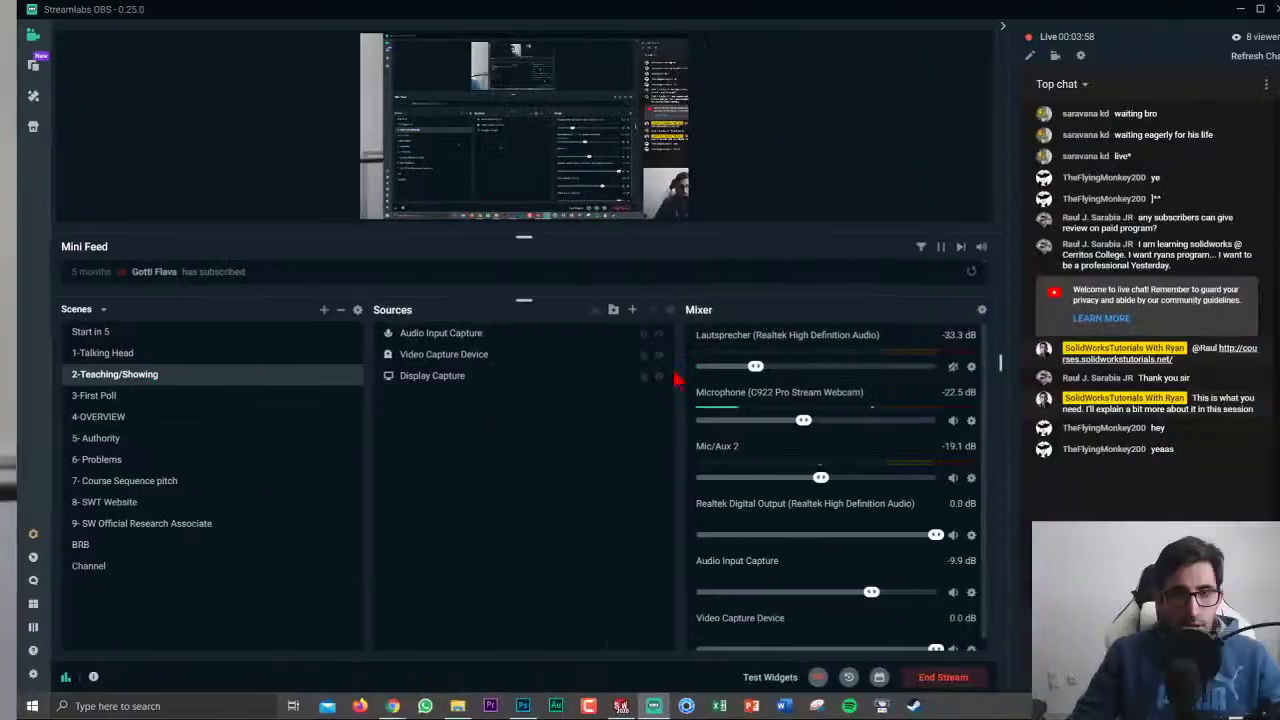
# Step: Switch from Streamlabs OBS to SOLIDWORKS, which shows the empty Part1
pyautogui.click(604, 706)
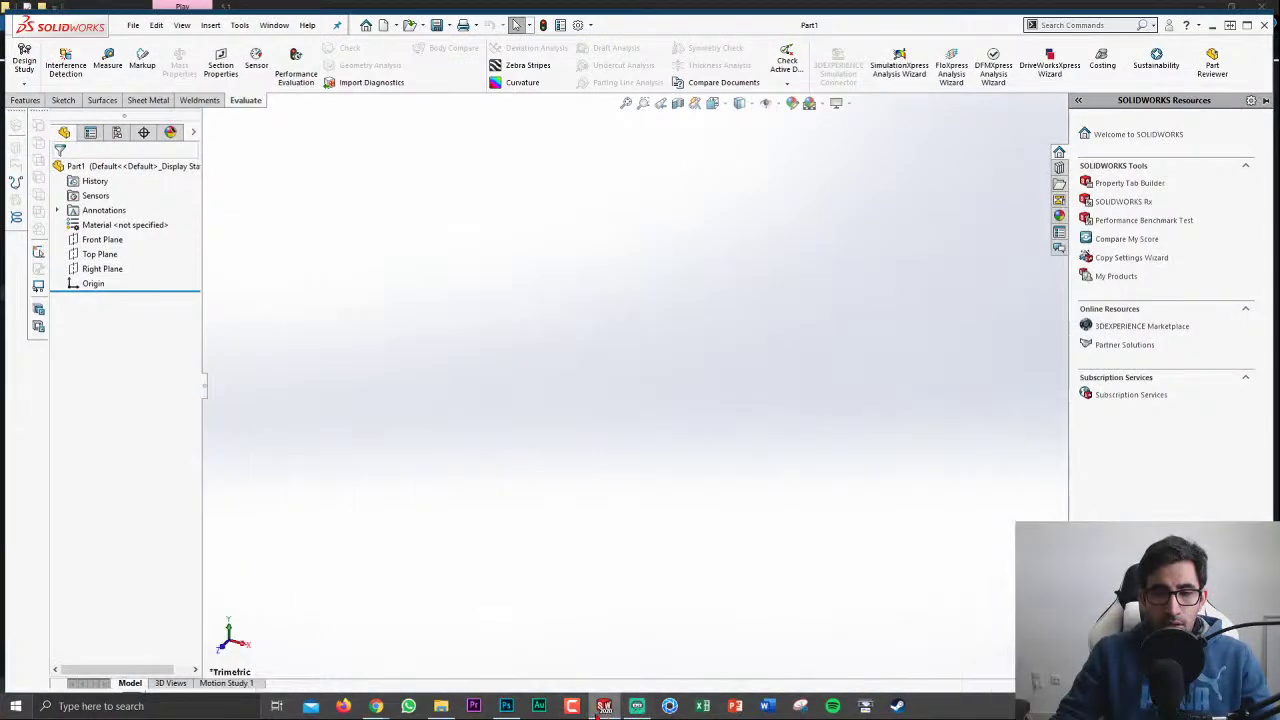
# Step: Bring SOLIDWORKS forward, maximize its window and show the Features tools
pyautogui.click(604, 706)
pyautogui.click(604, 706)
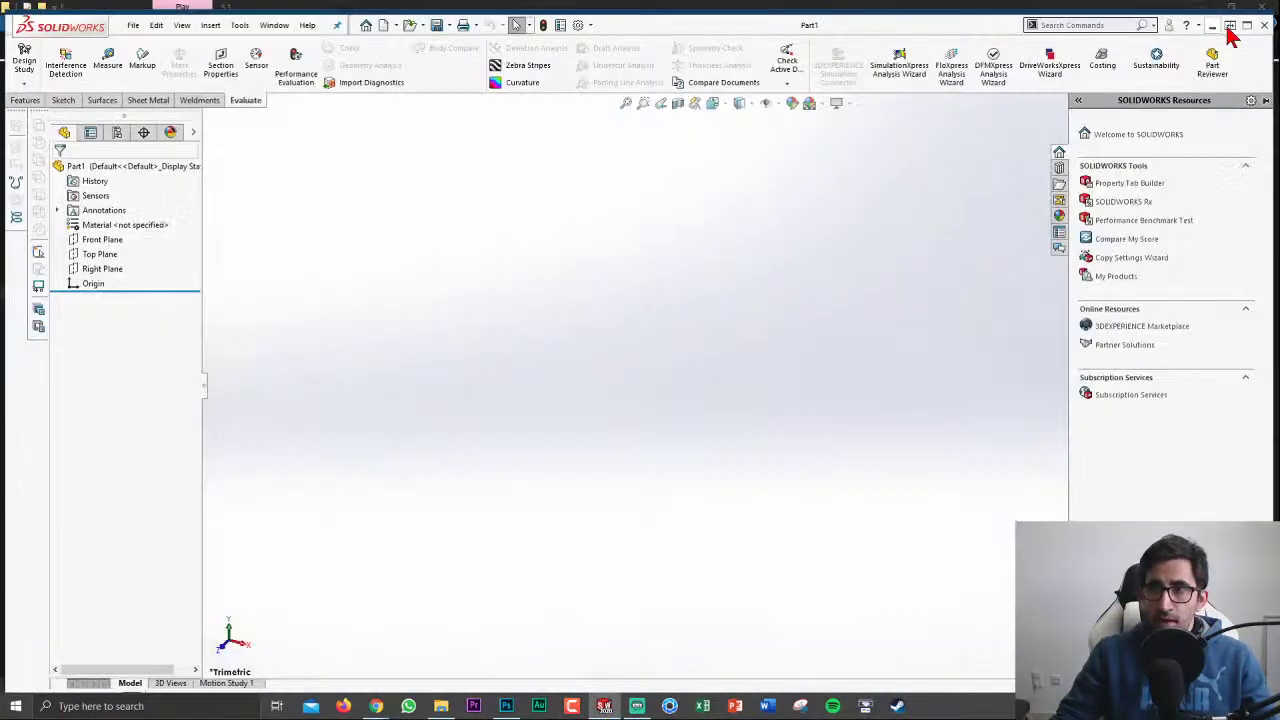
pyautogui.click(1246, 27)
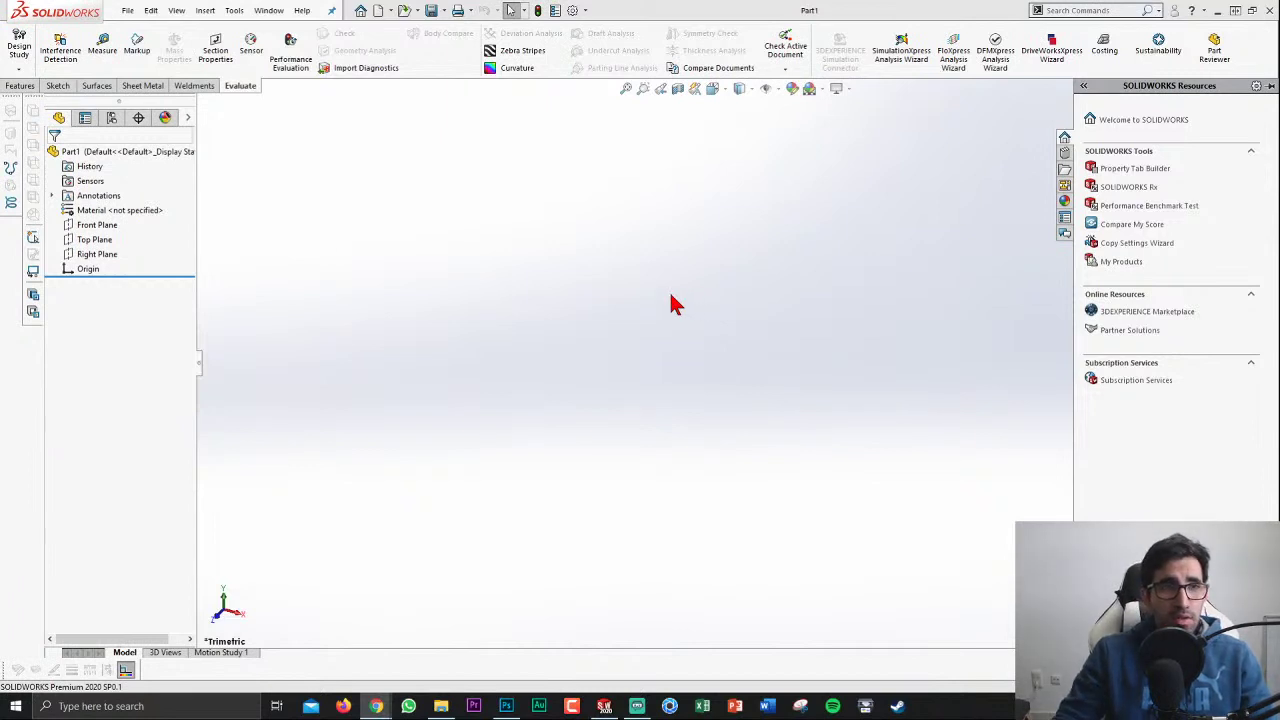
pyautogui.click(20, 86)
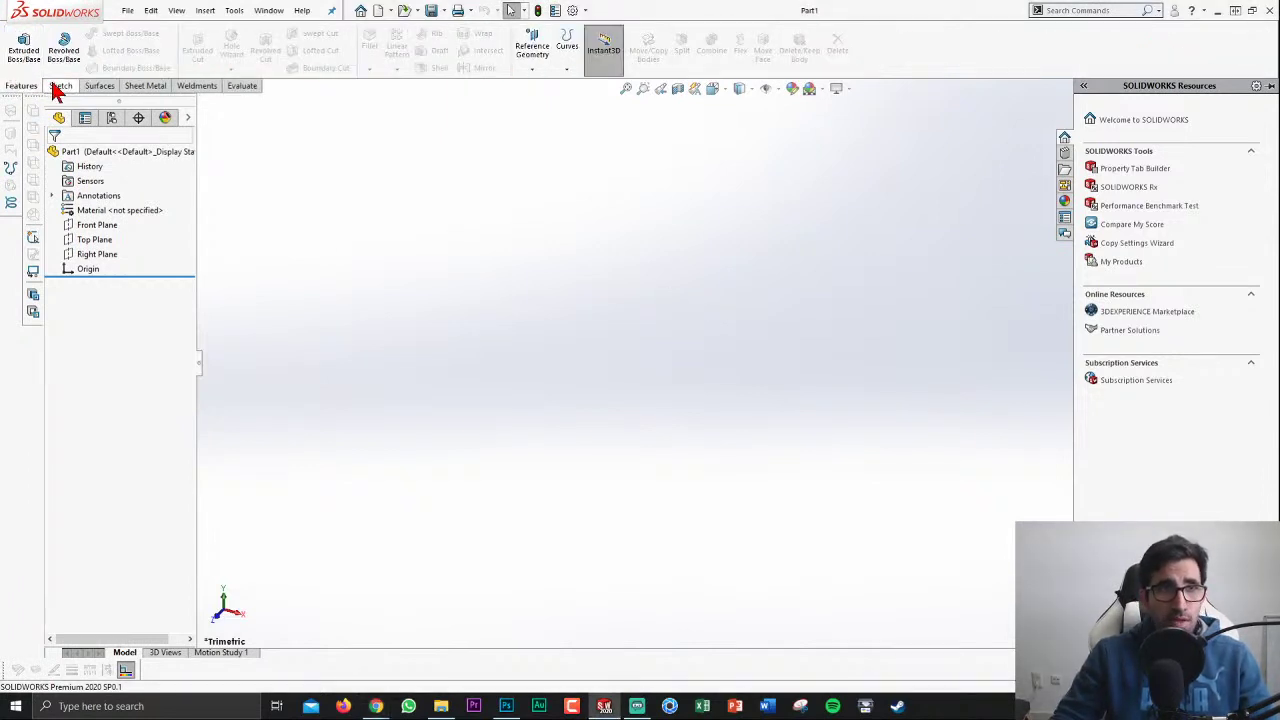
# Step: Start a new 3D sketch, 3DSketch1, from the Sketch button's dropdown
pyautogui.click(52, 86)
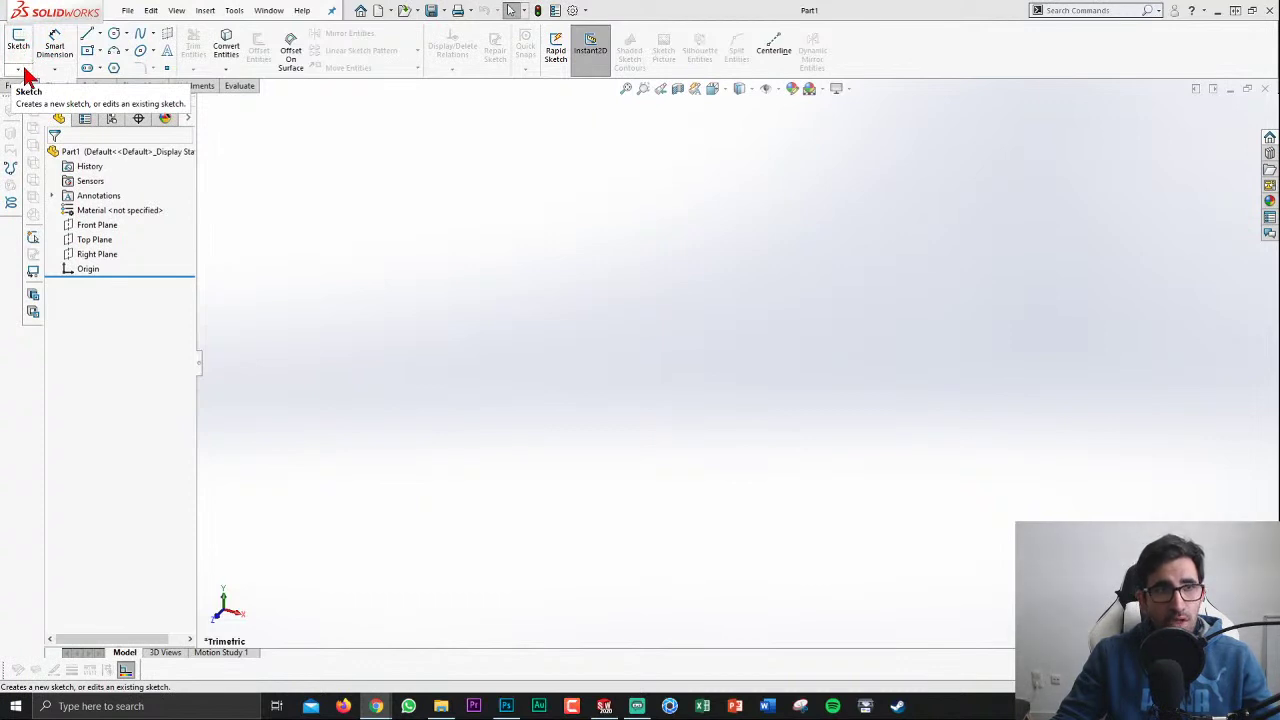
pyautogui.click(22, 70)
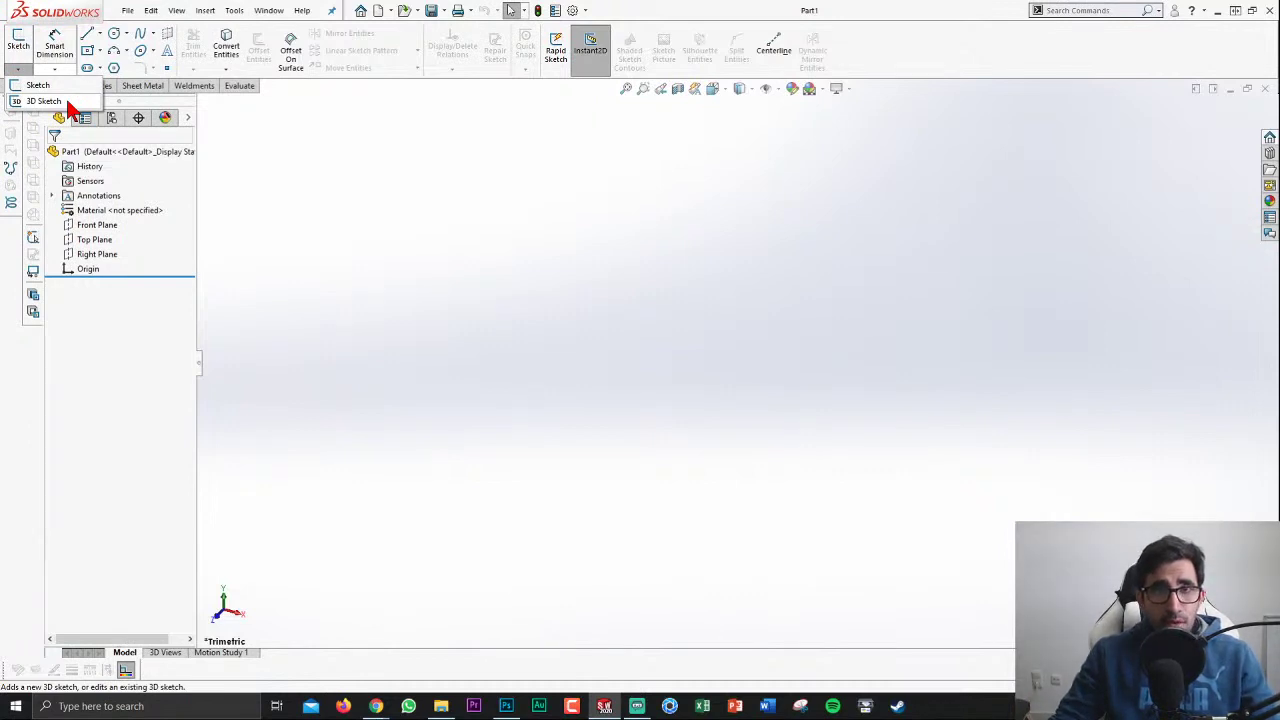
pyautogui.click(67, 101)
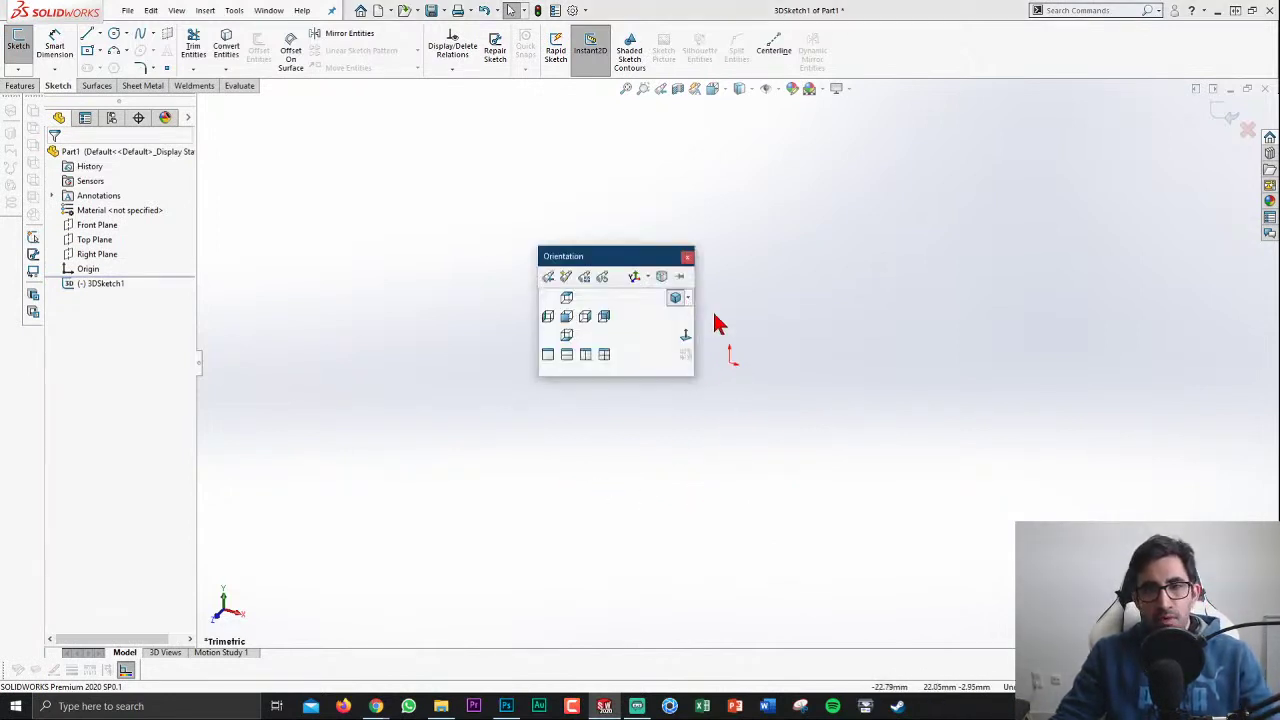
# Step: View the sketch Normal To and select the Line tool
pyautogui.press('space')
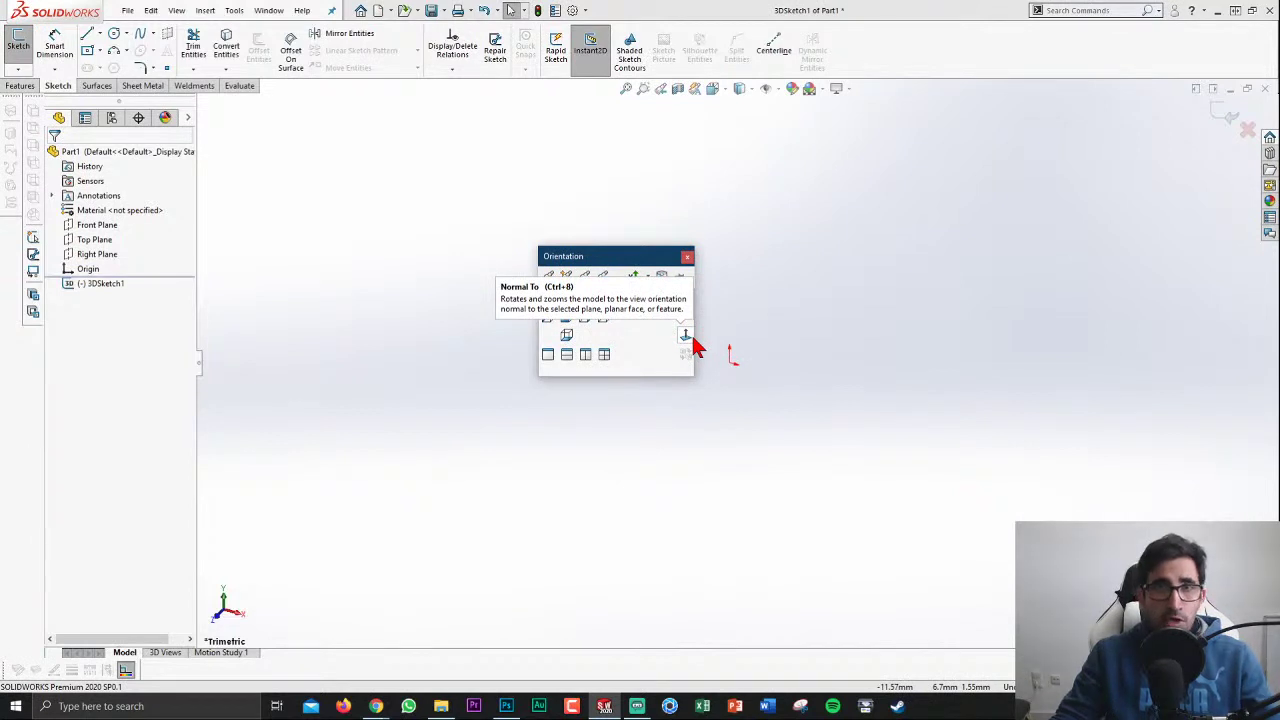
pyautogui.click(692, 341)
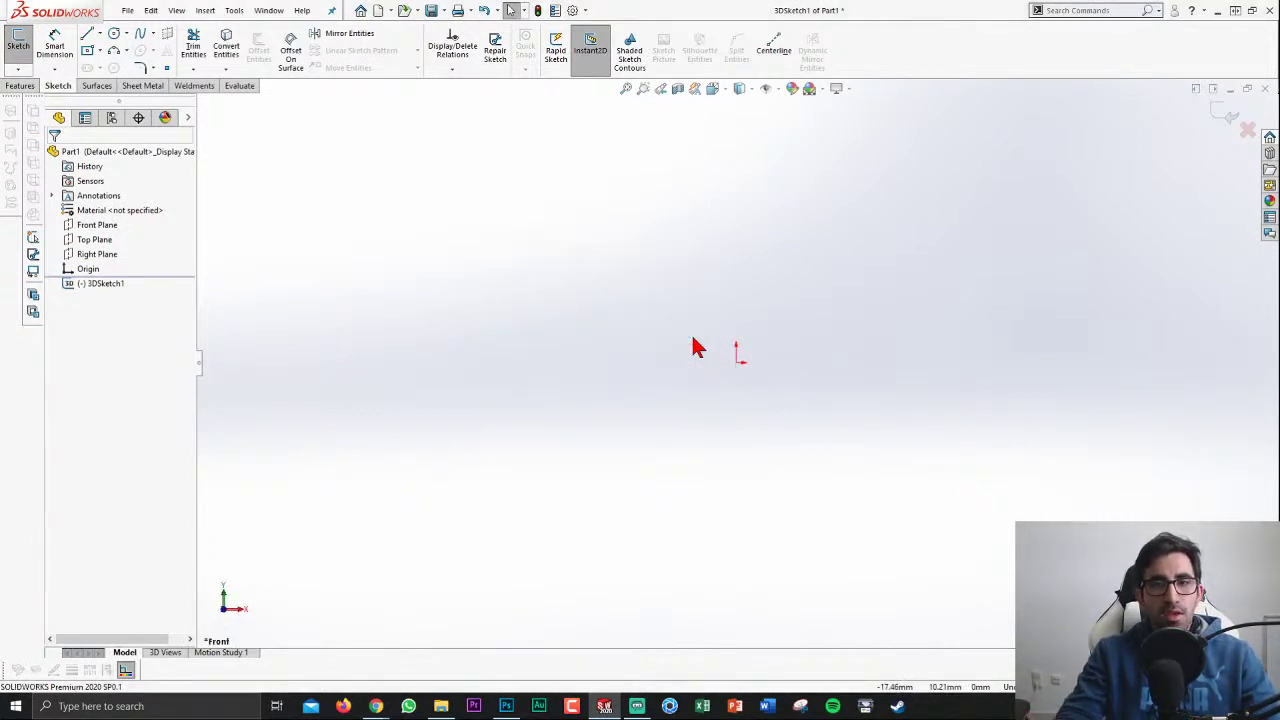
pyautogui.click(142, 36)
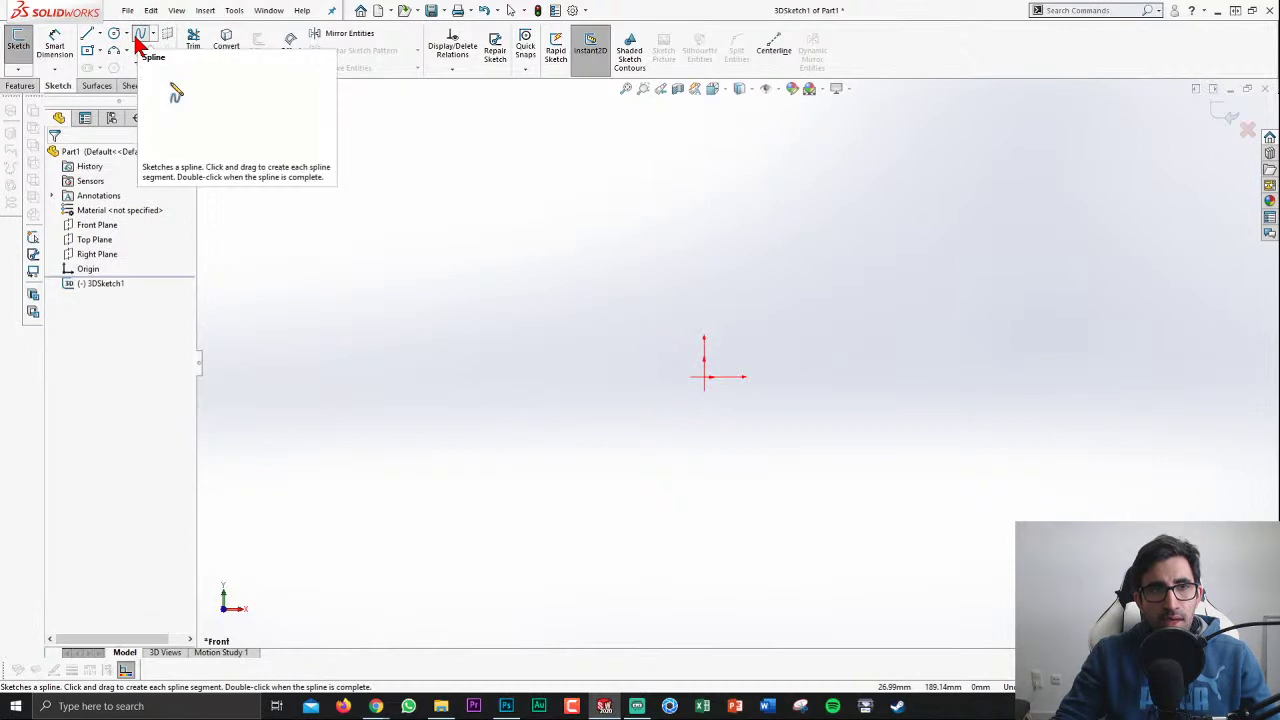
pyautogui.click(88, 42)
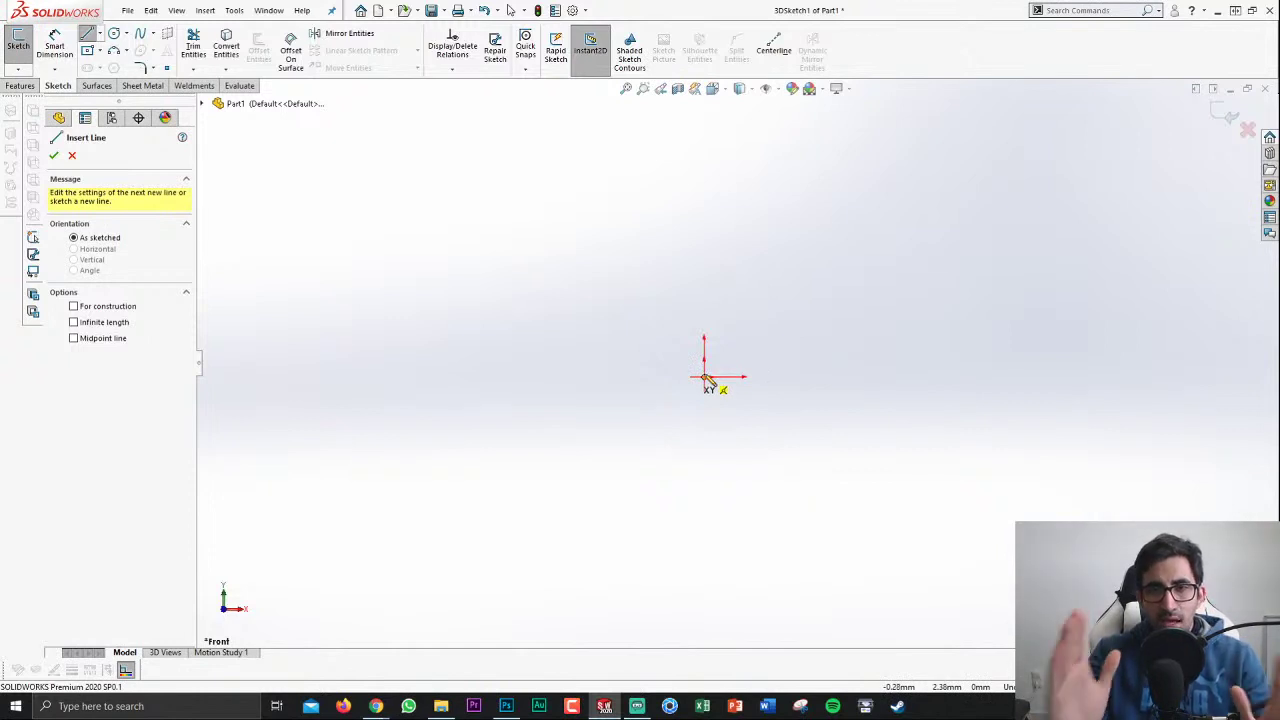
# Step: Draw four connected lines from the origin into a closed bow-tie loop, changing views between points
pyautogui.click(705, 378)
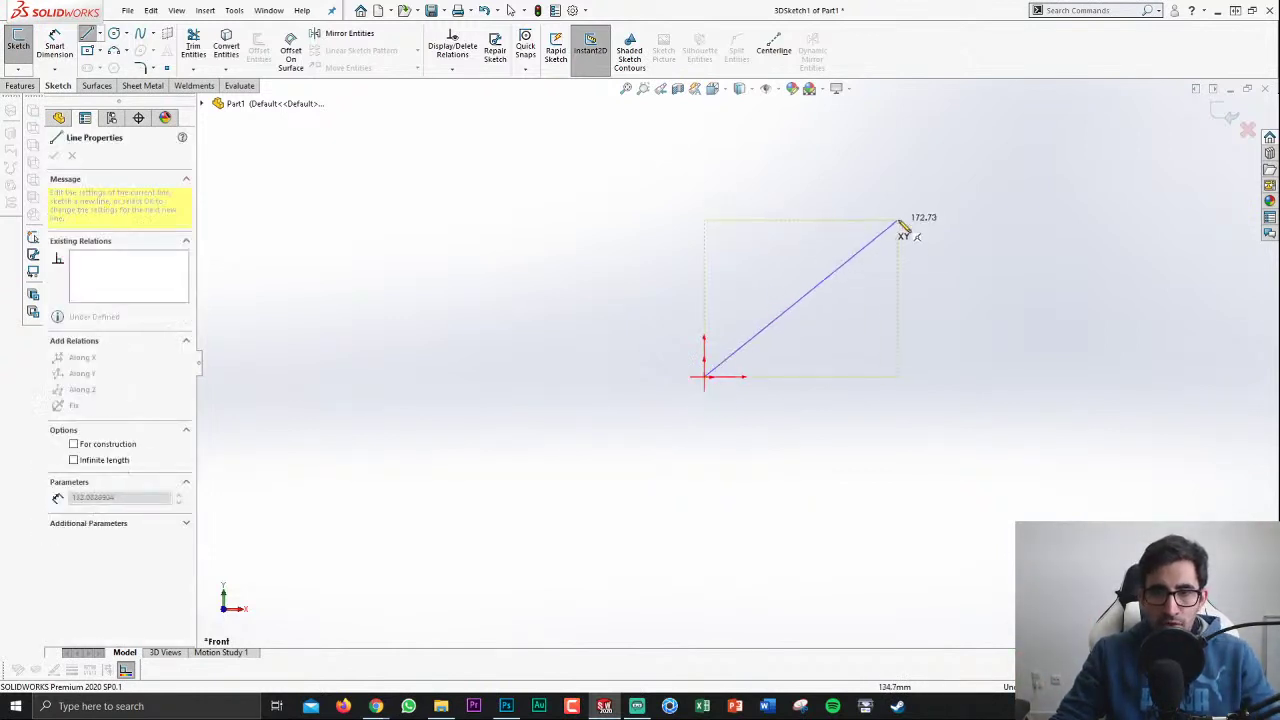
pyautogui.hotkey('ctrl', '4')
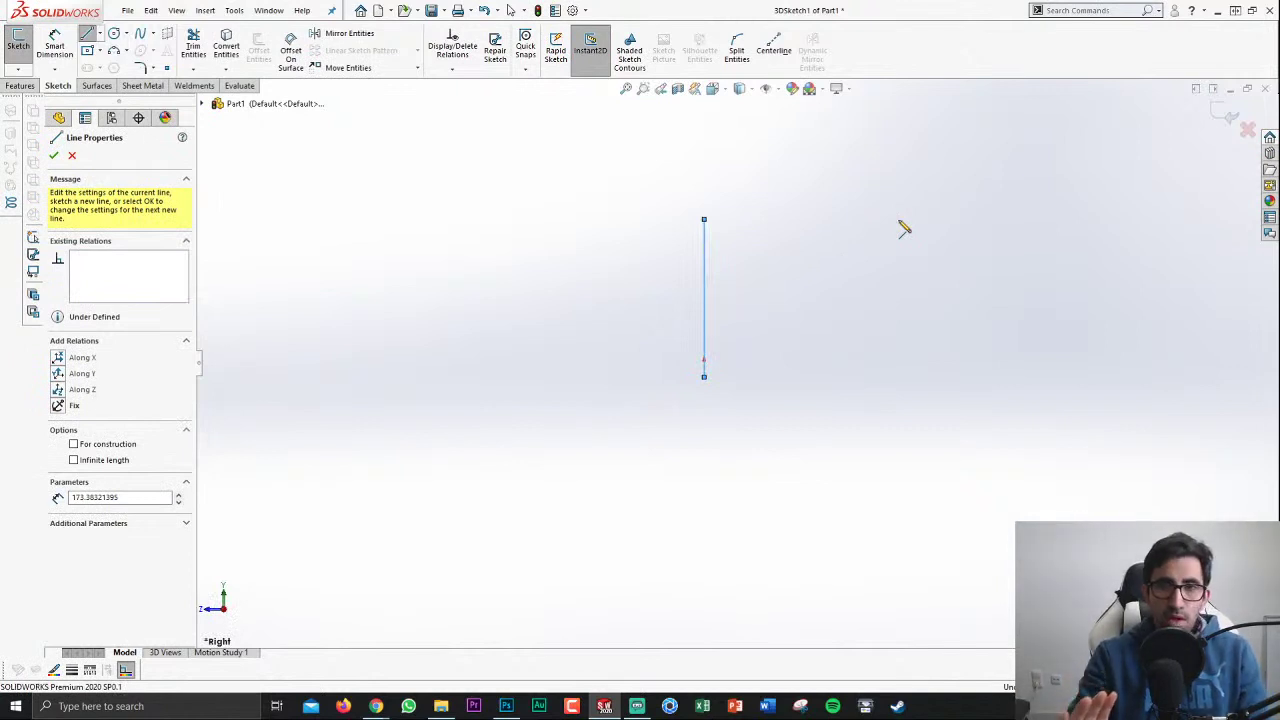
pyautogui.hotkey('ctrl', 'Right')
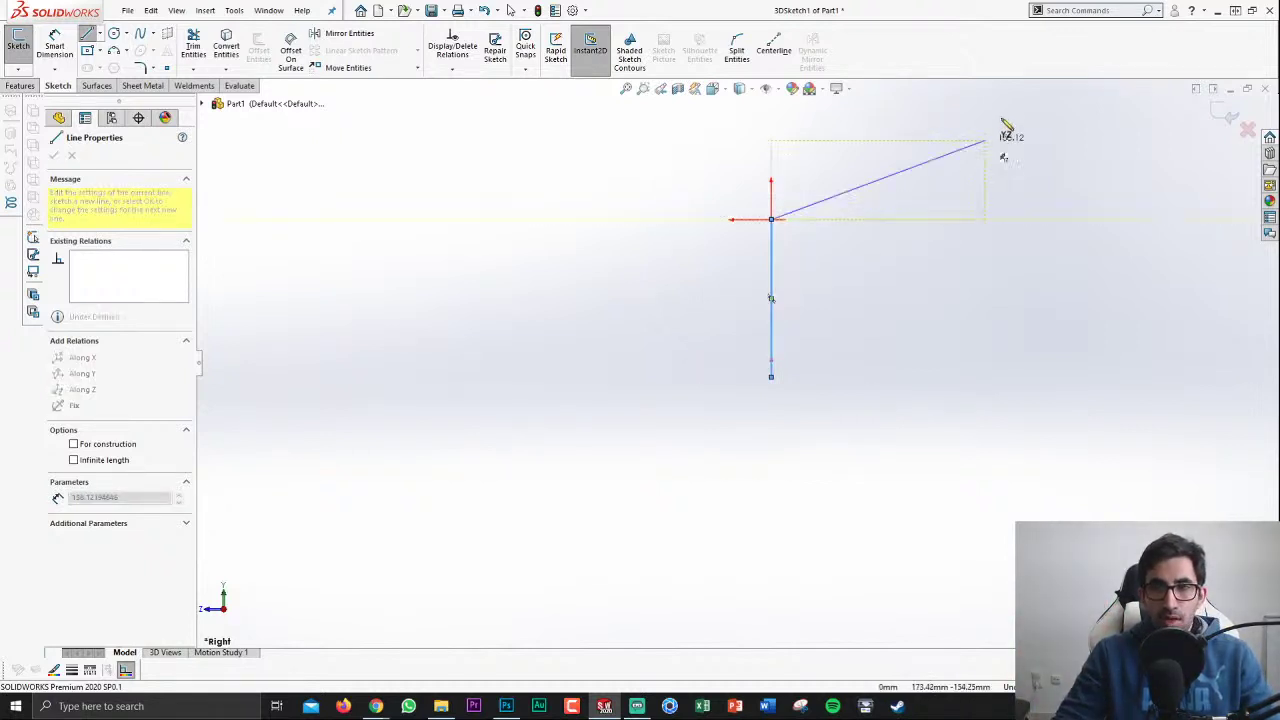
pyautogui.scroll(3, 930, 240)
pyautogui.hotkey('ctrl', 'Left')
pyautogui.scroll(-3, 770, 337)
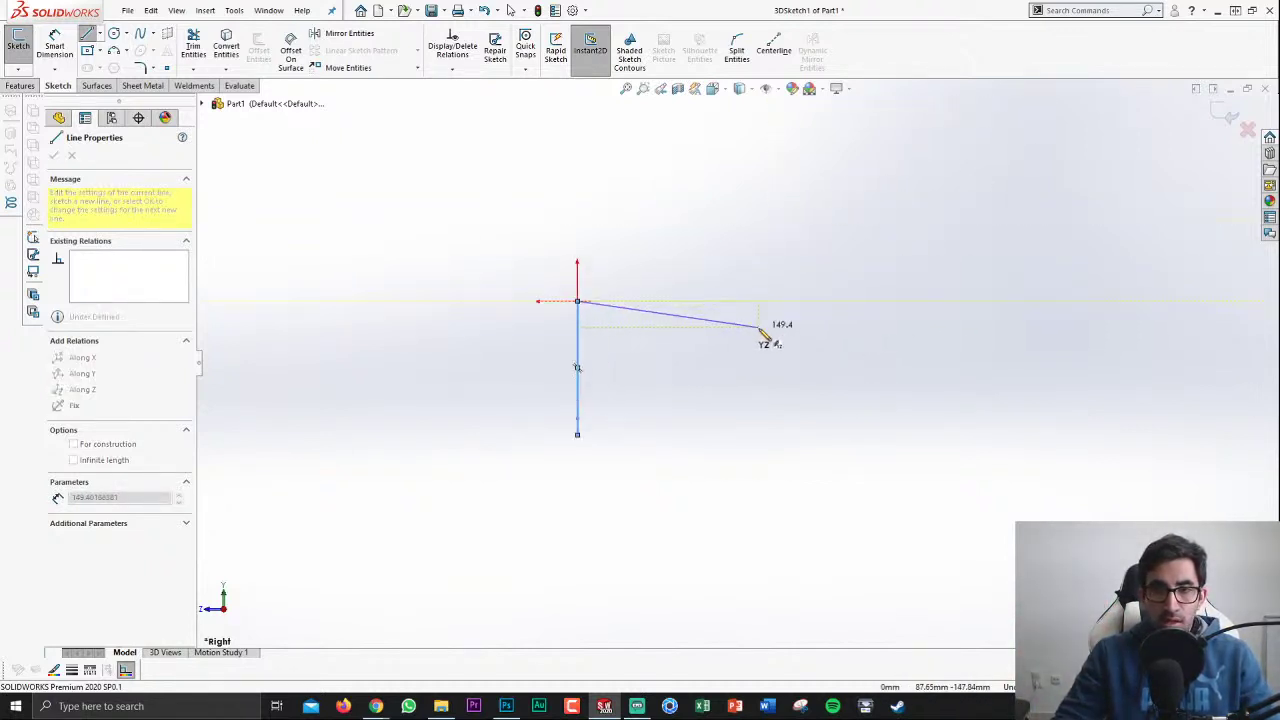
pyautogui.click(795, 443)
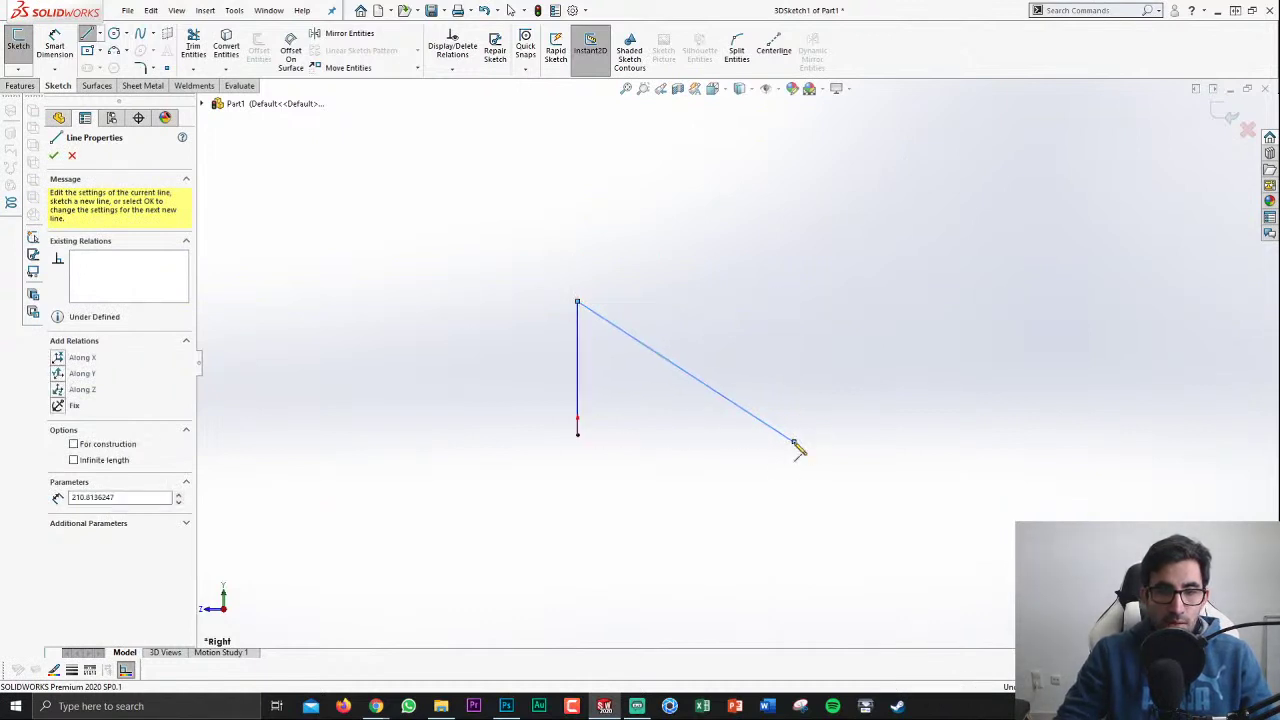
pyautogui.hotkey('shift', 'Left')
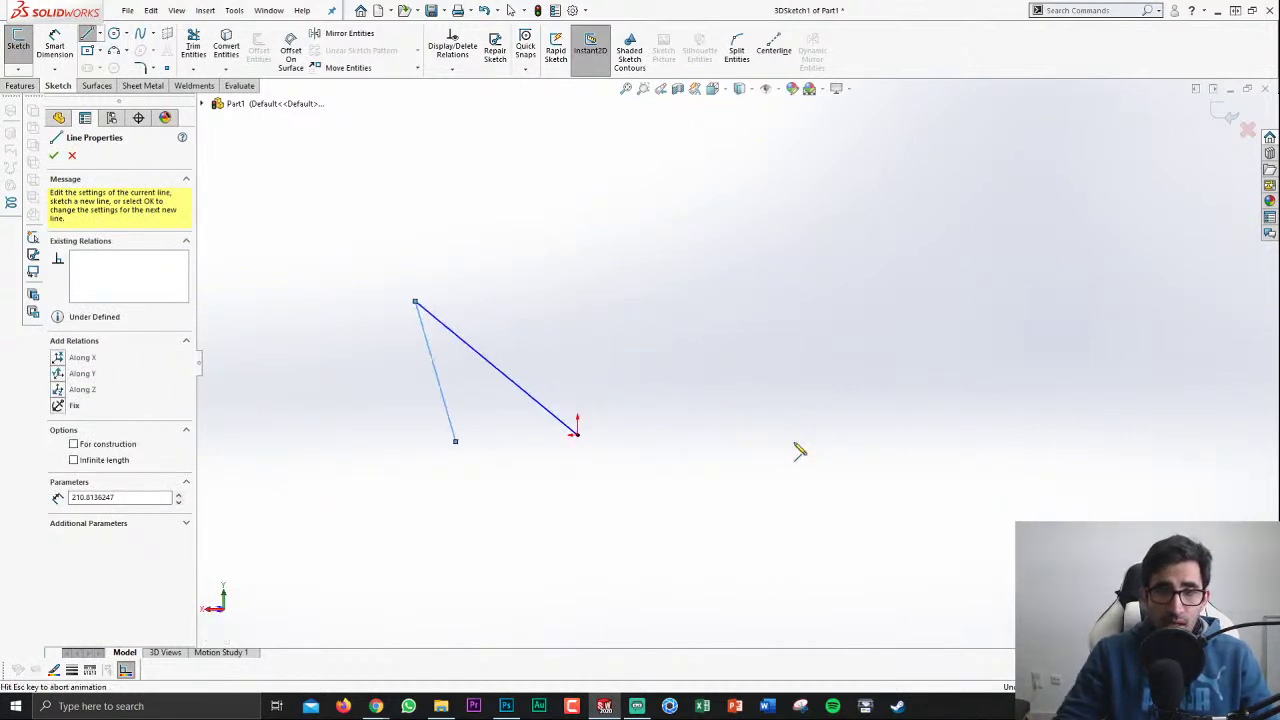
pyautogui.click(412, 441)
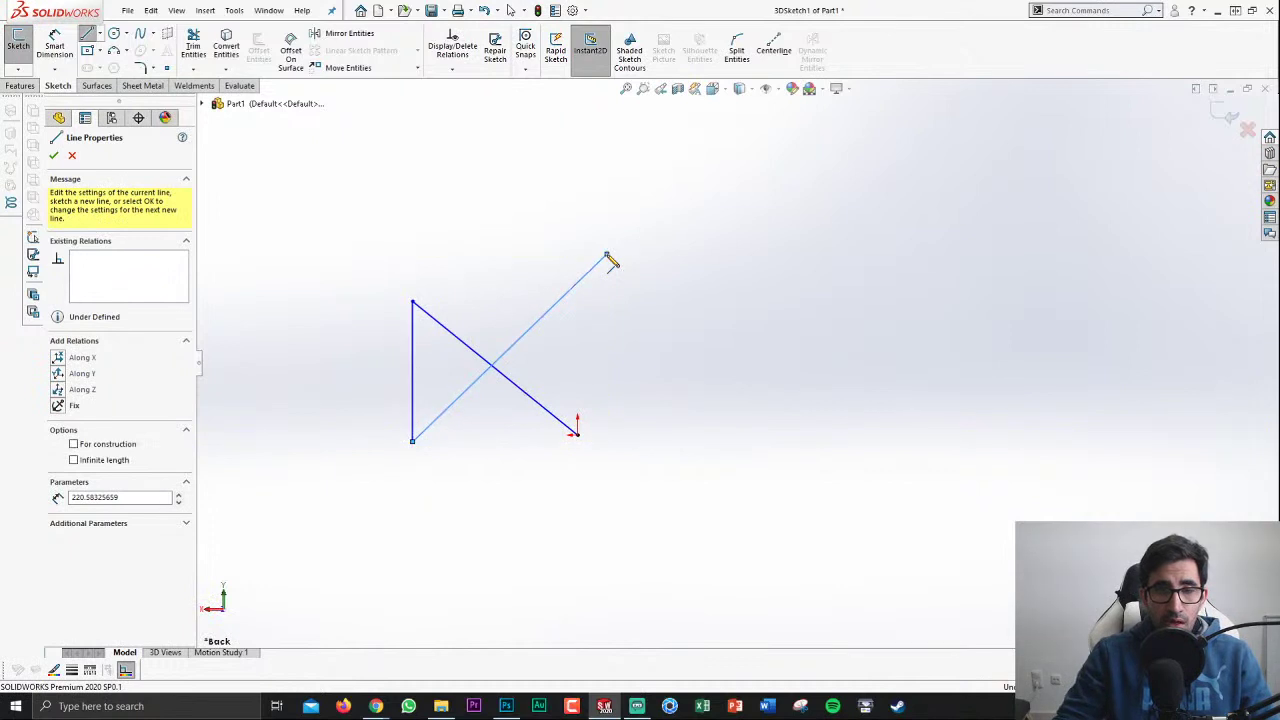
pyautogui.hotkey('shift', 'Left')
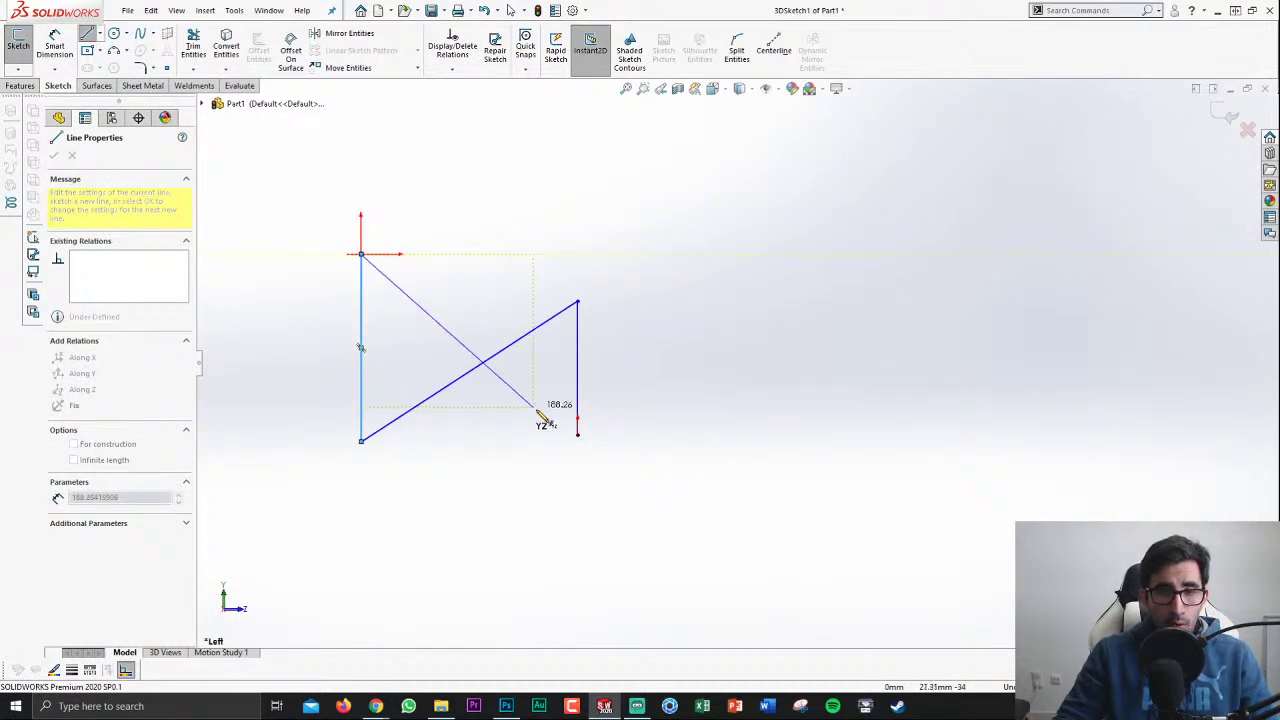
pyautogui.click(577, 434)
pyautogui.press('Escape')
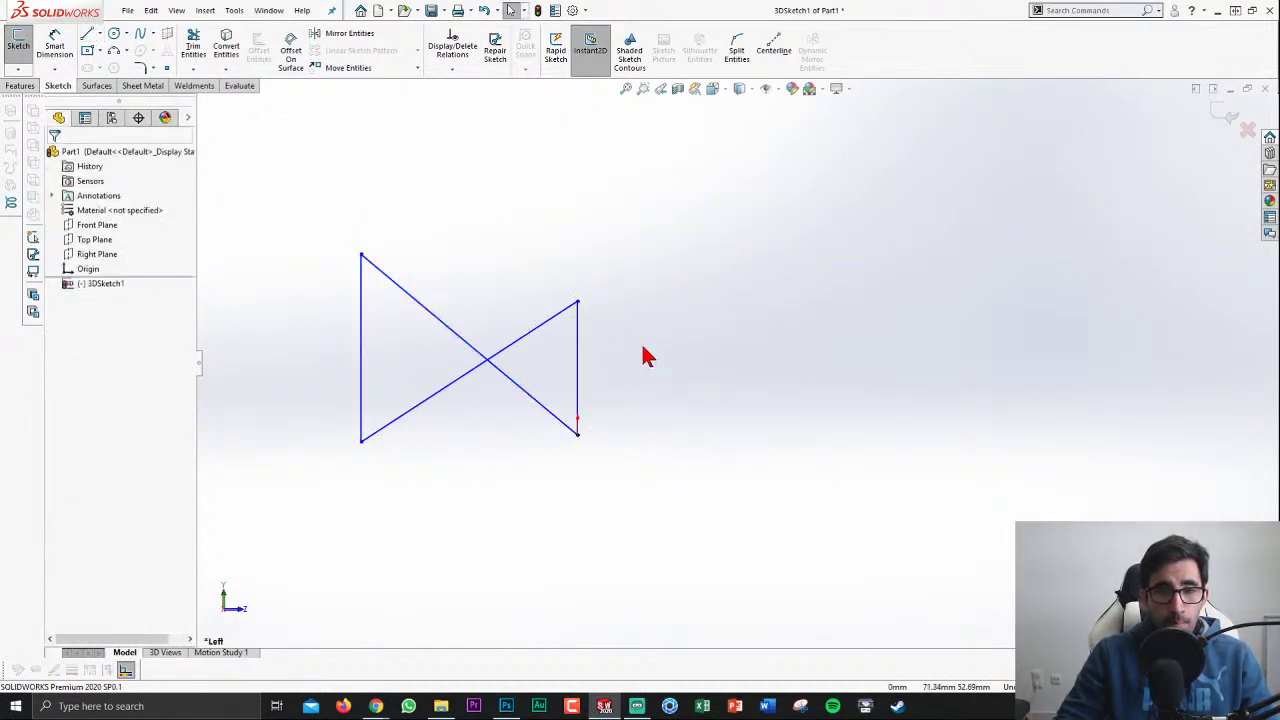
# Step: Fill the 3D sketch loop with a Filled Surface, creating Surface-Fill1
pyautogui.moveTo(643, 357)
pyautogui.mouseDown(button='middle')
pyautogui.moveTo(806, 437)
pyautogui.moveTo(831, 606)
pyautogui.moveTo(834, 409)
pyautogui.moveTo(947, 399)
pyautogui.moveTo(926, 517)
pyautogui.moveTo(1197, 126)
pyautogui.mouseUp(button='middle')
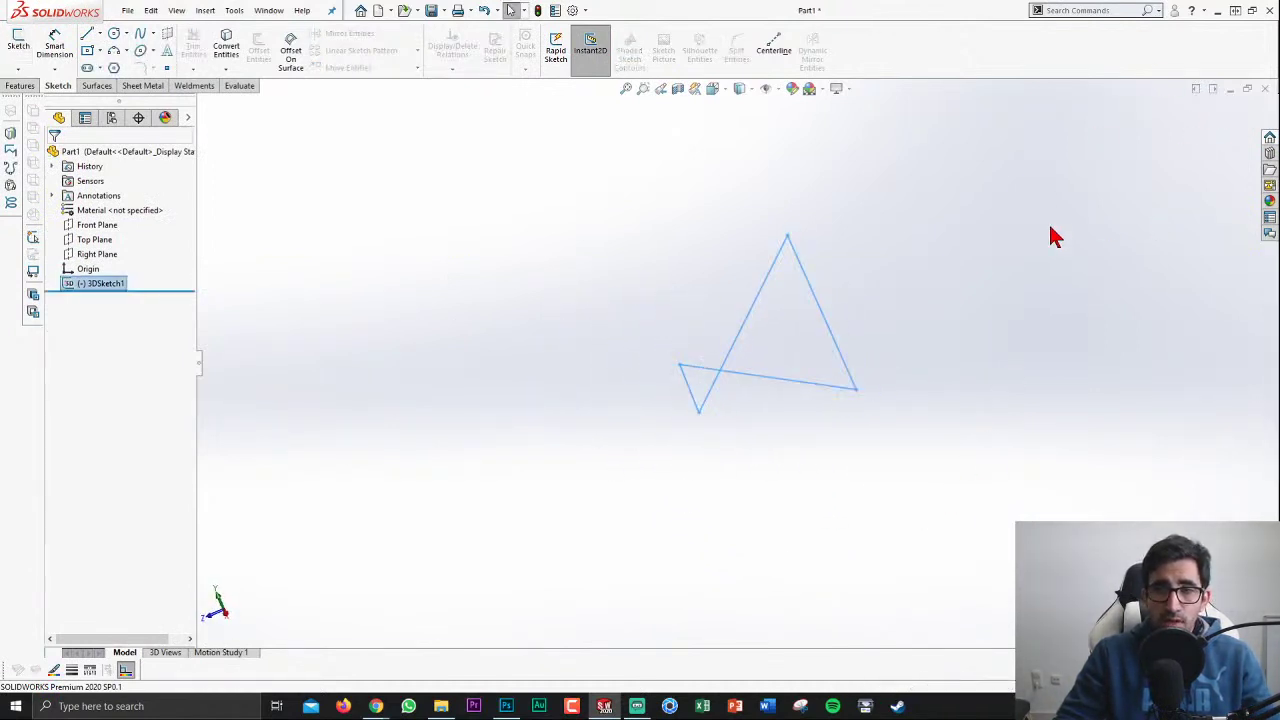
pyautogui.scroll(-2, 1037, 240)
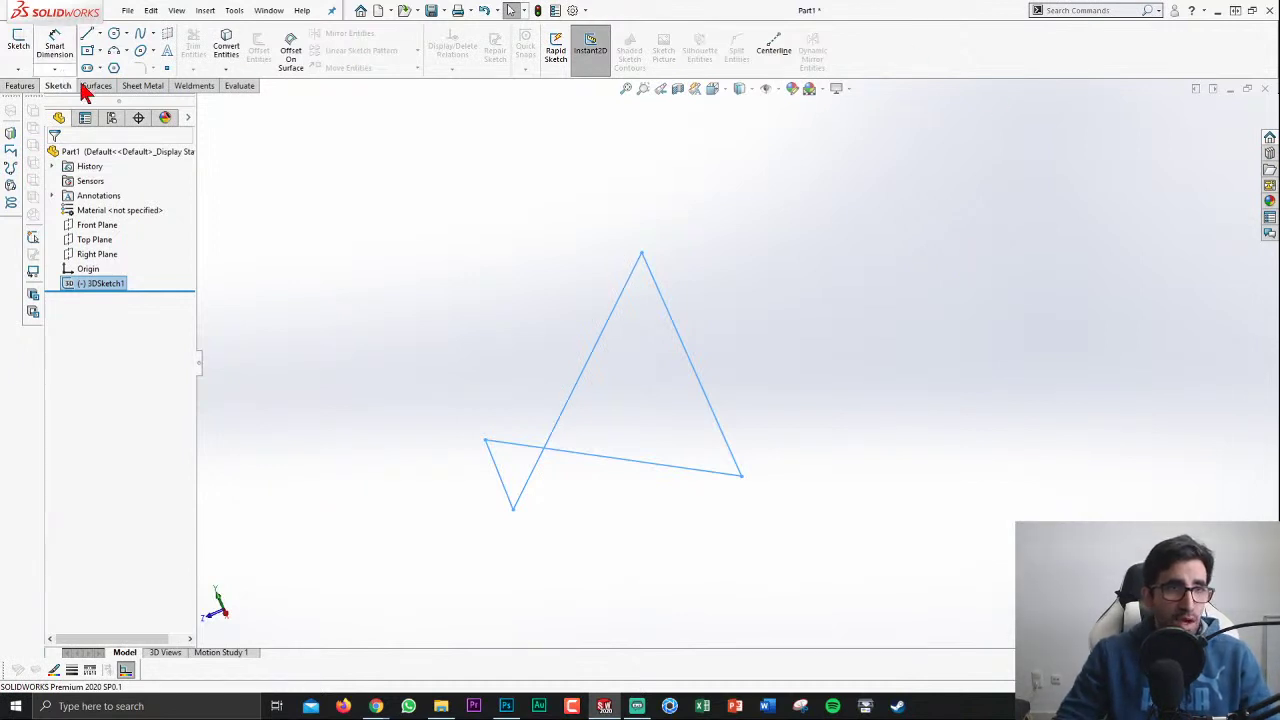
pyautogui.moveTo(717, 320); pyautogui.dragTo(823, 429, button='middle')
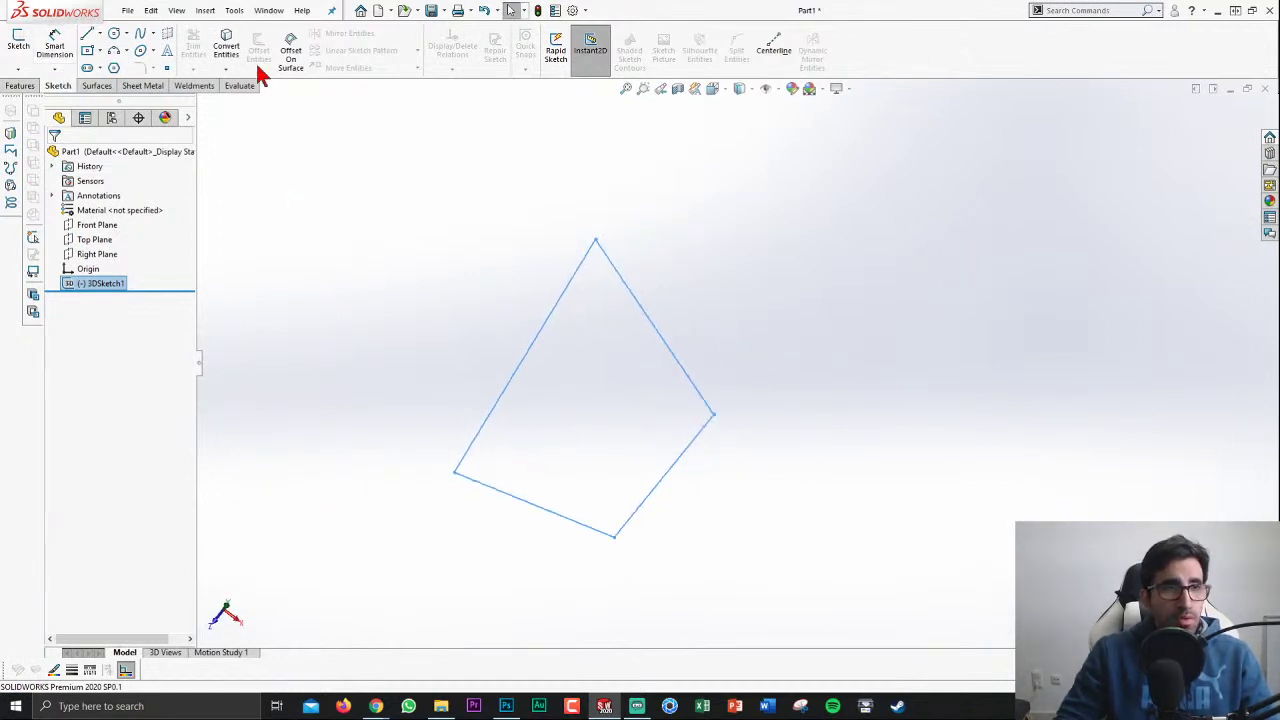
pyautogui.click(98, 86)
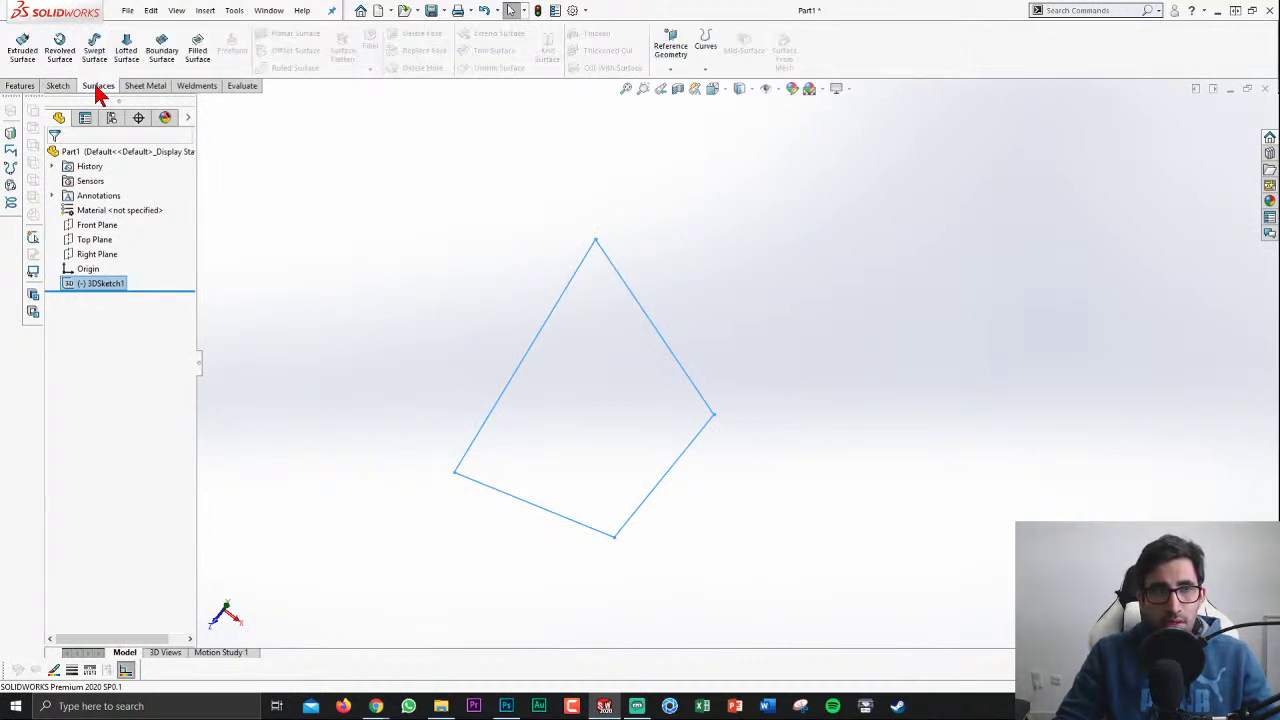
pyautogui.click(197, 50)
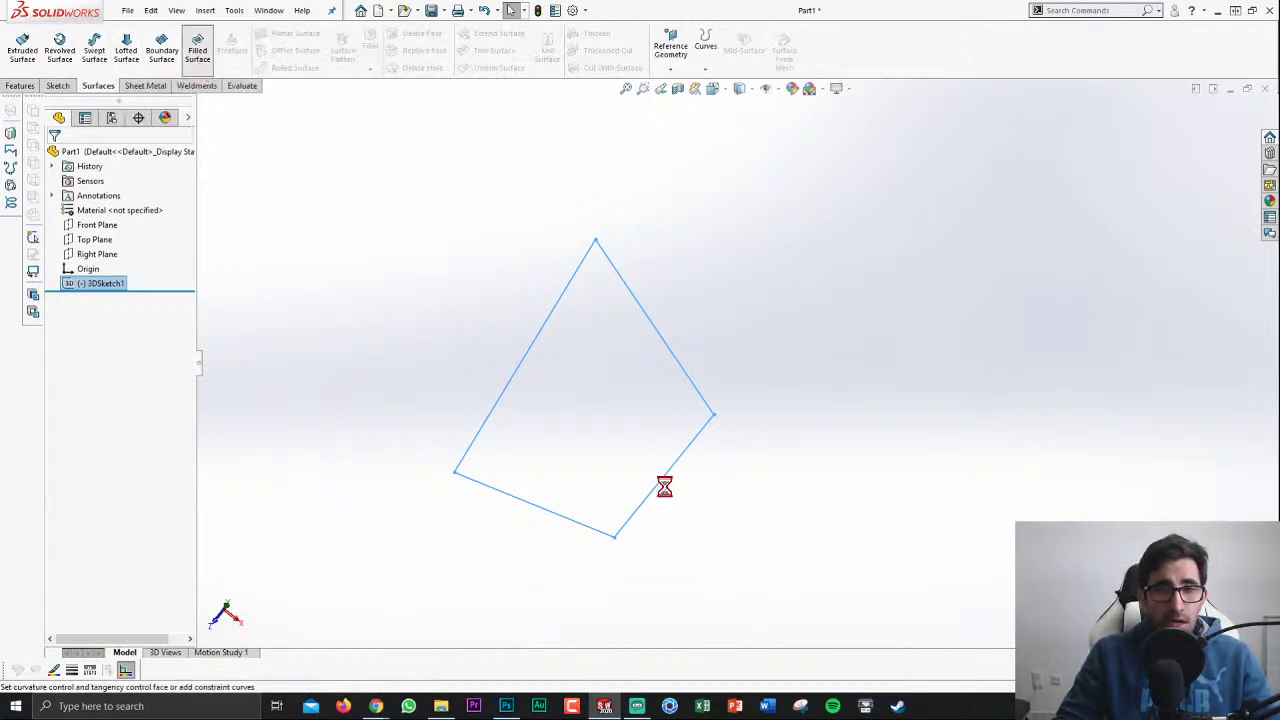
pyautogui.moveTo(674, 511)
pyautogui.mouseDown(button='middle')
pyautogui.moveTo(671, 306)
pyautogui.moveTo(572, 197)
pyautogui.moveTo(437, 180)
pyautogui.moveTo(409, 207)
pyautogui.mouseUp(button='middle')
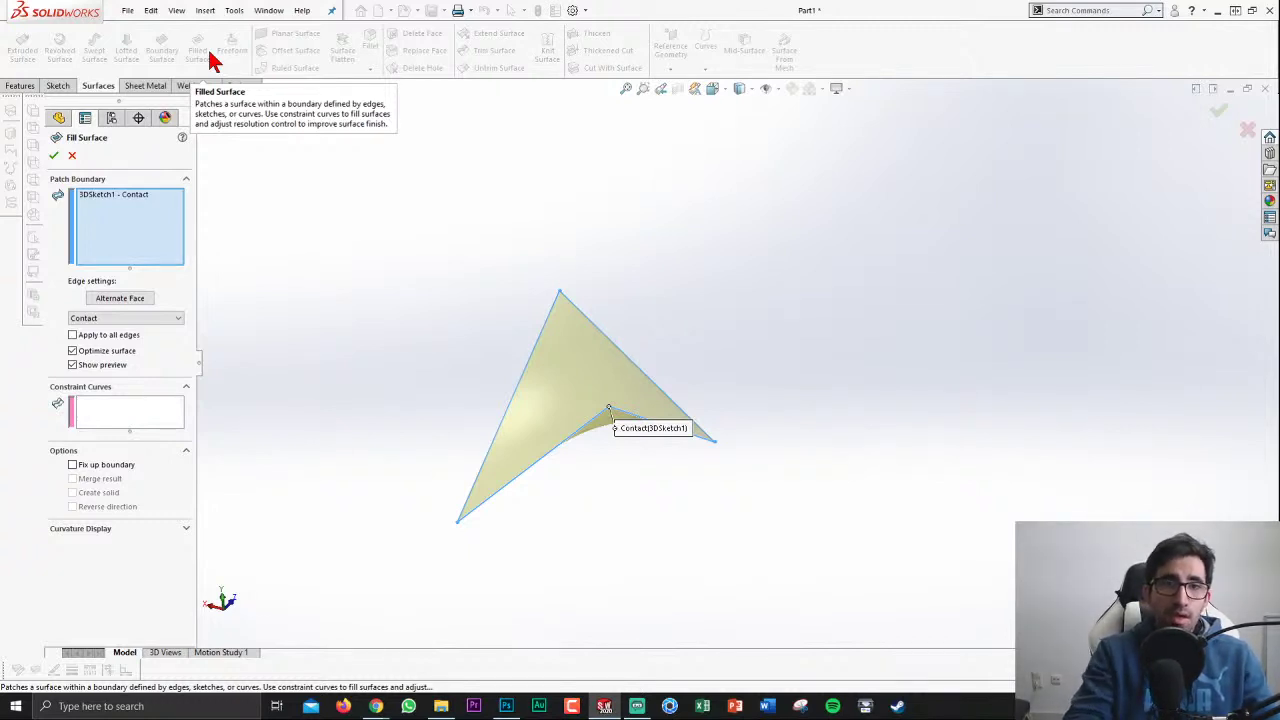
pyautogui.click(54, 156)
pyautogui.moveTo(866, 440)
pyautogui.mouseDown(button='middle')
pyautogui.moveTo(557, 463)
pyautogui.moveTo(563, 194)
pyautogui.mouseUp(button='middle')
# Step: Thicken Surface-Fill1 by 5 mm into the solid feature Thicken1
pyautogui.click(591, 36)
pyautogui.click(568, 372)
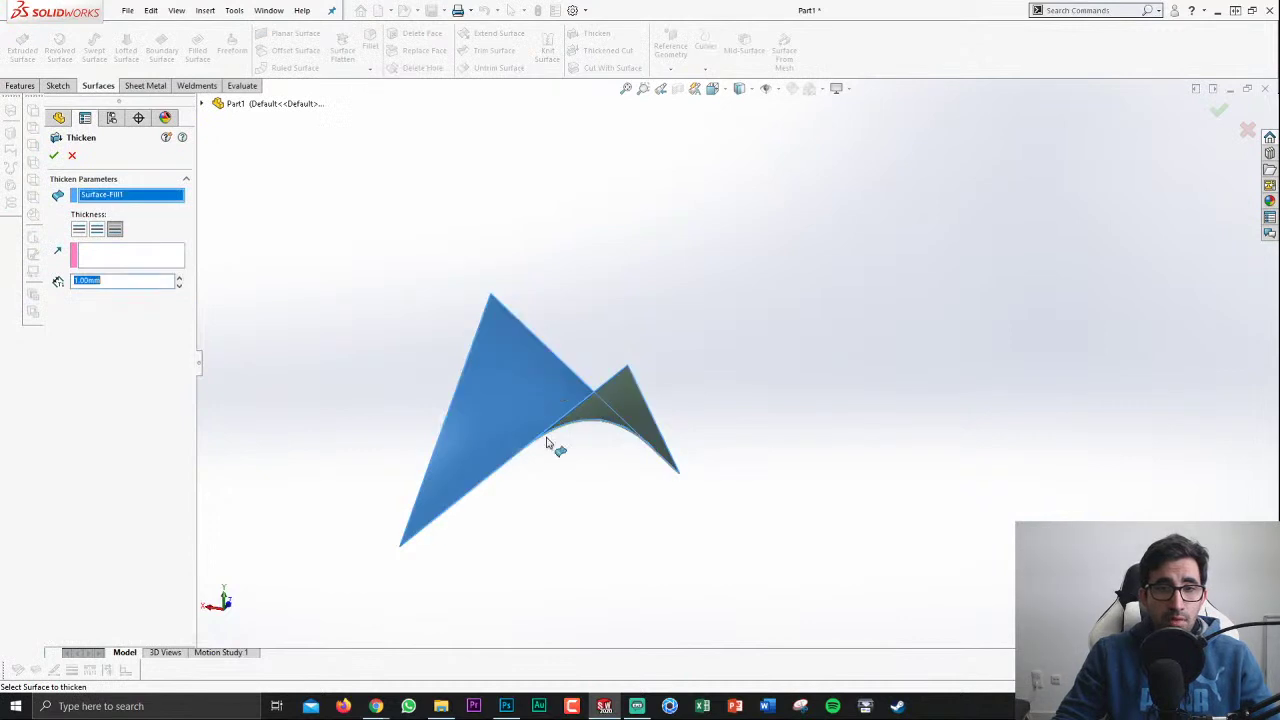
pyautogui.scroll(-3, 540, 440)
pyautogui.doubleClick(110, 281)
pyautogui.write('5')
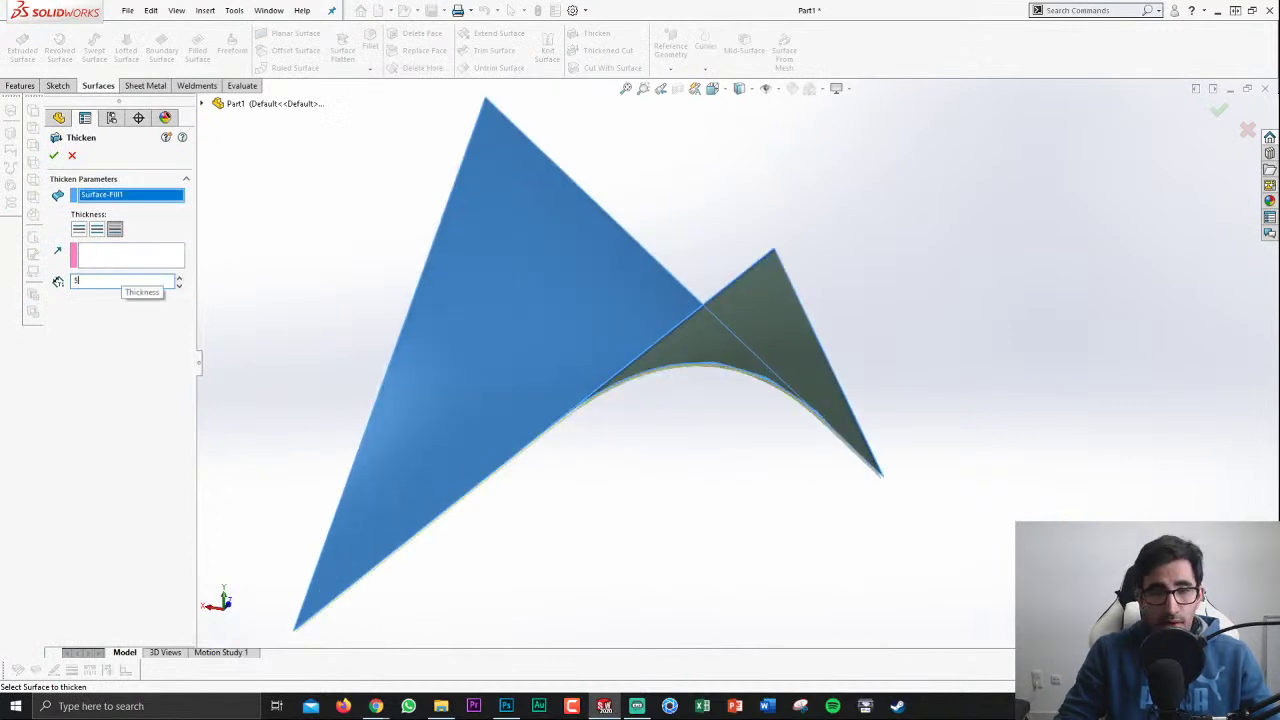
pyautogui.press('Return')
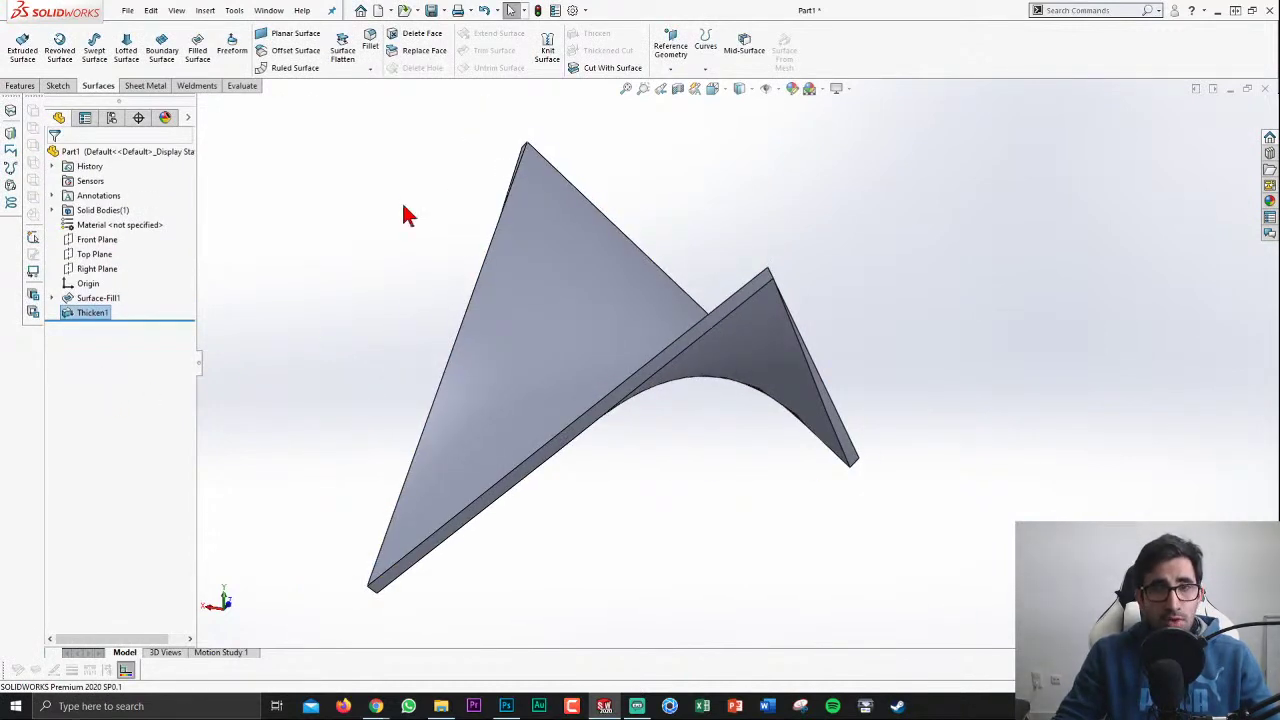
pyautogui.click(404, 214)
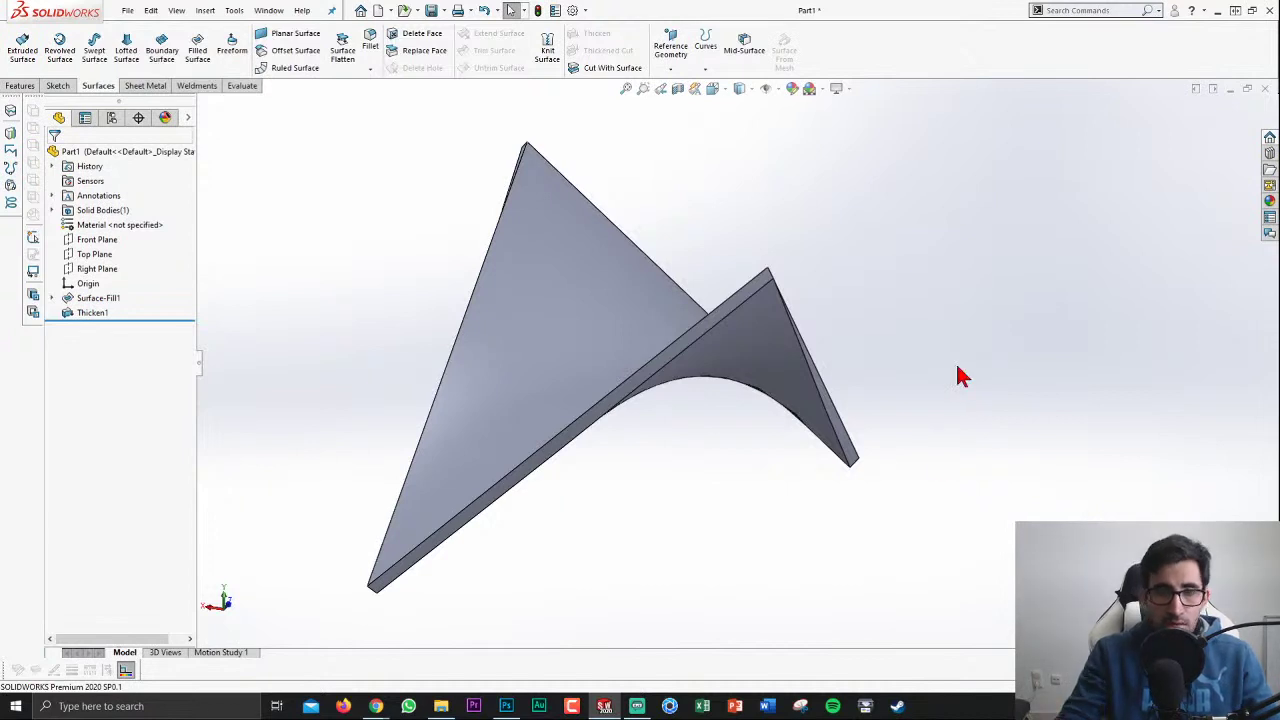
pyautogui.moveTo(878, 408)
pyautogui.mouseDown(button='middle')
pyautogui.moveTo(506, 571)
pyautogui.moveTo(480, 560)
pyautogui.moveTo(479, 490)
pyautogui.moveTo(329, 486)
pyautogui.moveTo(223, 451)
pyautogui.moveTo(277, 389)
pyautogui.moveTo(483, 393)
pyautogui.moveTo(590, 518)
pyautogui.mouseUp(button='middle')
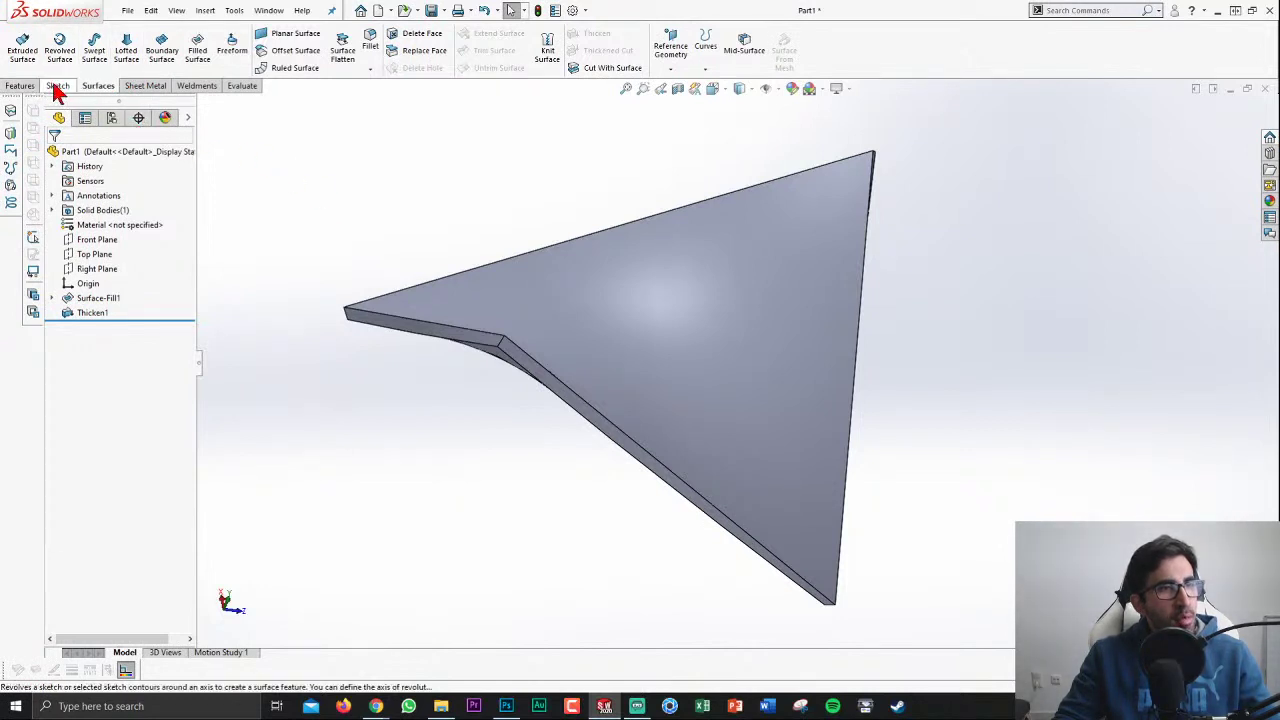
# Step: Create a new part, Part2, and start a sketch on its Front Plane
pyautogui.click(57, 86)
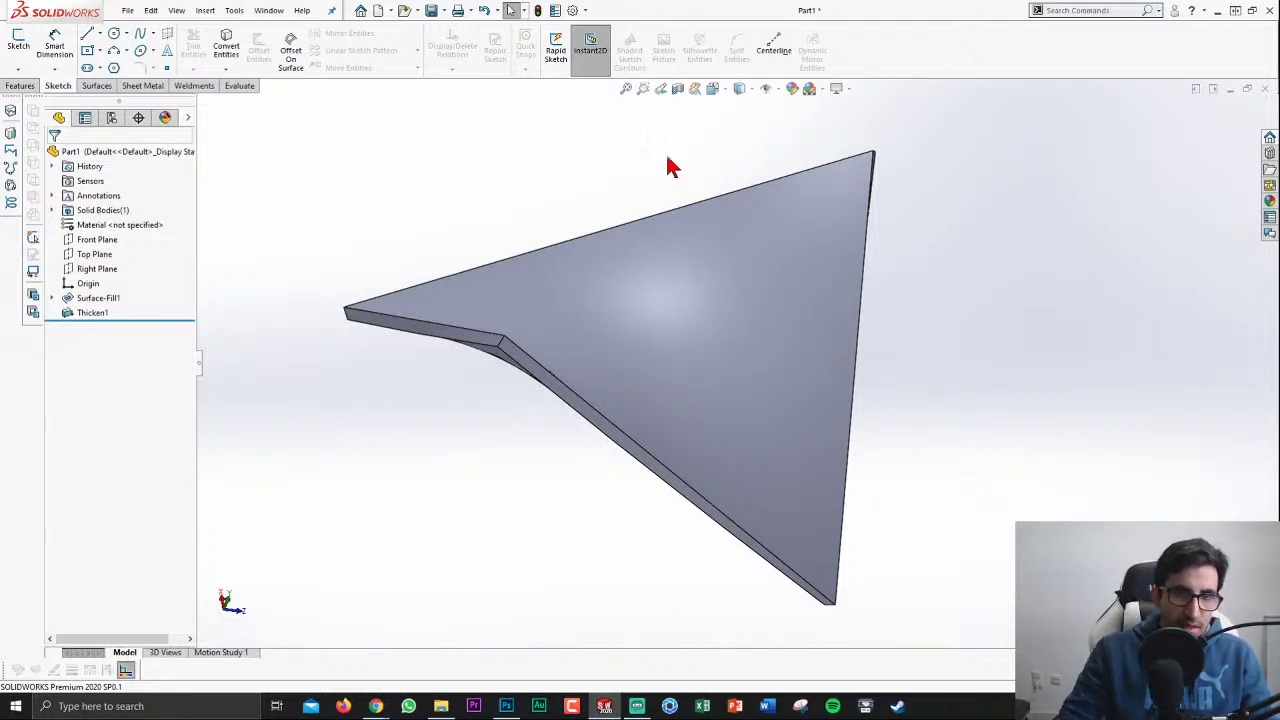
pyautogui.hotkey('ctrl', 'n')
pyautogui.press('Return')
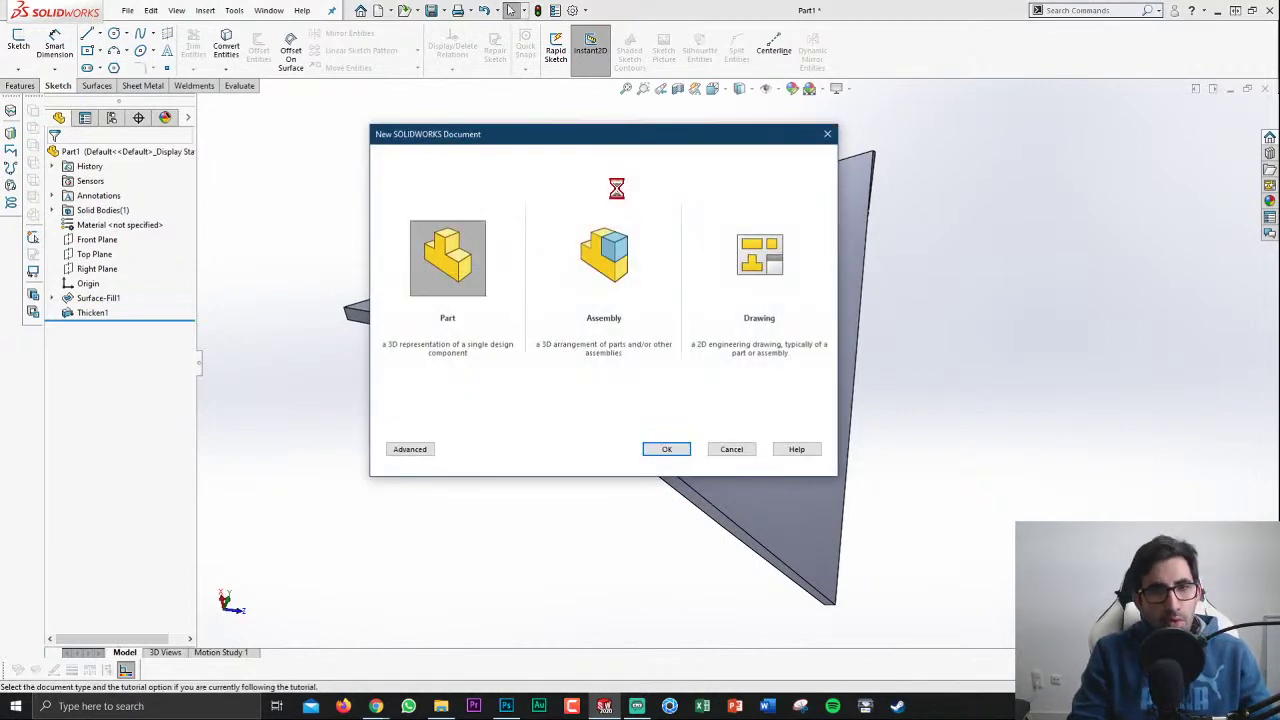
pyautogui.click(97, 224)
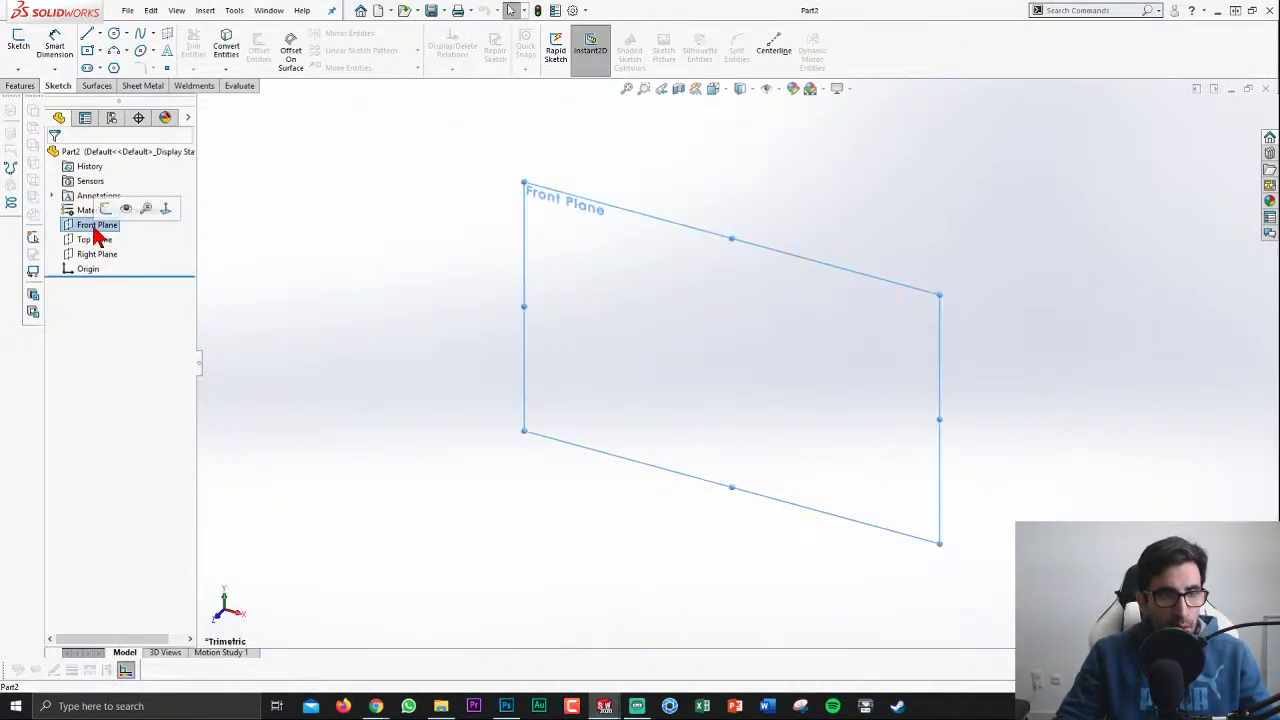
pyautogui.click(108, 207)
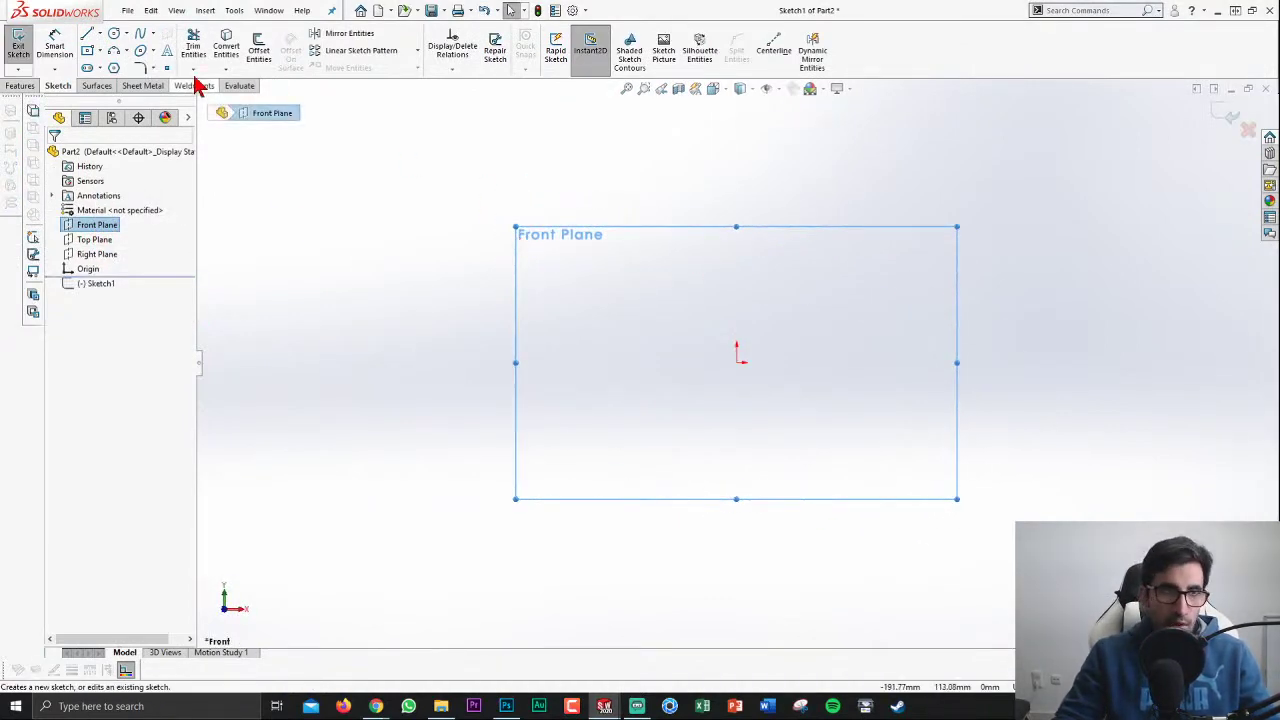
# Step: Draw a trial line outline from the origin, then box-select and delete it
pyautogui.click(87, 33)
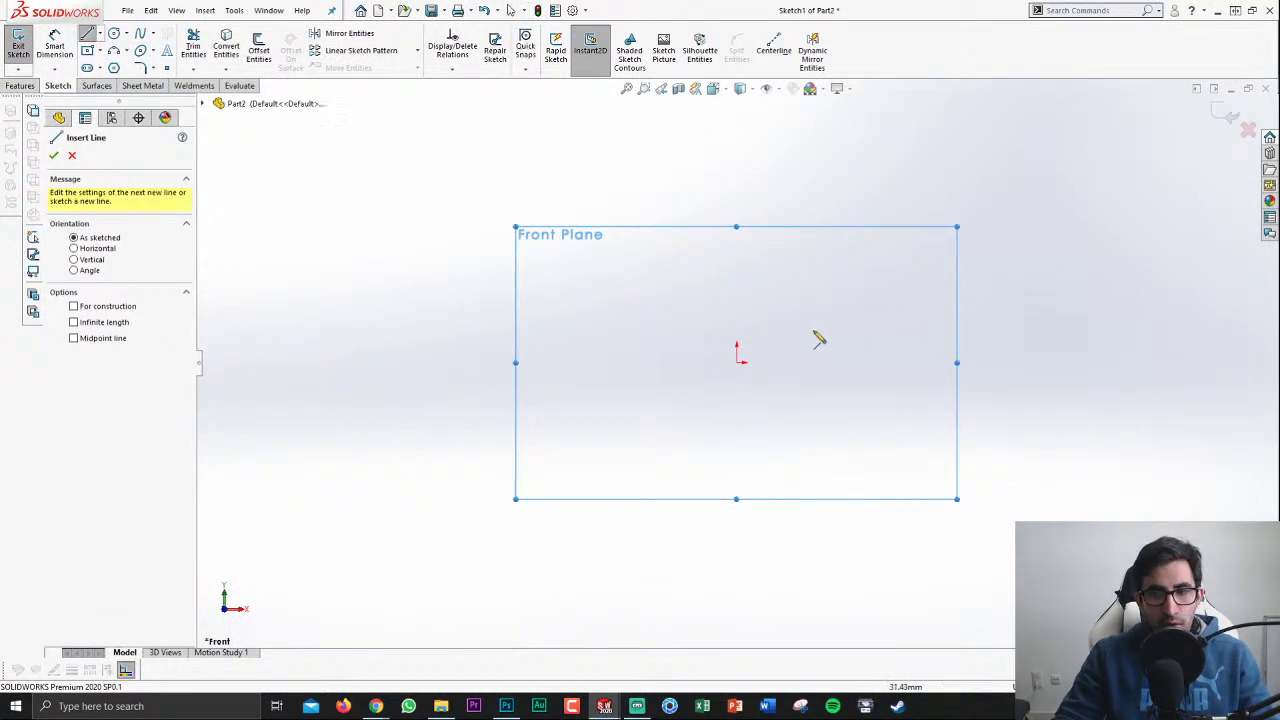
pyautogui.click(736, 360)
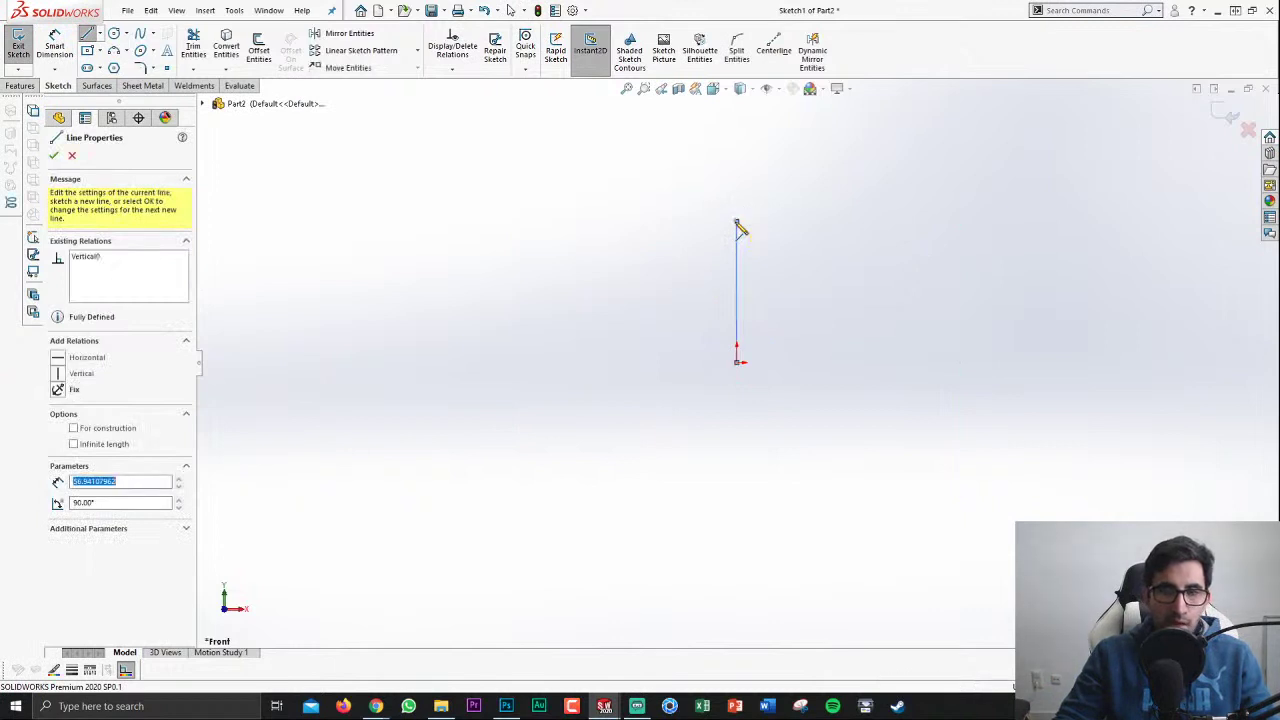
pyautogui.click(736, 221)
pyautogui.click(829, 184)
pyautogui.click(970, 184)
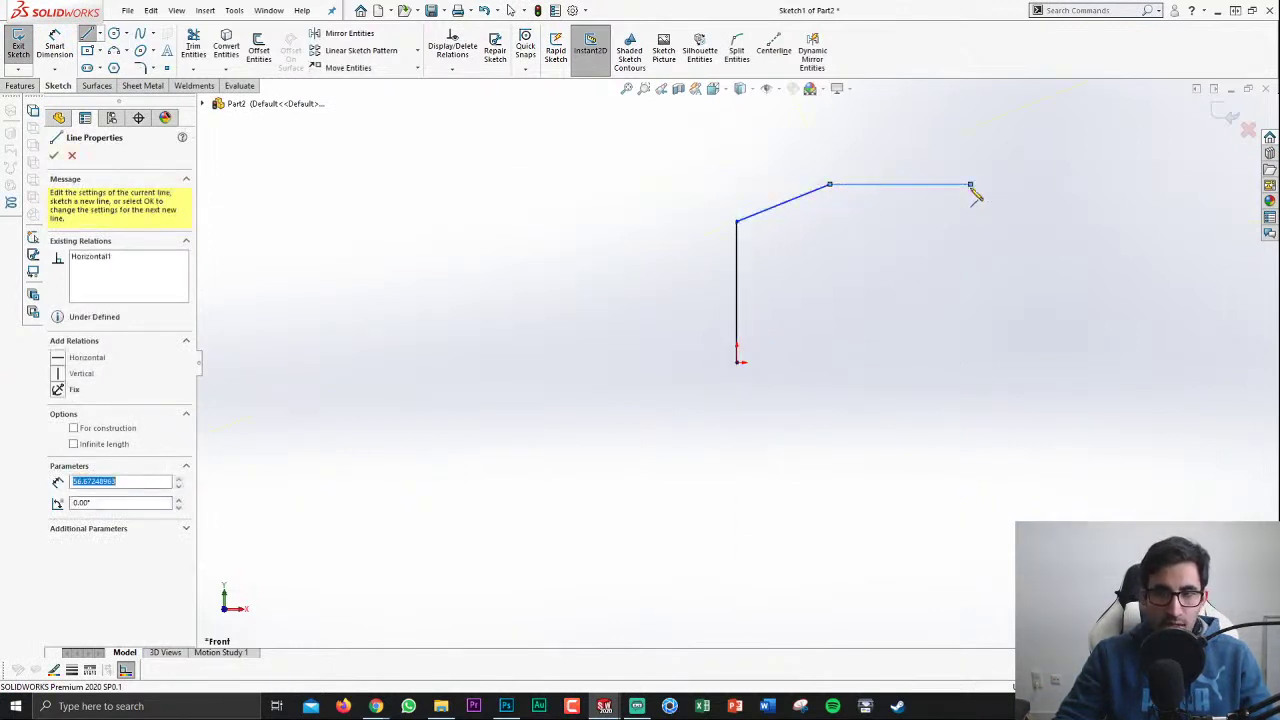
pyautogui.click(970, 321)
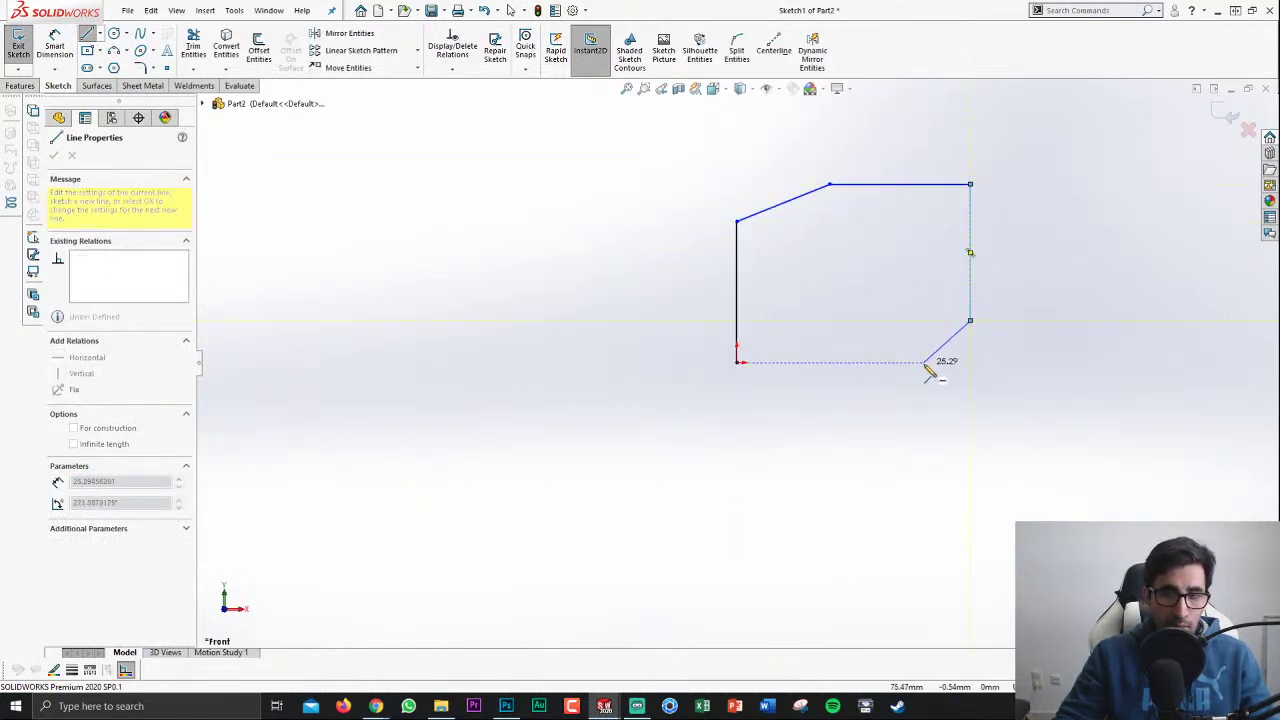
pyautogui.click(923, 362)
pyautogui.press('Escape')
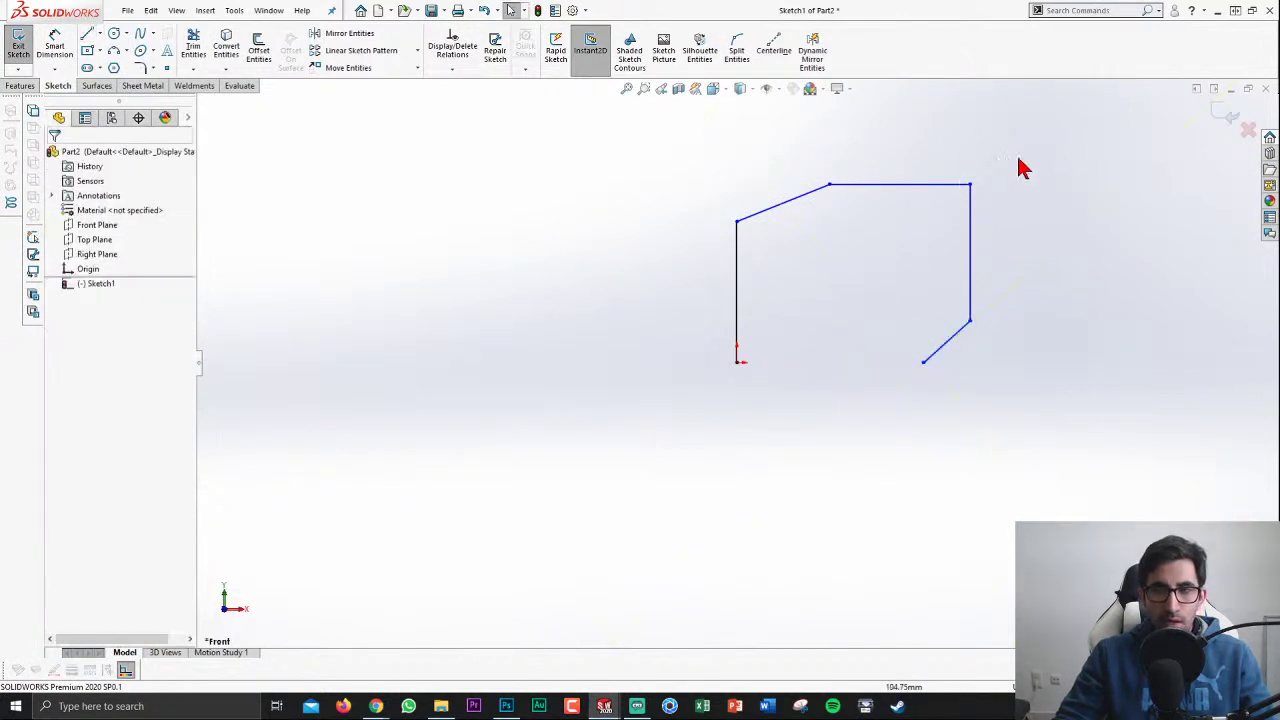
pyautogui.moveTo(1020, 166); pyautogui.dragTo(660, 429)
pyautogui.press('Delete')
# Step: Draw a centre rectangle about the origin and exit the sketch
pyautogui.click(87, 50)
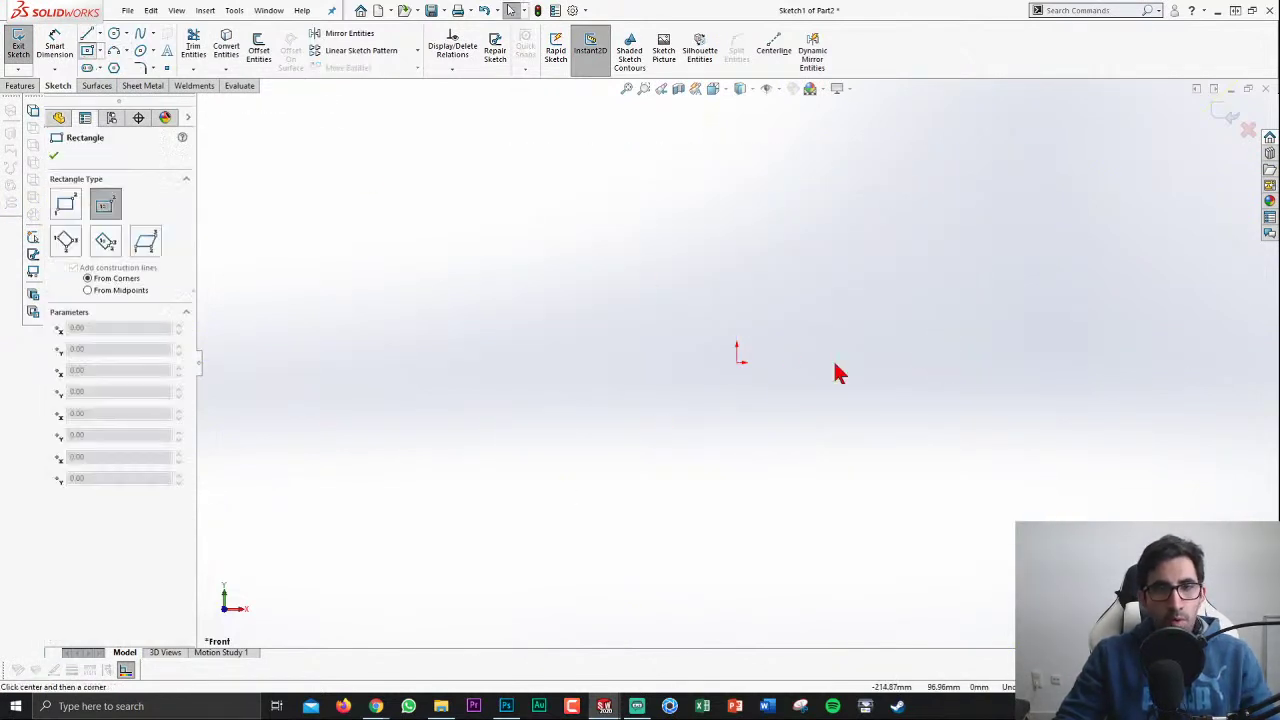
pyautogui.click(737, 357)
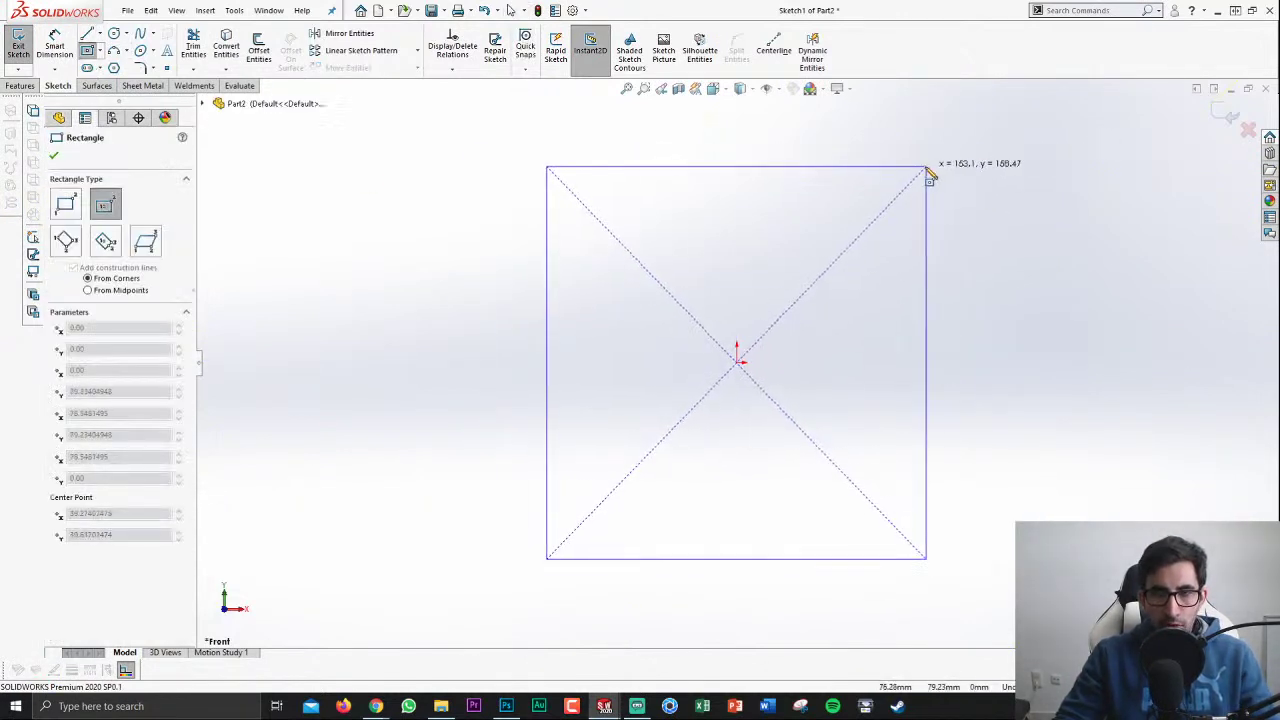
pyautogui.click(918, 197)
pyautogui.press('Escape')
pyautogui.scroll(1, 910, 258)
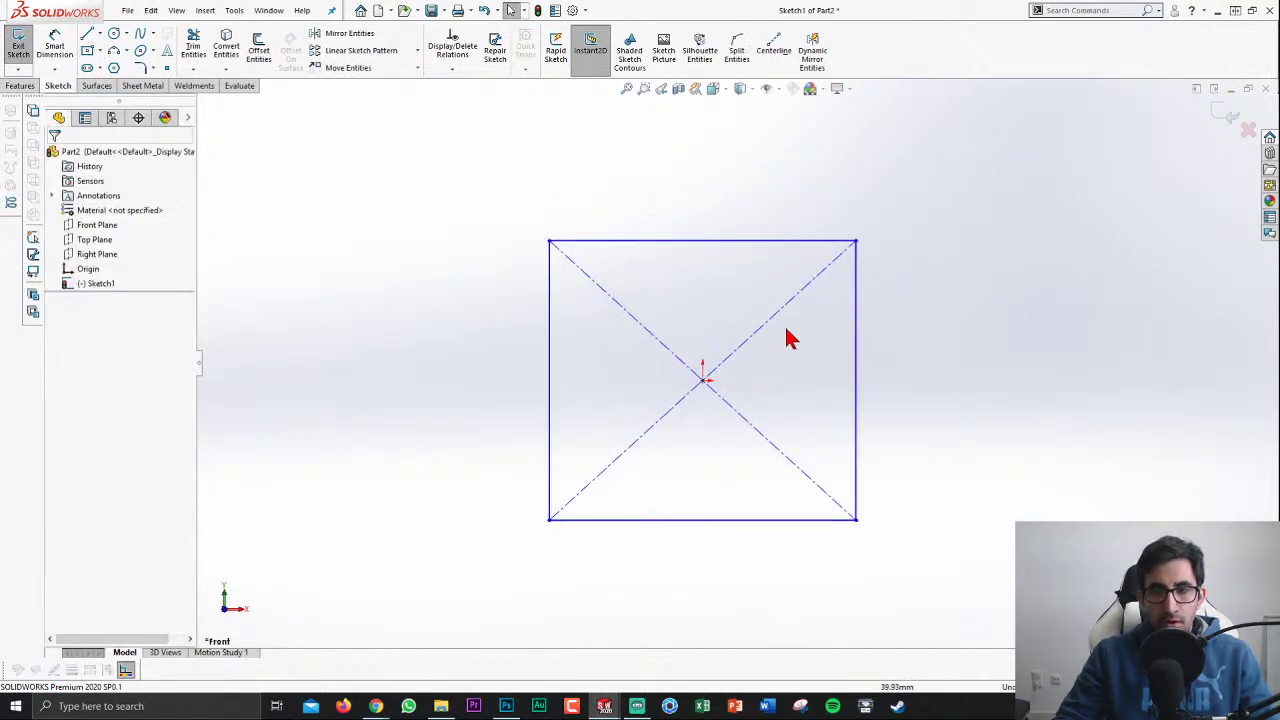
pyautogui.click(1222, 118)
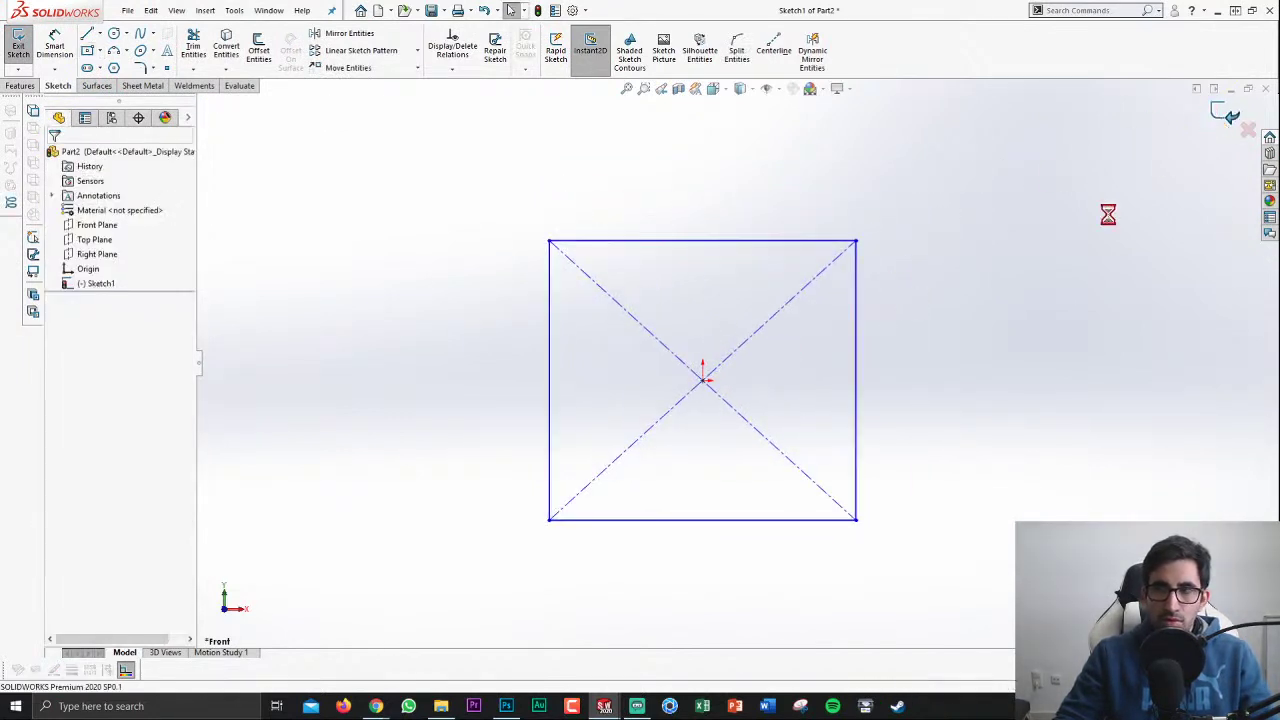
# Step: Add global variables Height = 100 and Length = 200 in the Equations editor
pyautogui.click(232, 12)
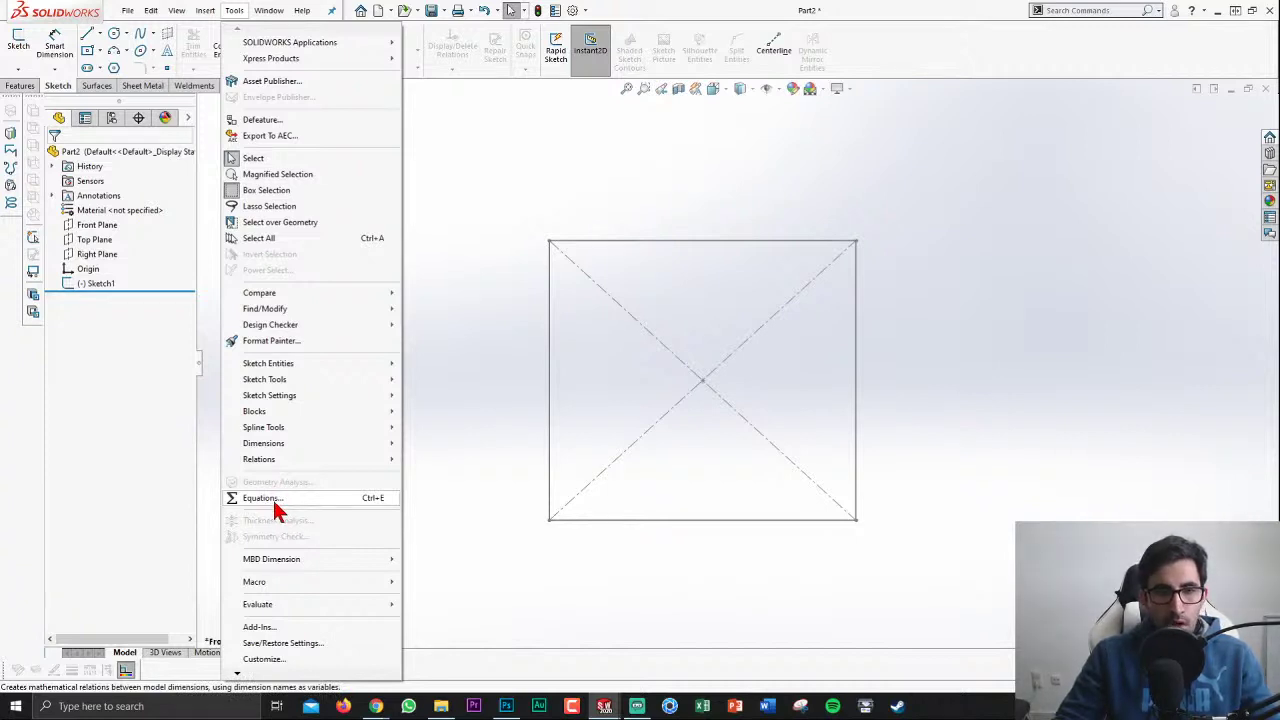
pyautogui.click(262, 498)
pyautogui.moveTo(1086, 30); pyautogui.dragTo(633, 105)
pyautogui.write('Height')
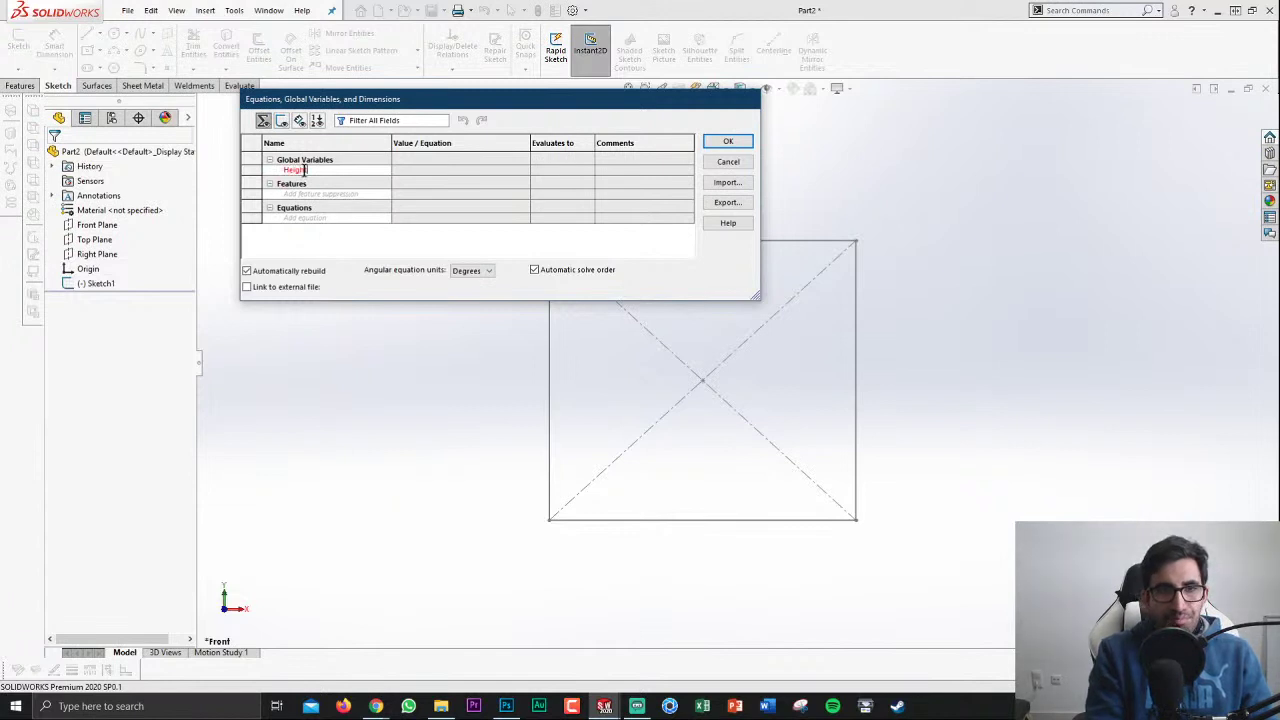
pyautogui.press('Tab')
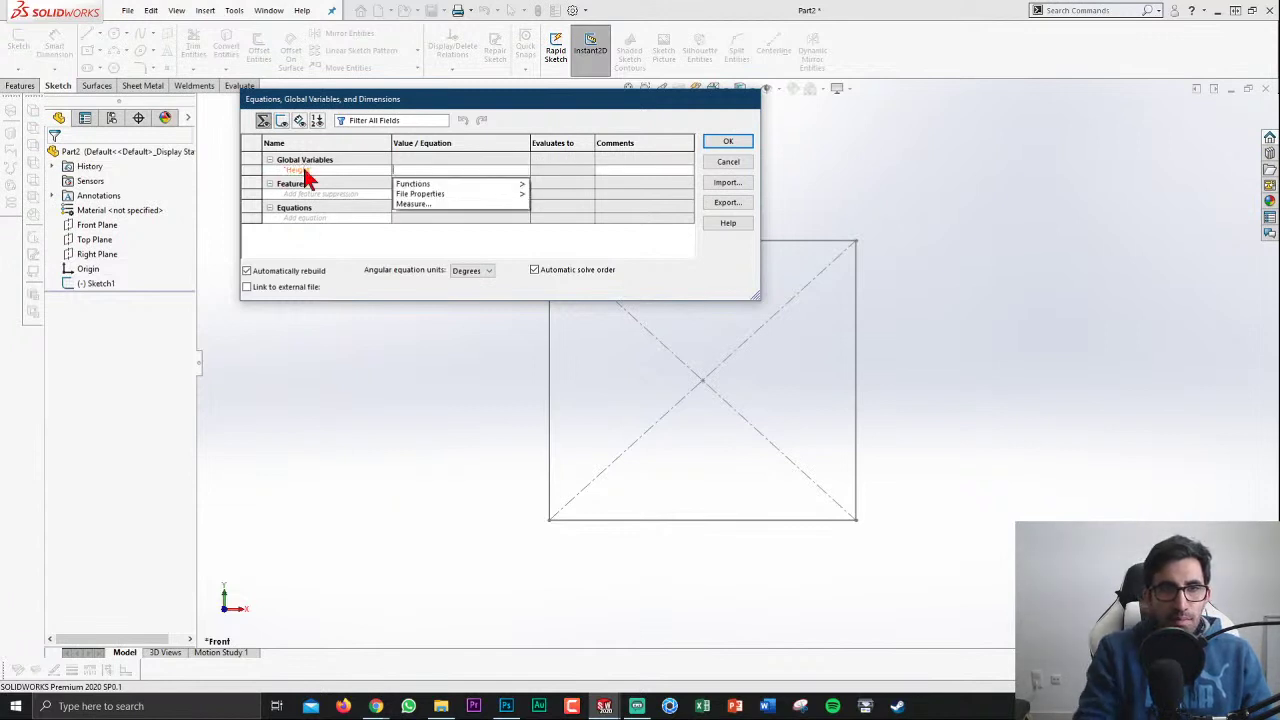
pyautogui.write('100')
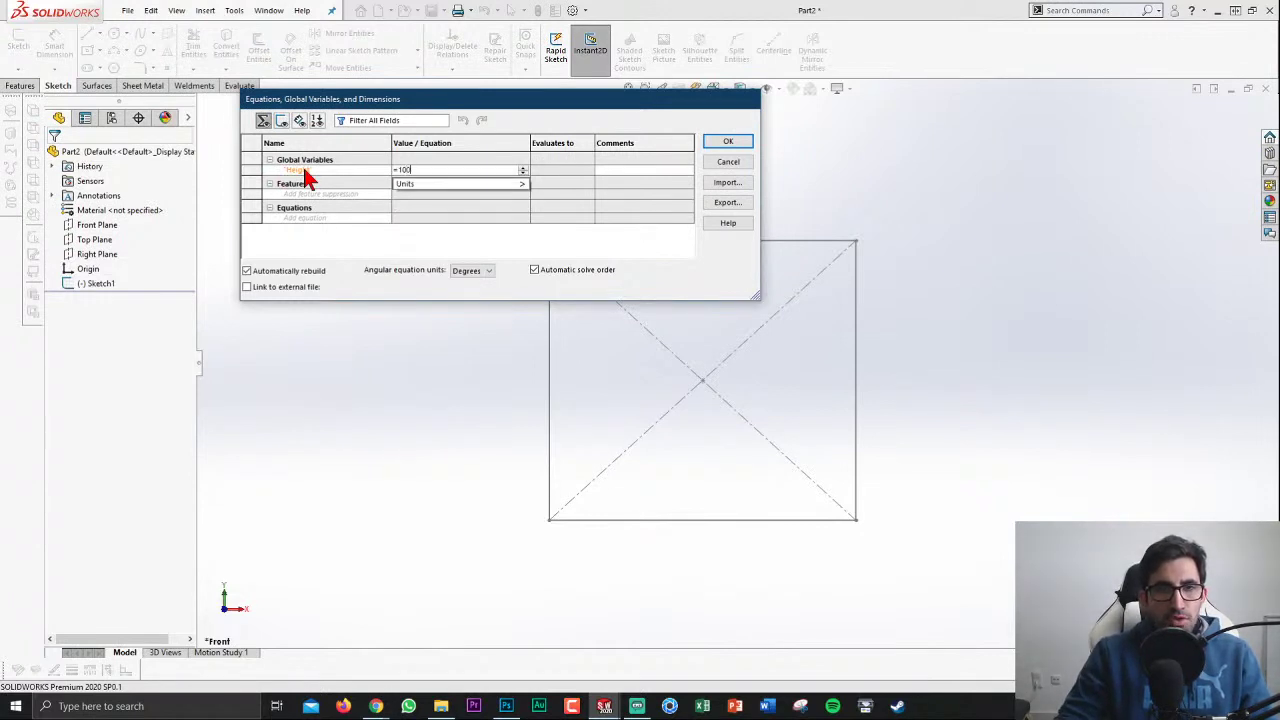
pyautogui.press('Return')
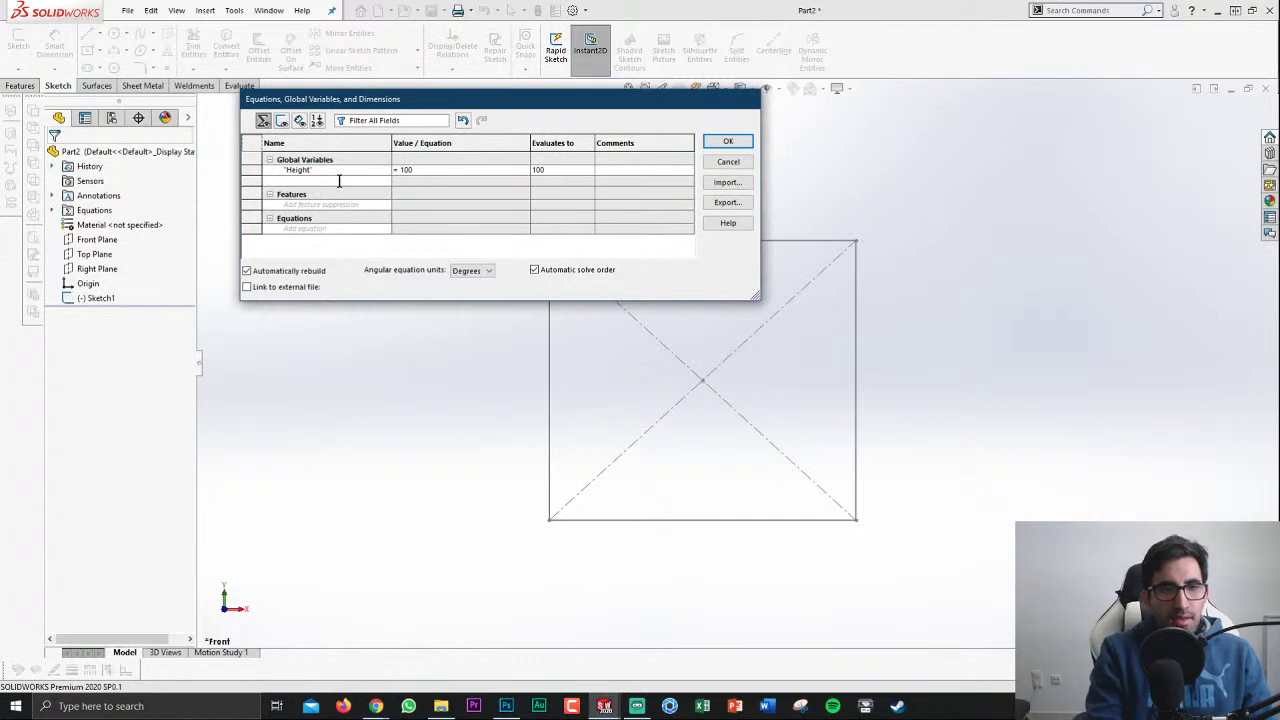
pyautogui.write('Length')
pyautogui.press('Tab')
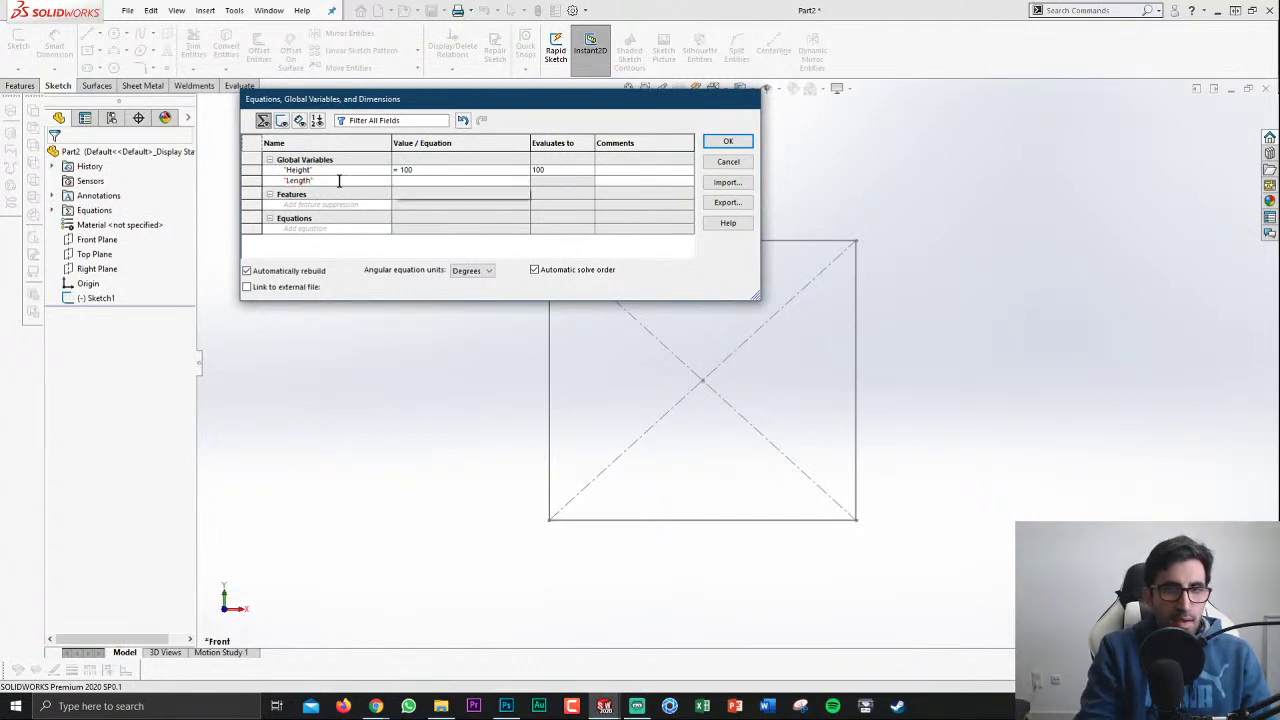
pyautogui.write('200')
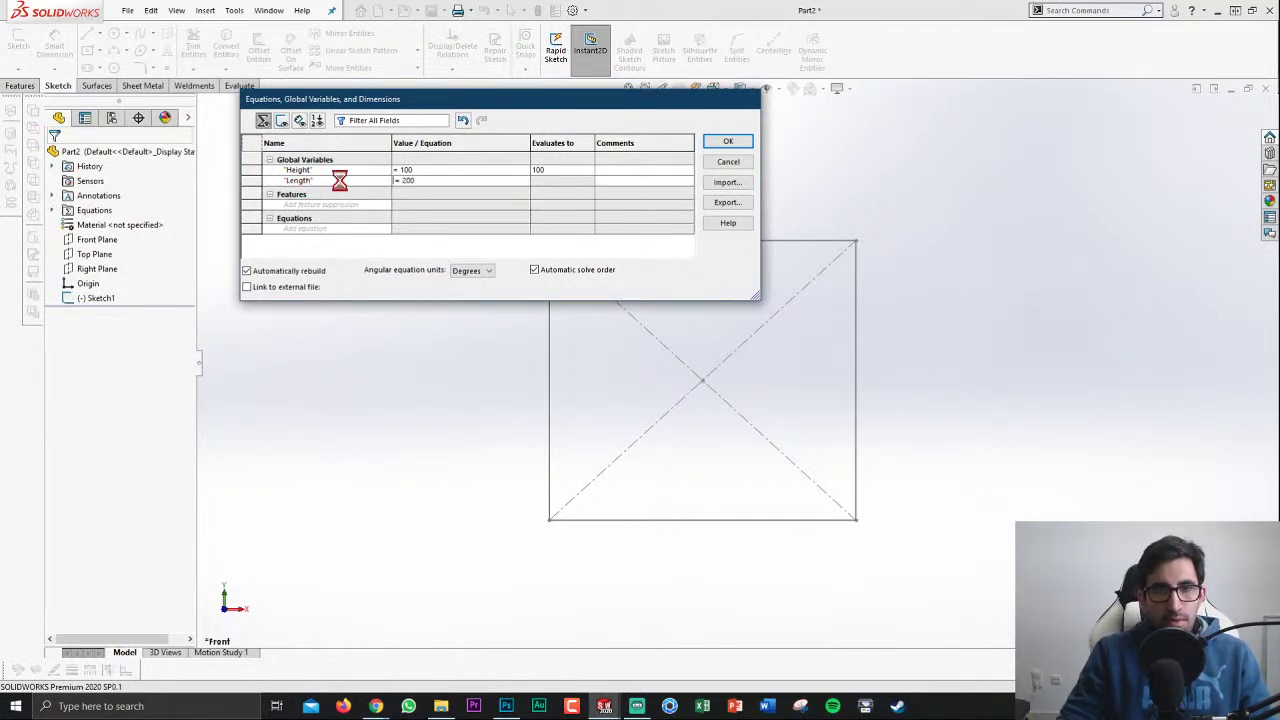
pyautogui.press('Return')
# Step: Dimension the rectangle's top edge as 100, linked to the Height global variable
pyautogui.click(737, 141)
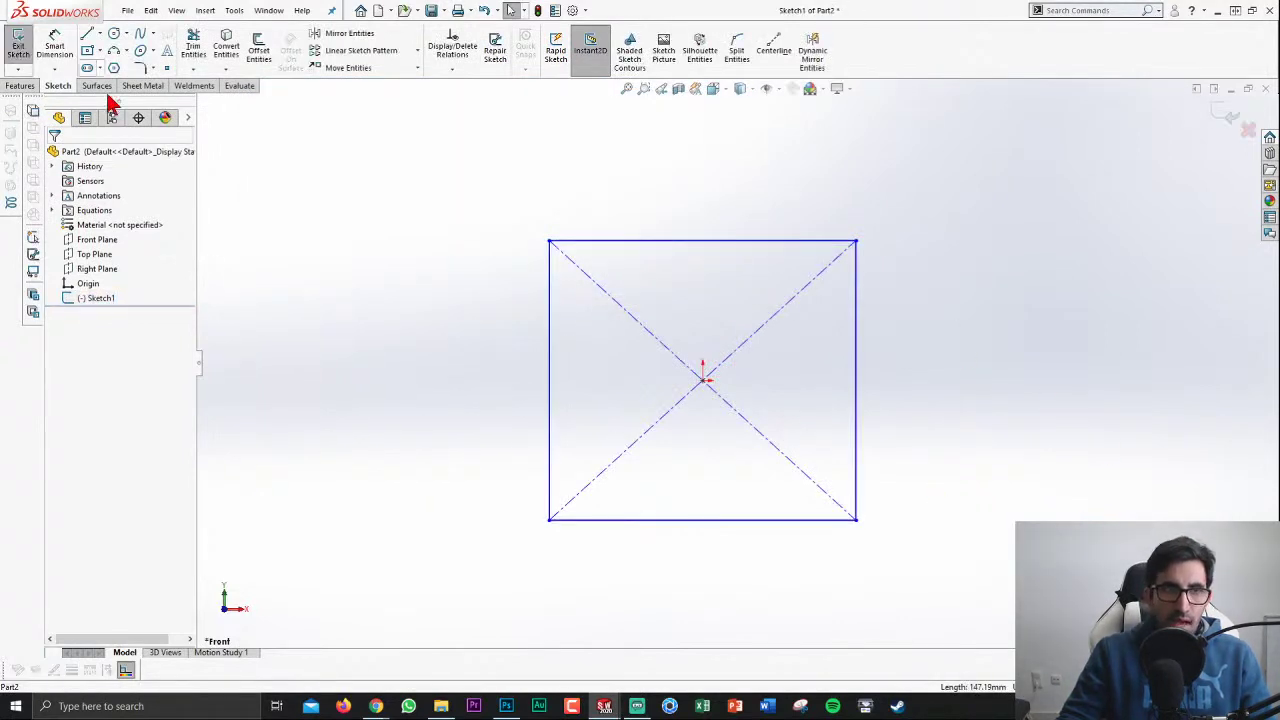
pyautogui.press('d')
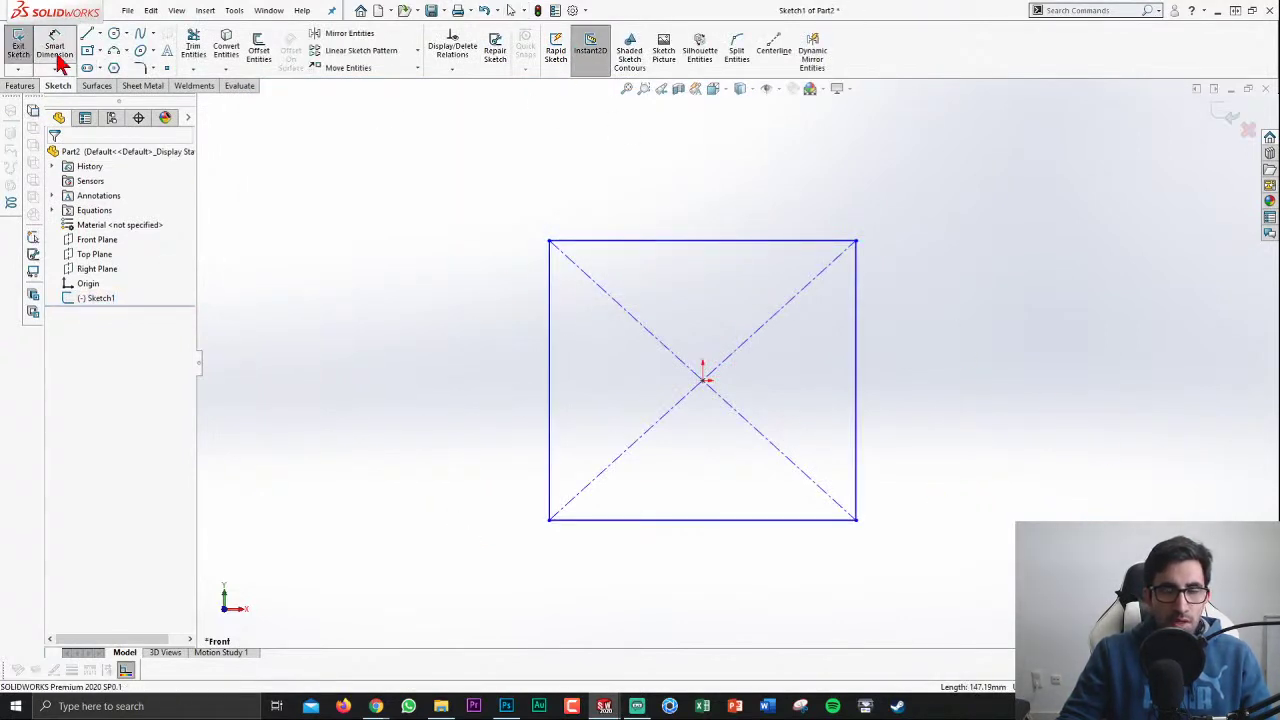
pyautogui.click(665, 242)
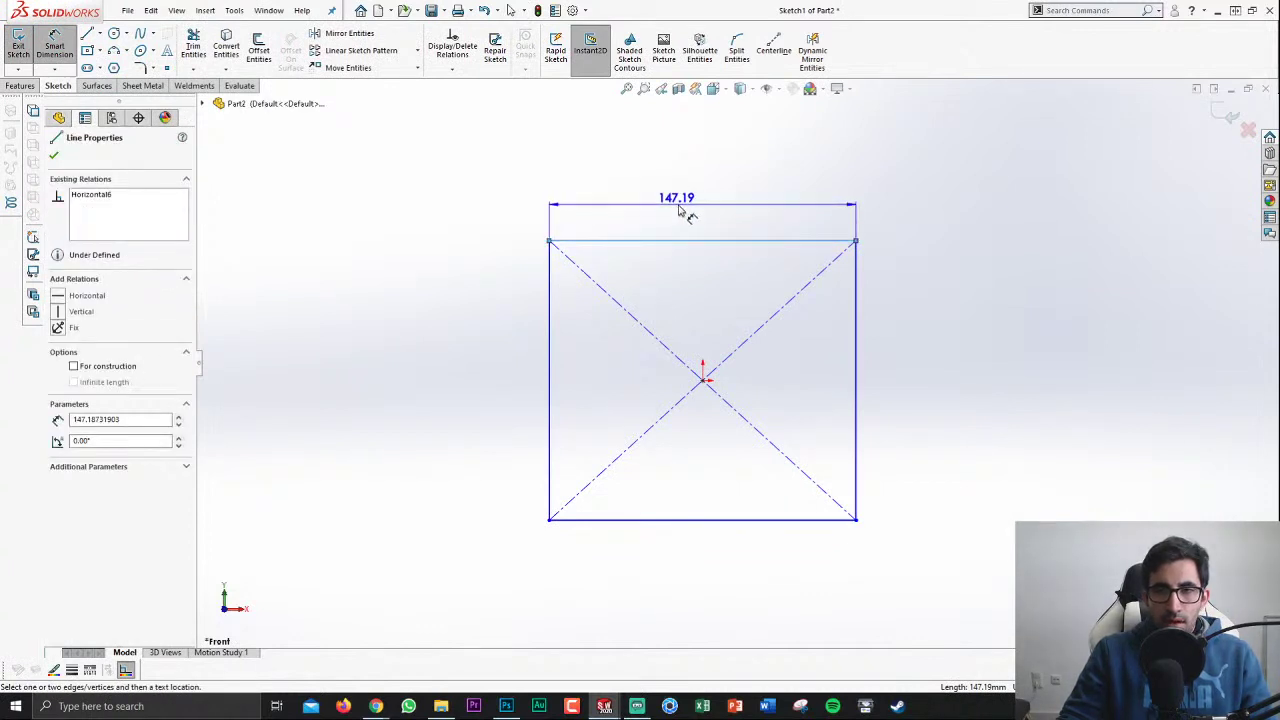
pyautogui.click(690, 208)
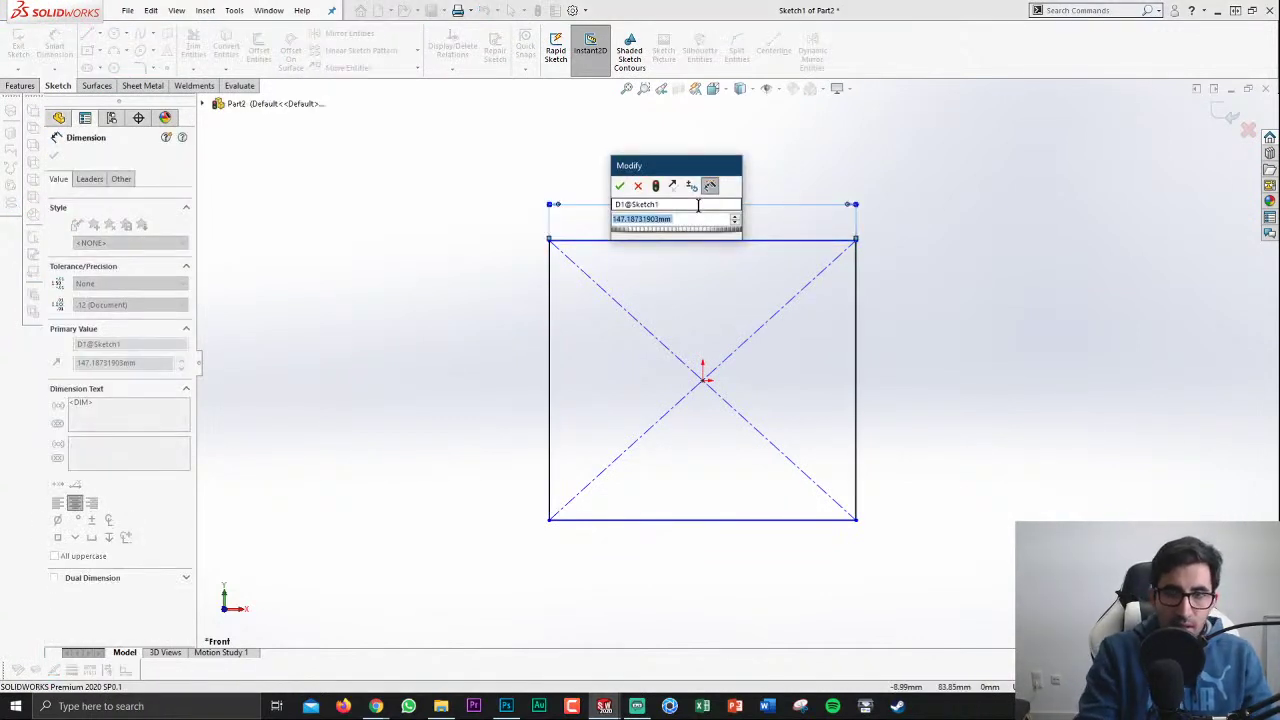
pyautogui.write('=')
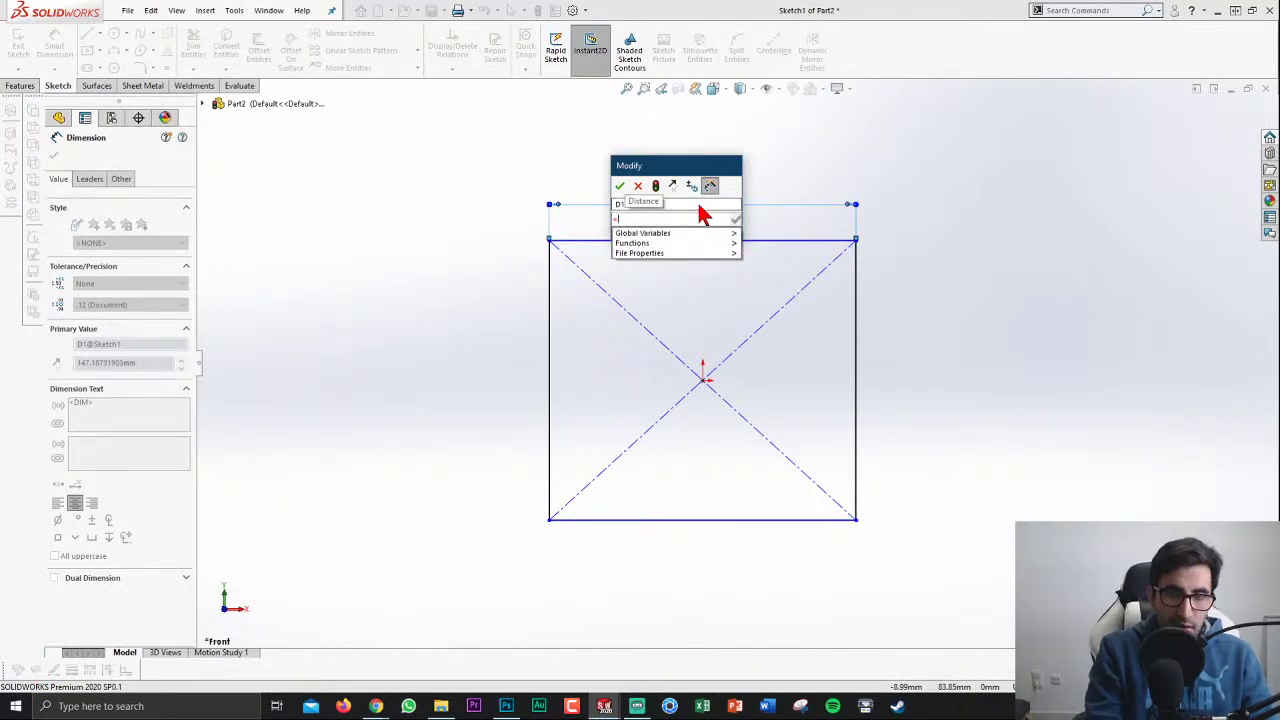
pyautogui.write('Height')
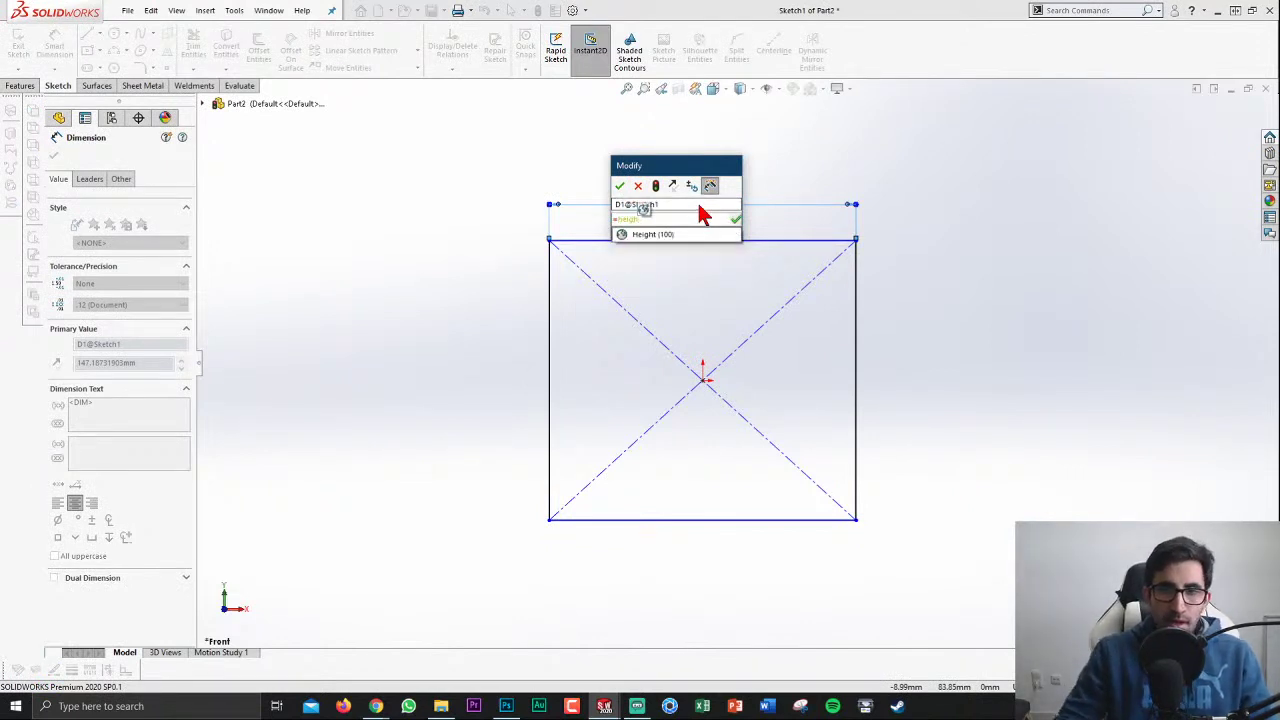
pyautogui.click(678, 236)
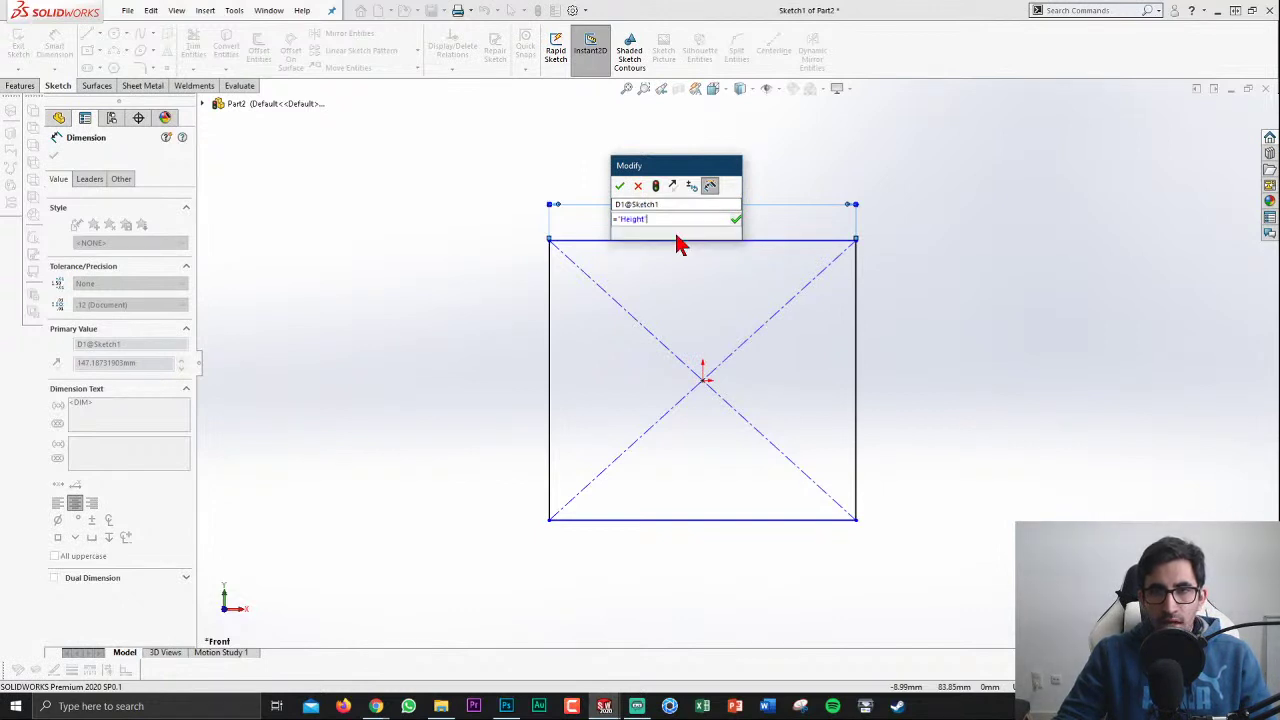
pyautogui.click(620, 186)
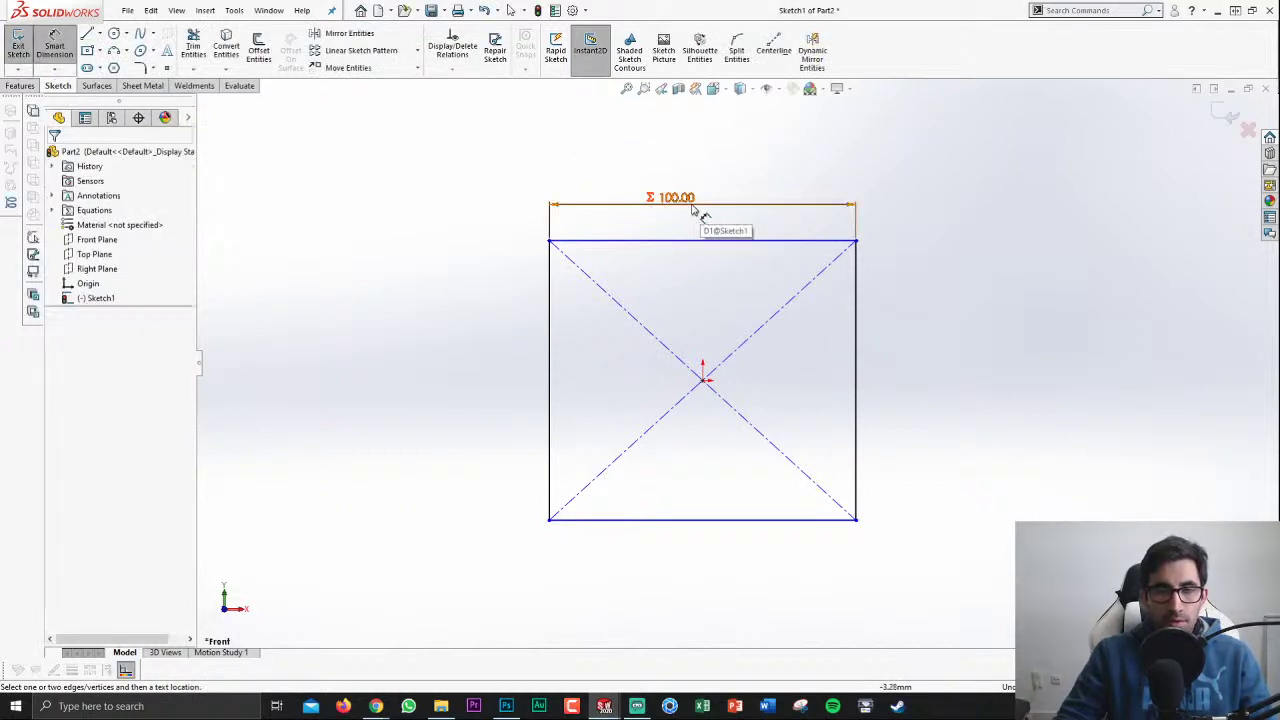
pyautogui.click(690, 200)
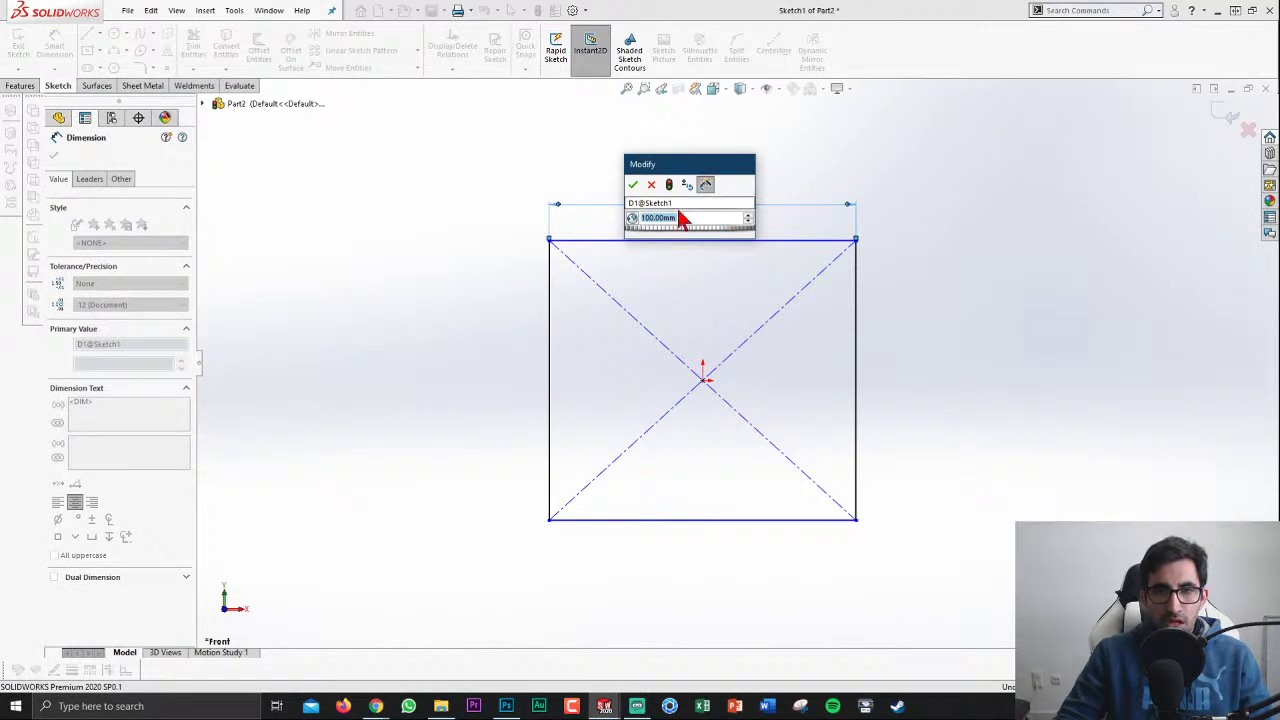
pyautogui.click(633, 184)
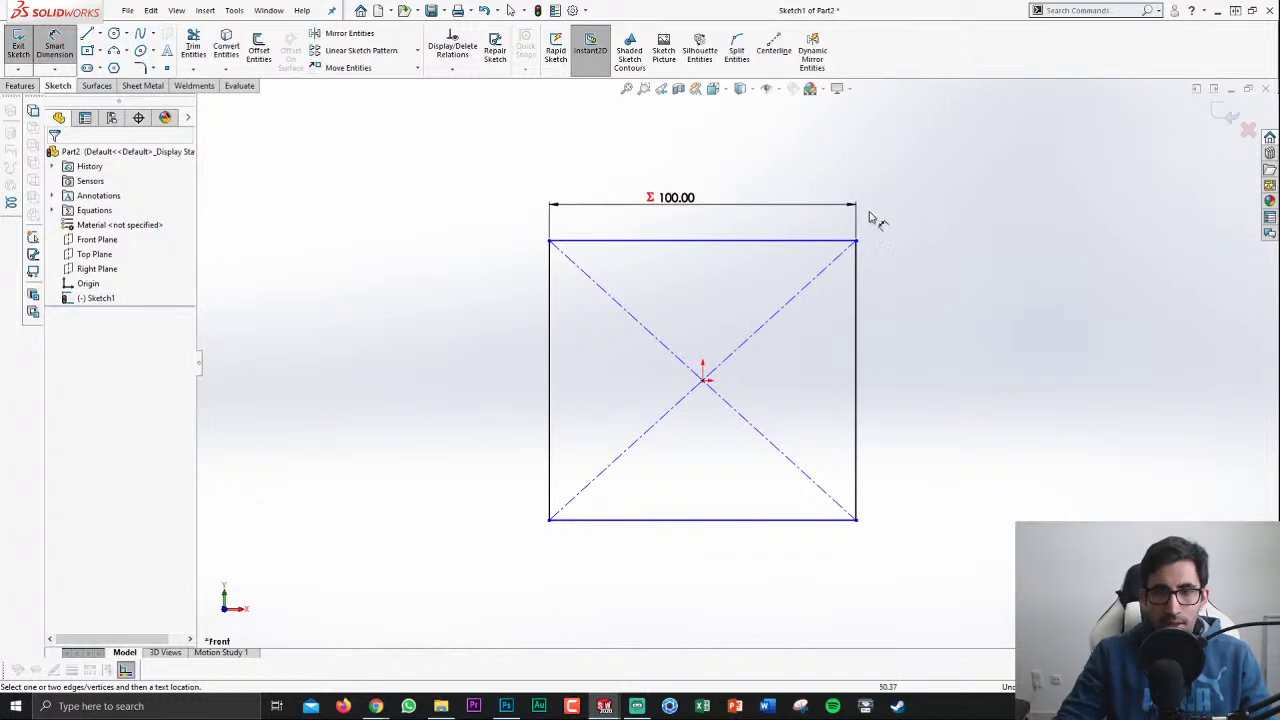
# Step: Dimension the rectangle's right edge, linking it to the Length variable (200)
pyautogui.click(855, 391)
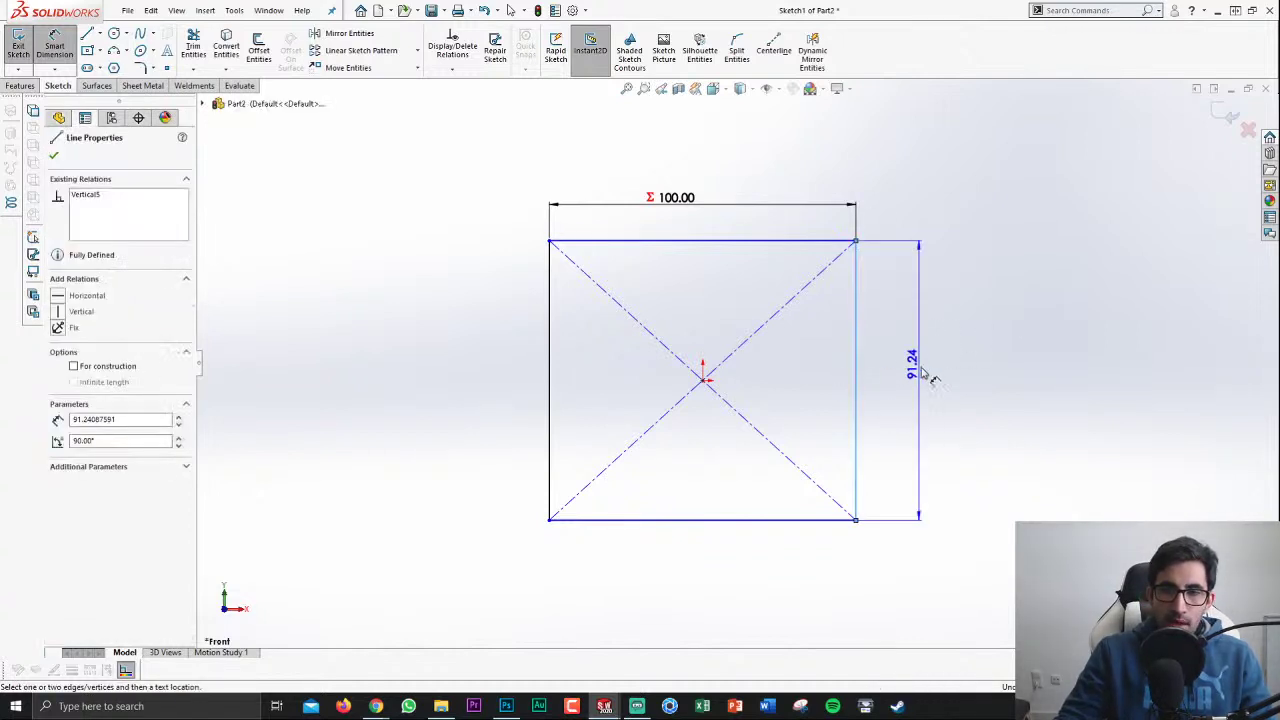
pyautogui.click(916, 371)
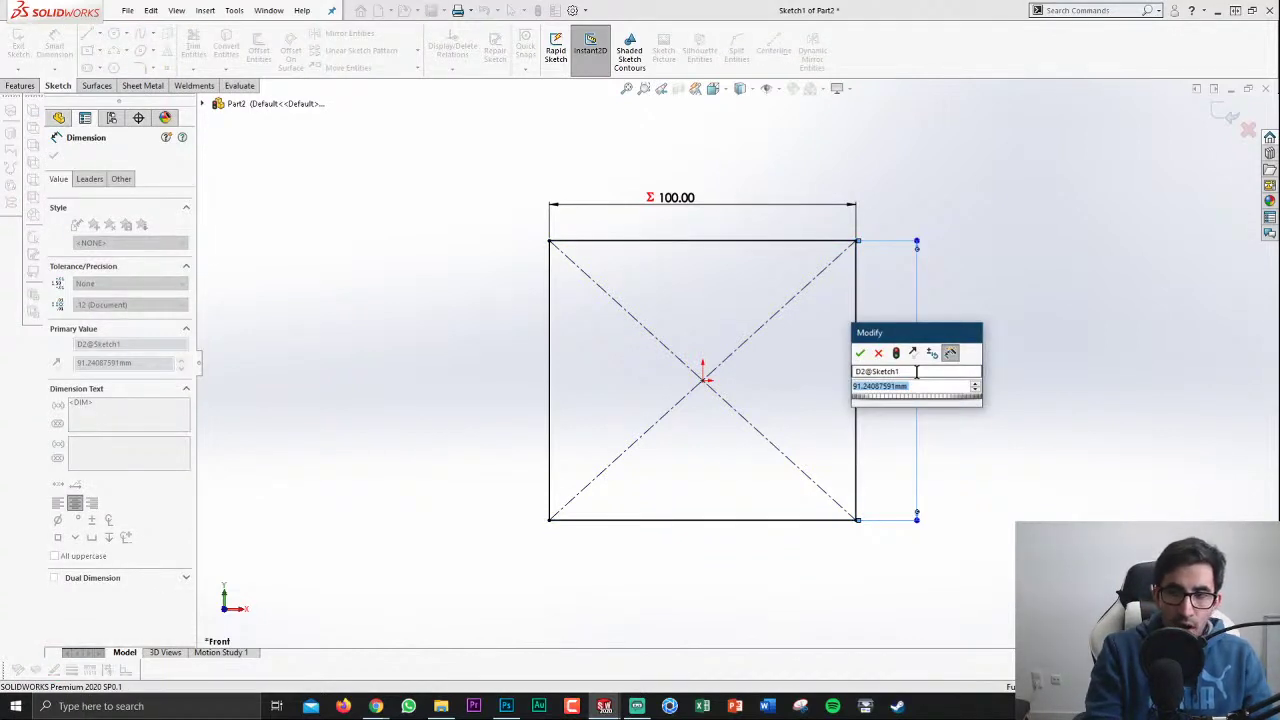
pyautogui.write('=')
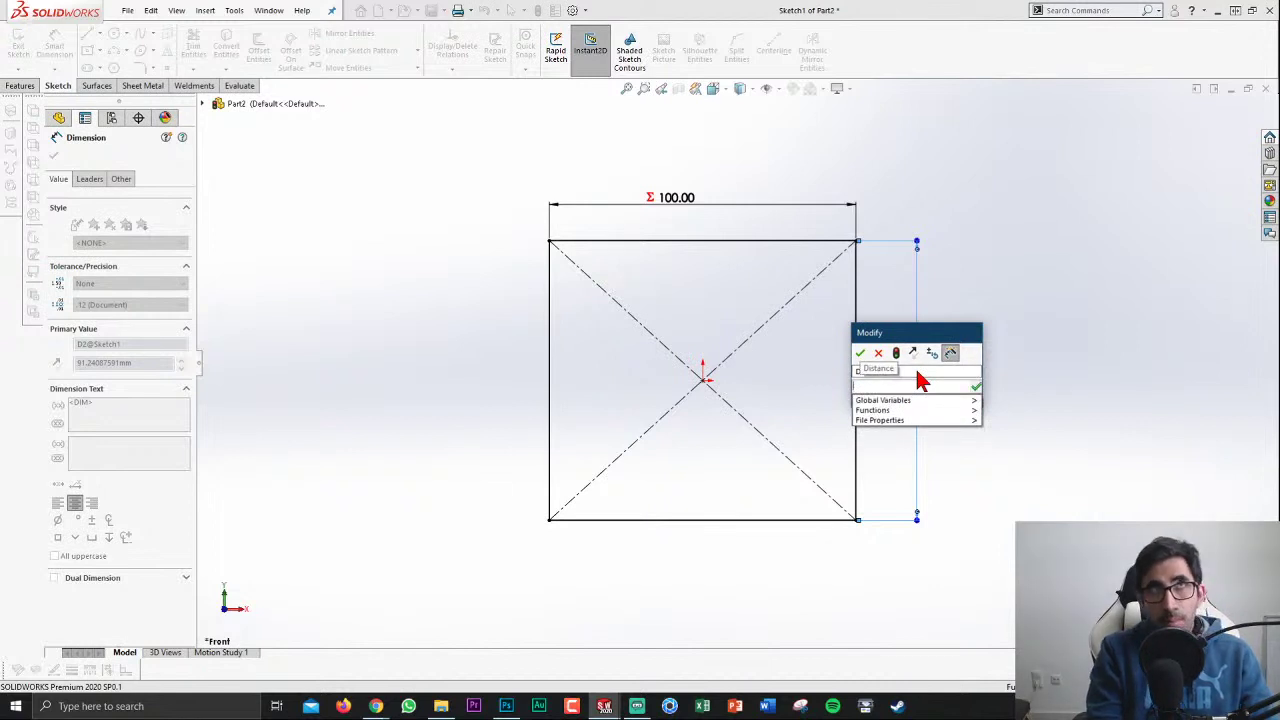
pyautogui.write('He')
pyautogui.press('BackSpace')
pyautogui.press('BackSpace')
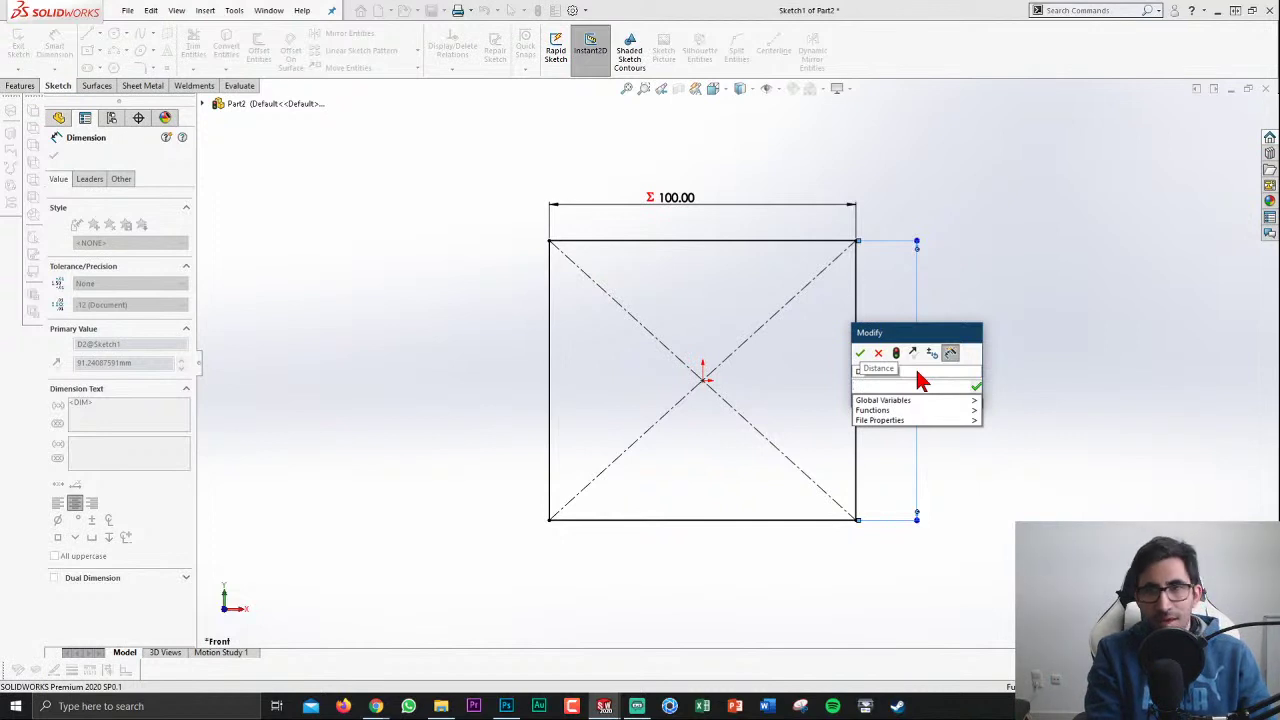
pyautogui.write('L')
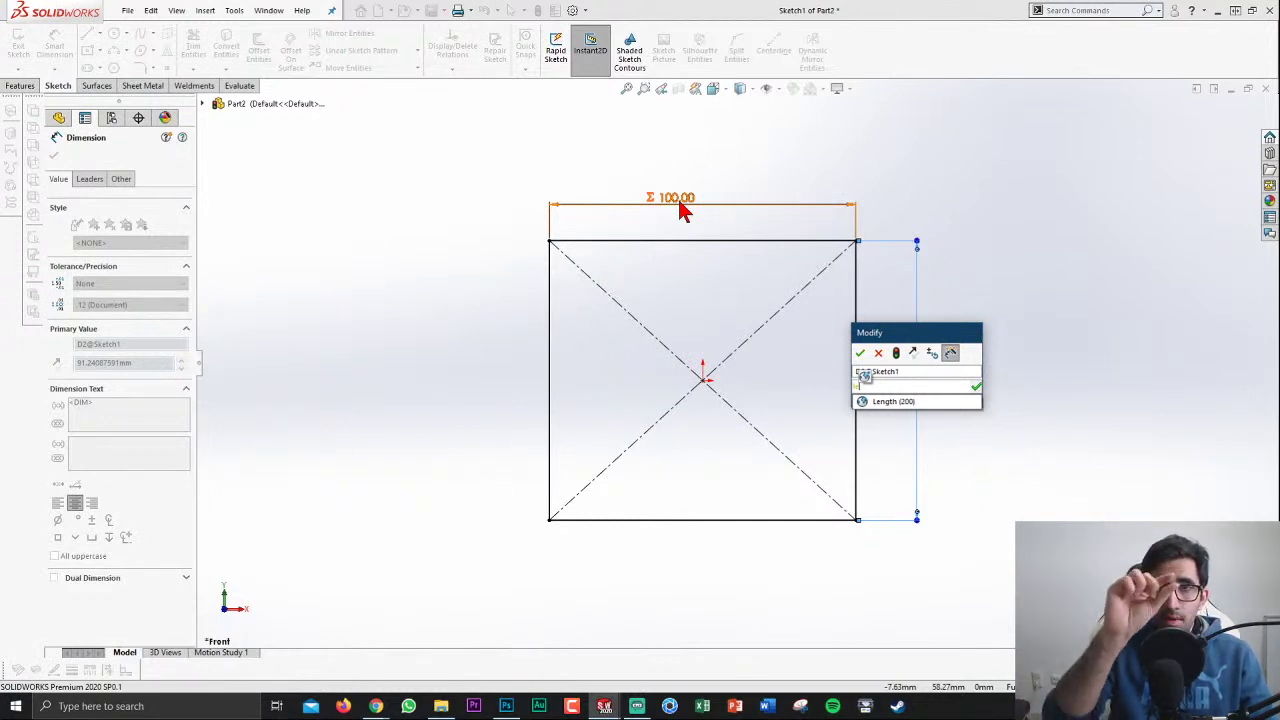
pyautogui.click(895, 404)
pyautogui.click(860, 353)
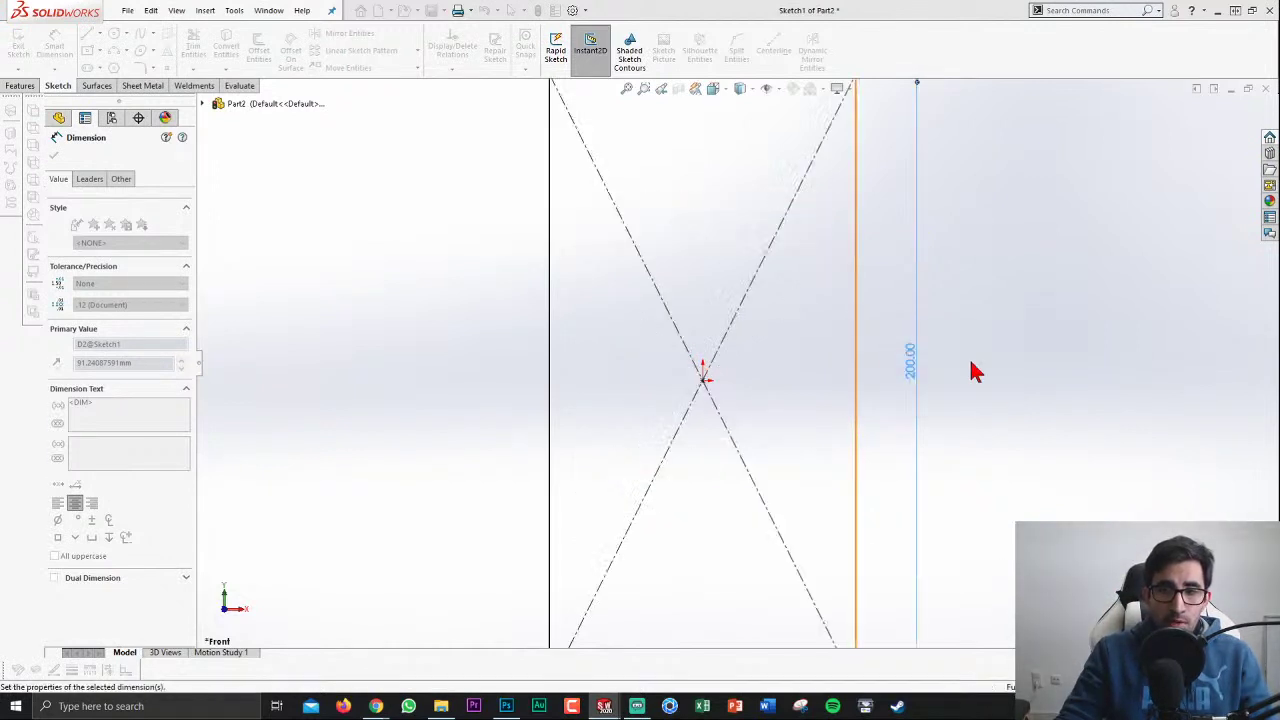
pyautogui.press('Escape')
# Step: Re-link the 200 height dimension to Length, exit the sketch and select Sketch1
pyautogui.press('f')
pyautogui.scroll(-3, 765, 395)
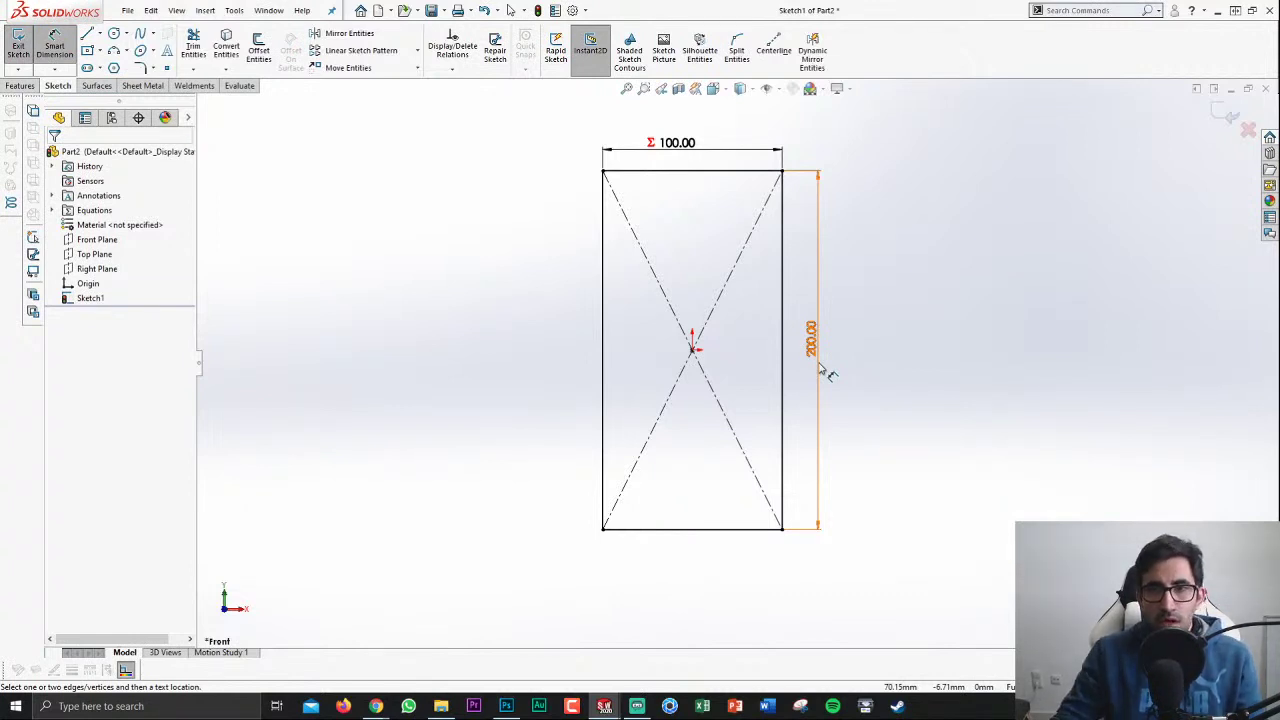
pyautogui.click(816, 352)
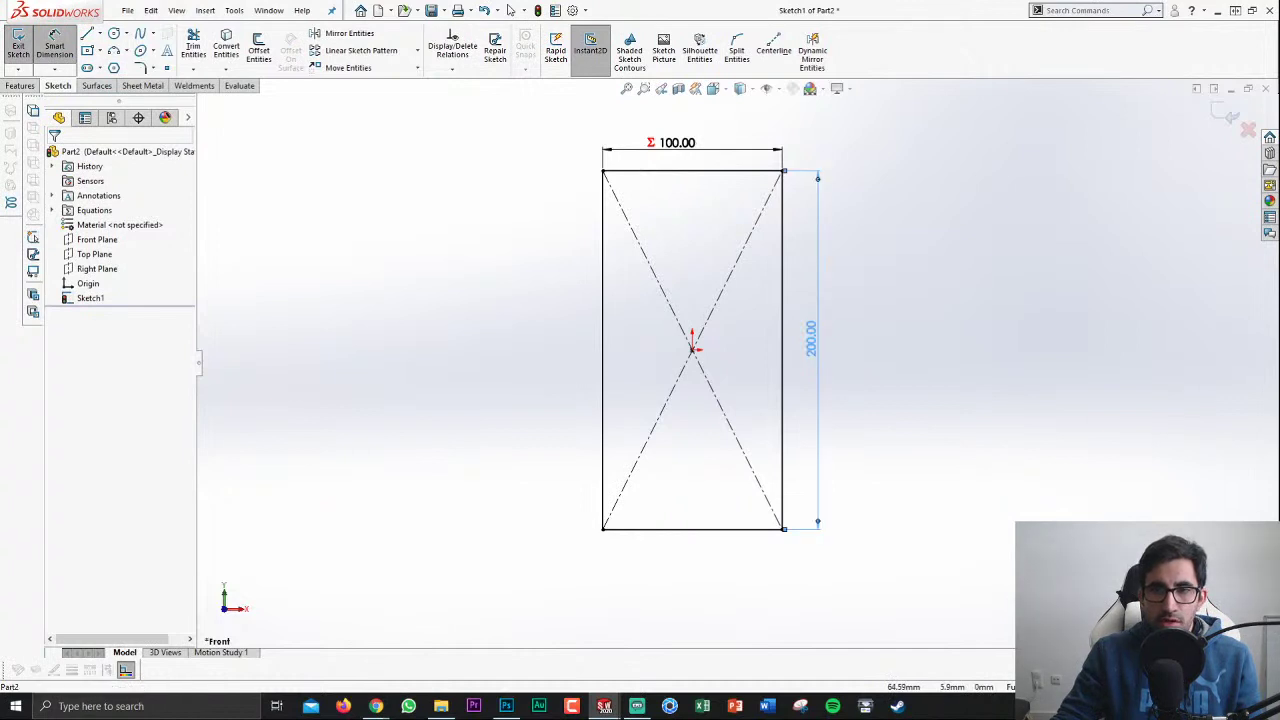
pyautogui.doubleClick(810, 340)
pyautogui.write('=')
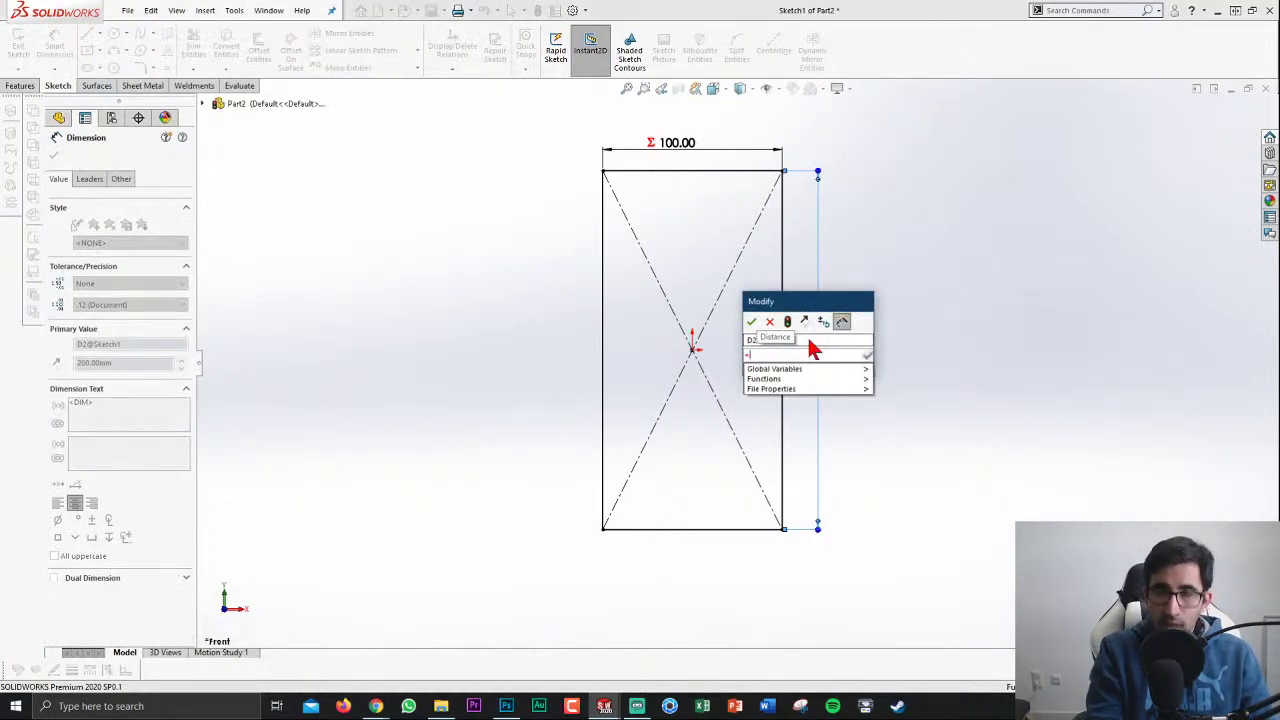
pyautogui.write('L')
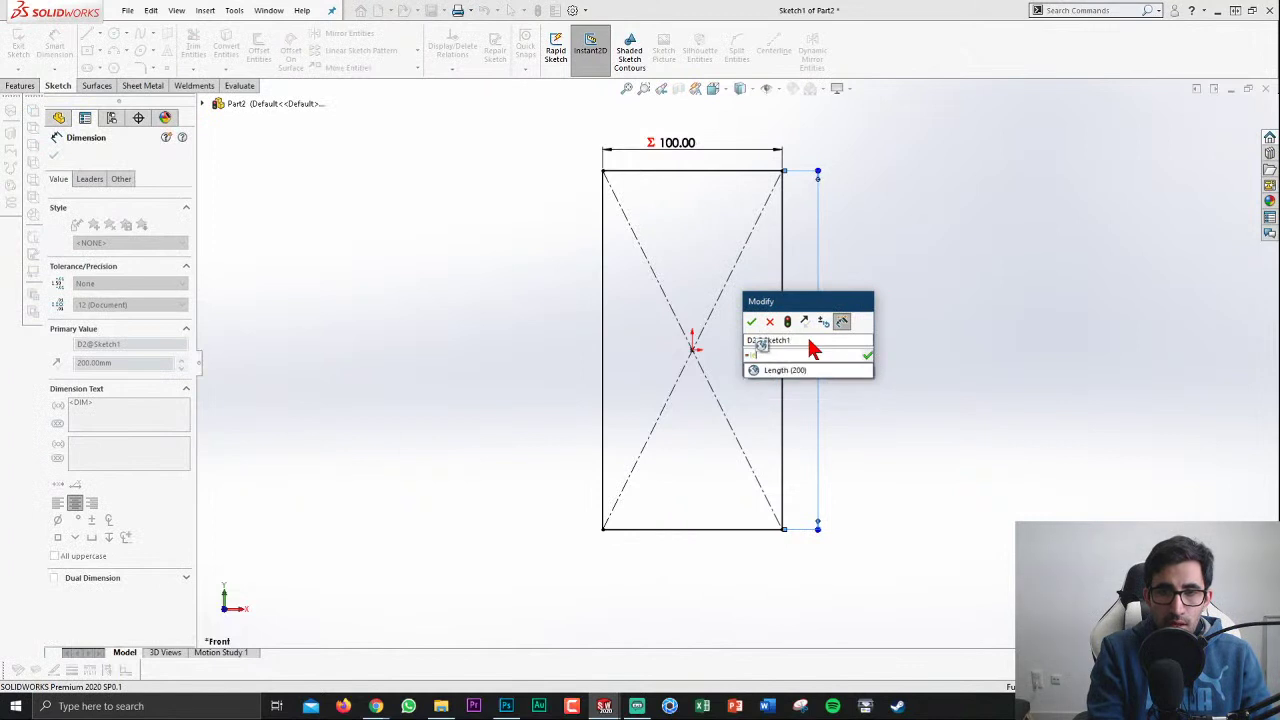
pyautogui.click(803, 372)
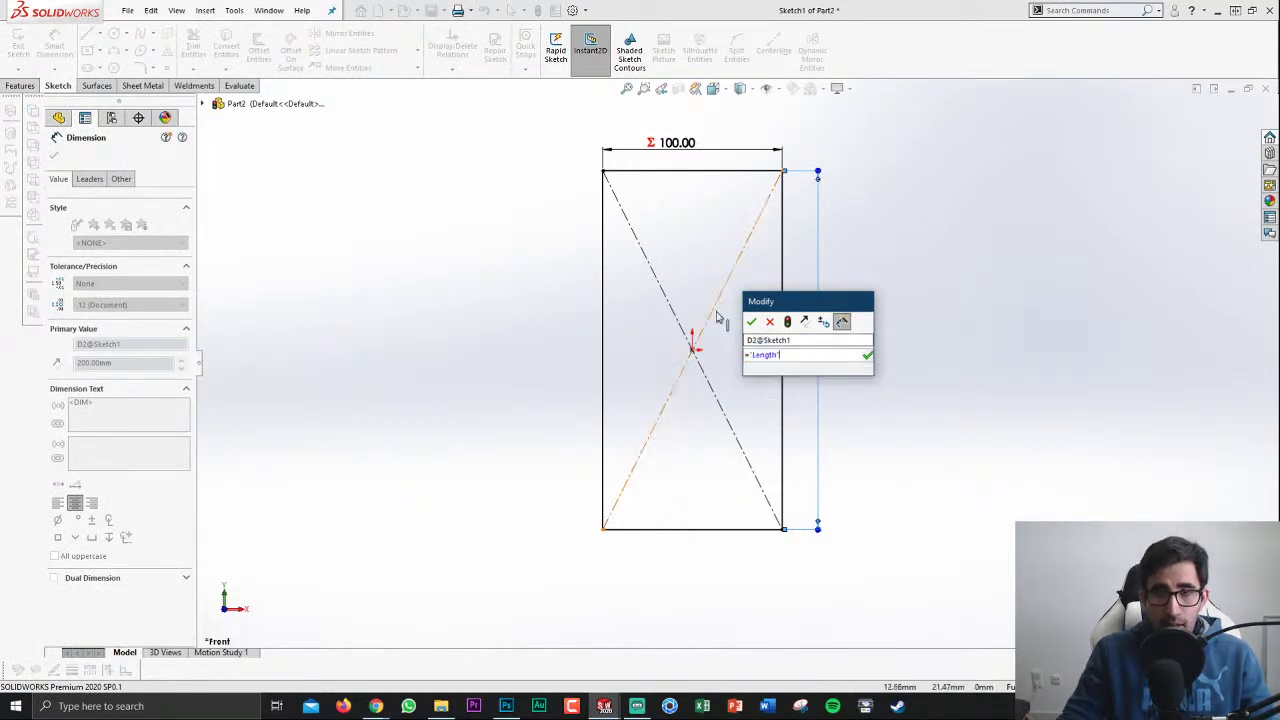
pyautogui.click(751, 321)
pyautogui.click(1207, 121)
pyautogui.click(1207, 121)
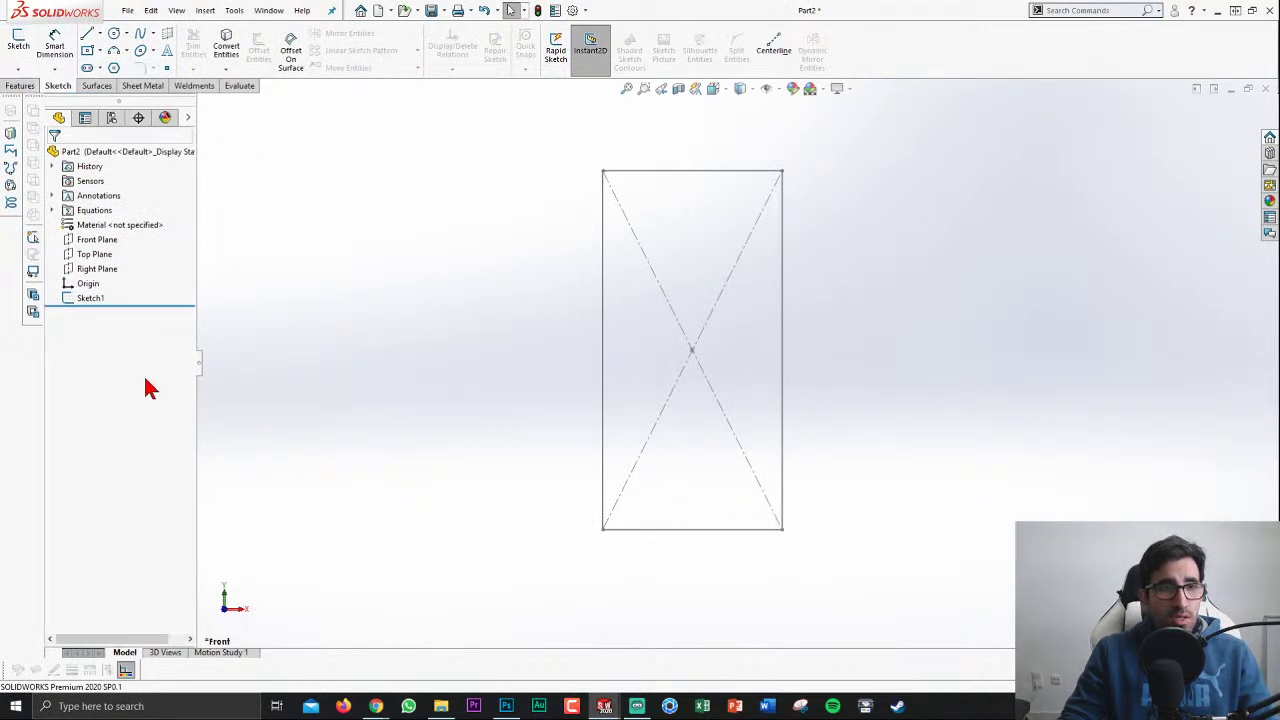
pyautogui.click(90, 298)
# Step: Extrude the rectangle sketch into a thin plate, Boss-Extrude1
pyautogui.click(20, 85)
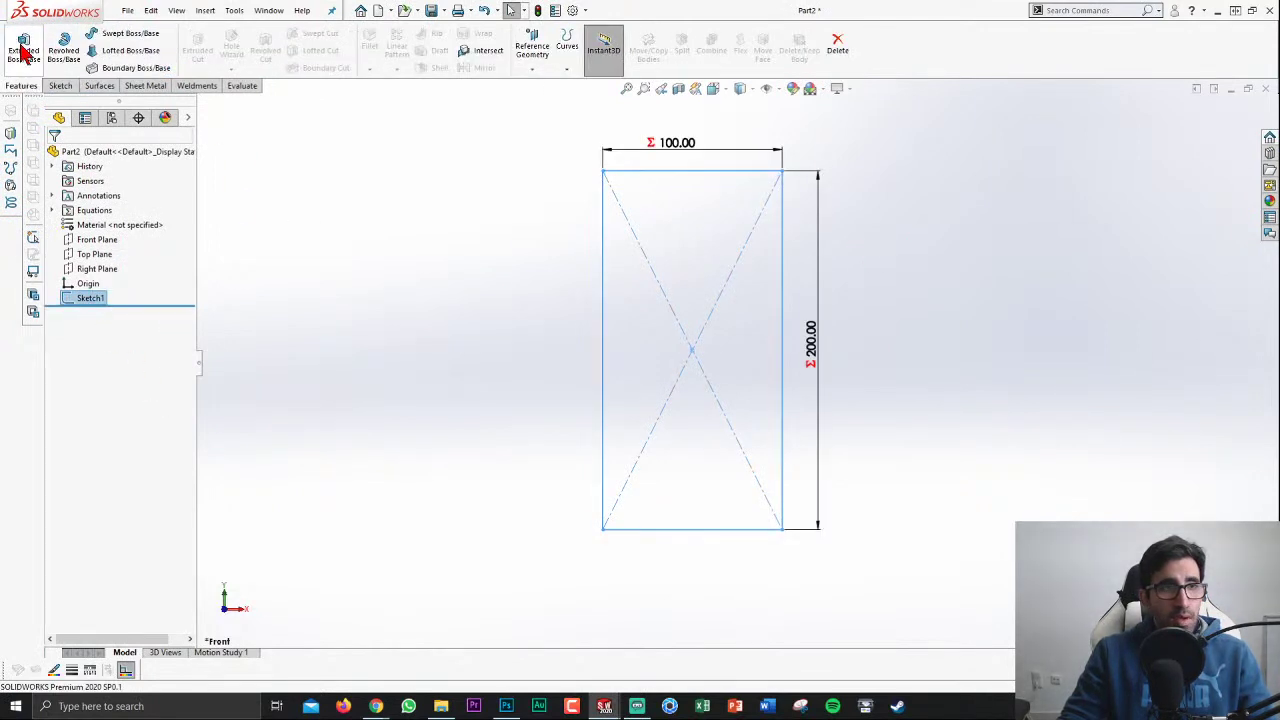
pyautogui.click(24, 45)
pyautogui.click(1220, 112)
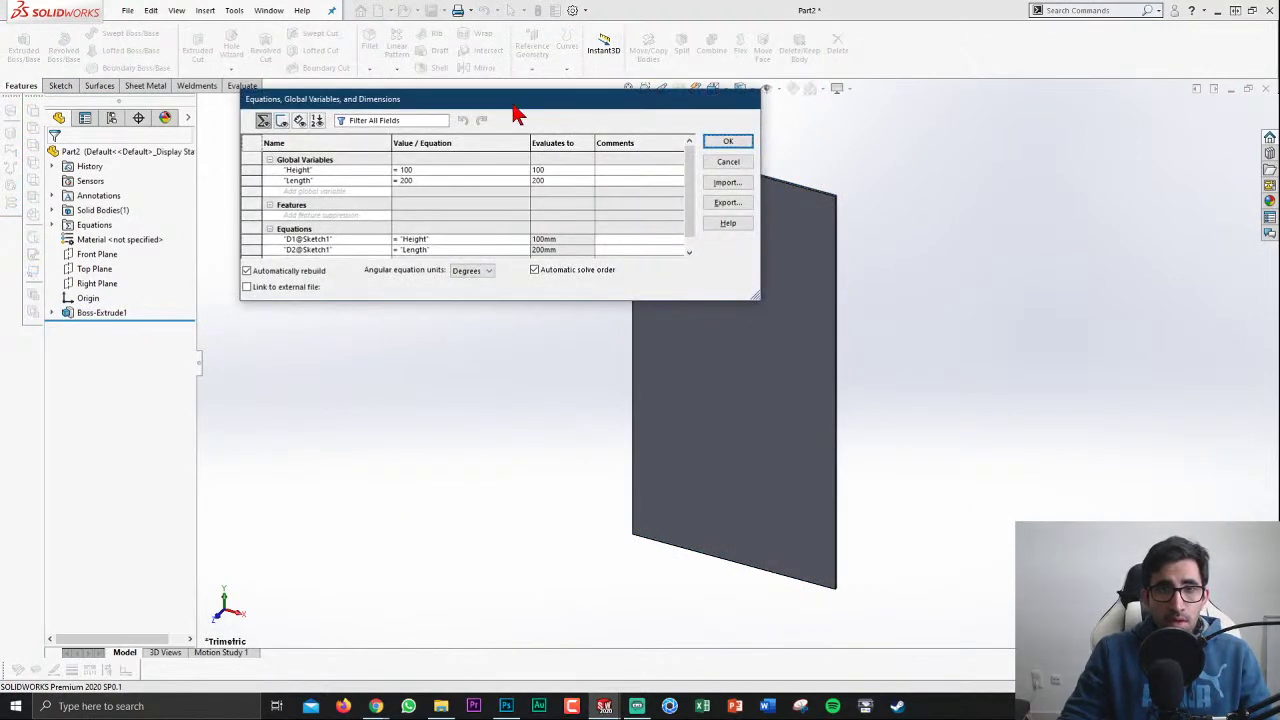
# Step: In Equations, set global variable Height to 300 and Length to 100
pyautogui.moveTo(515, 95); pyautogui.dragTo(433, 78)
pyautogui.doubleClick(340, 152)
pyautogui.write('1')
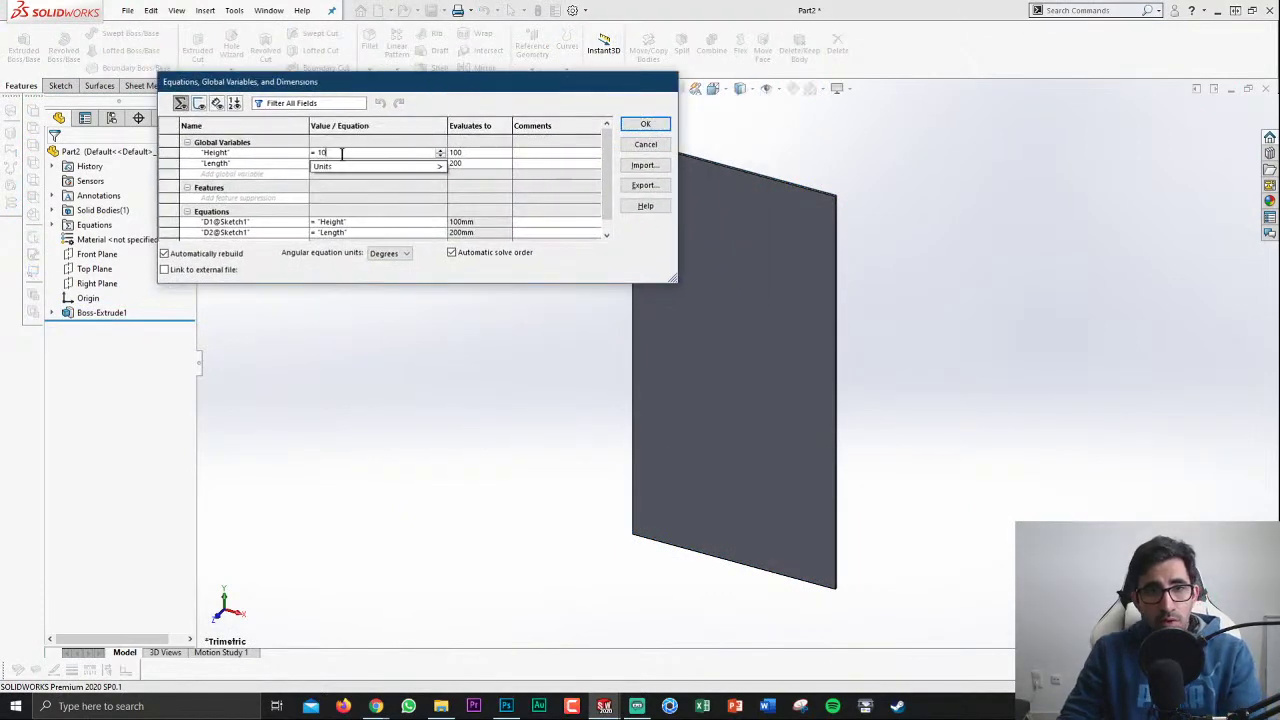
pyautogui.press('BackSpace')
pyautogui.write('300')
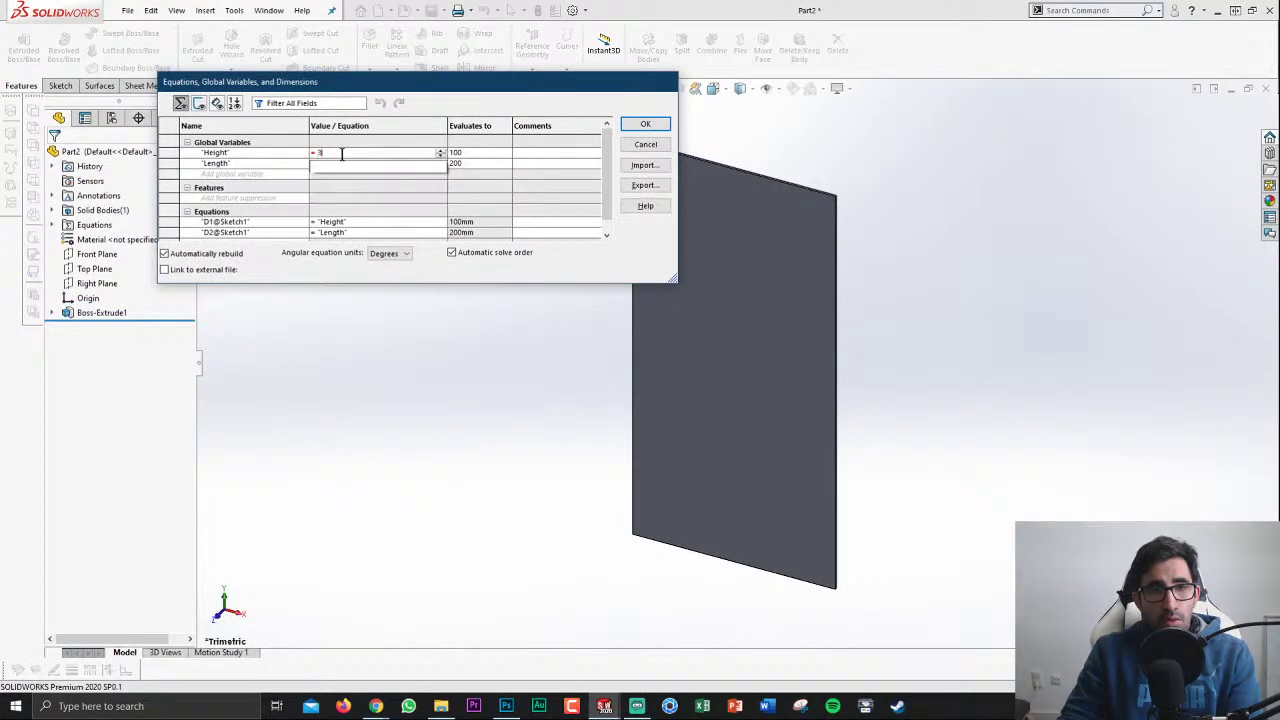
pyautogui.press('Tab')
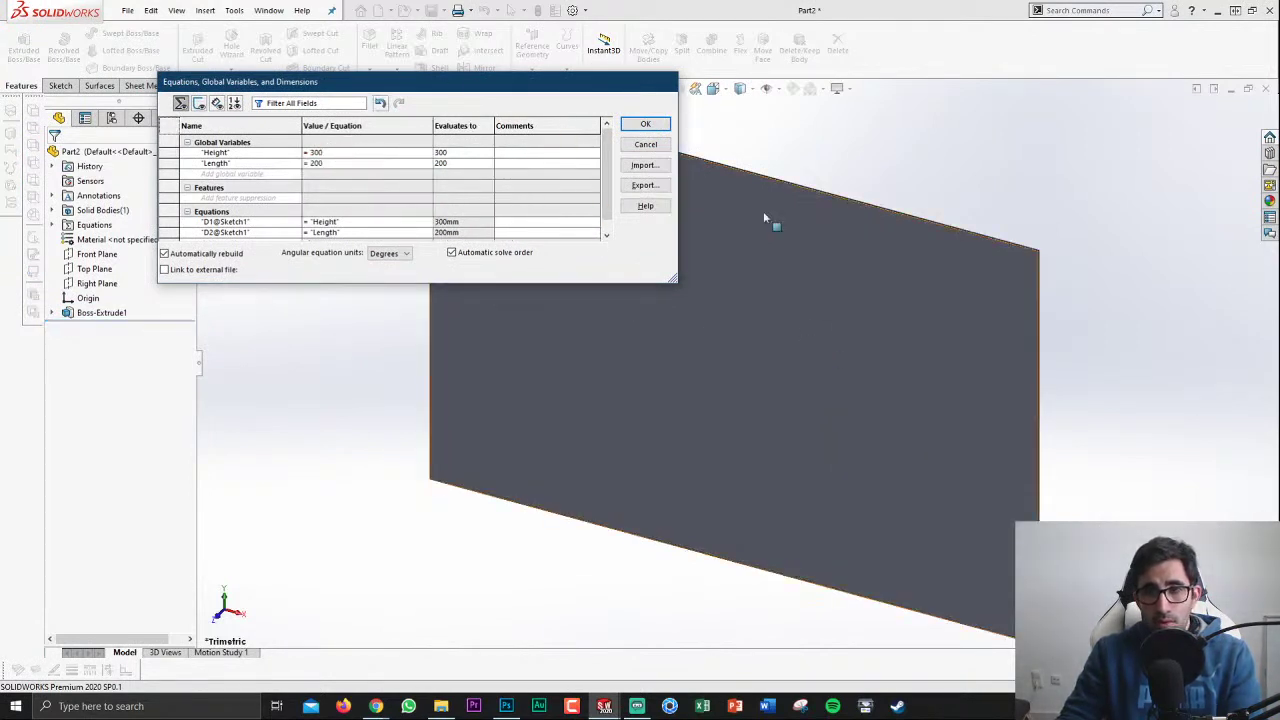
pyautogui.press('BackSpace')
pyautogui.press('BackSpace')
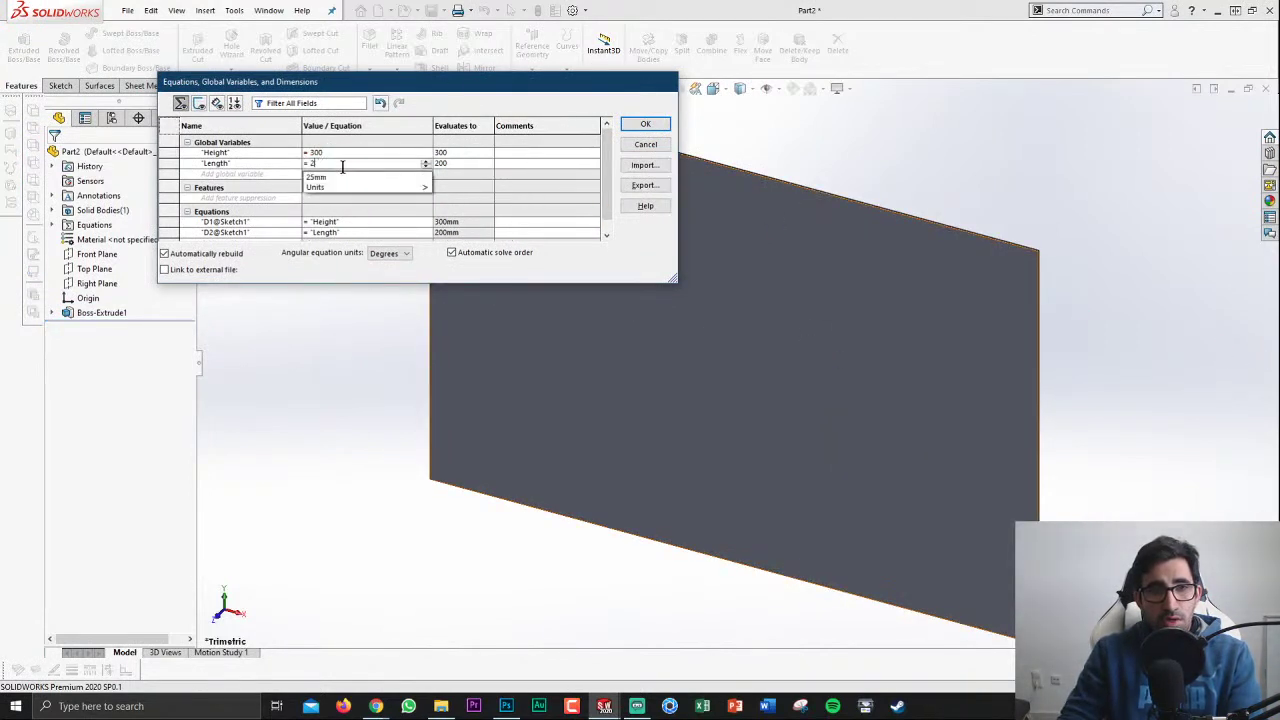
pyautogui.press('BackSpace')
pyautogui.write('100')
pyautogui.press('Tab')
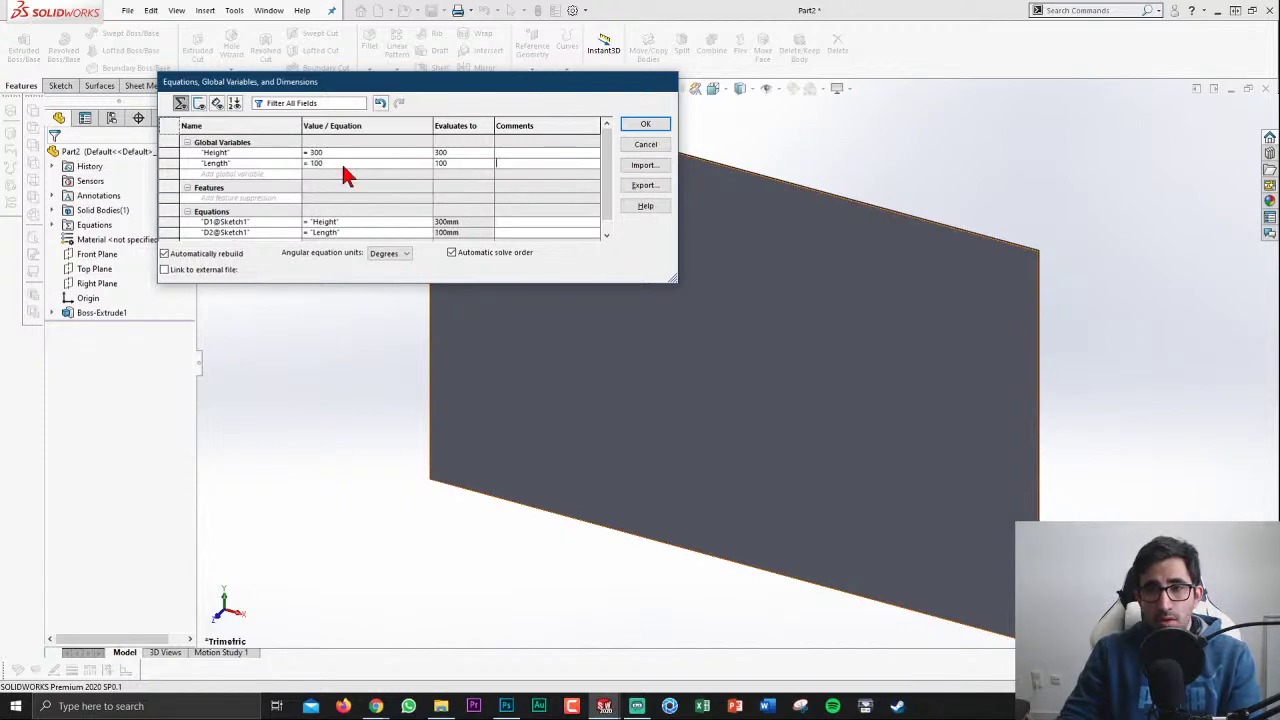
pyautogui.click(662, 126)
# Step: Set Boss-Extrude1's depth to =Height, the 300 global variable
pyautogui.click(101, 312)
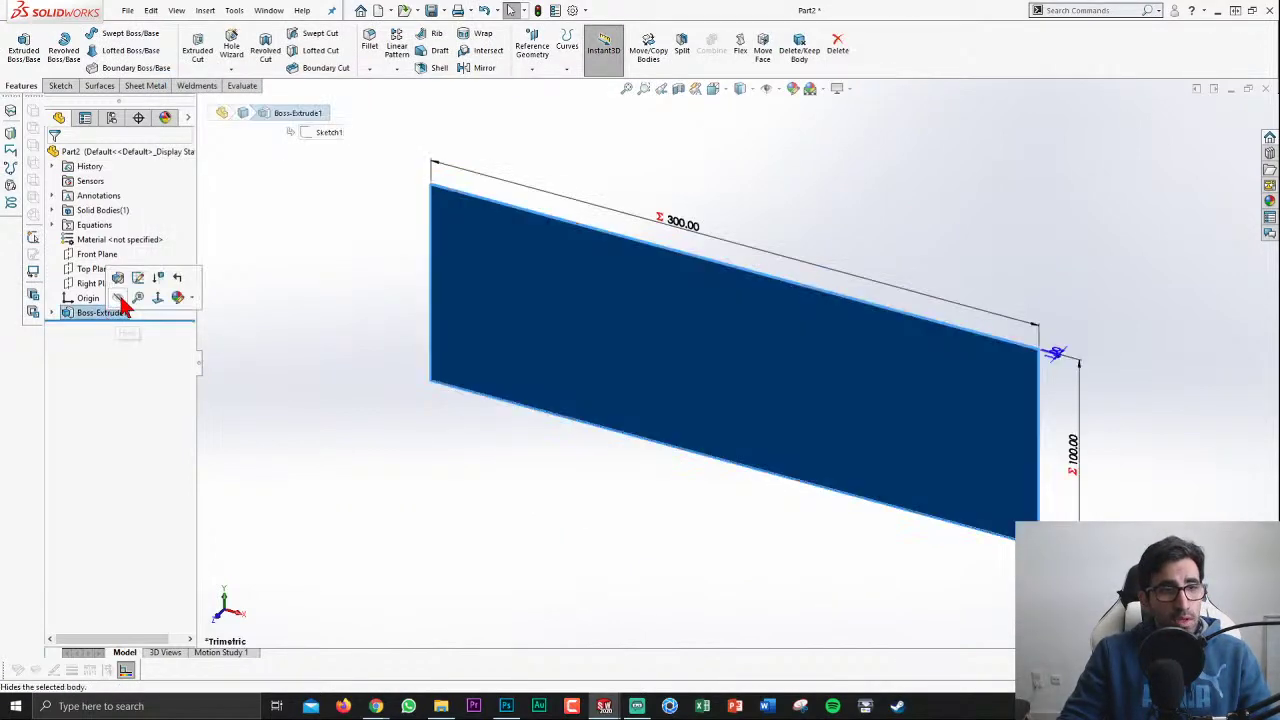
pyautogui.click(118, 278)
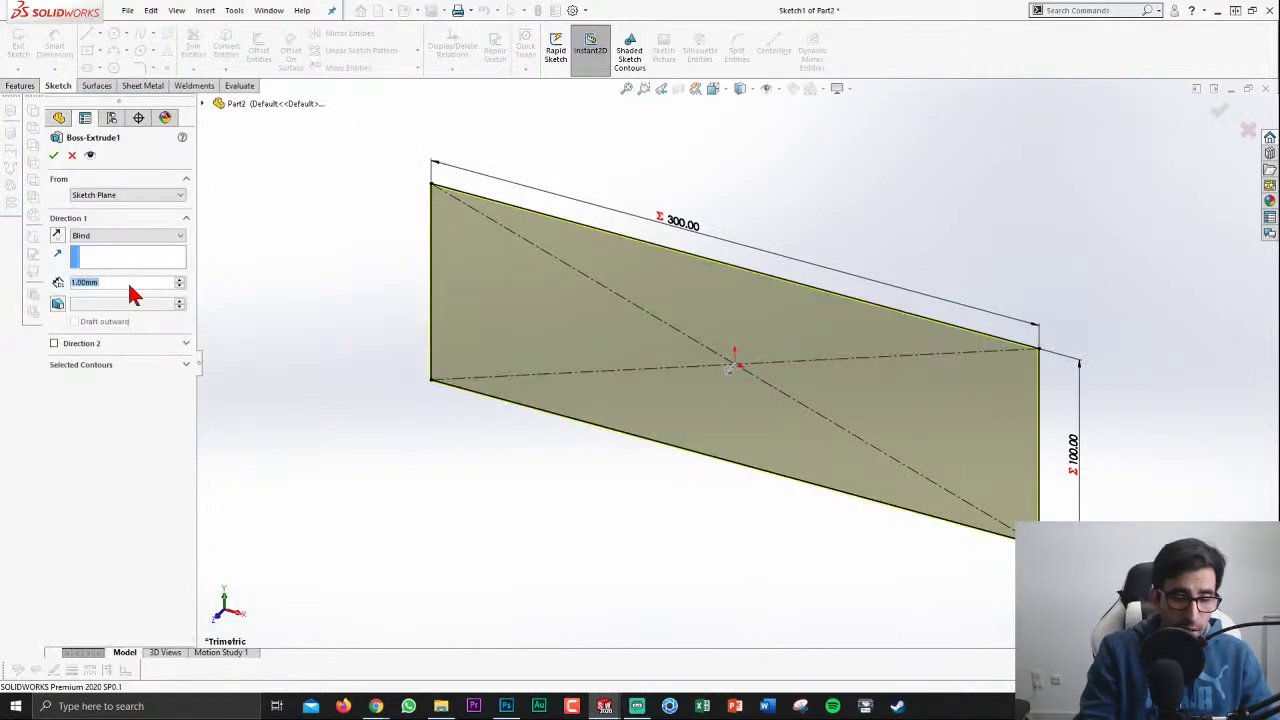
pyautogui.write('=He')
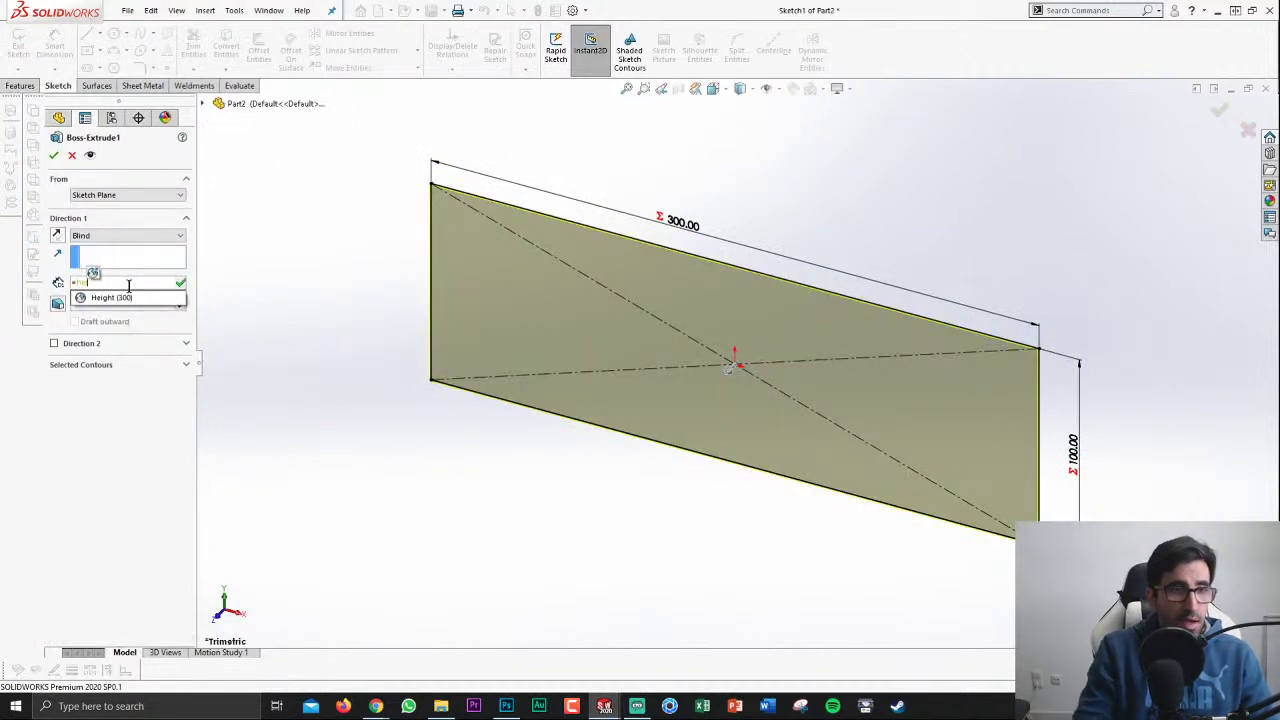
pyautogui.click(110, 298)
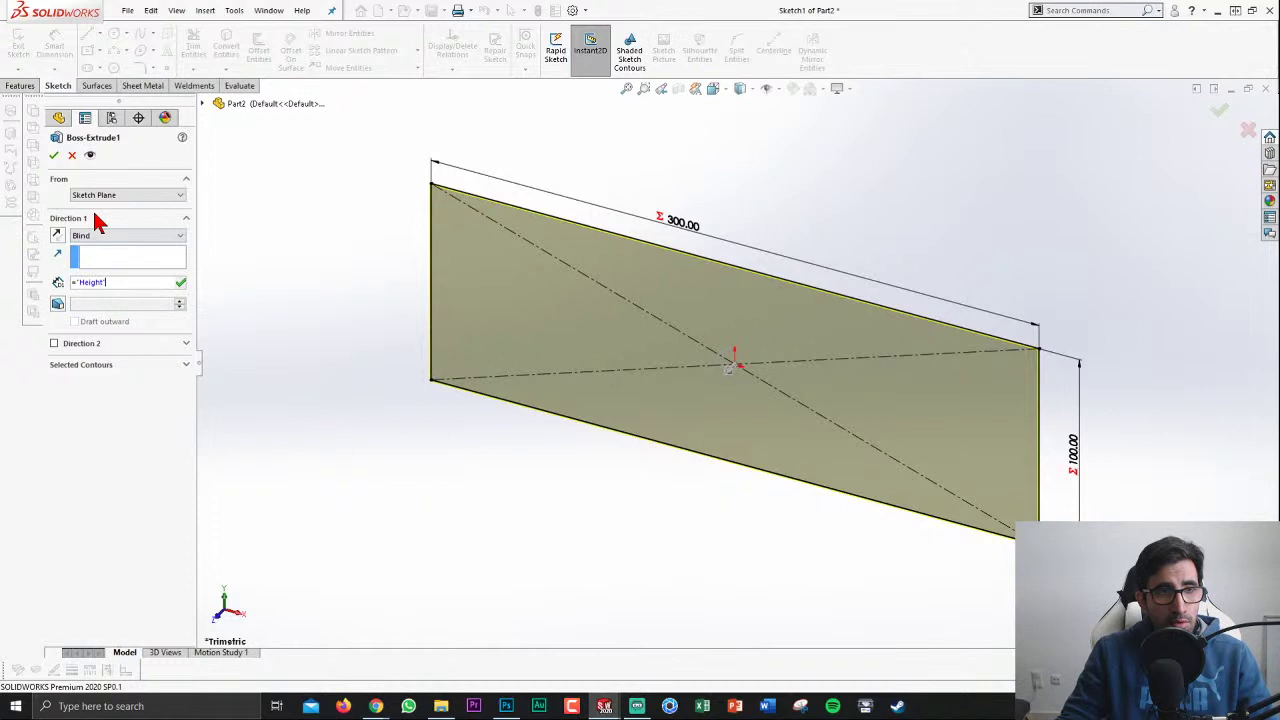
pyautogui.click(54, 155)
pyautogui.click(975, 473)
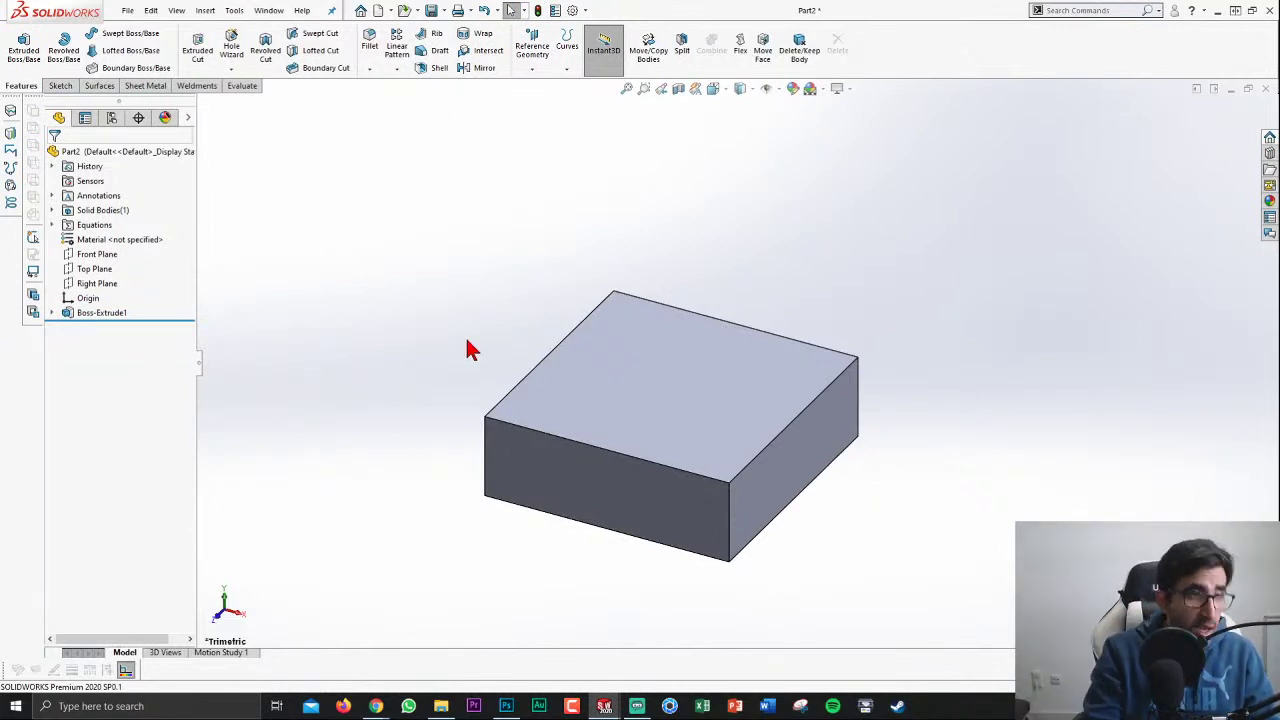
# Step: Create a new part and sketch an origin-centred circle on the Front Plane
pyautogui.hotkey('ctrl', 'n')
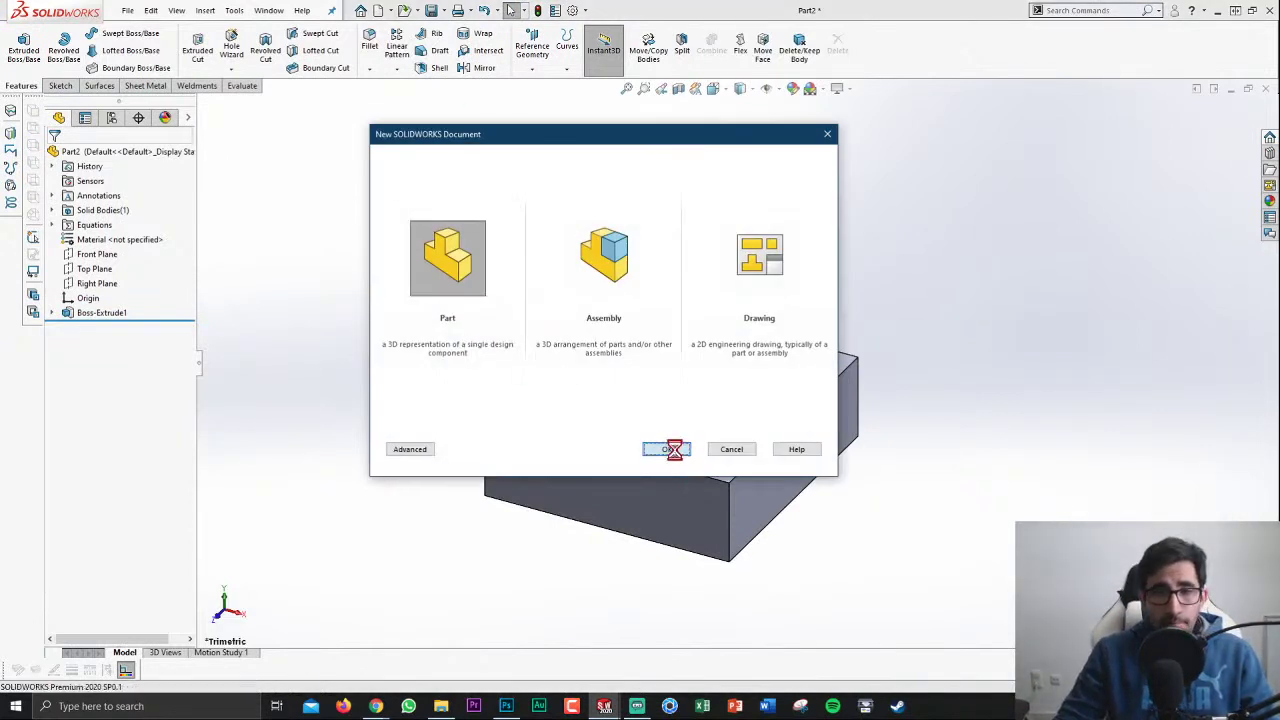
pyautogui.click(666, 449)
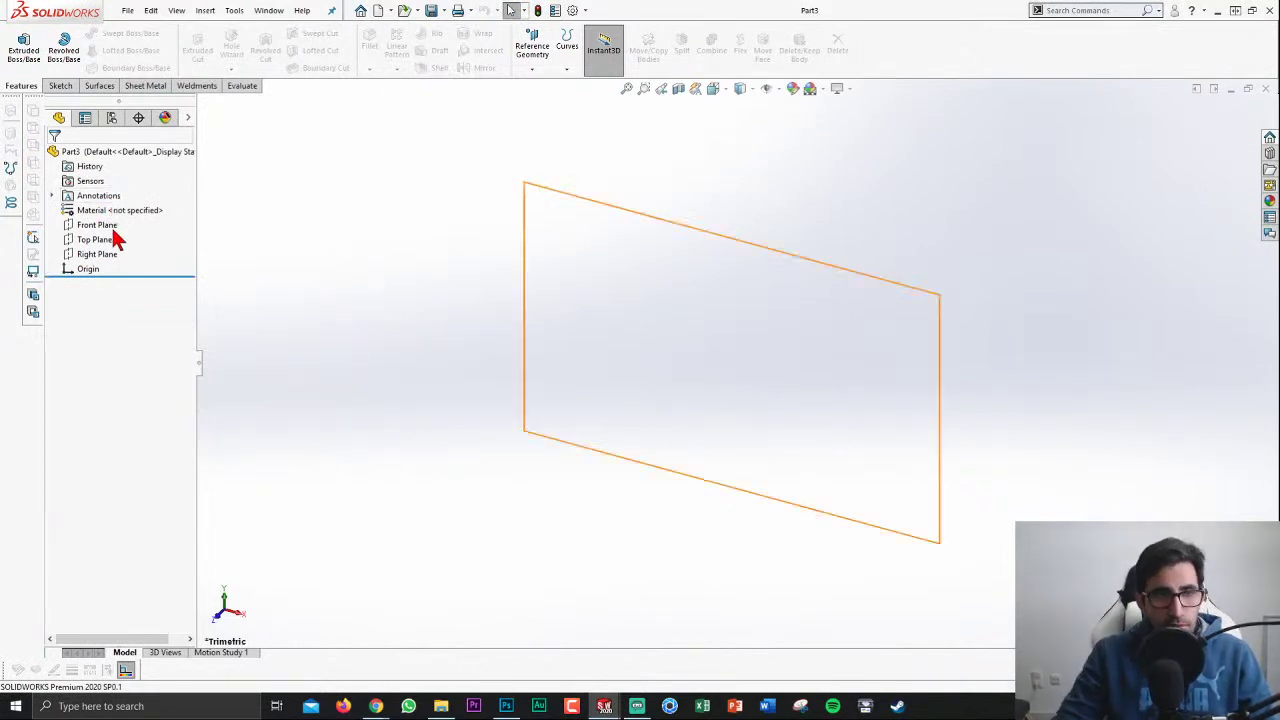
pyautogui.click(97, 224)
pyautogui.hotkey('ctrl', '8')
pyautogui.press('c')
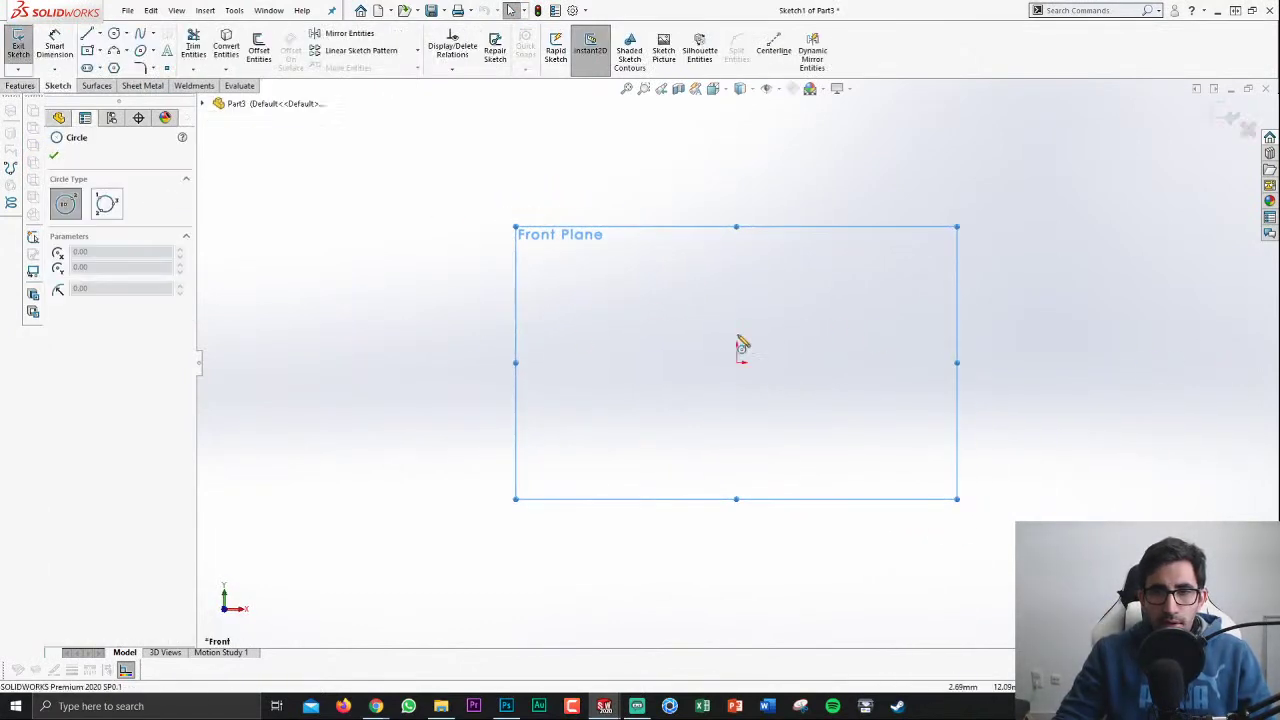
pyautogui.click(737, 362)
pyautogui.click(786, 372)
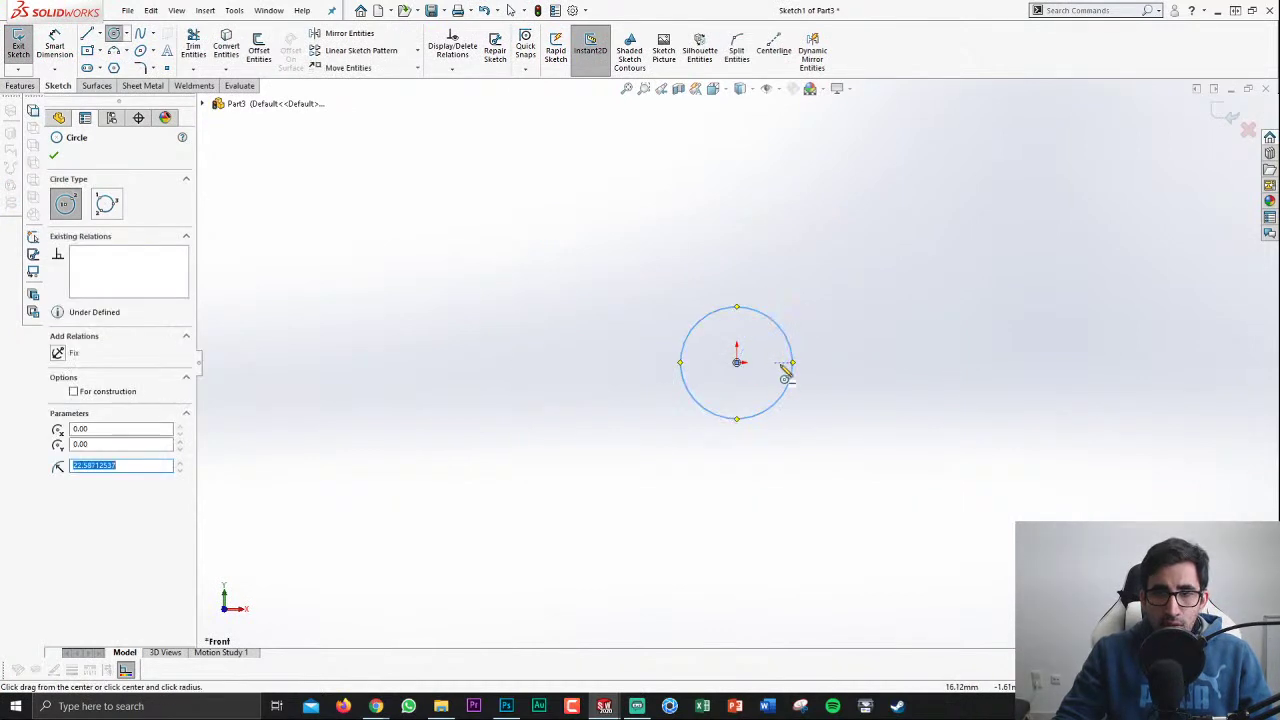
# Step: Extrude the circle mid-plane about 96 mm as a thin-walled tube
pyautogui.click(20, 85)
pyautogui.click(24, 48)
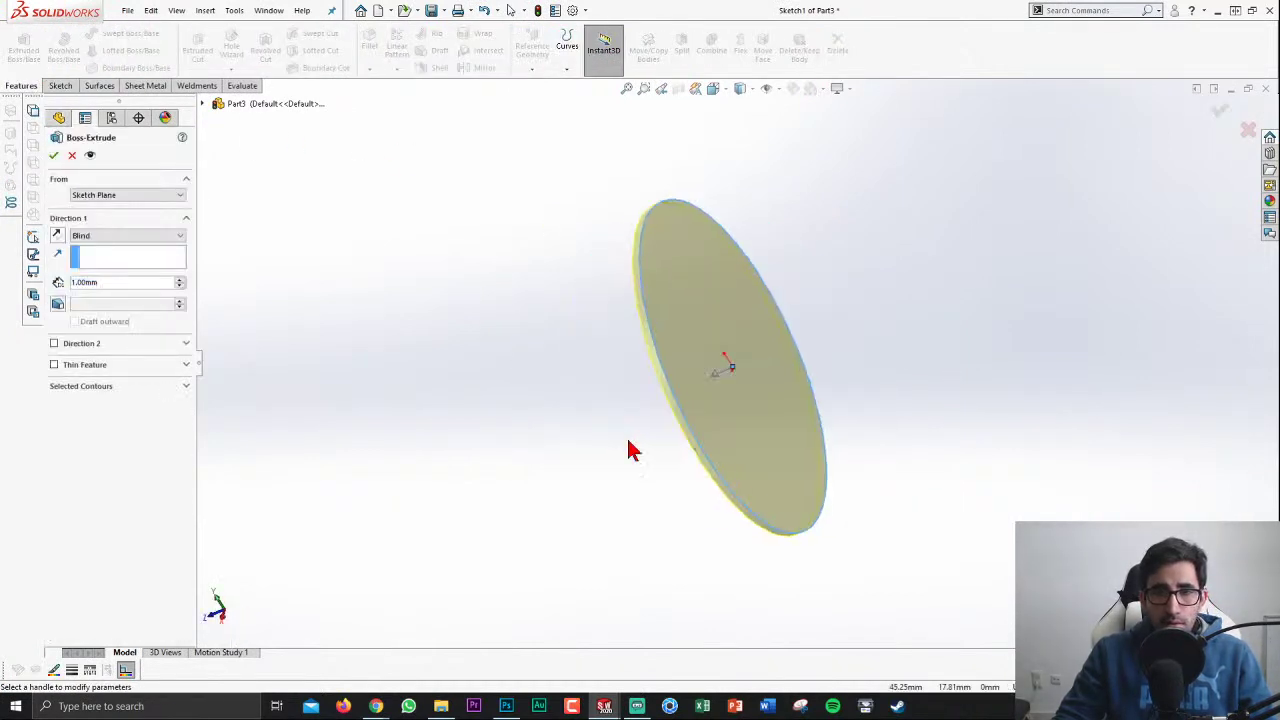
pyautogui.click(110, 235)
pyautogui.click(106, 288)
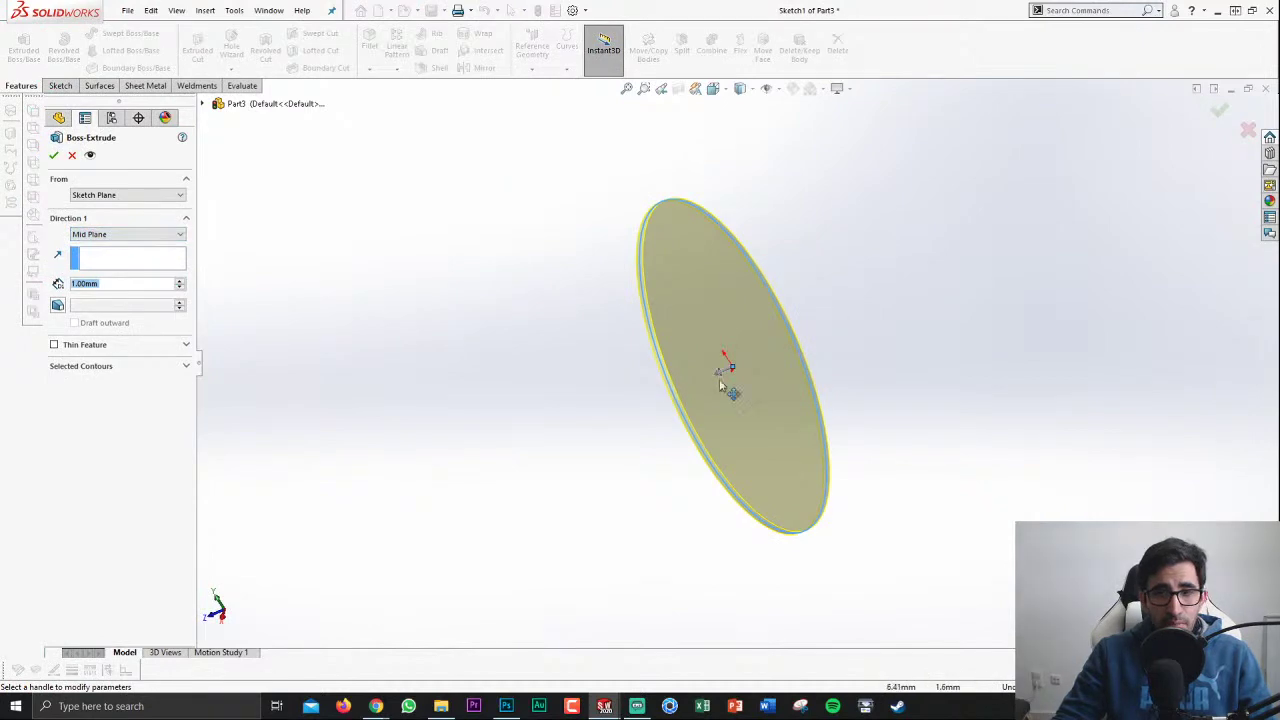
pyautogui.moveTo(728, 368); pyautogui.dragTo(420, 450)
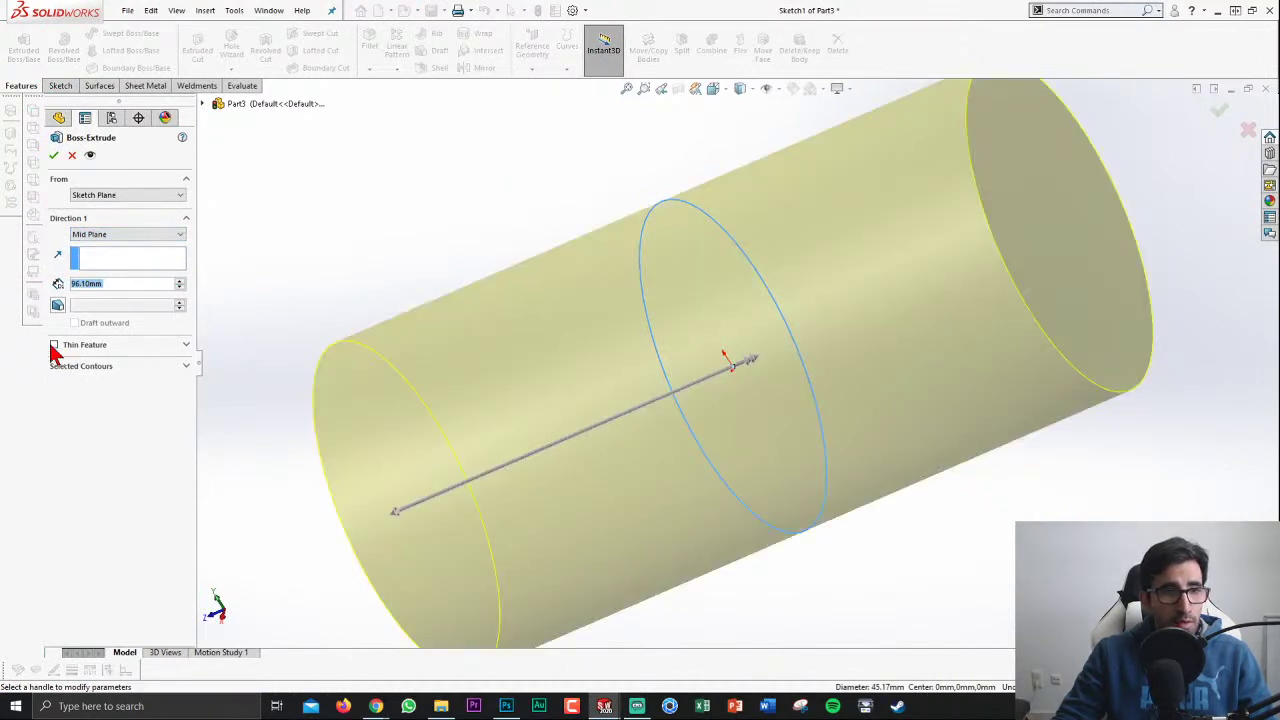
pyautogui.click(54, 345)
pyautogui.click(54, 155)
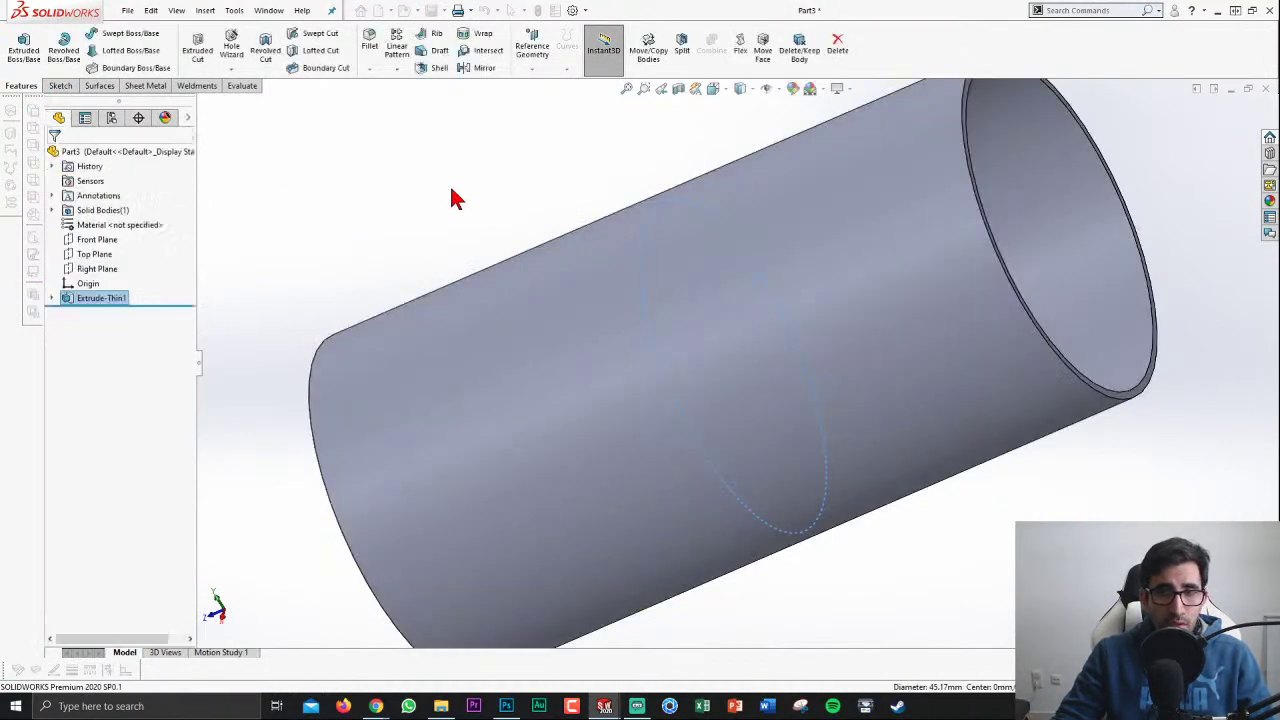
pyautogui.scroll(5, 829, 371)
pyautogui.moveTo(829, 371)
pyautogui.mouseDown(button='middle')
pyautogui.moveTo(963, 352)
pyautogui.moveTo(930, 390)
pyautogui.mouseUp(button='middle')
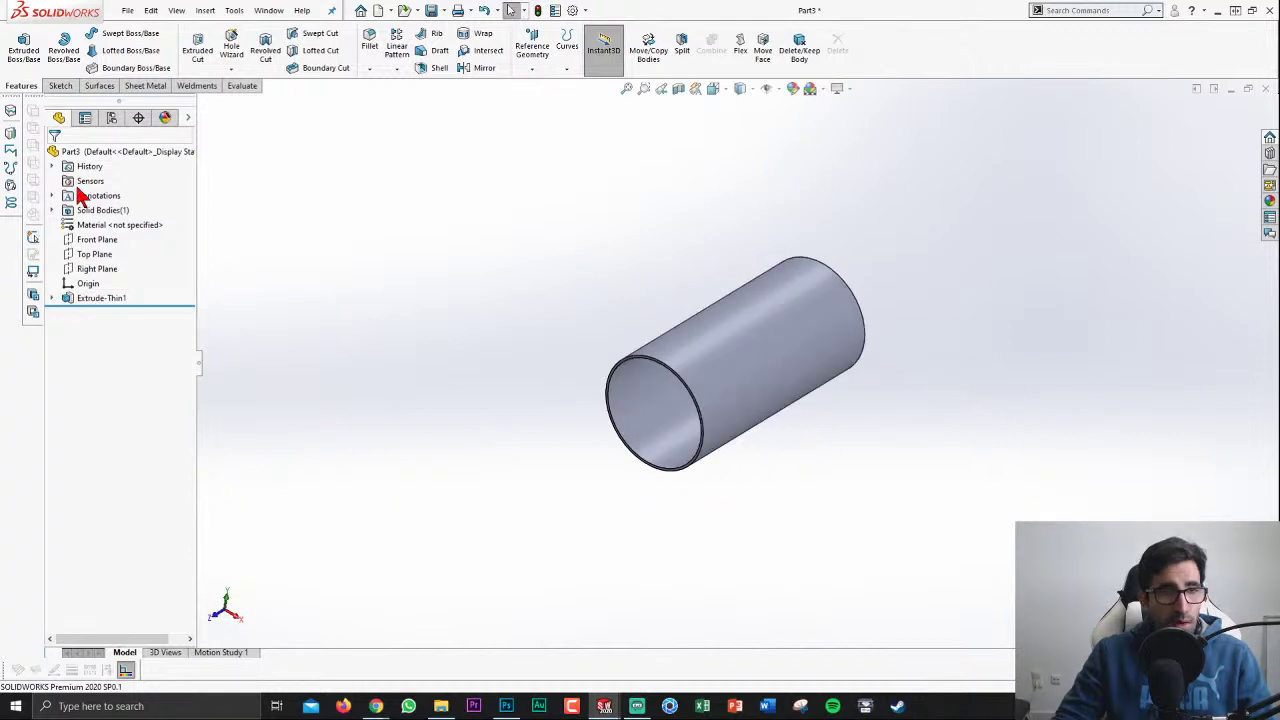
# Step: Sketch an origin-centred circle on the Right Plane at the pipe's diameter
pyautogui.click(97, 270)
pyautogui.click(108, 245)
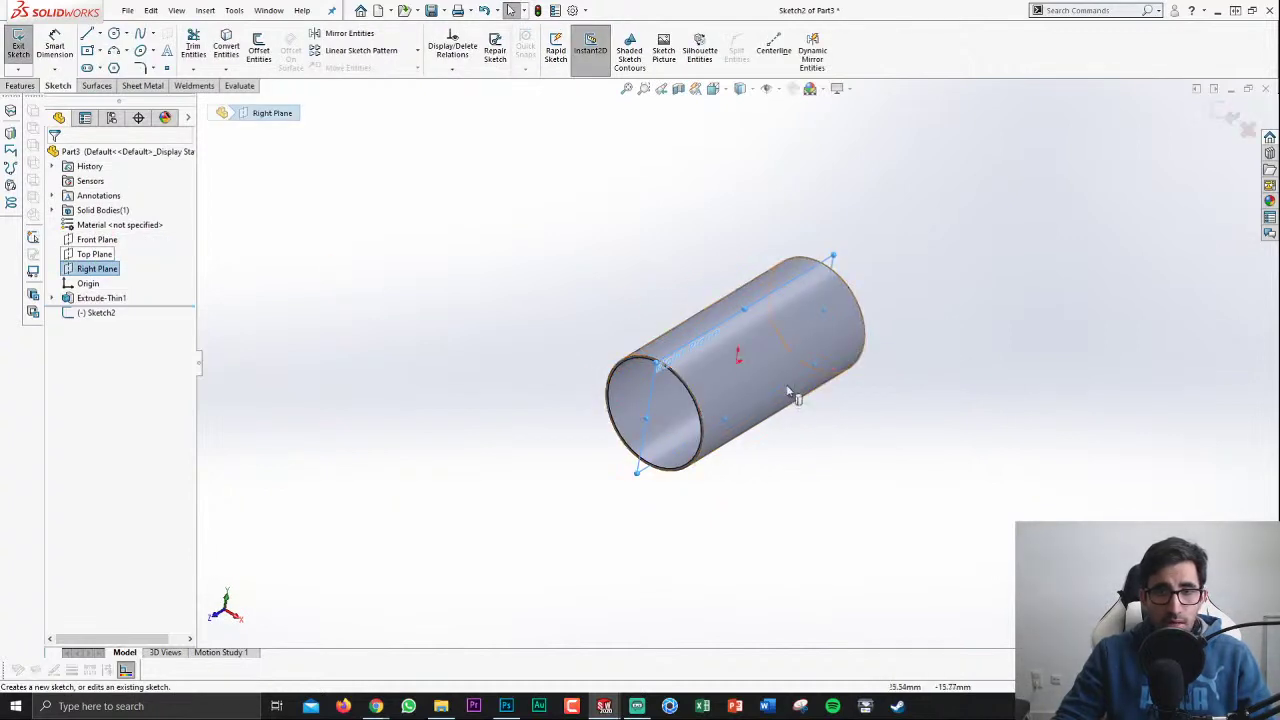
pyautogui.press('space')
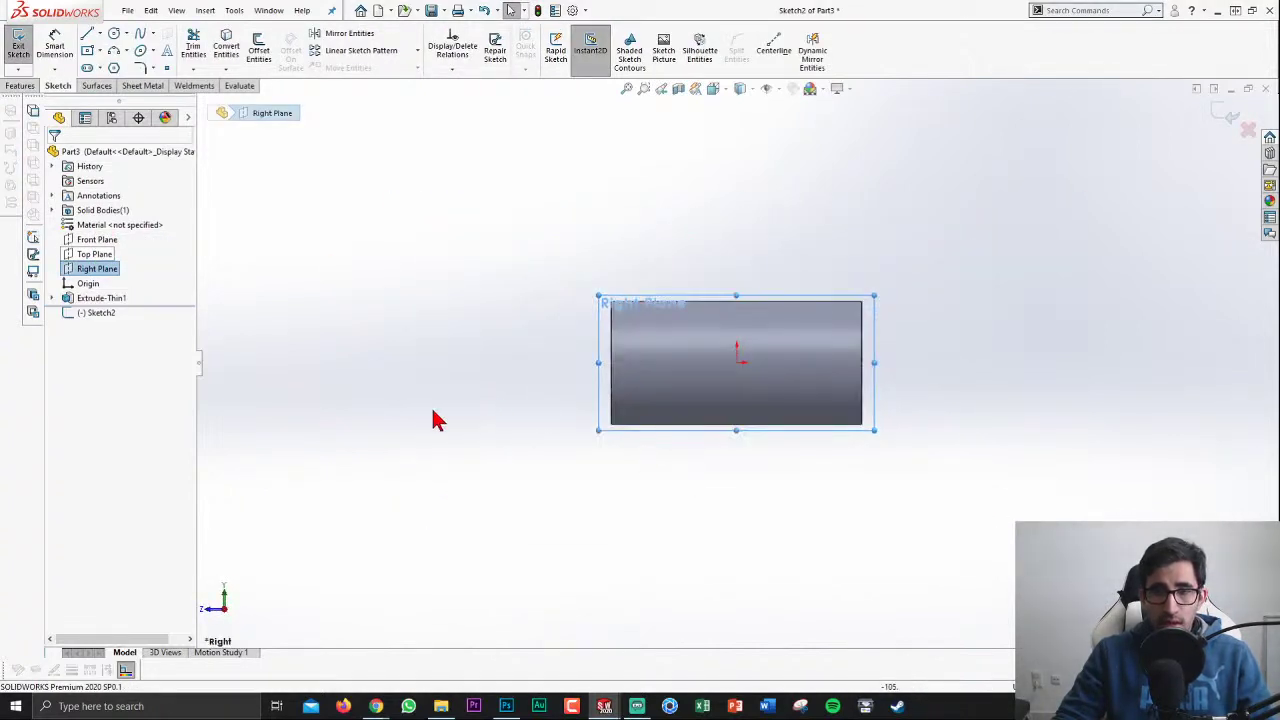
pyautogui.press('c')
pyautogui.click(737, 362)
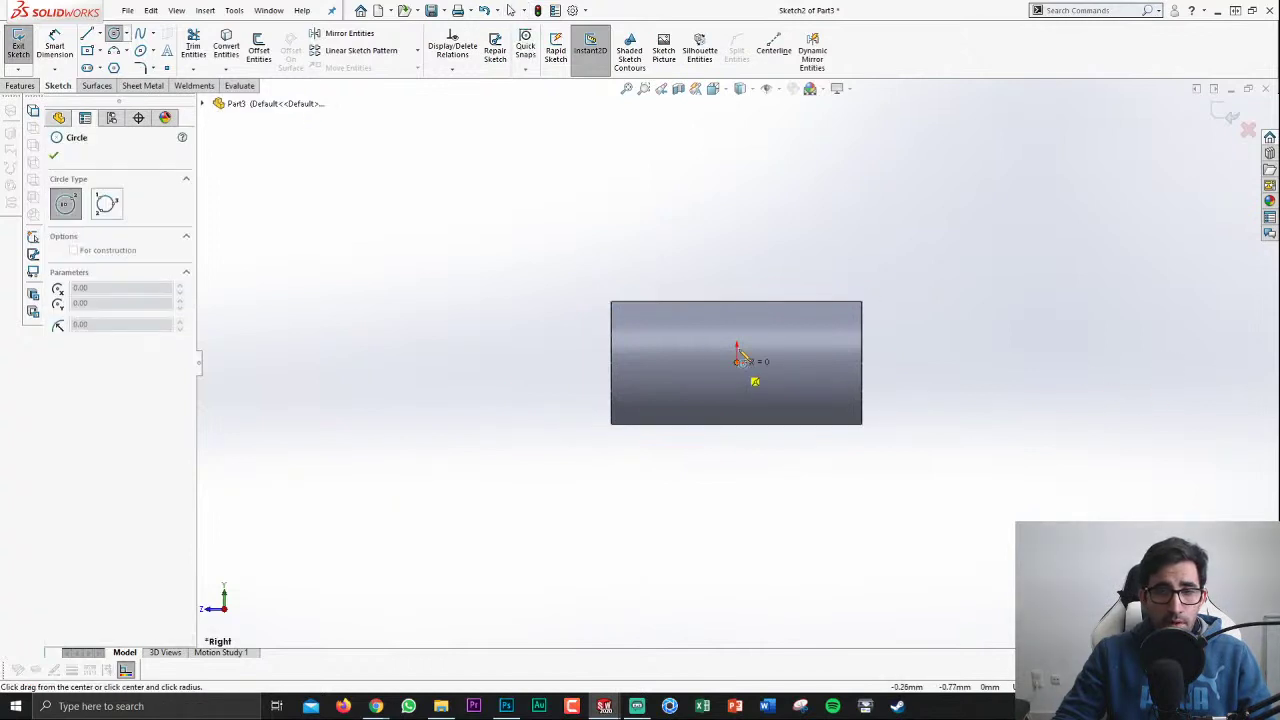
pyautogui.click(742, 308)
pyautogui.press('Escape')
pyautogui.hotkey('ctrl', '7')
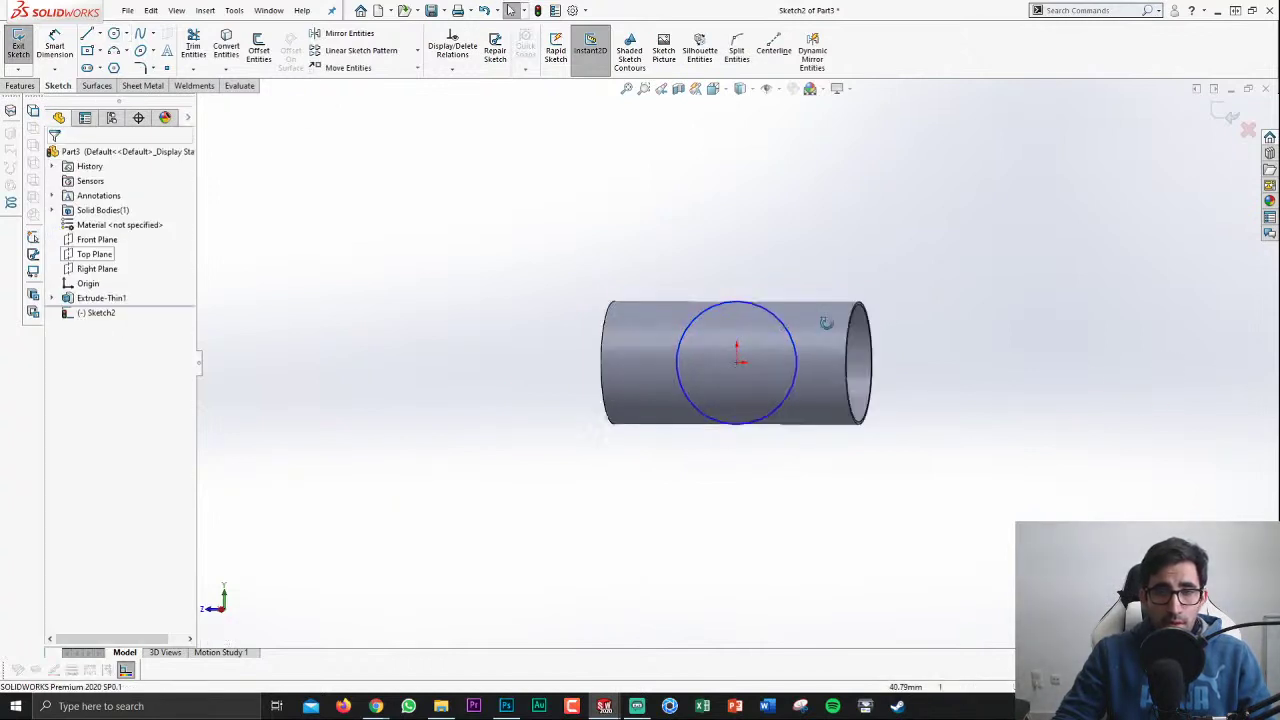
# Step: Extrude the circle 100 mm as a solid branch starting from the pipe's outer surface
pyautogui.click(20, 85)
pyautogui.click(23, 45)
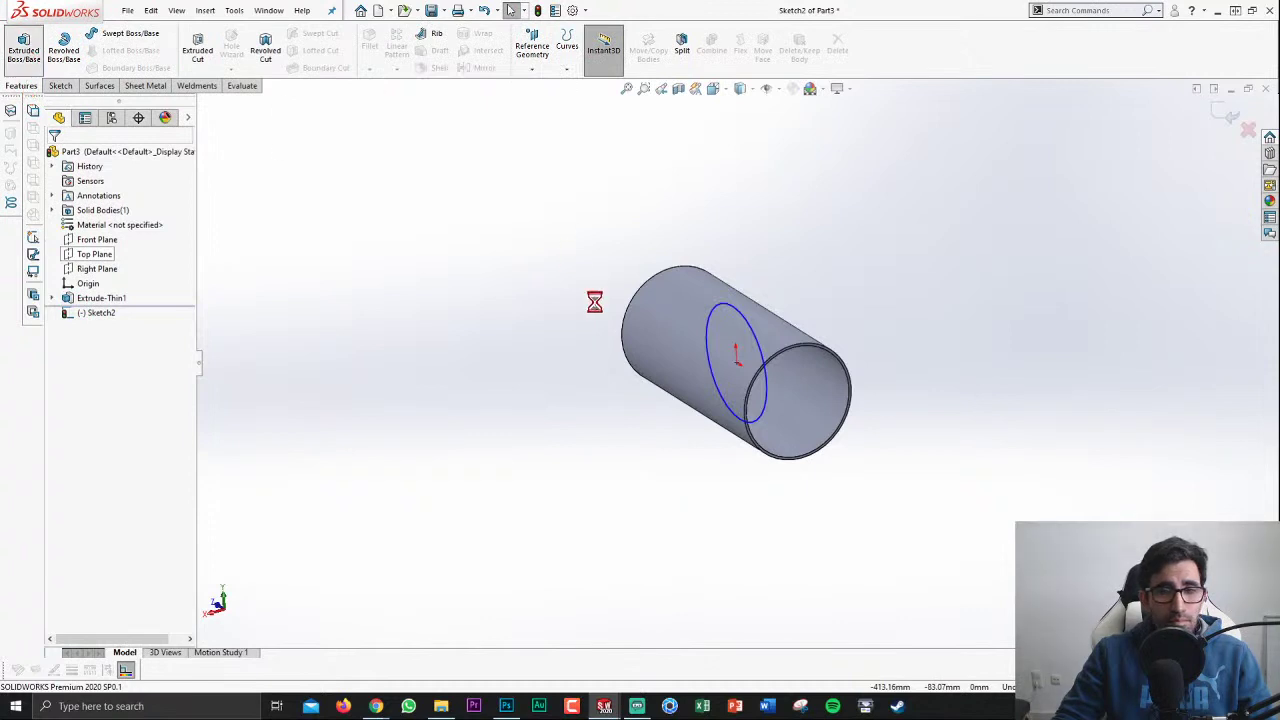
pyautogui.click(123, 195)
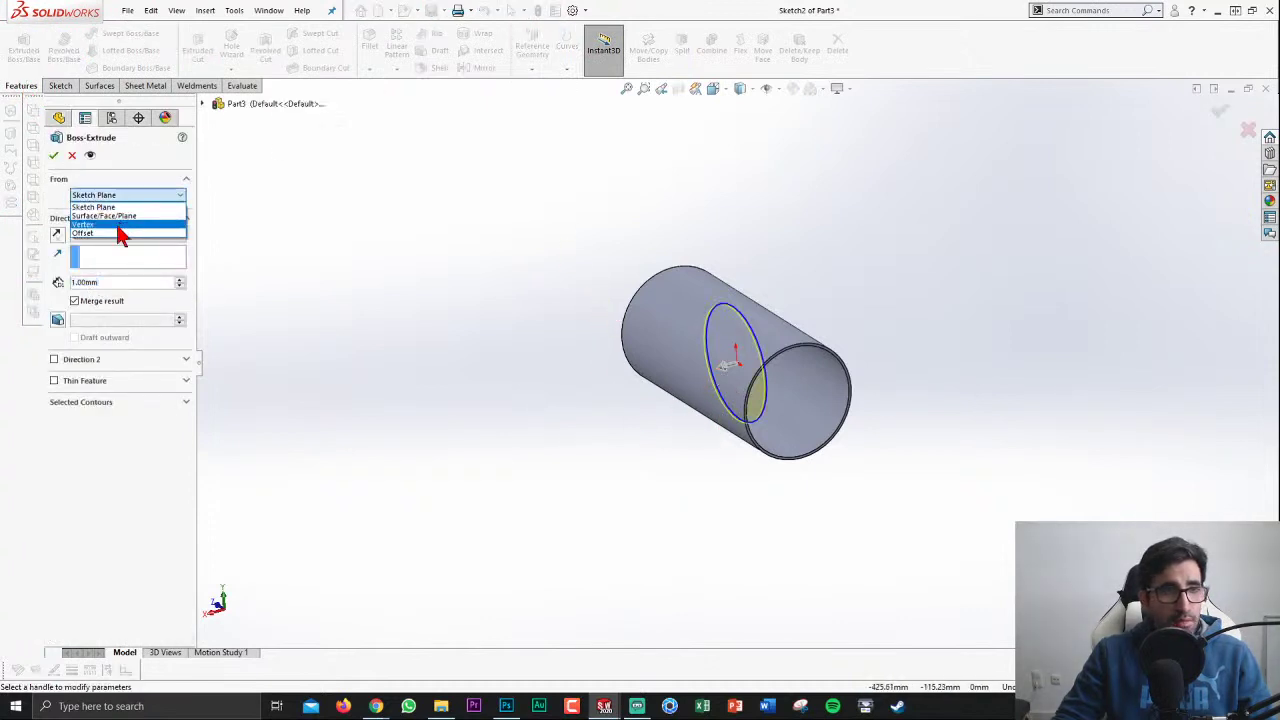
pyautogui.click(115, 216)
pyautogui.click(657, 352)
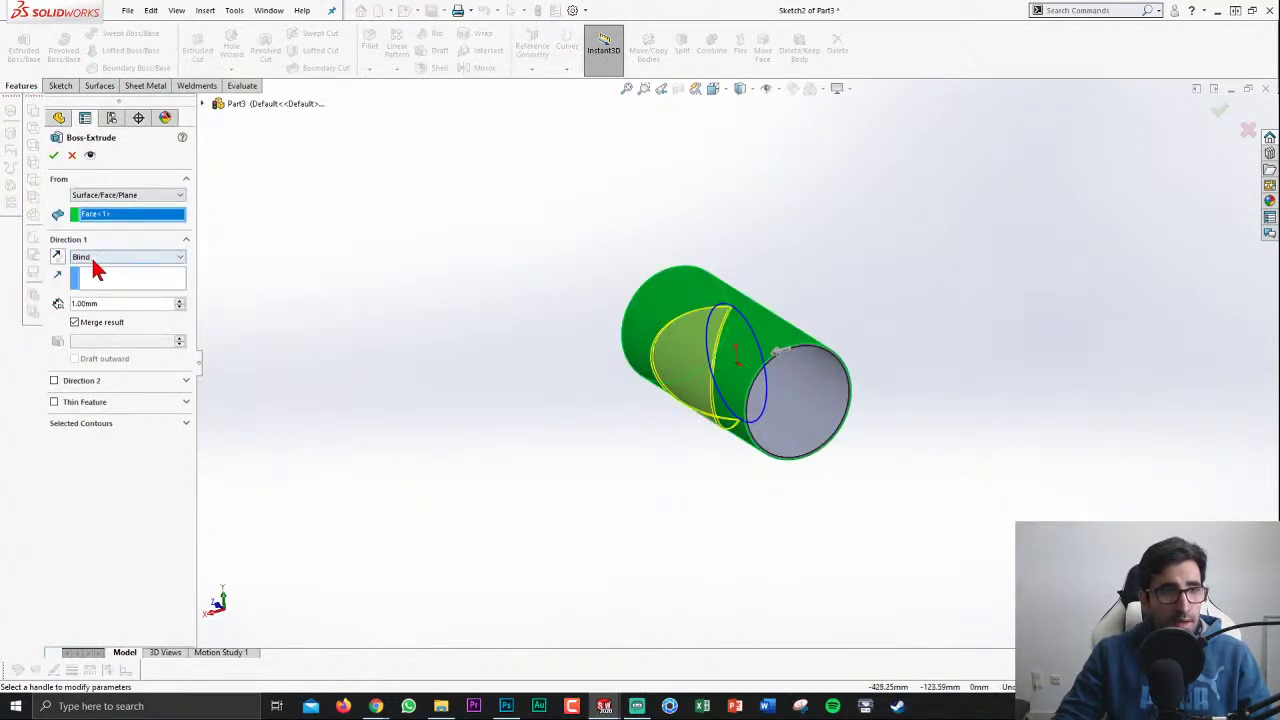
pyautogui.write('100')
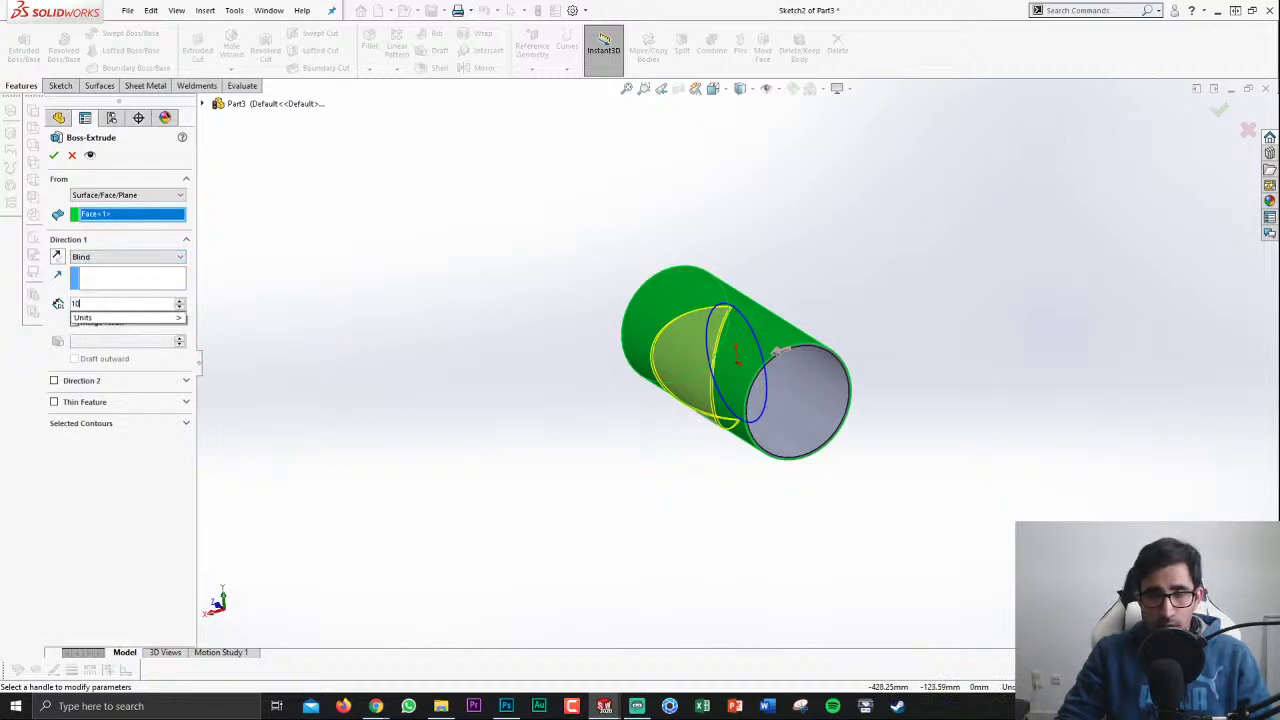
pyautogui.press('Return')
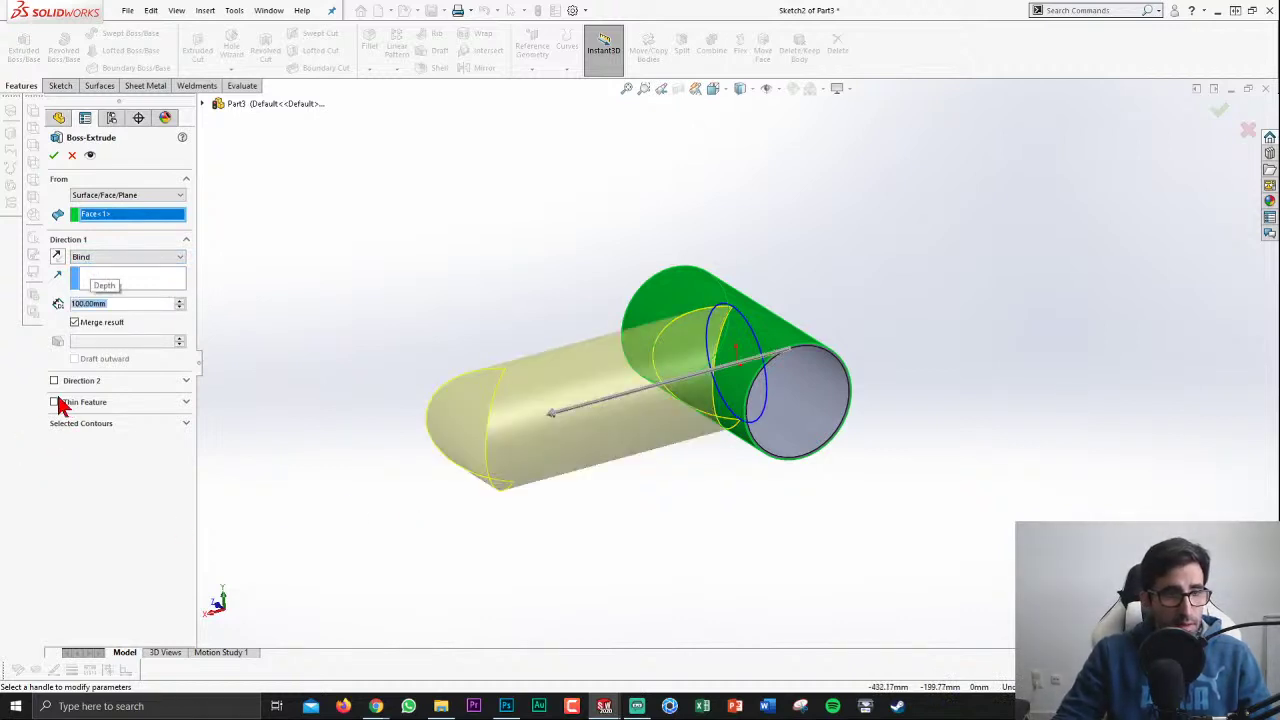
pyautogui.click(55, 402)
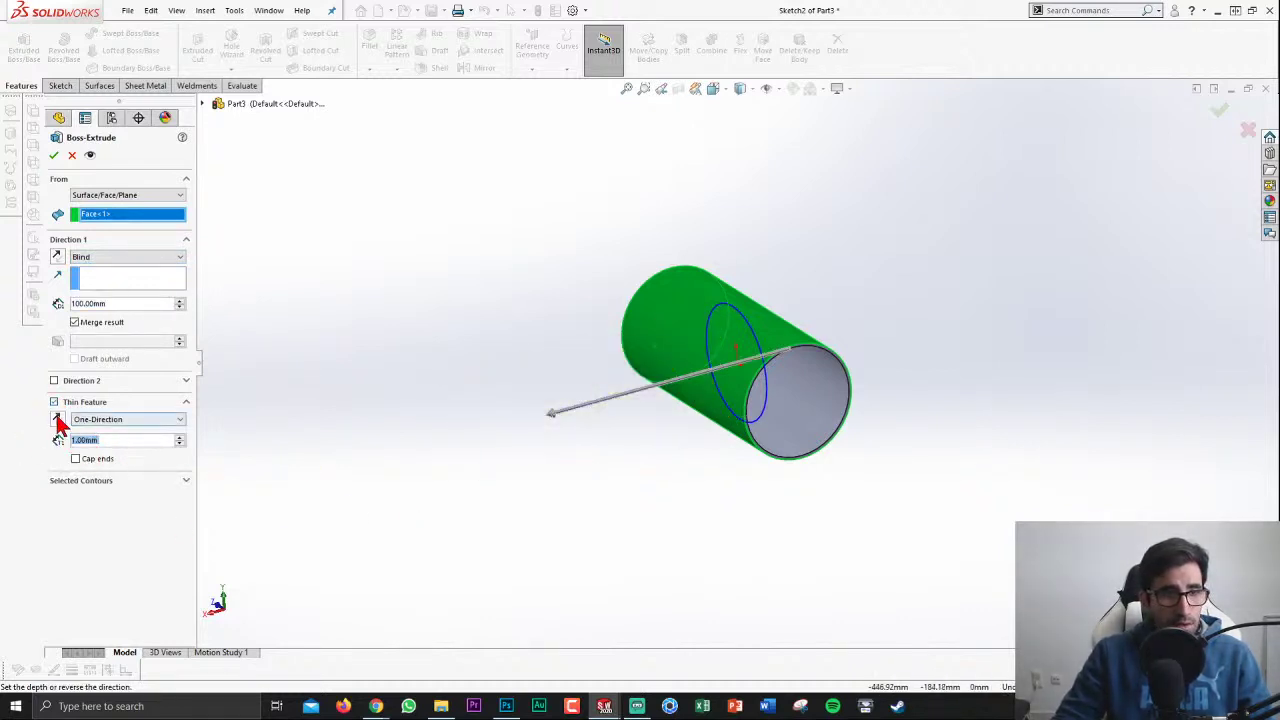
pyautogui.moveTo(620, 366); pyautogui.dragTo(543, 434, button='middle')
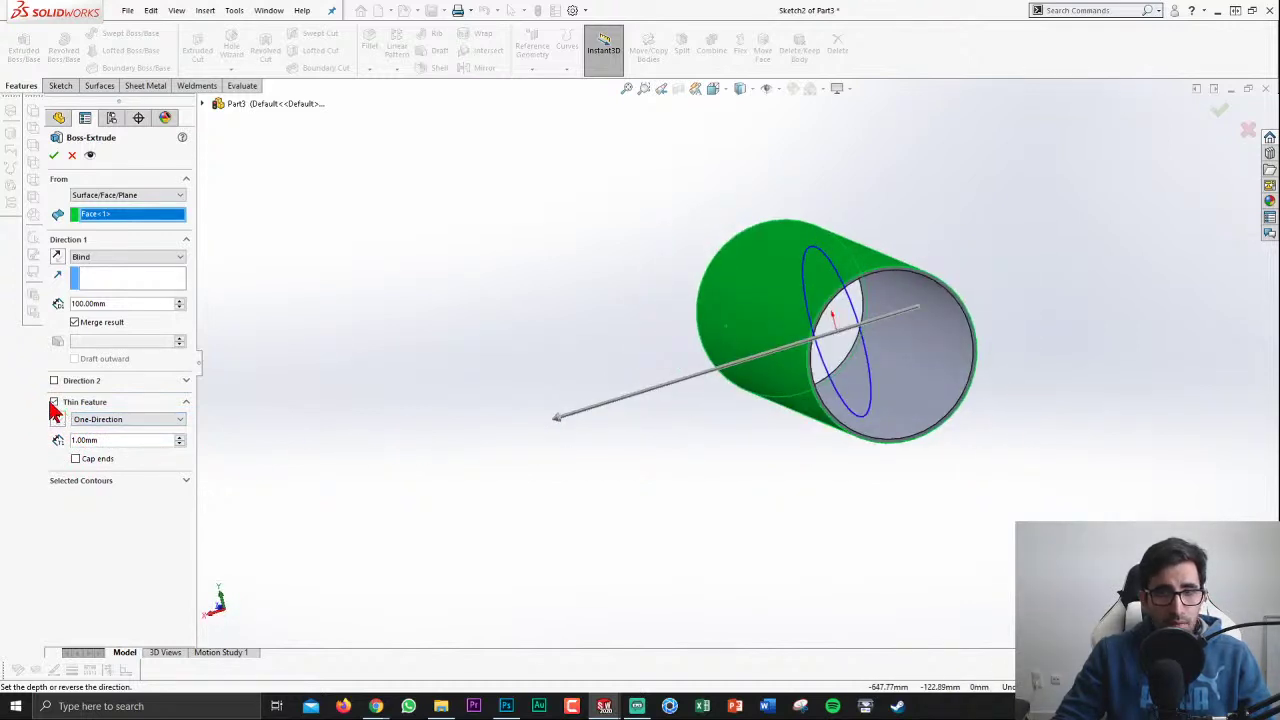
pyautogui.click(54, 402)
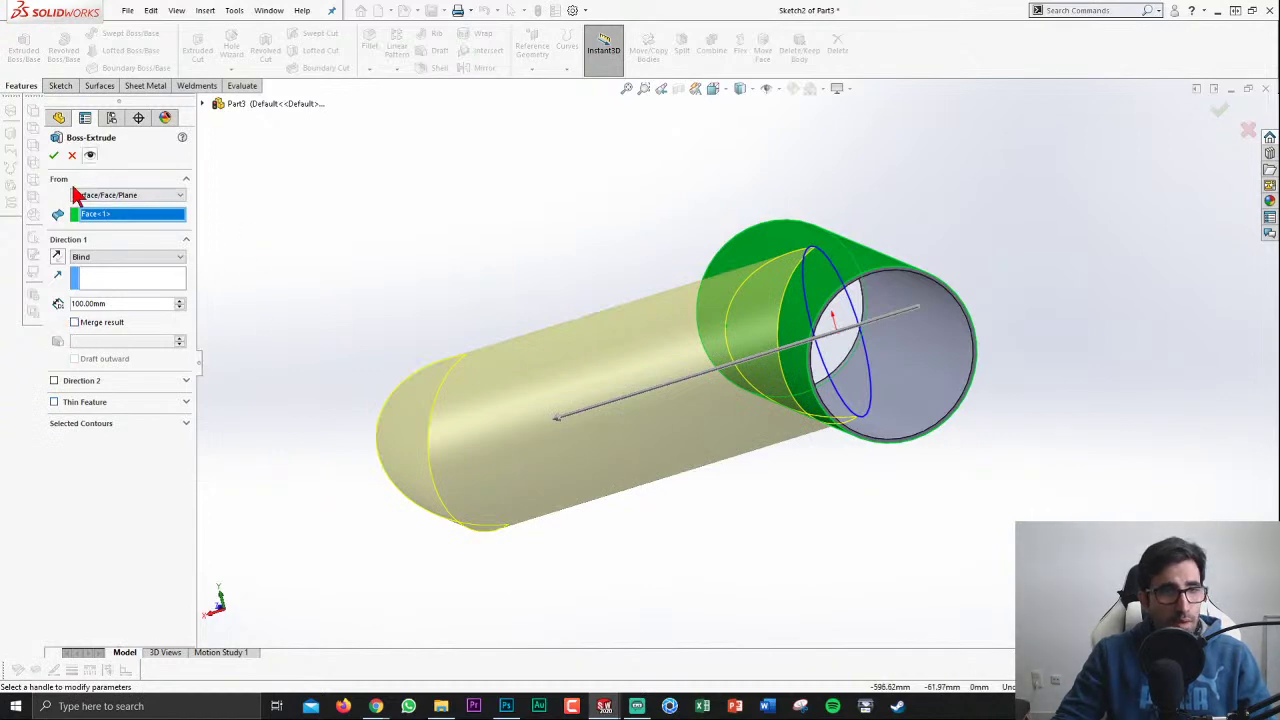
pyautogui.moveTo(795, 456)
pyautogui.mouseDown(button='middle')
pyautogui.moveTo(749, 457)
pyautogui.moveTo(763, 579)
pyautogui.moveTo(843, 503)
pyautogui.moveTo(877, 566)
pyautogui.mouseUp(button='middle')
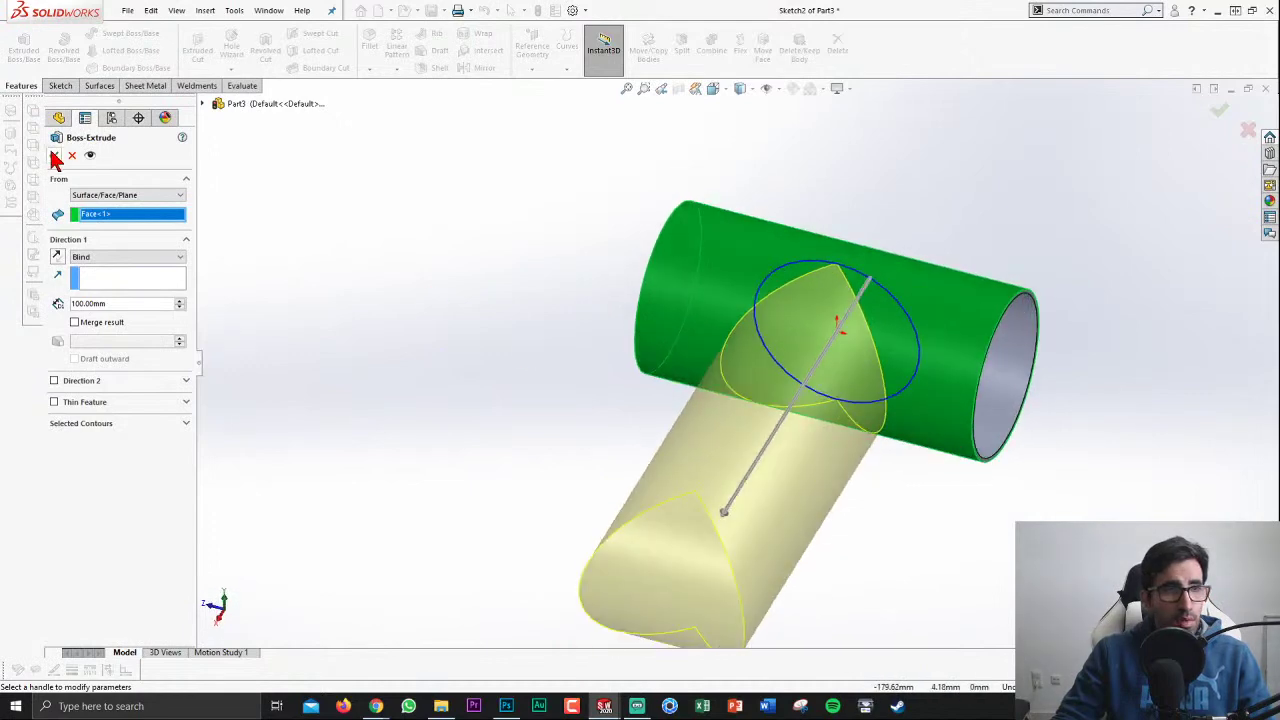
pyautogui.click(53, 155)
pyautogui.moveTo(838, 335)
pyautogui.mouseDown(button='middle')
pyautogui.moveTo(929, 437)
pyautogui.moveTo(809, 314)
pyautogui.moveTo(903, 366)
pyautogui.moveTo(337, 366)
pyautogui.mouseUp(button='middle')
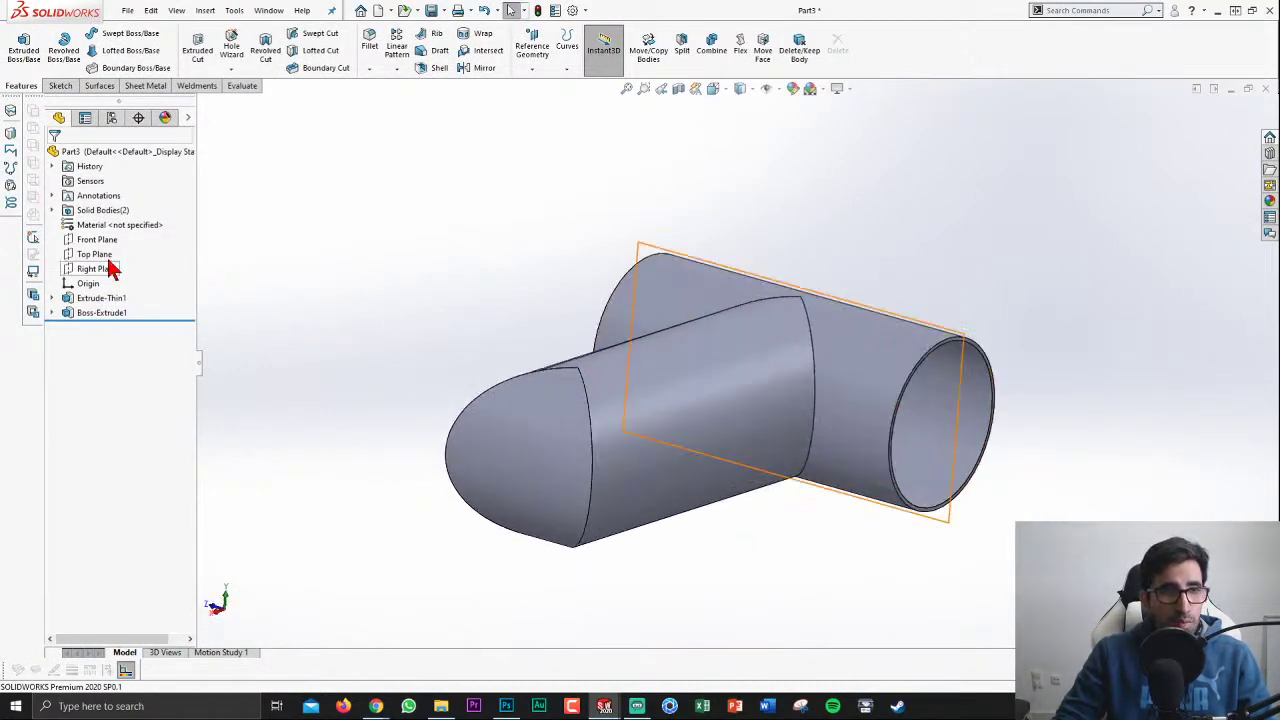
# Step: On the Right Plane, convert the branch cylinder's circular edge into a sketch circle
pyautogui.click(92, 268)
pyautogui.click(96, 249)
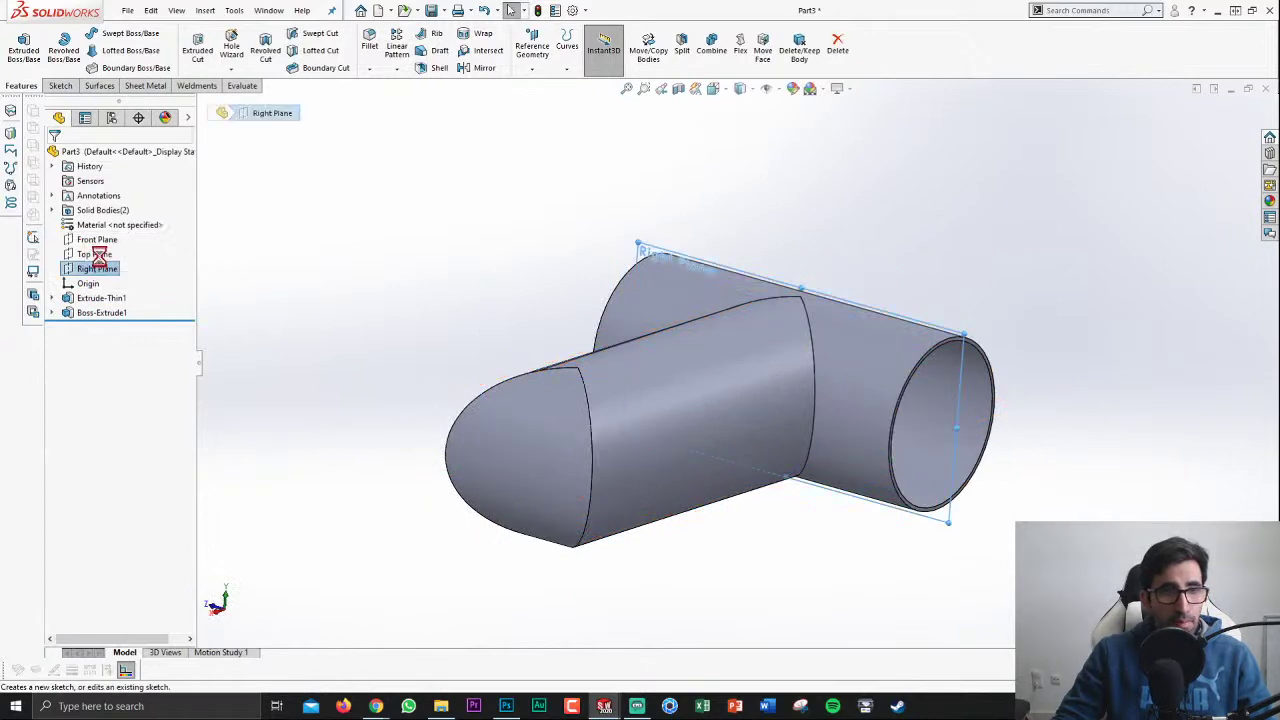
pyautogui.press('space')
pyautogui.click(948, 428)
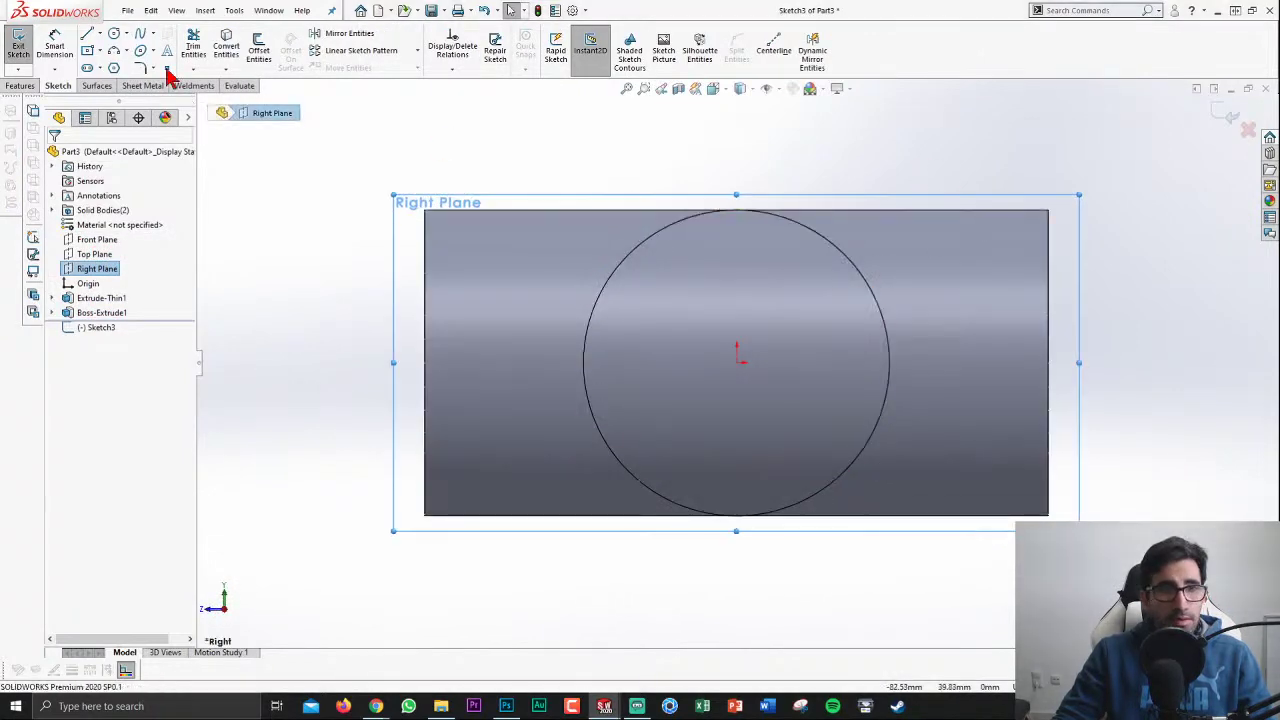
pyautogui.click(241, 47)
pyautogui.click(652, 238)
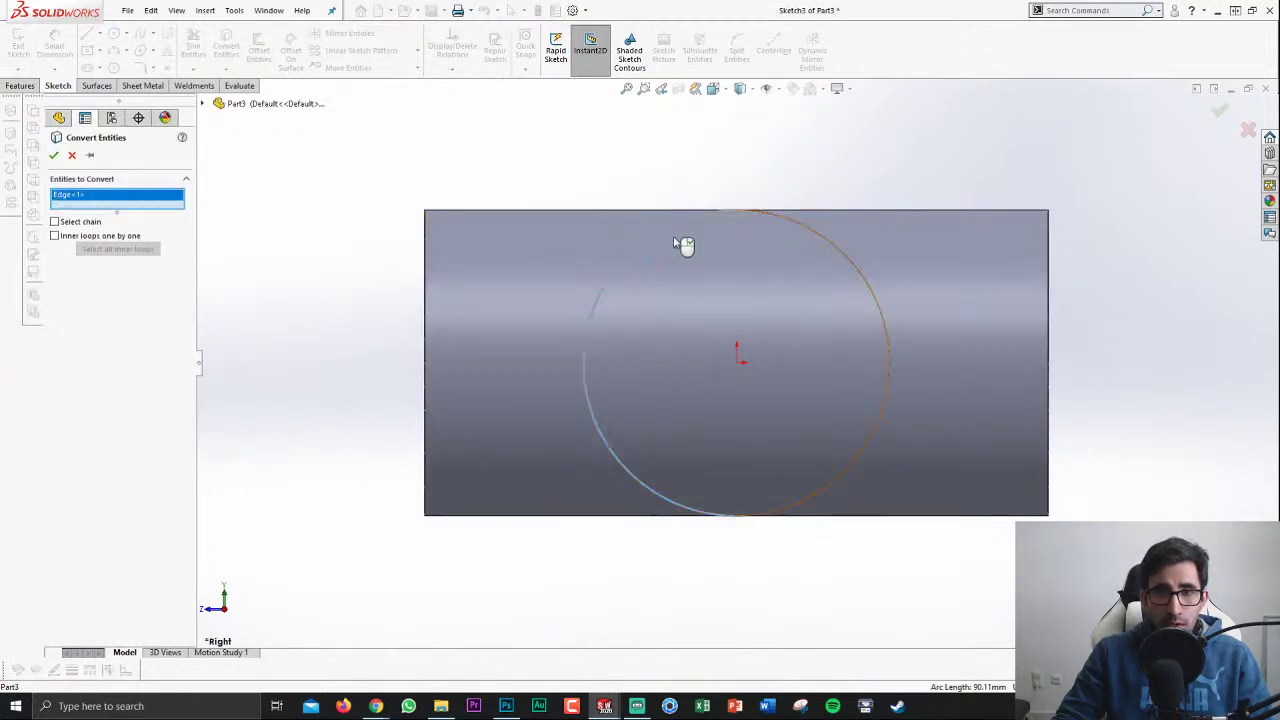
pyautogui.click(780, 218)
pyautogui.press('Return')
pyautogui.press('f')
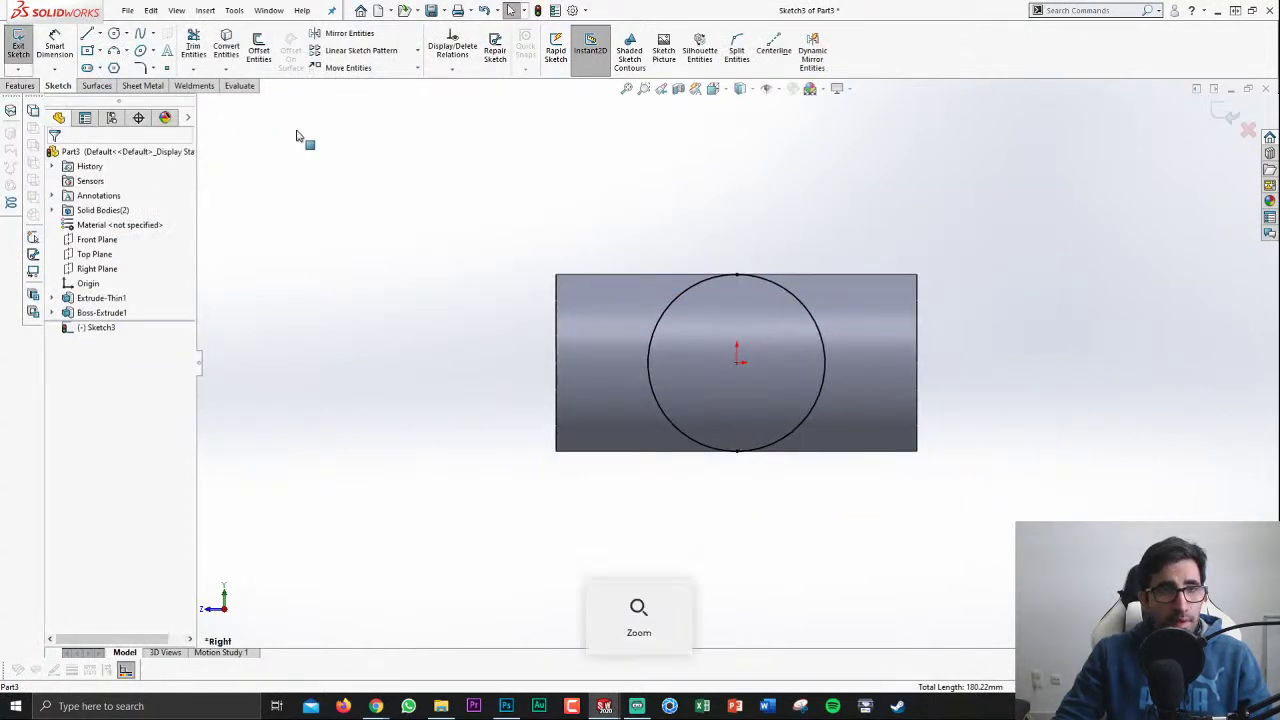
# Step: Offset the converted circle 1 mm inward
pyautogui.click(258, 45)
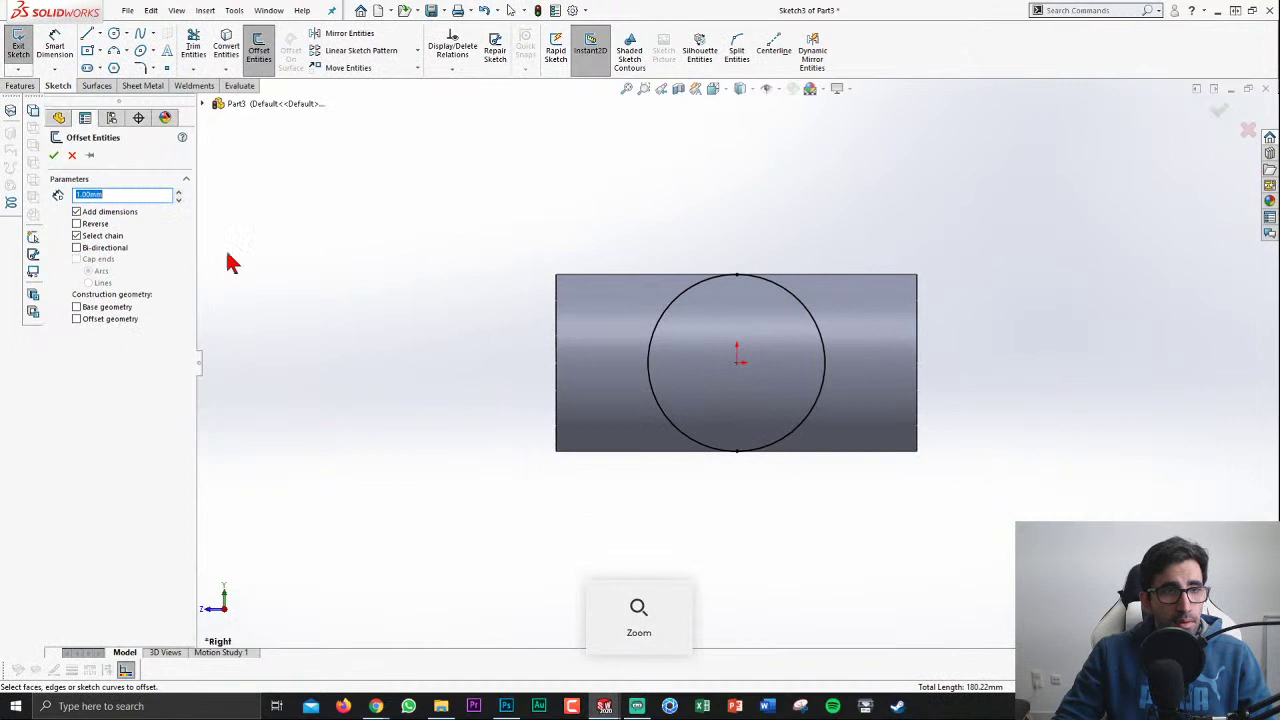
pyautogui.click(697, 287)
pyautogui.click(95, 224)
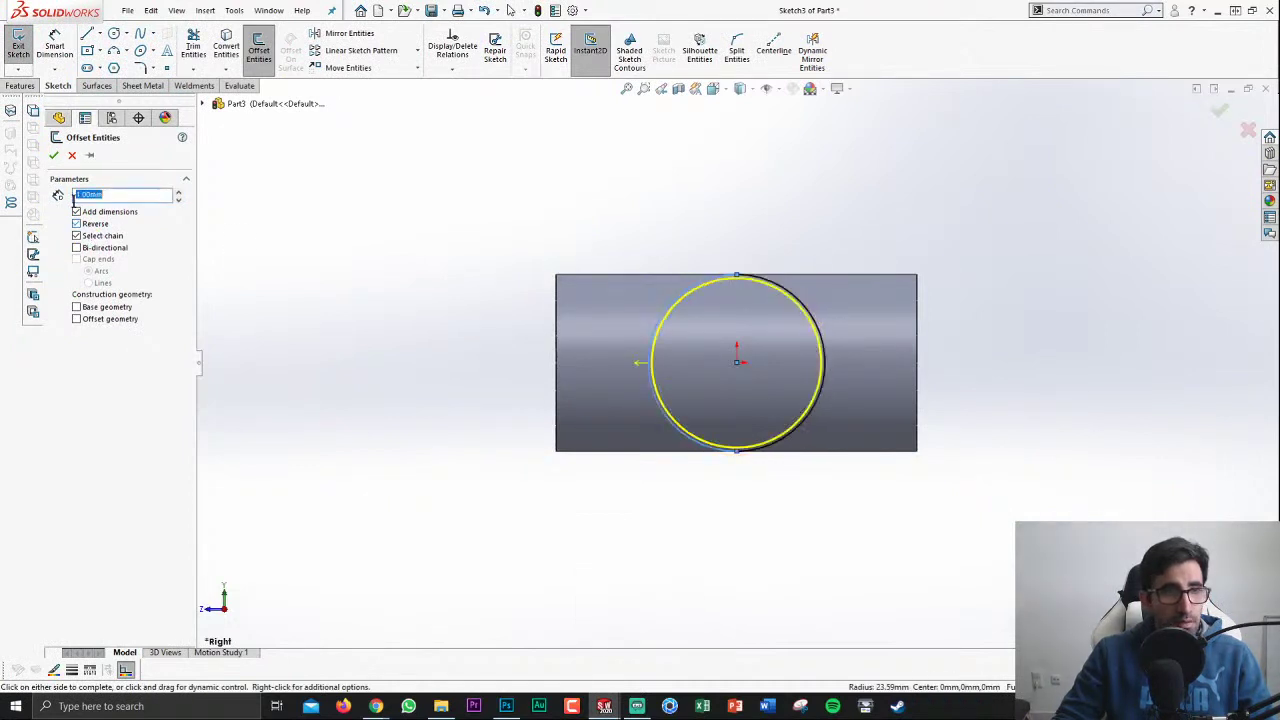
pyautogui.click(54, 155)
pyautogui.hotkey('ctrl', '7')
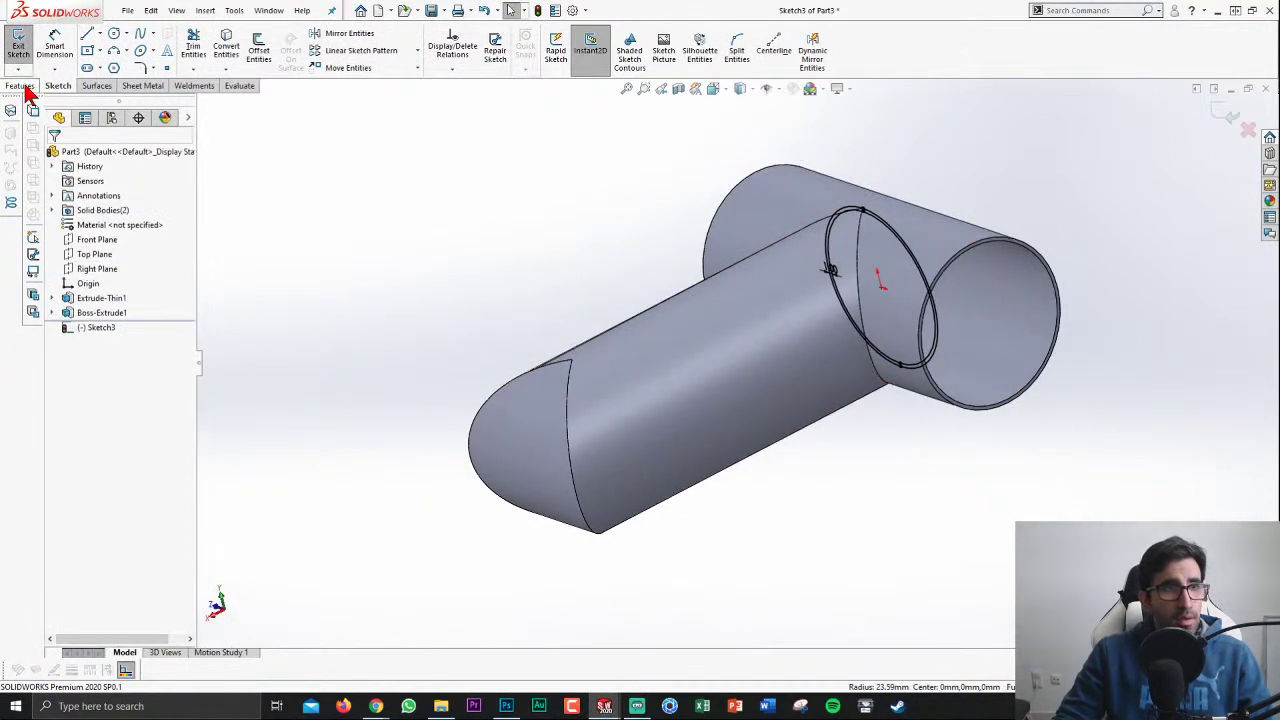
# Step: Extruded-cut the inner circle region 162.50 mm, reversed, through the cylinder
pyautogui.click(20, 85)
pyautogui.click(197, 45)
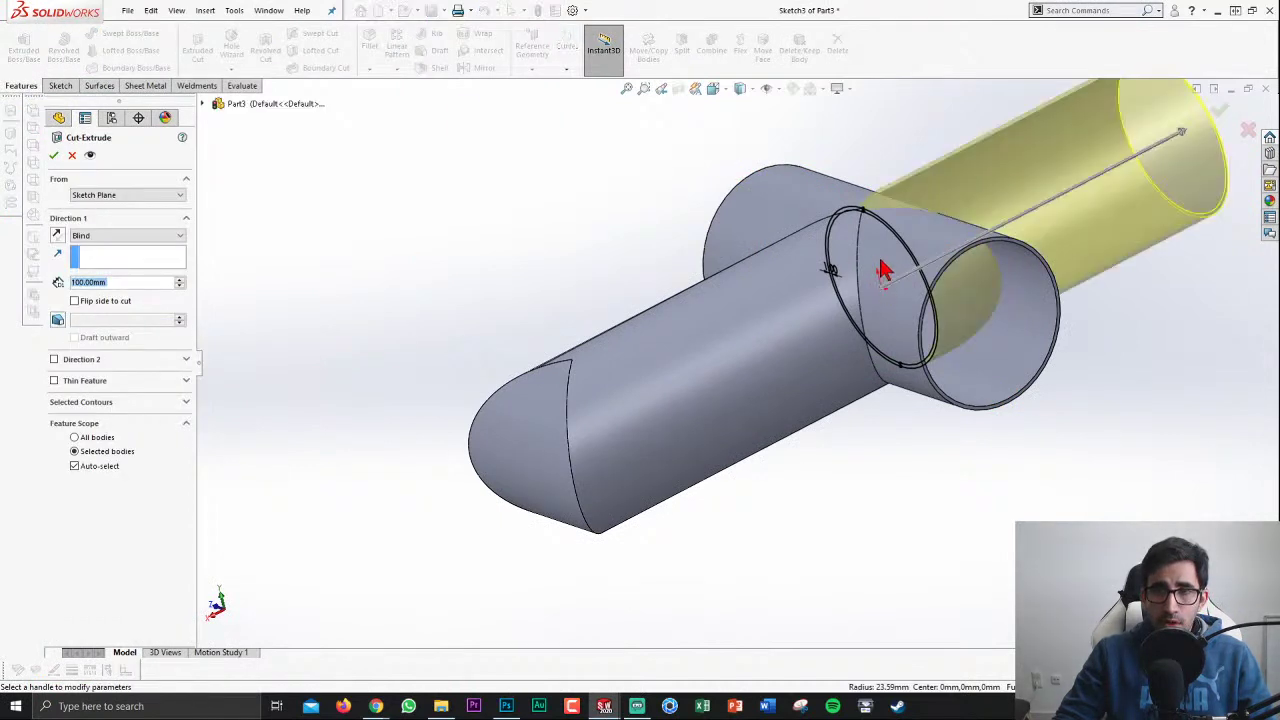
pyautogui.click(57, 236)
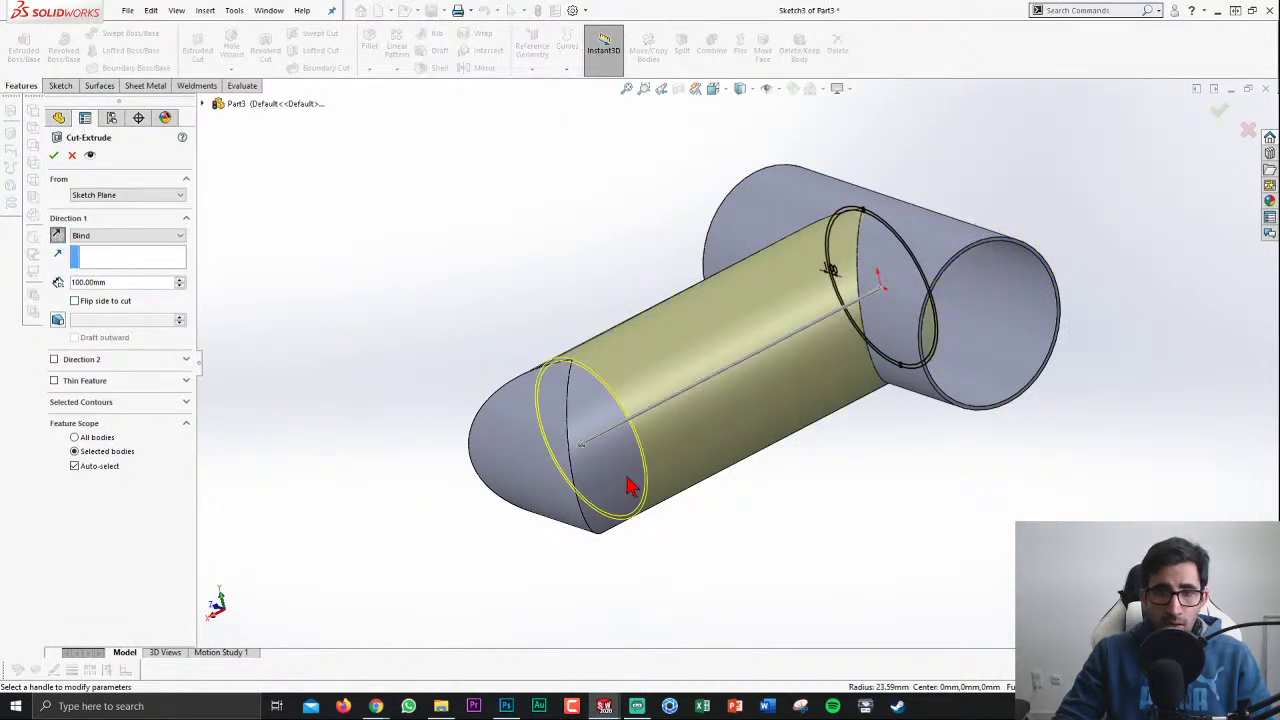
pyautogui.click(82, 403)
pyautogui.click(866, 281)
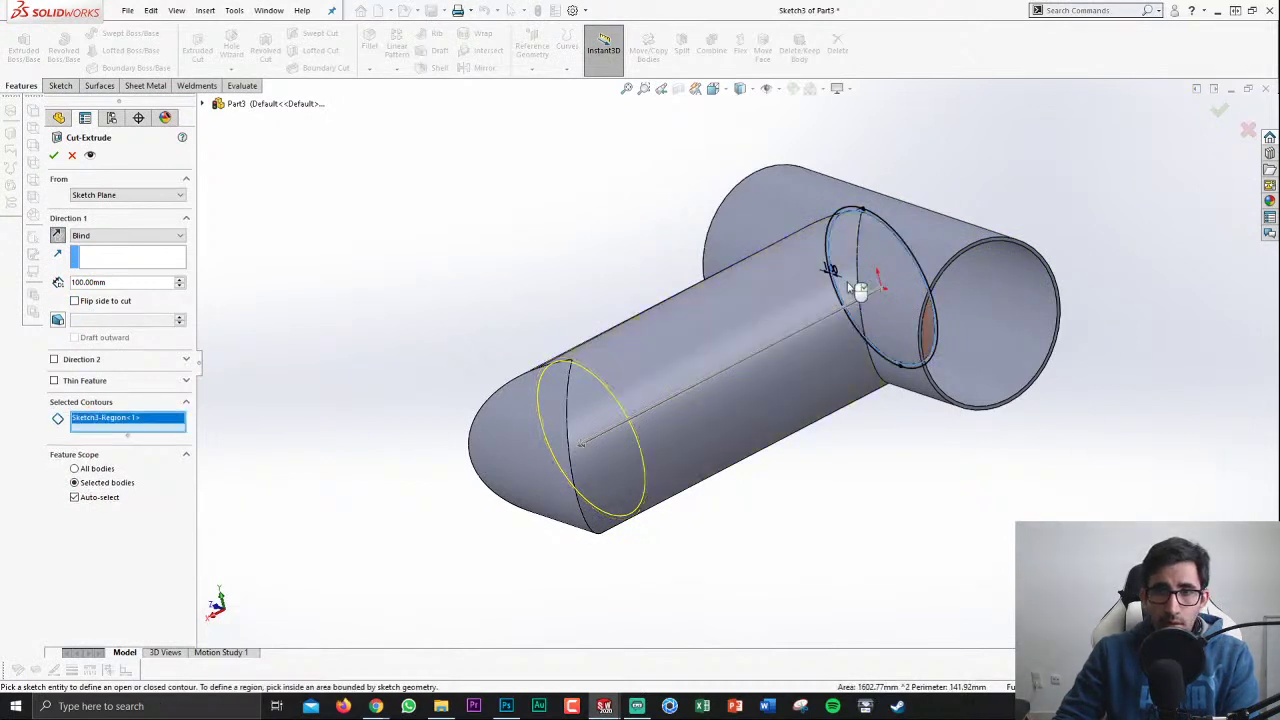
pyautogui.moveTo(582, 444); pyautogui.dragTo(250, 440)
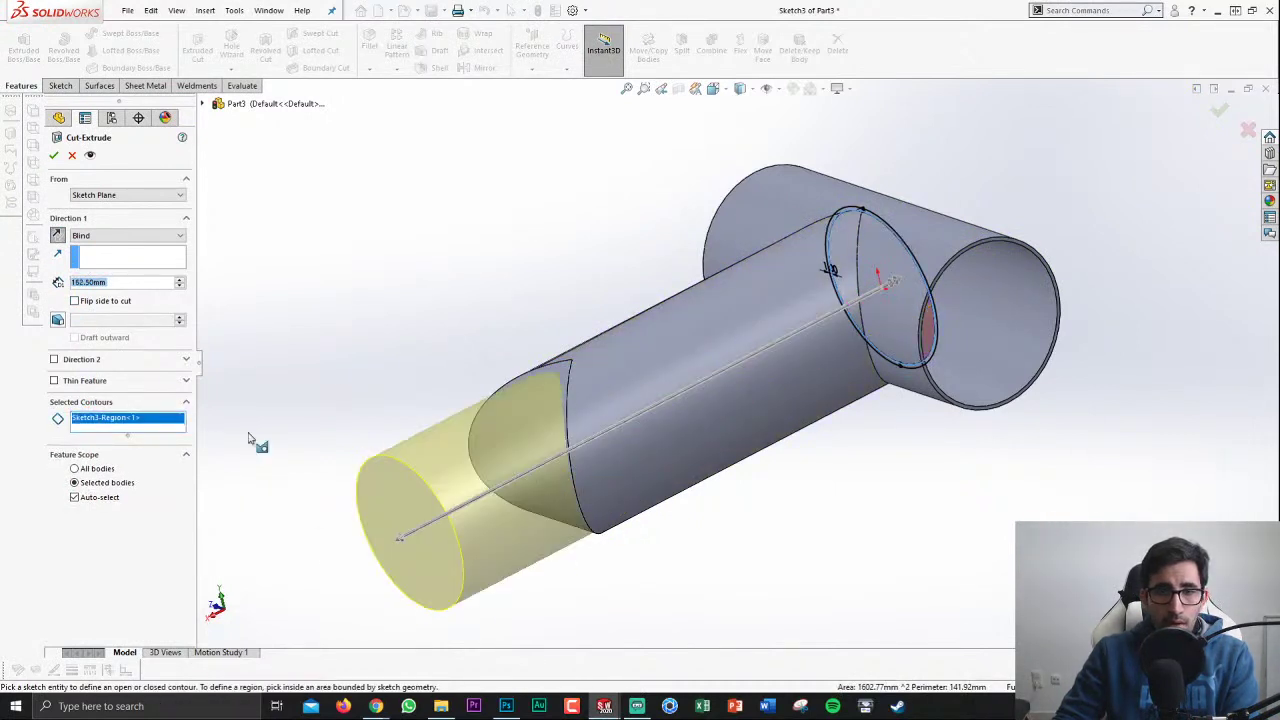
pyautogui.click(54, 155)
# Step: Create Plane1 offset from the Right Plane
pyautogui.hotkey('ctrl', '4')
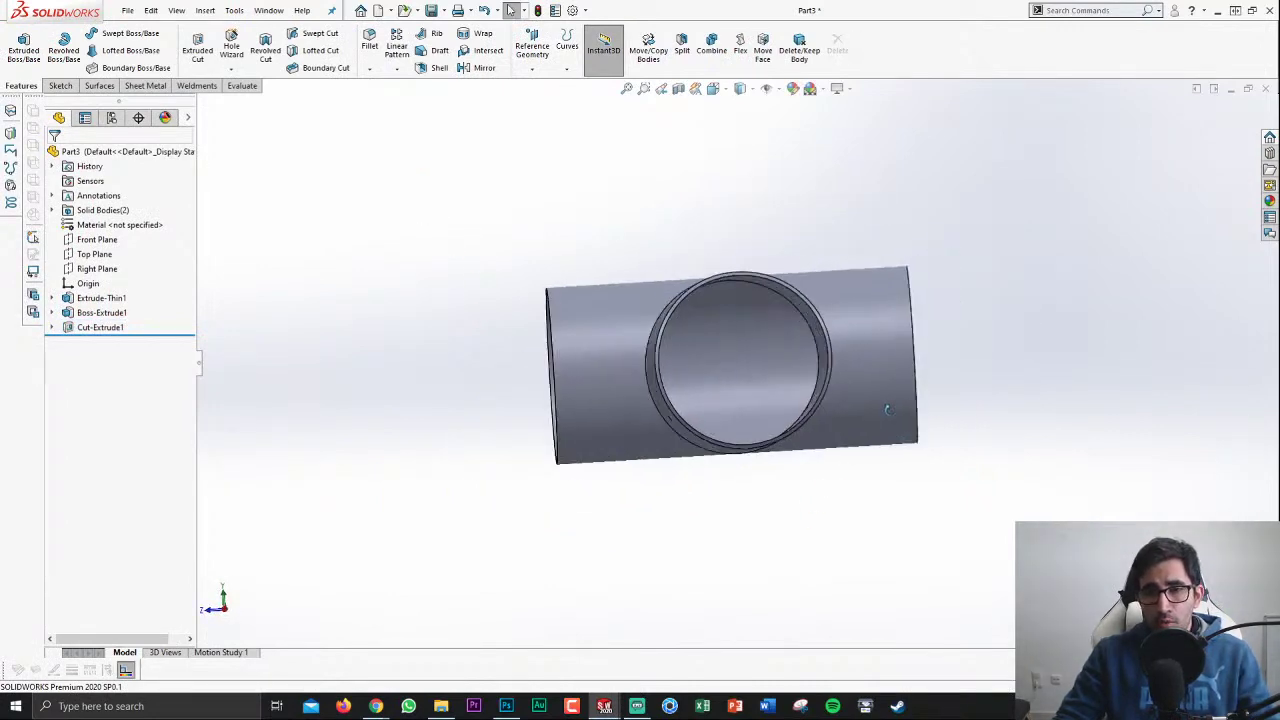
pyautogui.moveTo(781, 485); pyautogui.dragTo(418, 253, button='middle')
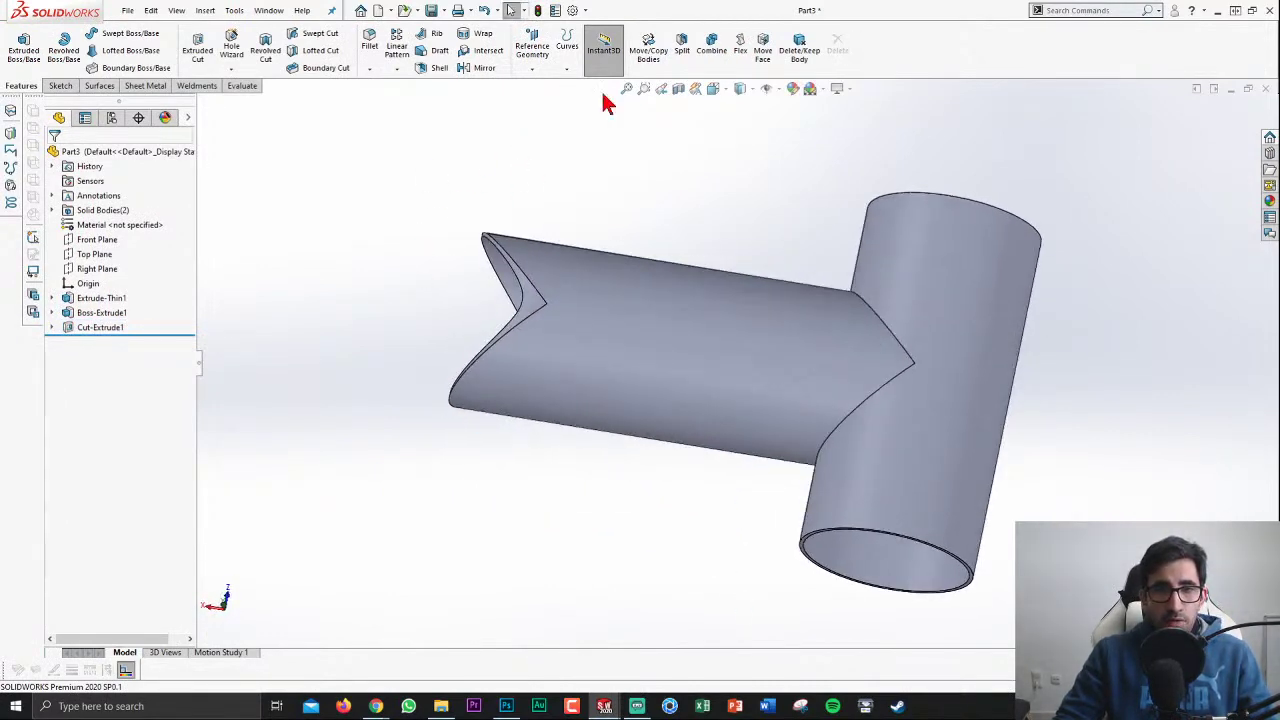
pyautogui.click(87, 270)
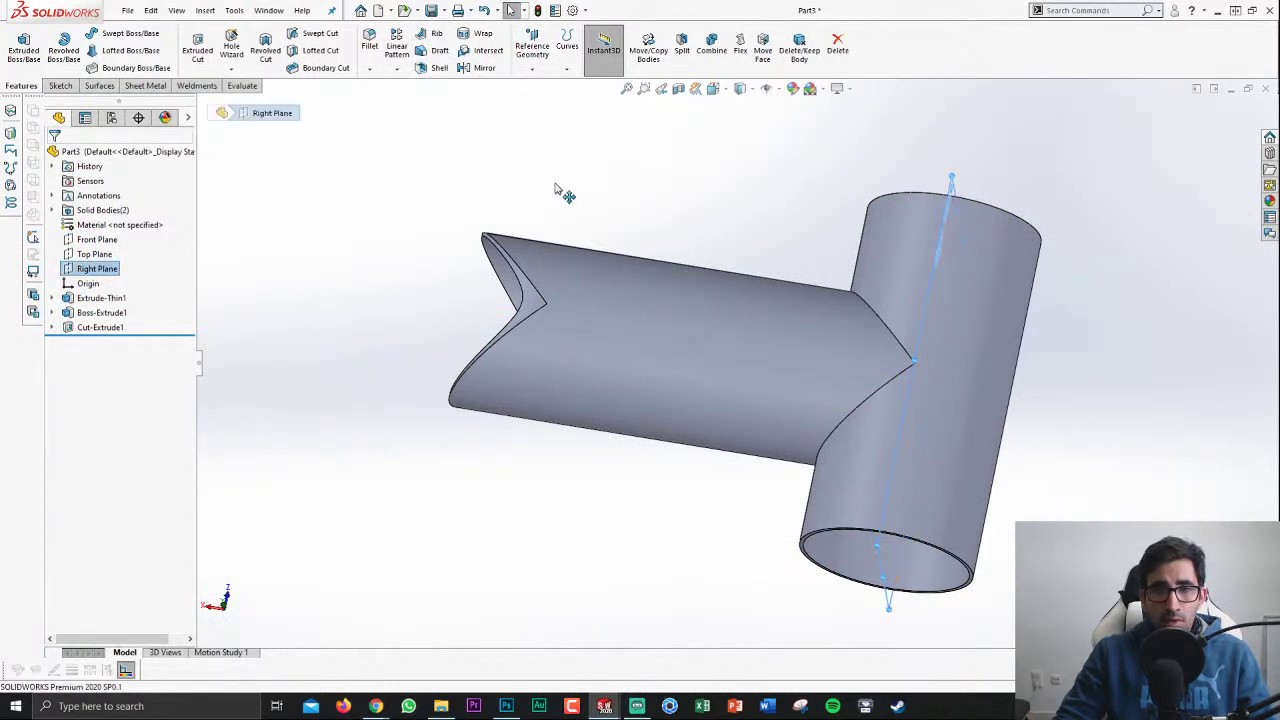
pyautogui.keyDown('ctrl'); pyautogui.moveTo(557, 190); pyautogui.dragTo(565, 220); pyautogui.keyUp('ctrl')
pyautogui.press('Return')
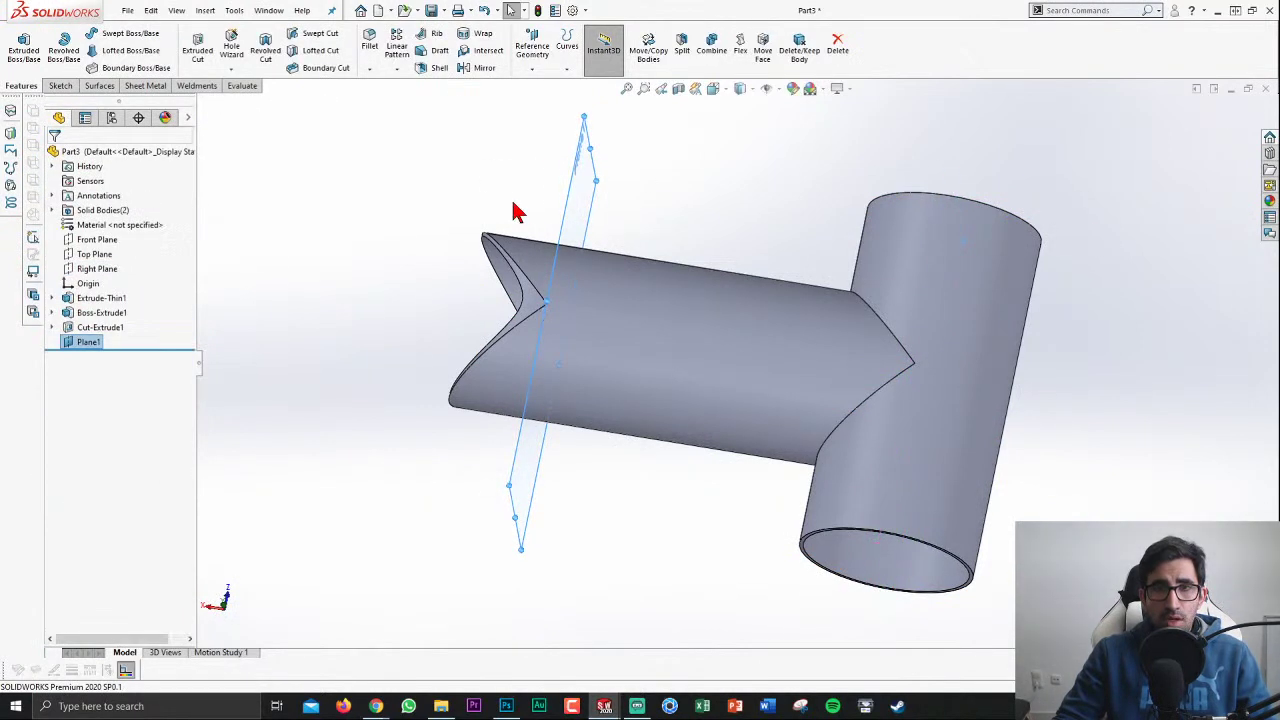
# Step: Trim the branch tube at Plane1 with Cut With Surface, flipping the removed side
pyautogui.click(99, 85)
pyautogui.click(600, 67)
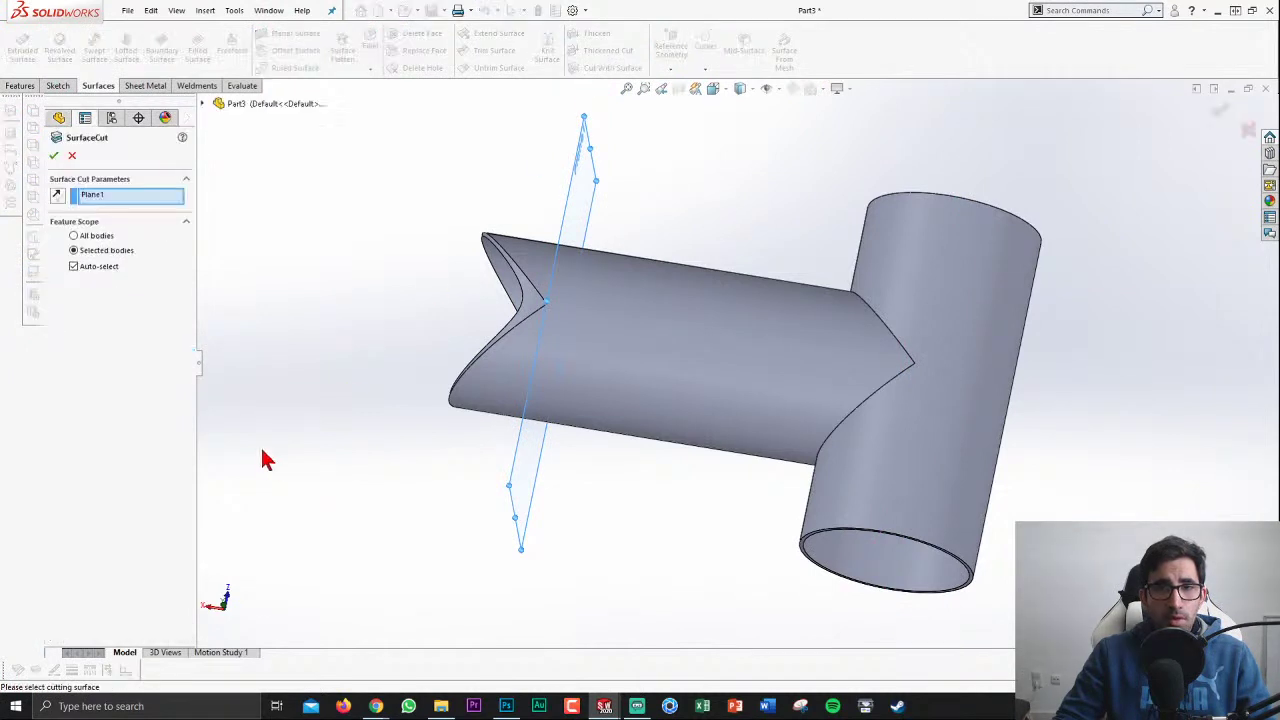
pyautogui.click(54, 155)
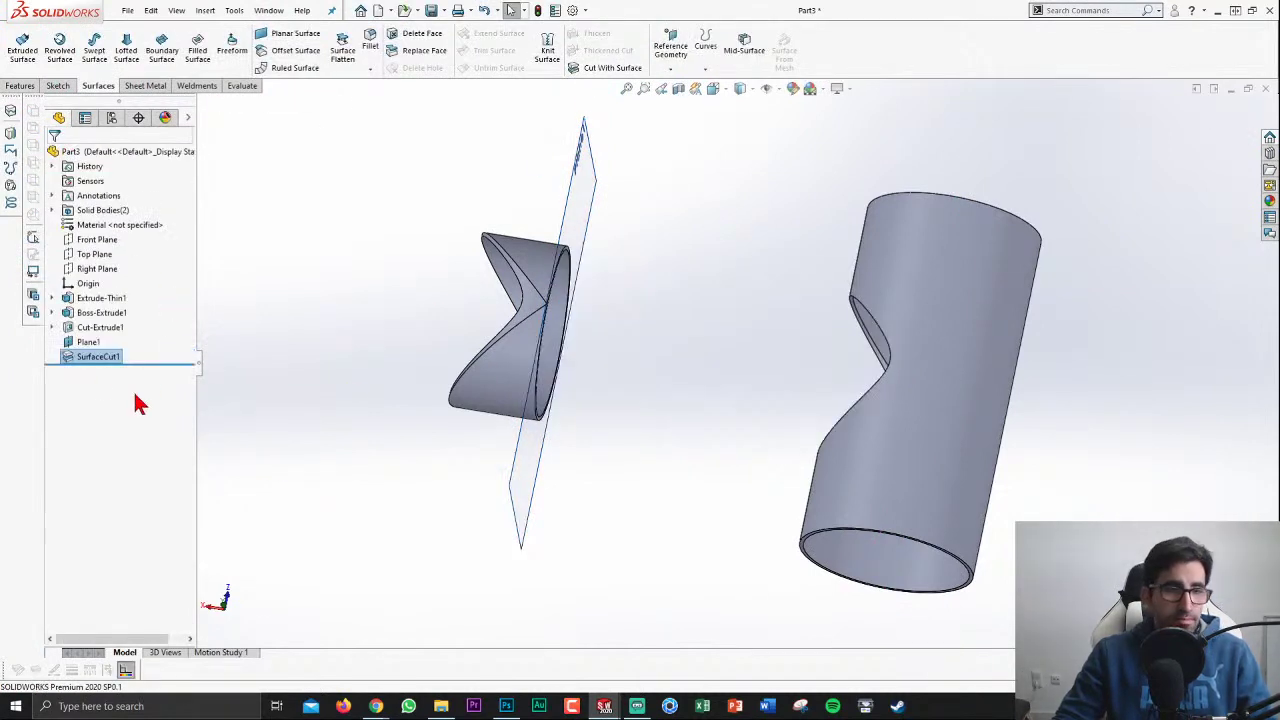
pyautogui.click(85, 357)
pyautogui.click(89, 322)
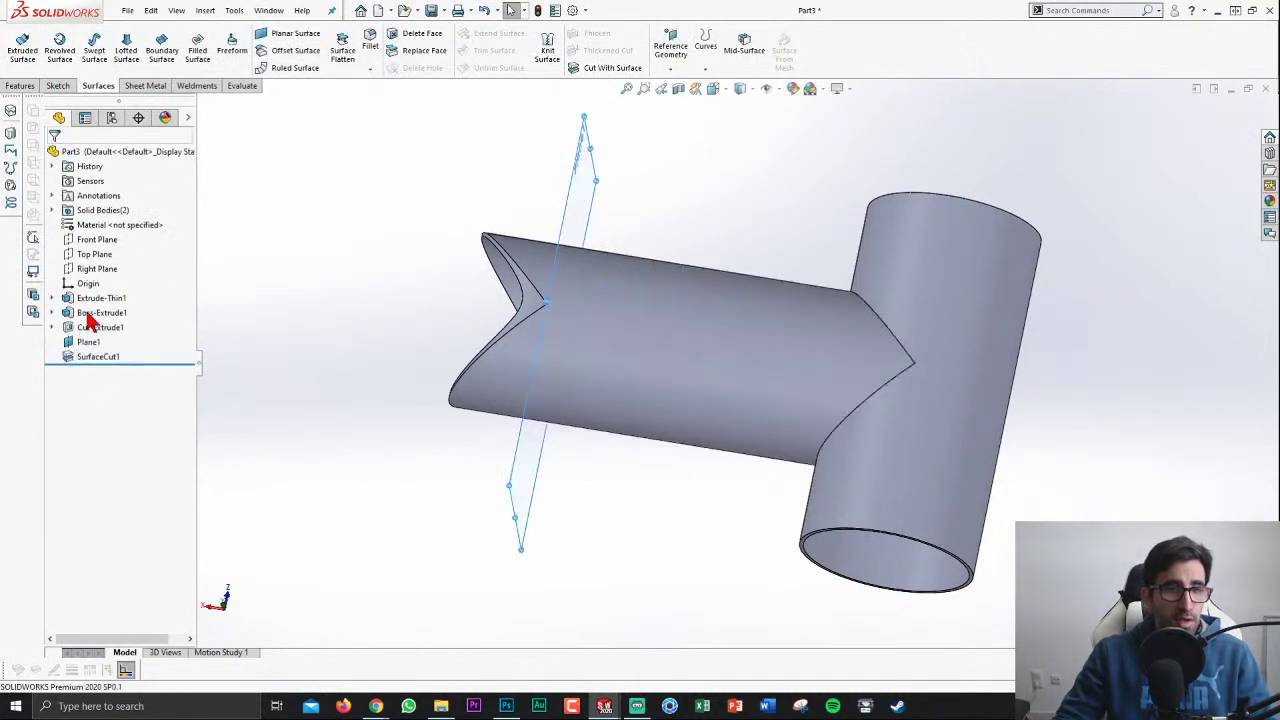
pyautogui.click(57, 195)
pyautogui.click(54, 155)
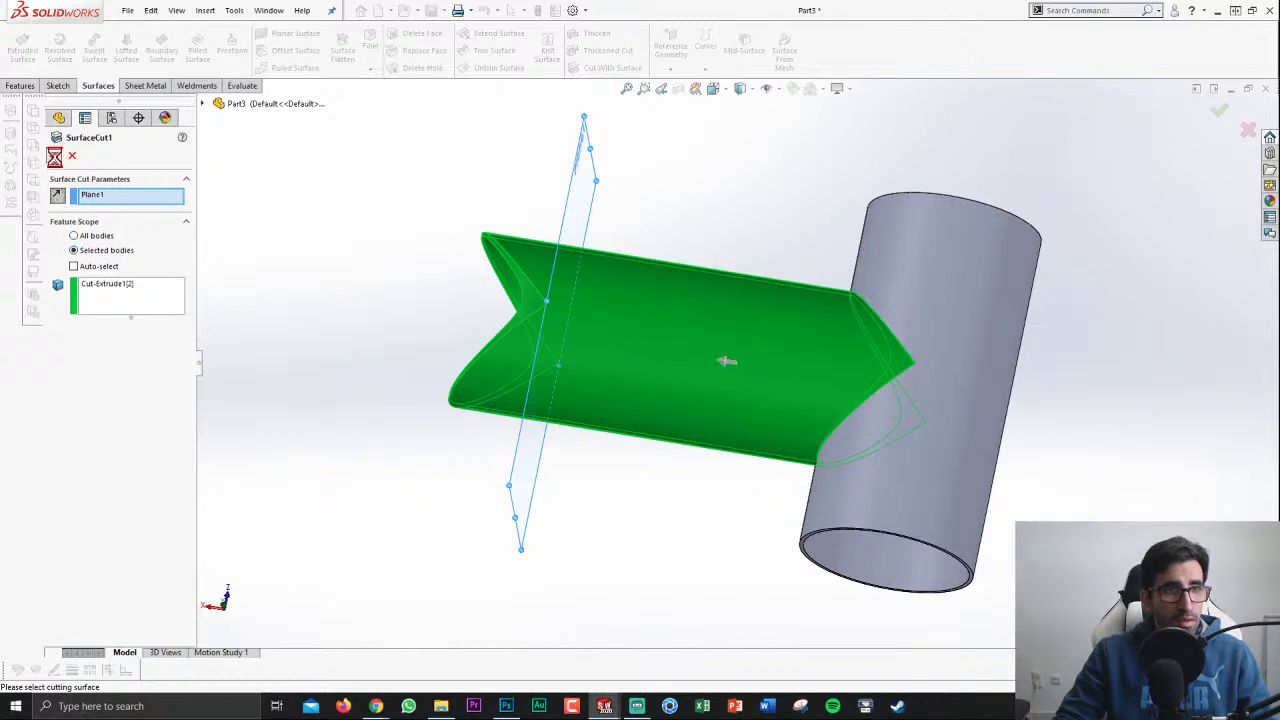
# Step: Hide Plane1 and inspect the trimmed tee
pyautogui.click(572, 256)
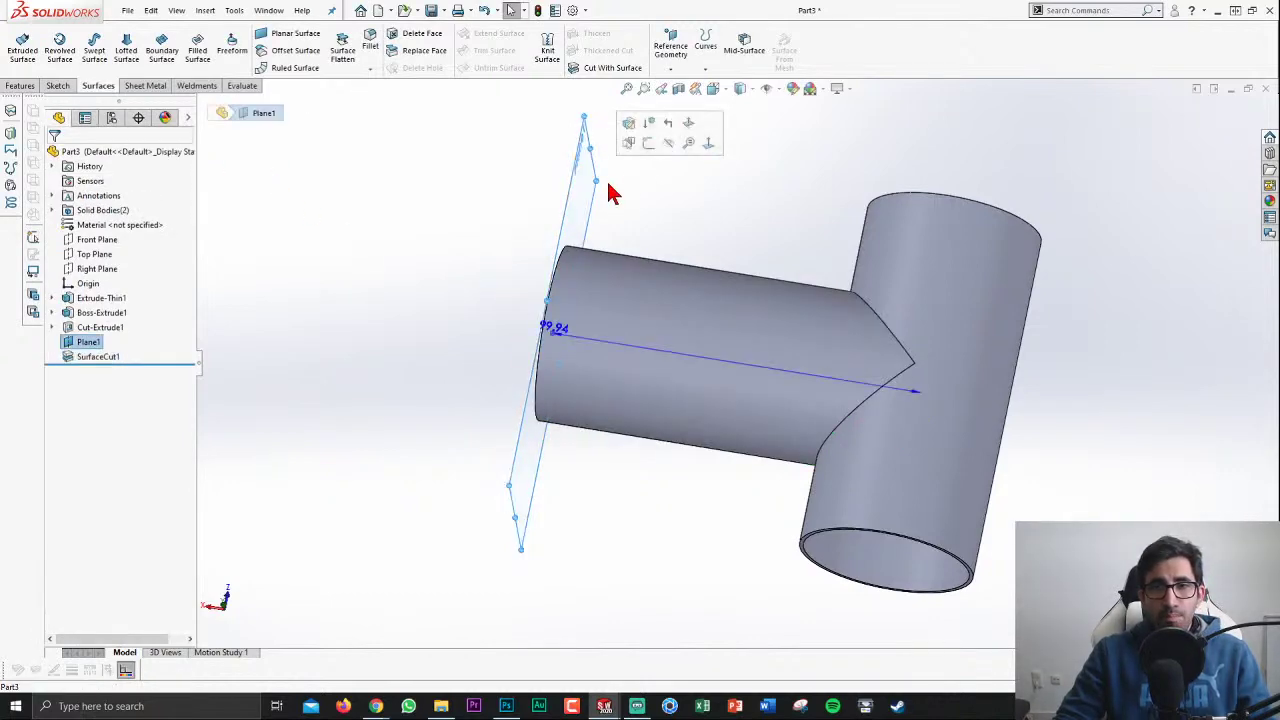
pyautogui.click(668, 143)
pyautogui.moveTo(666, 211)
pyautogui.mouseDown(button='middle')
pyautogui.moveTo(812, 233)
pyautogui.moveTo(646, 237)
pyautogui.moveTo(649, 283)
pyautogui.moveTo(709, 257)
pyautogui.moveTo(705, 384)
pyautogui.mouseUp(button='middle')
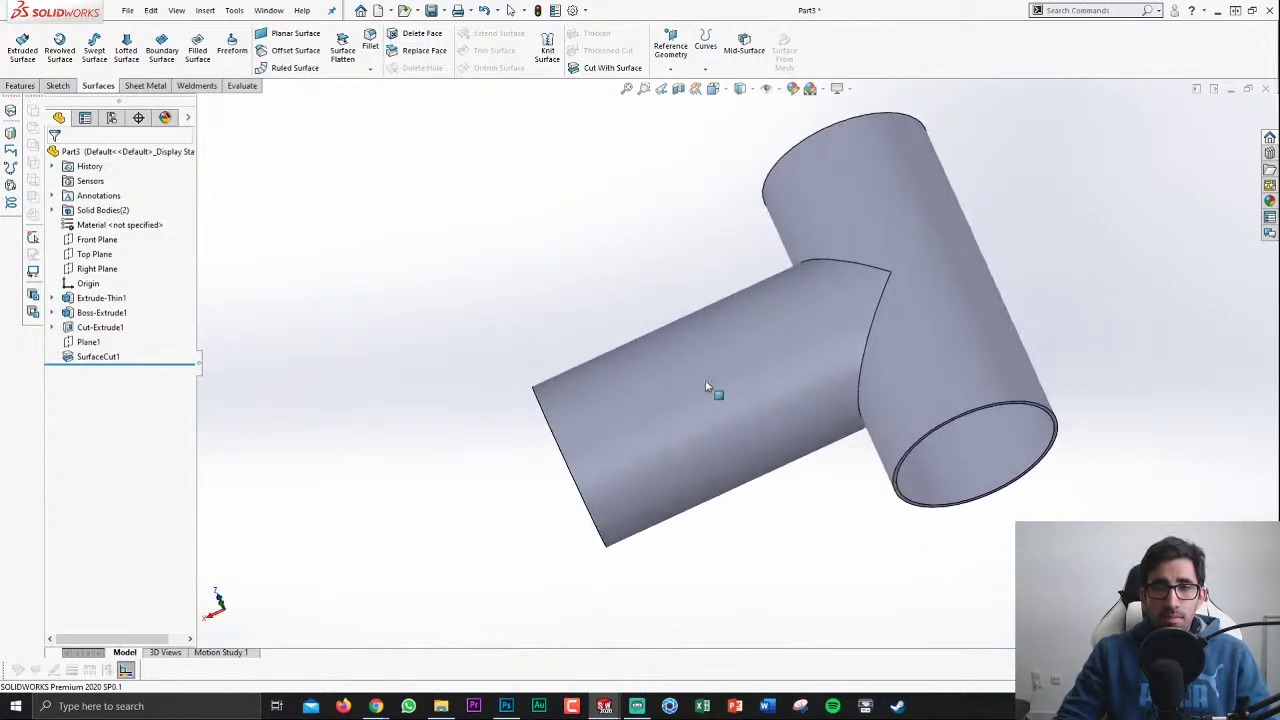
pyautogui.scroll(-2, 705, 385)
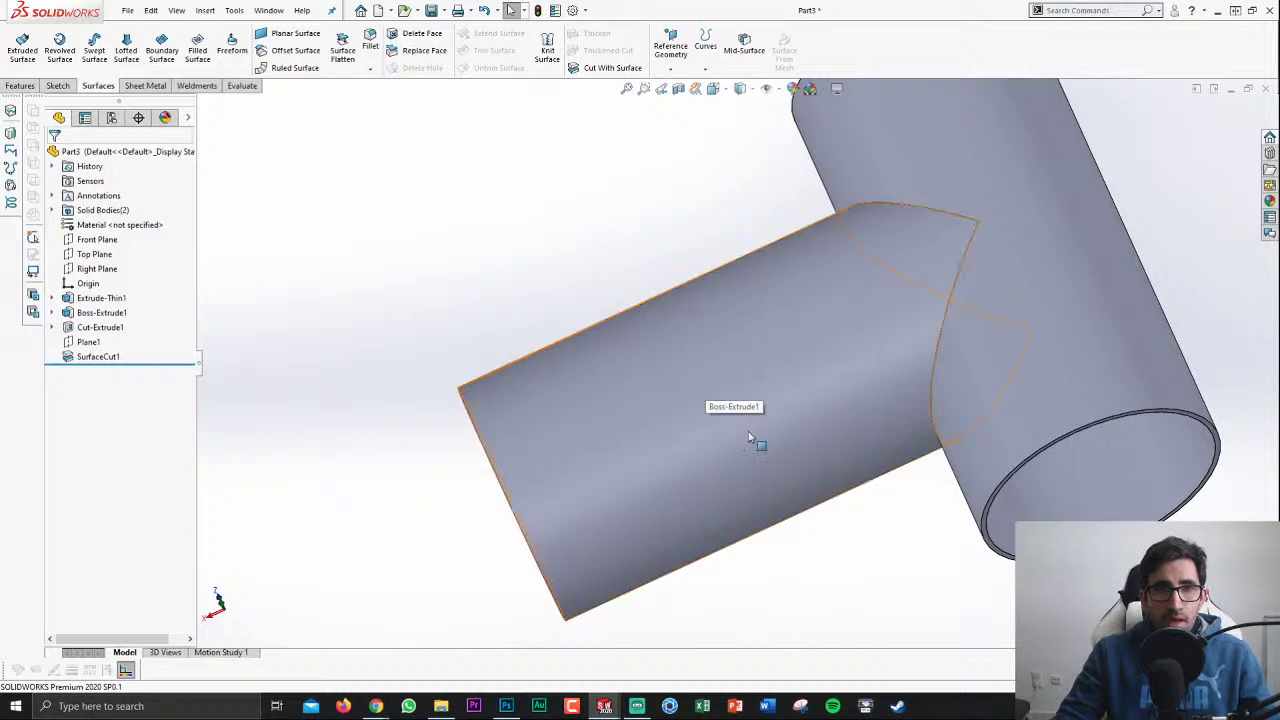
pyautogui.scroll(2, 728, 466)
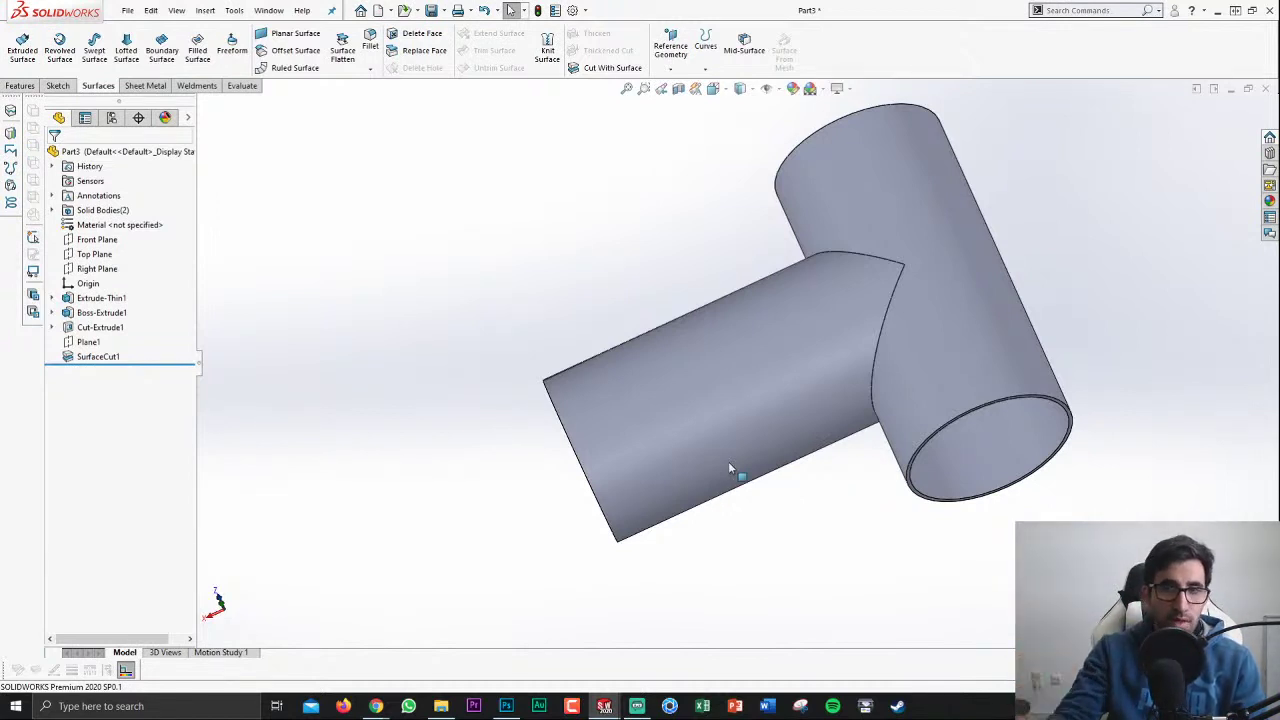
pyautogui.press('space')
pyautogui.click(1091, 501)
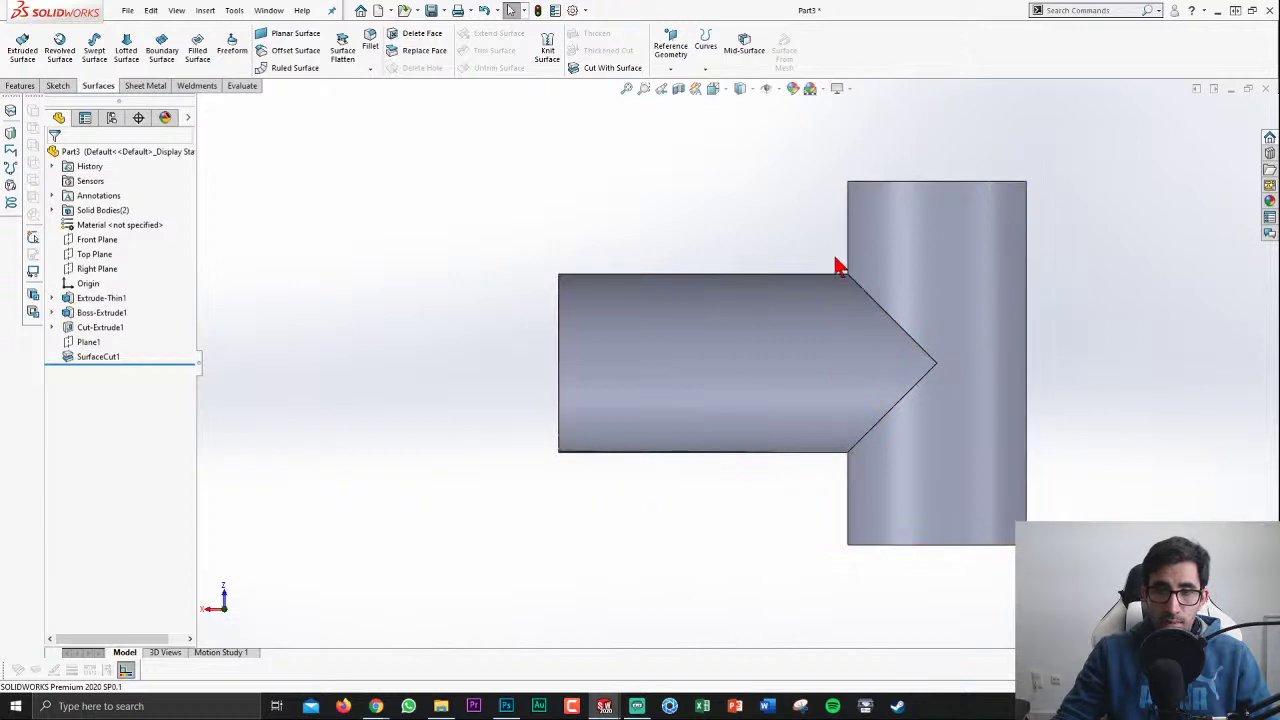
pyautogui.moveTo(800, 305)
pyautogui.mouseDown(button='middle')
pyautogui.moveTo(1137, 263)
pyautogui.moveTo(1134, 341)
pyautogui.mouseUp(button='middle')
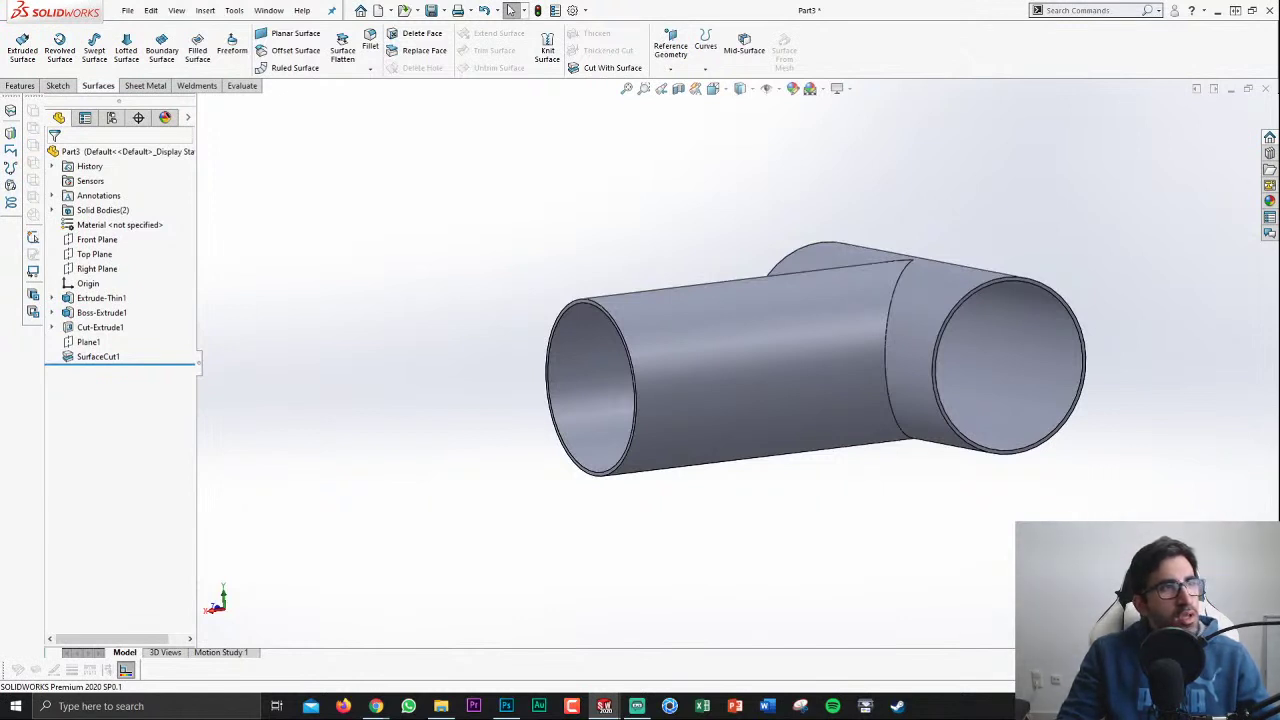
# Step: Show the Sketch commands in the CommandManager
pyautogui.click(58, 86)
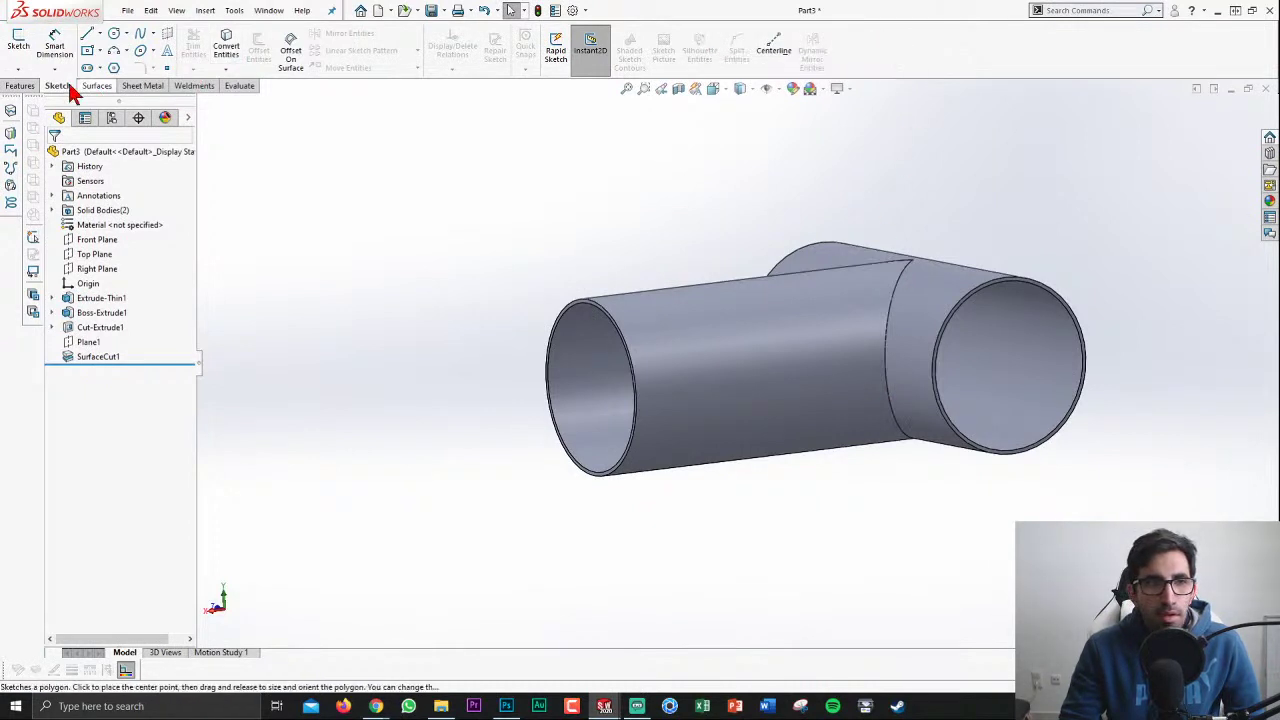
# Step: Undock and restore the CommandManager to the top, then float the Curves toolbar
pyautogui.moveTo(70, 88)
pyautogui.mouseDown()
pyautogui.moveTo(163, 134)
pyautogui.moveTo(409, 151)
pyautogui.moveTo(445, 118)
pyautogui.moveTo(362, 120)
pyautogui.mouseUp()
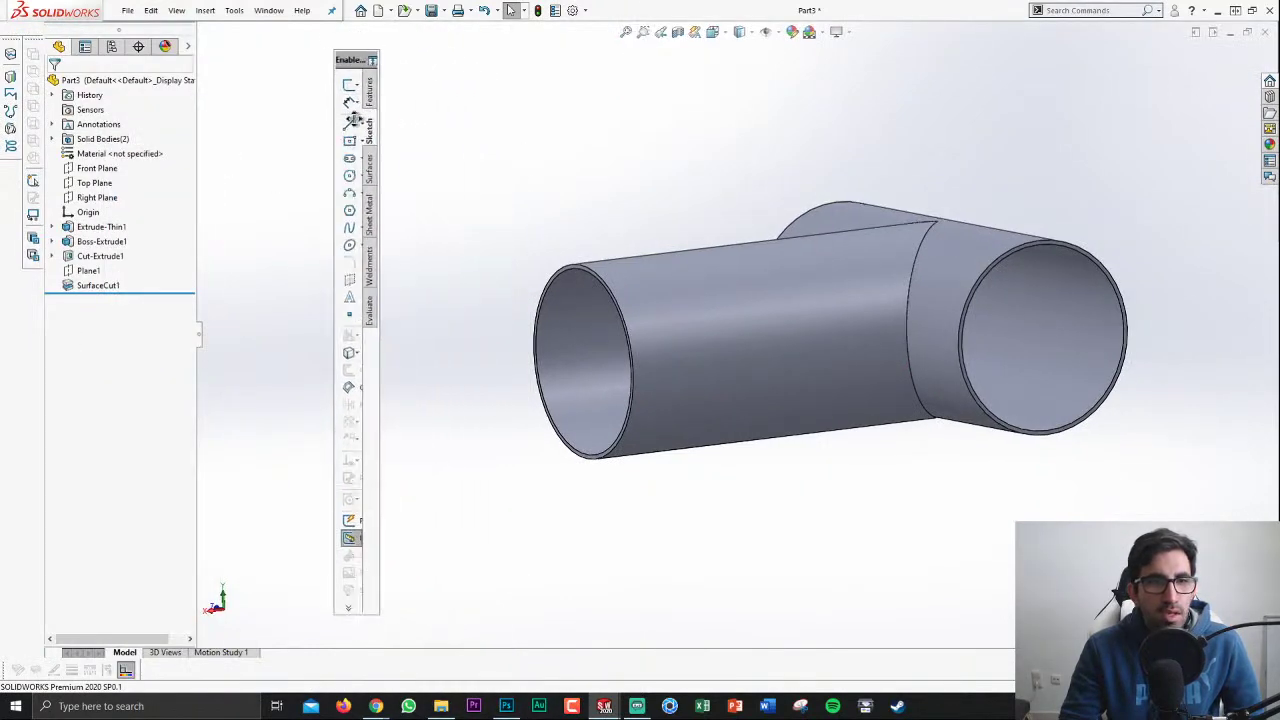
pyautogui.moveTo(345, 58); pyautogui.dragTo(5, 50)
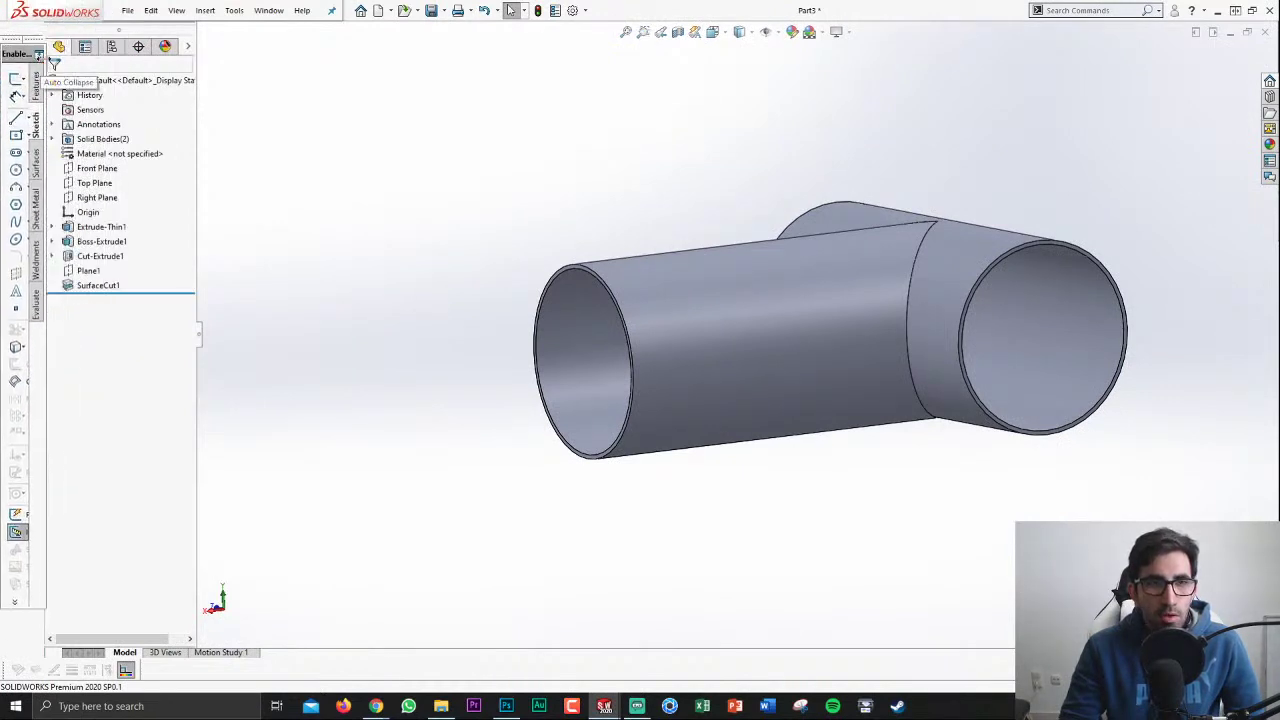
pyautogui.moveTo(22, 55)
pyautogui.mouseDown()
pyautogui.moveTo(465, 4)
pyautogui.moveTo(731, 112)
pyautogui.mouseUp()
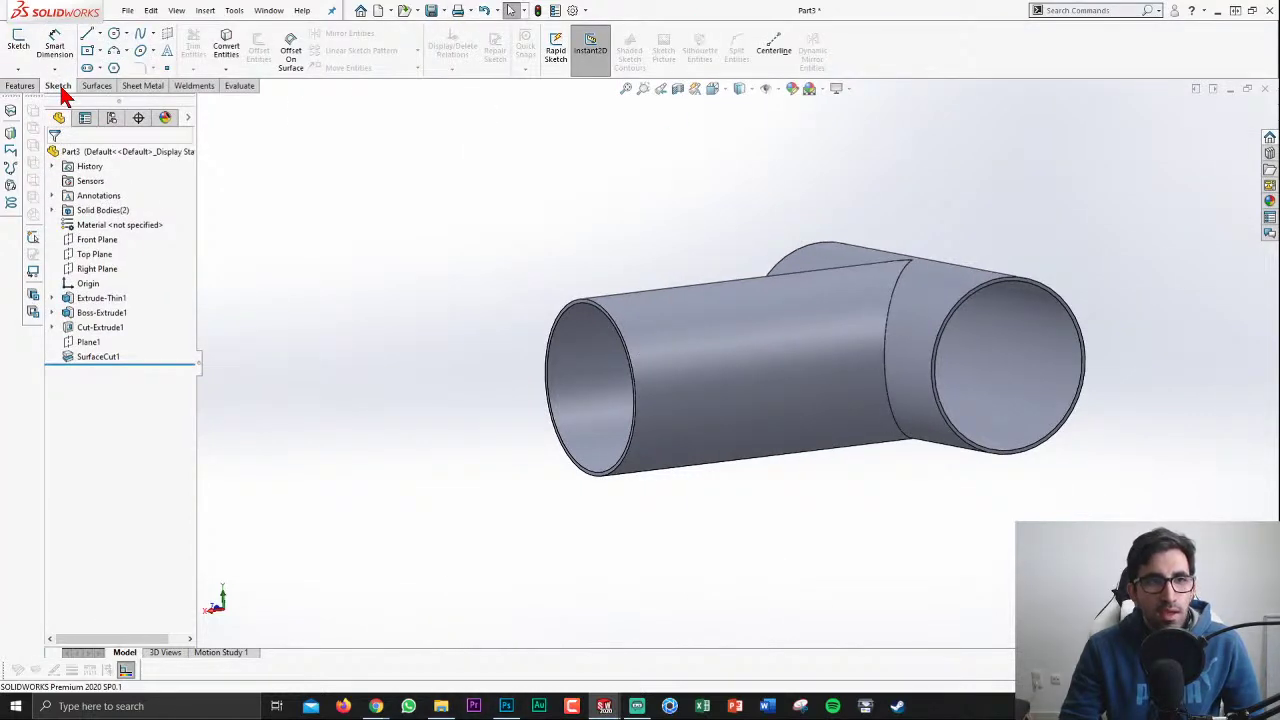
pyautogui.moveTo(58, 88)
pyautogui.mouseDown()
pyautogui.moveTo(215, 203)
pyautogui.moveTo(12, 222)
pyautogui.mouseUp()
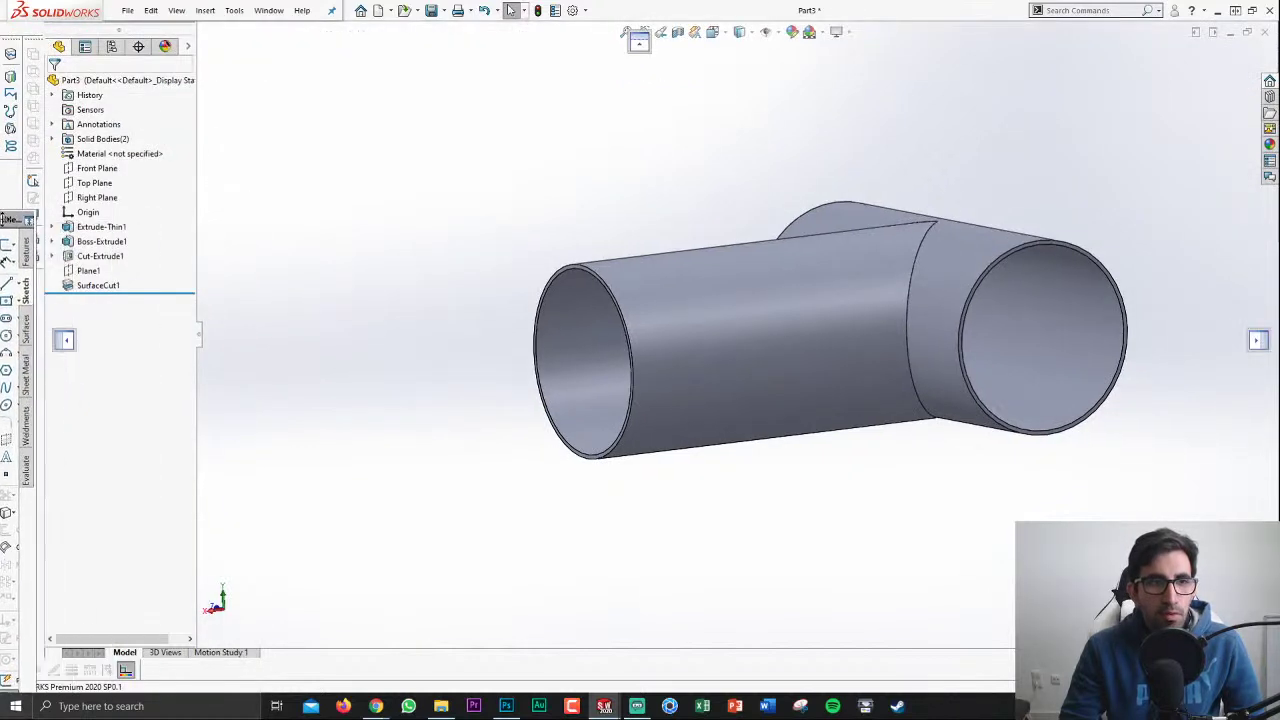
pyautogui.doubleClick(12, 222)
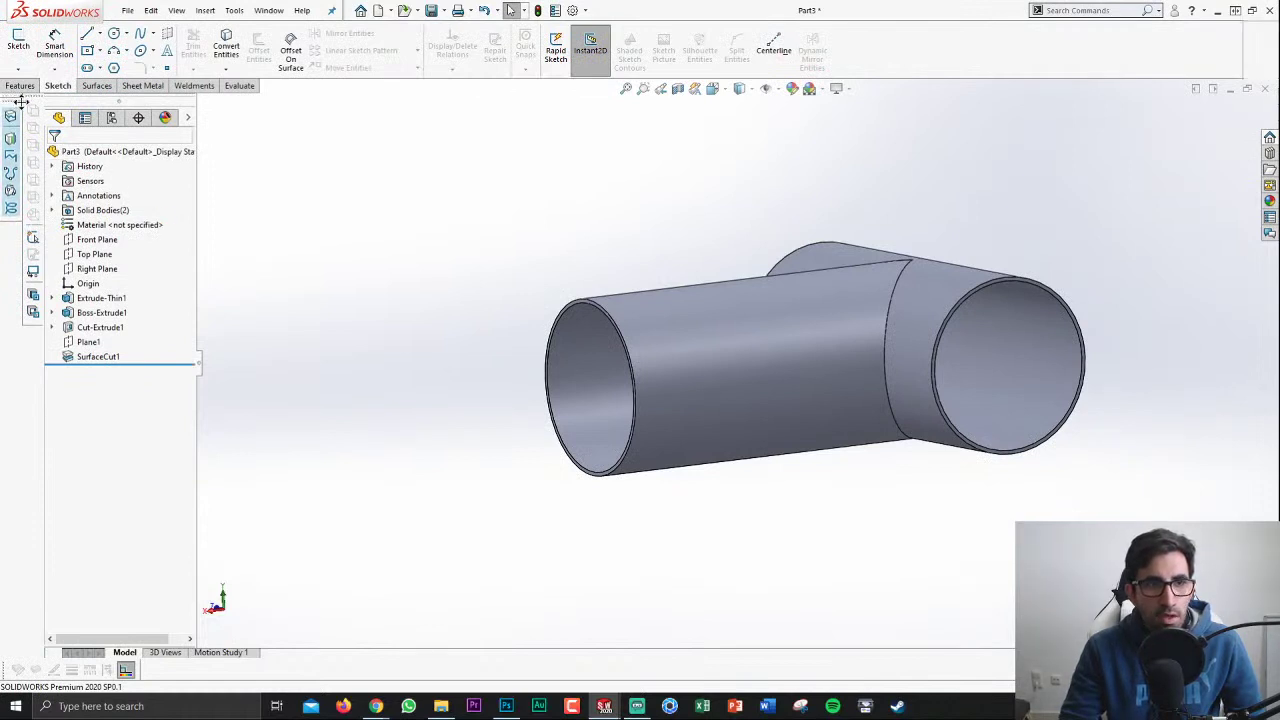
pyautogui.moveTo(14, 102)
pyautogui.mouseDown()
pyautogui.moveTo(295, 178)
pyautogui.moveTo(364, 212)
pyautogui.mouseUp()
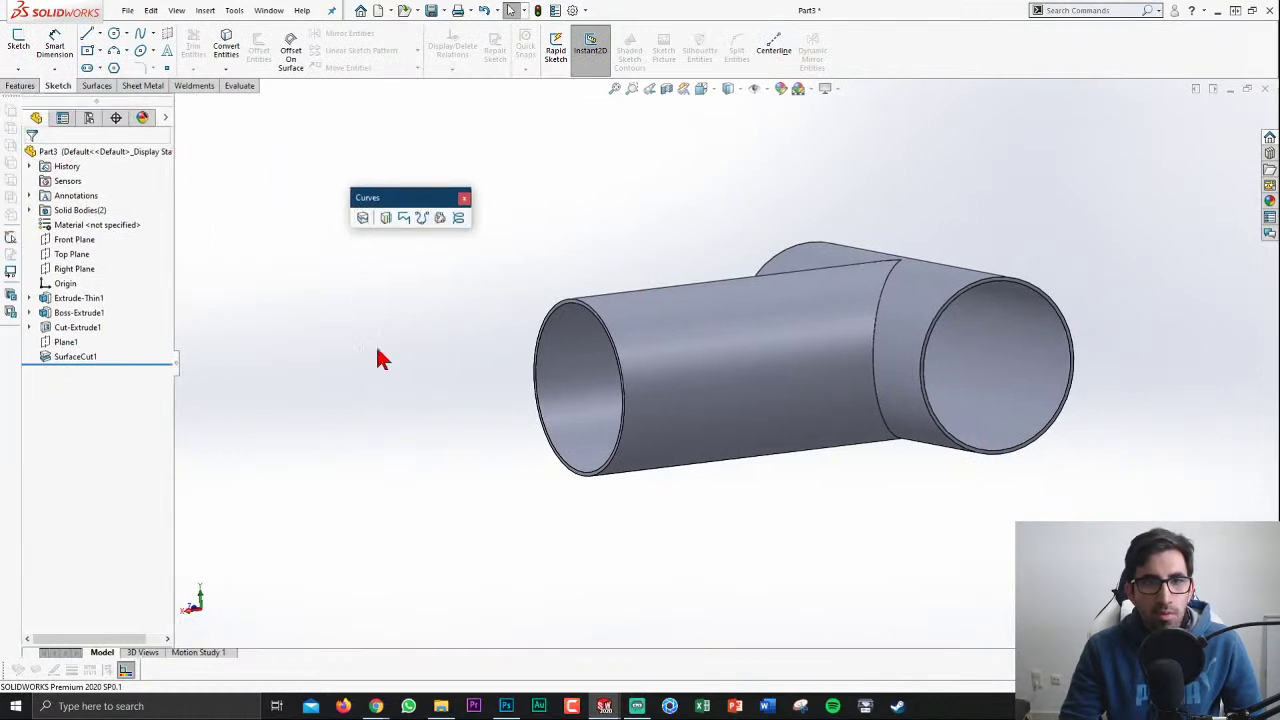
# Step: Re-dock the Curves toolbar and open System Options – General
pyautogui.doubleClick(395, 196)
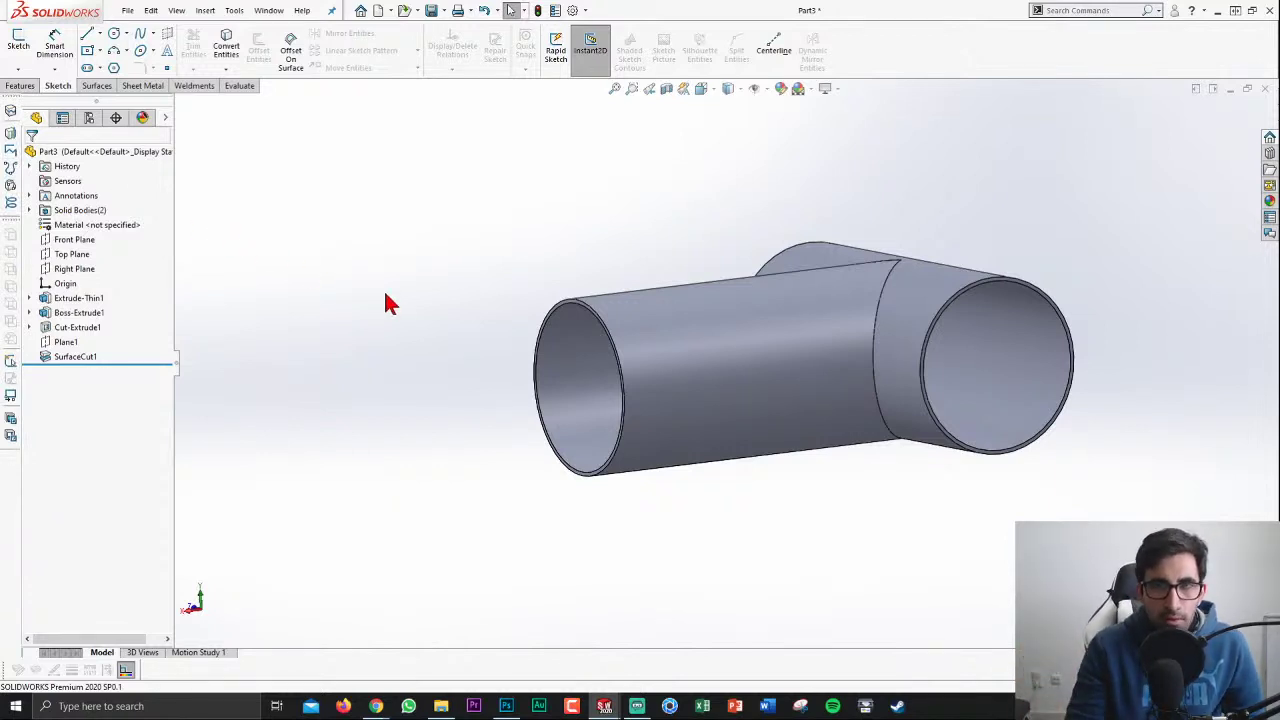
pyautogui.click(572, 10)
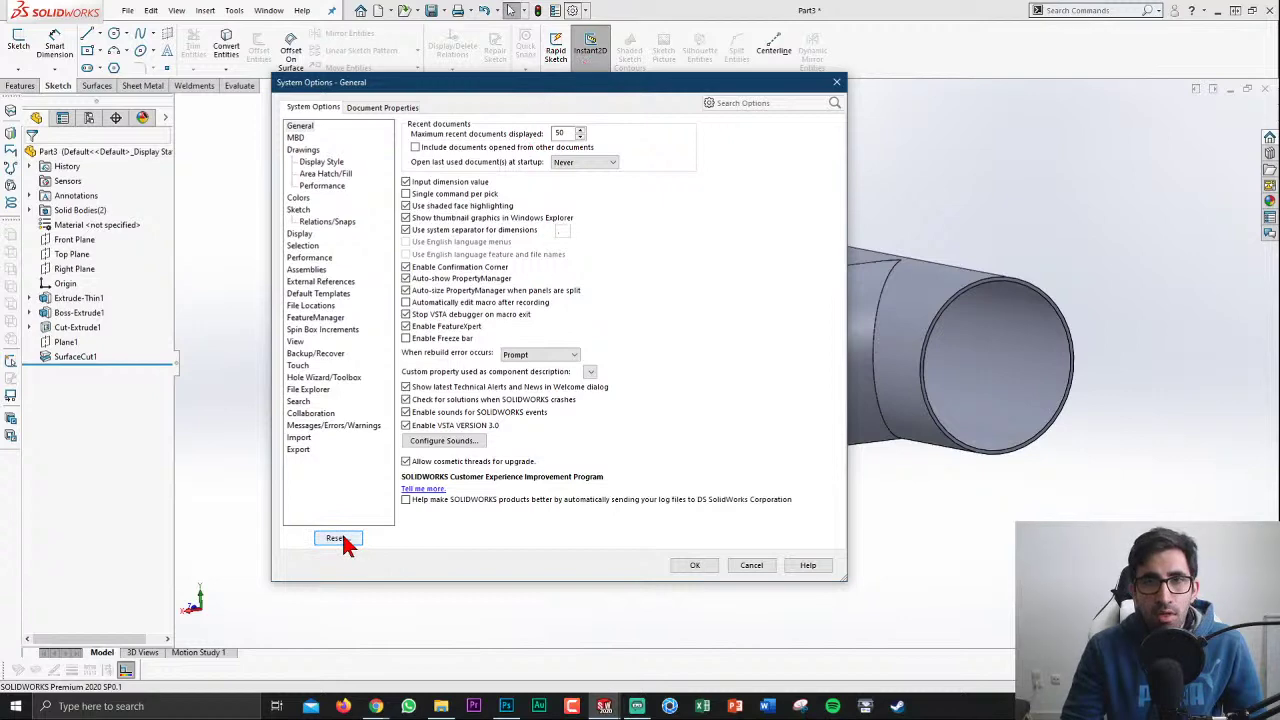
# Step: Close the System Options dialog
pyautogui.click(837, 82)
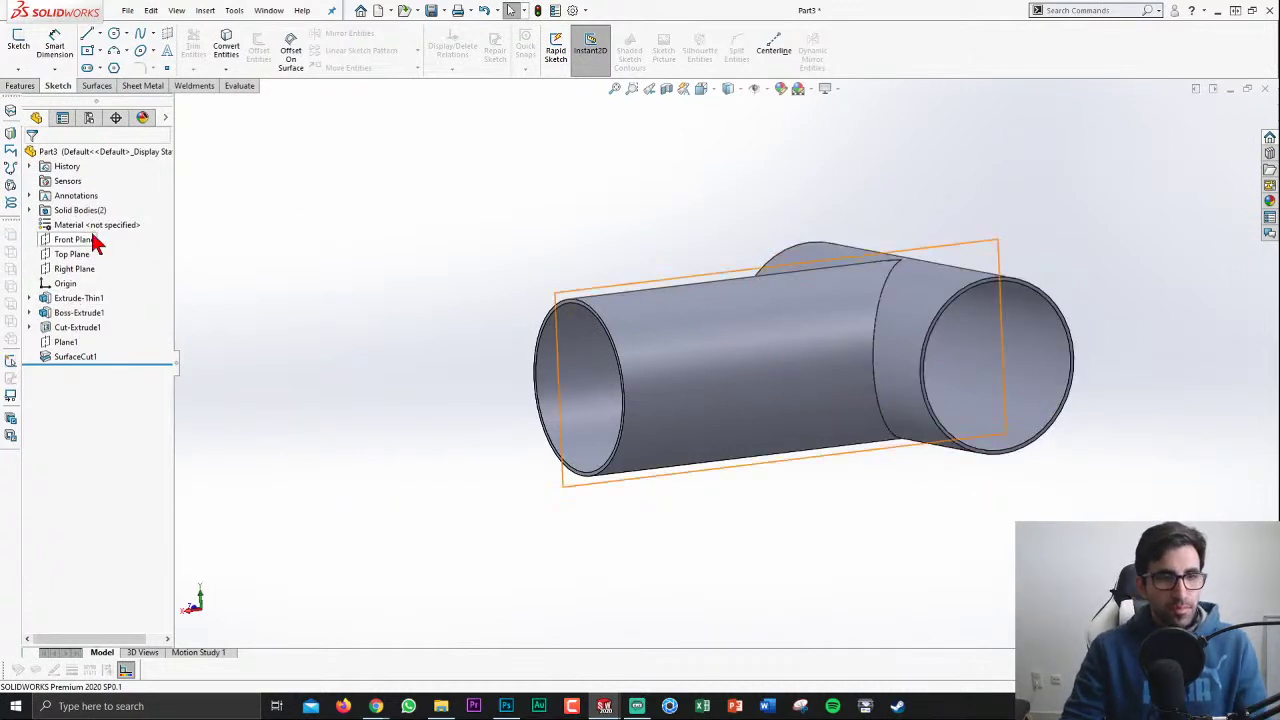
# Step: Create a blank Part4, return to the Part3 pipe, and show the Welcome window's recent documents
pyautogui.hotkey('ctrl', 'n')
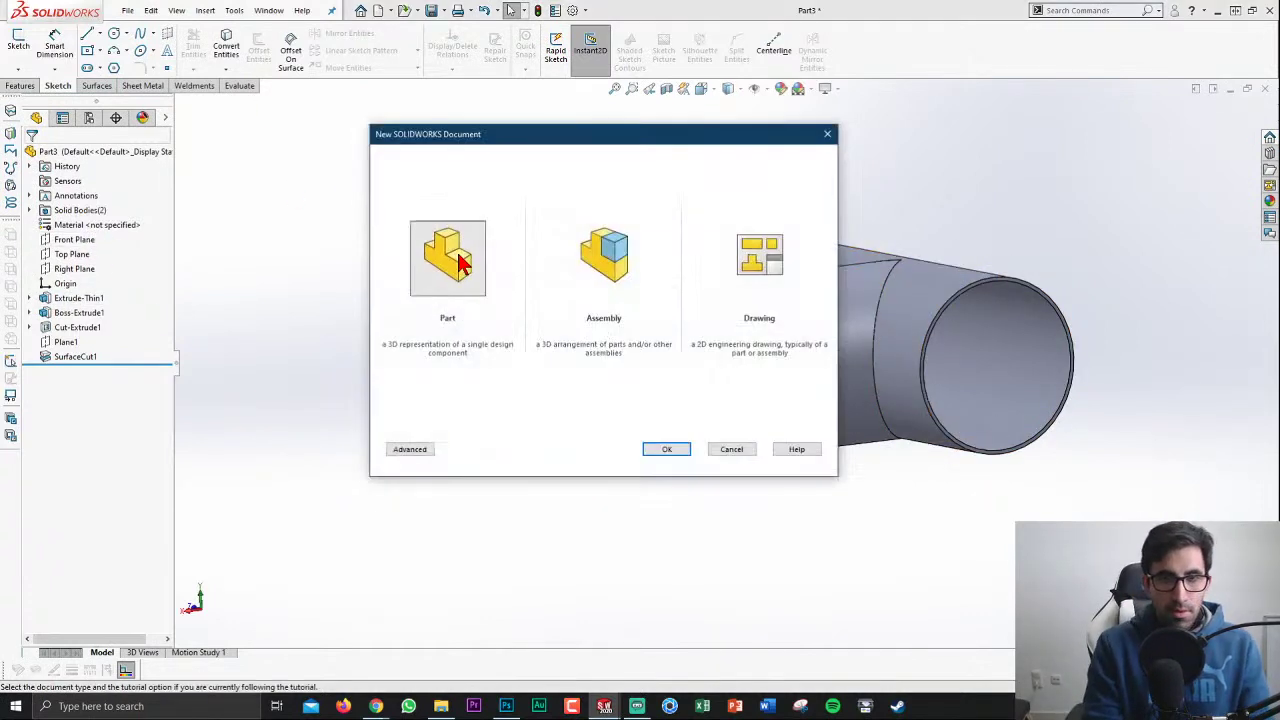
pyautogui.doubleClick(458, 259)
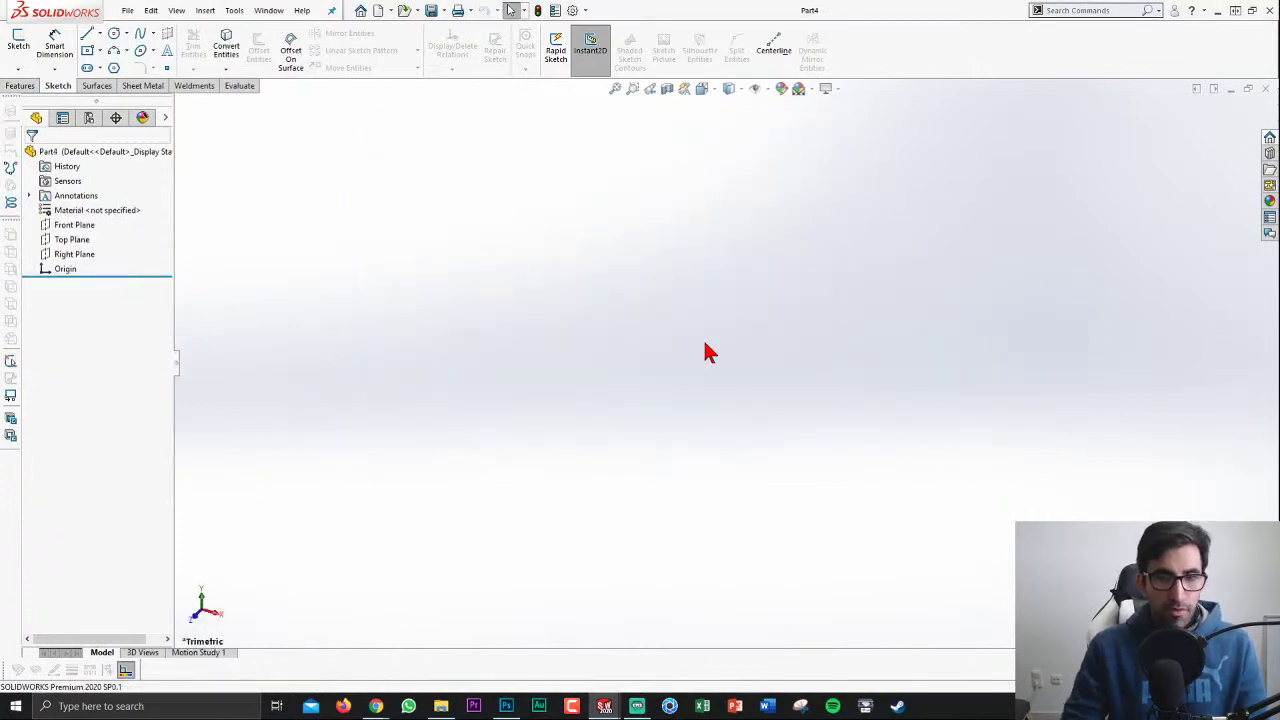
pyautogui.hotkey('ctrl', 'Tab')
pyautogui.press('r')
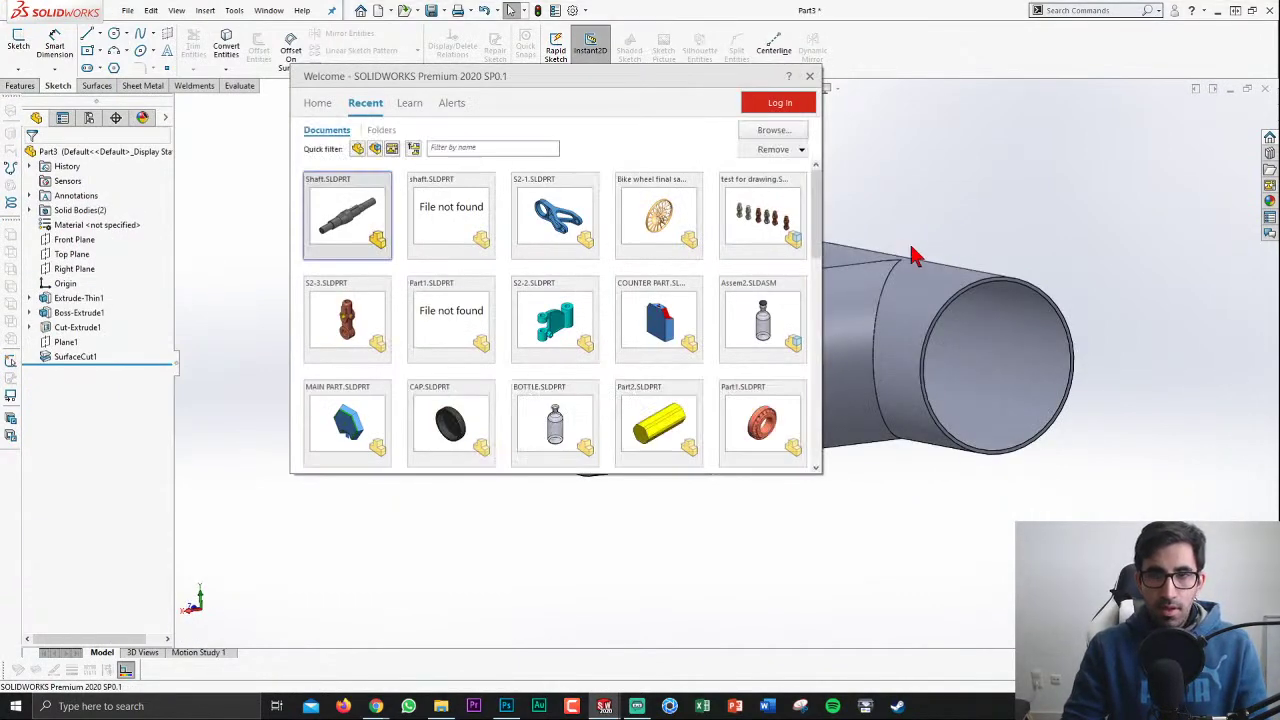
pyautogui.moveTo(659, 420)
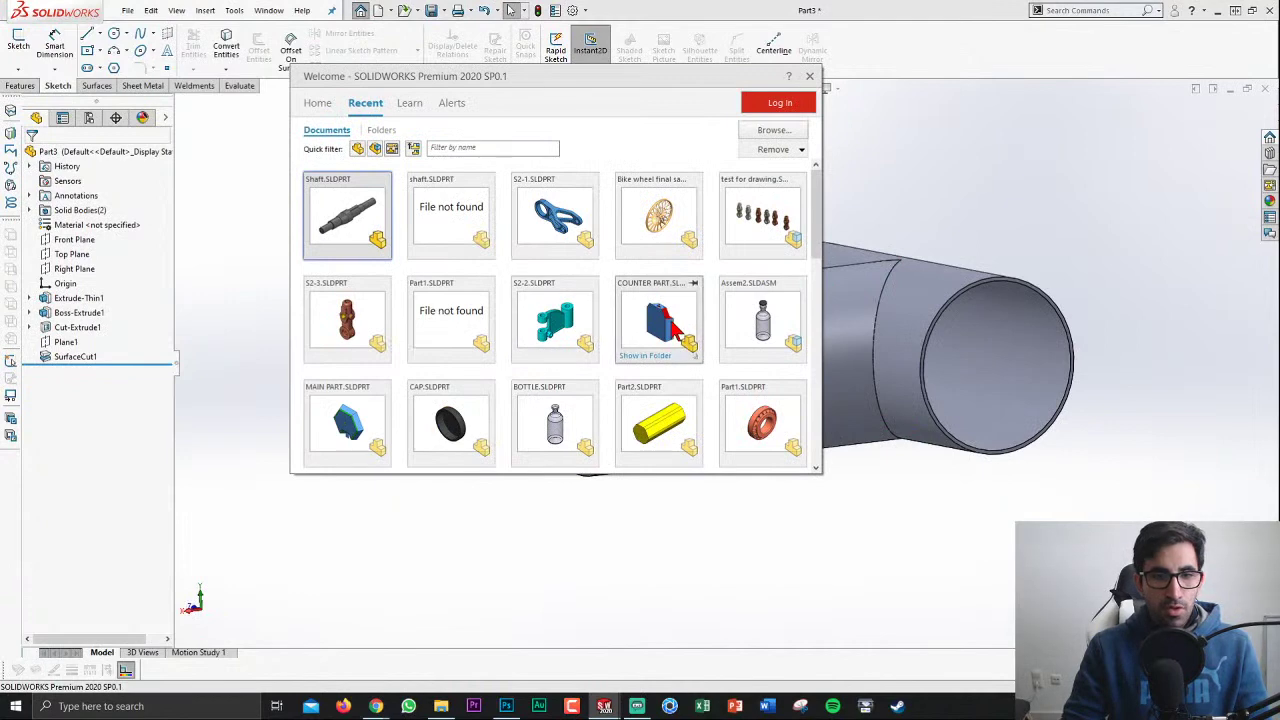
# Step: Open Part2.SLDPRT from recent documents and turn the yellow octagonal prism nearly horizontal
pyautogui.click(659, 422)
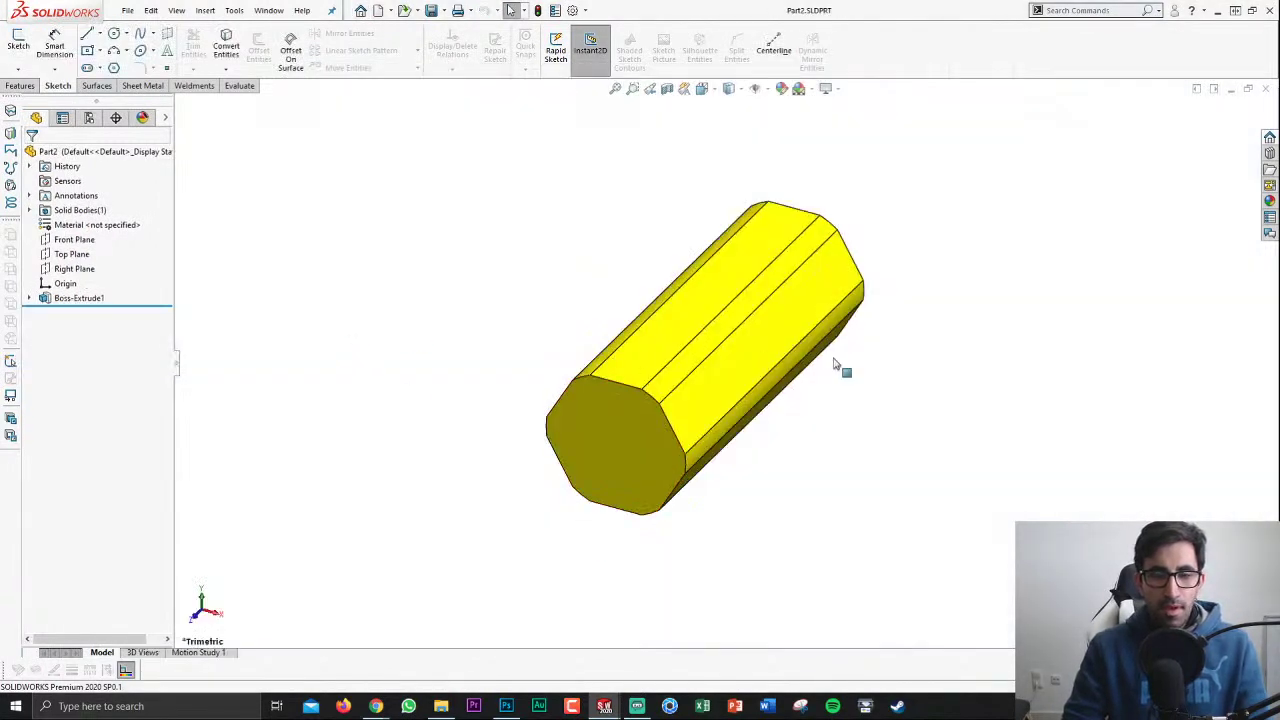
pyautogui.scroll(-3, 836, 364)
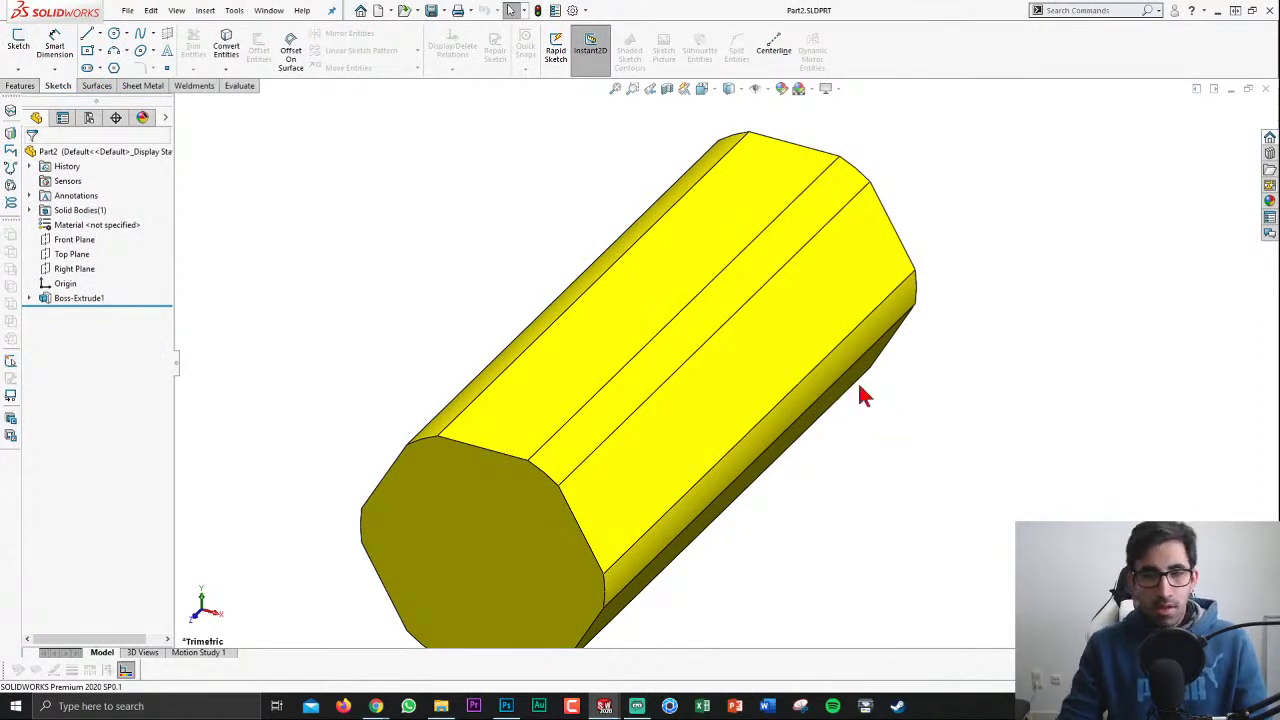
pyautogui.scroll(3, 720, 365)
pyautogui.moveTo(708, 486); pyautogui.dragTo(634, 457, button='middle')
pyautogui.scroll(-3, 620, 460)
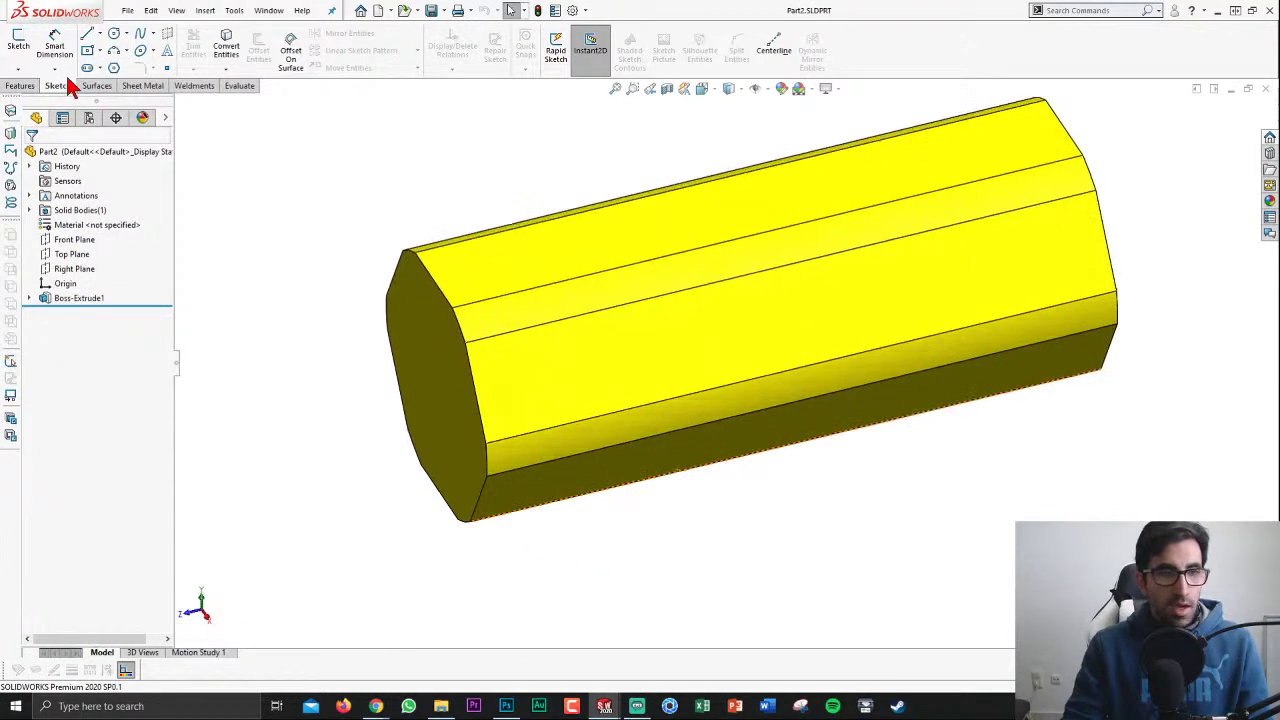
# Step: Start a 3D sketch, draw a first spline across the prism, then delete it
pyautogui.click(18, 68)
pyautogui.click(40, 108)
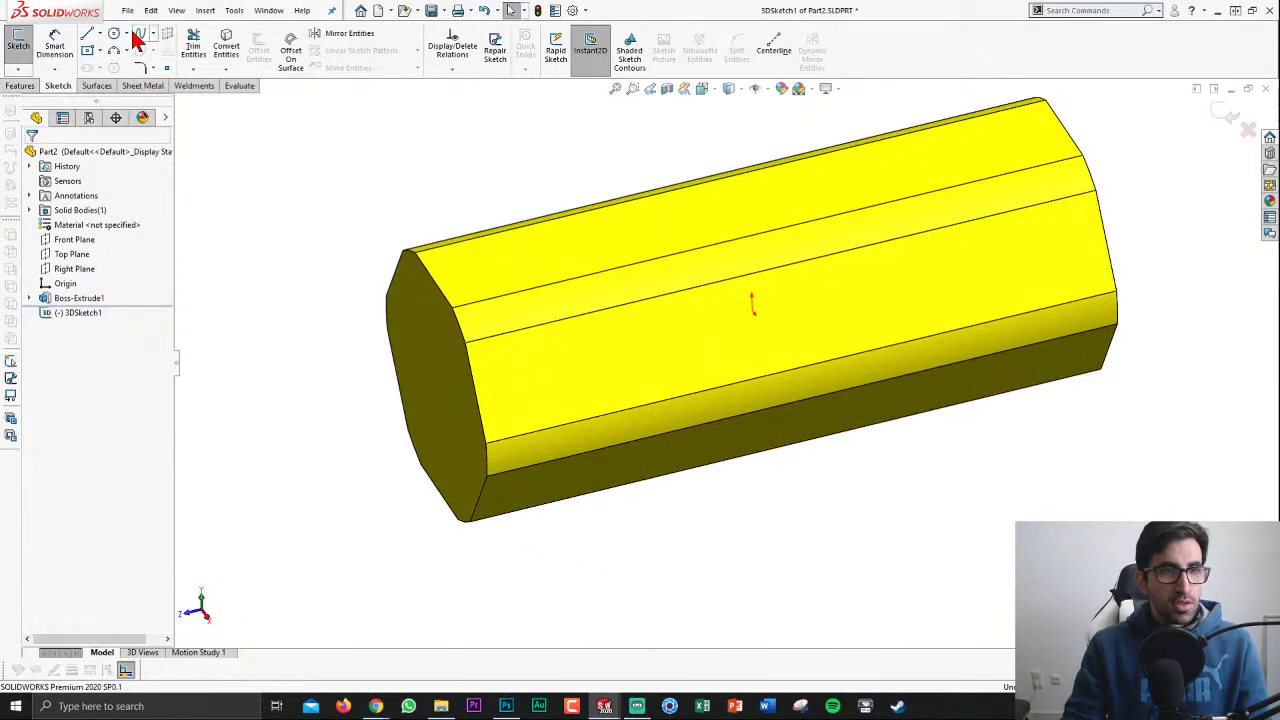
pyautogui.click(140, 36)
pyautogui.click(422, 371)
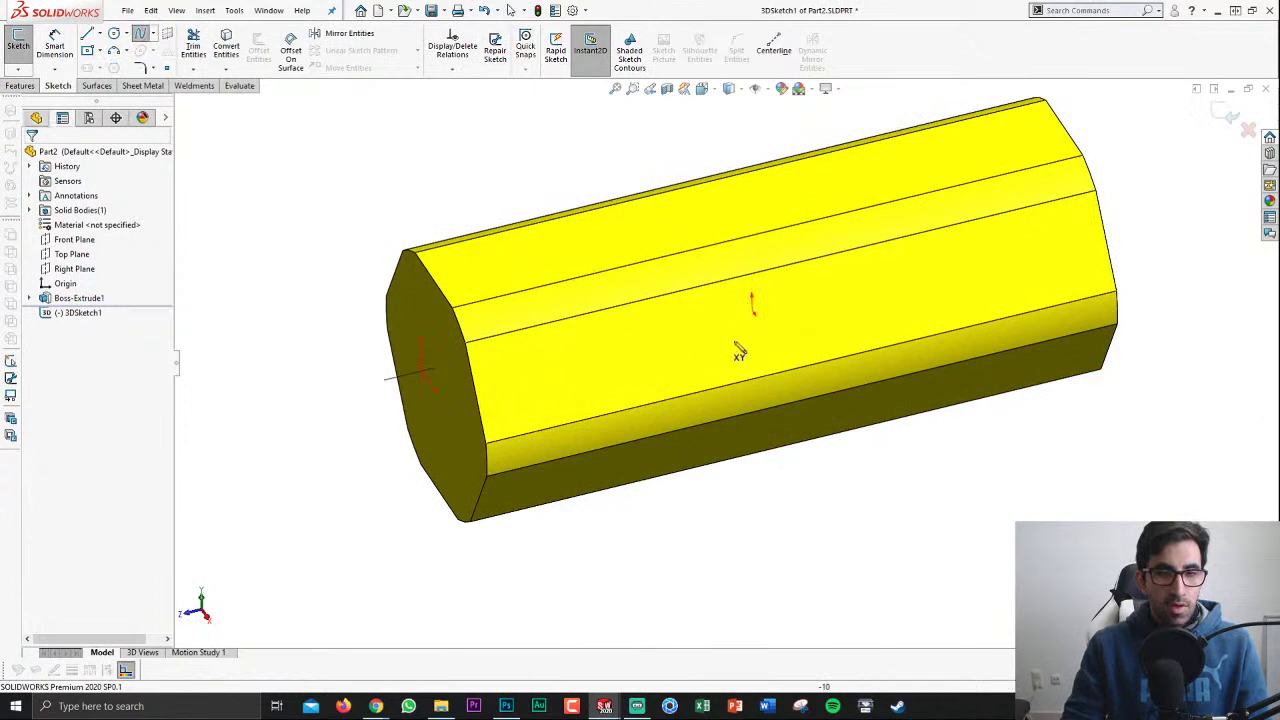
pyautogui.click(738, 345)
pyautogui.click(971, 194)
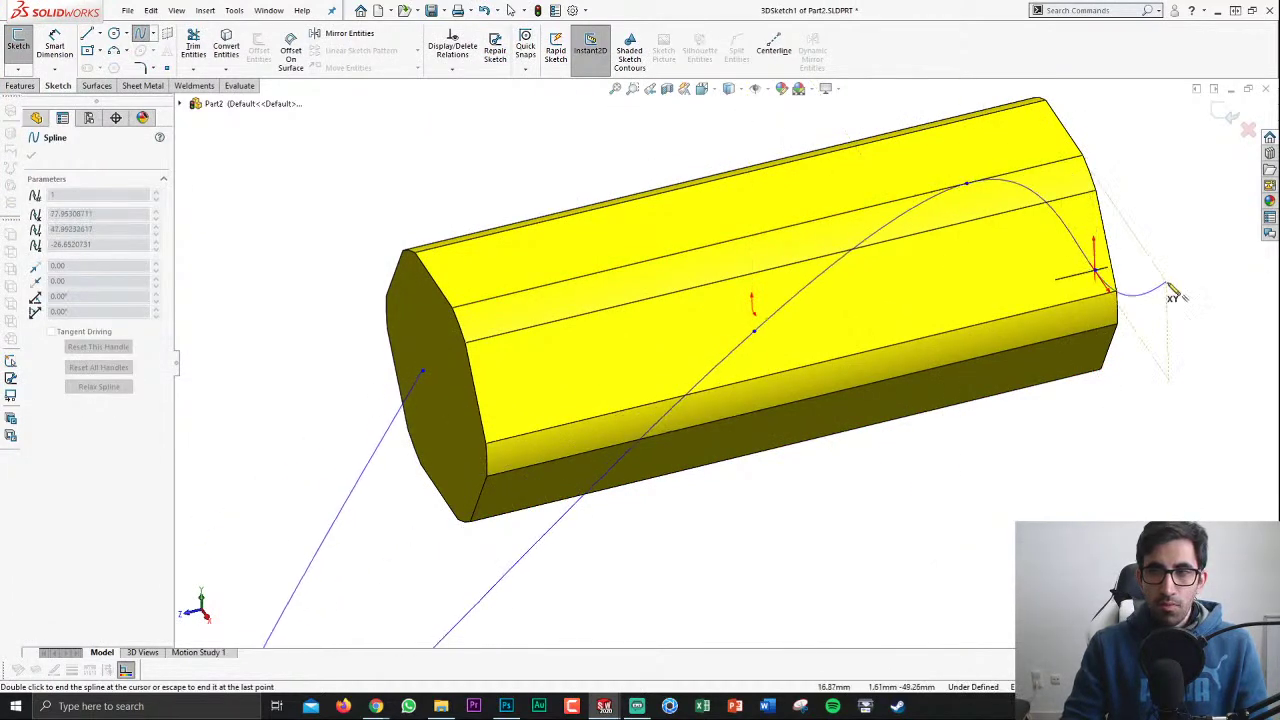
pyautogui.doubleClick(1094, 286)
pyautogui.moveTo(1094, 286)
pyautogui.mouseDown(button='middle')
pyautogui.moveTo(1083, 250)
pyautogui.moveTo(1094, 420)
pyautogui.mouseUp(button='middle')
pyautogui.press('f')
pyautogui.press('space')
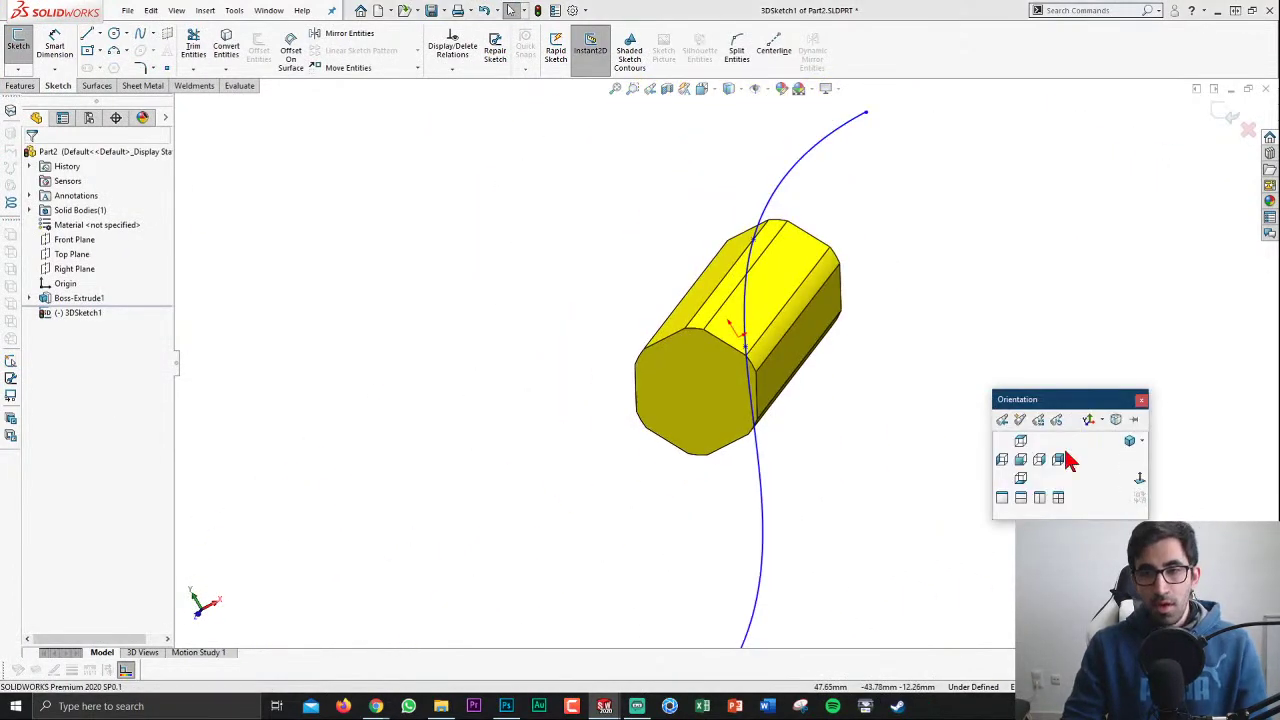
pyautogui.moveTo(1088, 128); pyautogui.dragTo(405, 645)
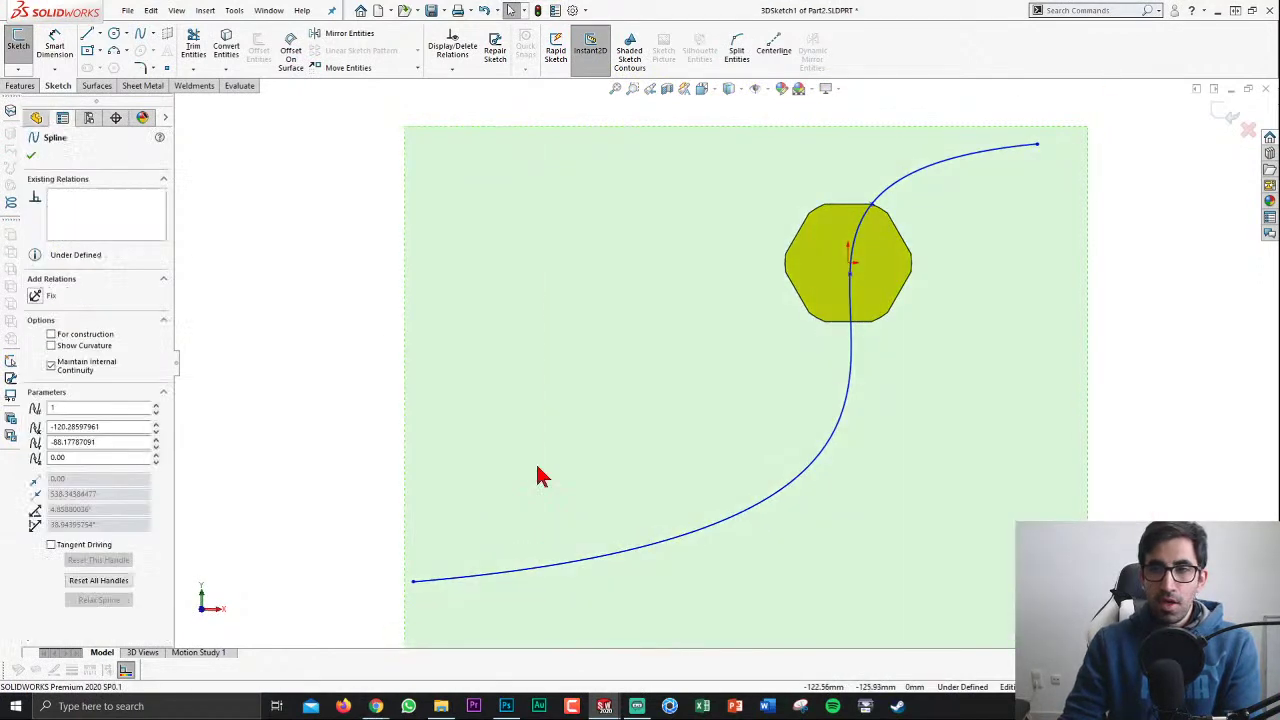
pyautogui.press('Delete')
# Step: Redraw a four-point spline through the prism in side view, reshape its ends, and exit the sketch
pyautogui.hotkey('ctrl', '4')
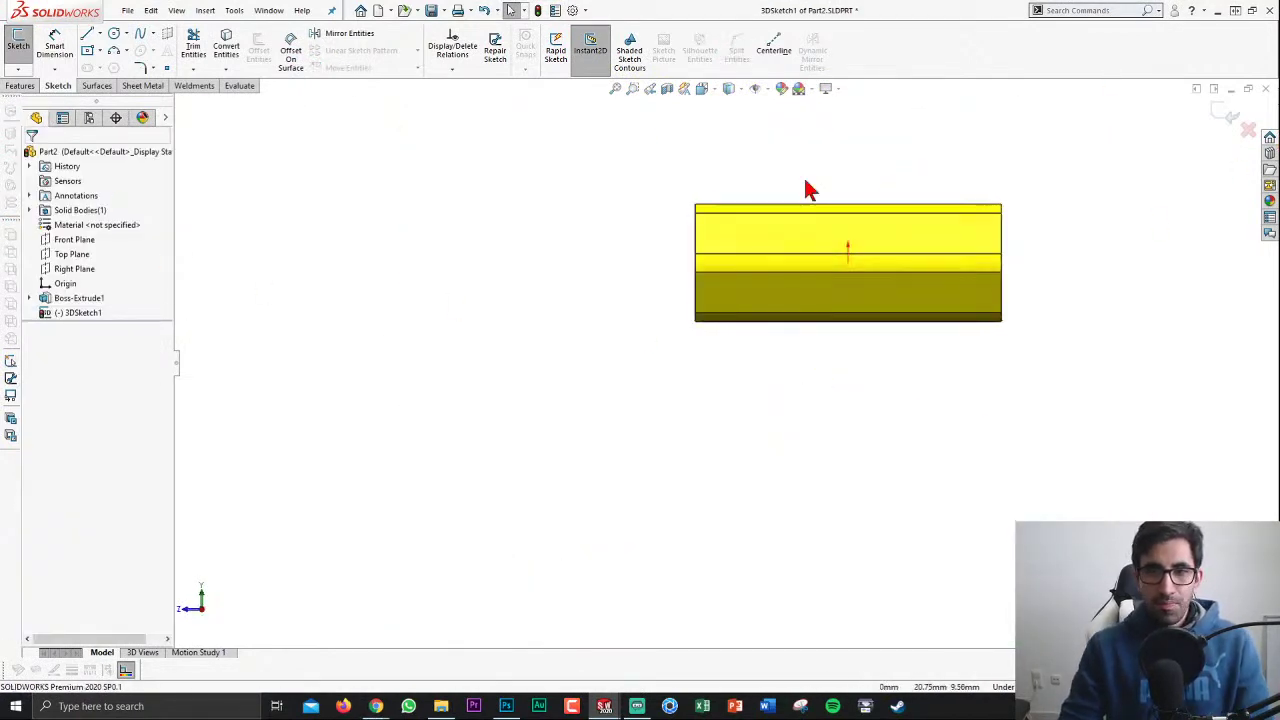
pyautogui.click(140, 33)
pyautogui.click(614, 268)
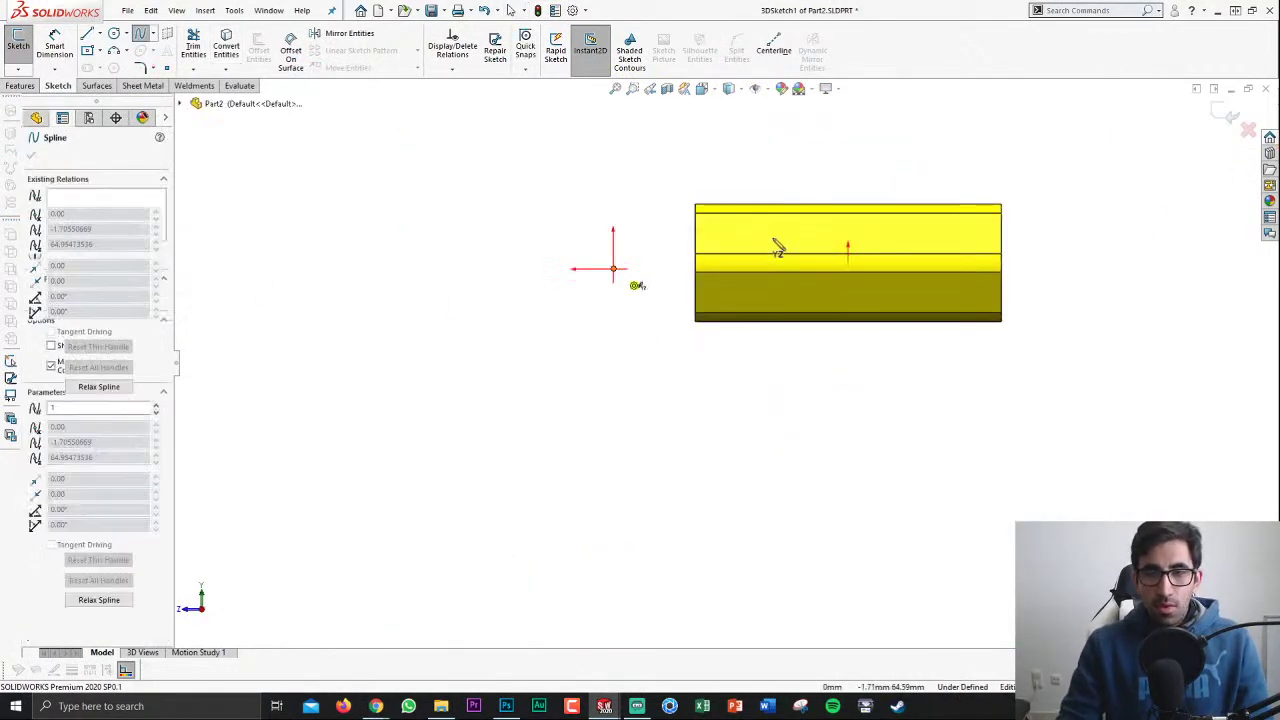
pyautogui.click(775, 228)
pyautogui.click(975, 289)
pyautogui.doubleClick(1072, 274)
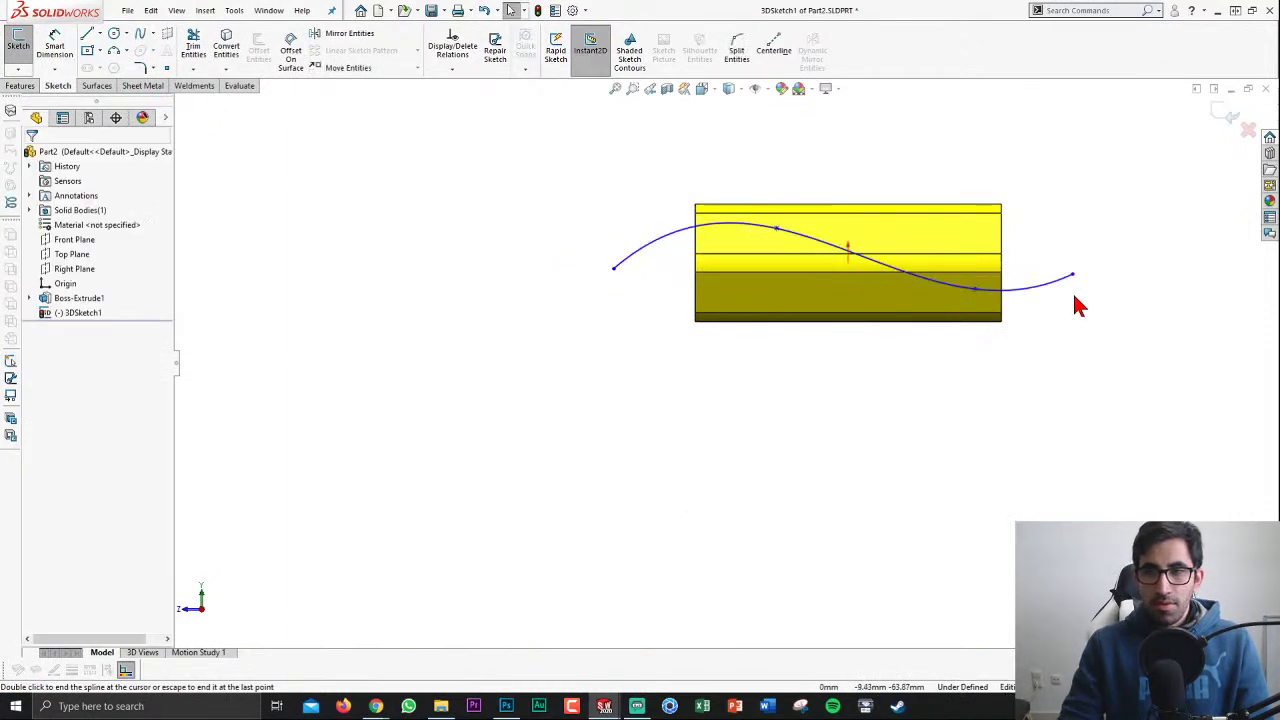
pyautogui.hotkey('ctrl', '1')
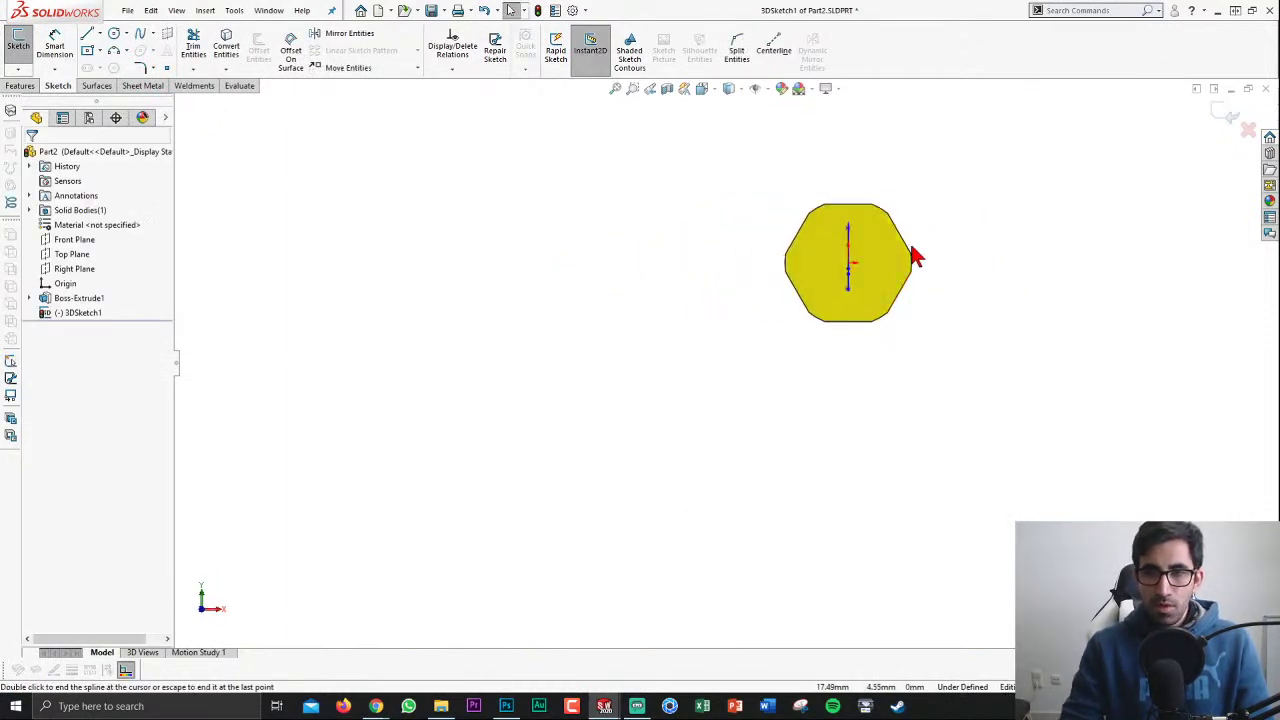
pyautogui.press('f')
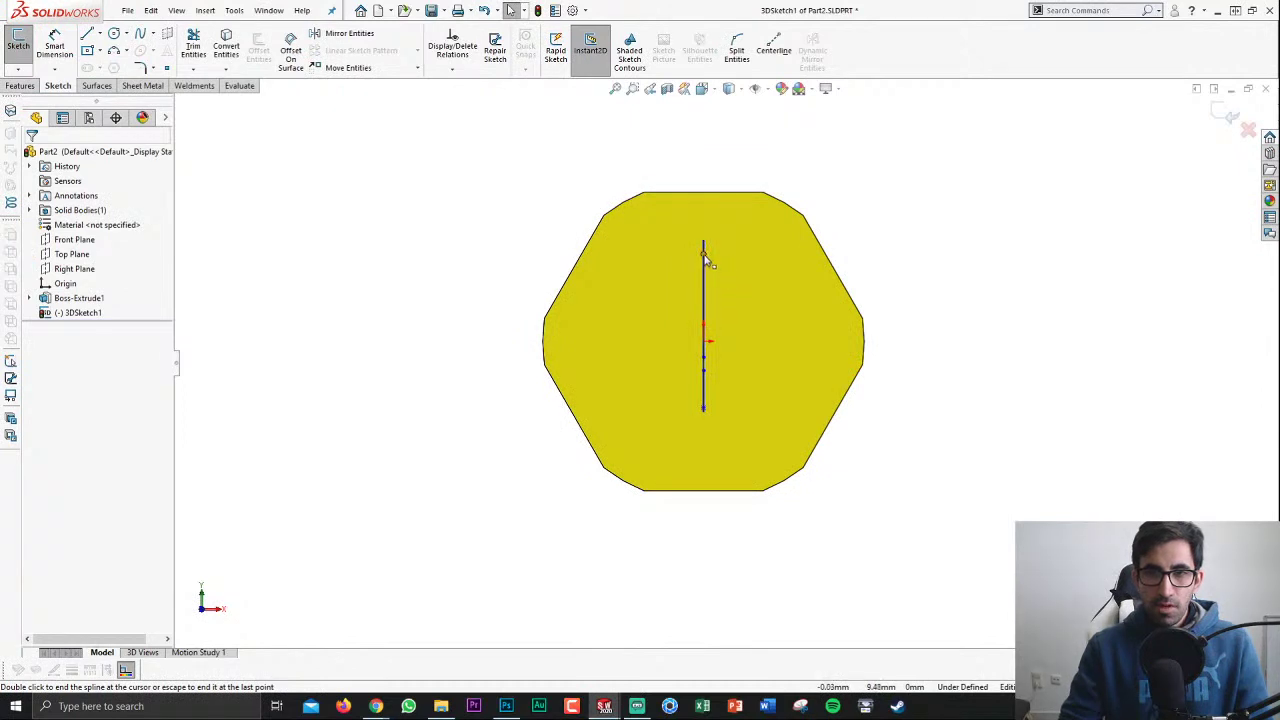
pyautogui.moveTo(706, 256); pyautogui.dragTo(766, 276)
pyautogui.moveTo(703, 405); pyautogui.dragTo(632, 390)
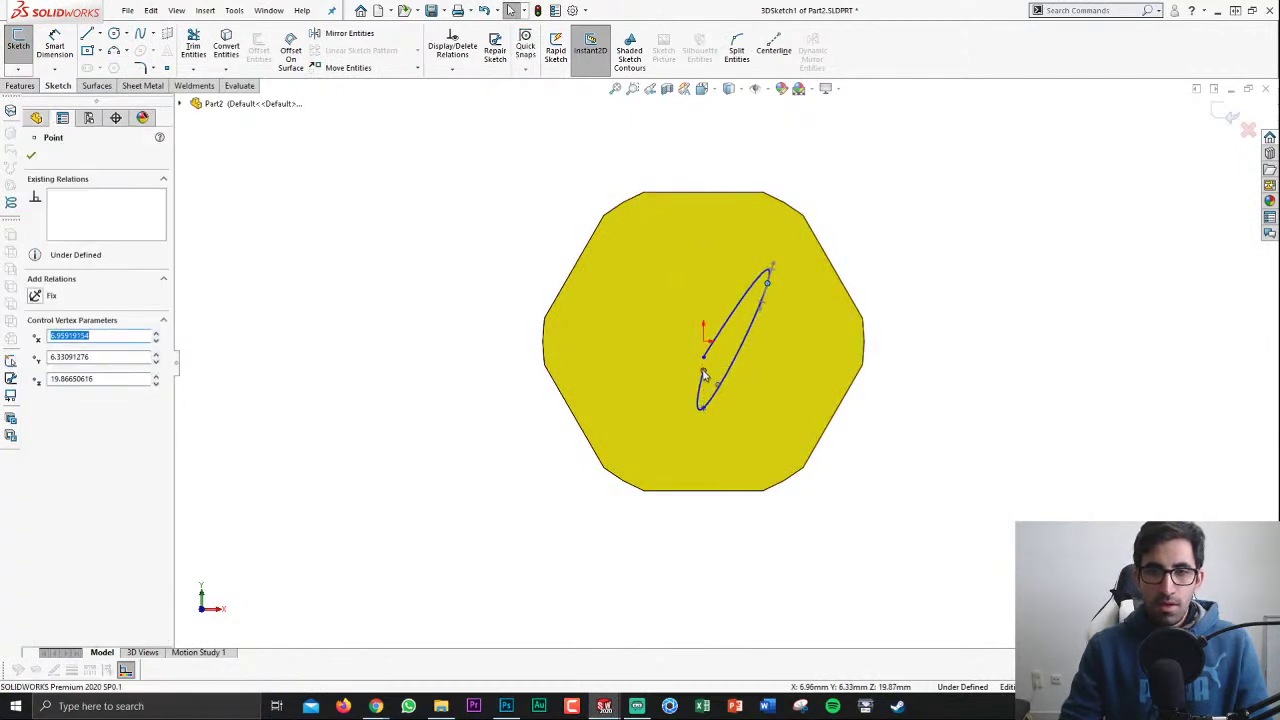
pyautogui.moveTo(966, 358)
pyautogui.mouseDown(button='middle')
pyautogui.moveTo(845, 458)
pyautogui.moveTo(940, 374)
pyautogui.mouseUp(button='middle')
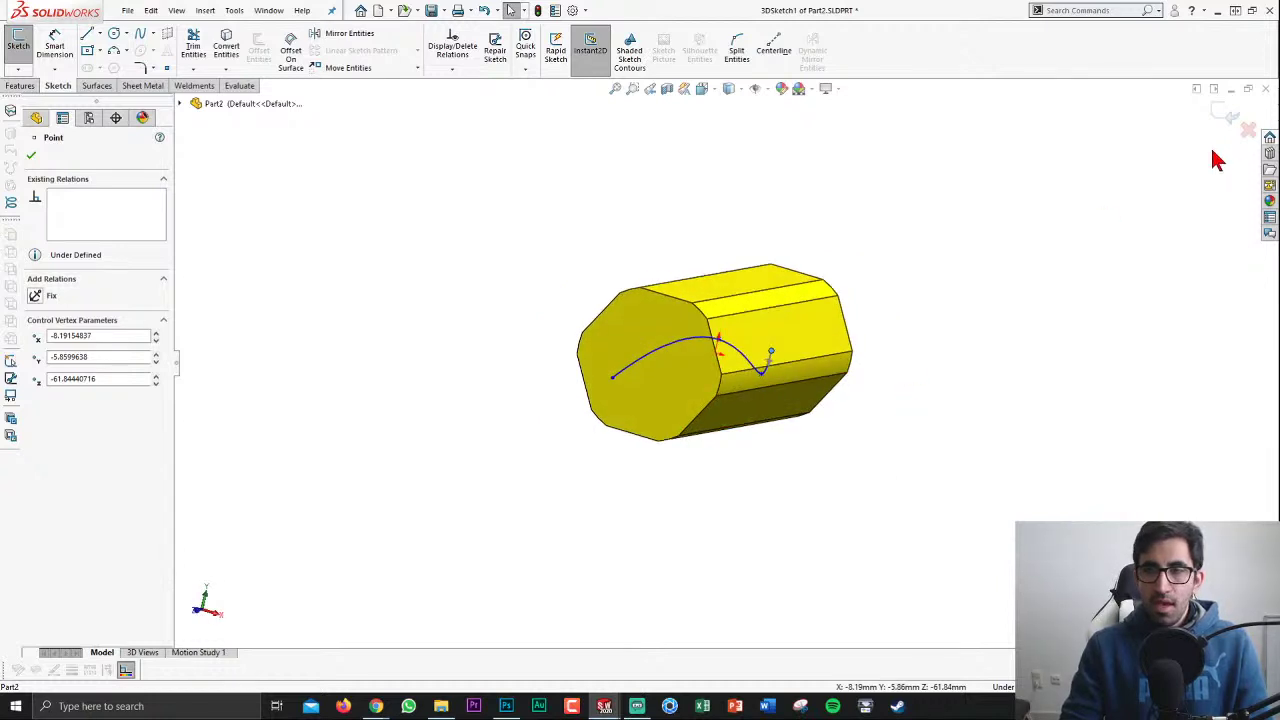
pyautogui.click(1230, 114)
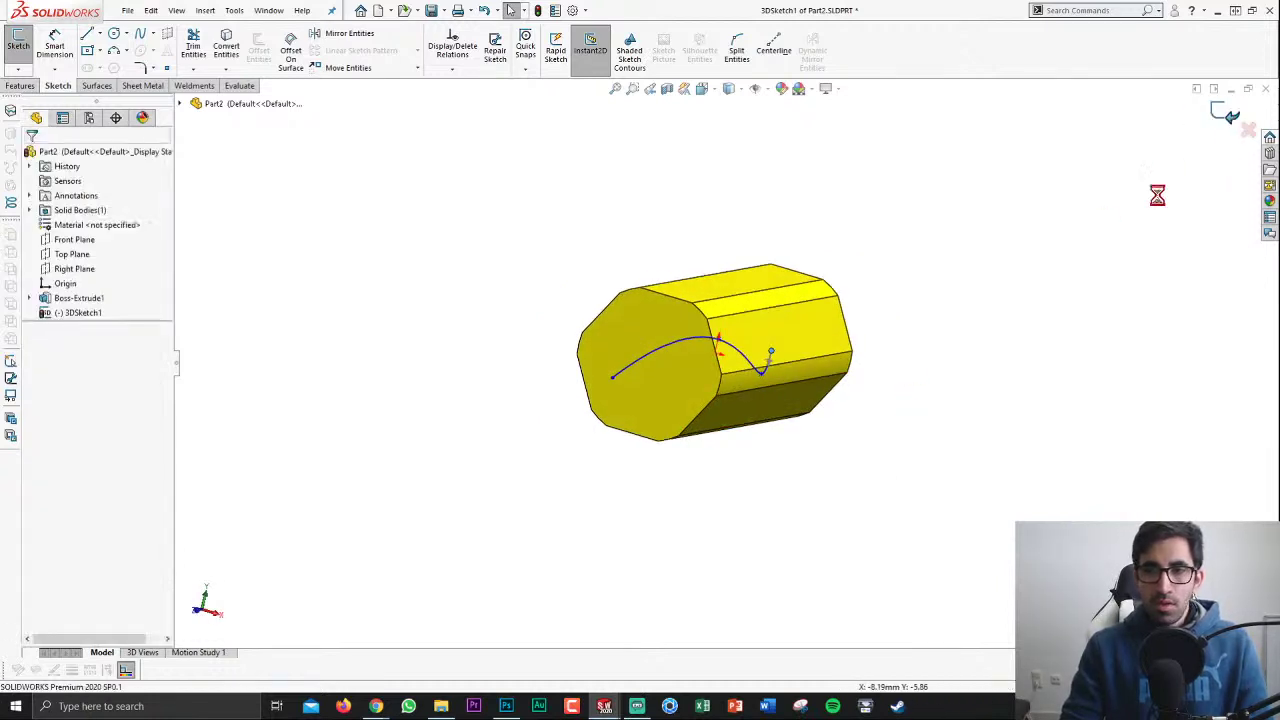
# Step: Create a Swept Cut with a 1.00mm Circular Profile along the 3DSketch1 spline
pyautogui.click(22, 86)
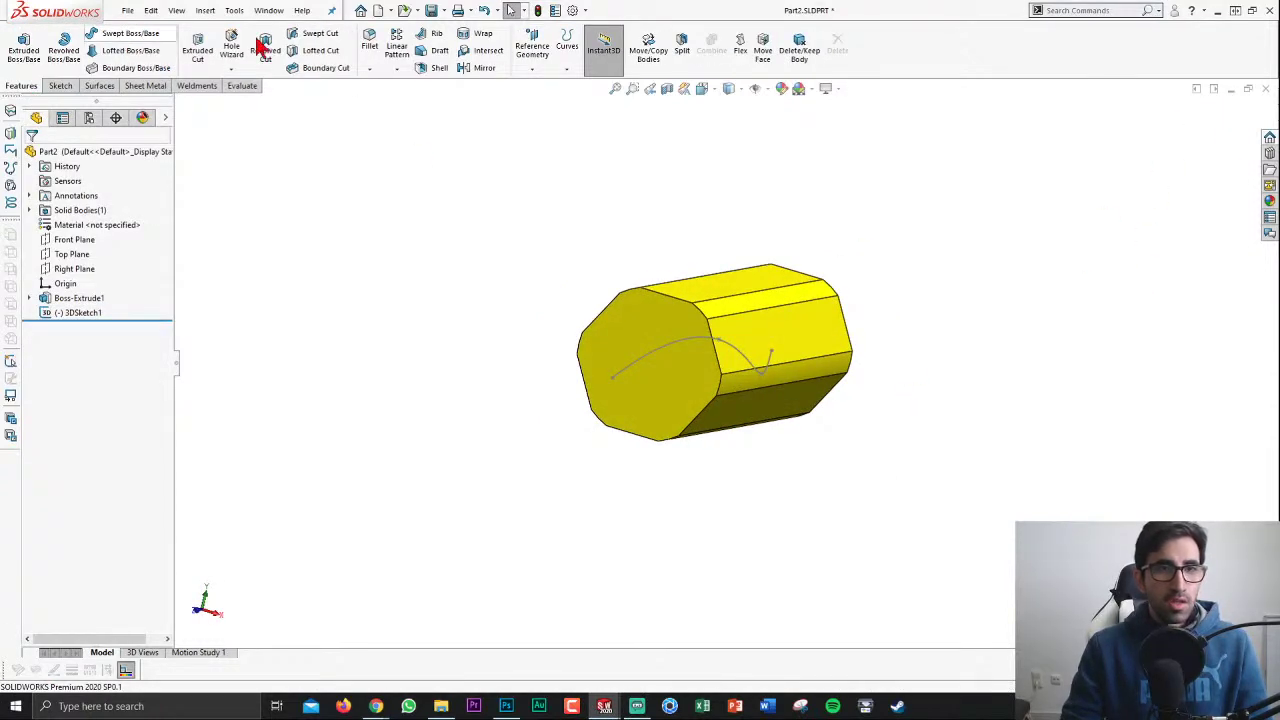
pyautogui.click(318, 34)
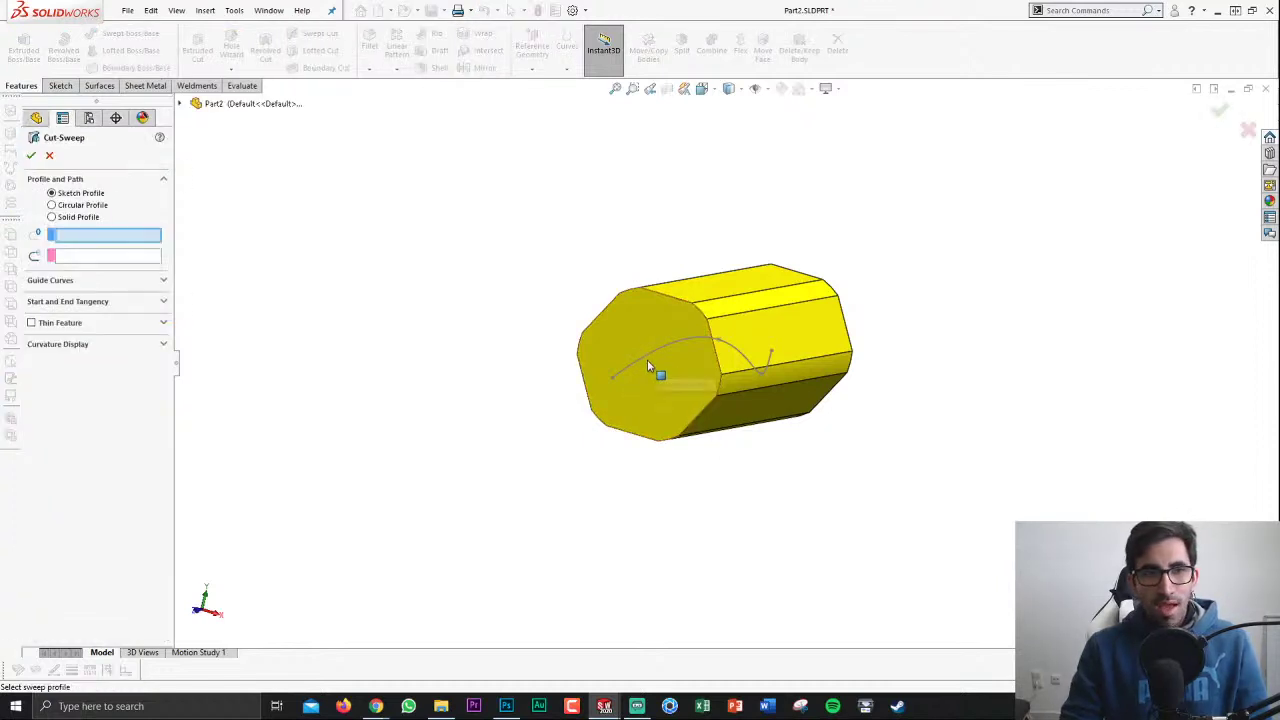
pyautogui.moveTo(647, 366); pyautogui.dragTo(711, 443, button='middle')
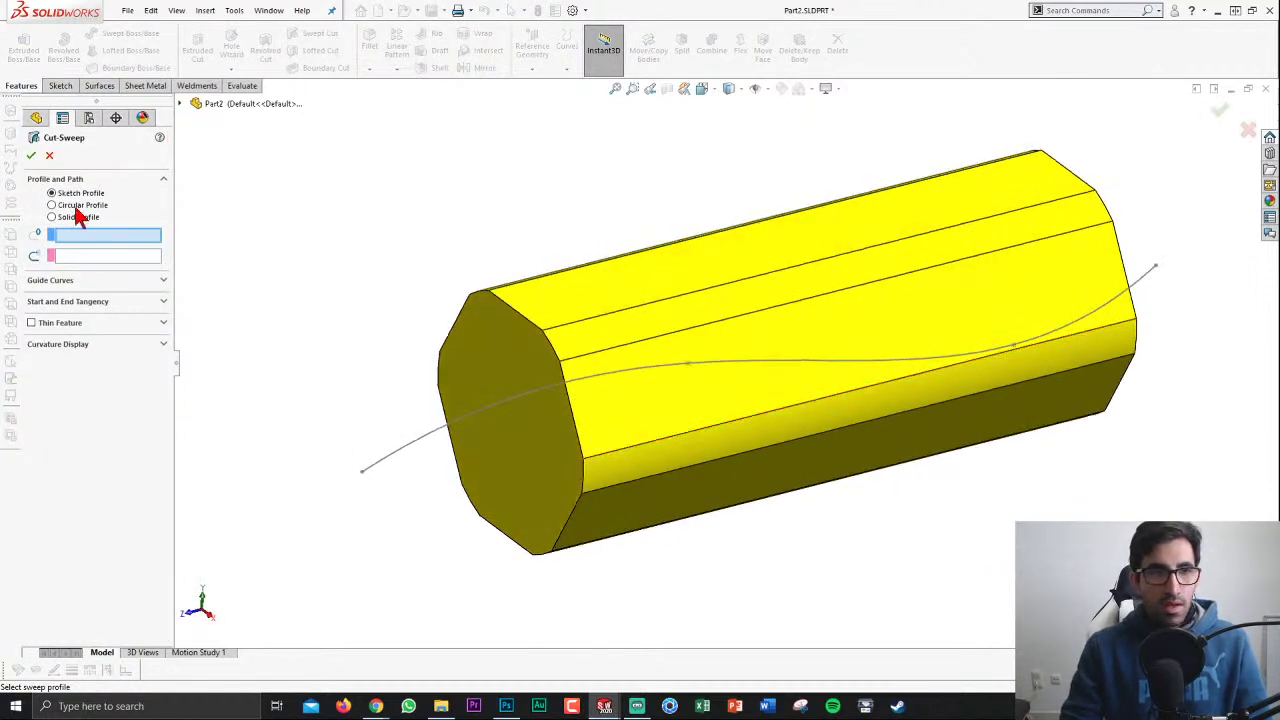
pyautogui.click(93, 206)
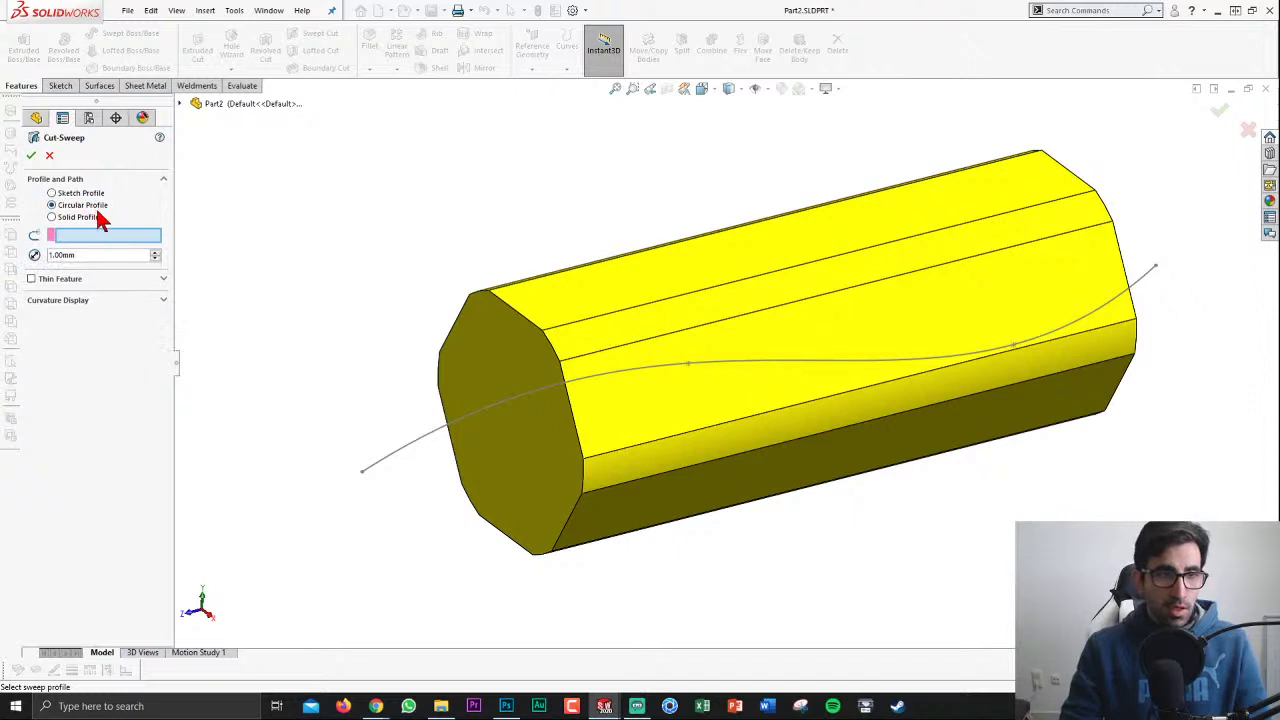
pyautogui.click(400, 450)
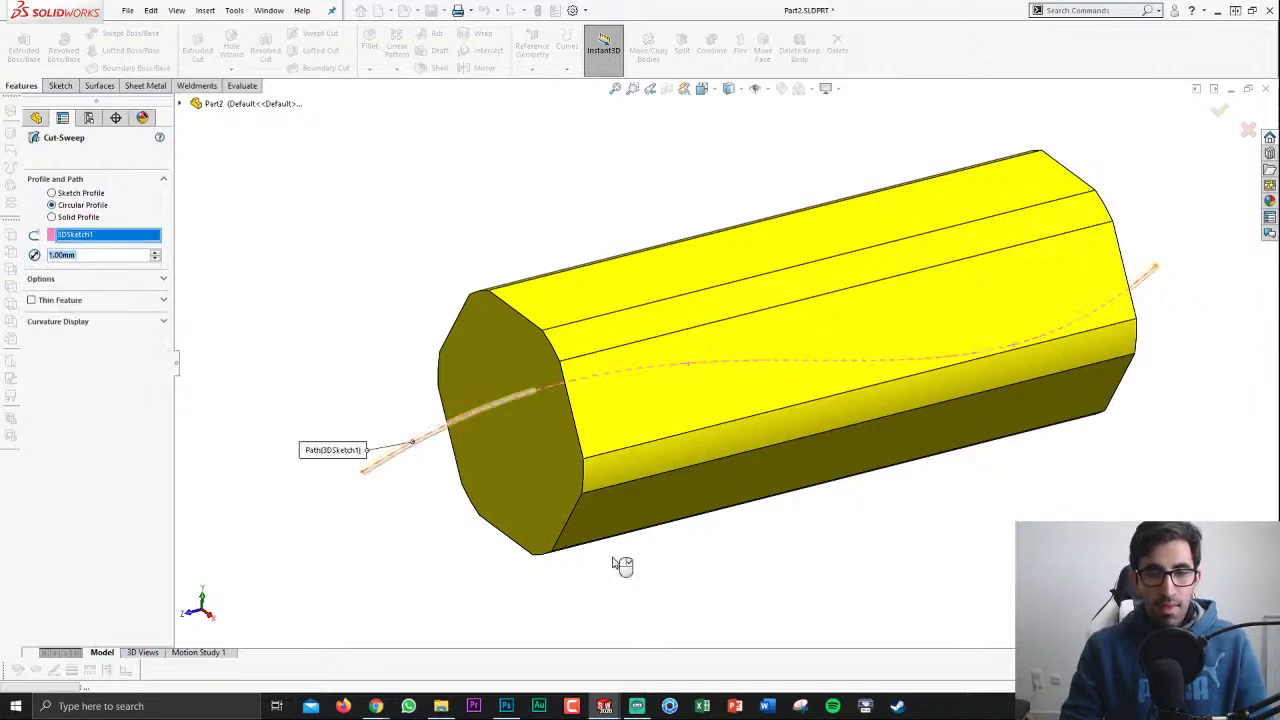
pyautogui.press('Return')
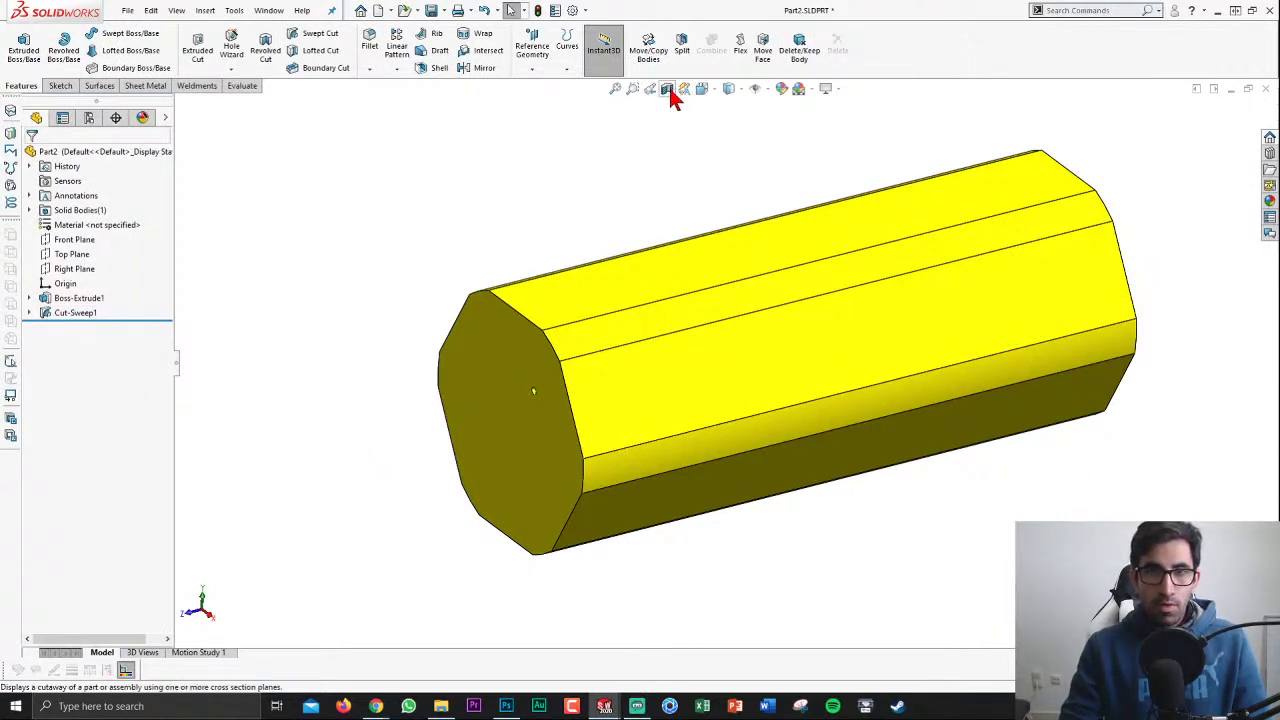
pyautogui.click(667, 90)
pyautogui.click(672, 92)
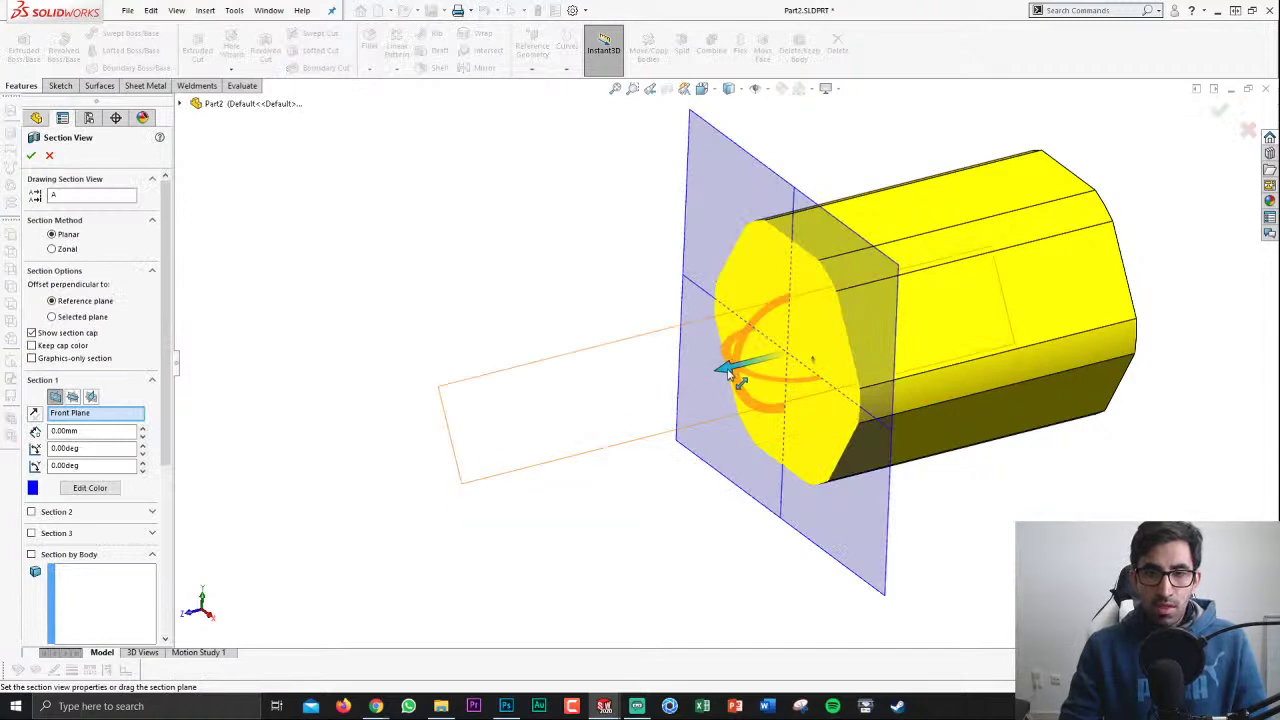
pyautogui.moveTo(728, 370)
pyautogui.mouseDown()
pyautogui.moveTo(1000, 298)
pyautogui.moveTo(1014, 408)
pyautogui.mouseUp()
pyautogui.scroll(-5, 1014, 408)
pyautogui.scroll(3, 1034, 337)
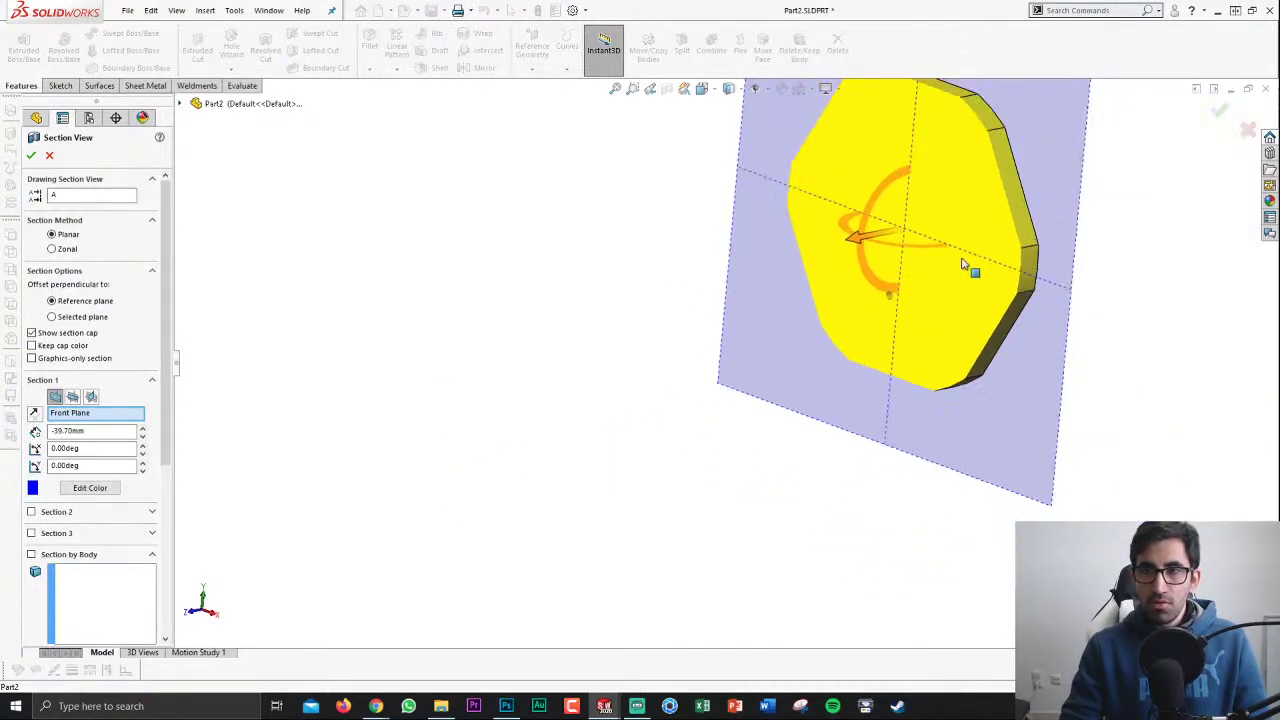
pyautogui.moveTo(855, 240)
pyautogui.mouseDown()
pyautogui.moveTo(771, 268)
pyautogui.moveTo(483, 289)
pyautogui.moveTo(320, 323)
pyautogui.moveTo(251, 357)
pyautogui.moveTo(433, 305)
pyautogui.moveTo(825, 243)
pyautogui.mouseUp()
pyautogui.press('Escape')
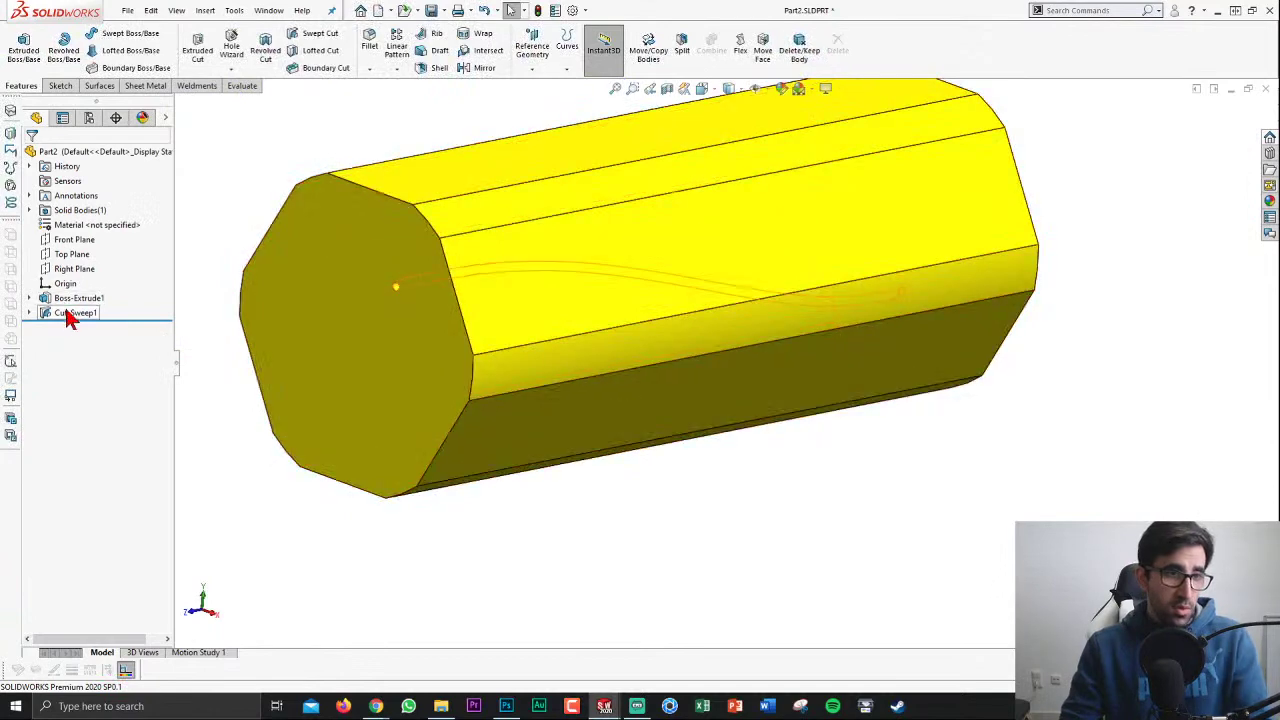
# Step: Undo the swept cut and sketch a small hexagon on the Front Plane at the spline's end
pyautogui.hotkey('ctrl', 'z')
pyautogui.press('f')
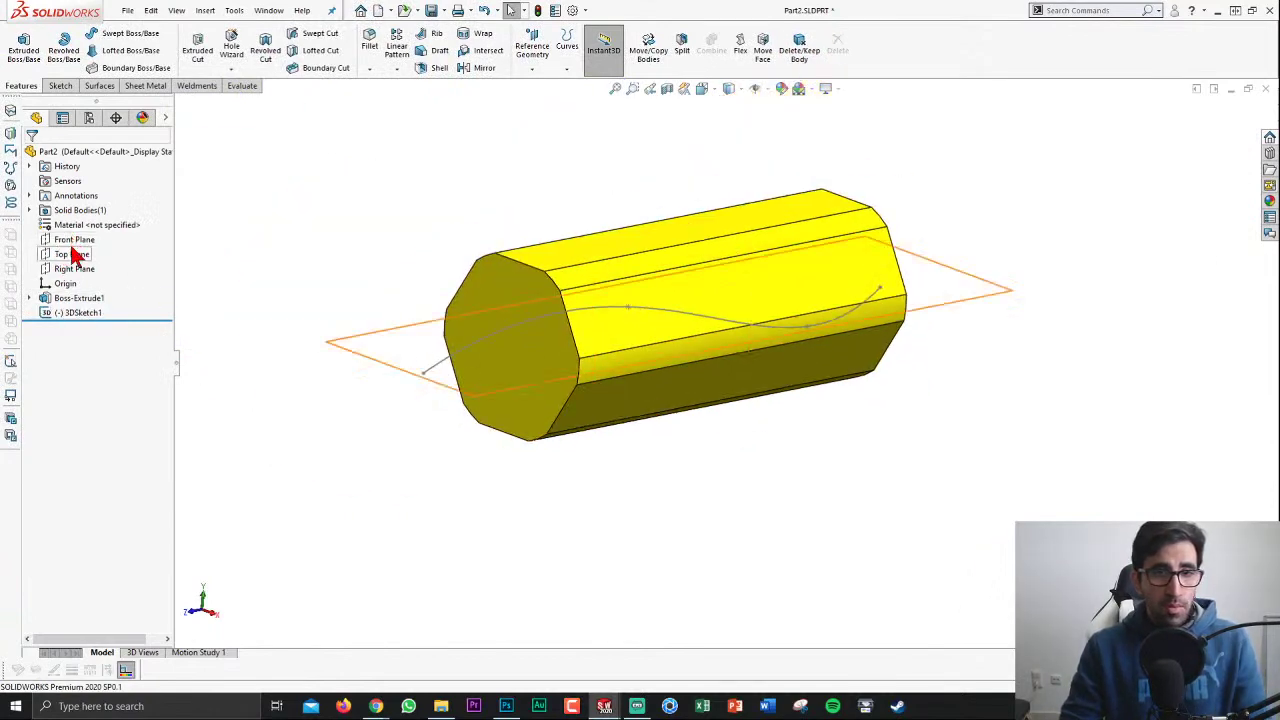
pyautogui.click(74, 240)
pyautogui.click(92, 218)
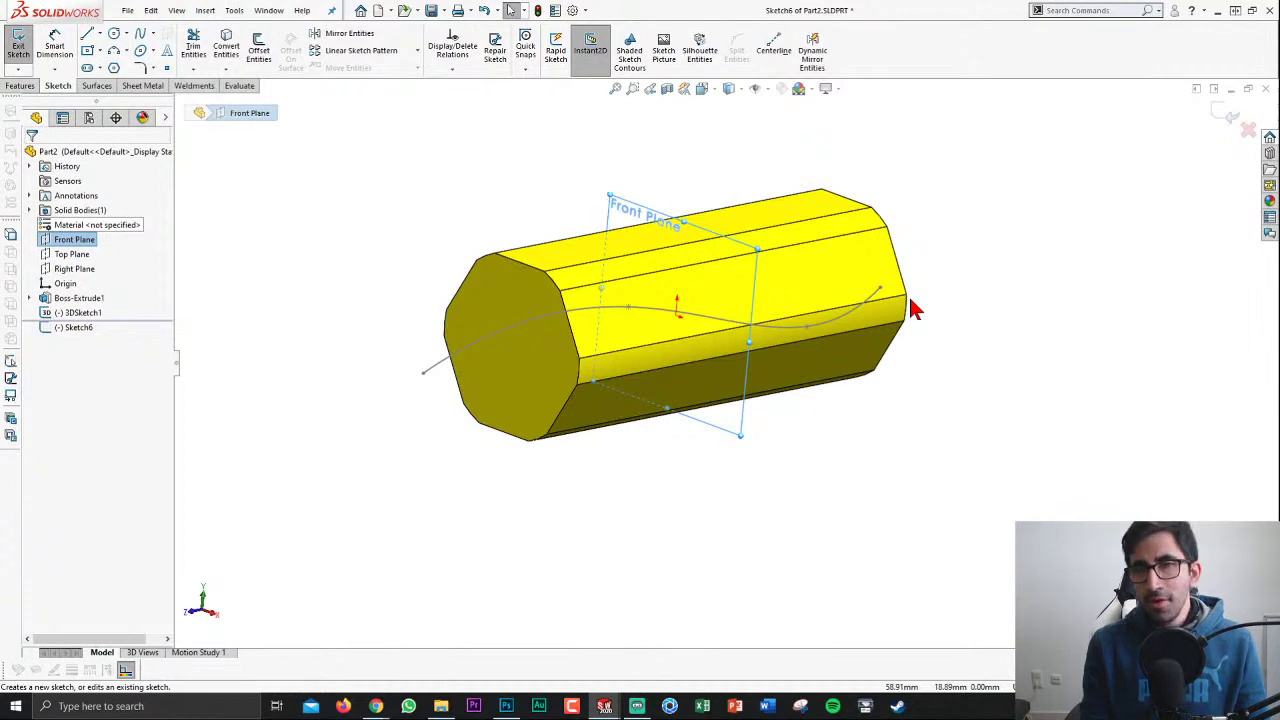
pyautogui.press('space')
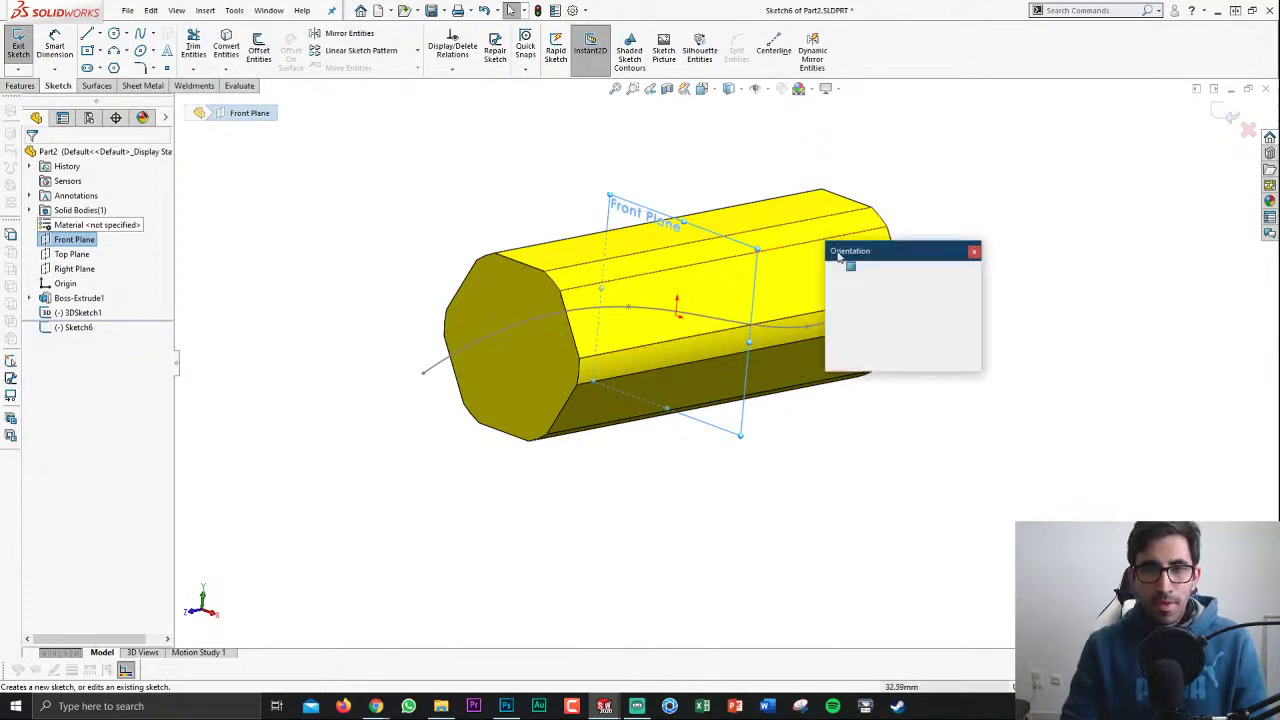
pyautogui.click(972, 332)
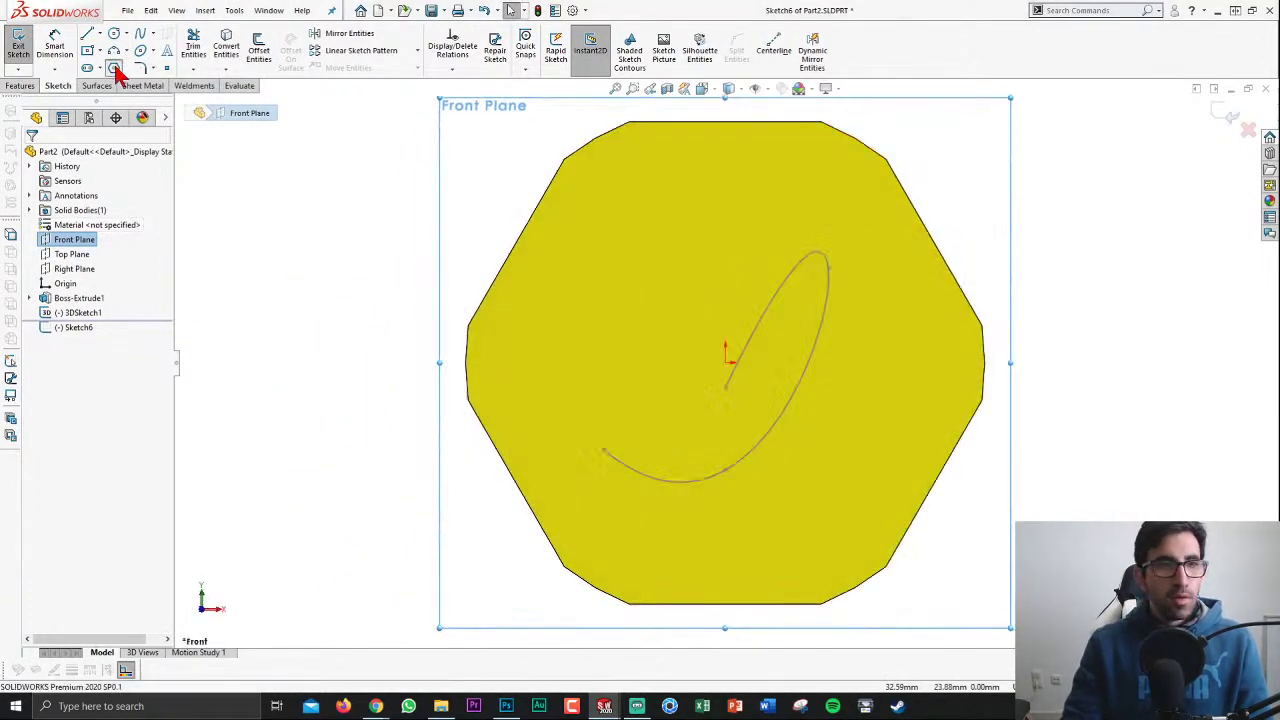
pyautogui.click(113, 68)
pyautogui.moveTo(828, 268); pyautogui.dragTo(843, 290)
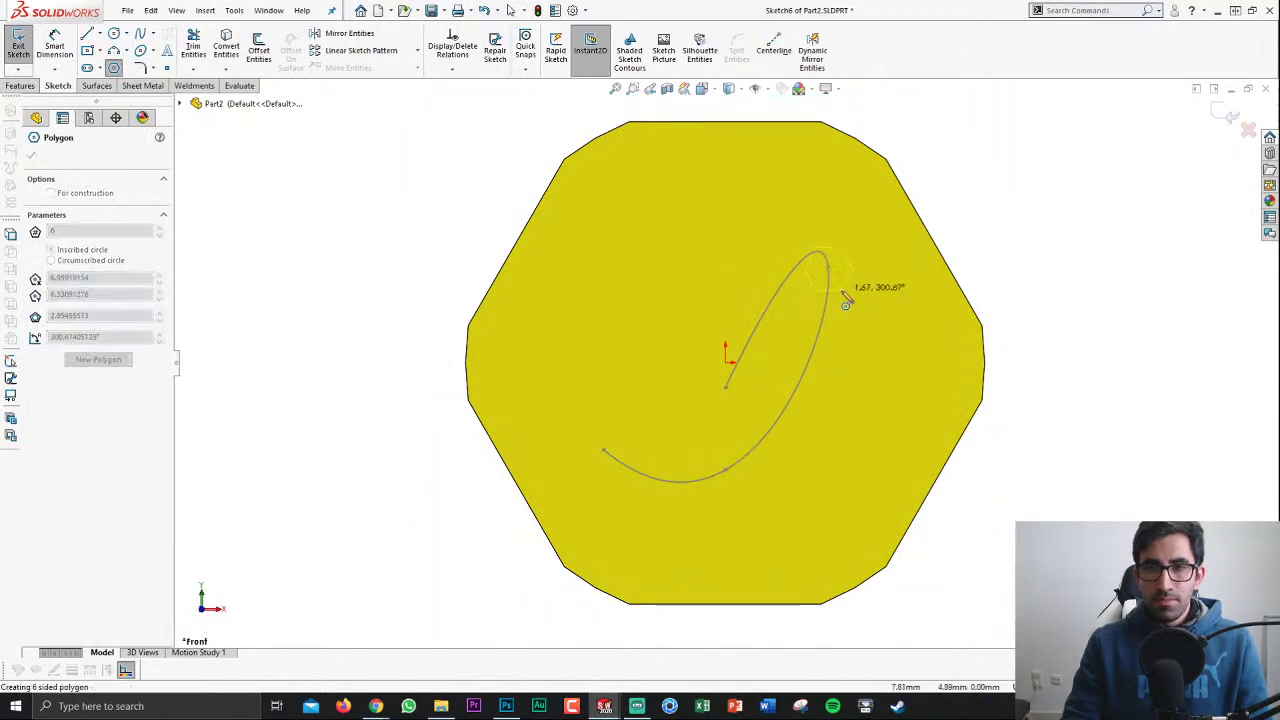
pyautogui.press('Escape')
pyautogui.click(1222, 110)
# Step: Reopen the hexagon sketch, add a Pierce between its centre and the spline, and delete the conflicting relation
pyautogui.moveTo(1060, 211); pyautogui.dragTo(854, 354, button='middle')
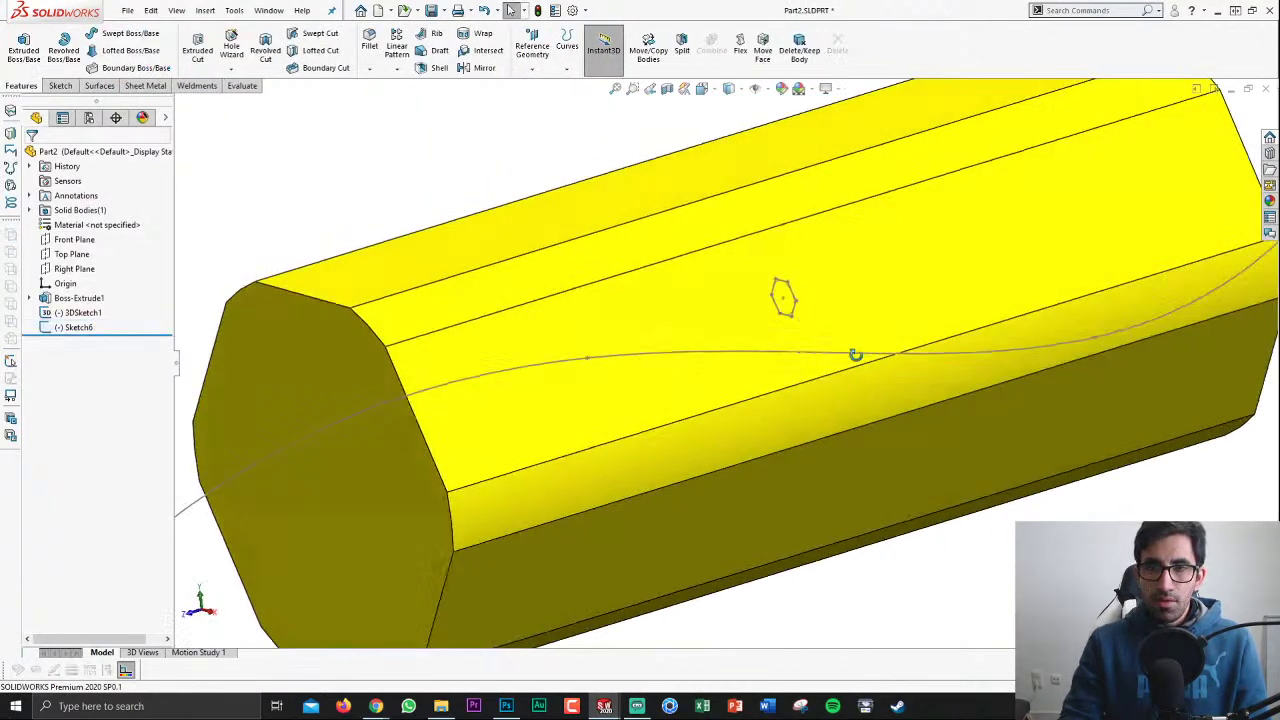
pyautogui.scroll(-3, 731, 400)
pyautogui.scroll(3, 750, 330)
pyautogui.moveTo(755, 330)
pyautogui.mouseDown(button='middle')
pyautogui.moveTo(840, 168)
pyautogui.moveTo(740, 330)
pyautogui.mouseUp(button='middle')
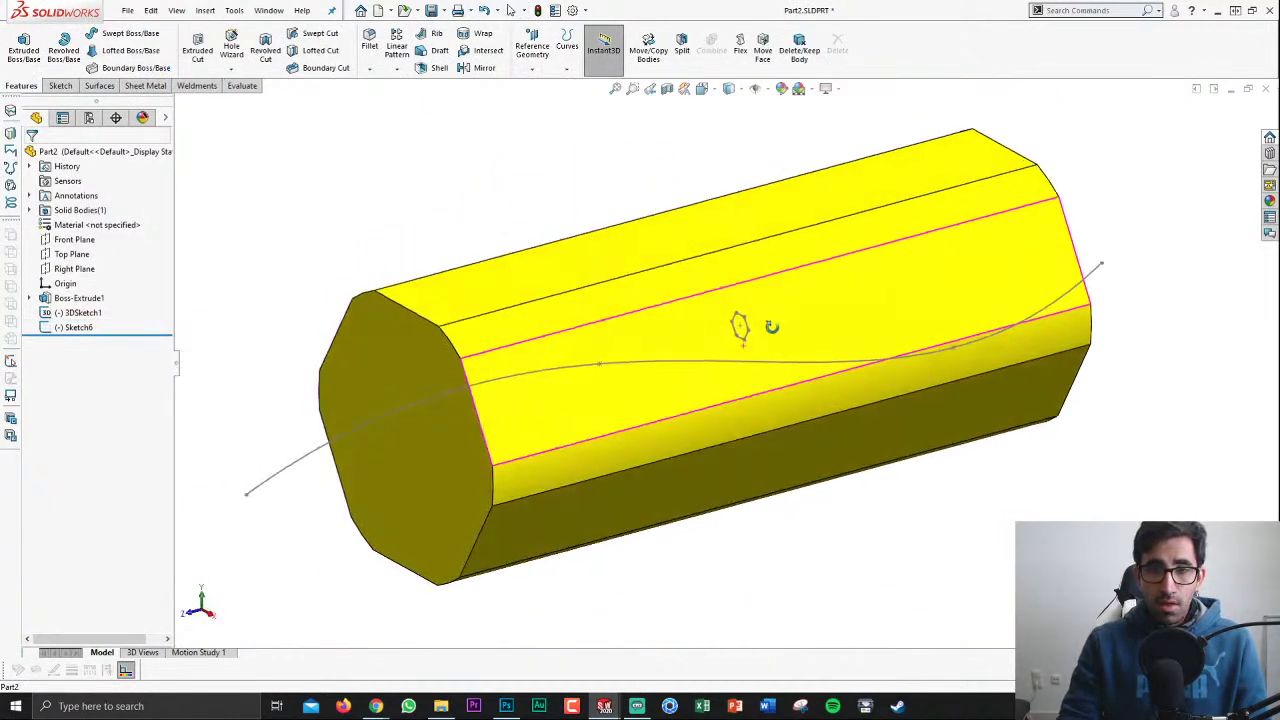
pyautogui.doubleClick(743, 326)
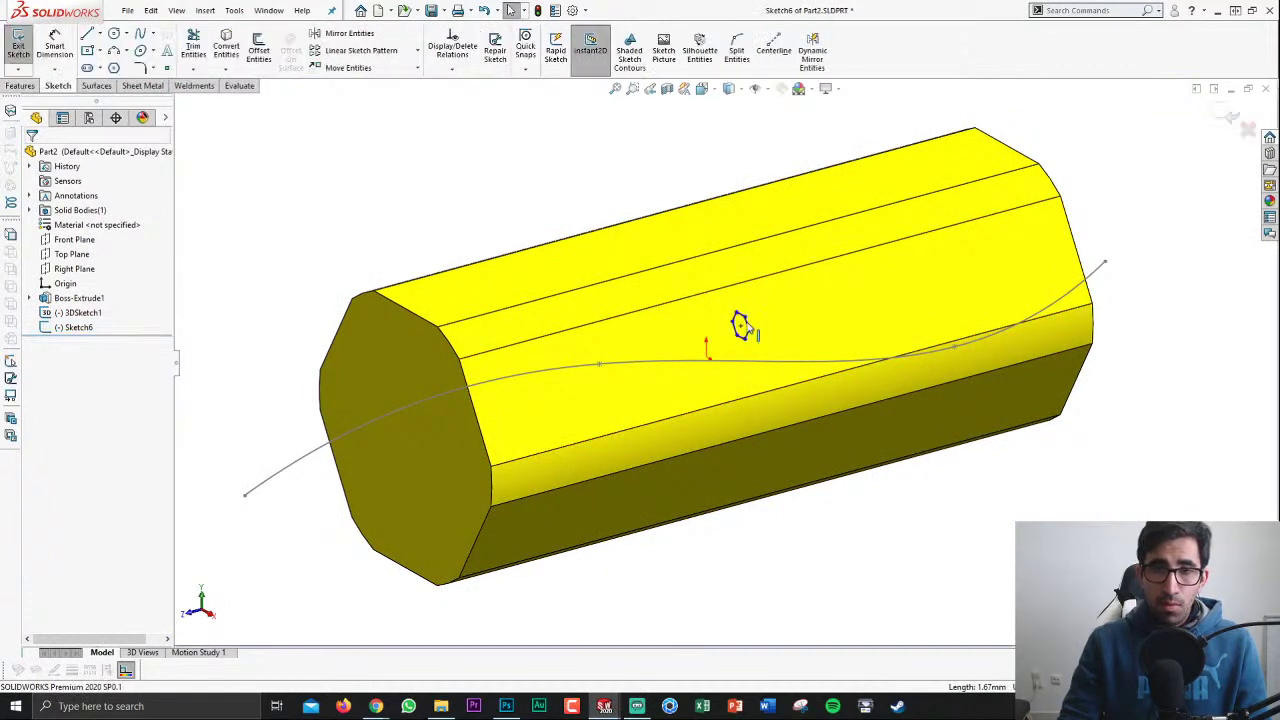
pyautogui.click(740, 325)
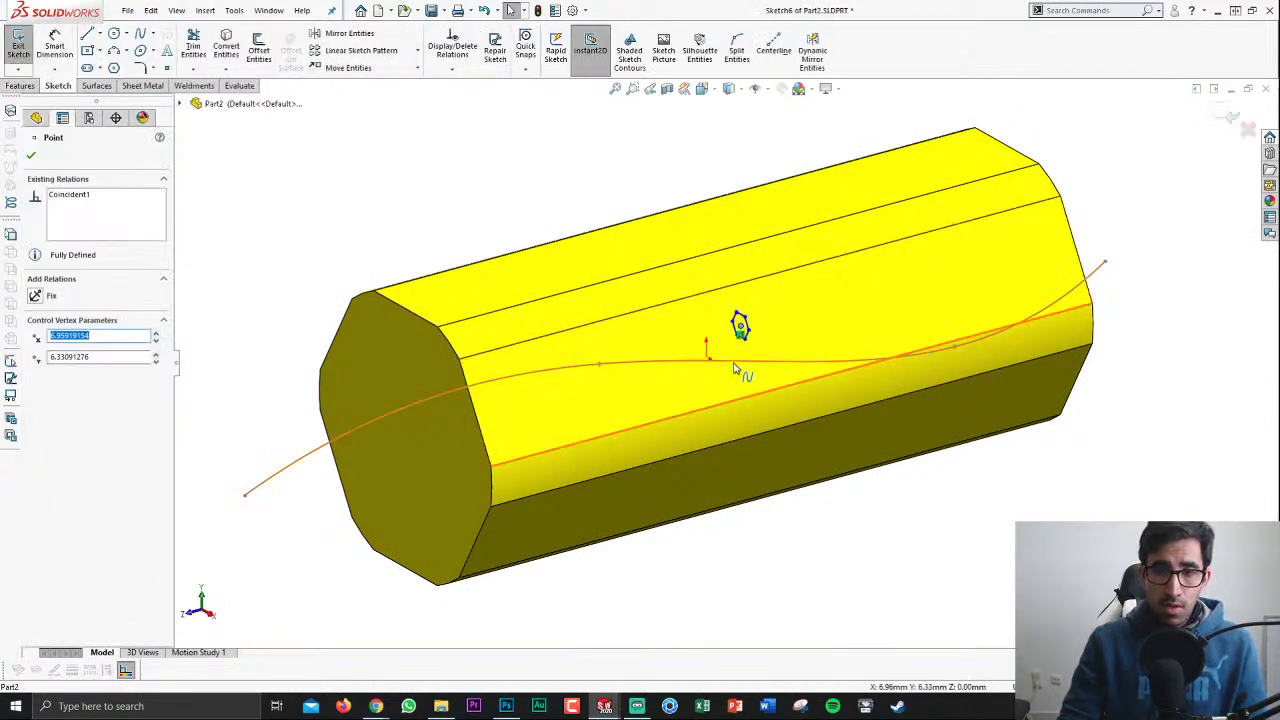
pyautogui.keyDown('ctrl'); pyautogui.click(736, 366); pyautogui.keyUp('ctrl')
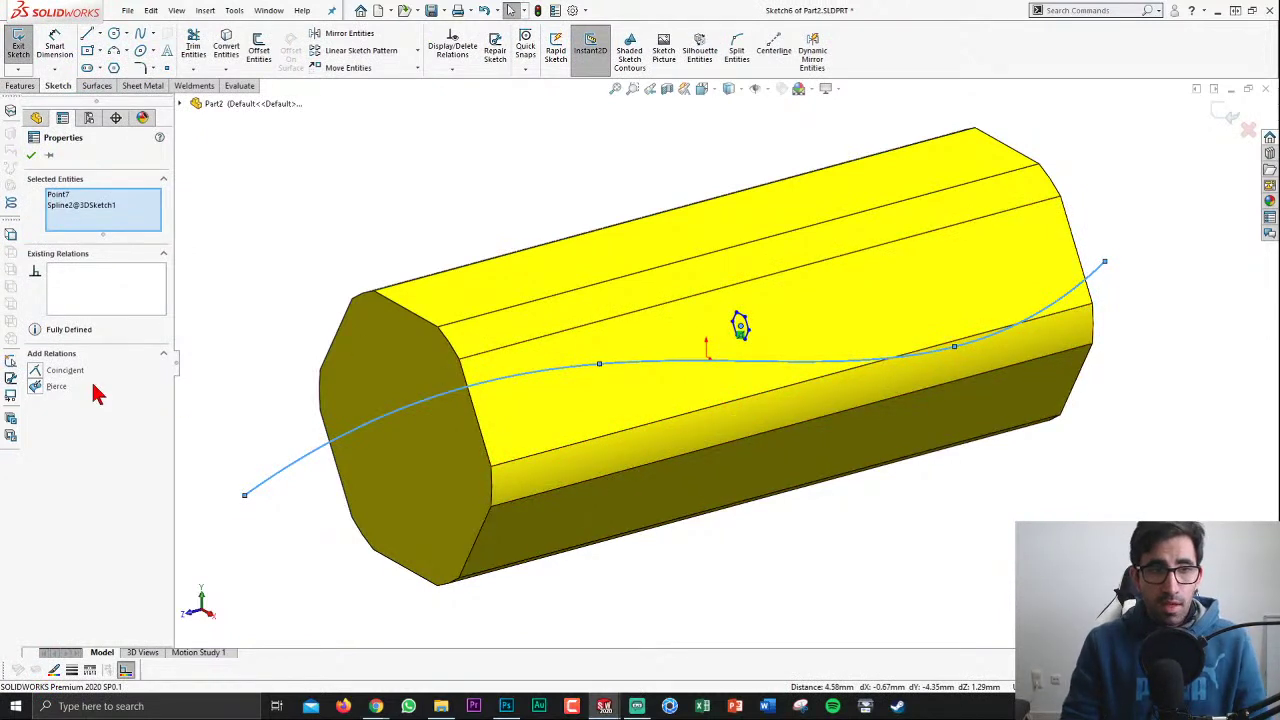
pyautogui.click(42, 387)
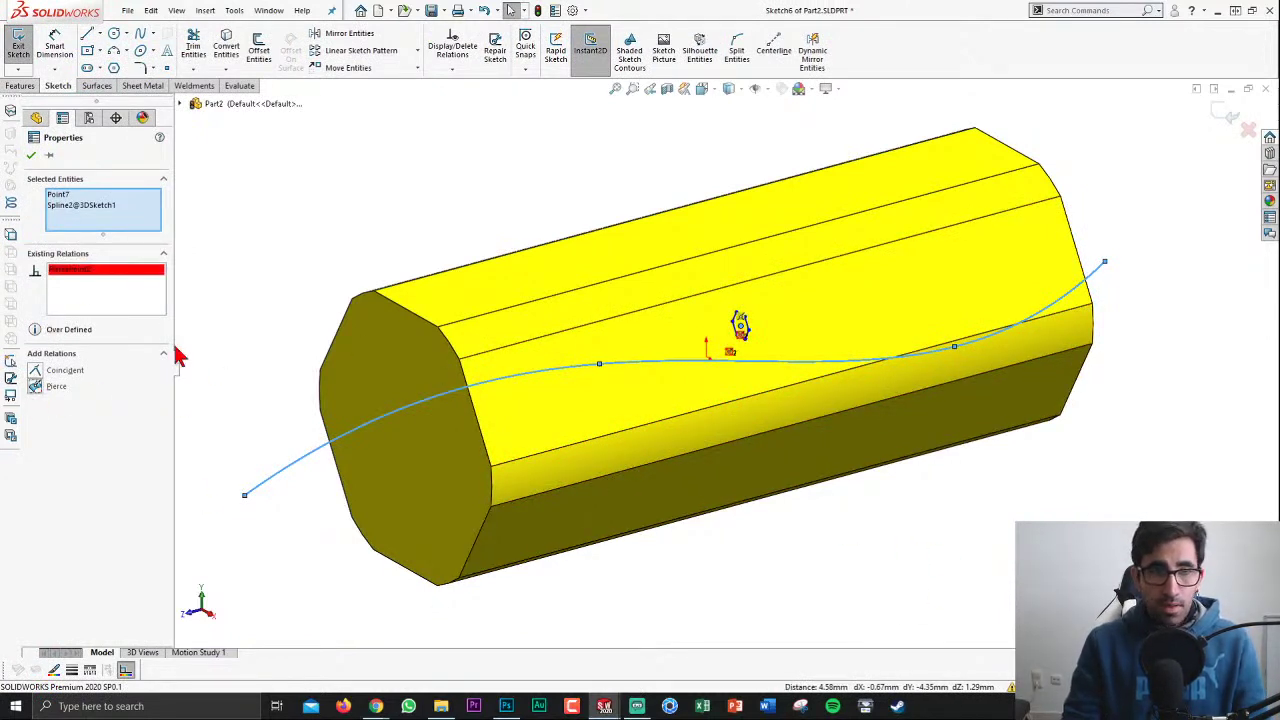
pyautogui.click(78, 277)
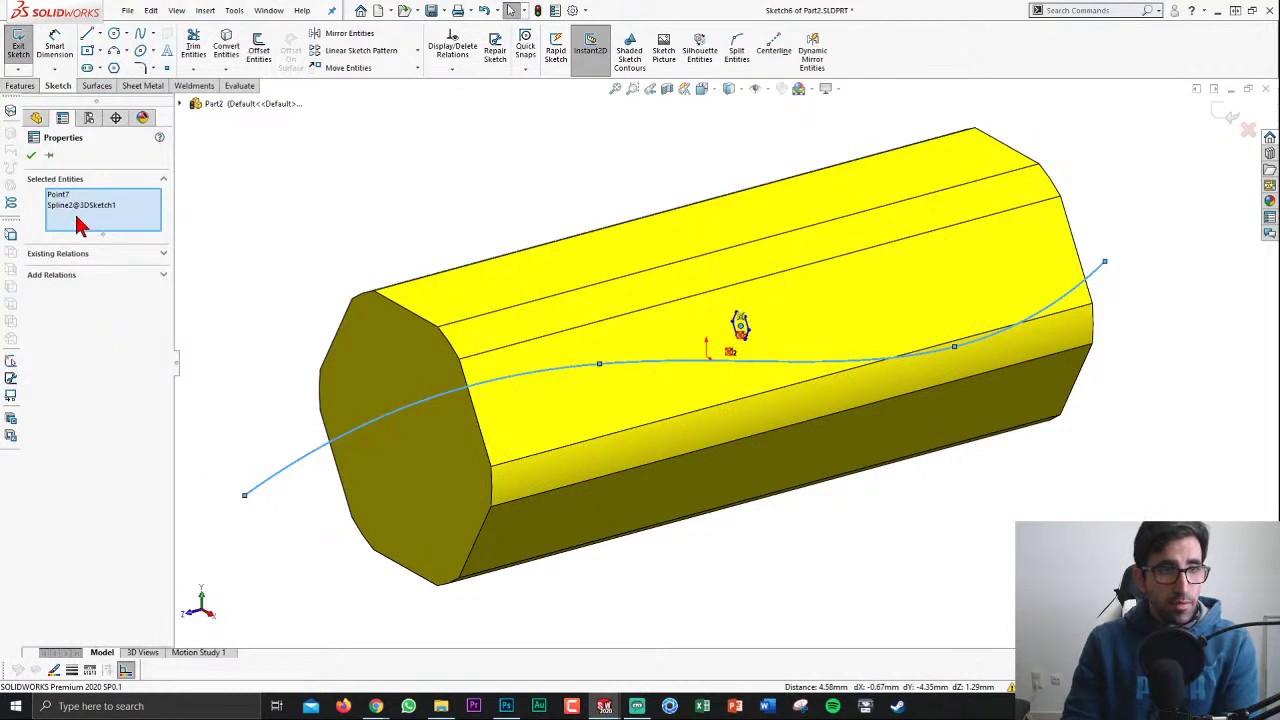
pyautogui.click(72, 276)
pyautogui.click(58, 253)
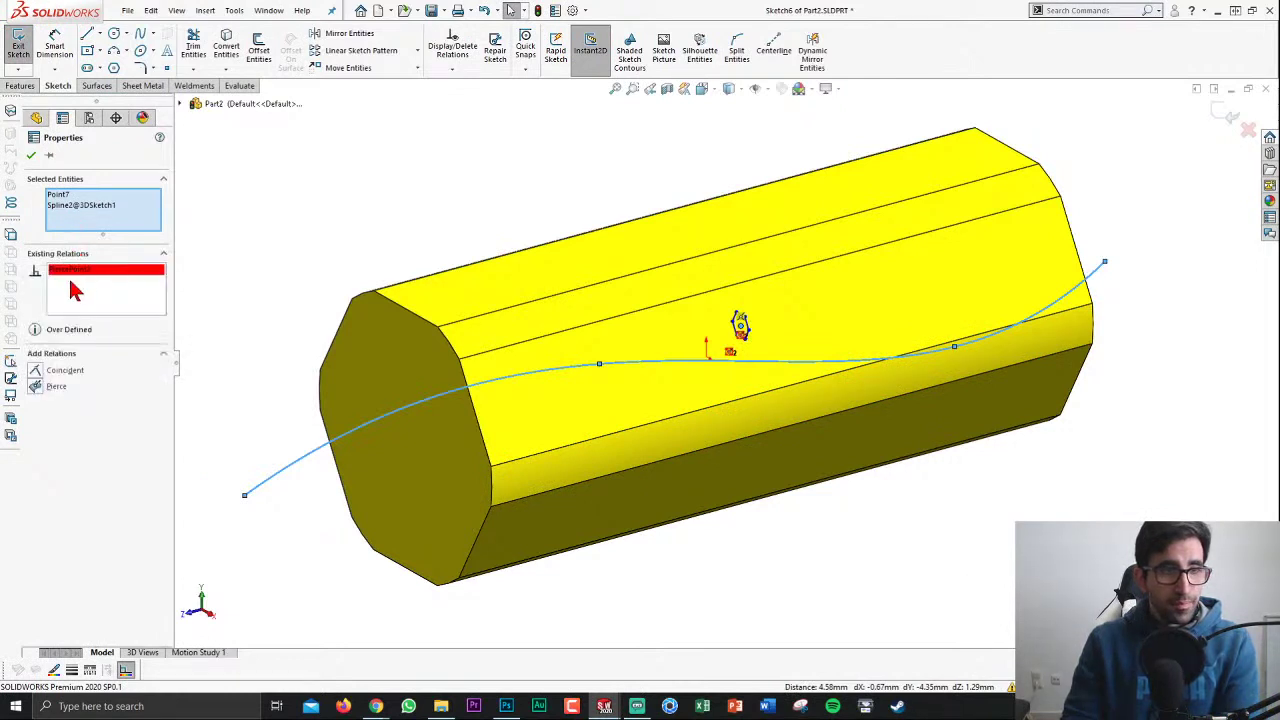
pyautogui.click(90, 270)
pyautogui.press('Delete')
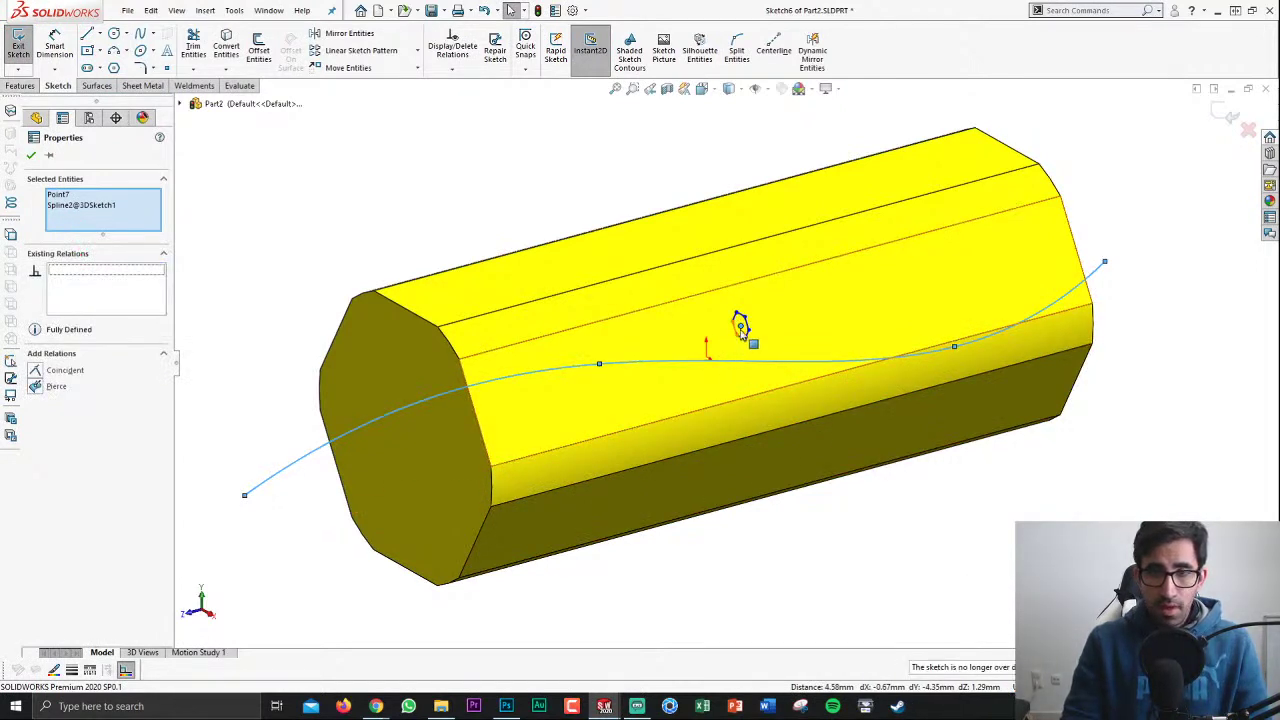
# Step: Check the centre point's Coincident relation, pierce the hexagon centre onto the spline, and exit the sketch
pyautogui.click(740, 328)
pyautogui.keyDown('ctrl'); pyautogui.click(748, 362); pyautogui.keyUp('ctrl')
pyautogui.press('Escape')
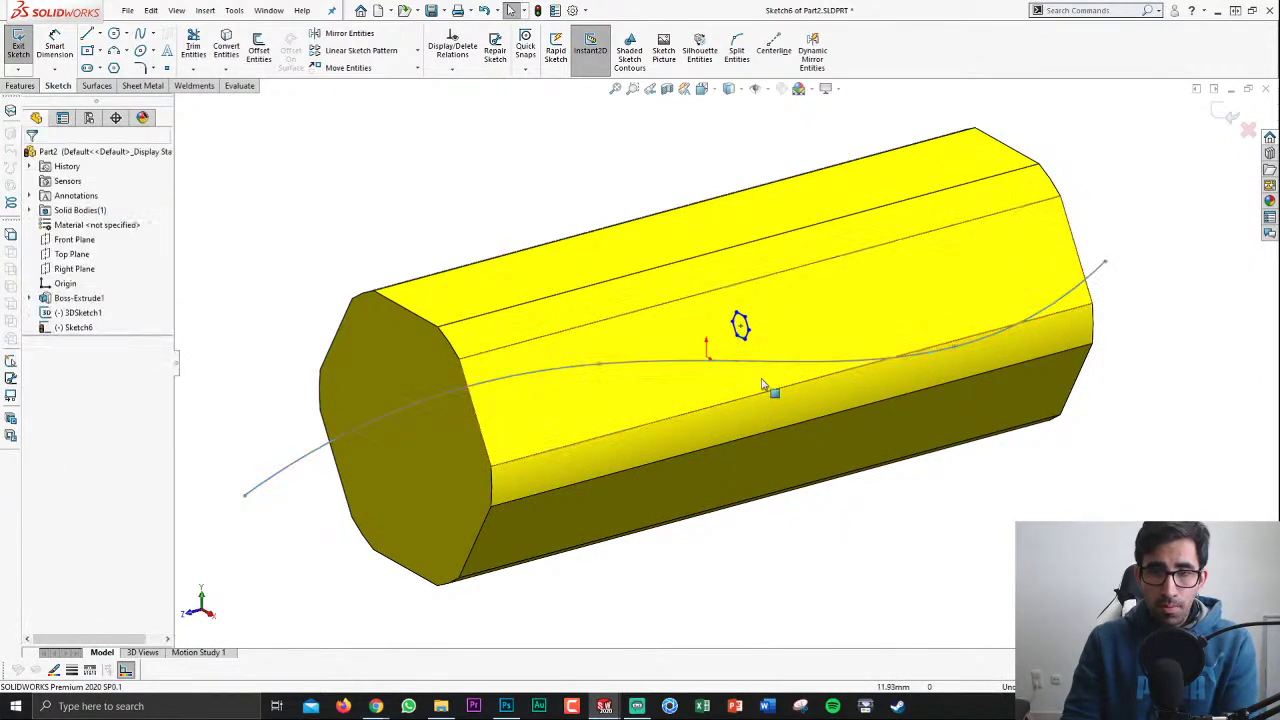
pyautogui.click(740, 326)
pyautogui.click(90, 197)
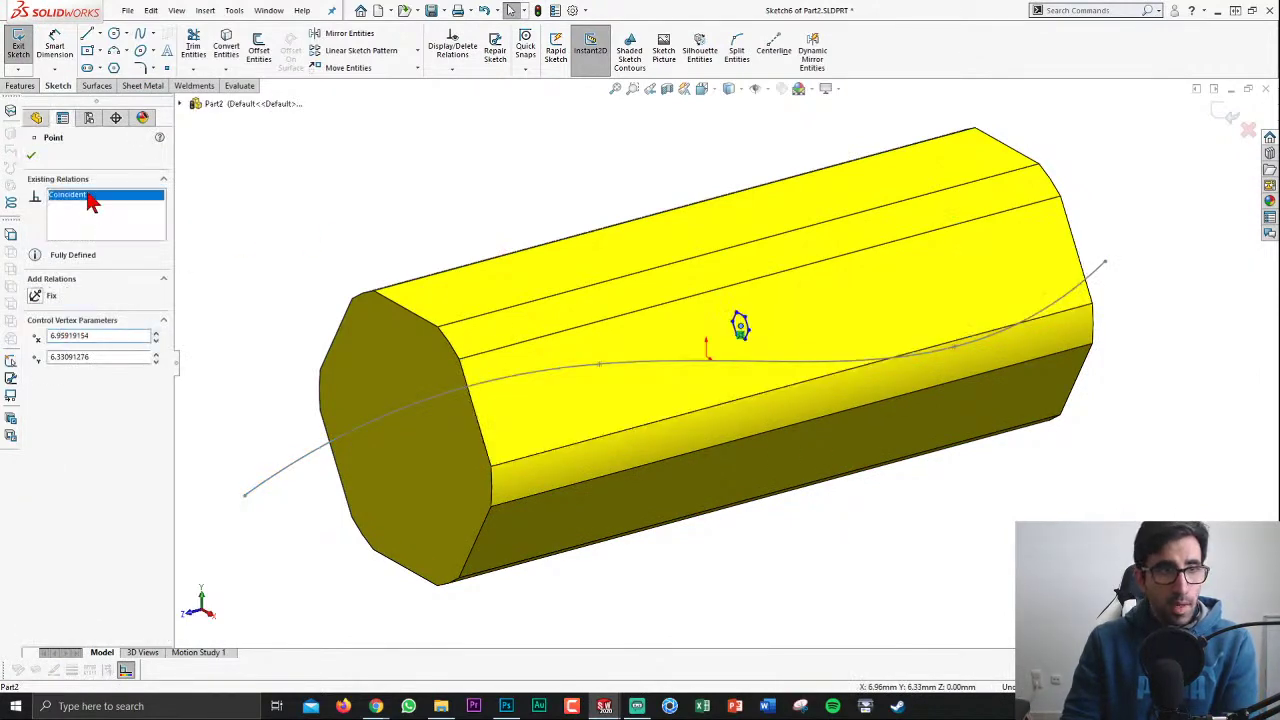
pyautogui.click(246, 163)
pyautogui.click(740, 325)
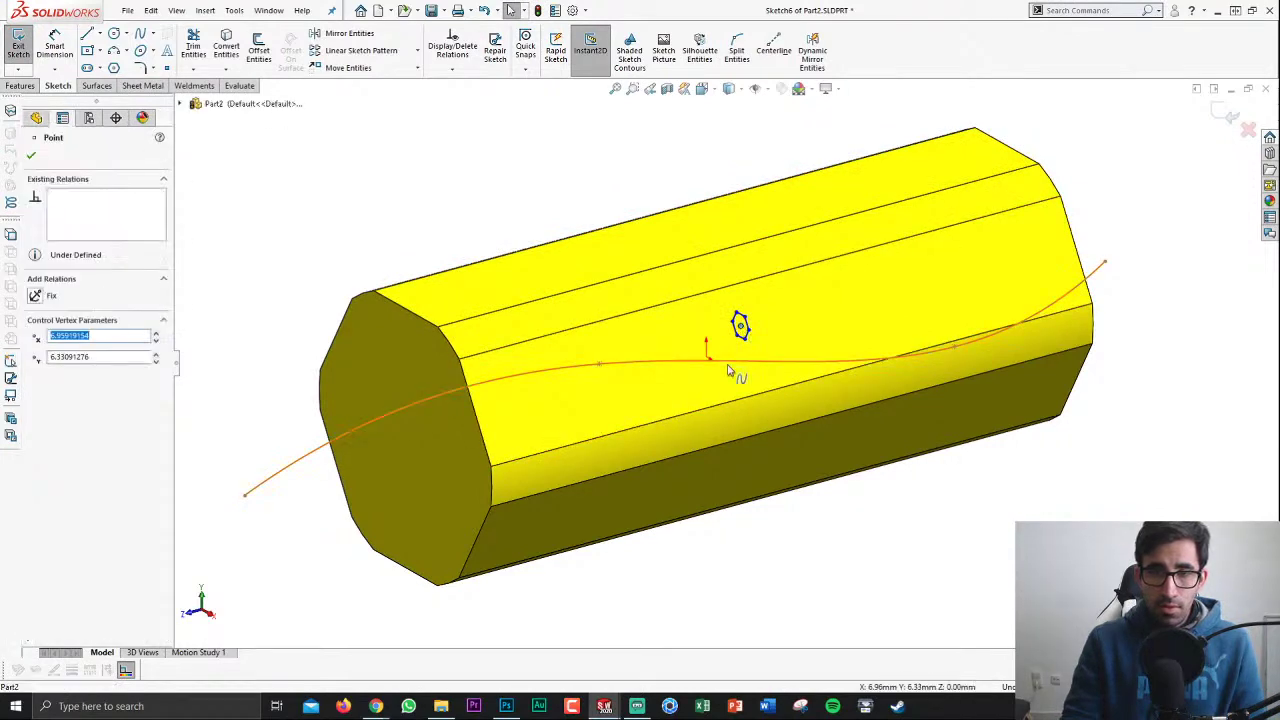
pyautogui.keyDown('ctrl'); pyautogui.click(694, 362); pyautogui.keyUp('ctrl')
pyautogui.click(56, 386)
pyautogui.press('Escape')
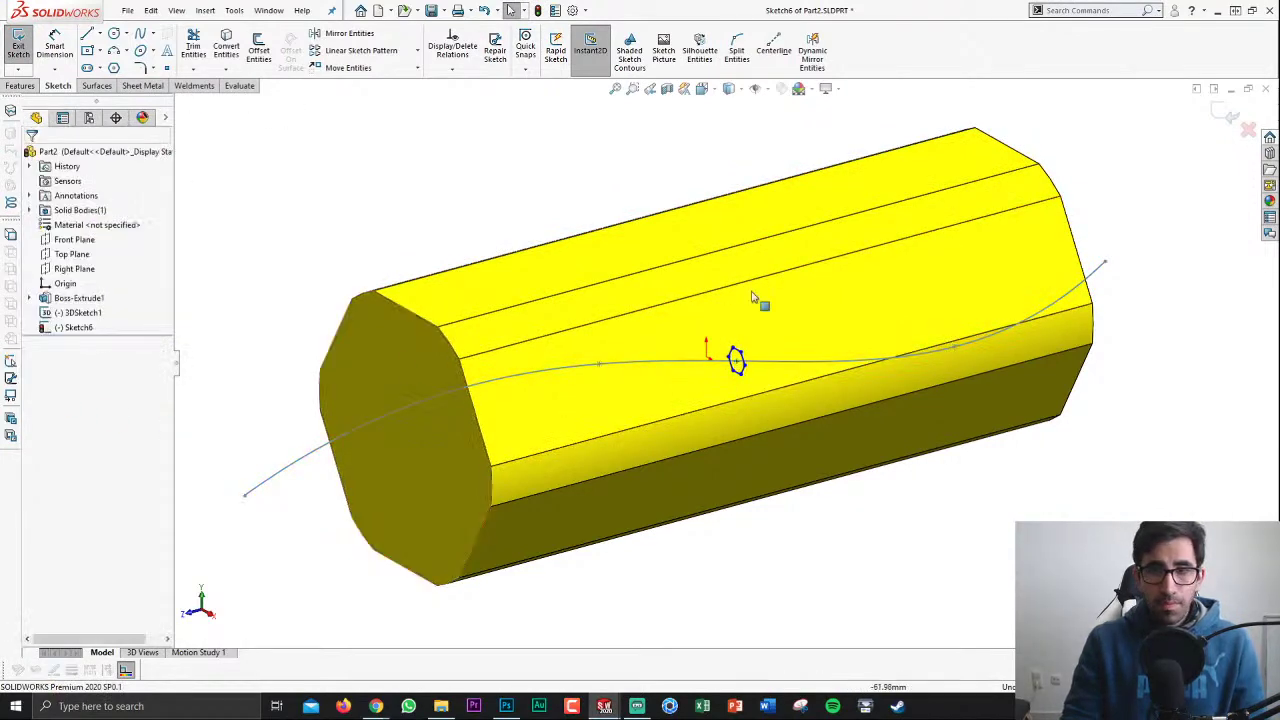
pyautogui.click(1225, 113)
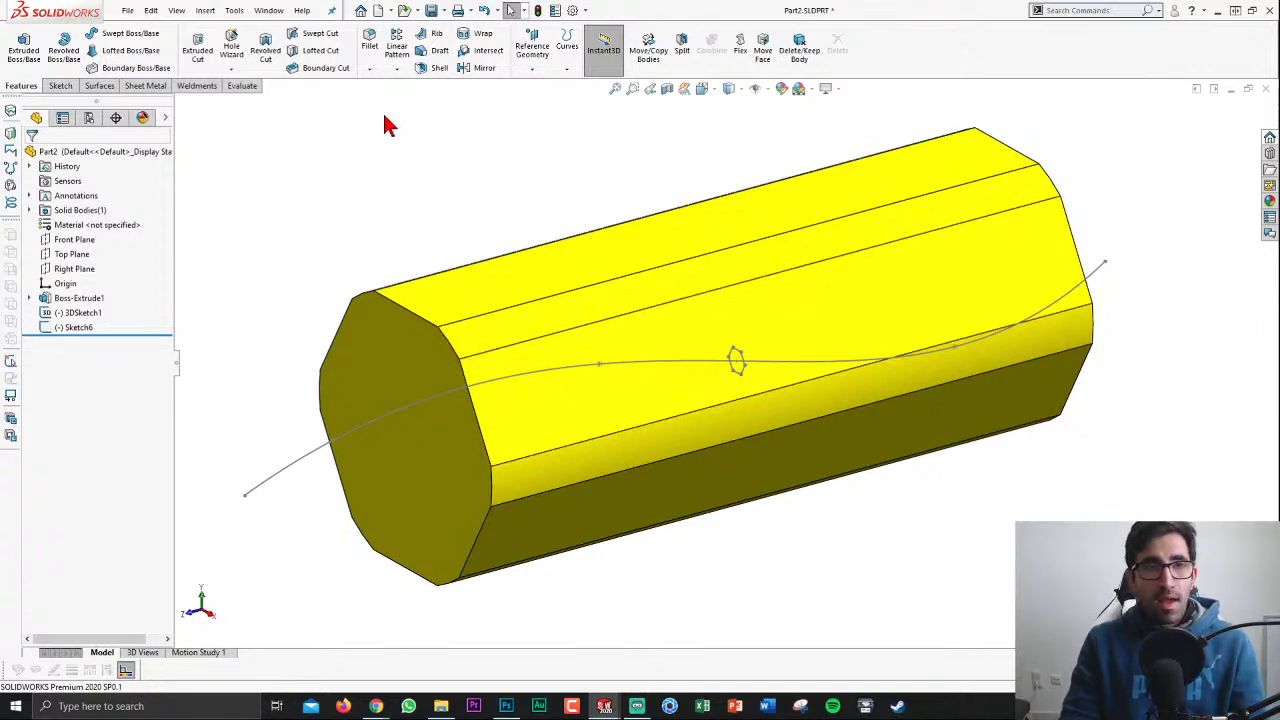
# Step: Sweep-cut the Sketch6 hexagon bidirectionally along the 3DSketch1 spline
pyautogui.click(333, 36)
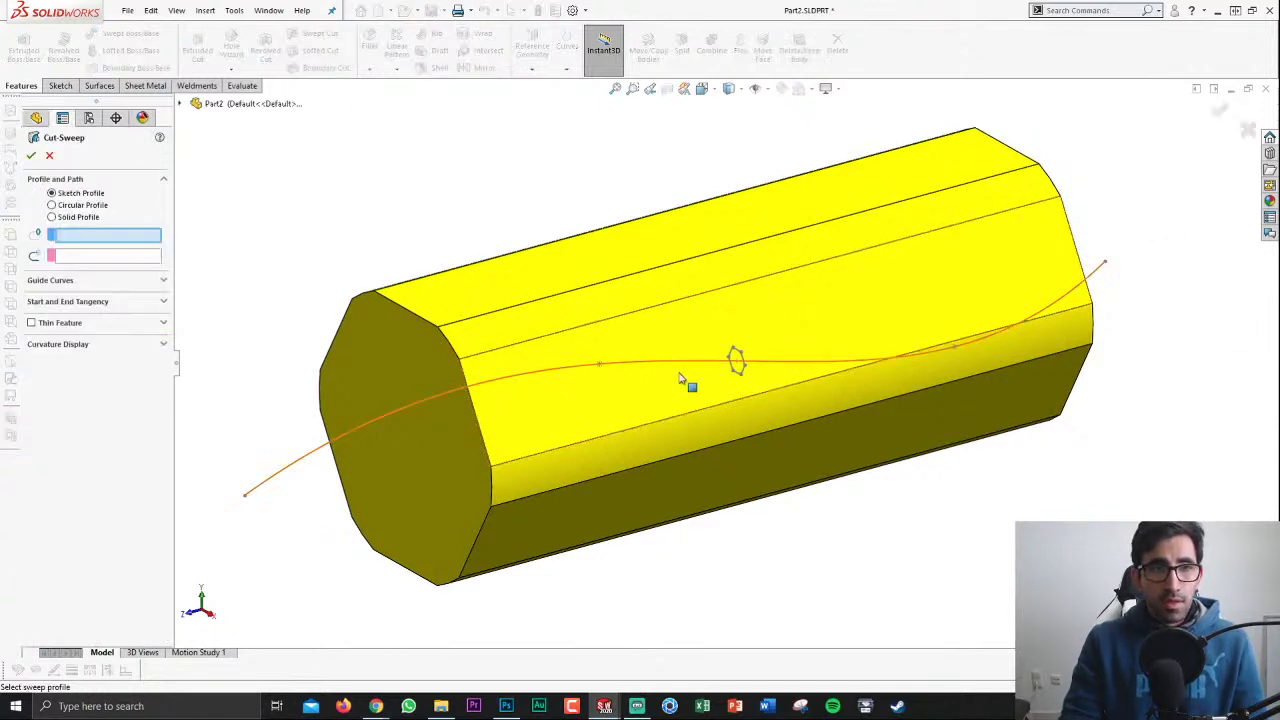
pyautogui.click(740, 362)
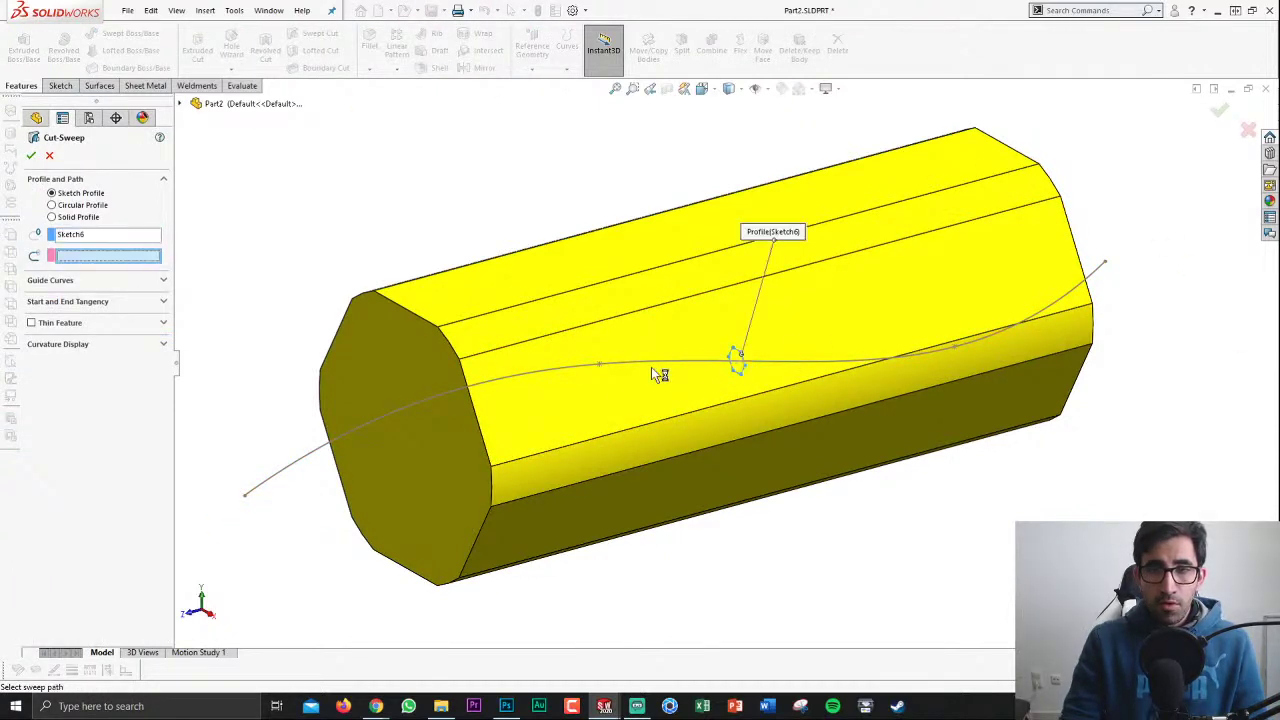
pyautogui.click(654, 366)
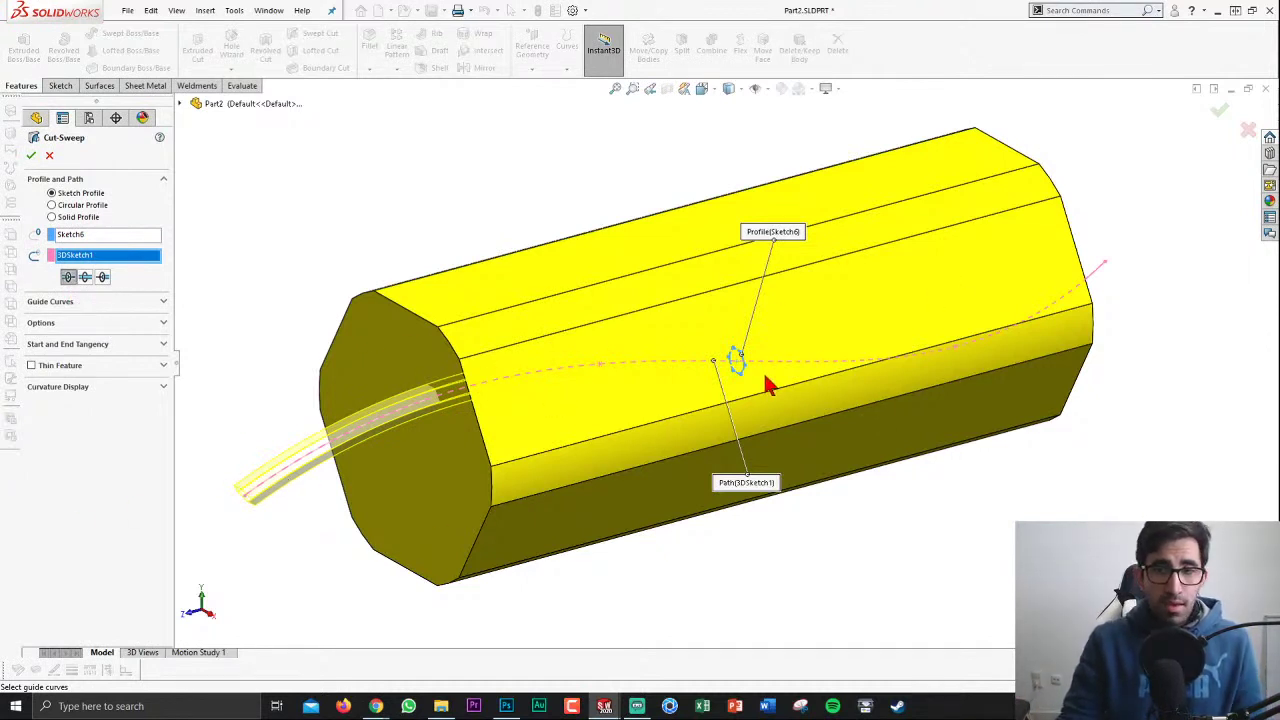
pyautogui.click(85, 279)
pyautogui.click(31, 155)
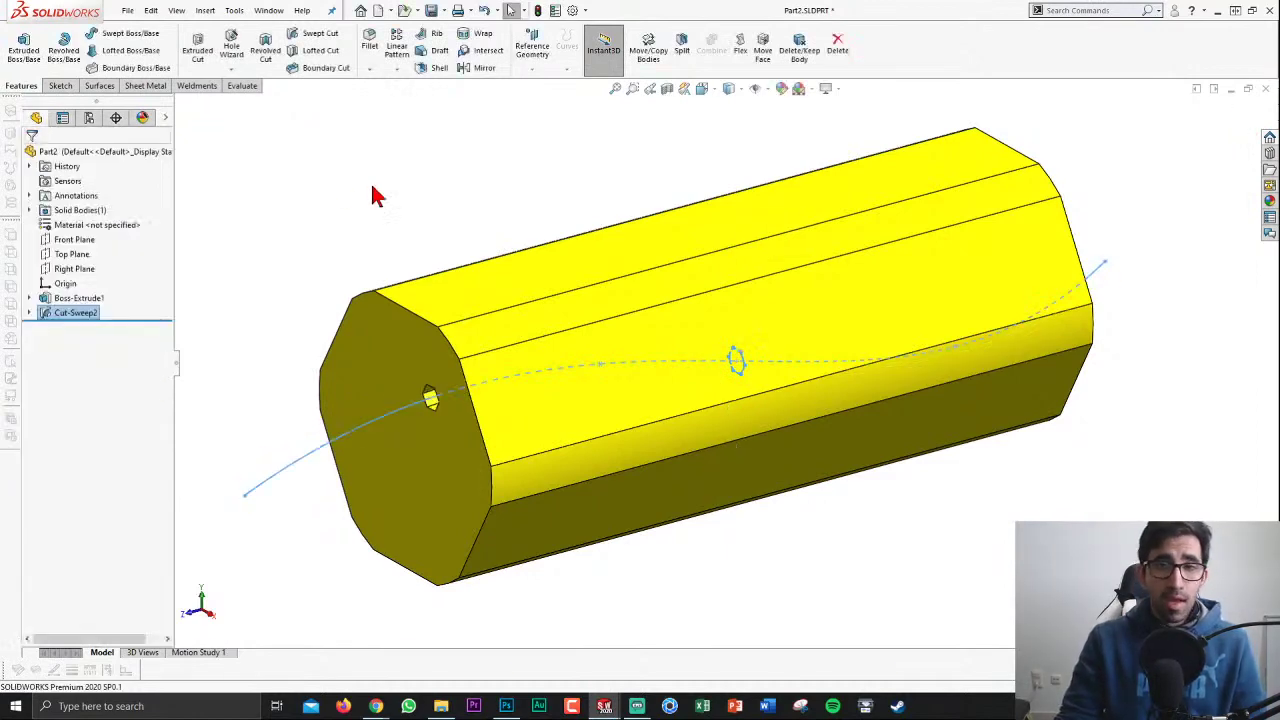
# Step: Show a Front Plane section view and slide the cutting plane 49.50mm along the bar
pyautogui.click(667, 89)
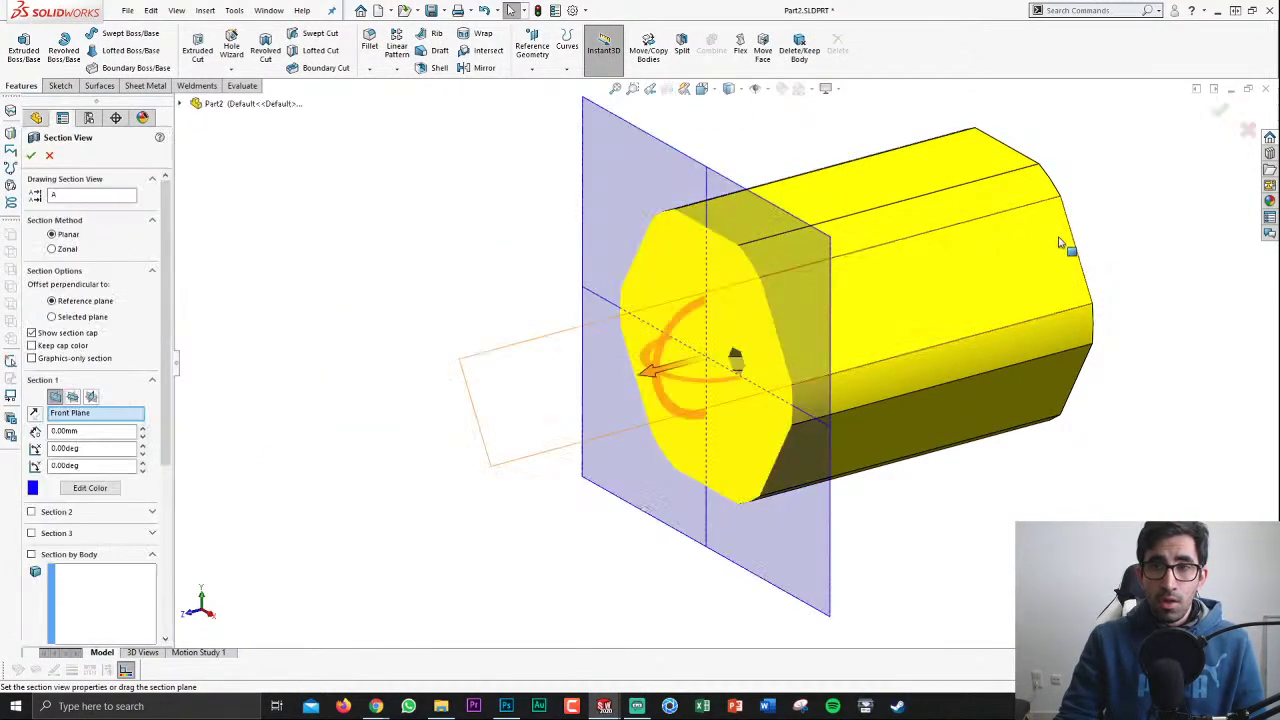
pyautogui.moveTo(656, 359)
pyautogui.mouseDown()
pyautogui.moveTo(567, 364)
pyautogui.moveTo(298, 460)
pyautogui.mouseUp()
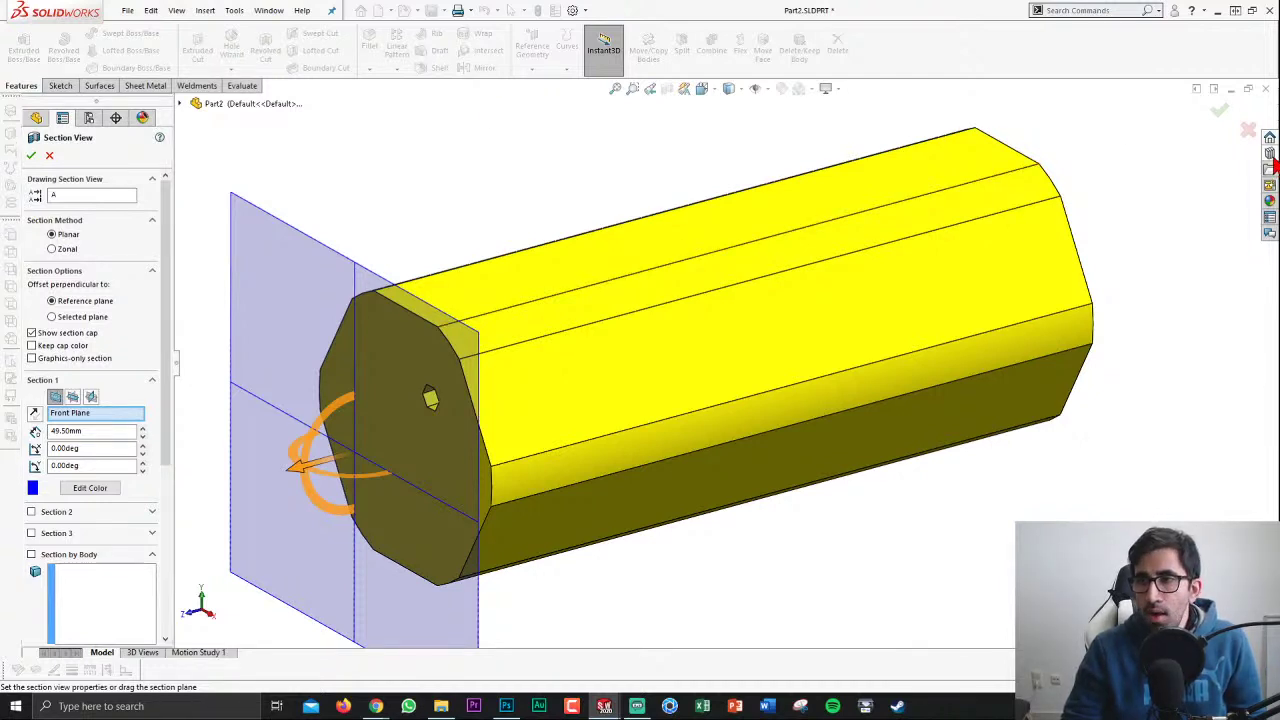
pyautogui.click(1270, 153)
# Step: Add in Toolbox and browse to ANSI Metric > Power Transmission > Gears
pyautogui.click(1118, 129)
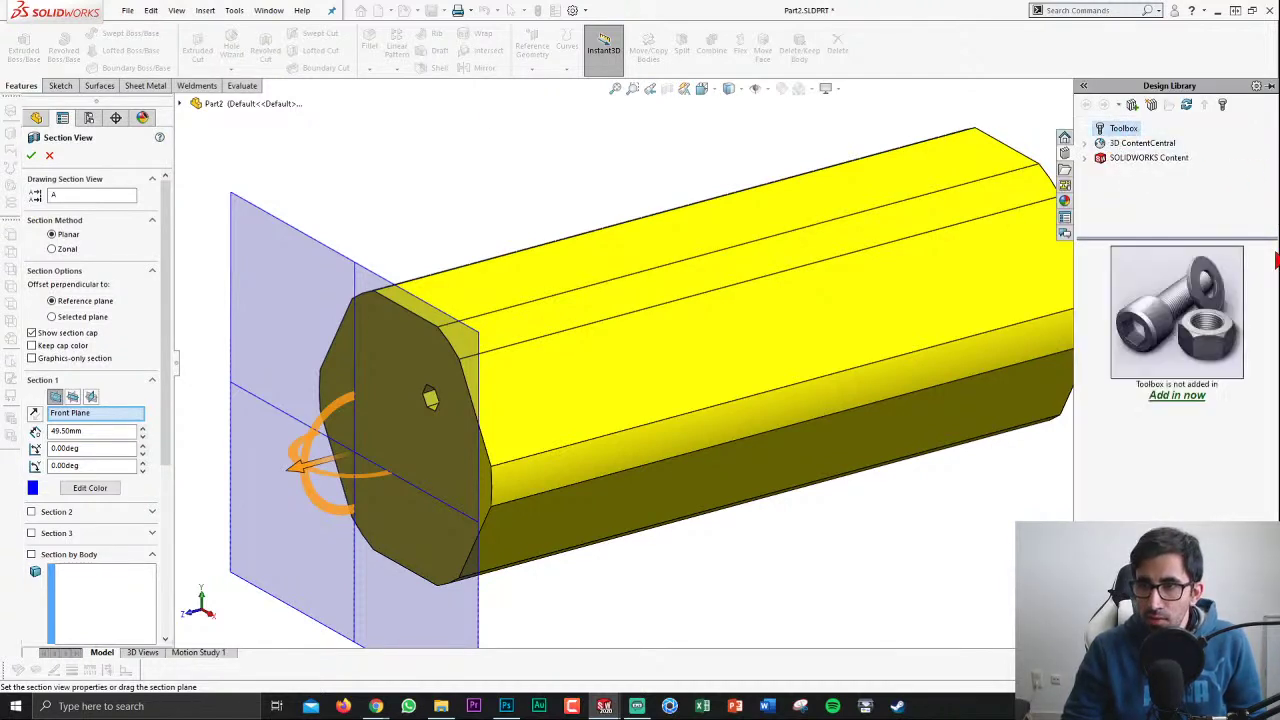
pyautogui.click(1192, 398)
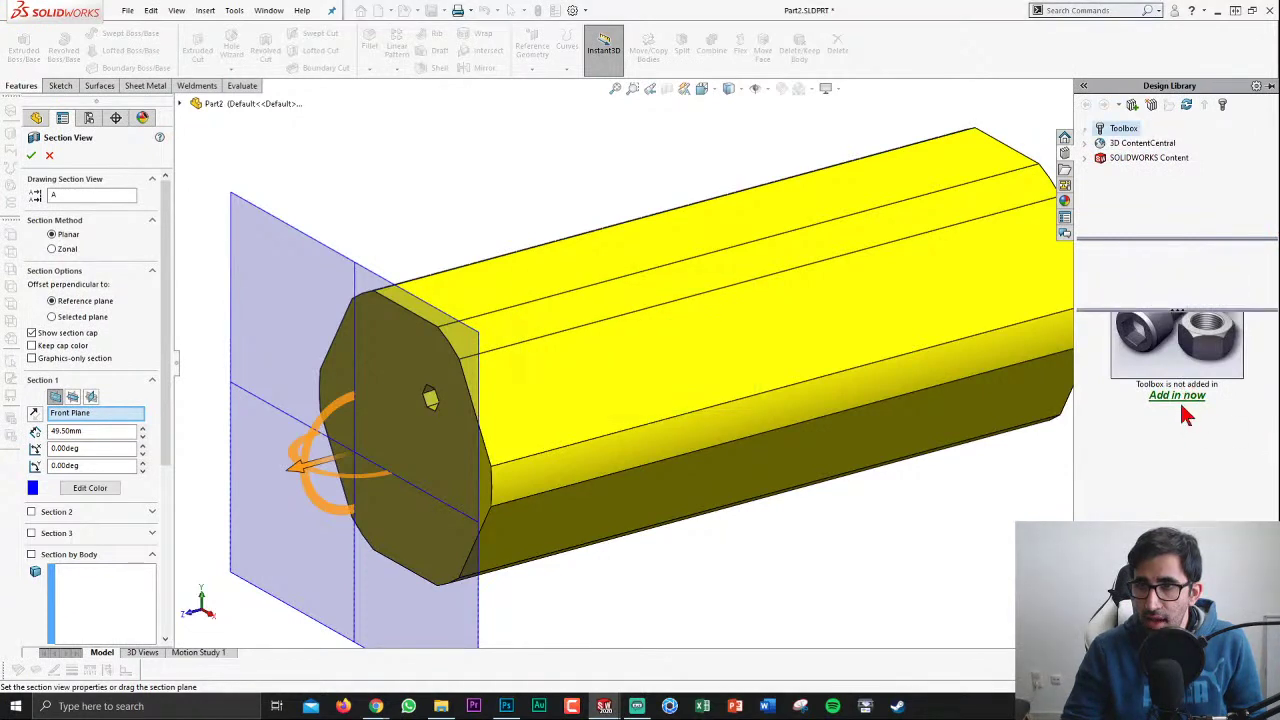
pyautogui.doubleClick(1112, 420)
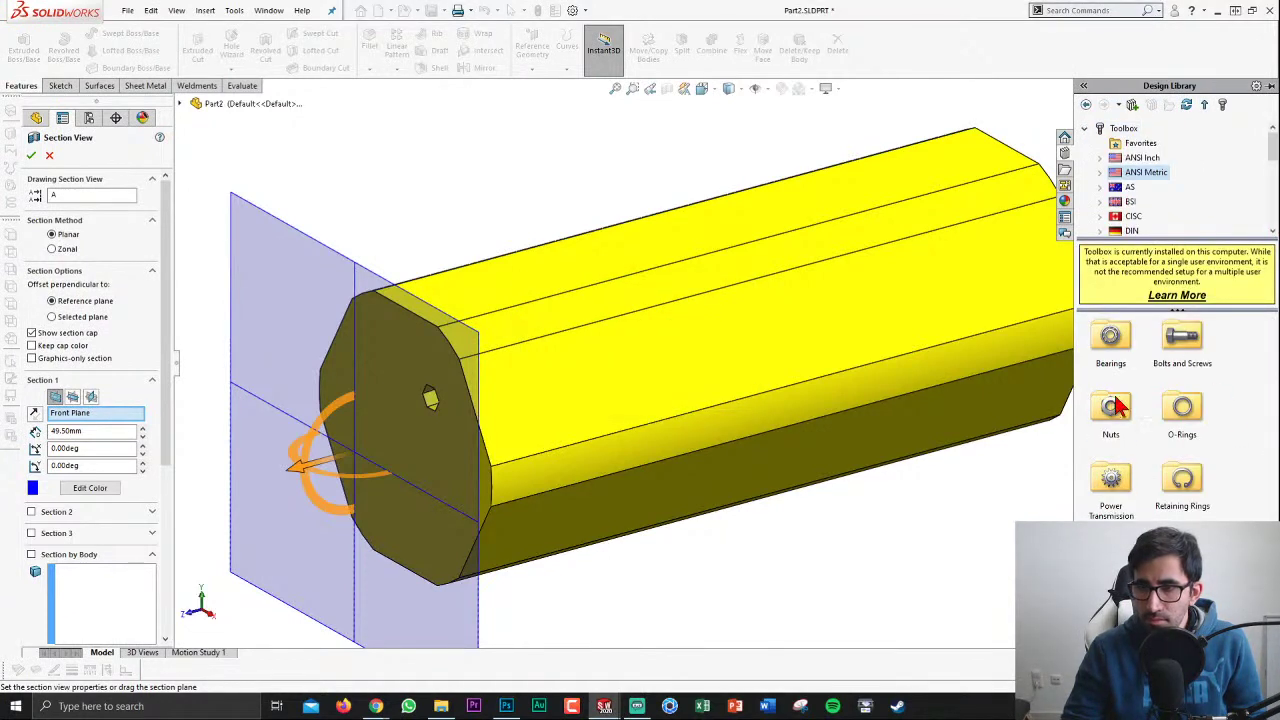
pyautogui.doubleClick(1111, 478)
pyautogui.doubleClick(1122, 337)
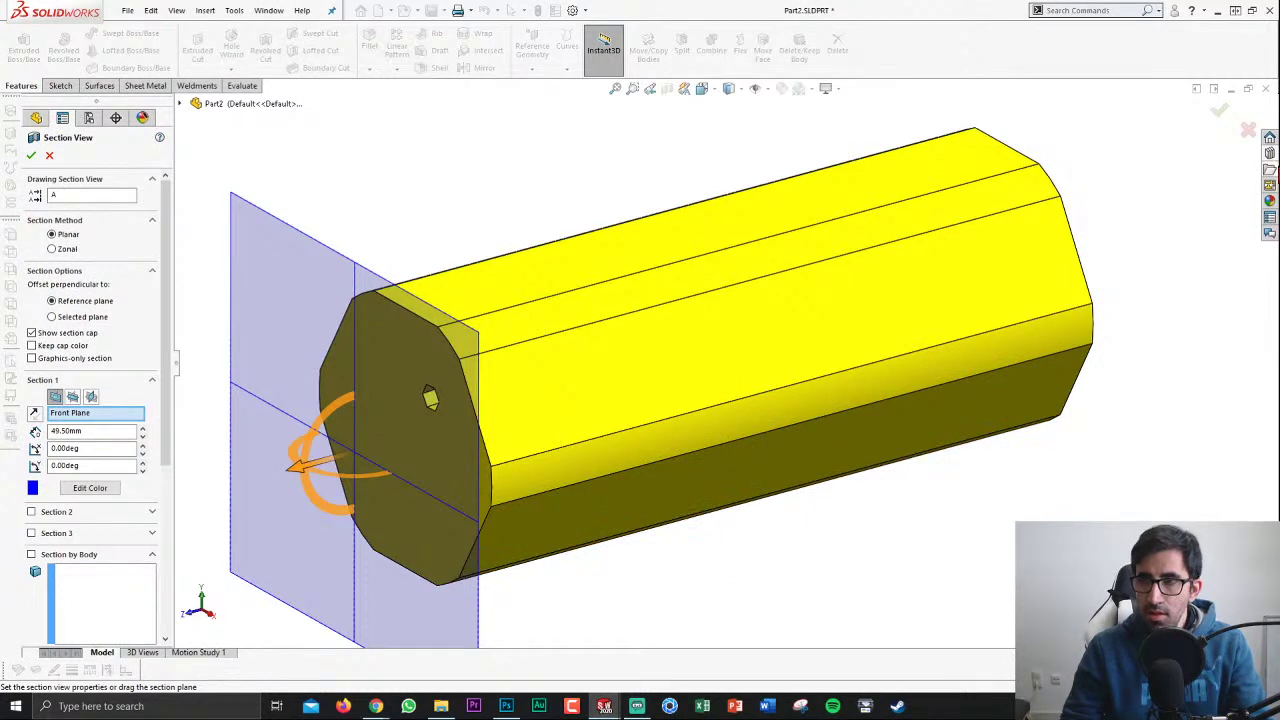
# Step: Try placing a Spur Gear in the bar part, dismiss its options, and close the section view
pyautogui.click(1271, 168)
pyautogui.moveTo(1211, 415); pyautogui.dragTo(820, 228)
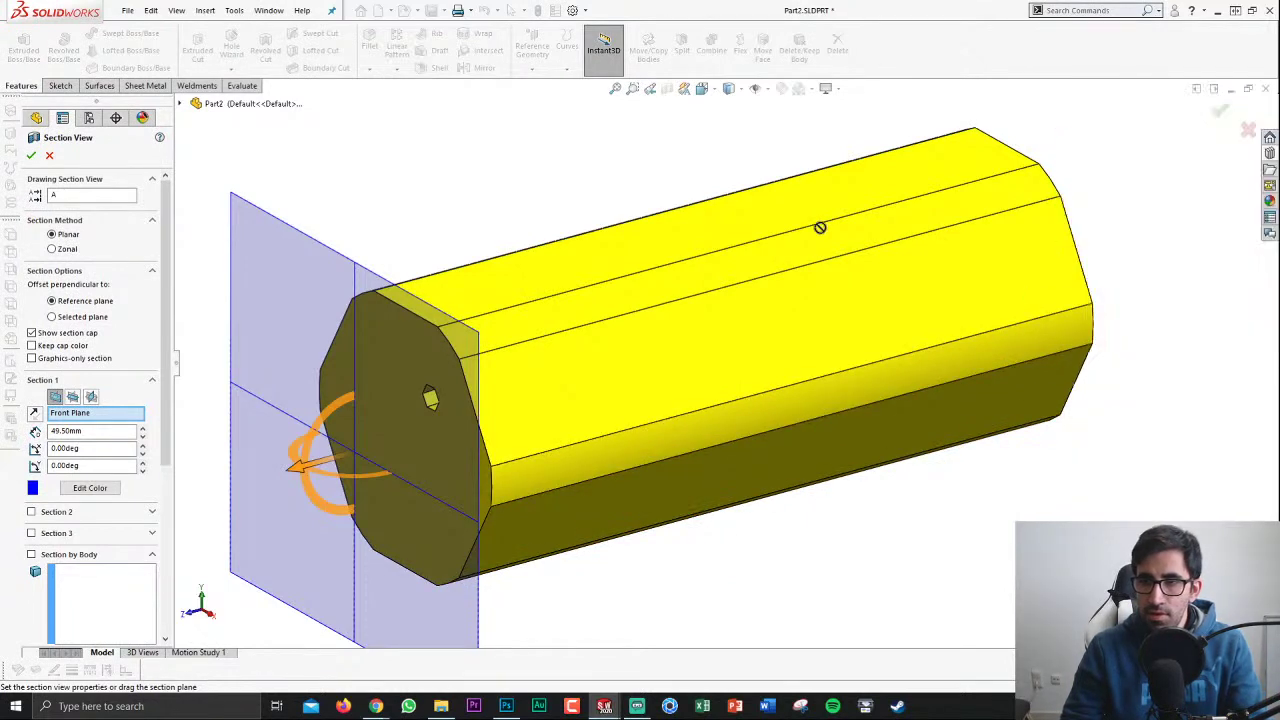
pyautogui.click(1270, 170)
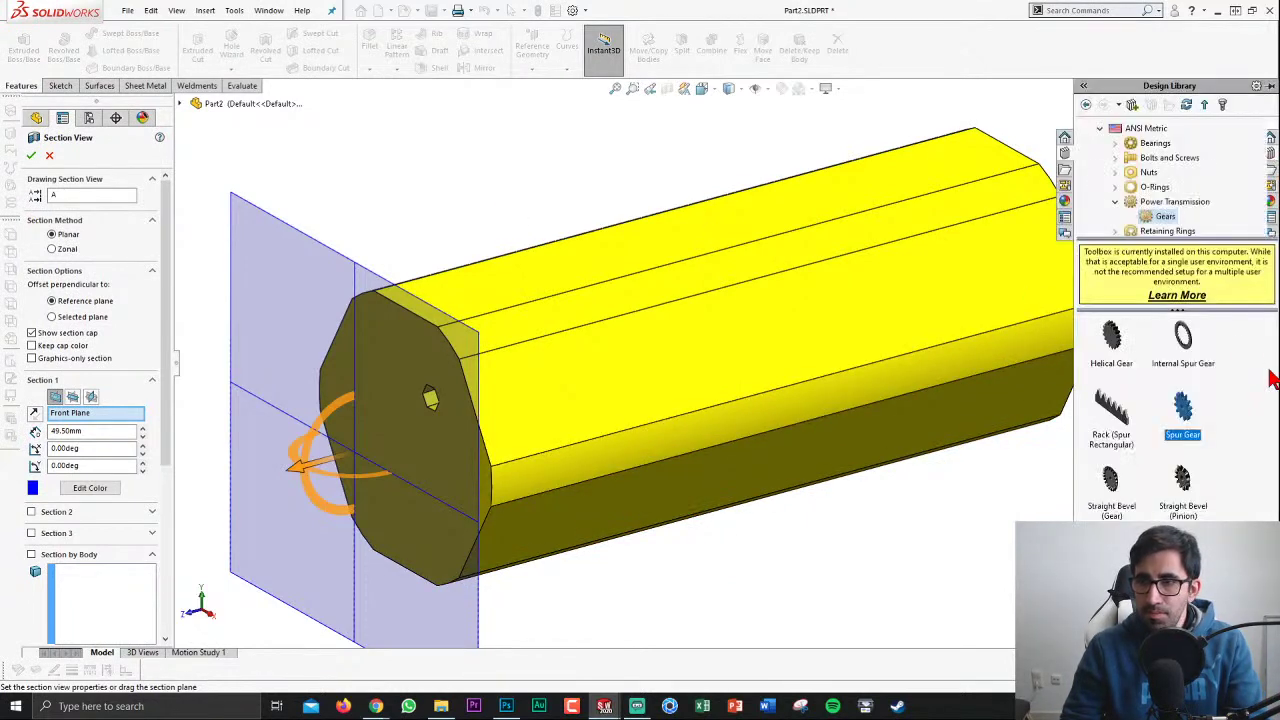
pyautogui.rightClick(1182, 404)
pyautogui.click(1225, 437)
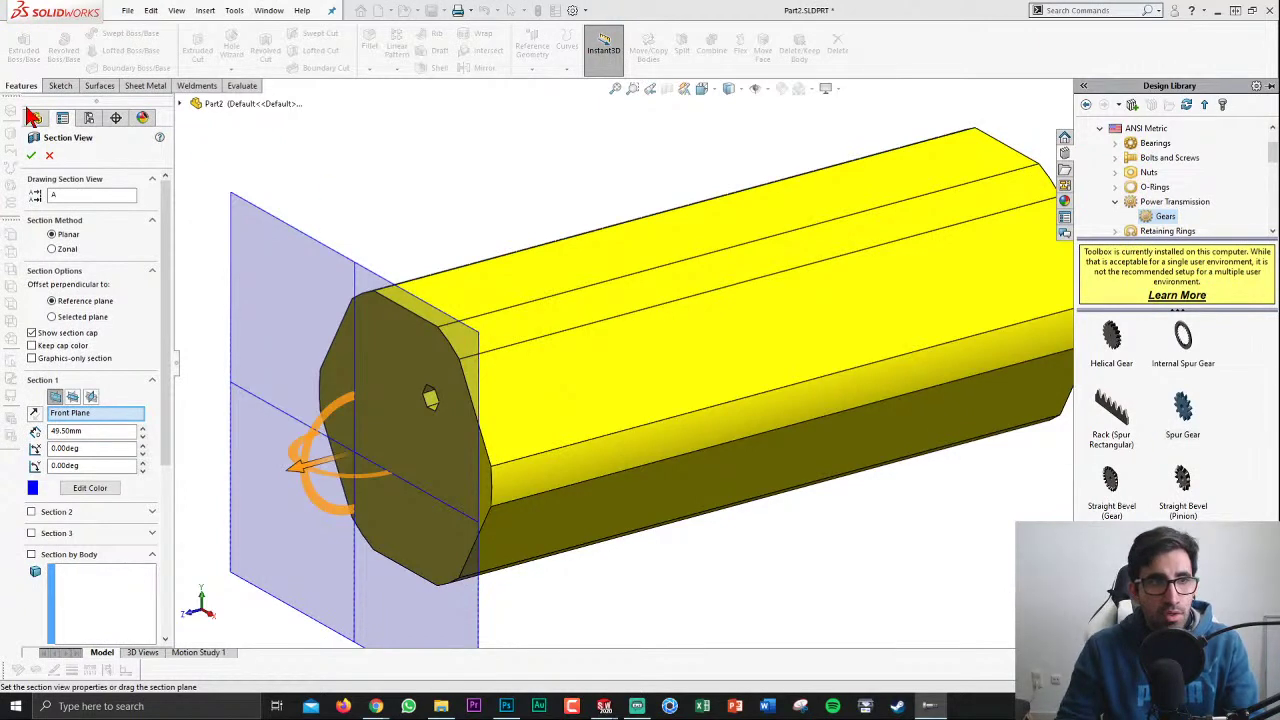
pyautogui.click(49, 155)
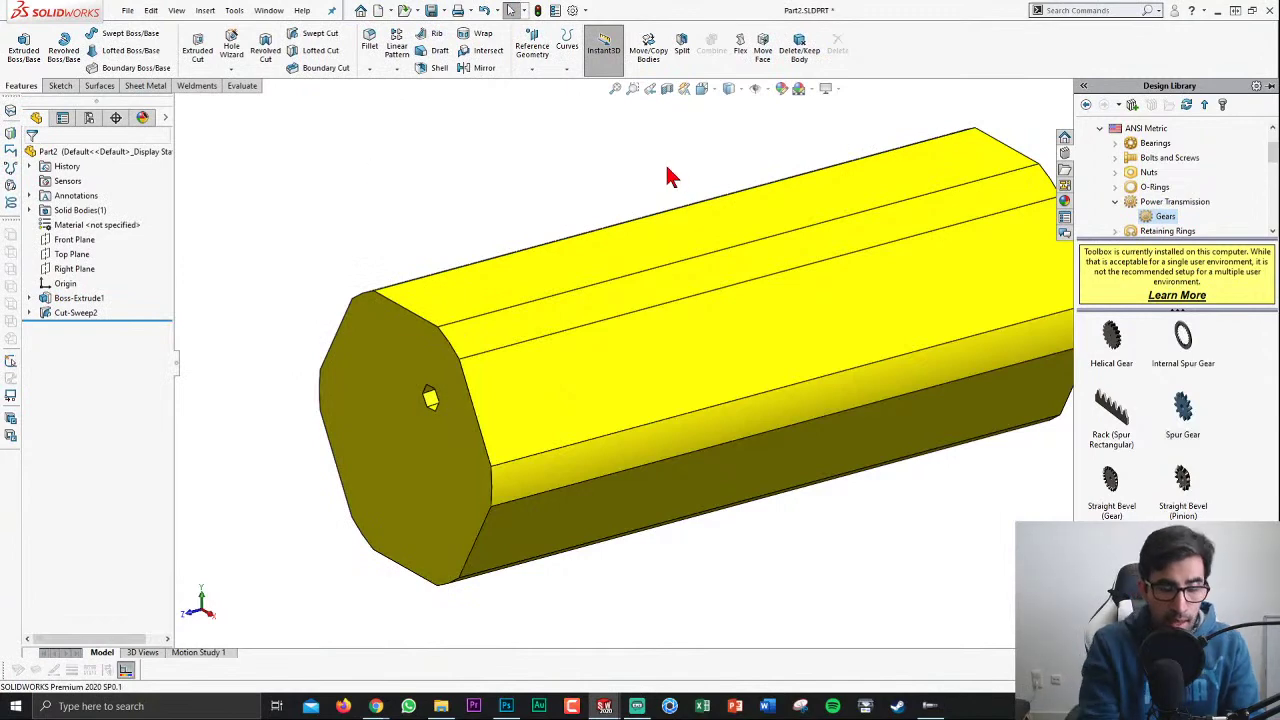
# Step: Create the new Part5, then preview a Spur Gear part with 18 teeth and cancel it
pyautogui.hotkey('ctrl', 'n')
pyautogui.press('Return')
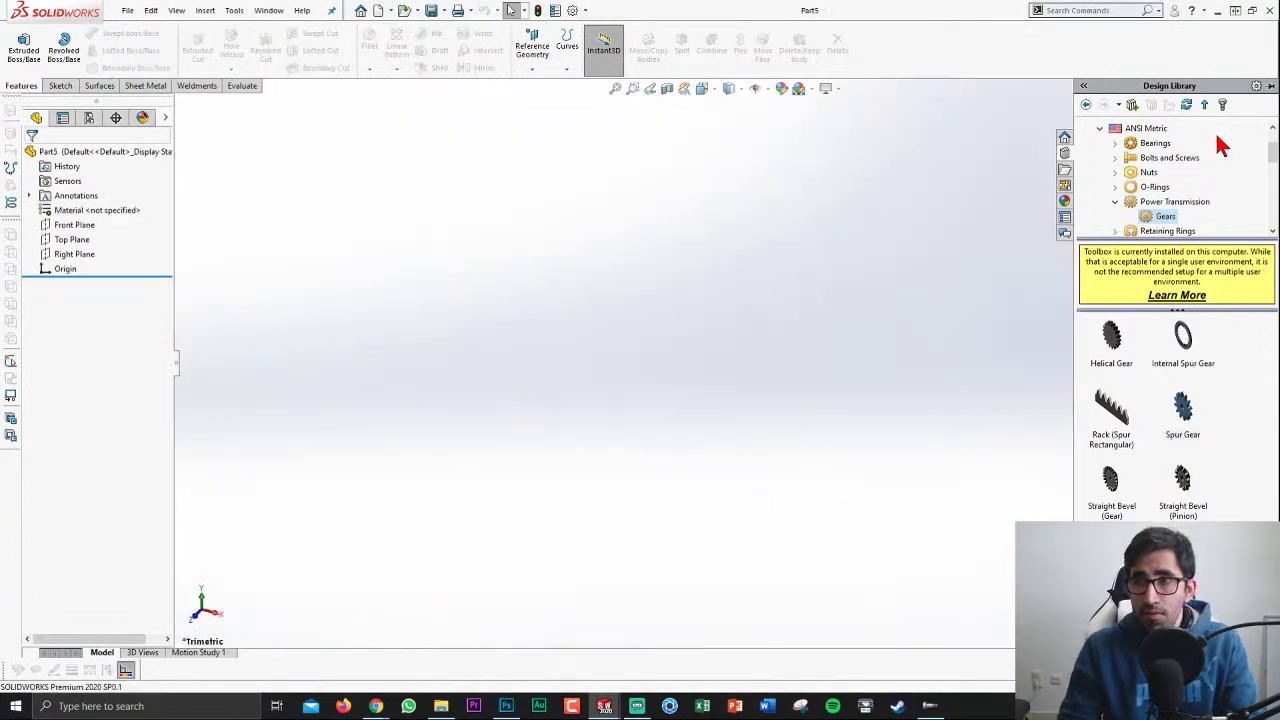
pyautogui.rightClick(1192, 411)
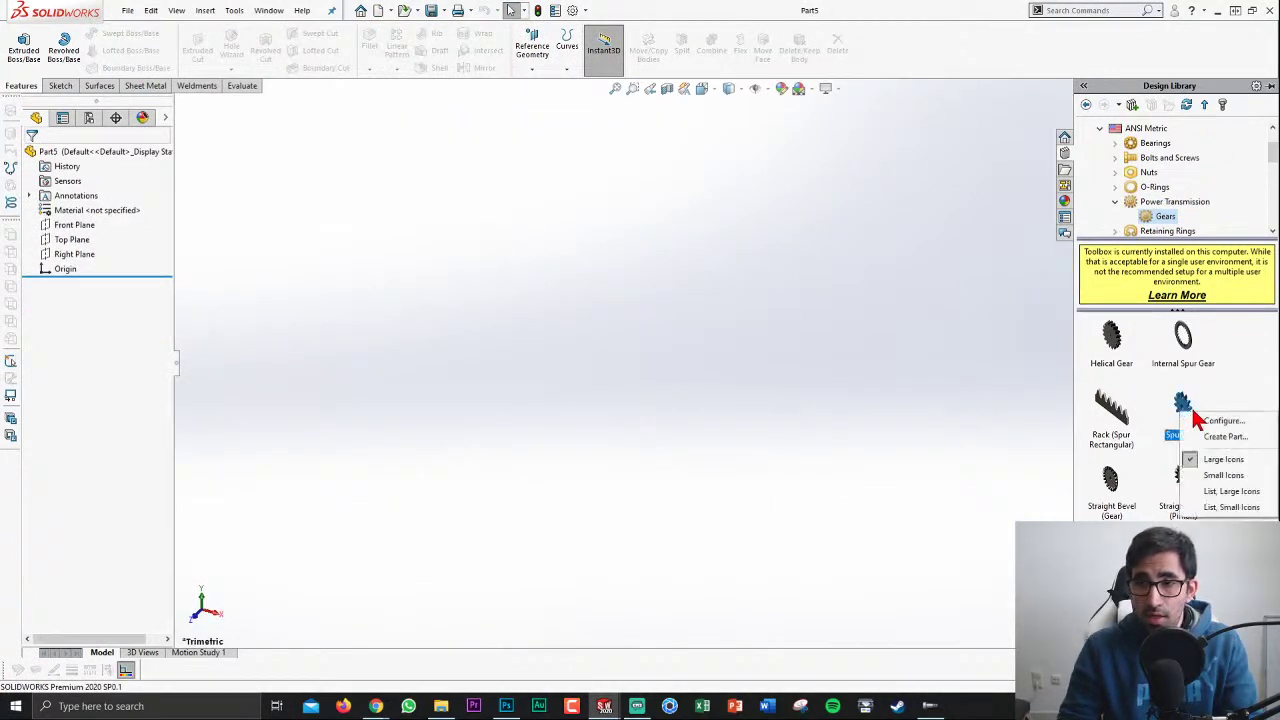
pyautogui.click(1251, 437)
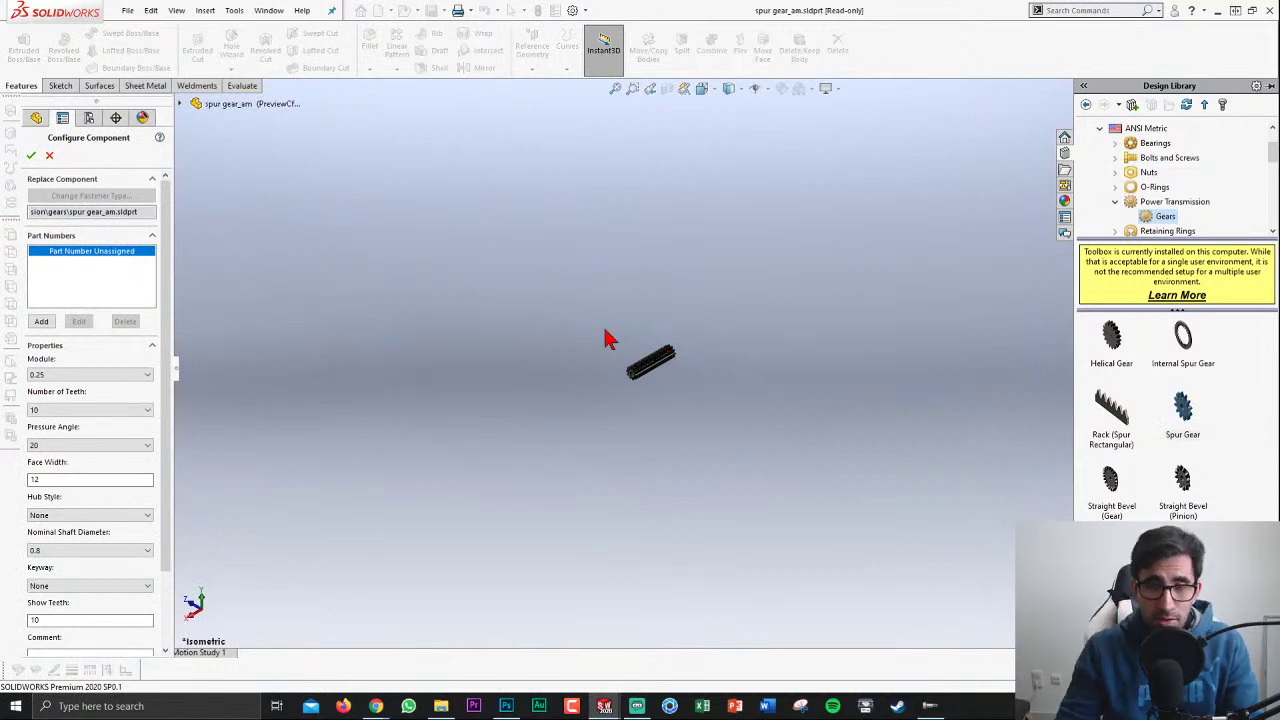
pyautogui.scroll(-1, 660, 370)
pyautogui.scroll(-2, 674, 363)
pyautogui.scroll(-3, 623, 343)
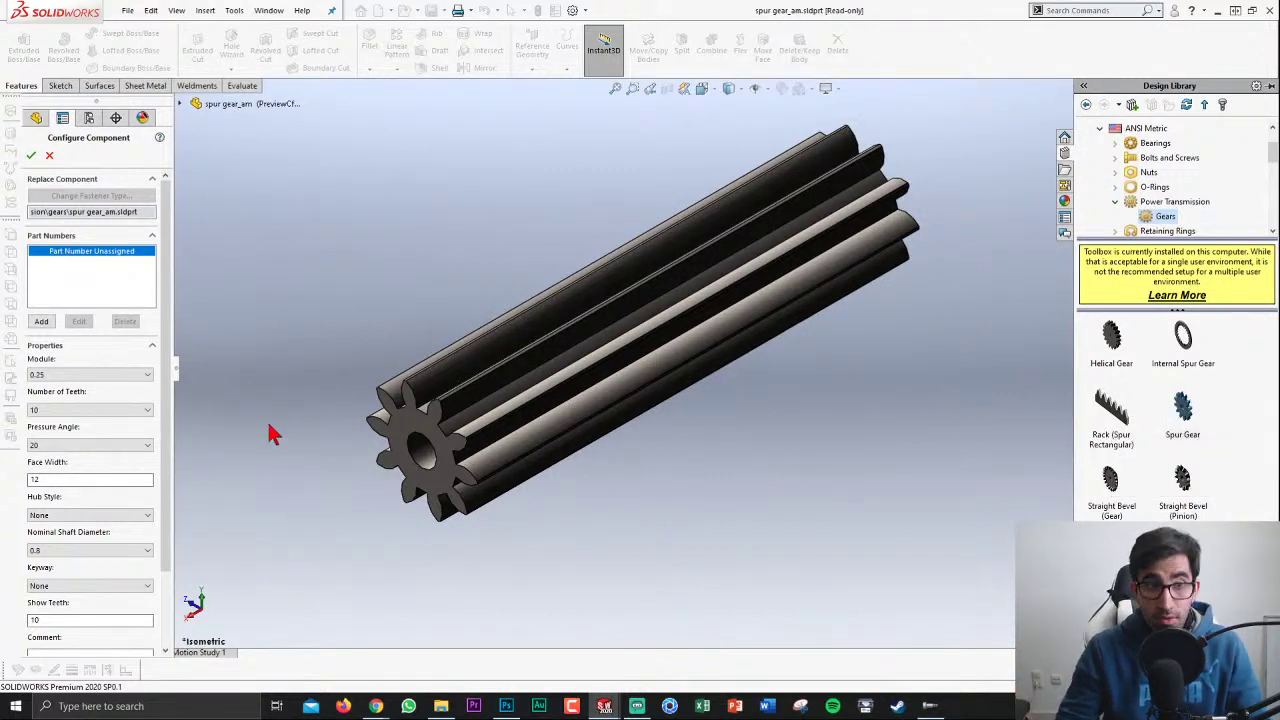
pyautogui.moveTo(168, 251); pyautogui.dragTo(157, 322)
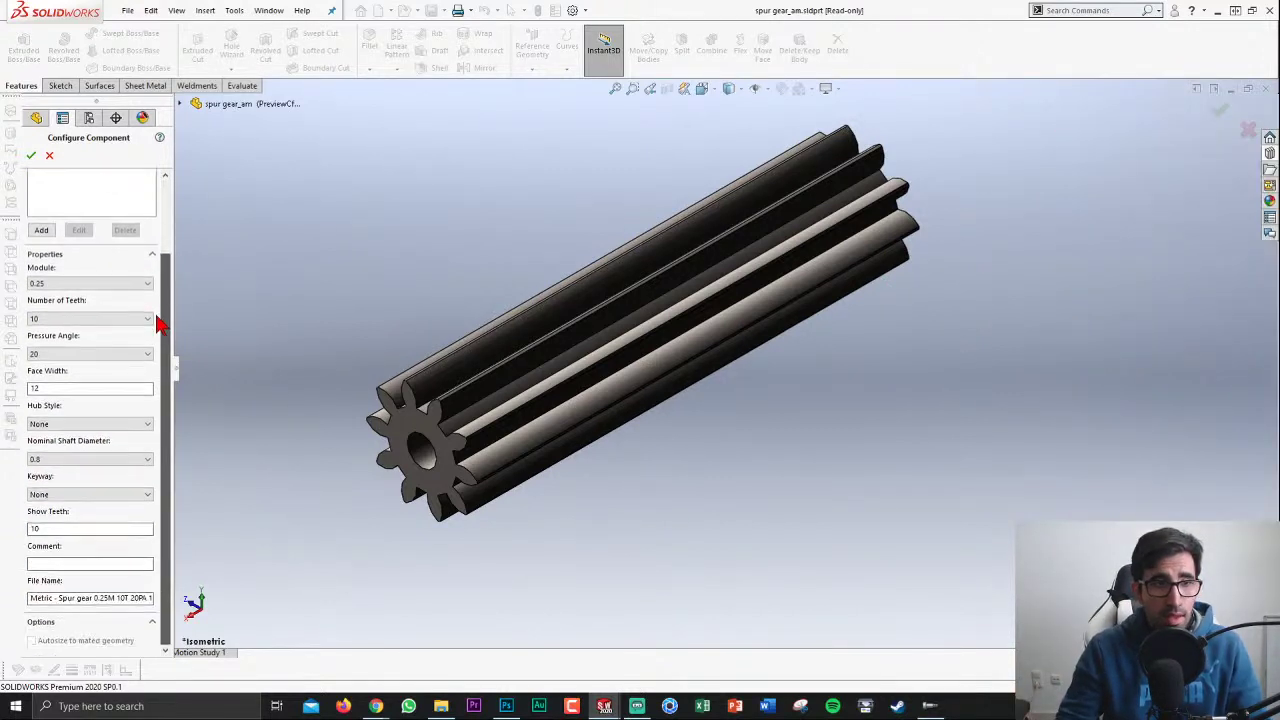
pyautogui.click(82, 320)
pyautogui.click(85, 400)
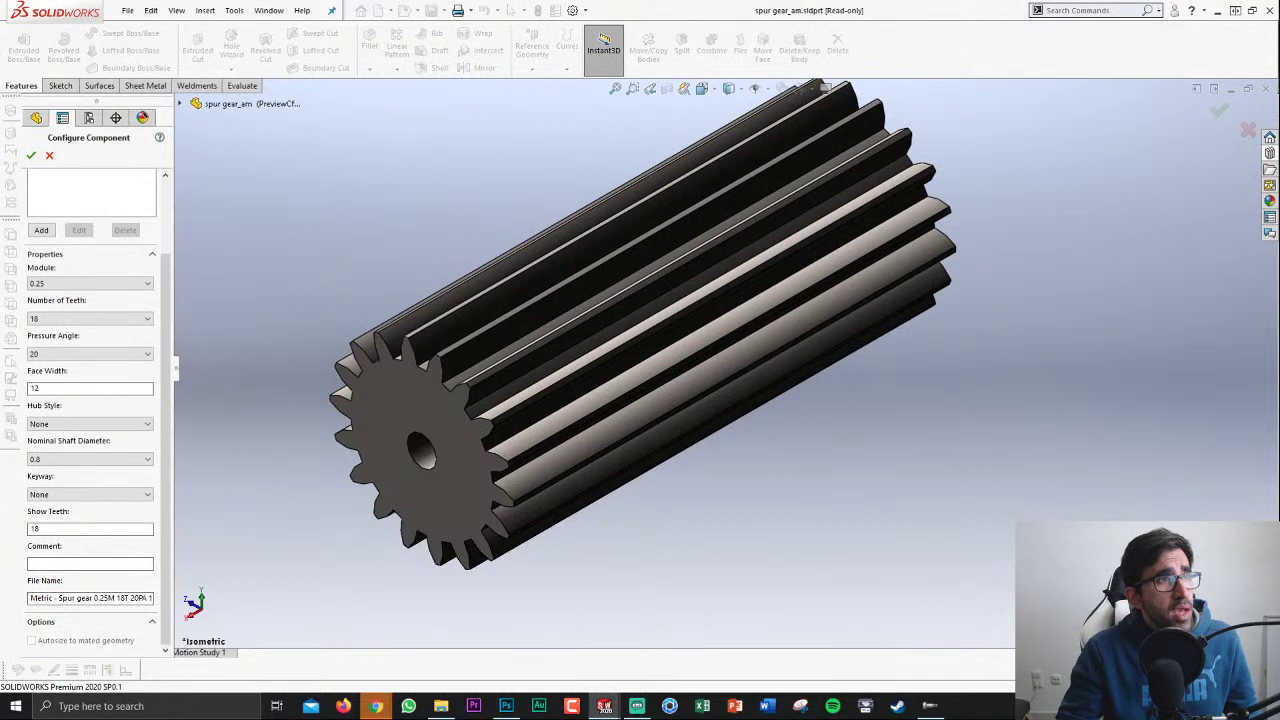
pyautogui.click(49, 155)
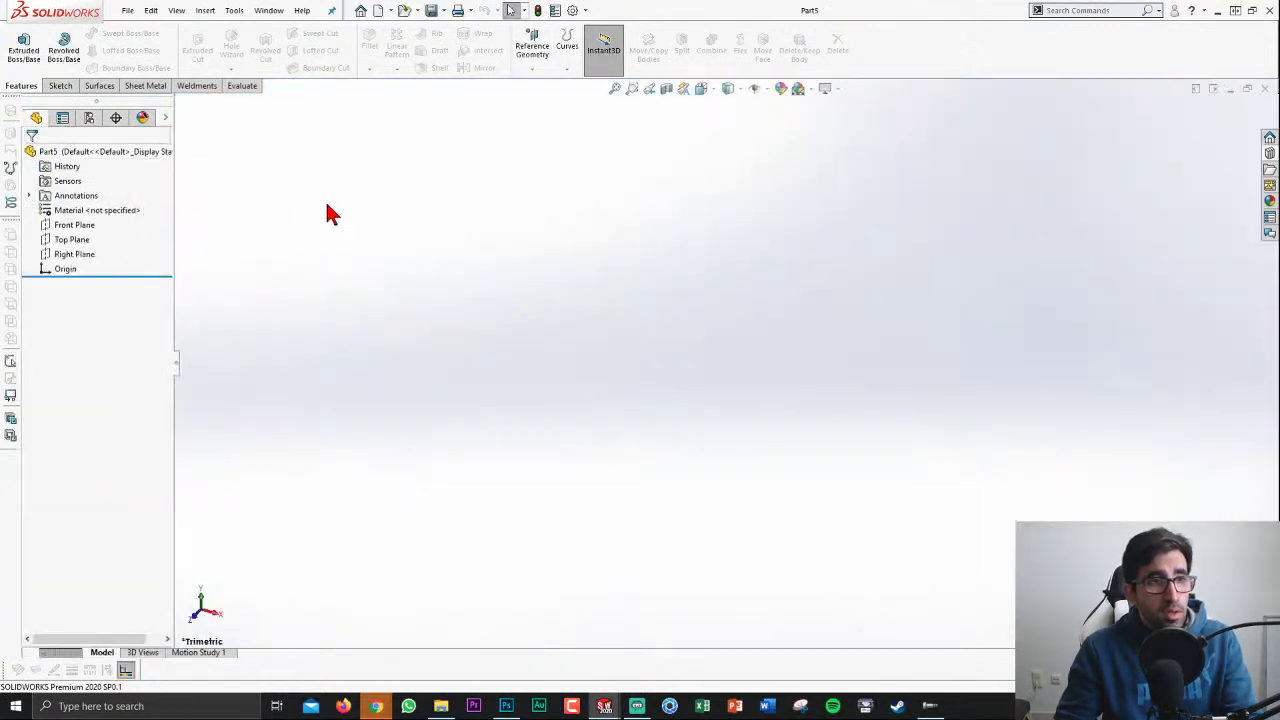
pyautogui.hotkey('ctrl', 'Tab')
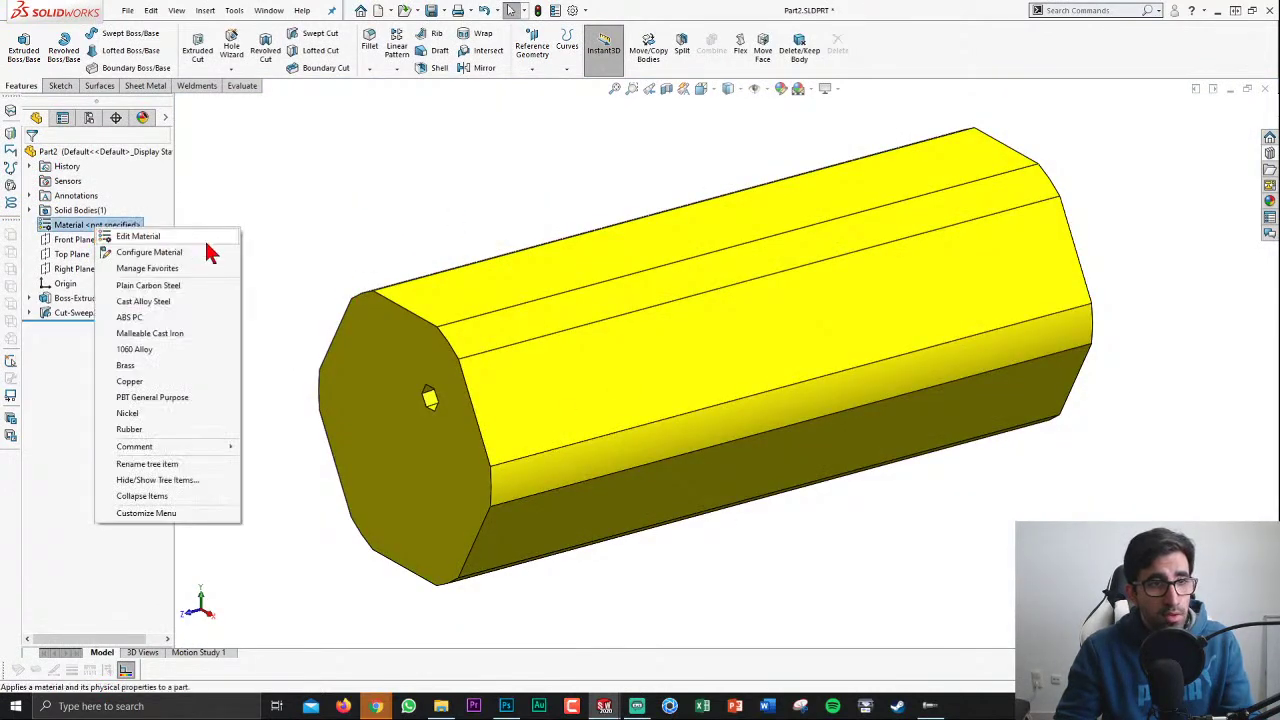
pyautogui.rightClick(94, 227)
pyautogui.click(163, 367)
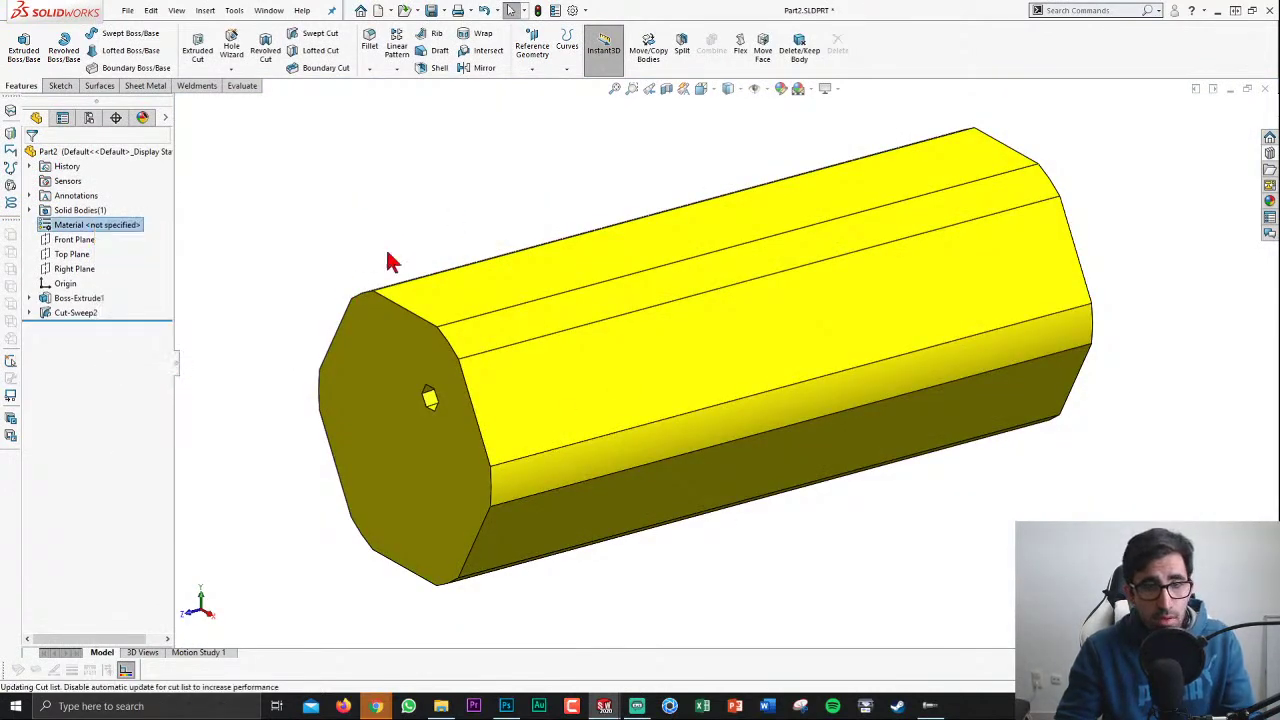
pyautogui.click(355, 228)
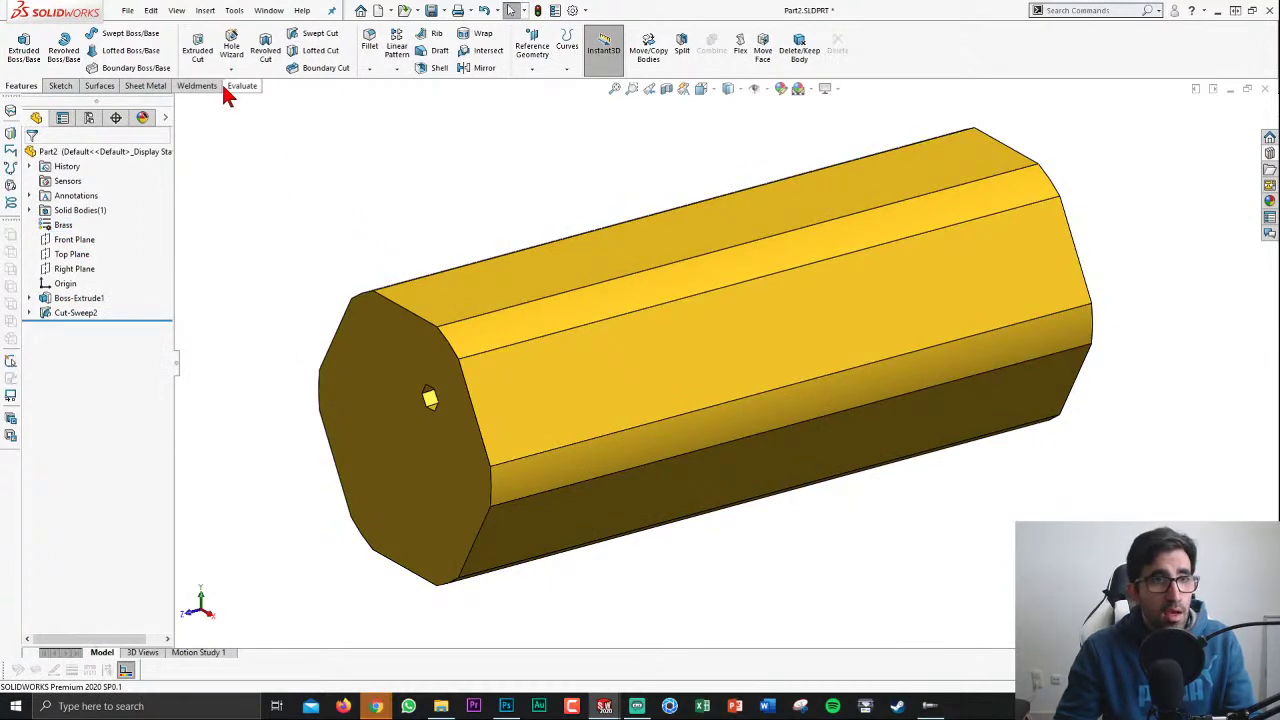
pyautogui.click(228, 88)
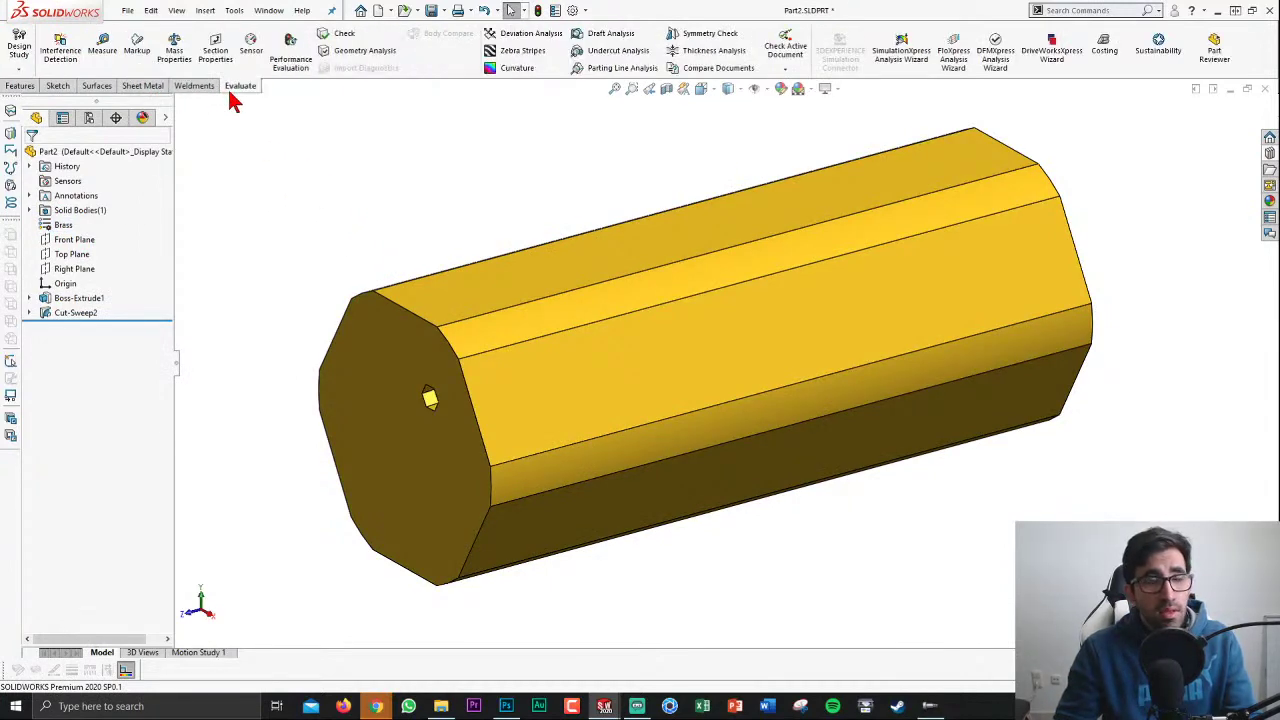
pyautogui.click(178, 45)
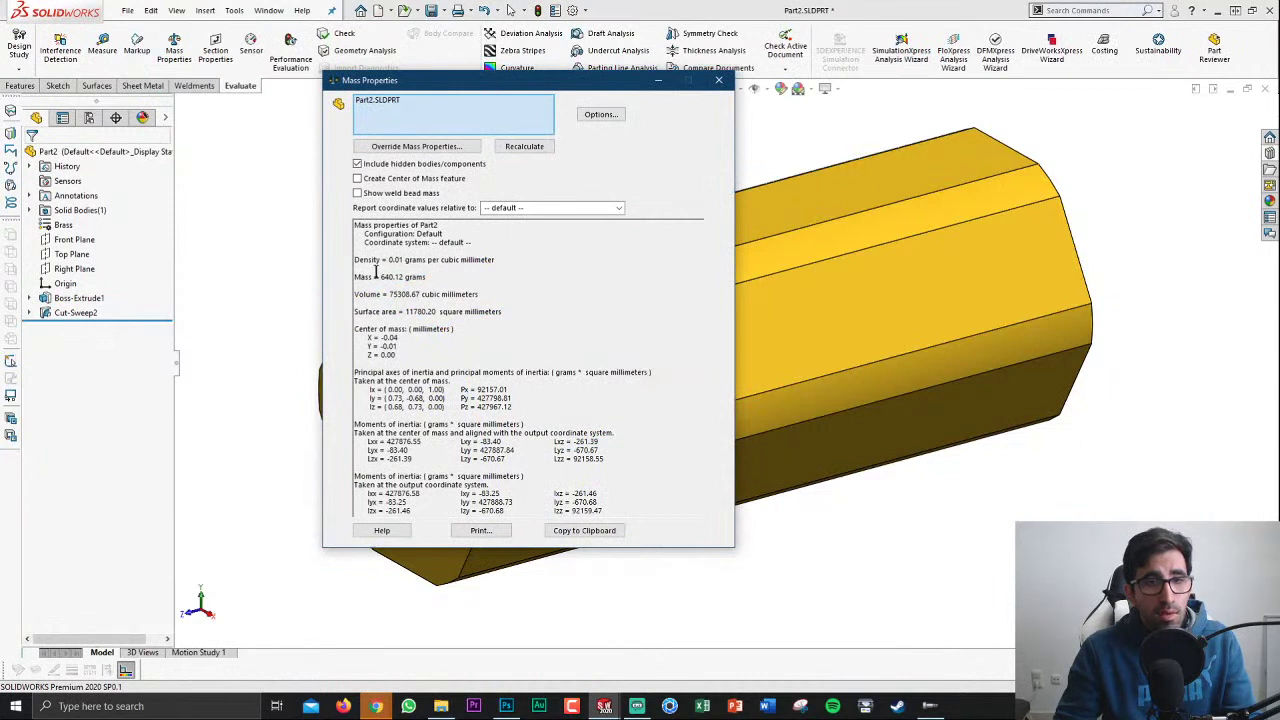
pyautogui.moveTo(382, 276); pyautogui.dragTo(488, 278)
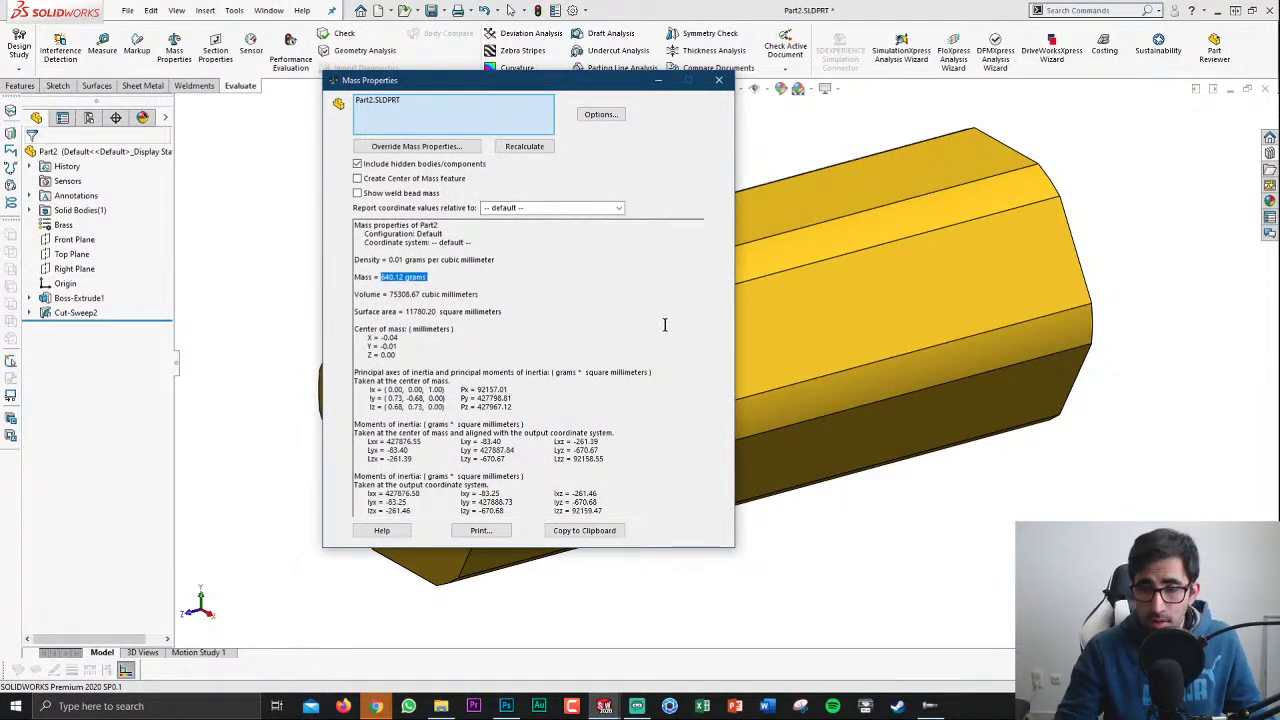
pyautogui.click(719, 80)
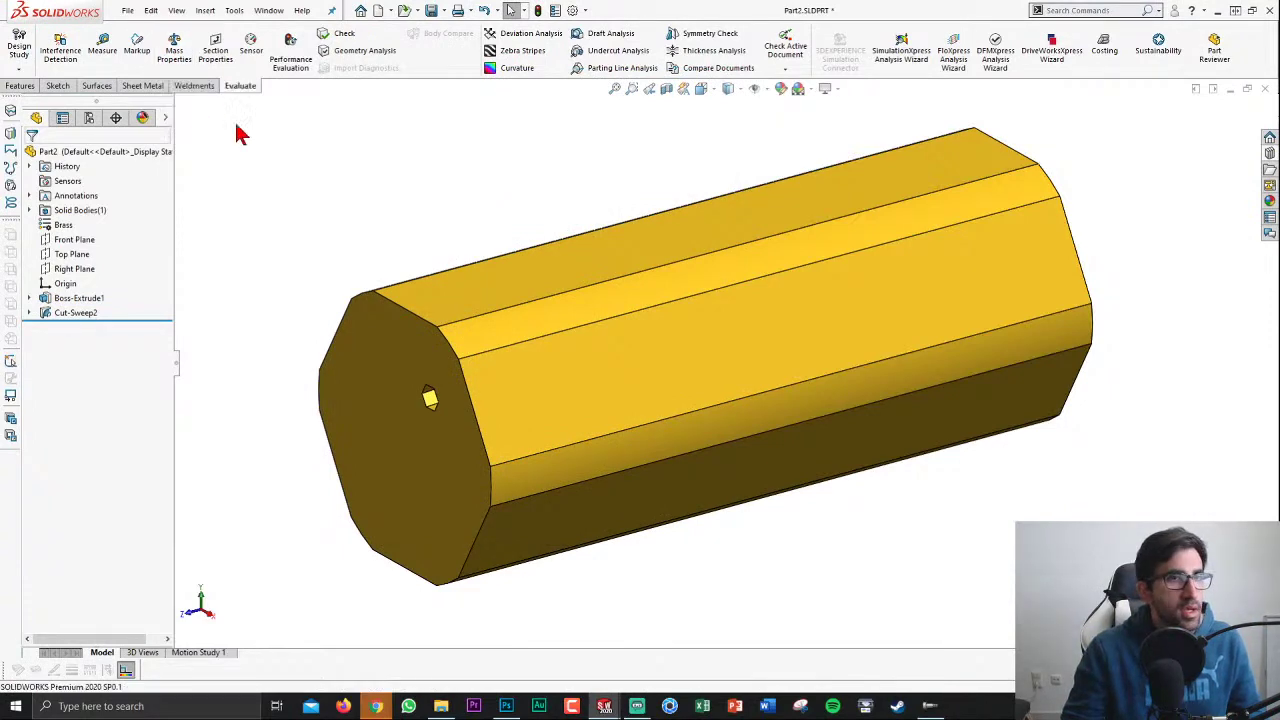
pyautogui.click(177, 52)
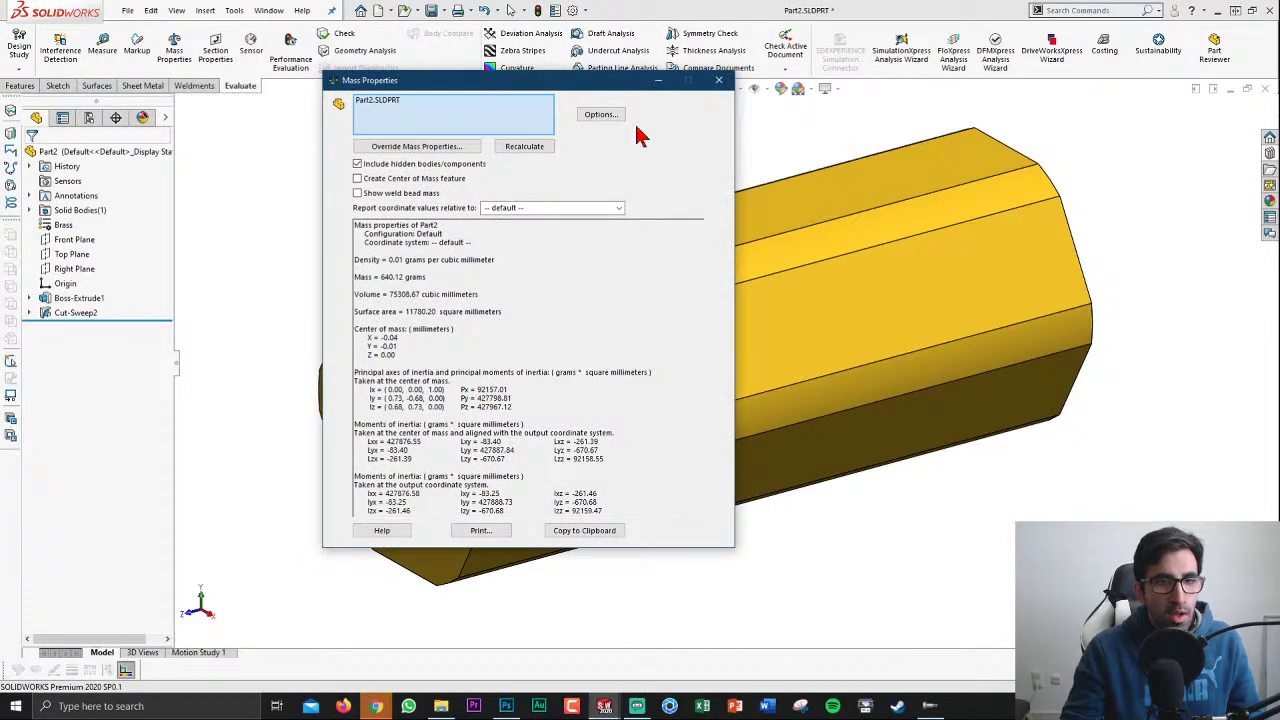
pyautogui.click(718, 80)
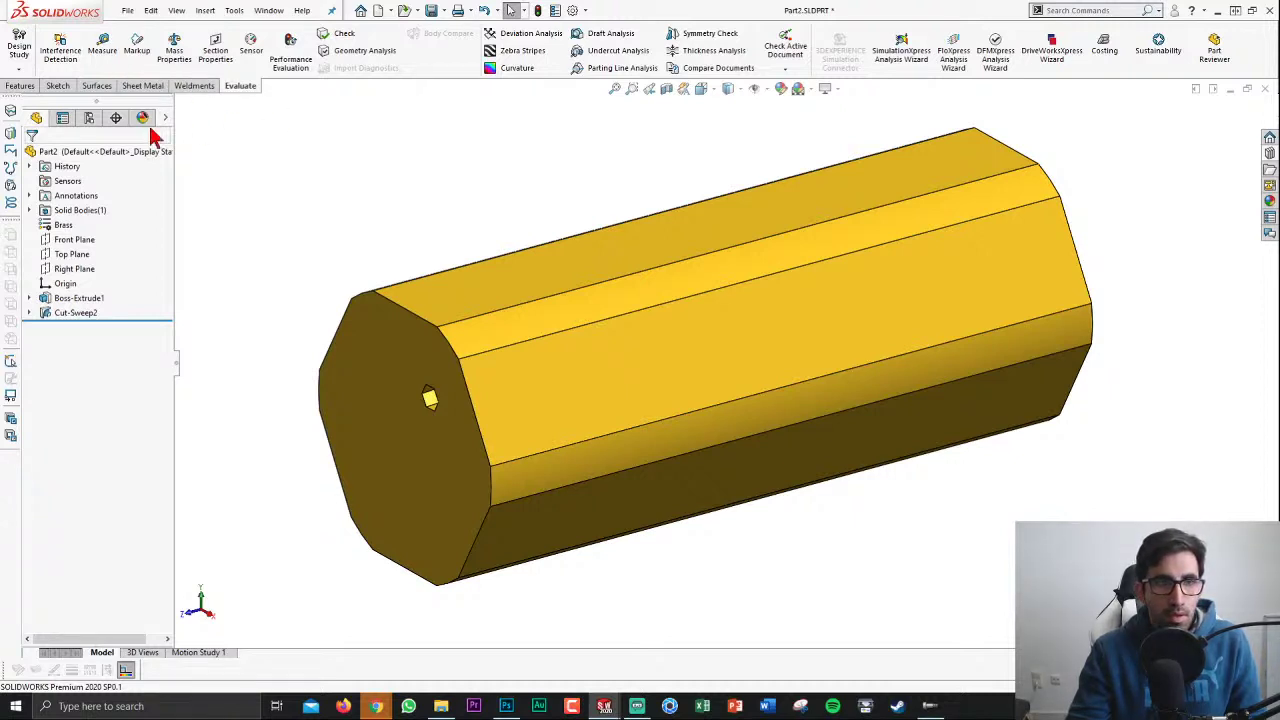
pyautogui.rightClick(14, 97)
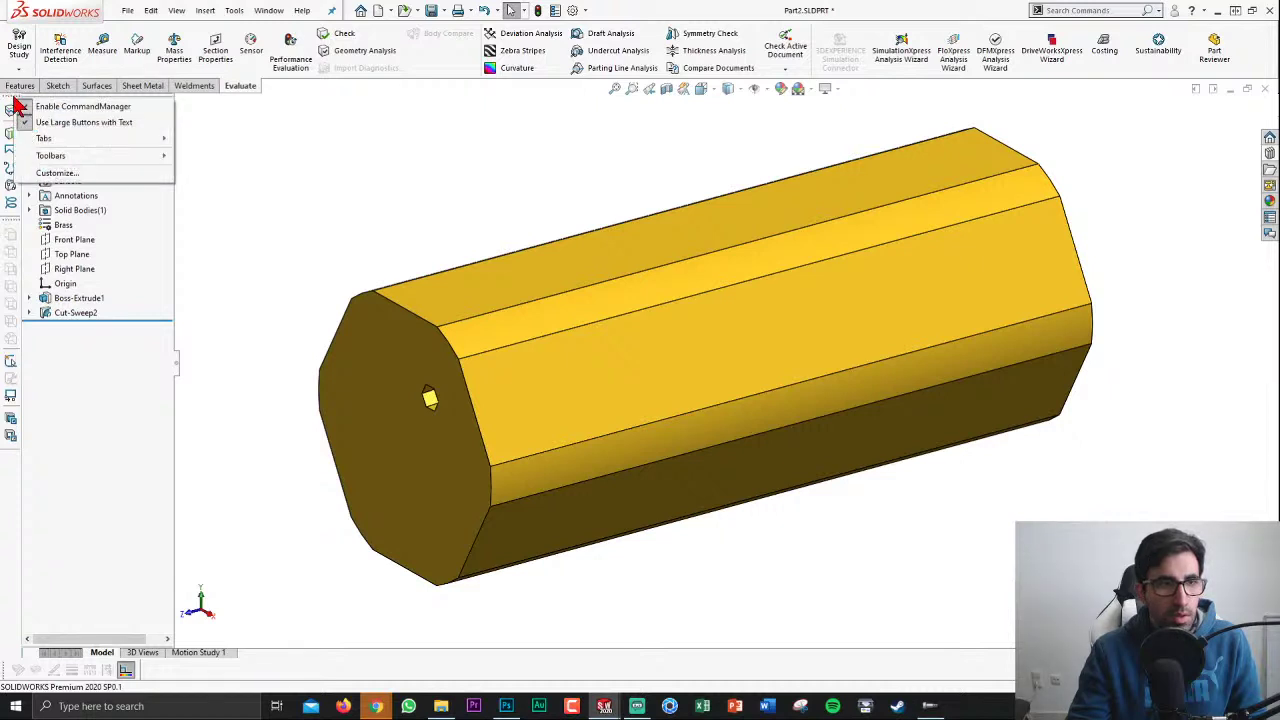
pyautogui.press('Escape')
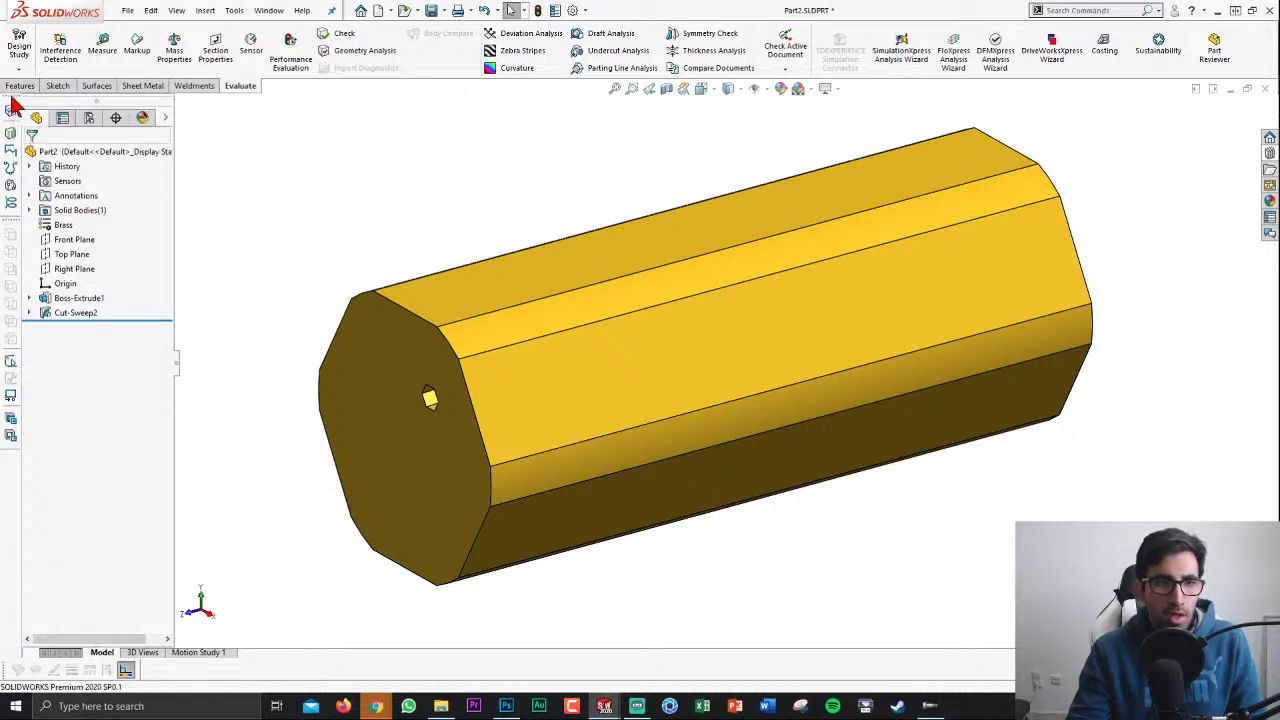
pyautogui.rightClick(14, 99)
pyautogui.press('Escape')
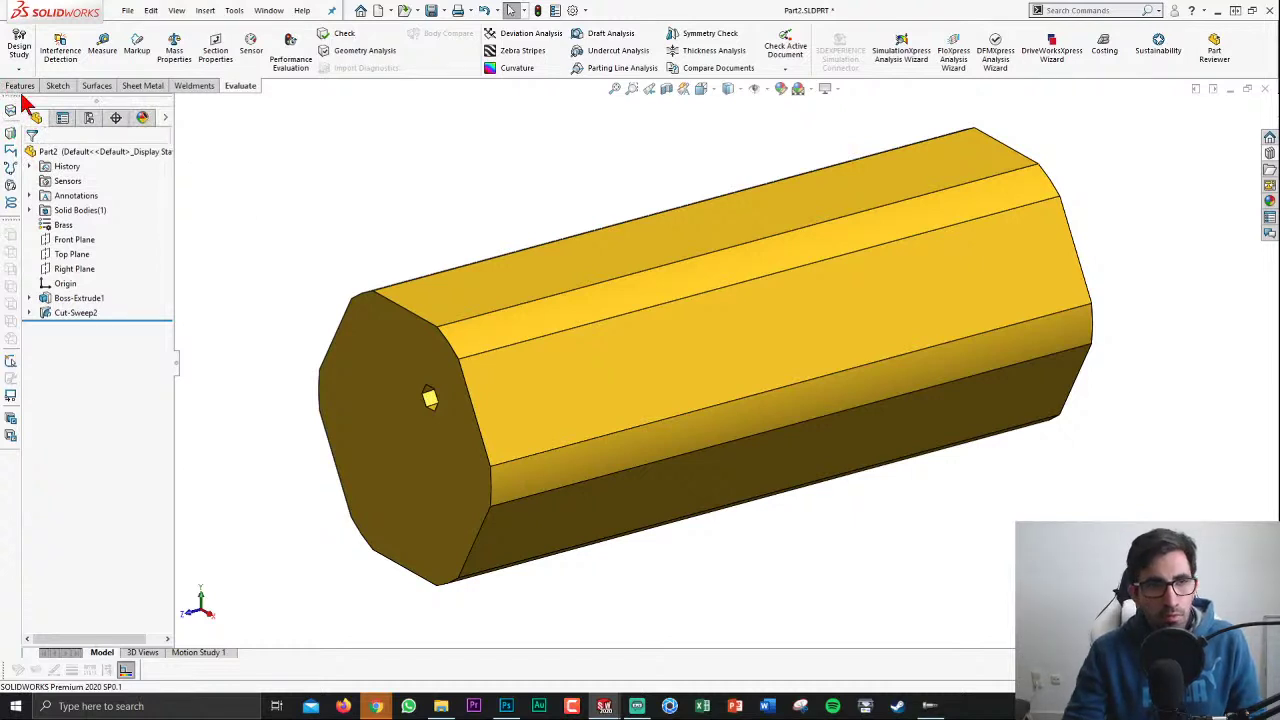
pyautogui.moveTo(77, 105); pyautogui.dragTo(227, 108)
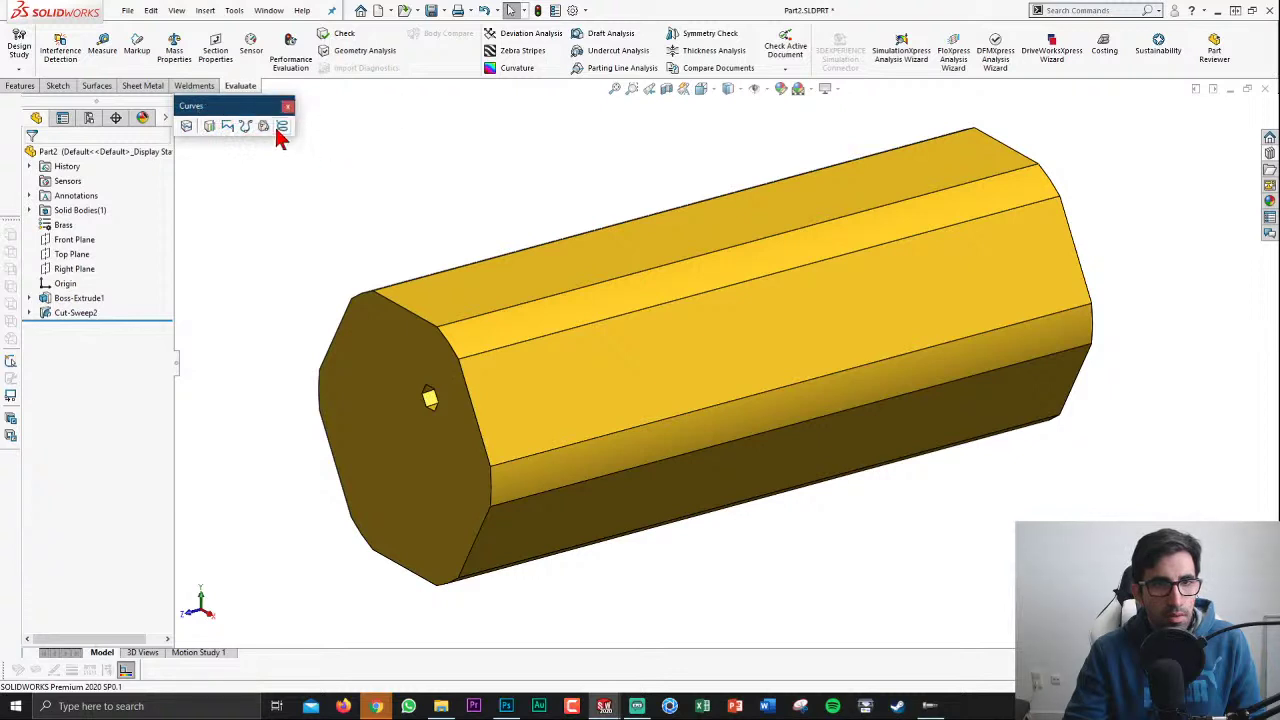
pyautogui.doubleClick(193, 108)
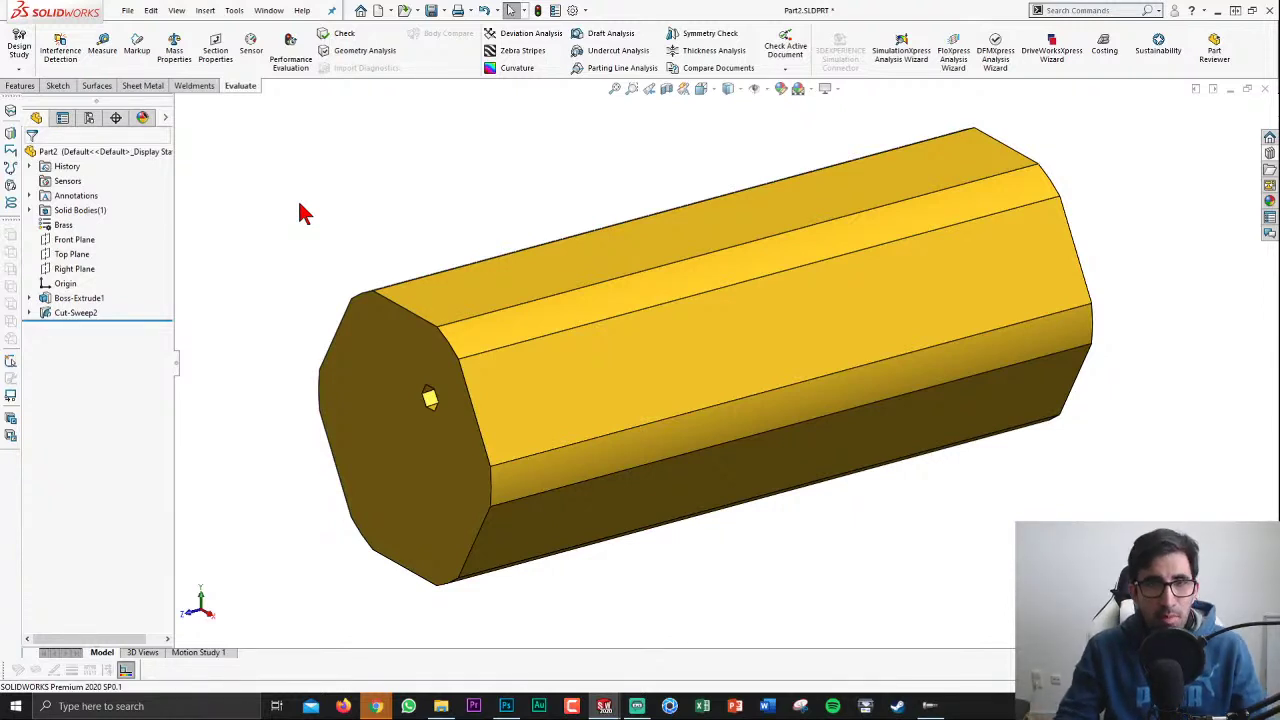
# Step: Cycle through the open documents to the Part3 tee pipe and zoom into its pipe opening
pyautogui.hotkey('ctrl', 'Tab')
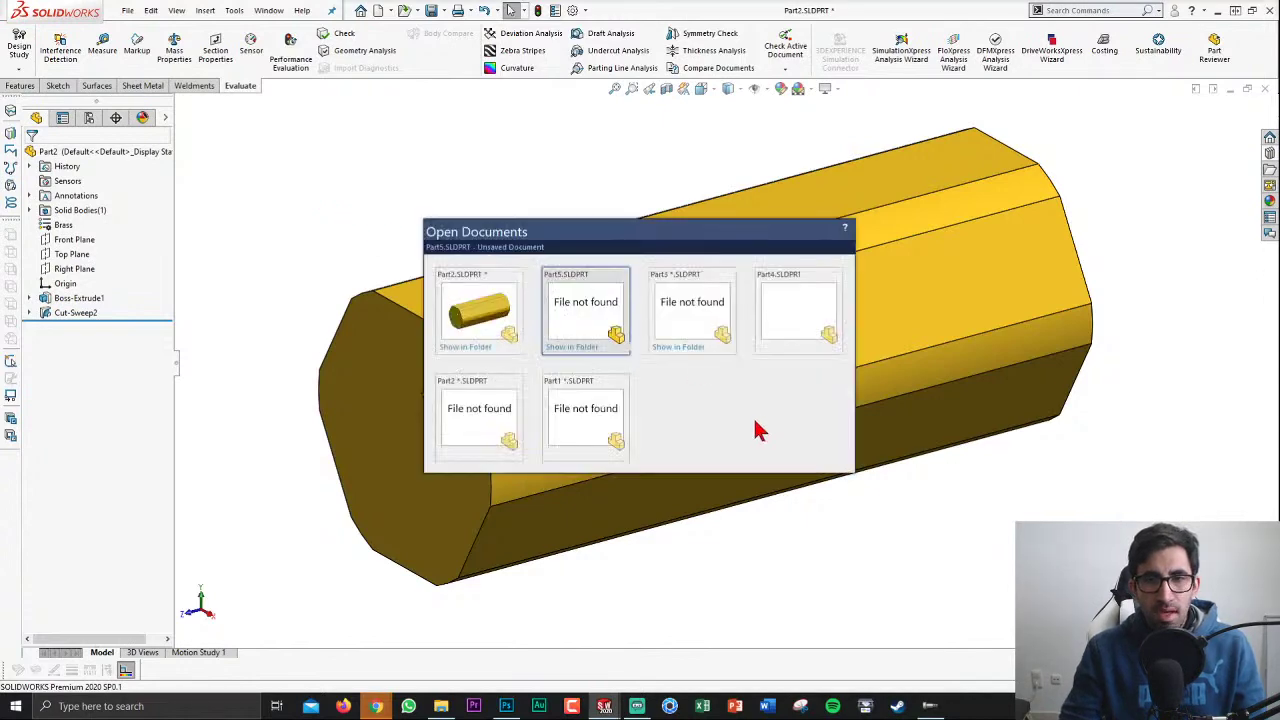
pyautogui.click(598, 311)
pyautogui.hotkey('ctrl', 'Tab')
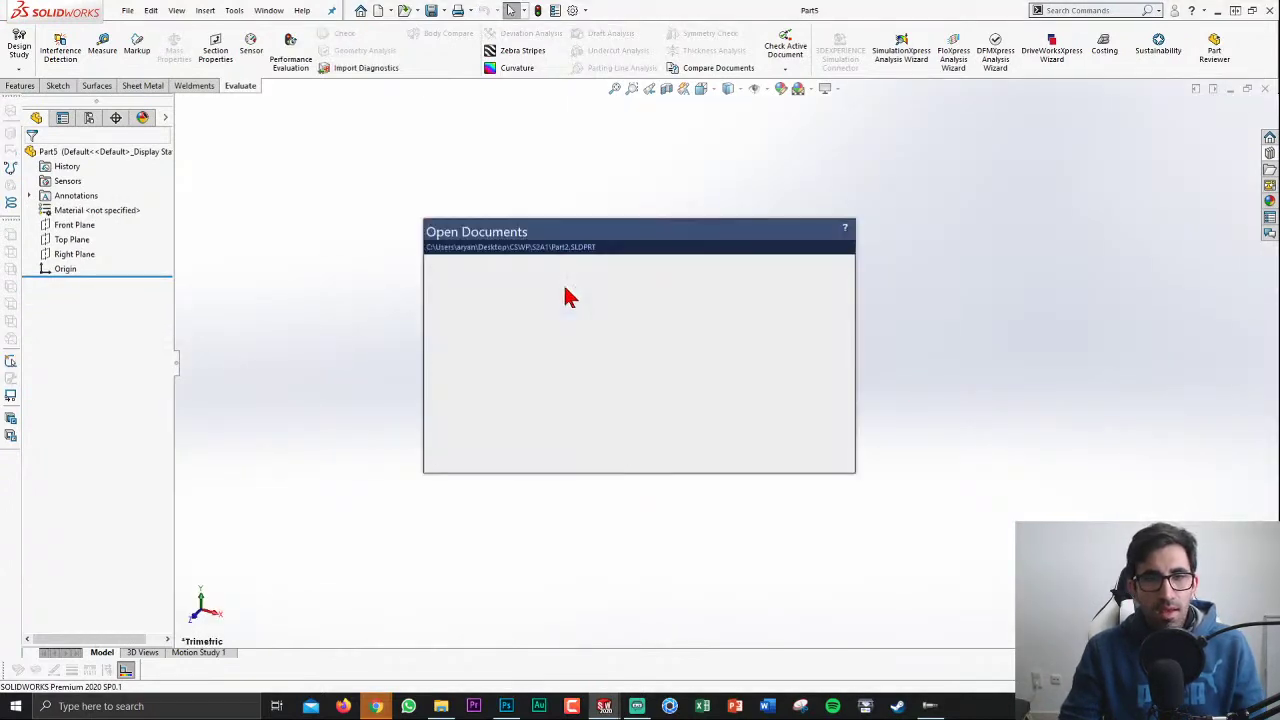
pyautogui.click(705, 306)
pyautogui.hotkey('ctrl', 'Tab')
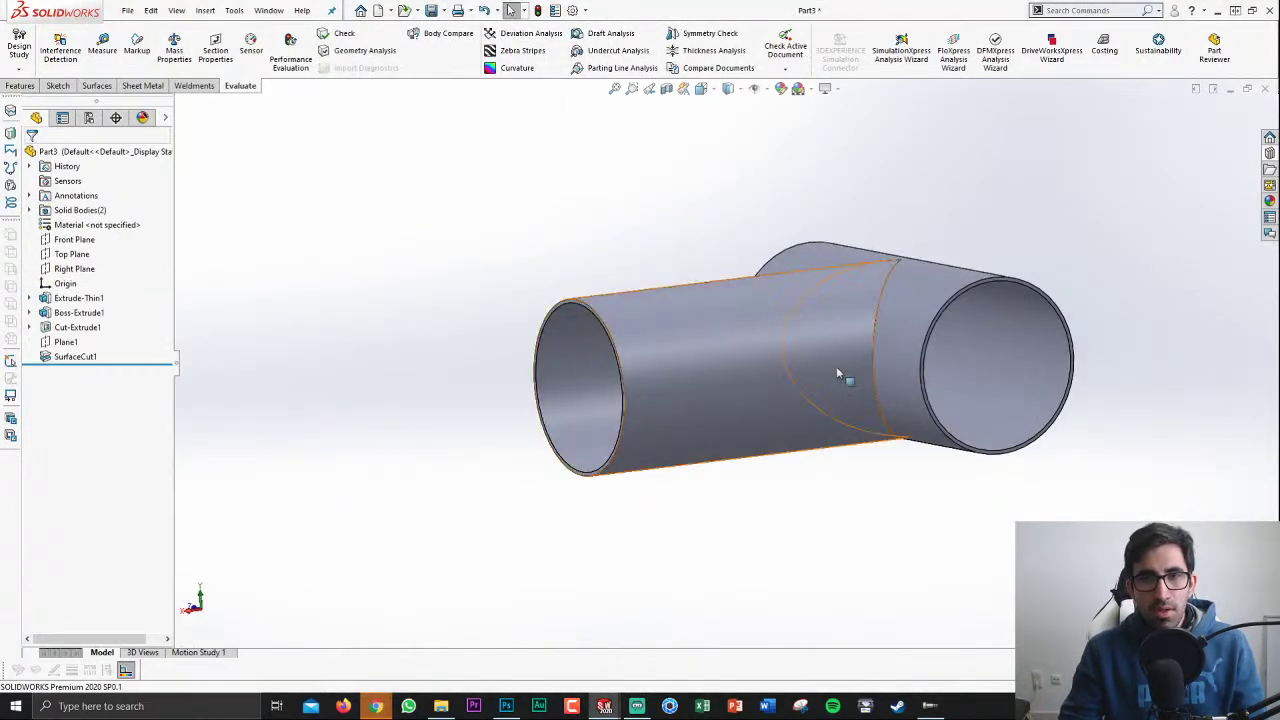
pyautogui.click(18, 86)
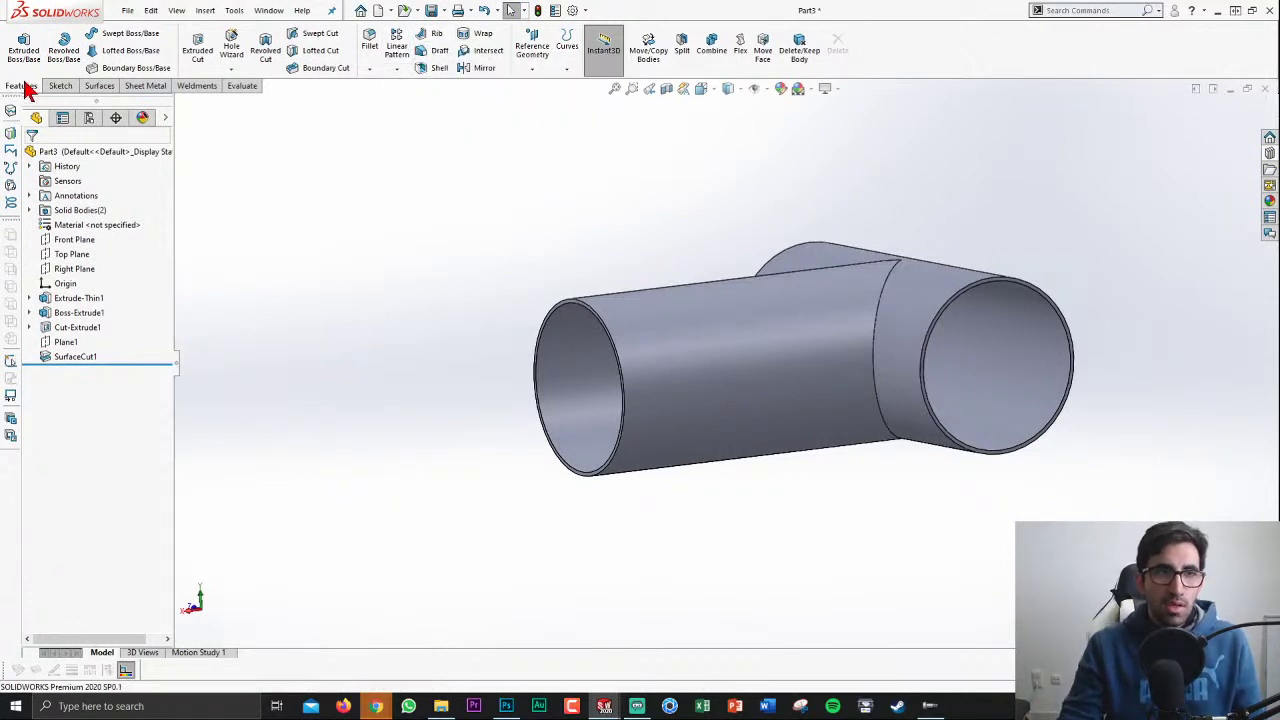
pyautogui.scroll(-3, 1031, 380)
pyautogui.moveTo(974, 361)
pyautogui.mouseDown(button='middle')
pyautogui.moveTo(896, 365)
pyautogui.moveTo(880, 350)
pyautogui.mouseUp(button='middle')
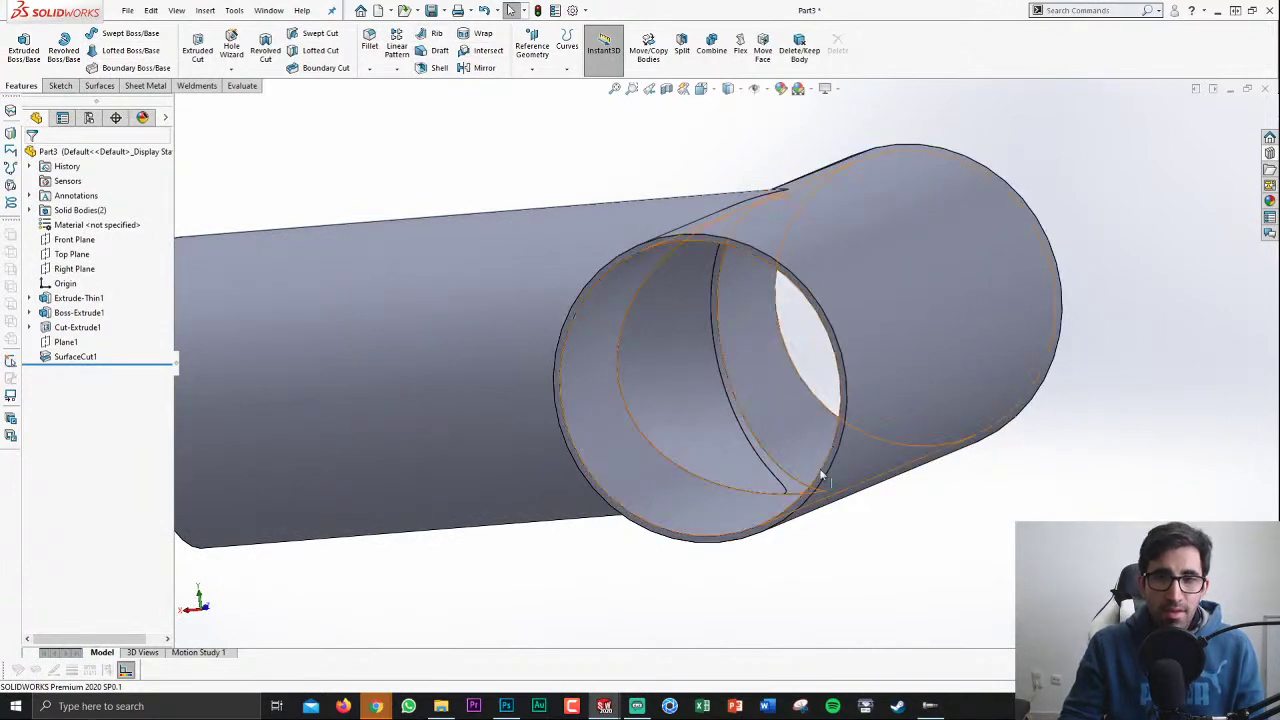
pyautogui.moveTo(822, 478)
pyautogui.mouseDown(button='middle')
pyautogui.moveTo(843, 500)
pyautogui.moveTo(935, 392)
pyautogui.mouseUp(button='middle')
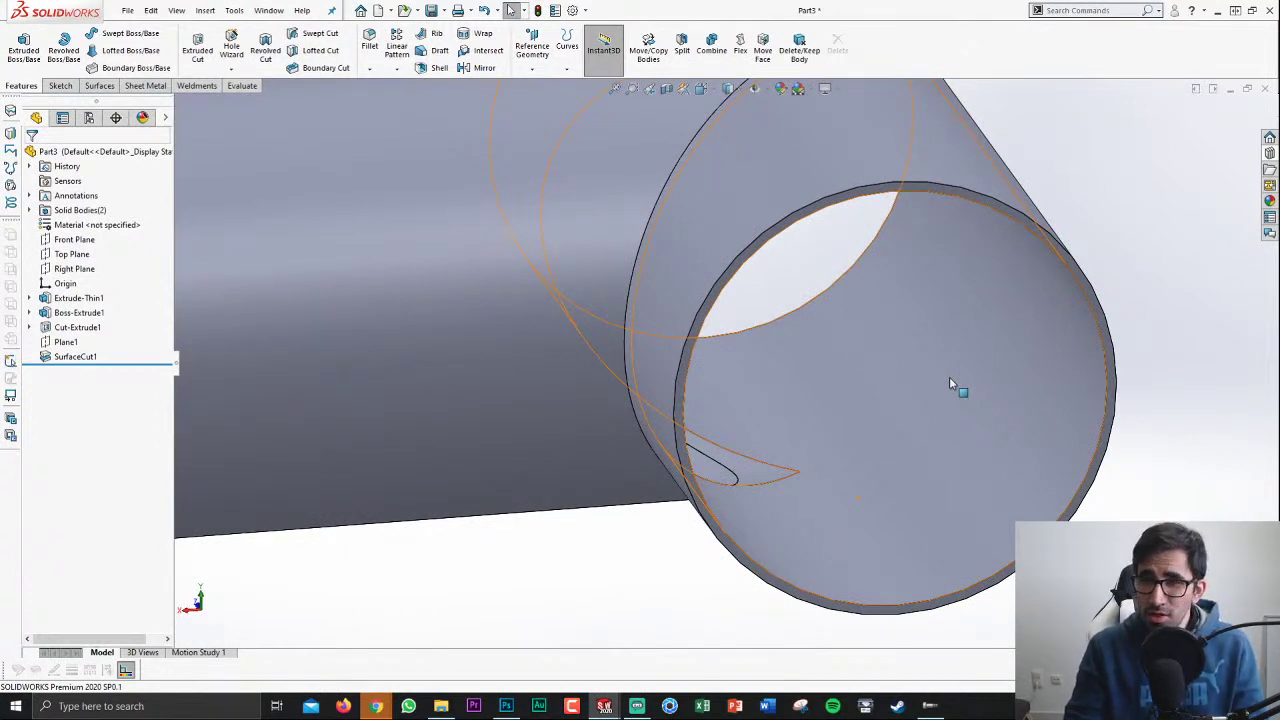
# Step: Sketch a diagonal line across the pipe opening on the Front Plane
pyautogui.click(52, 268)
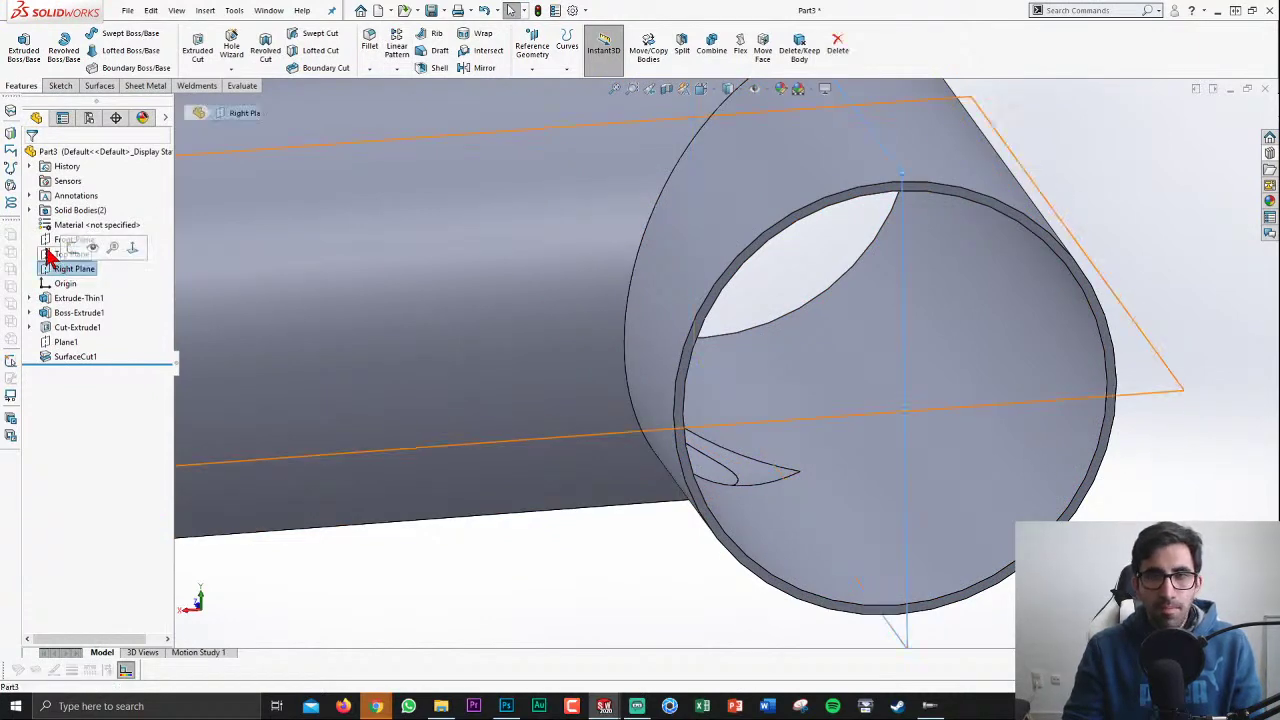
pyautogui.click(62, 240)
pyautogui.click(68, 218)
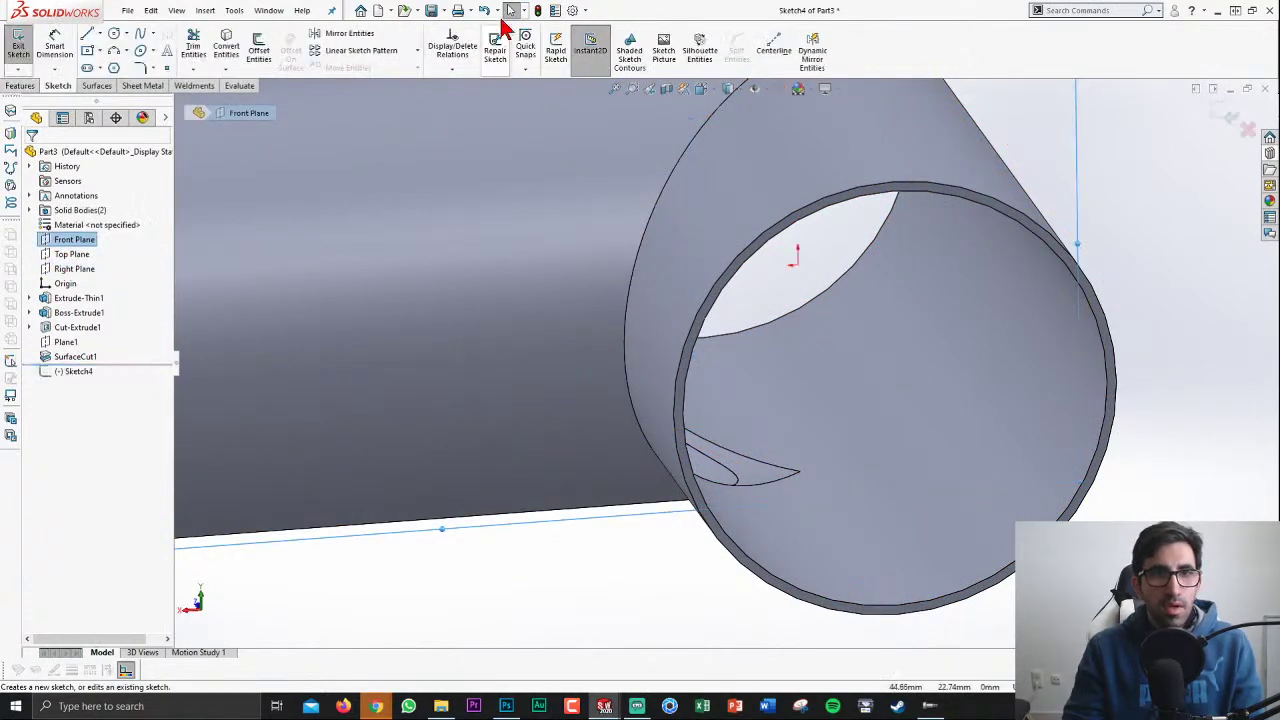
pyautogui.hotkey('ctrl', 'z')
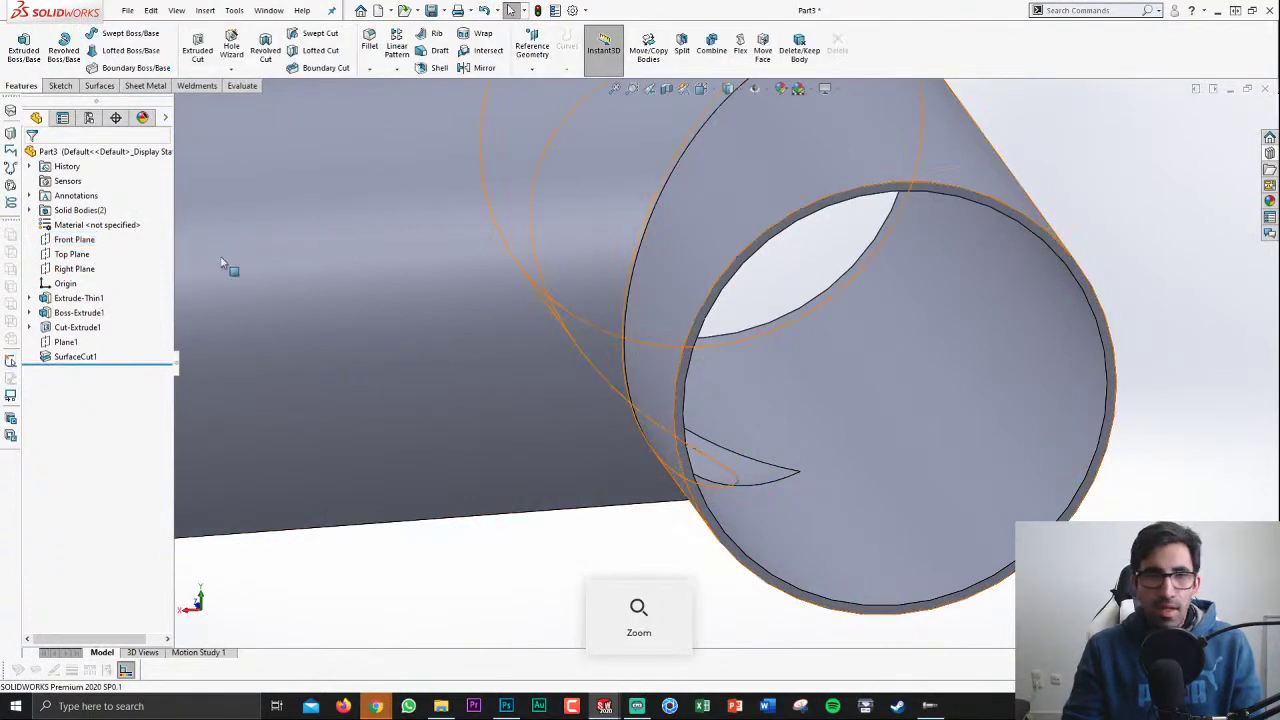
pyautogui.click(75, 240)
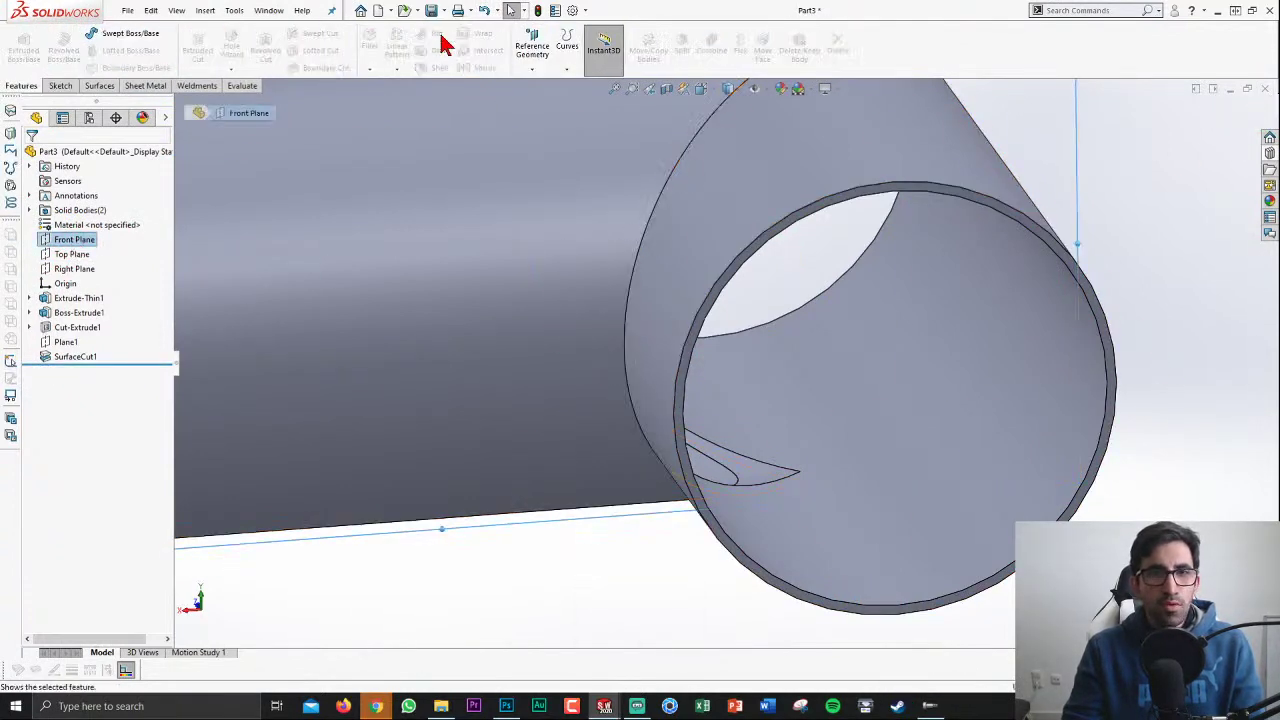
pyautogui.click(297, 115)
pyautogui.click(88, 34)
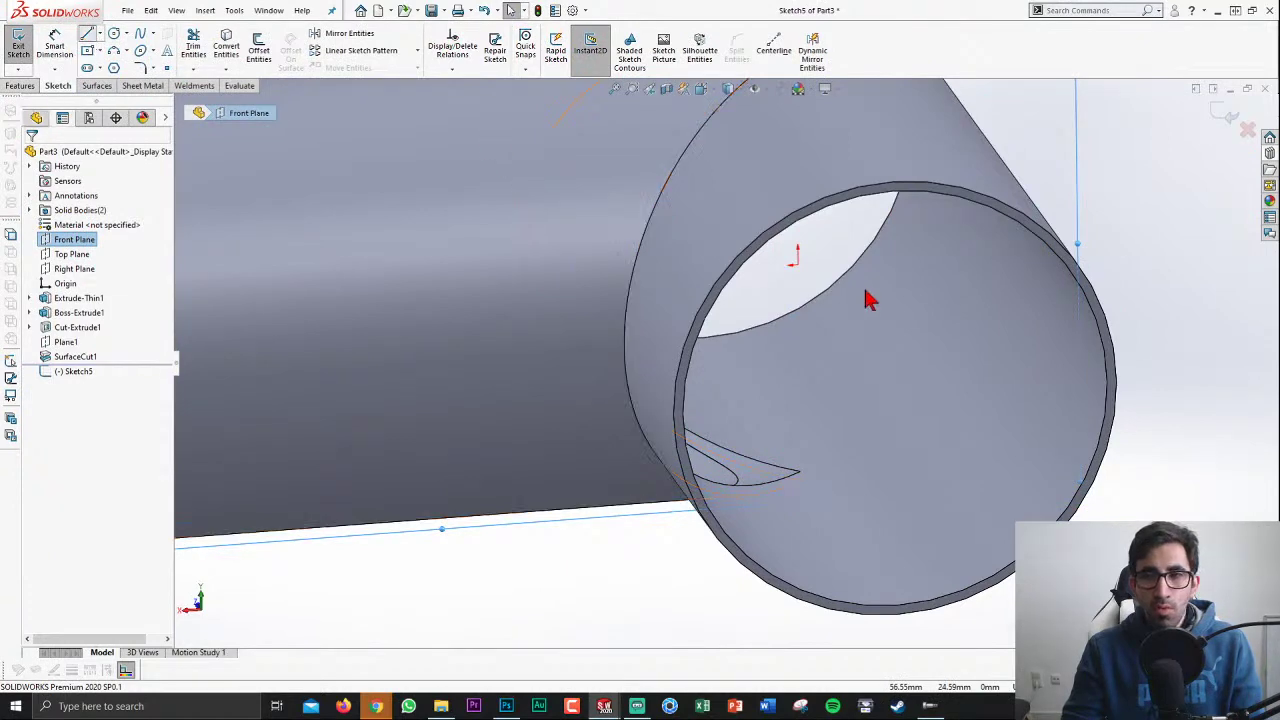
pyautogui.click(810, 402)
pyautogui.click(940, 254)
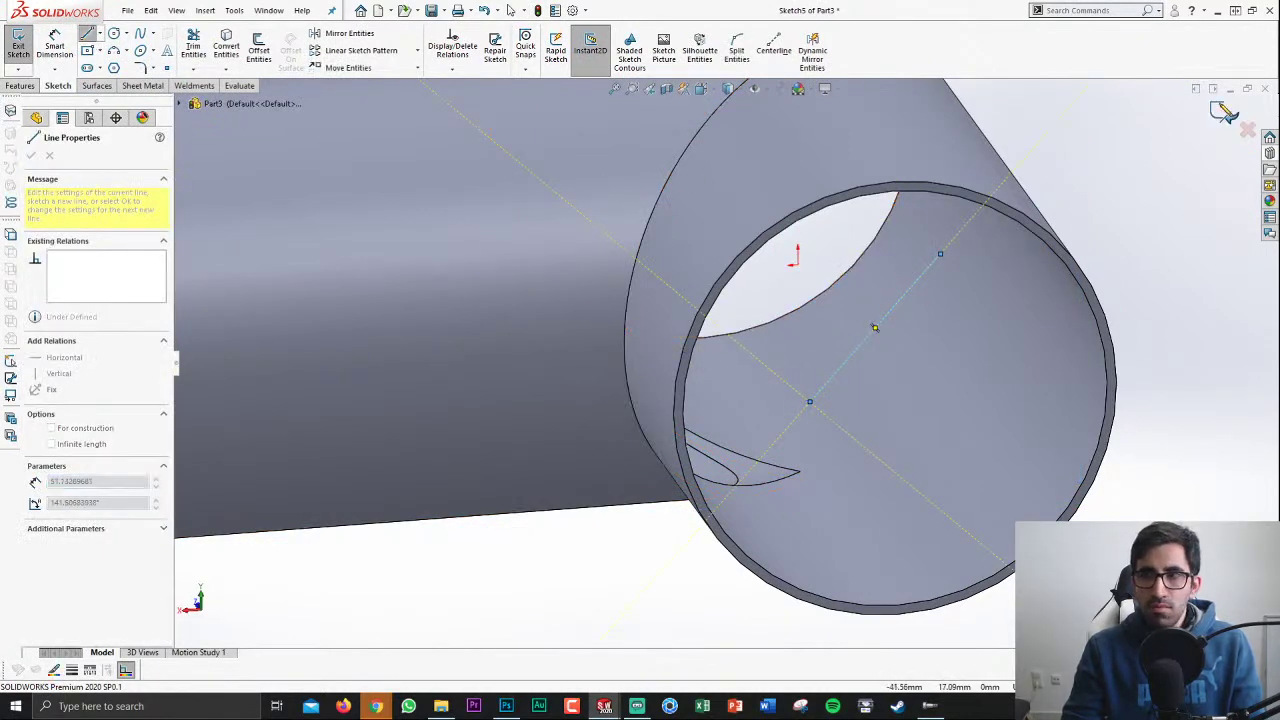
# Step: Start a rib from the line with flipped material side and 5.00 mm thickness
pyautogui.press('Escape')
pyautogui.scroll(3, 893, 350)
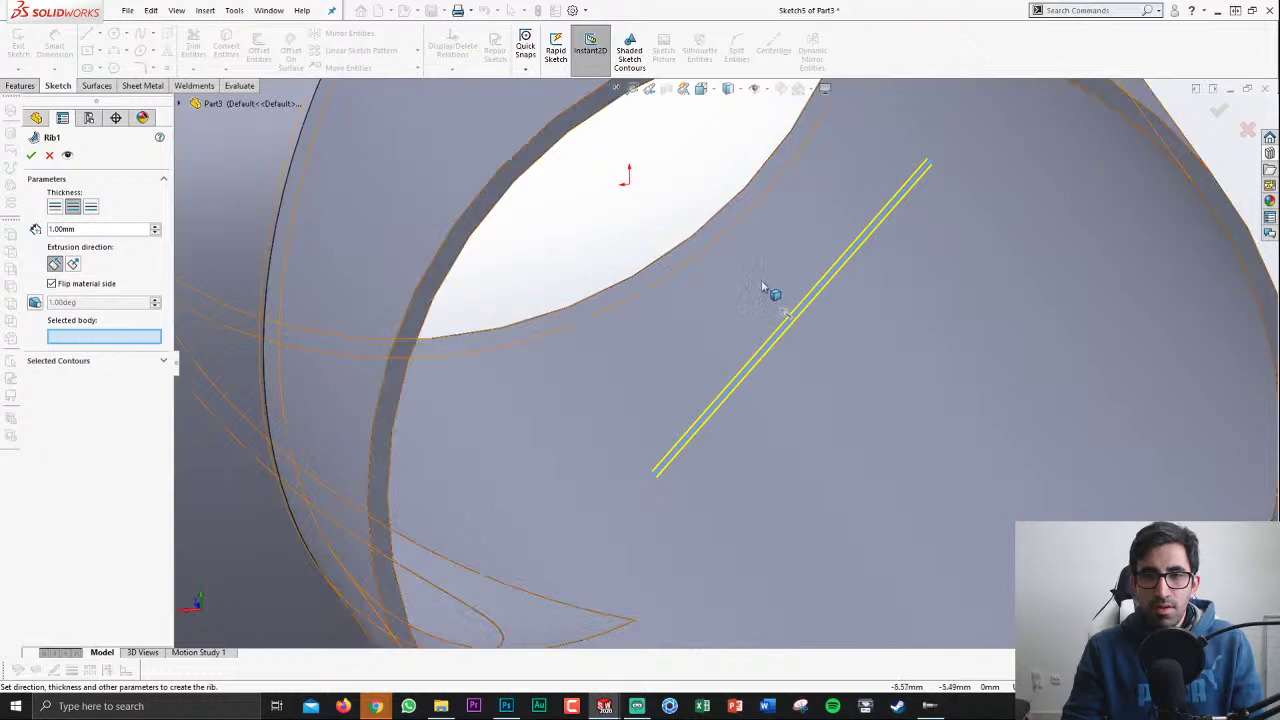
pyautogui.click(51, 283)
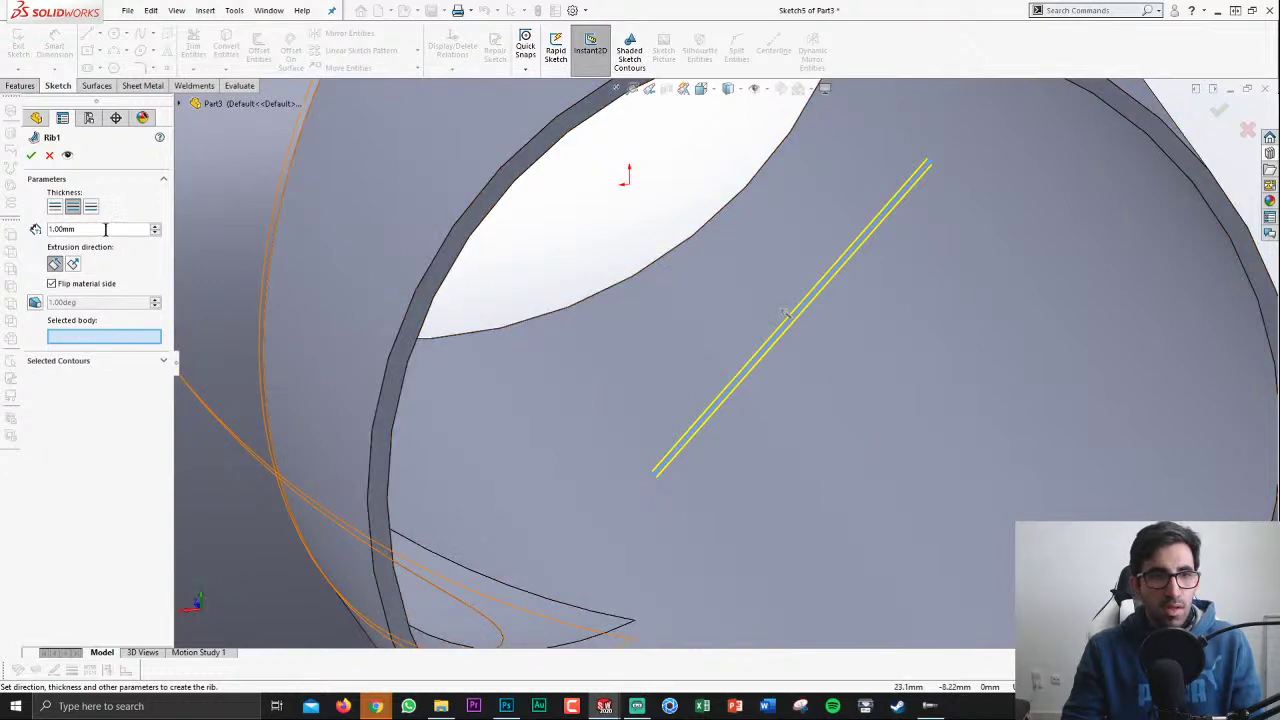
pyautogui.doubleClick(106, 230)
pyautogui.write('5')
pyautogui.press('Return')
pyautogui.scroll(-2, 483, 294)
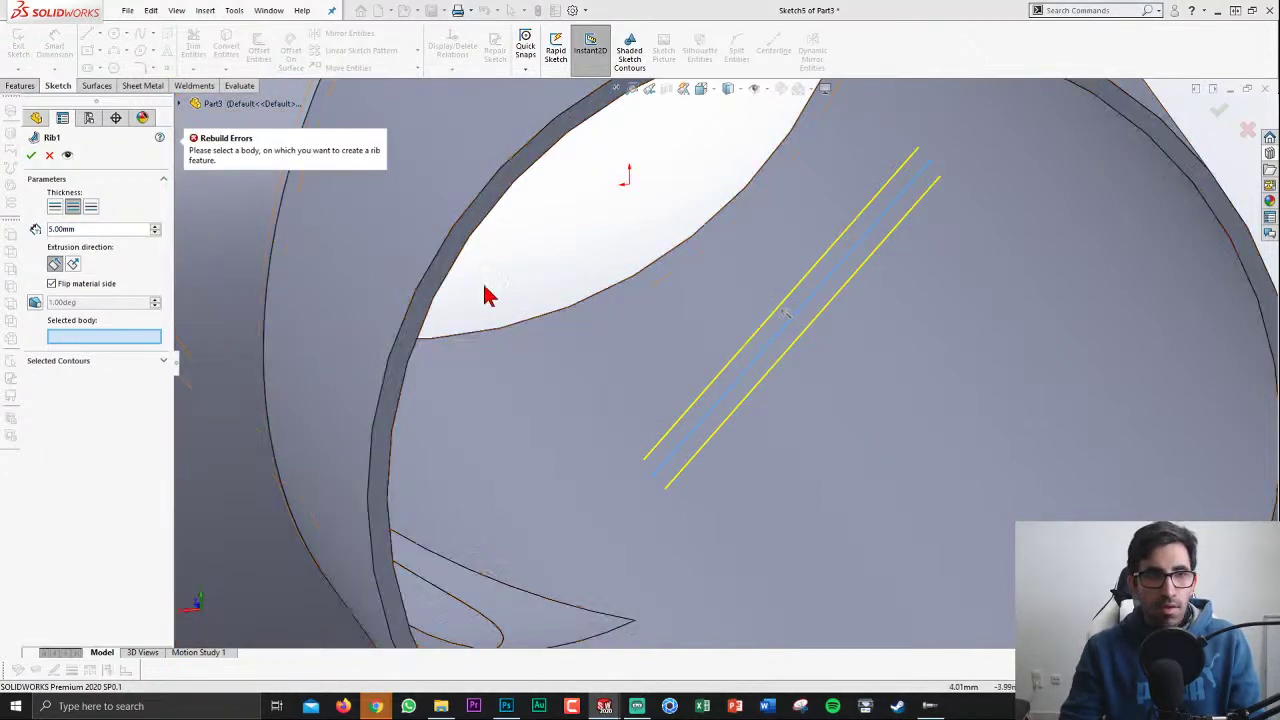
pyautogui.scroll(-3, 846, 380)
pyautogui.moveTo(846, 380)
pyautogui.mouseDown(button='middle')
pyautogui.moveTo(777, 303)
pyautogui.moveTo(810, 310)
pyautogui.mouseUp(button='middle')
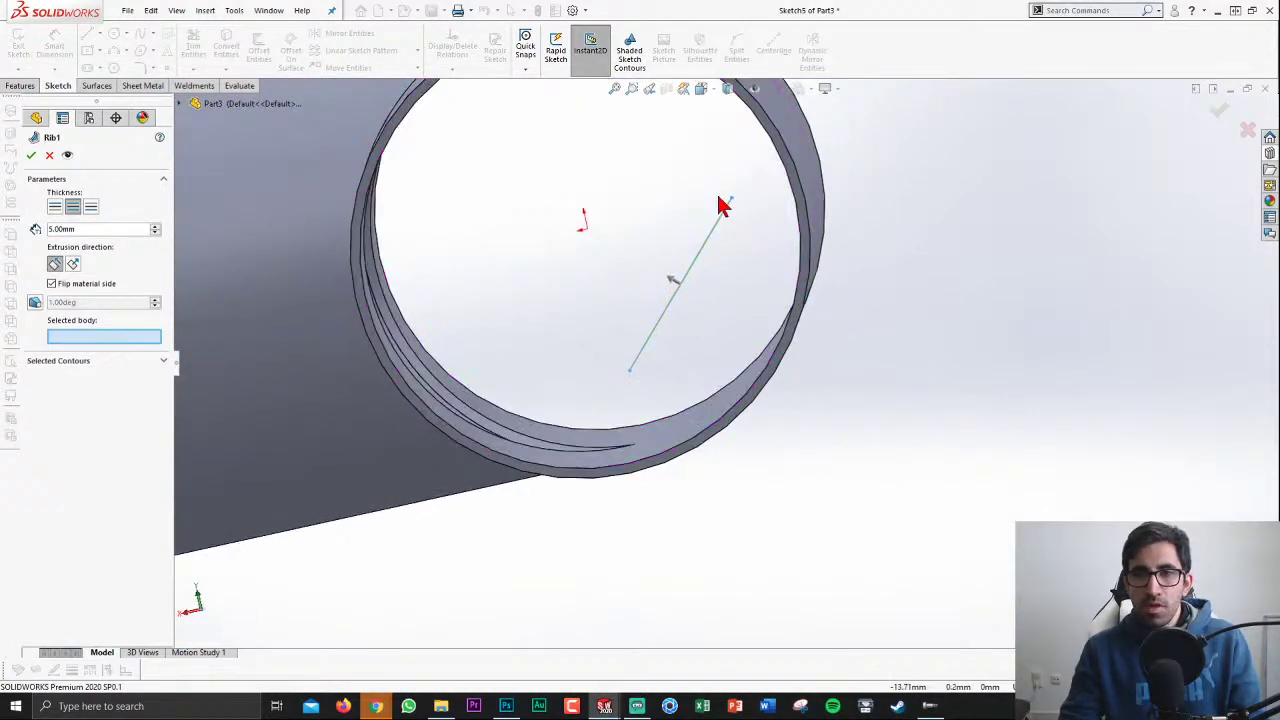
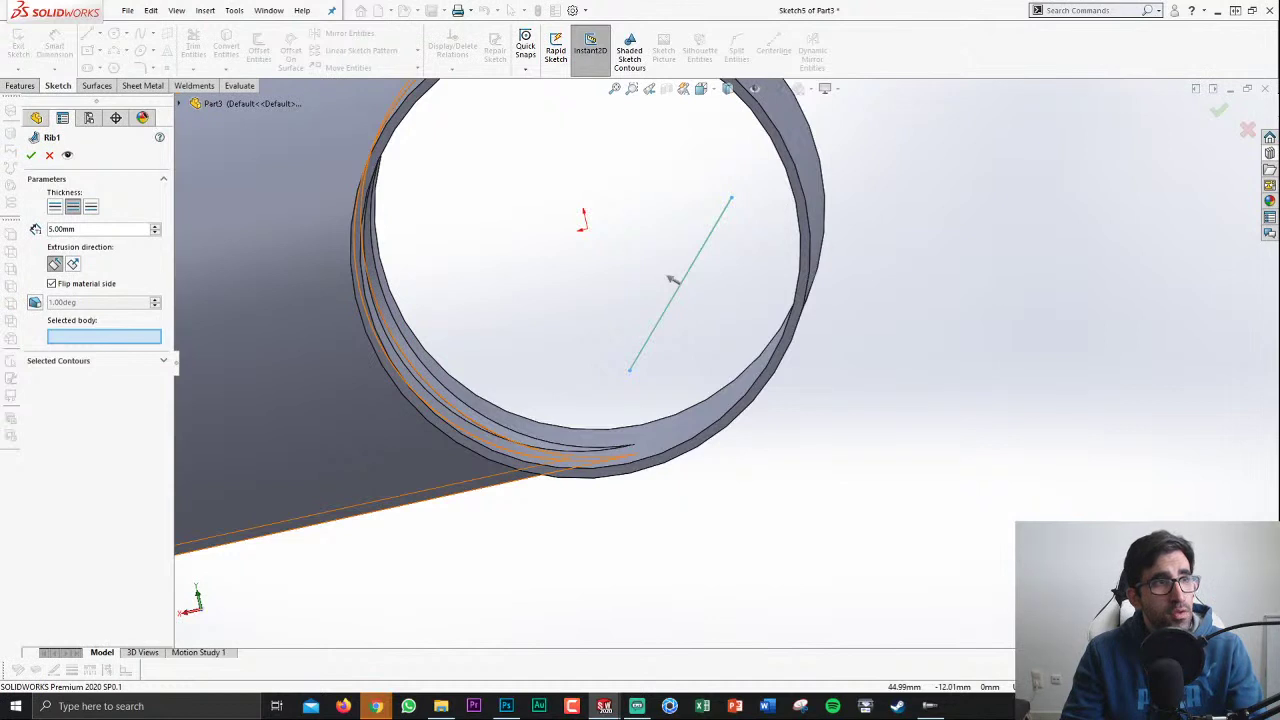
# Step: Cancel the Rib feature and create a new part document
pyautogui.scroll(-5, 914, 309)
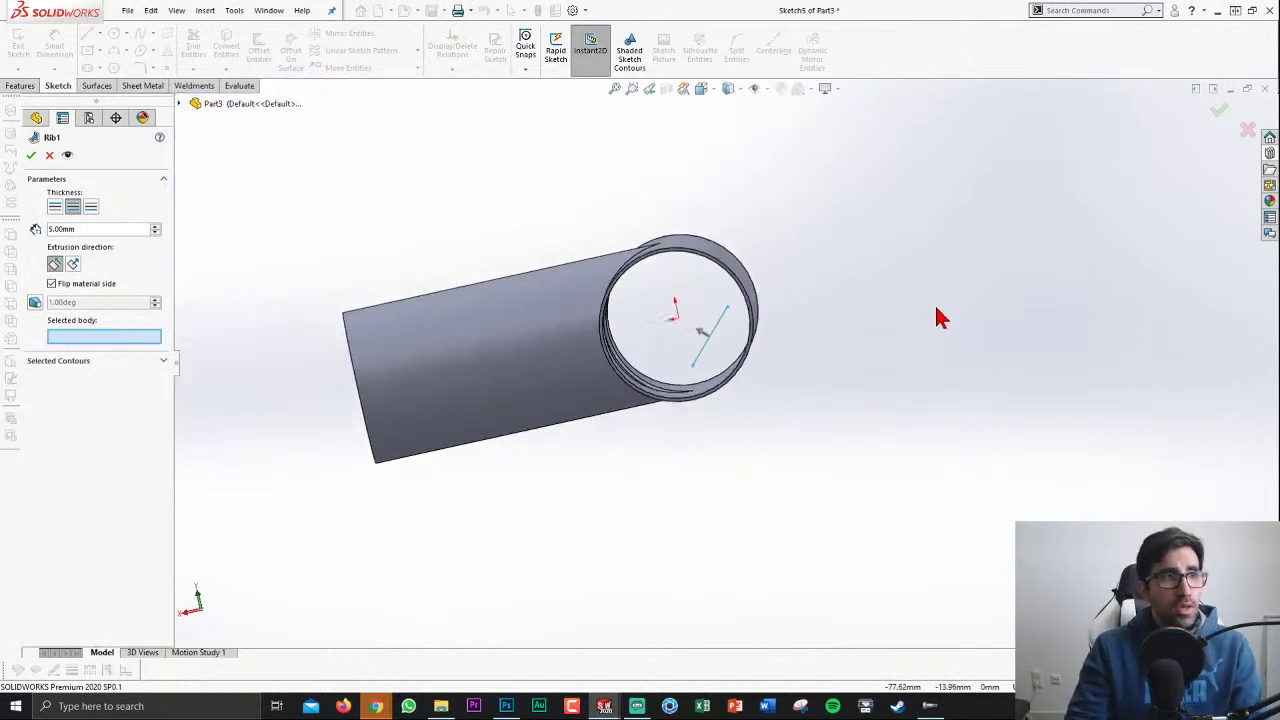
pyautogui.press('Escape')
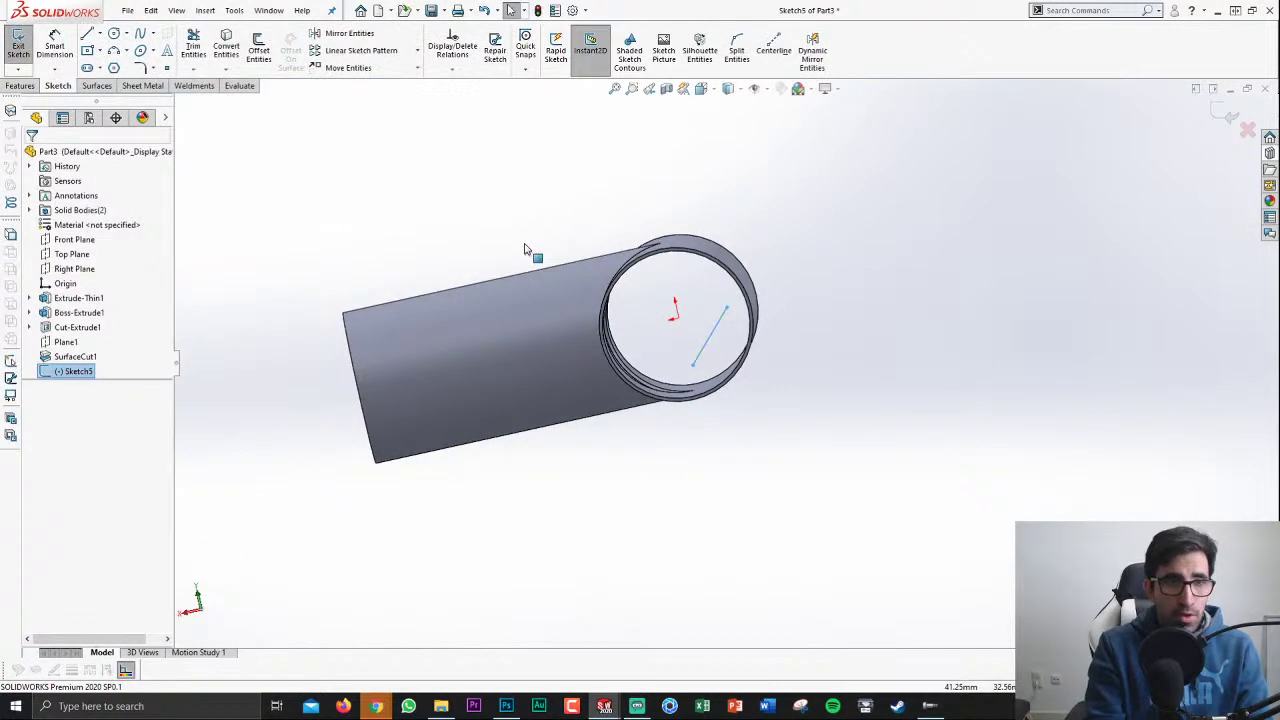
pyautogui.hotkey('ctrl', 'n')
pyautogui.doubleClick(452, 215)
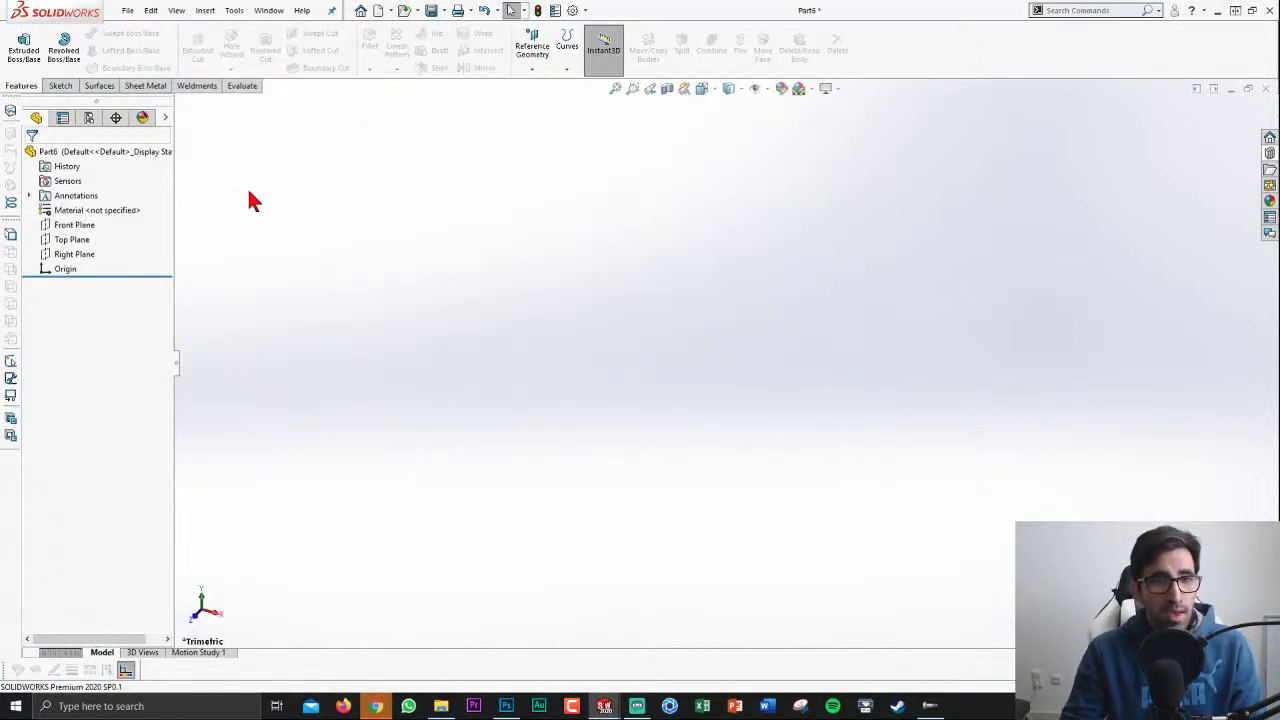
# Step: Sketch three circles on the Front Plane, two side by side and a smaller one above
pyautogui.click(84, 226)
pyautogui.click(95, 207)
pyautogui.press('c')
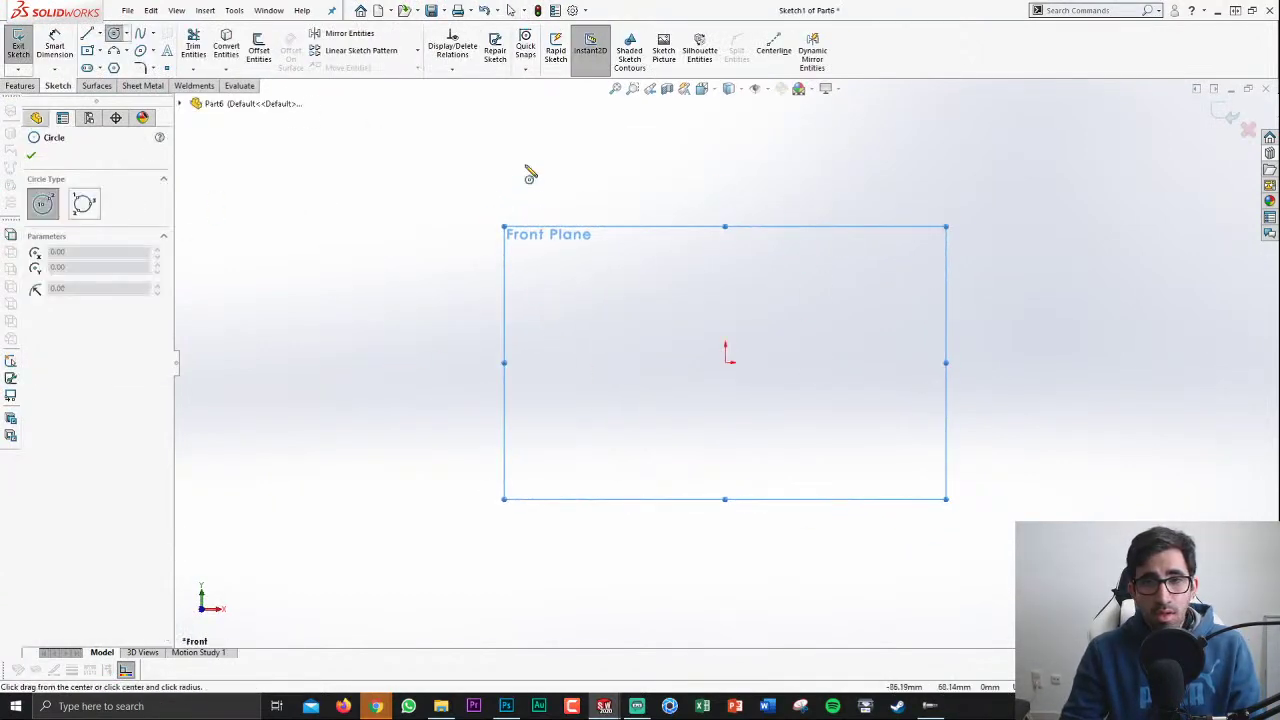
pyautogui.click(591, 362)
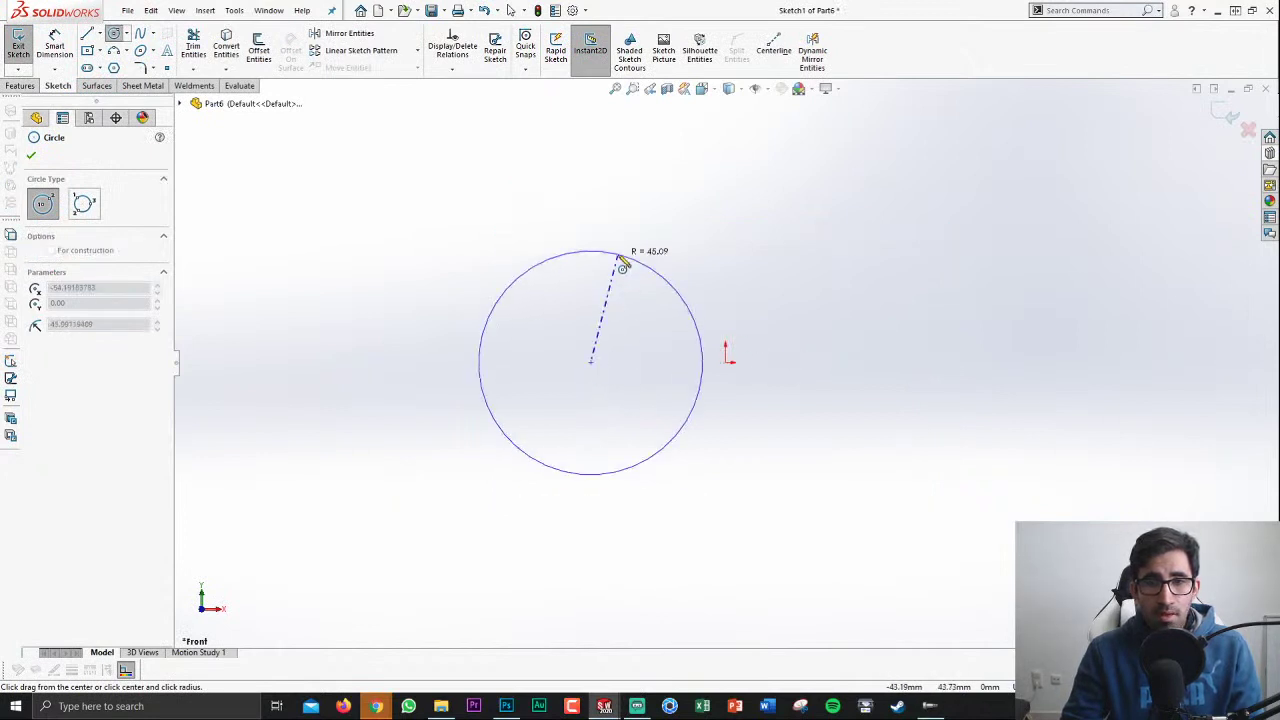
pyautogui.click(621, 258)
pyautogui.click(881, 362)
pyautogui.click(903, 247)
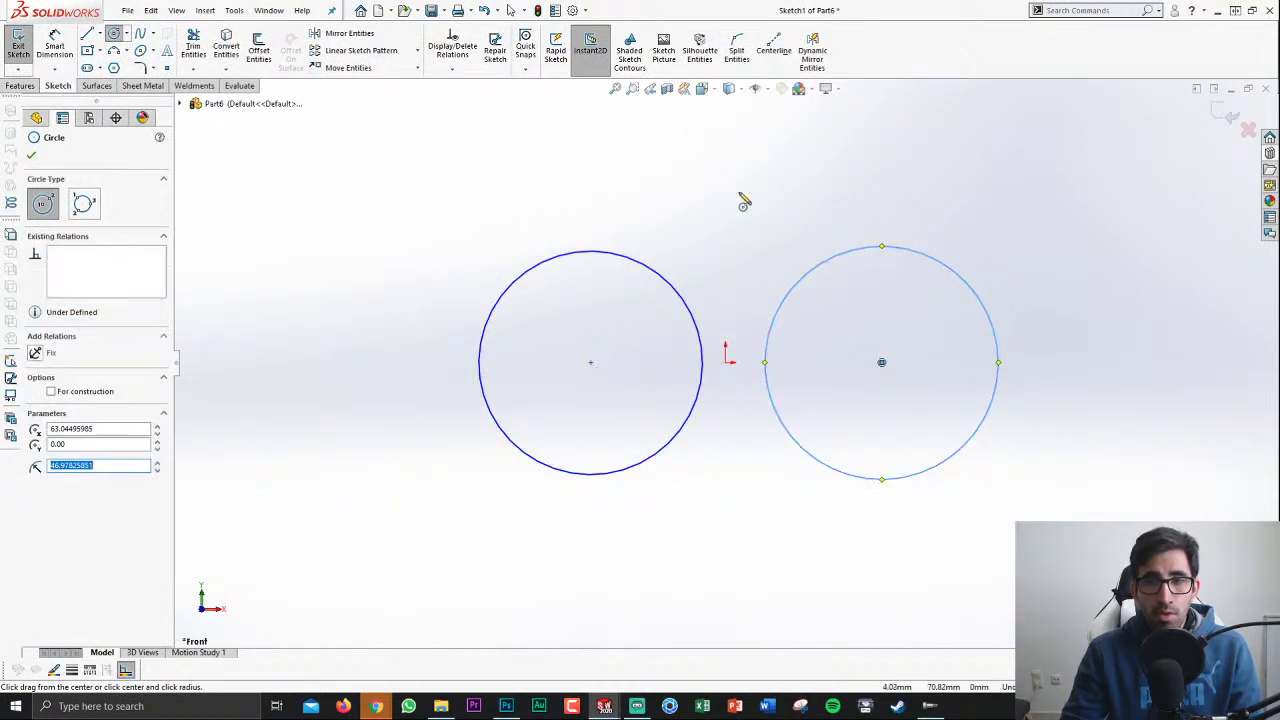
pyautogui.click(740, 193)
pyautogui.click(750, 140)
# Step: Exit the sketch, extrude the circles into thin discs, and list the three solid bodies
pyautogui.click(18, 45)
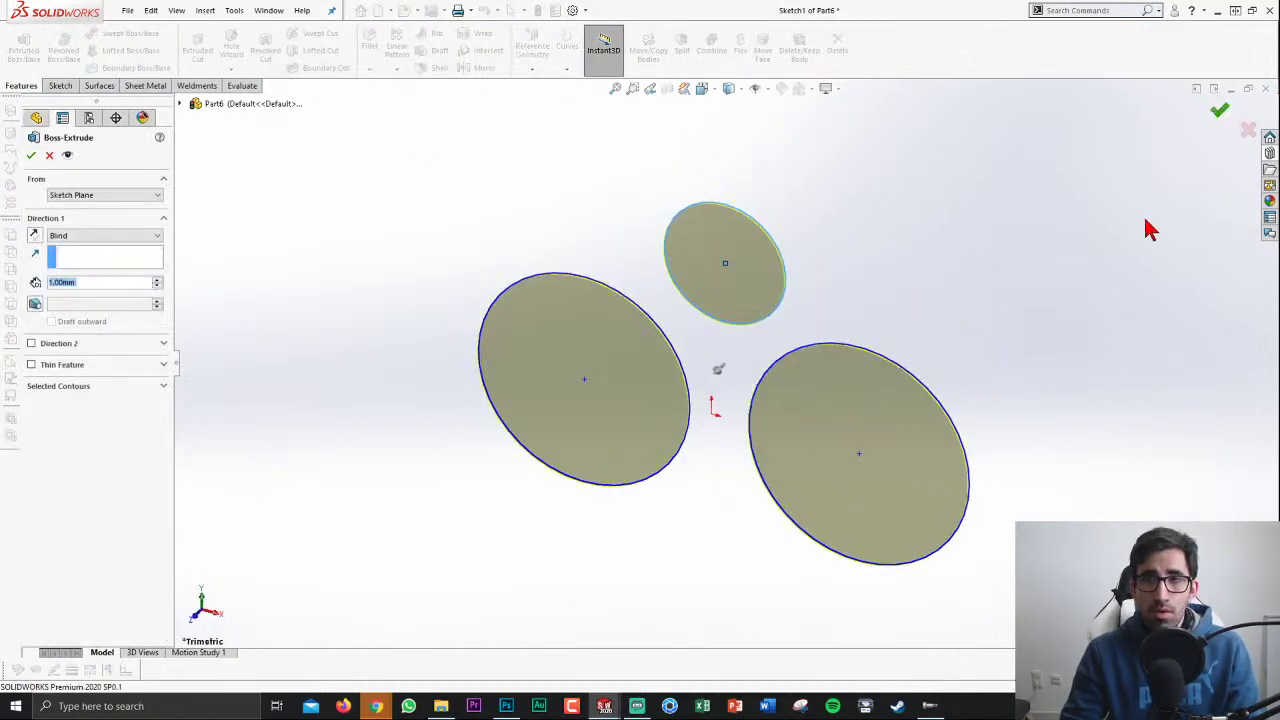
pyautogui.press('Return')
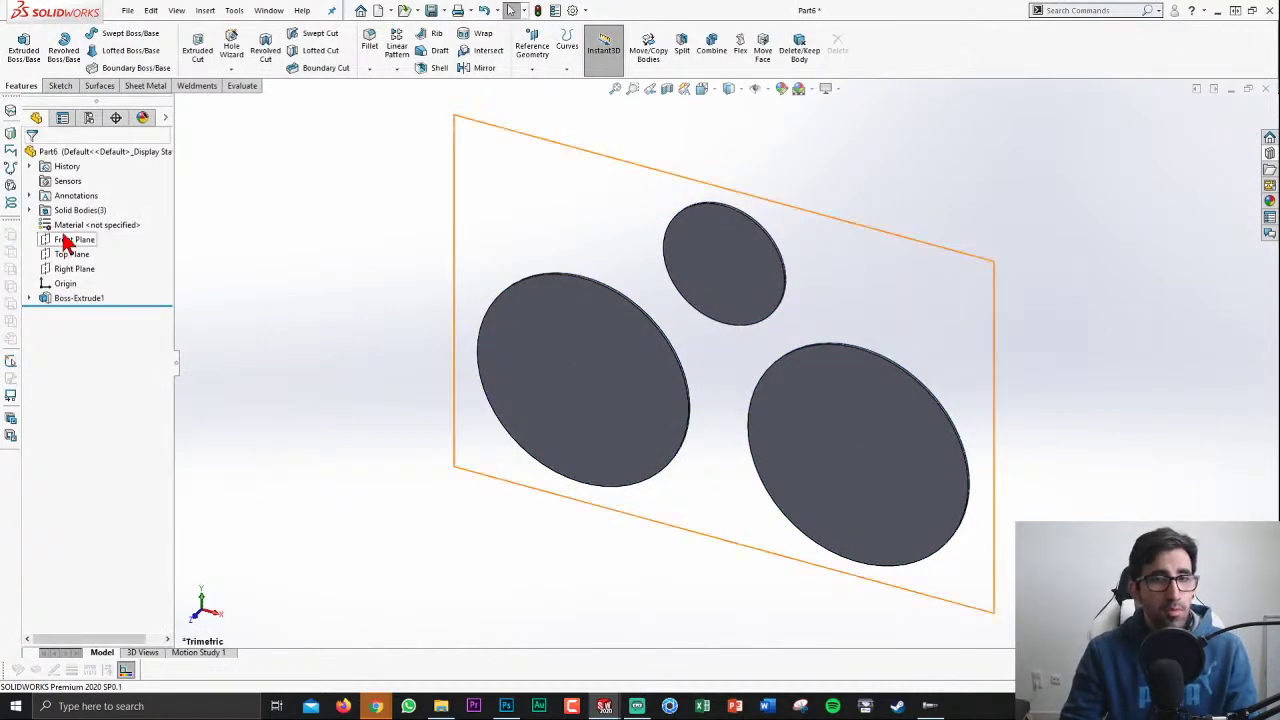
pyautogui.click(64, 240)
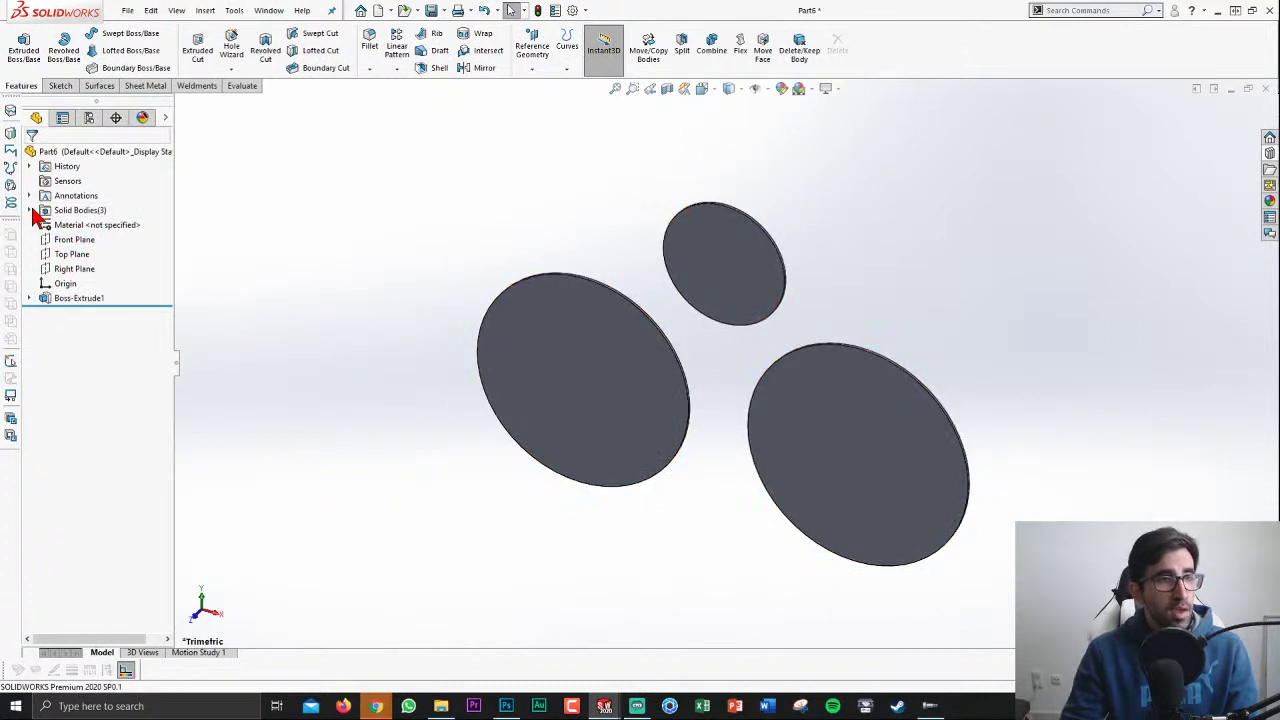
pyautogui.click(30, 210)
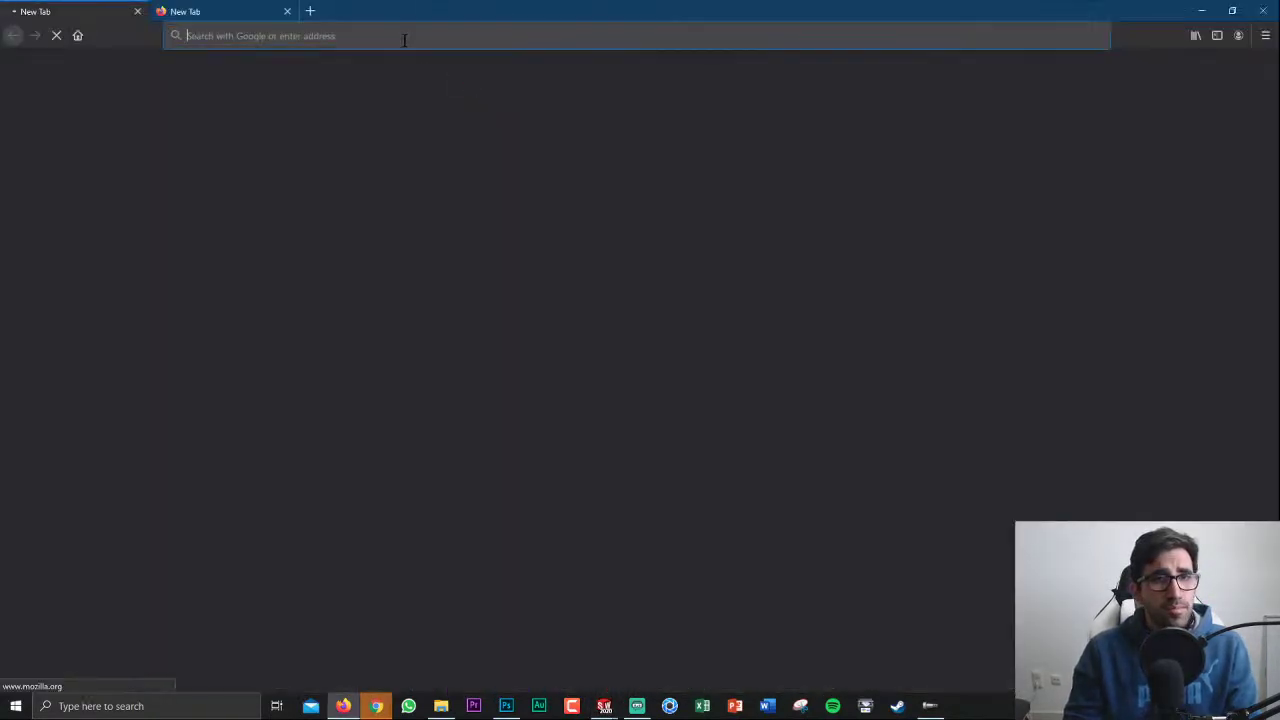
# Step: Search 'wheel' from the Firefox address bar, then re-run the Google search as 'sheel'
pyautogui.write('wheel')
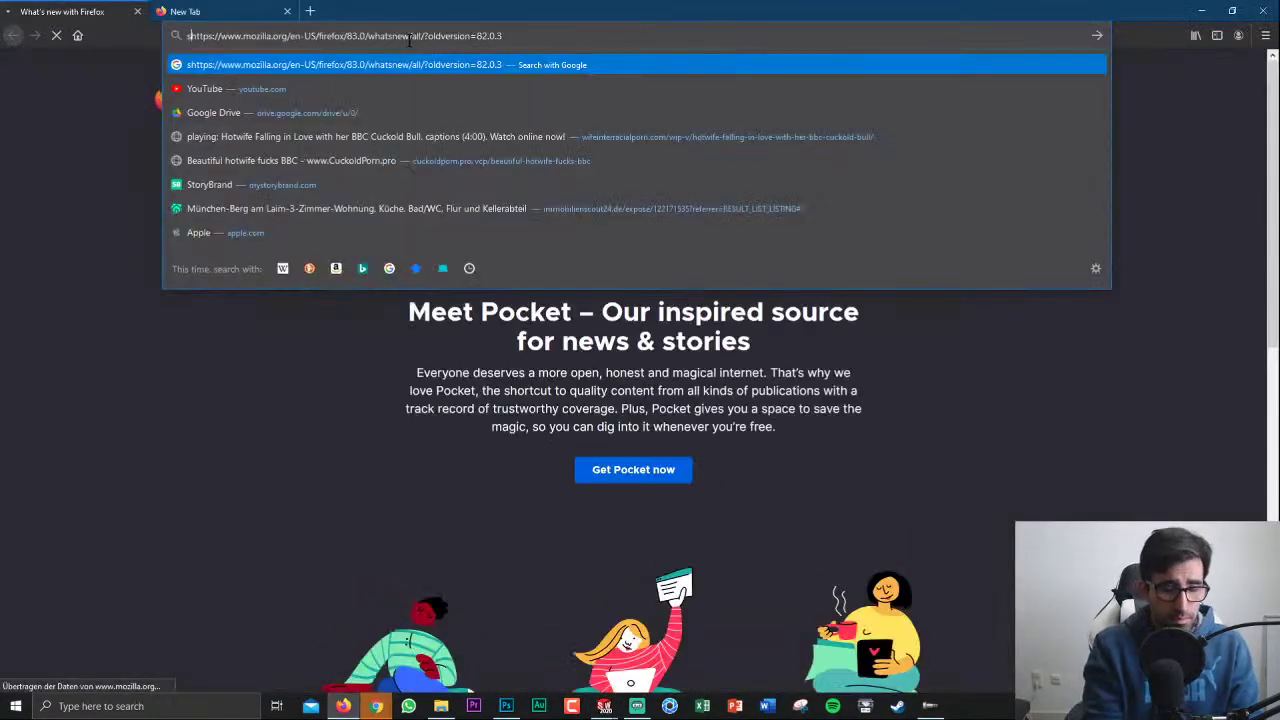
pyautogui.press('Return')
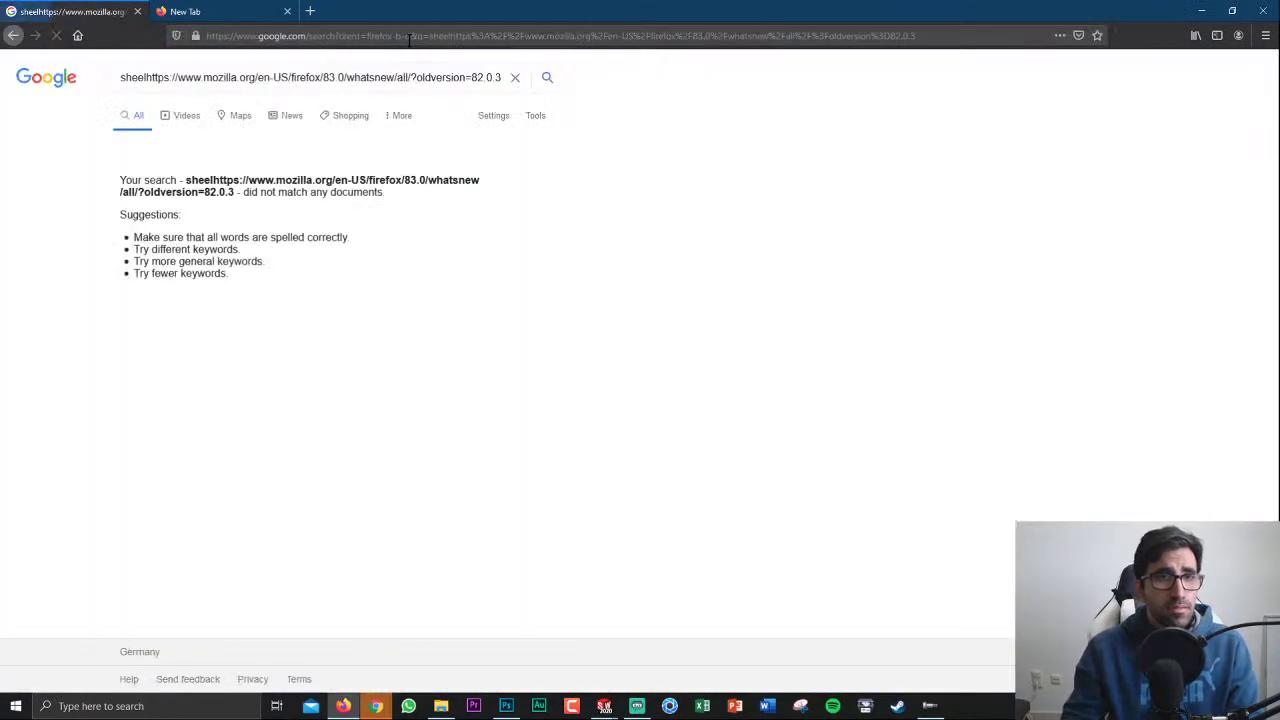
pyautogui.tripleClick(211, 77)
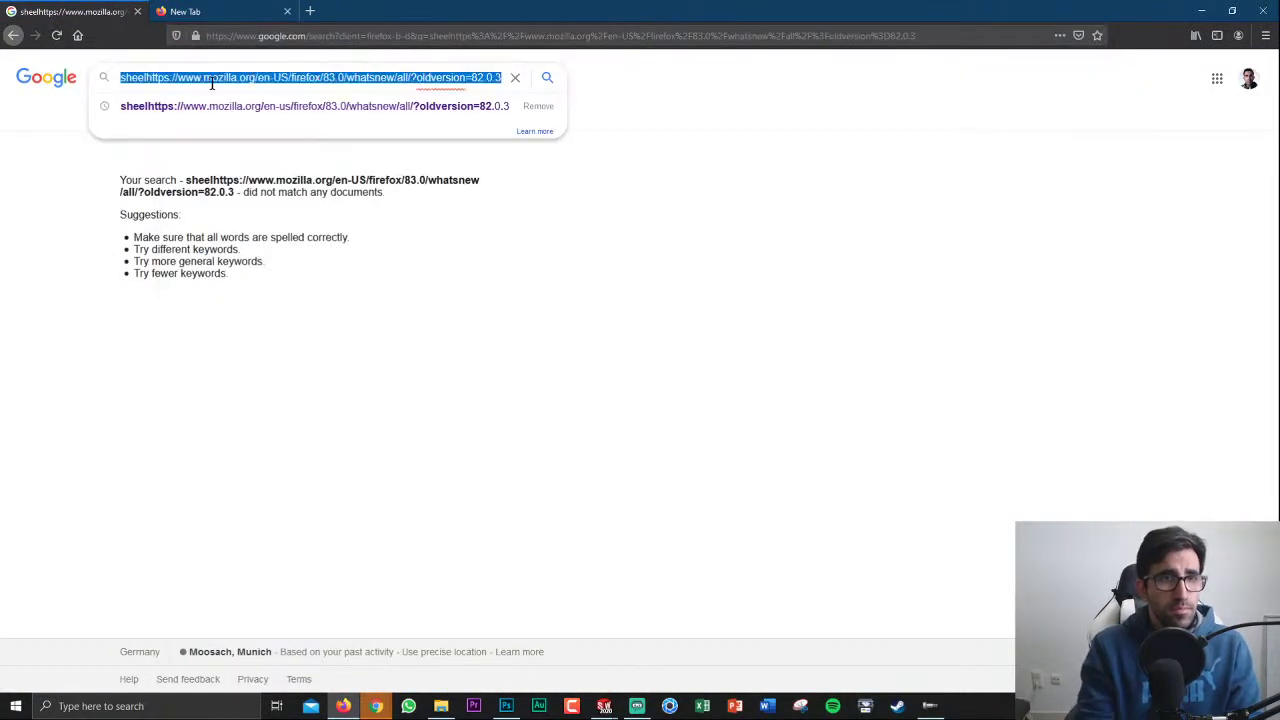
pyautogui.write('sheel')
pyautogui.press('Return')
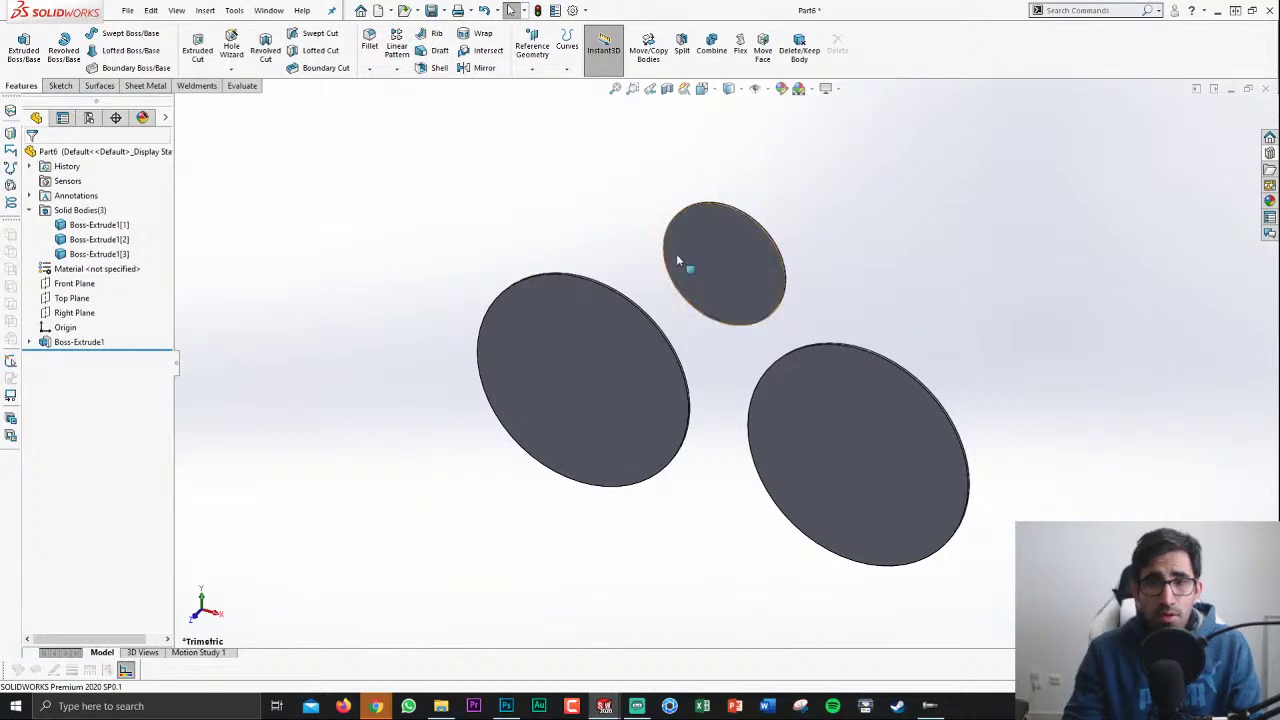
# Step: Create a new part and start a sketch on the Front Plane
pyautogui.hotkey('ctrl', 'n')
pyautogui.press('Return')
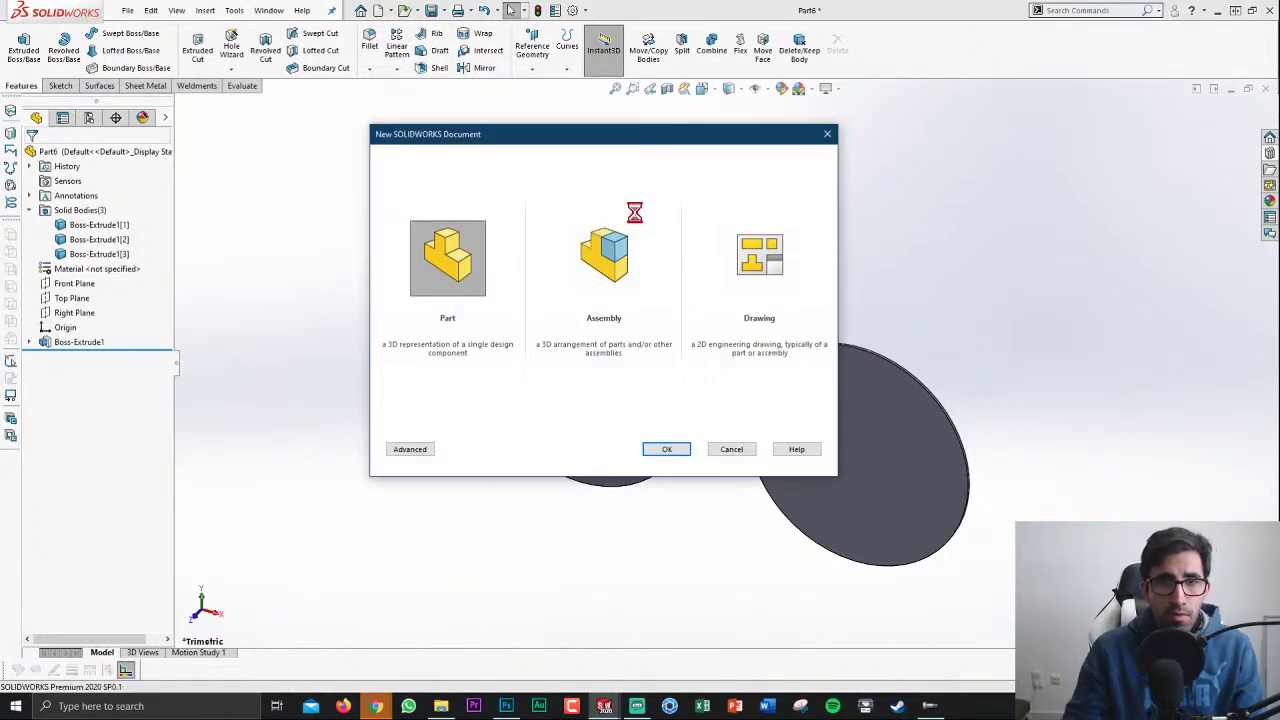
pyautogui.click(72, 228)
pyautogui.click(86, 210)
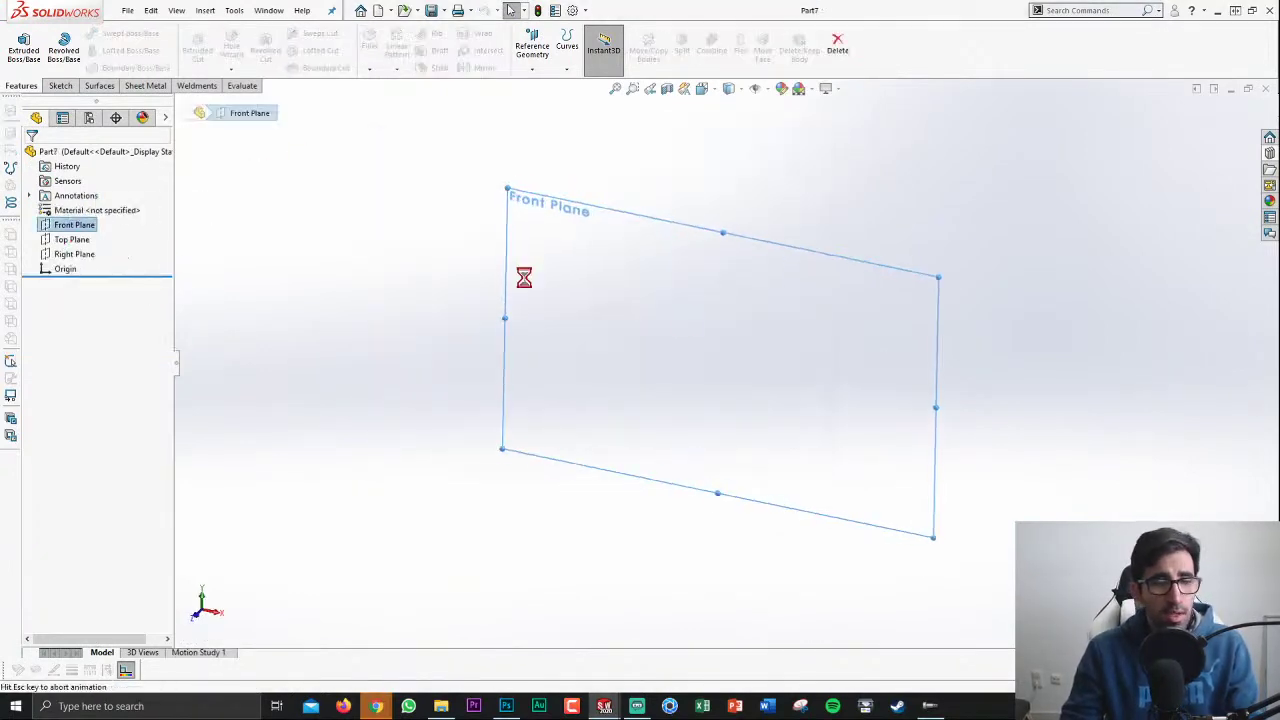
# Step: Draw a centre square on the origin plus a corner rectangle from the origin to its corner
pyautogui.press('c')
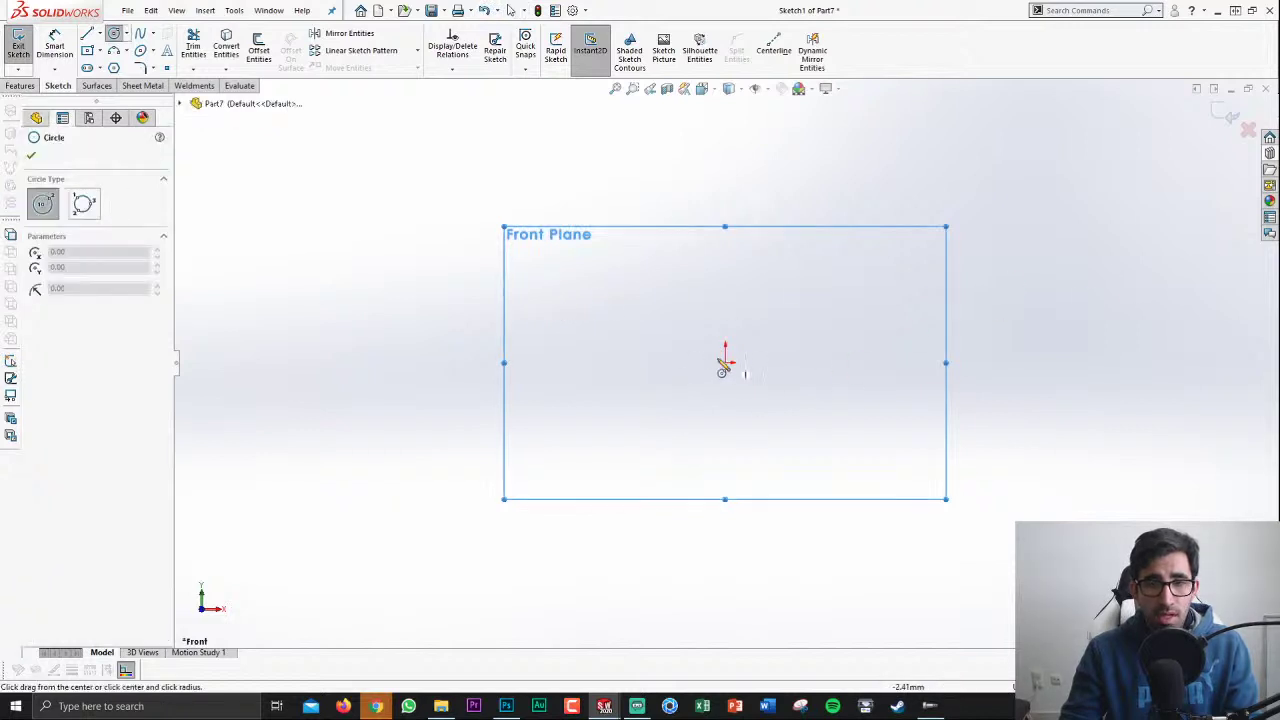
pyautogui.click(88, 50)
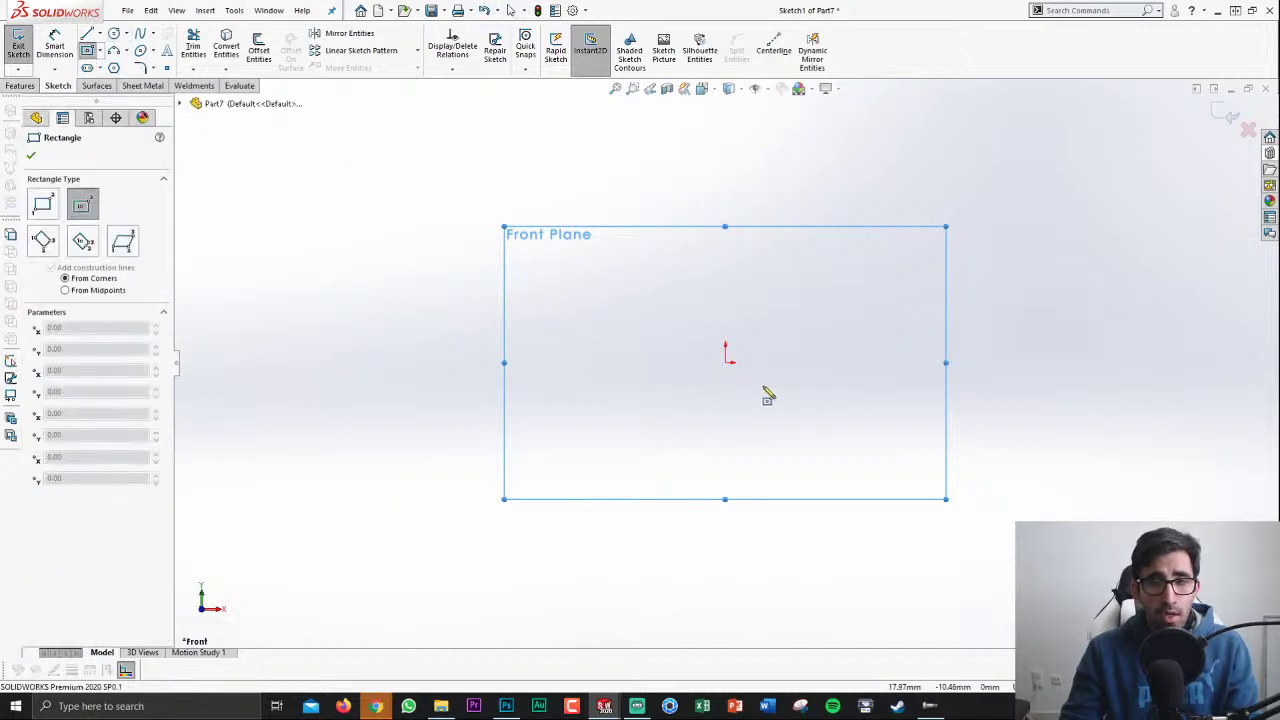
pyautogui.click(726, 362)
pyautogui.click(905, 176)
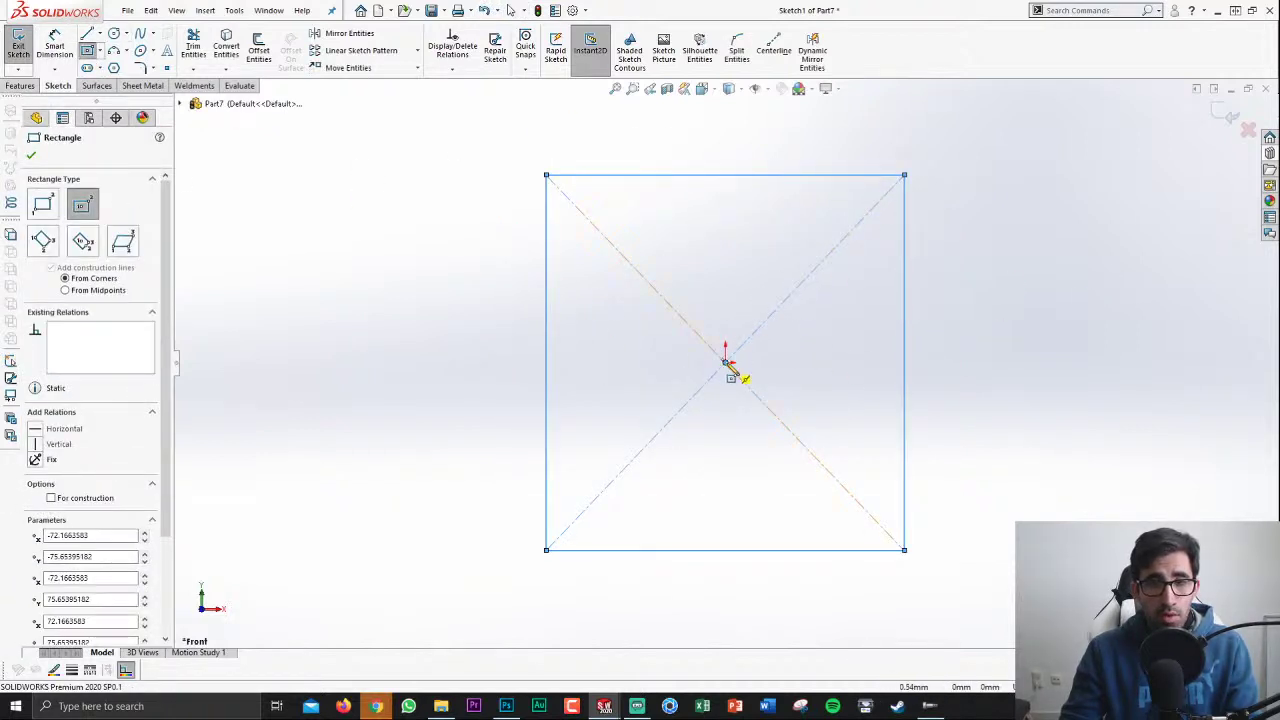
pyautogui.click(726, 361)
pyautogui.press('Escape')
pyautogui.press('c')
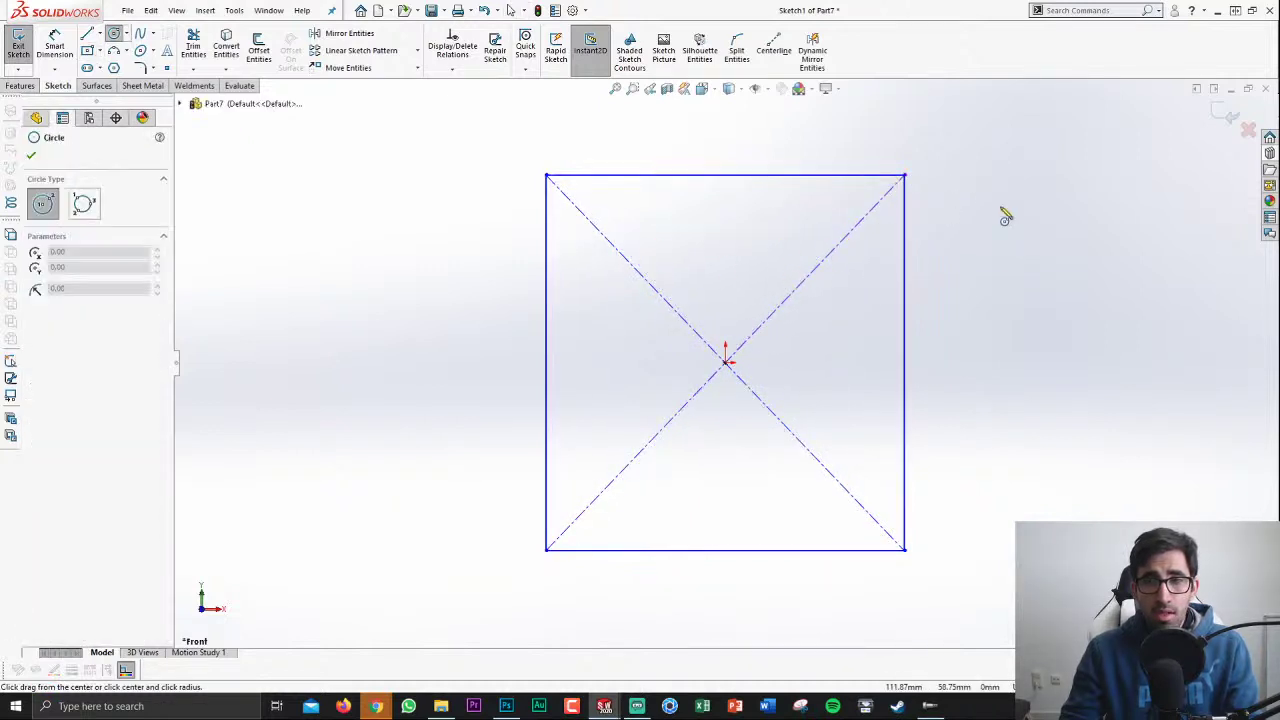
pyautogui.press('r')
pyautogui.click(726, 362)
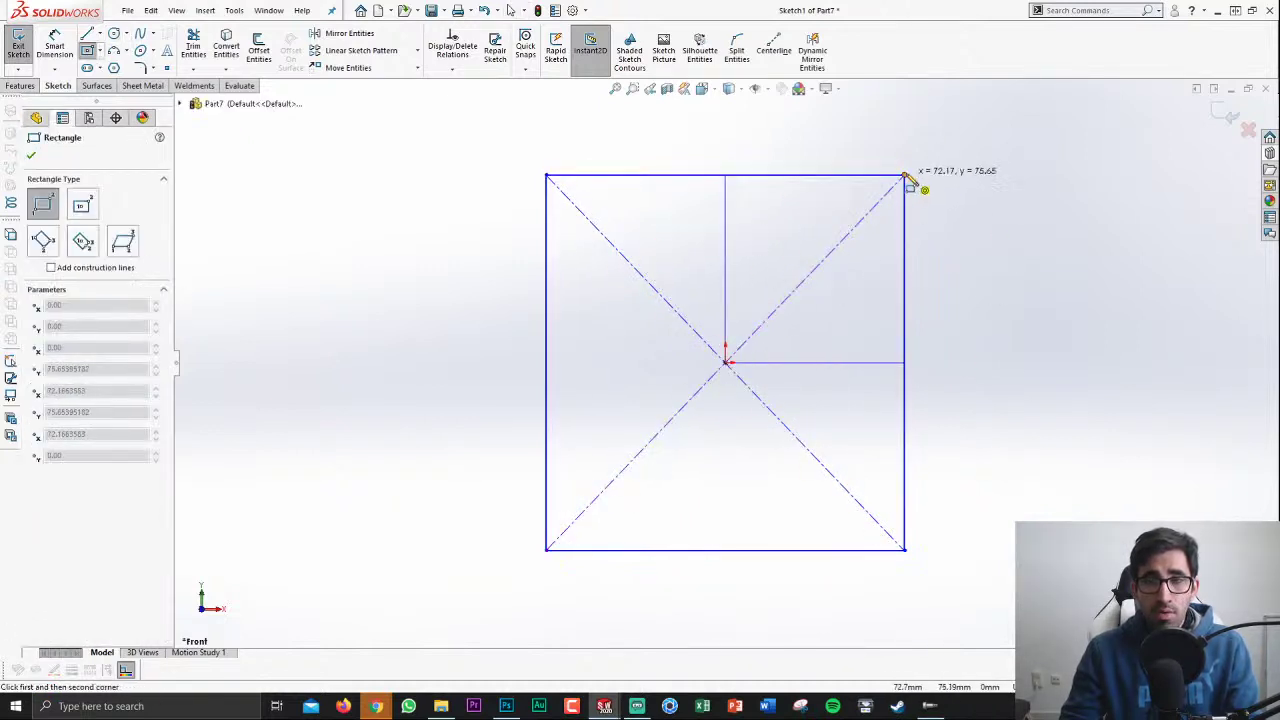
pyautogui.click(905, 176)
pyautogui.press('Escape')
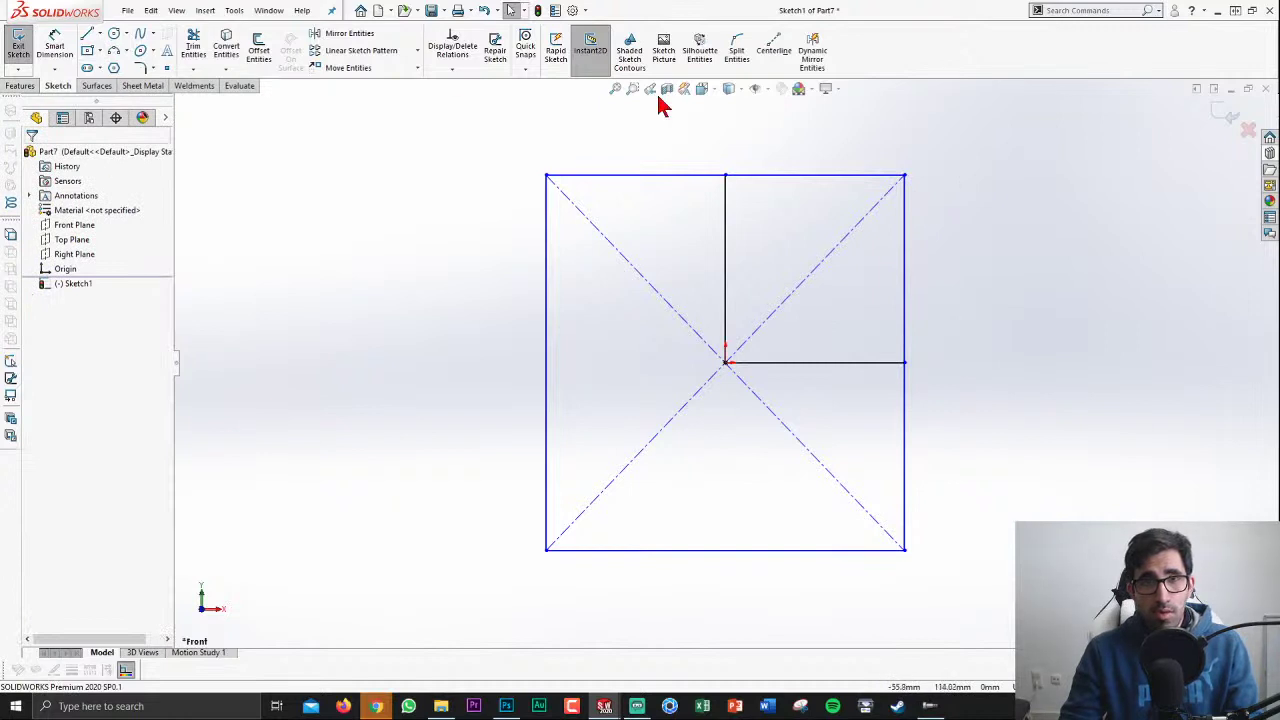
pyautogui.click(629, 52)
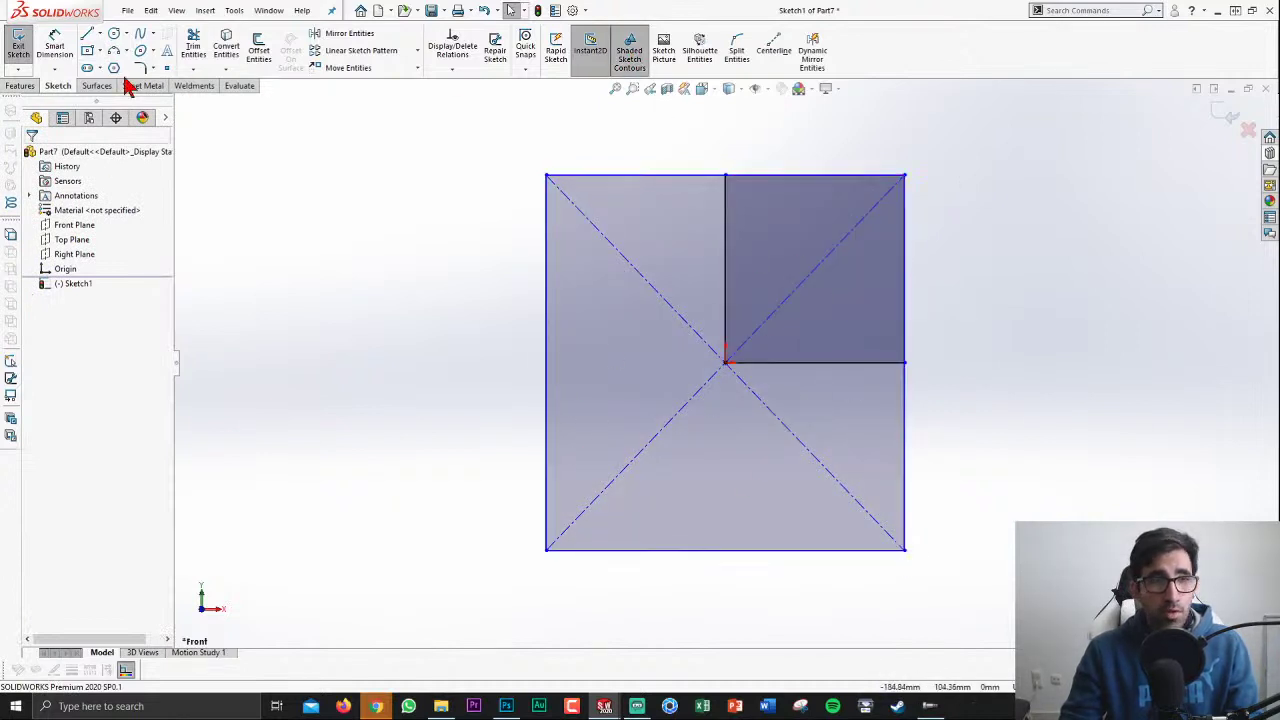
# Step: Extrude the L-shaped region around the corner square into a solid block as Boss-Extrude1
pyautogui.click(20, 85)
pyautogui.click(24, 48)
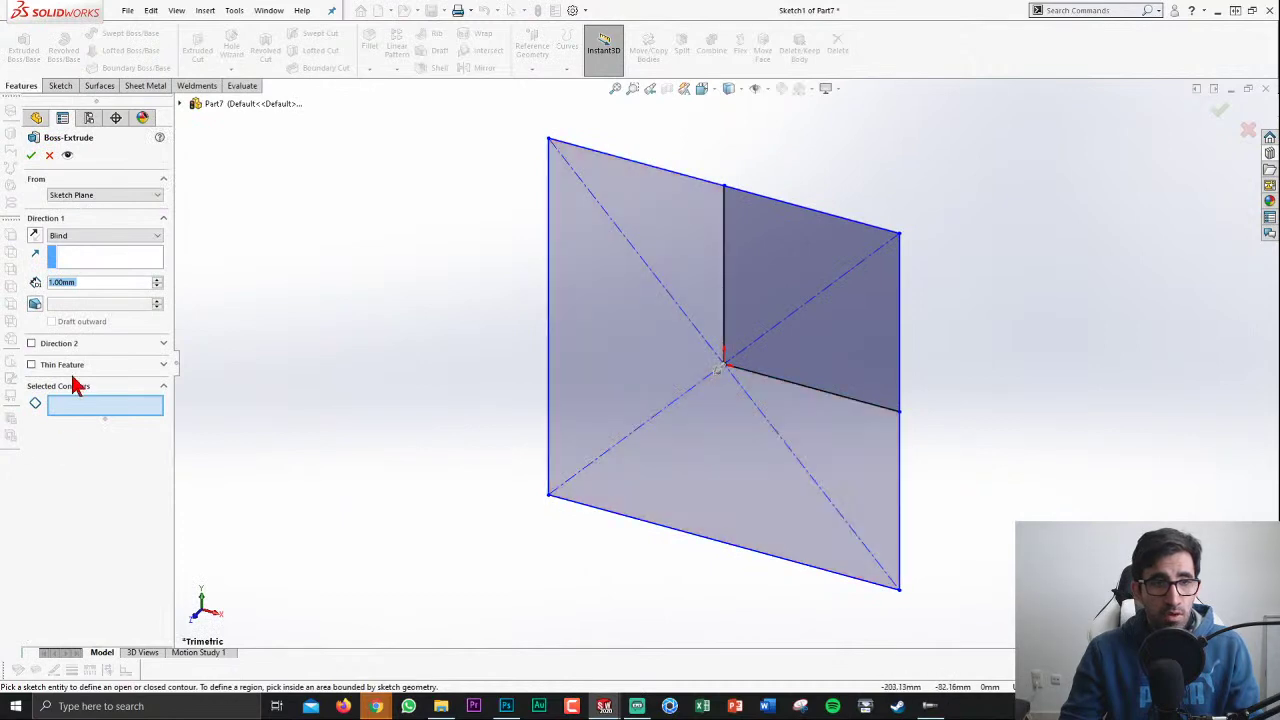
pyautogui.click(66, 408)
pyautogui.click(620, 345)
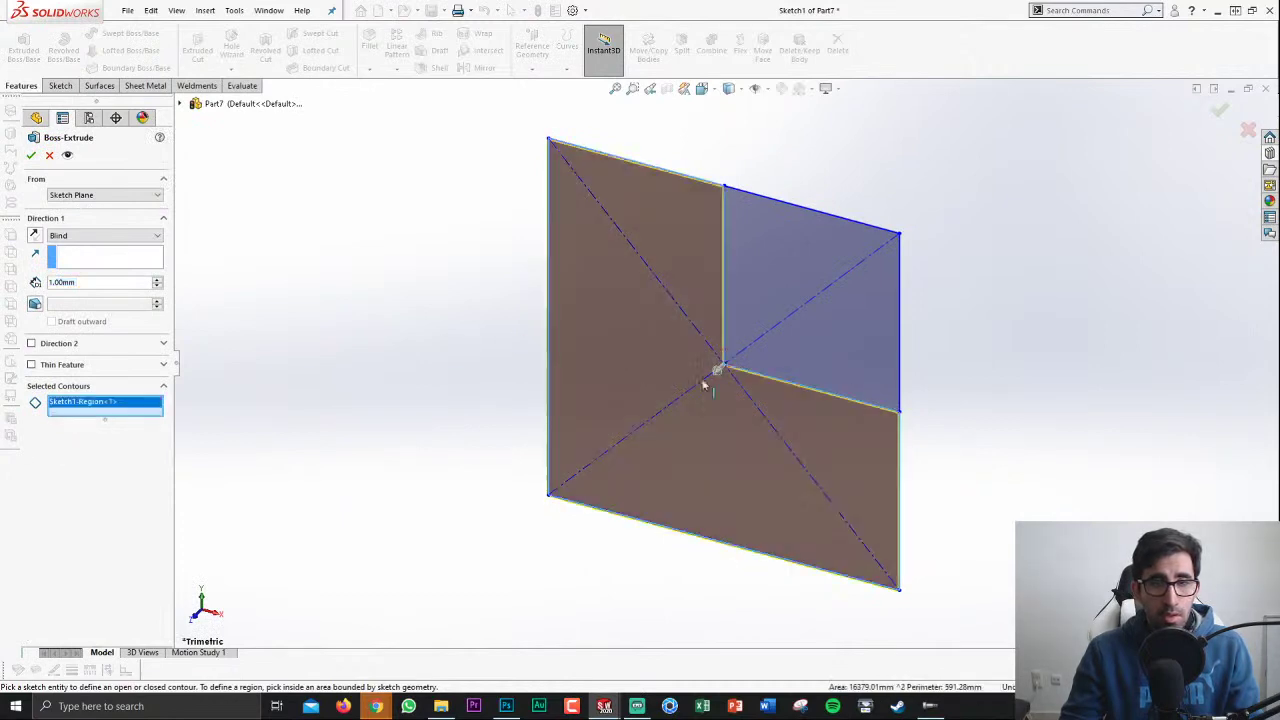
pyautogui.moveTo(720, 371); pyautogui.dragTo(493, 515)
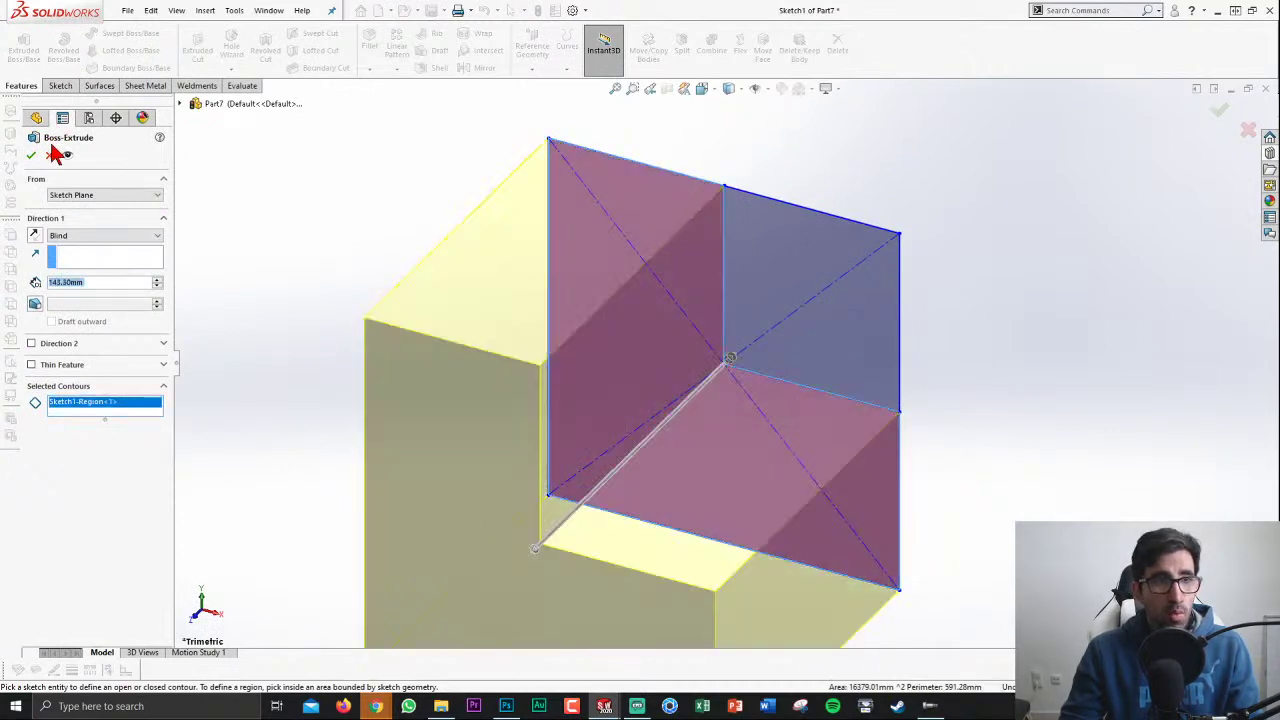
pyautogui.click(31, 155)
pyautogui.click(265, 233)
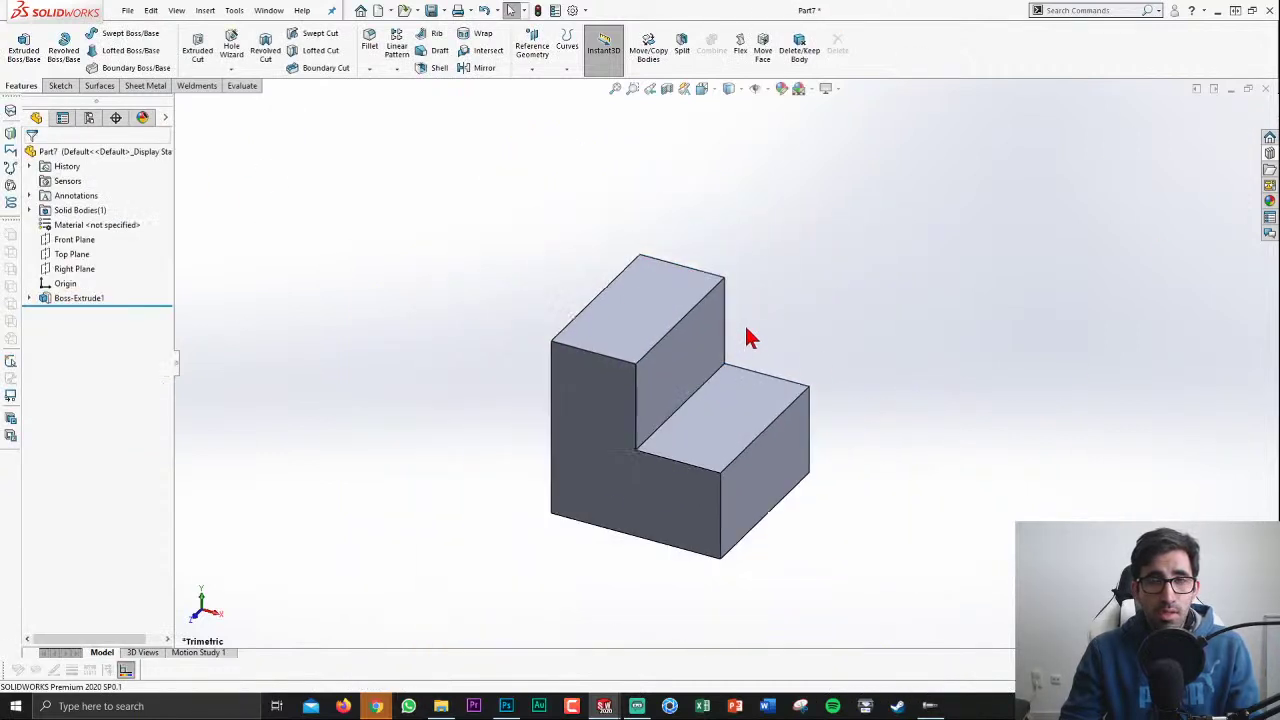
pyautogui.scroll(3, 760, 355)
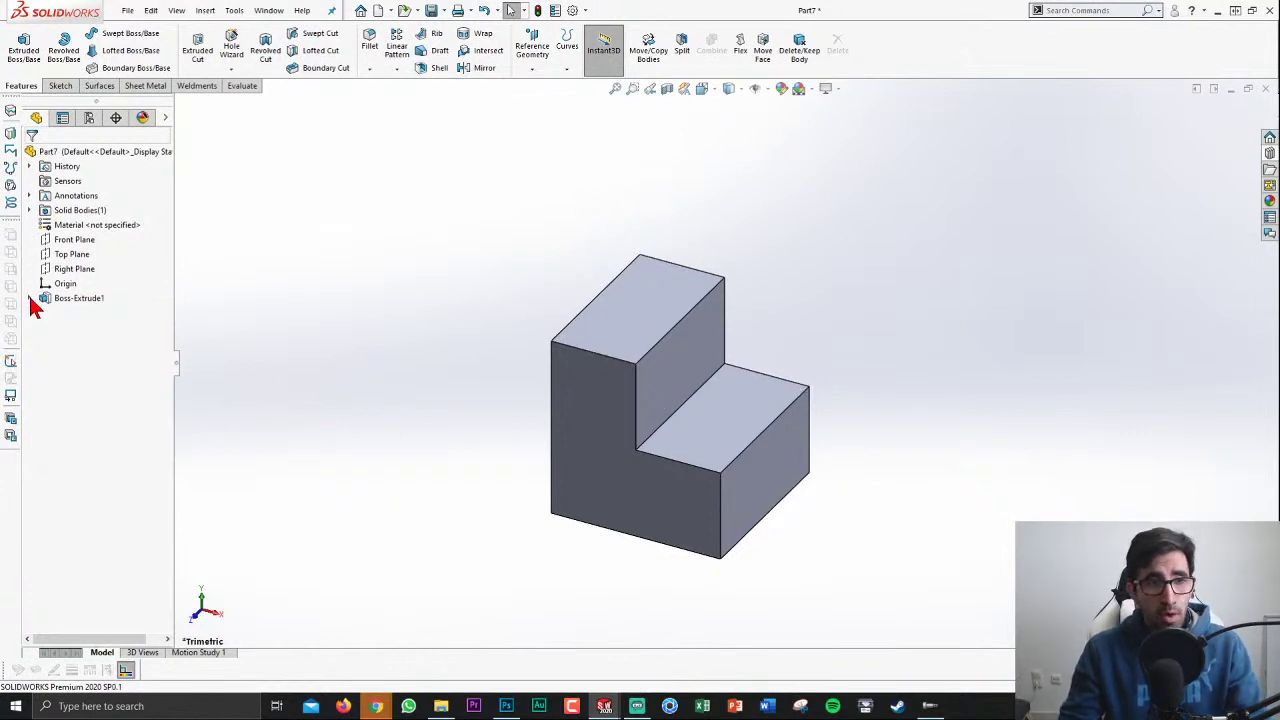
# Step: Reuse Sketch1 to extrude the rectangular region as Boss-Extrude2, then start a new part
pyautogui.click(29, 298)
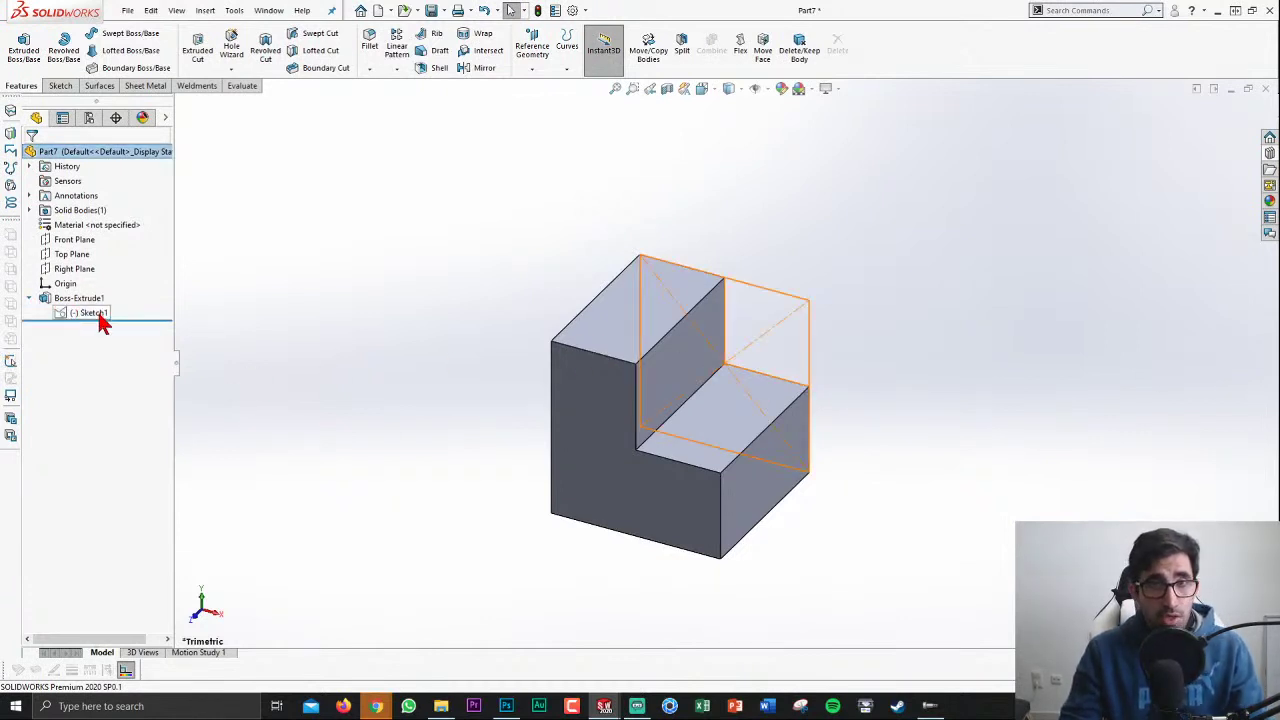
pyautogui.click(95, 314)
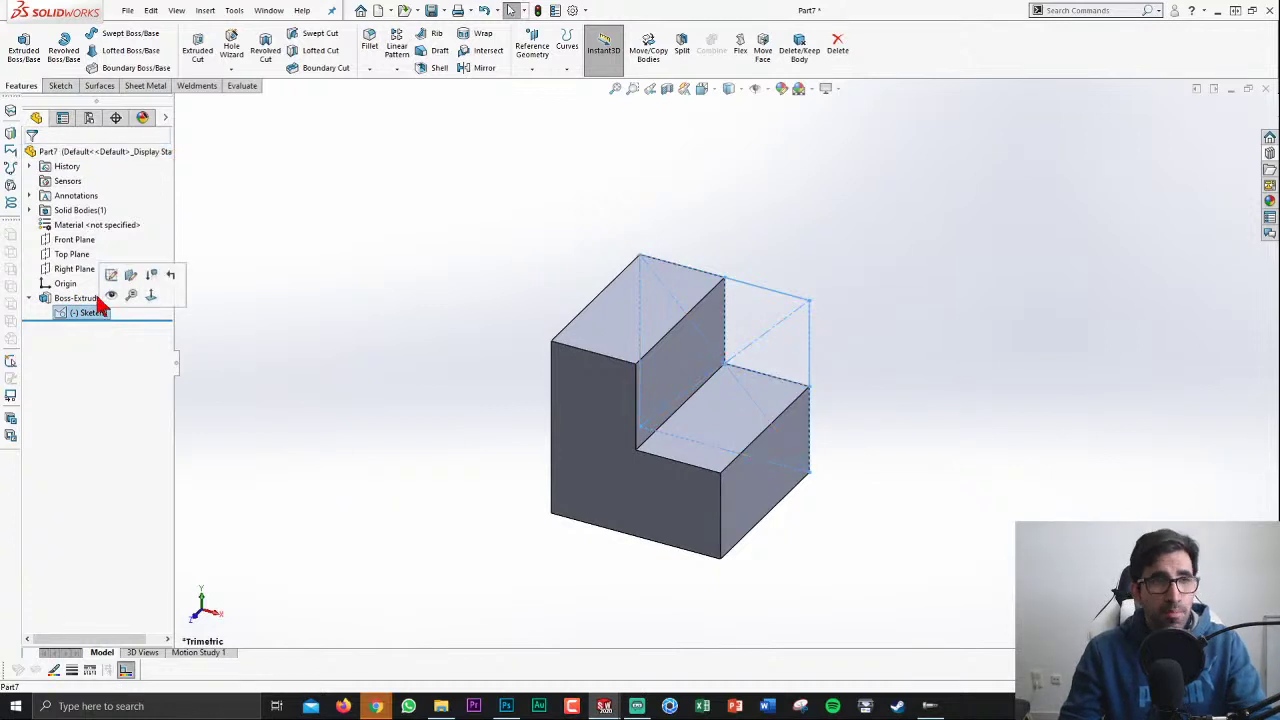
pyautogui.click(30, 62)
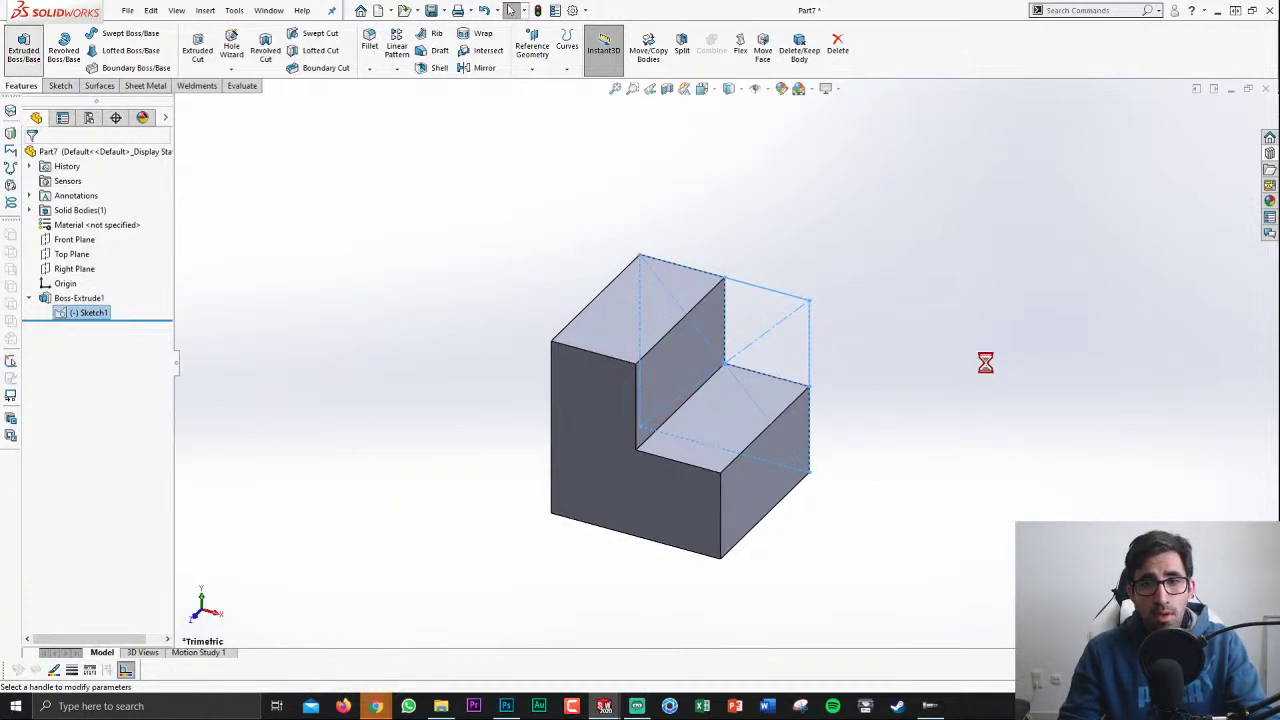
pyautogui.click(765, 320)
pyautogui.moveTo(662, 430); pyautogui.dragTo(749, 374)
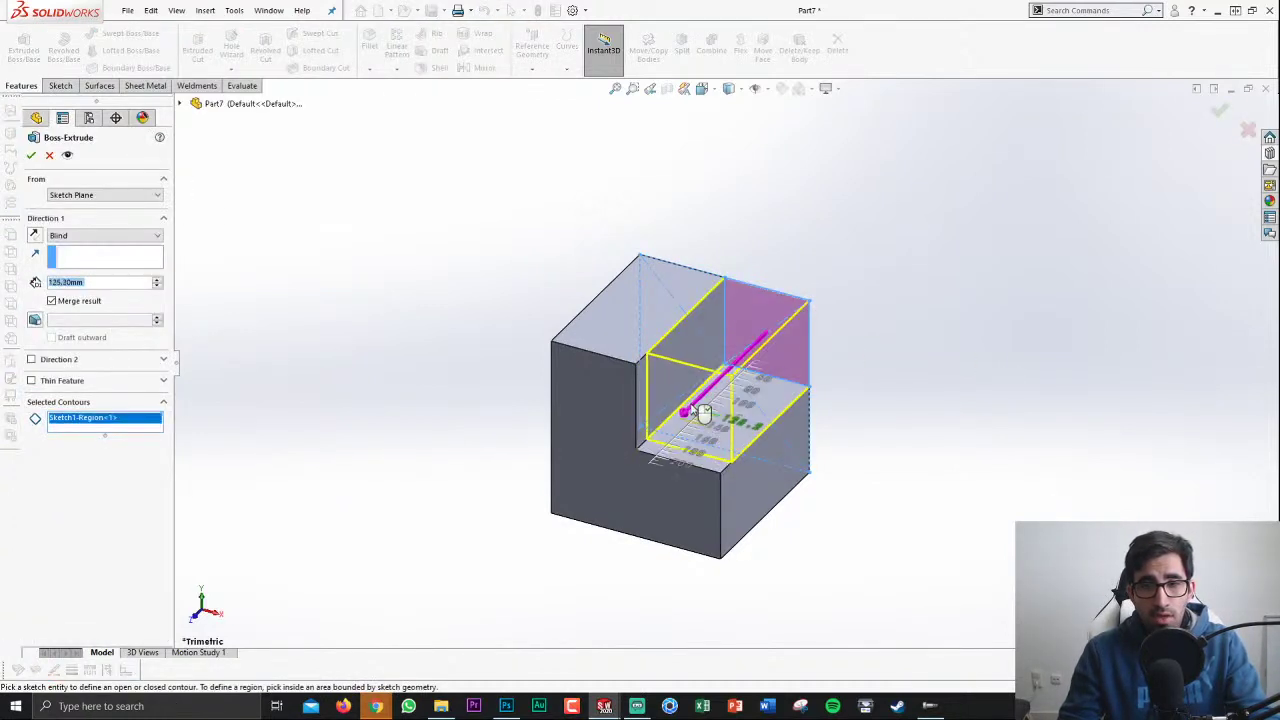
pyautogui.press('Return')
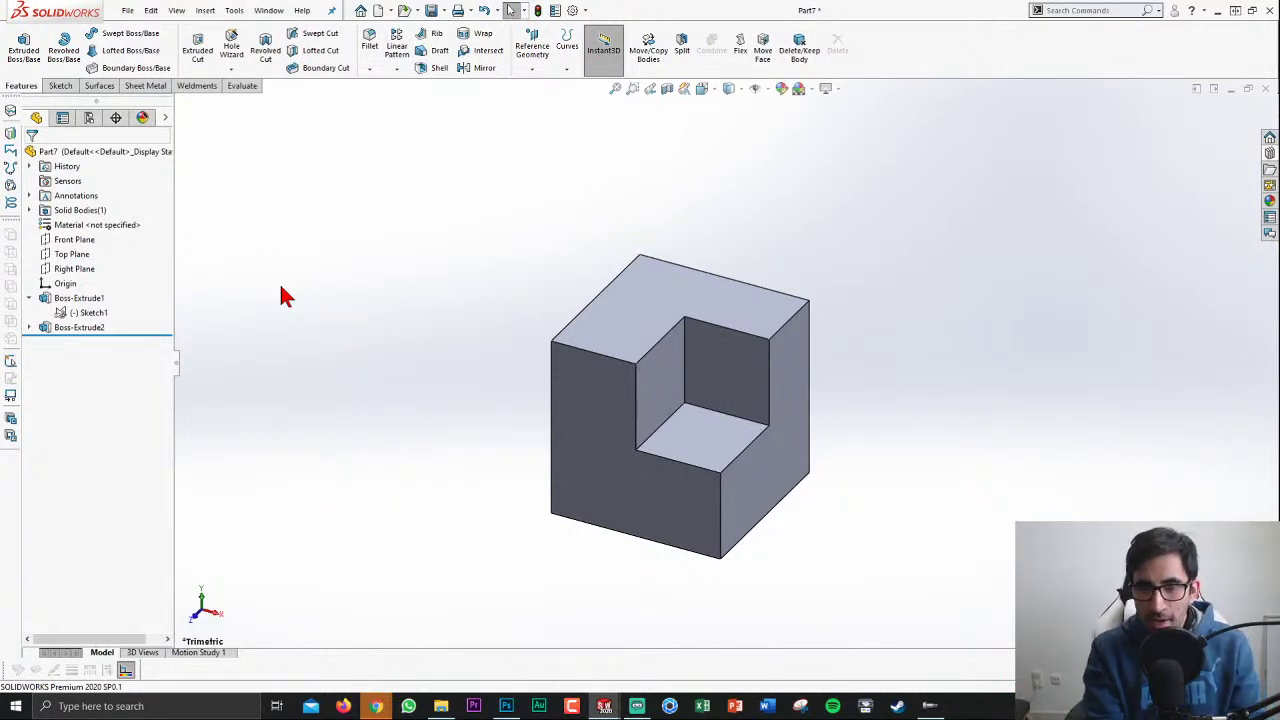
pyautogui.hotkey('ctrl', 'n')
# Step: Create the new part and draw a circle centred at the origin on the Front Plane
pyautogui.press('Return')
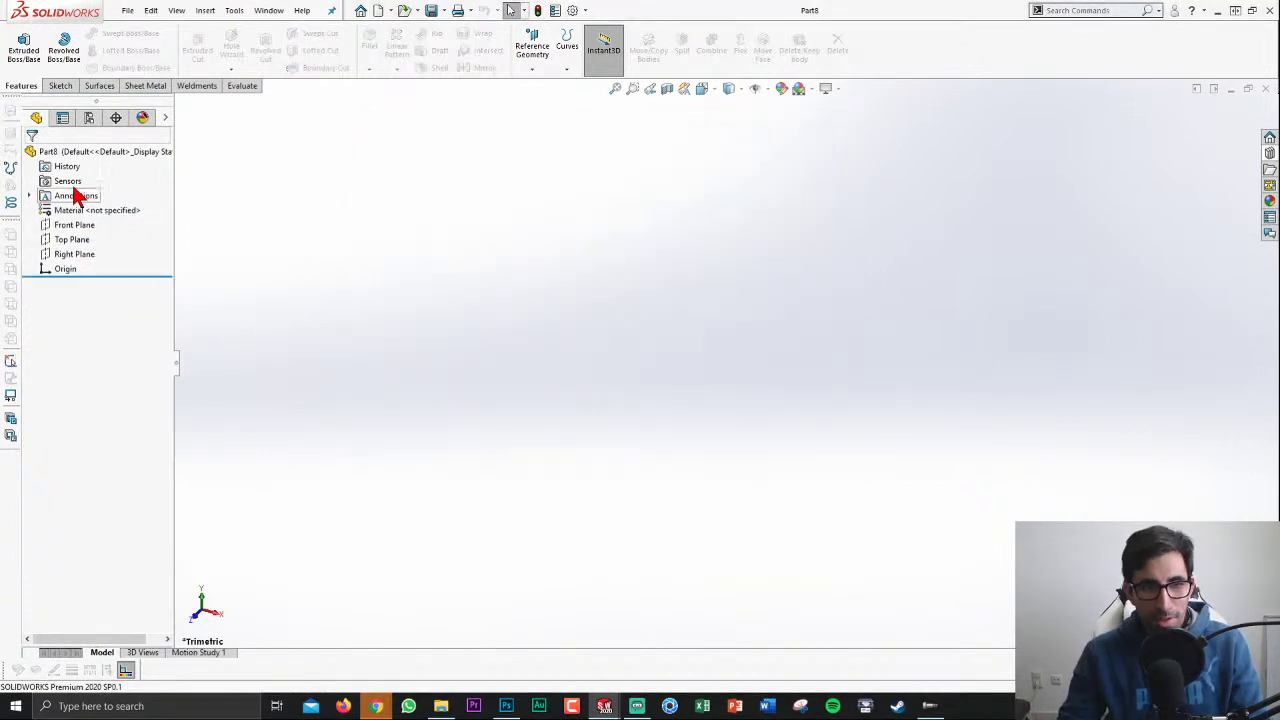
pyautogui.click(85, 225)
pyautogui.click(100, 202)
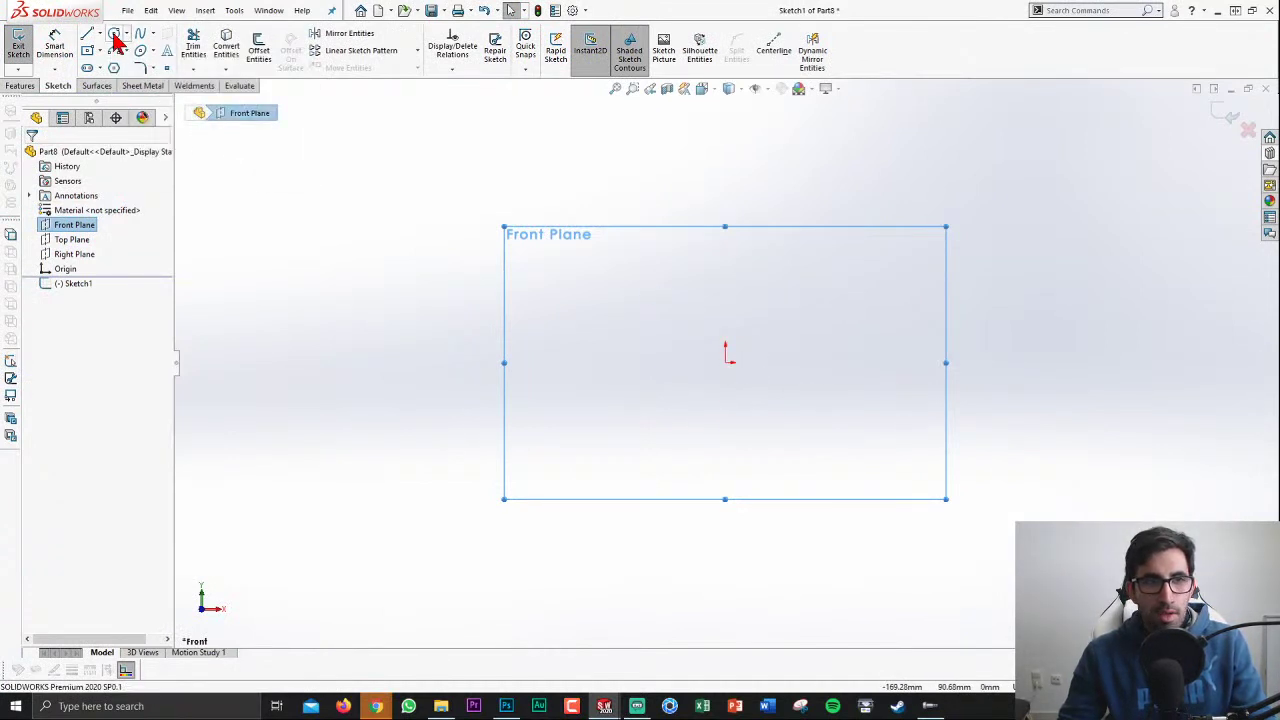
pyautogui.click(114, 33)
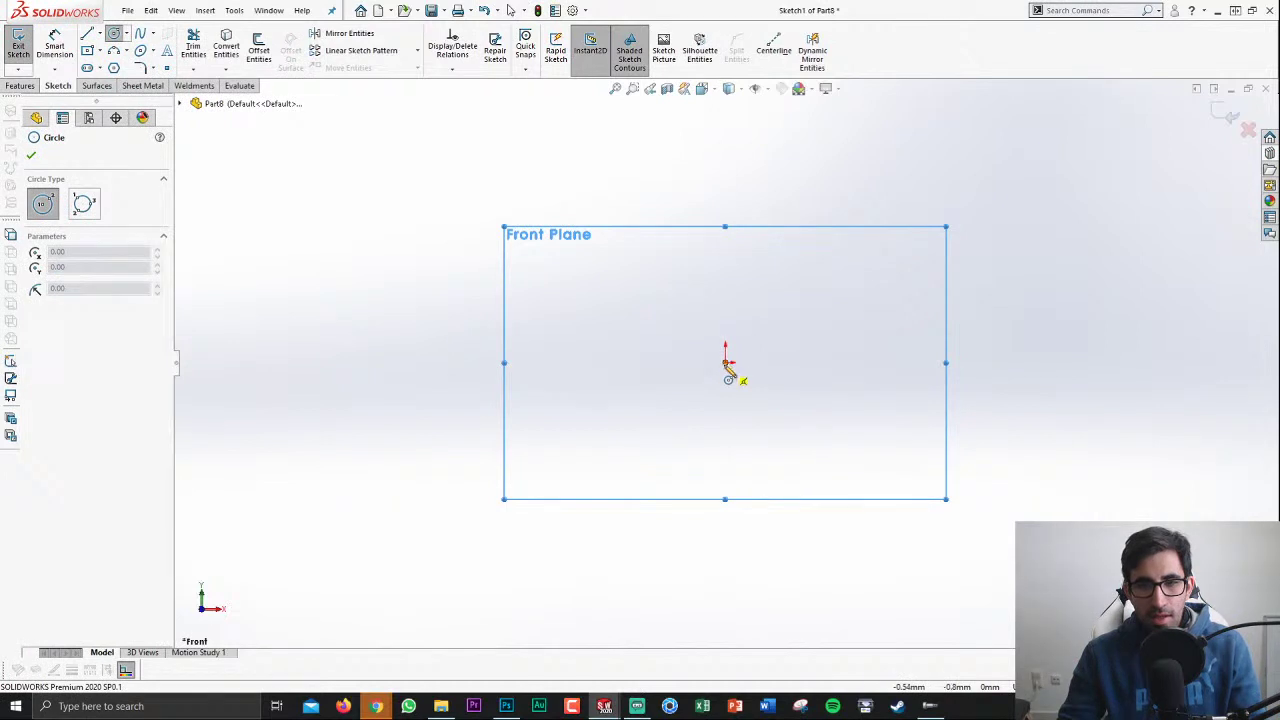
pyautogui.press('Escape')
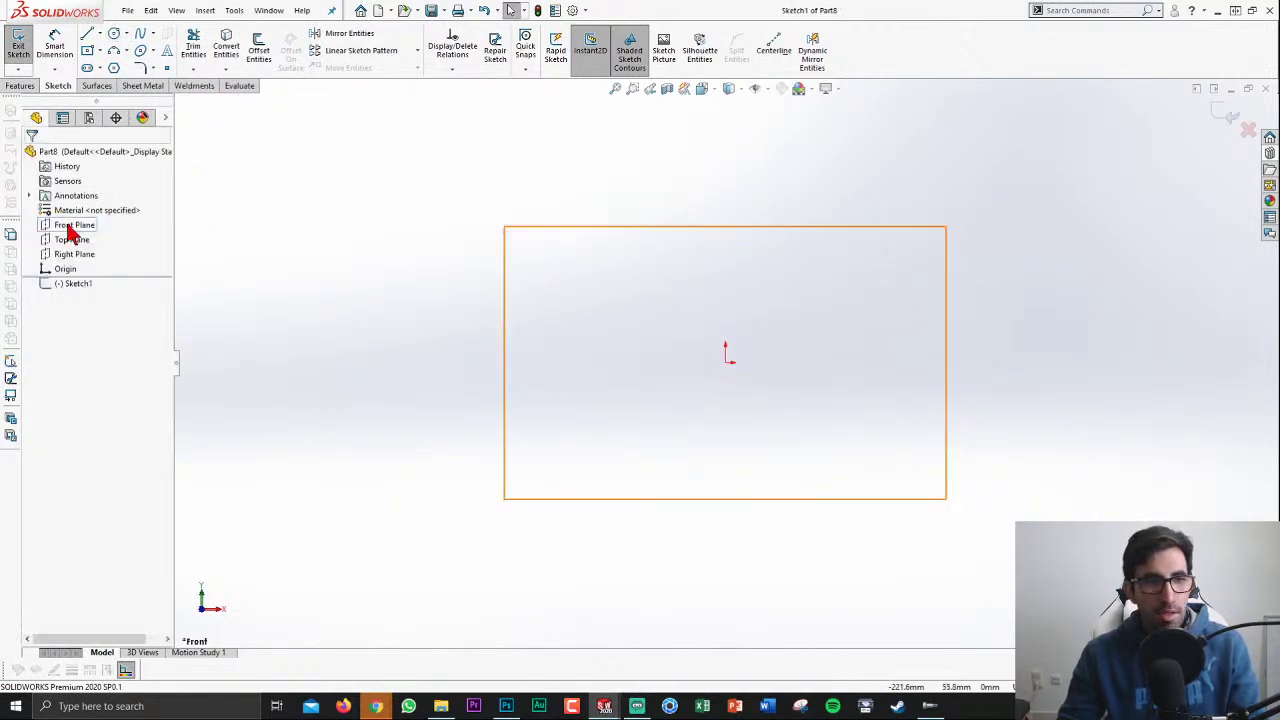
pyautogui.click(72, 226)
pyautogui.click(113, 33)
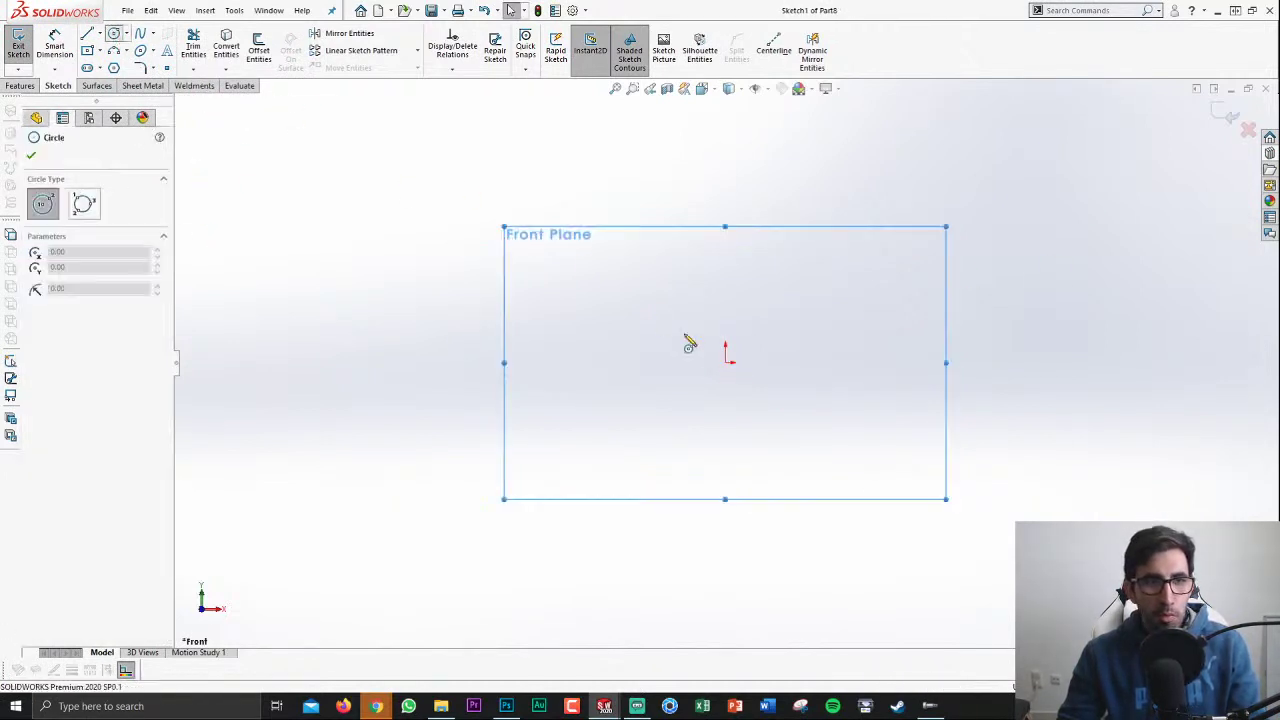
pyautogui.click(726, 362)
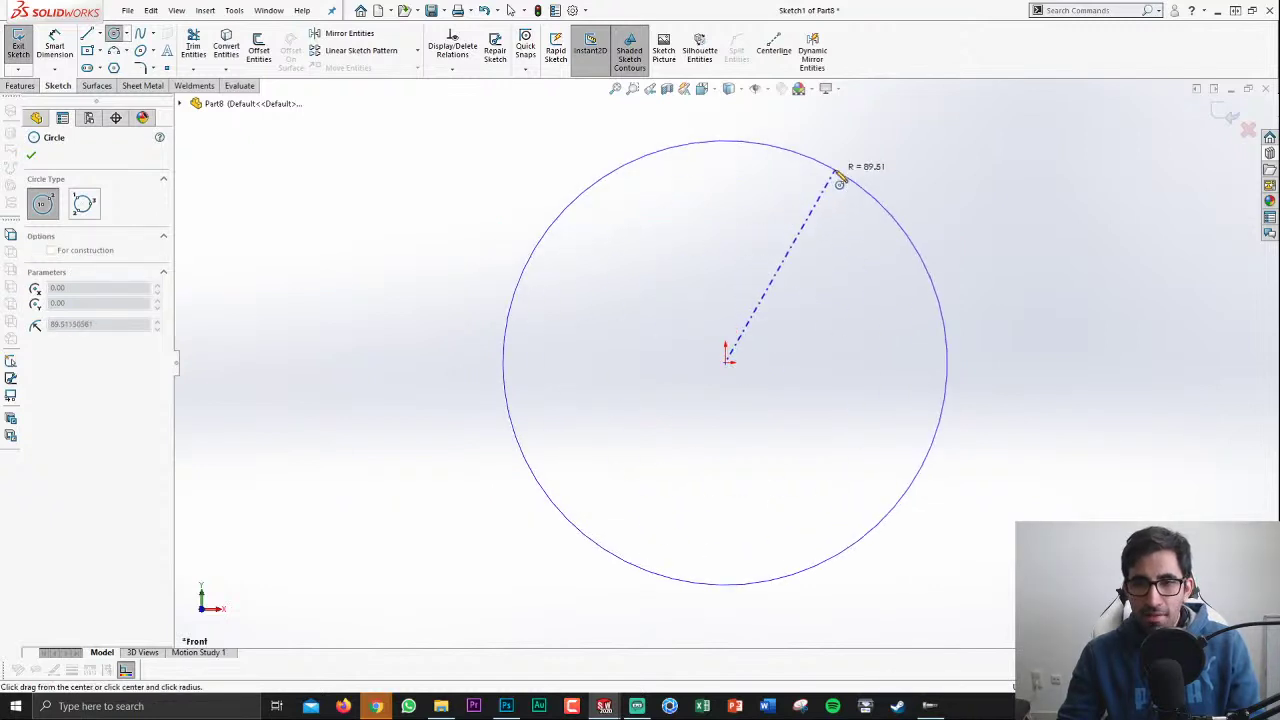
pyautogui.click(840, 178)
# Step: Draw a vertical diameter line through the origin and trim away the circle's right half
pyautogui.press('l')
pyautogui.click(726, 141)
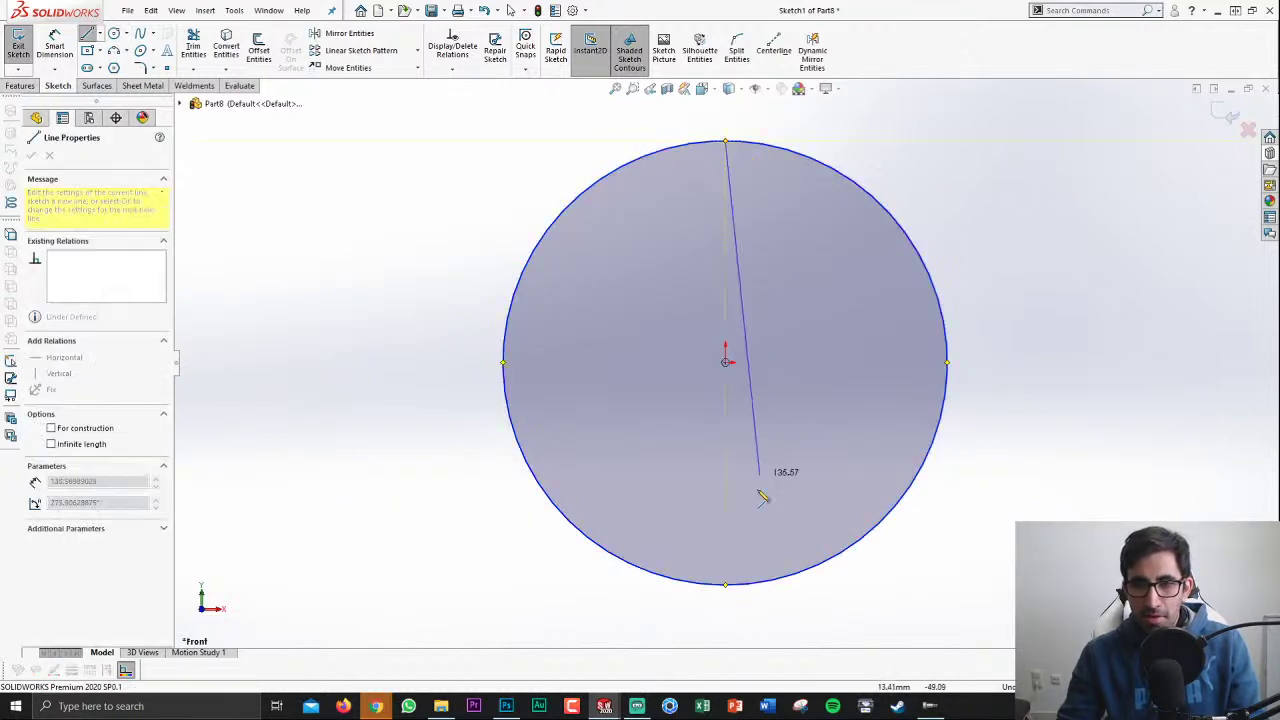
pyautogui.click(726, 585)
pyautogui.press('Escape')
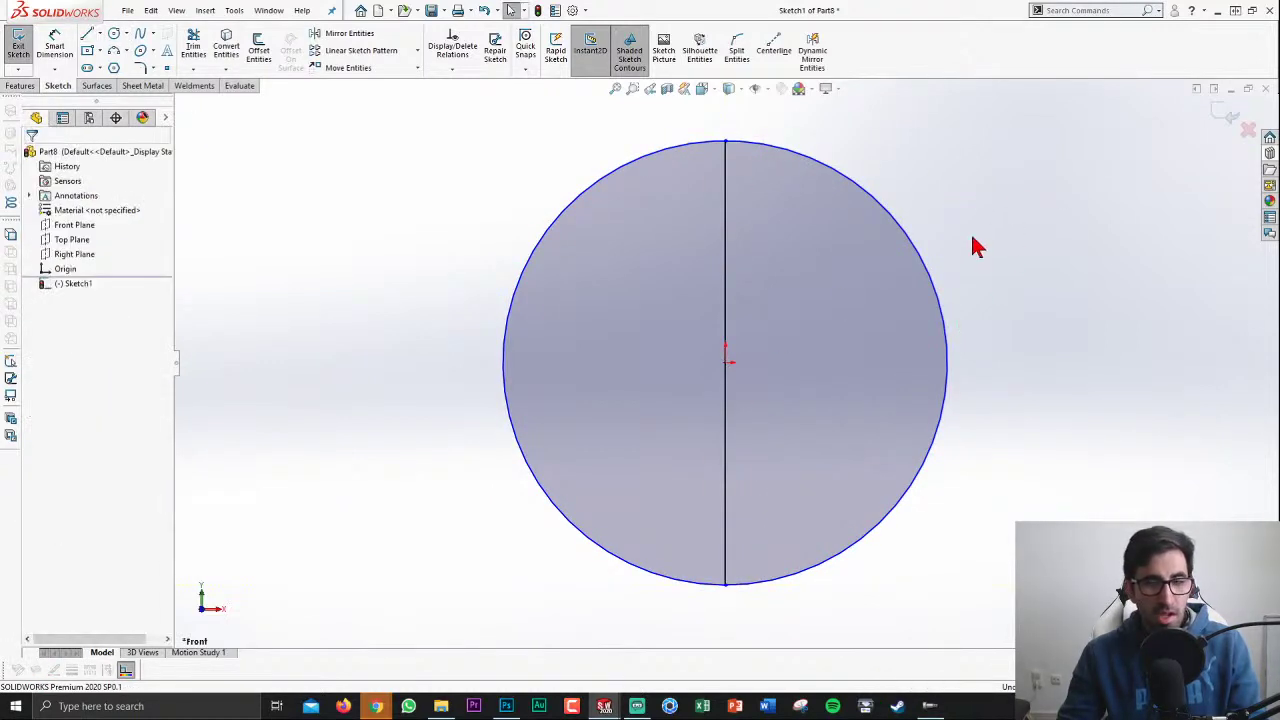
pyautogui.press('t')
pyautogui.moveTo(900, 200); pyautogui.dragTo(885, 275)
pyautogui.press('Escape')
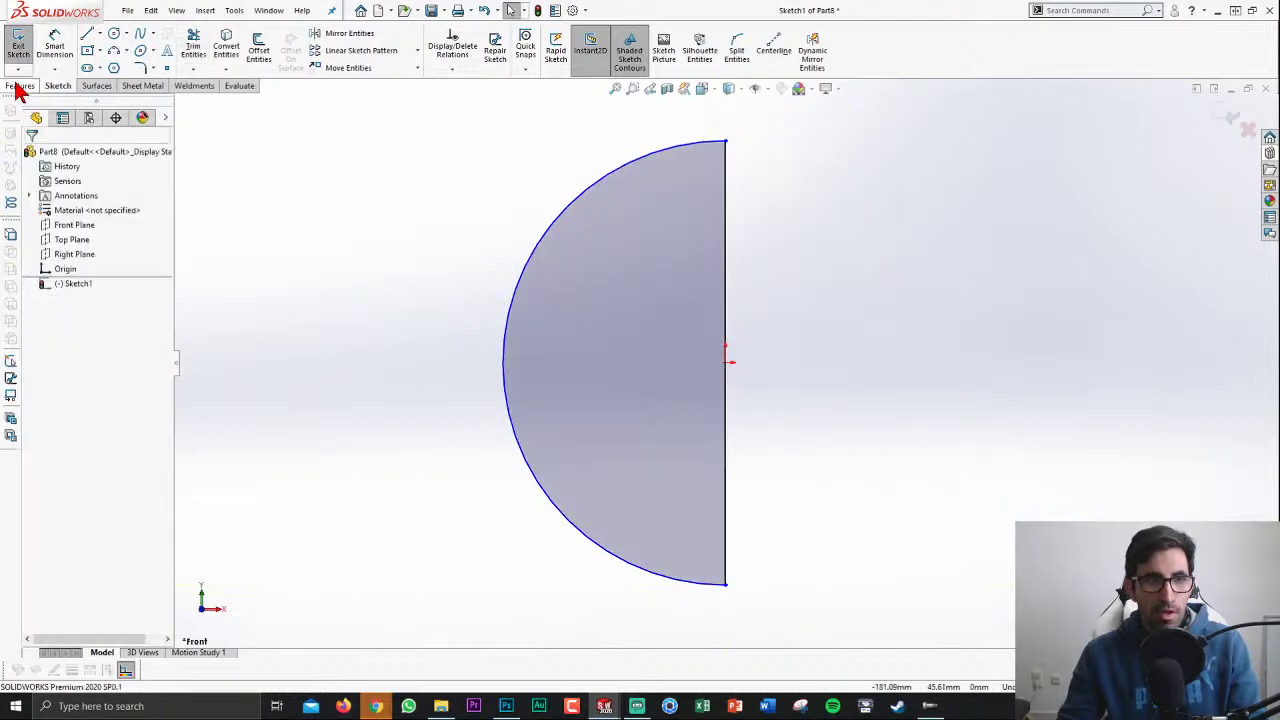
pyautogui.click(20, 85)
# Step: Revolve the half-circle 360° about the vertical line into a solid sphere, Revolve1
pyautogui.click(63, 52)
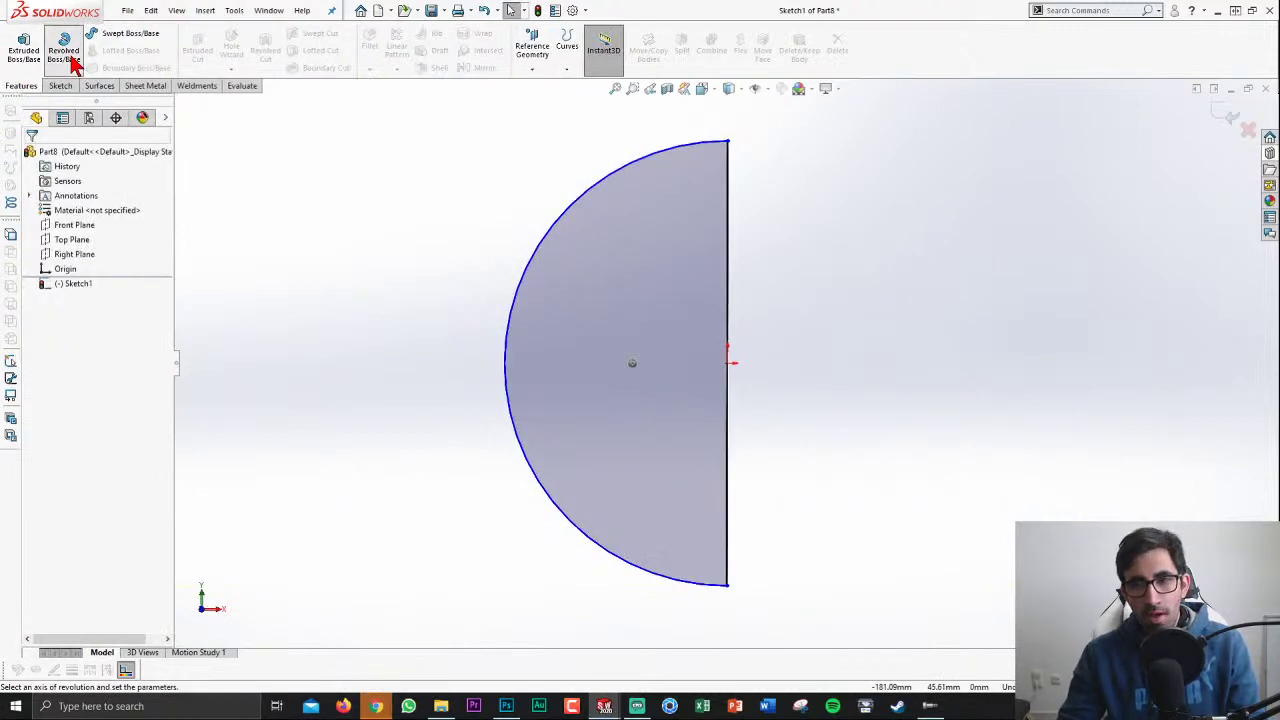
pyautogui.click(836, 259)
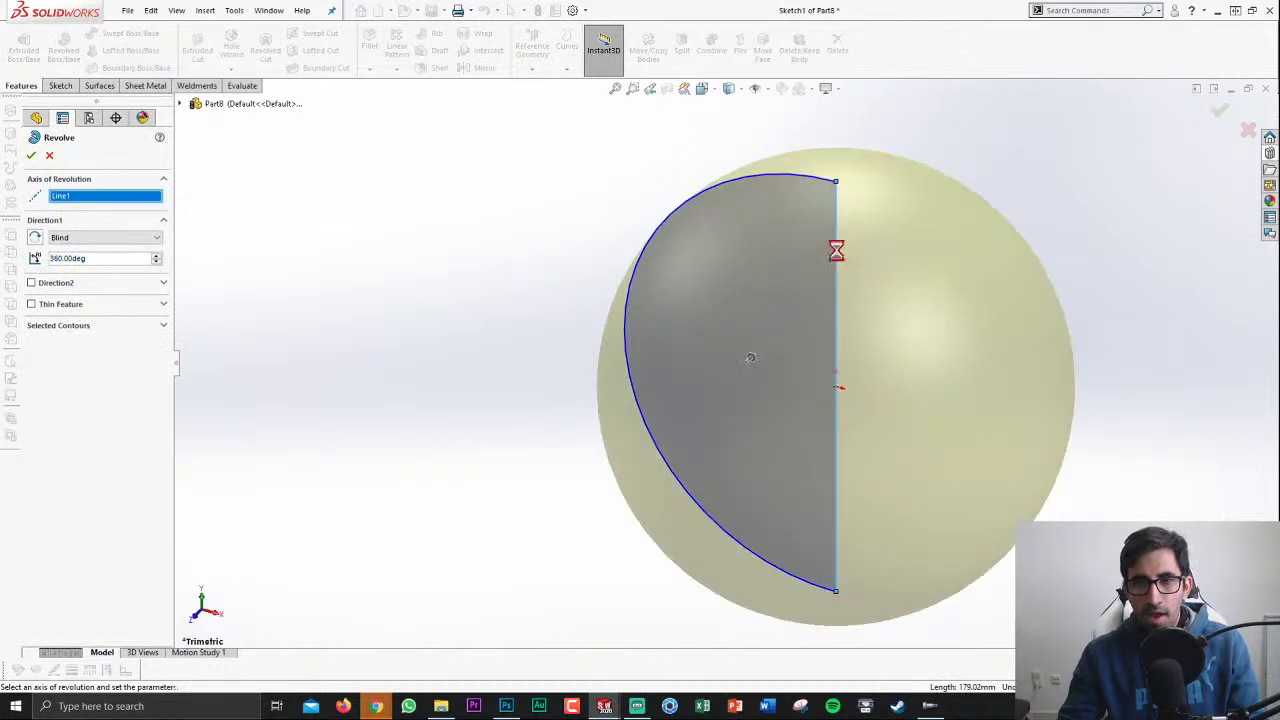
pyautogui.press('Return')
# Step: Inspect the sphere, then select the Front Plane for a new sketch
pyautogui.scroll(3, 880, 330)
pyautogui.click(929, 211)
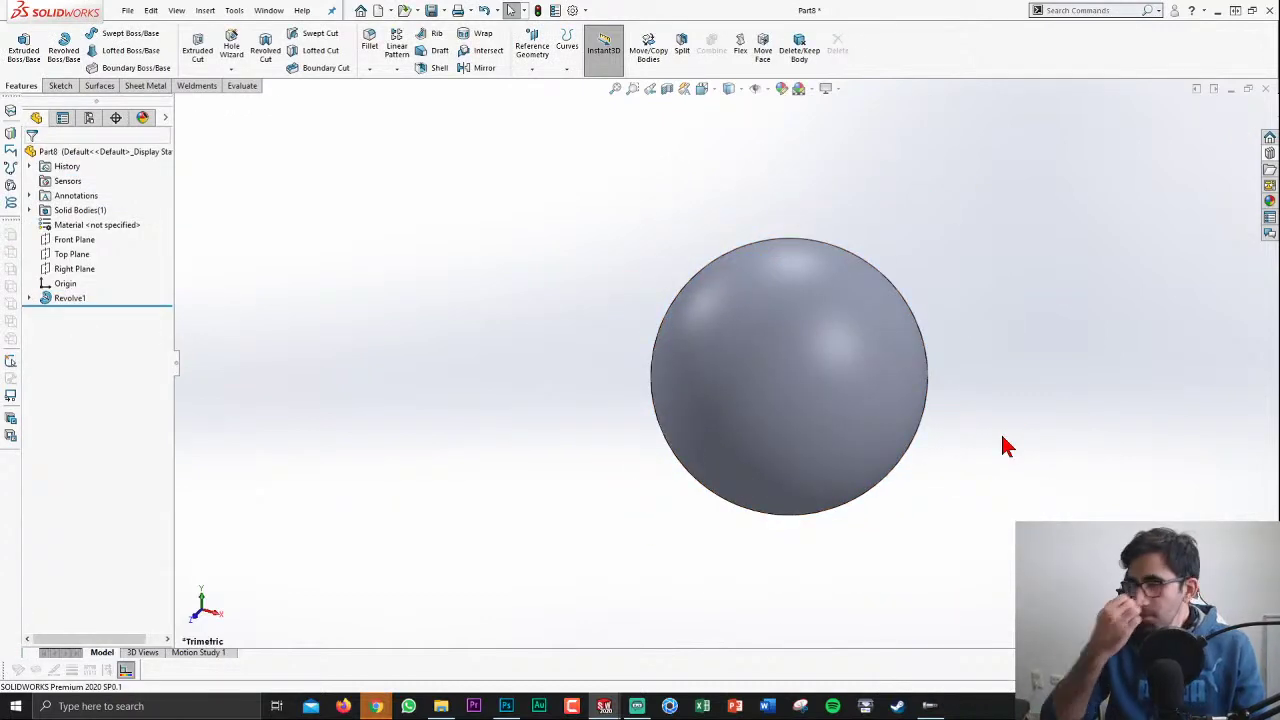
pyautogui.scroll(-2, 985, 405)
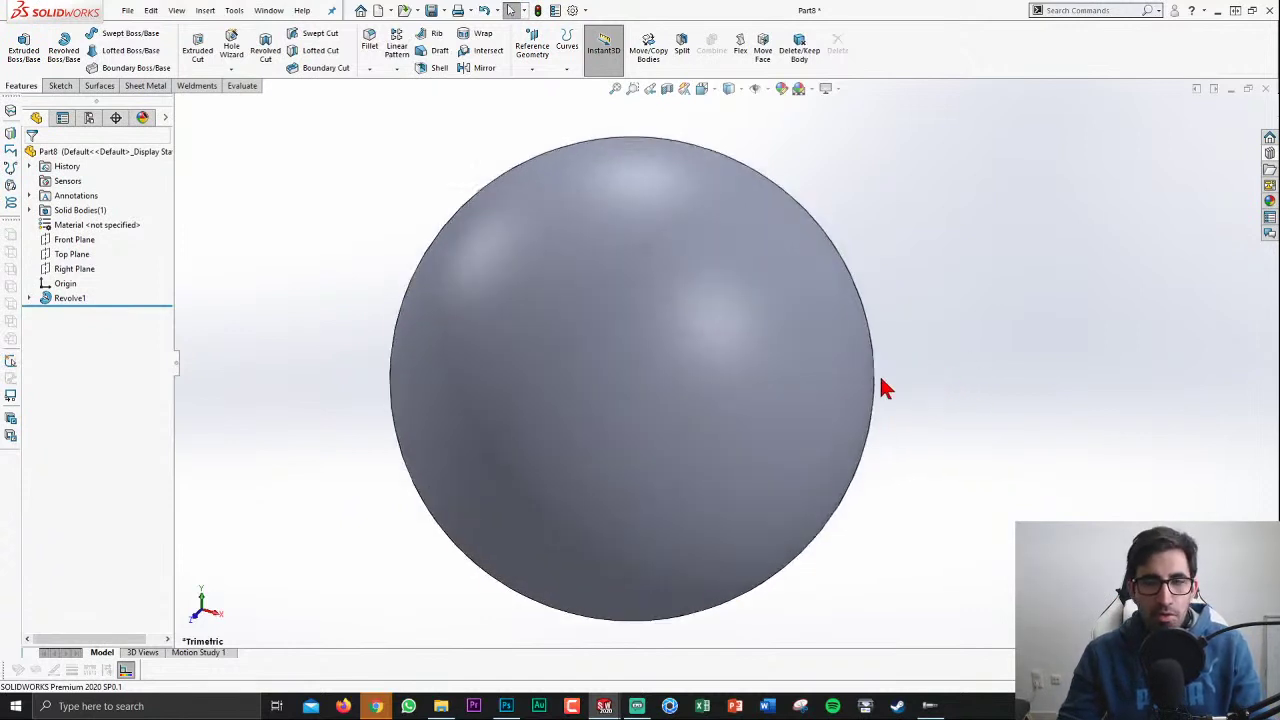
pyautogui.click(634, 287)
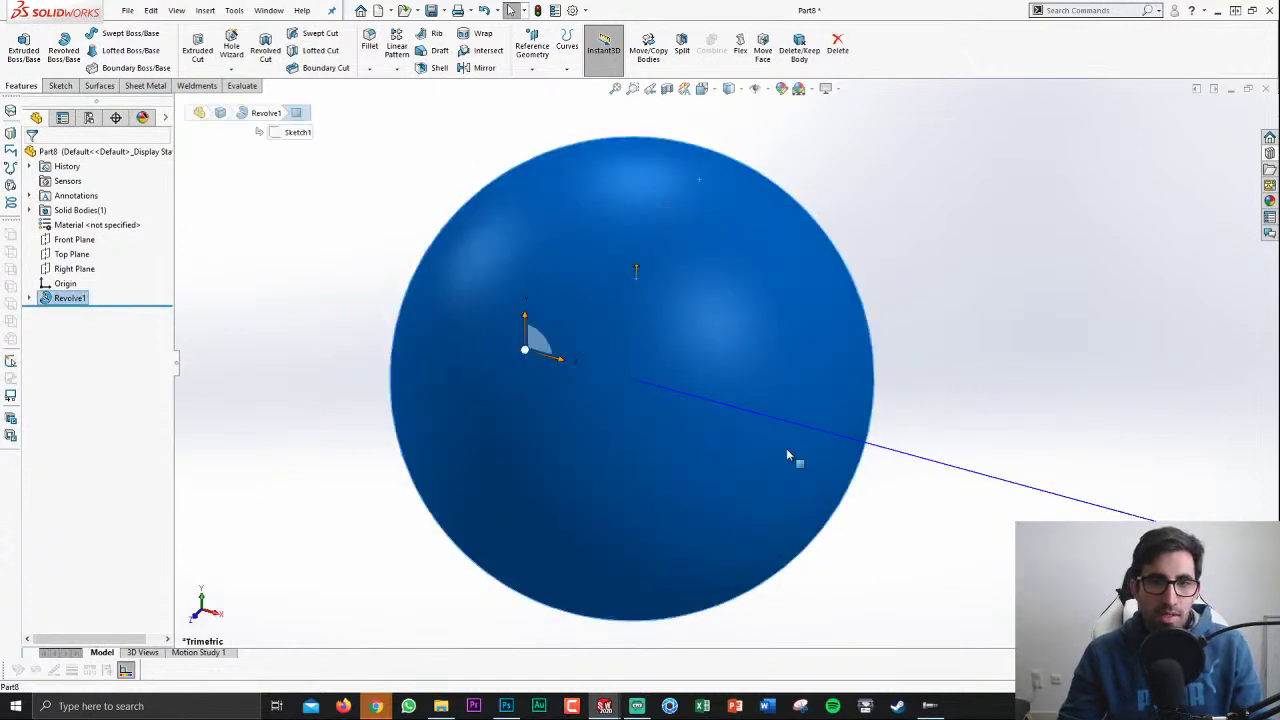
pyautogui.click(1000, 229)
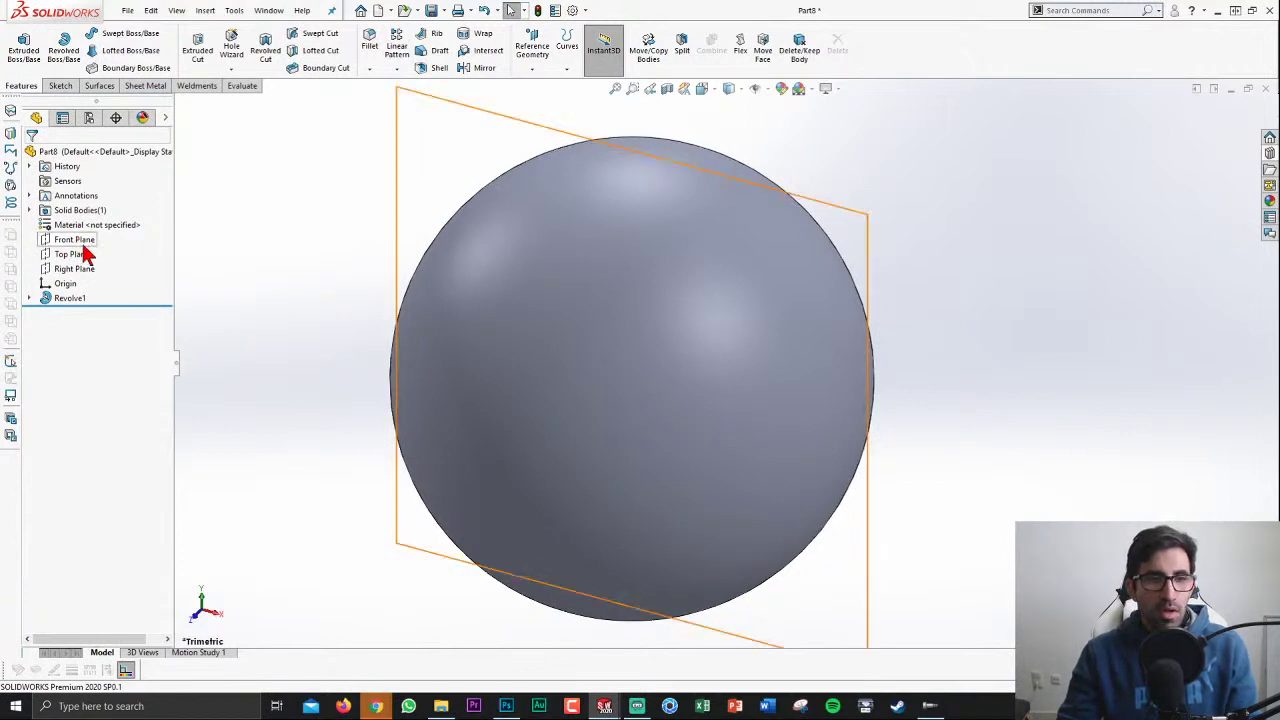
pyautogui.click(78, 240)
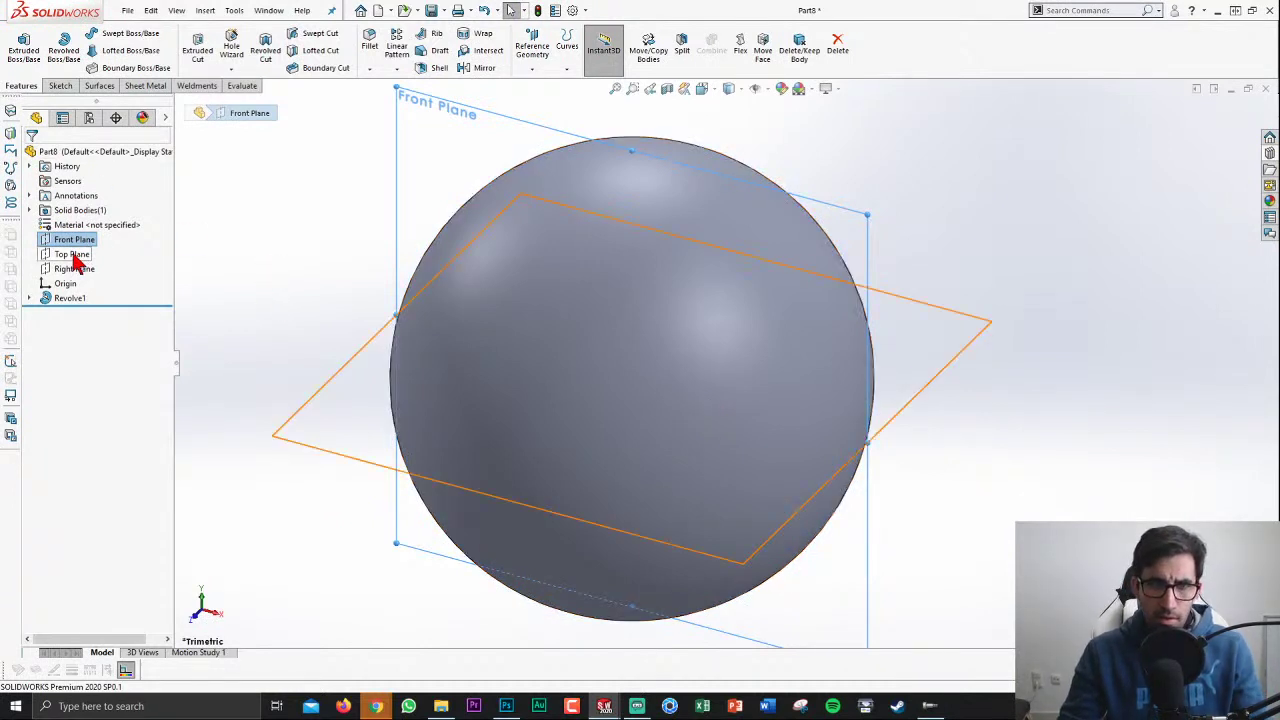
# Step: Sketch a small circle centred at the origin on the Front Plane, viewed normal to it
pyautogui.click(60, 85)
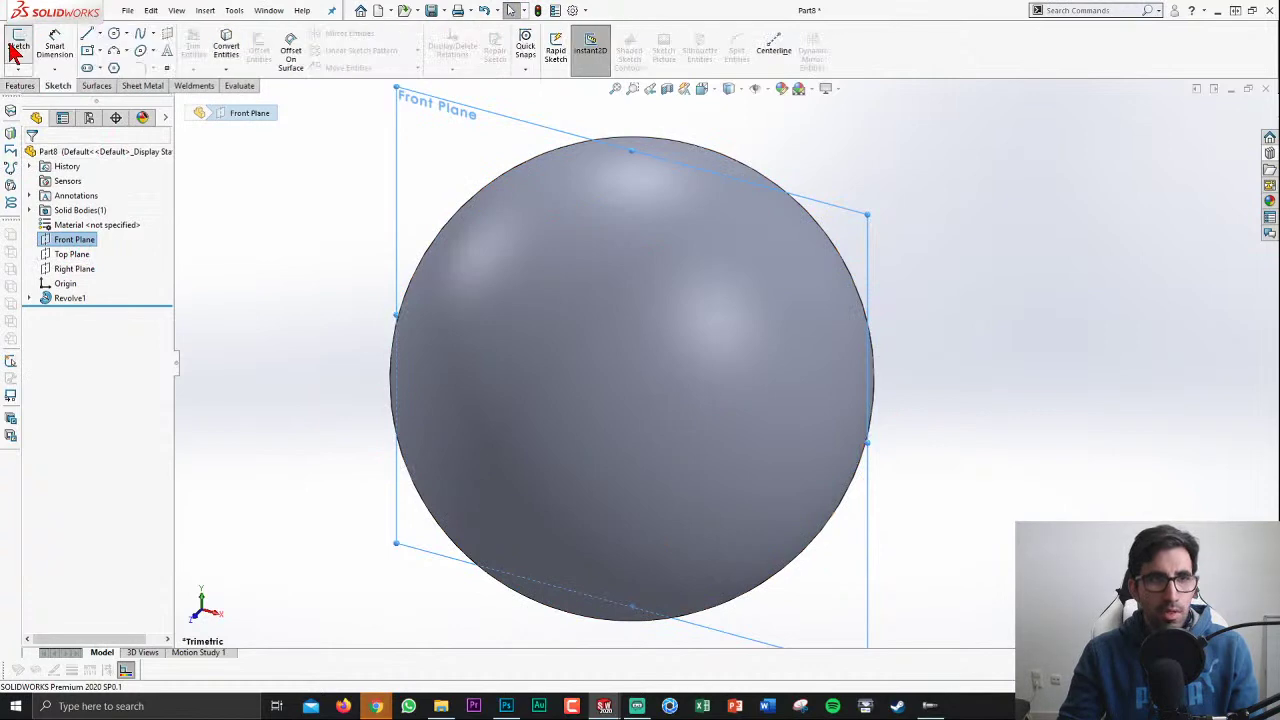
pyautogui.click(18, 45)
pyautogui.press('space')
pyautogui.click(849, 405)
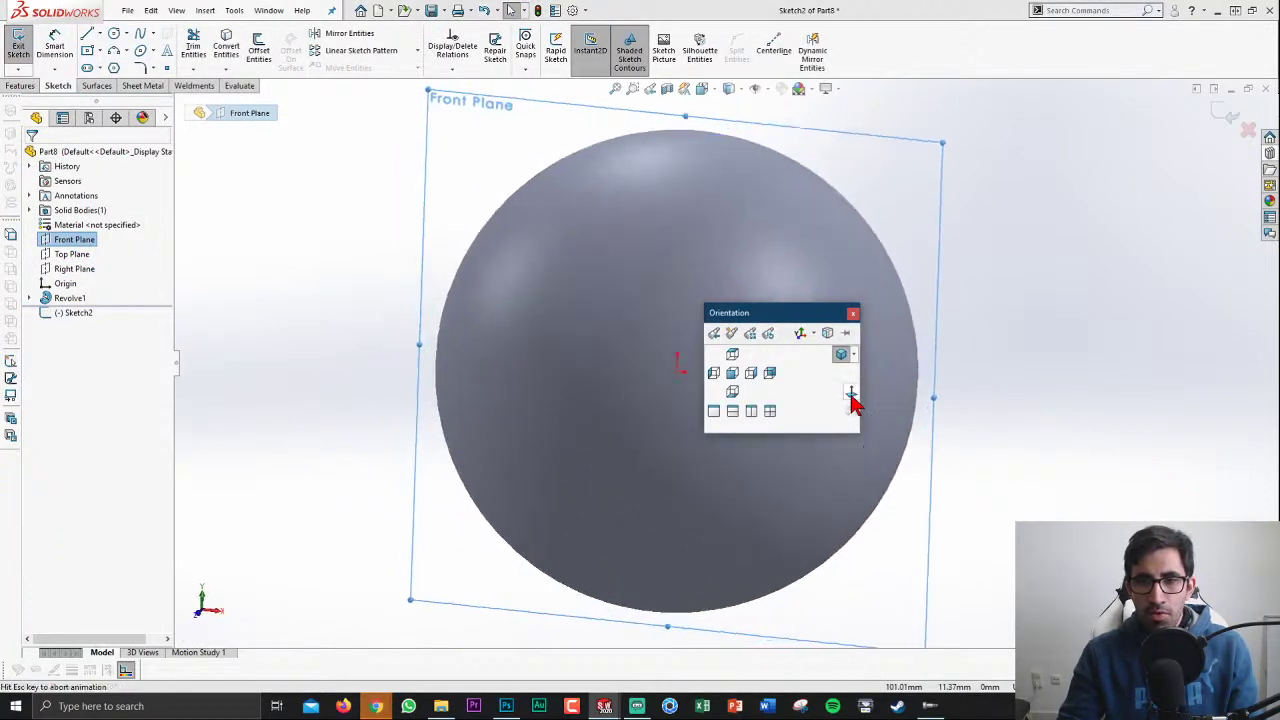
pyautogui.click(115, 35)
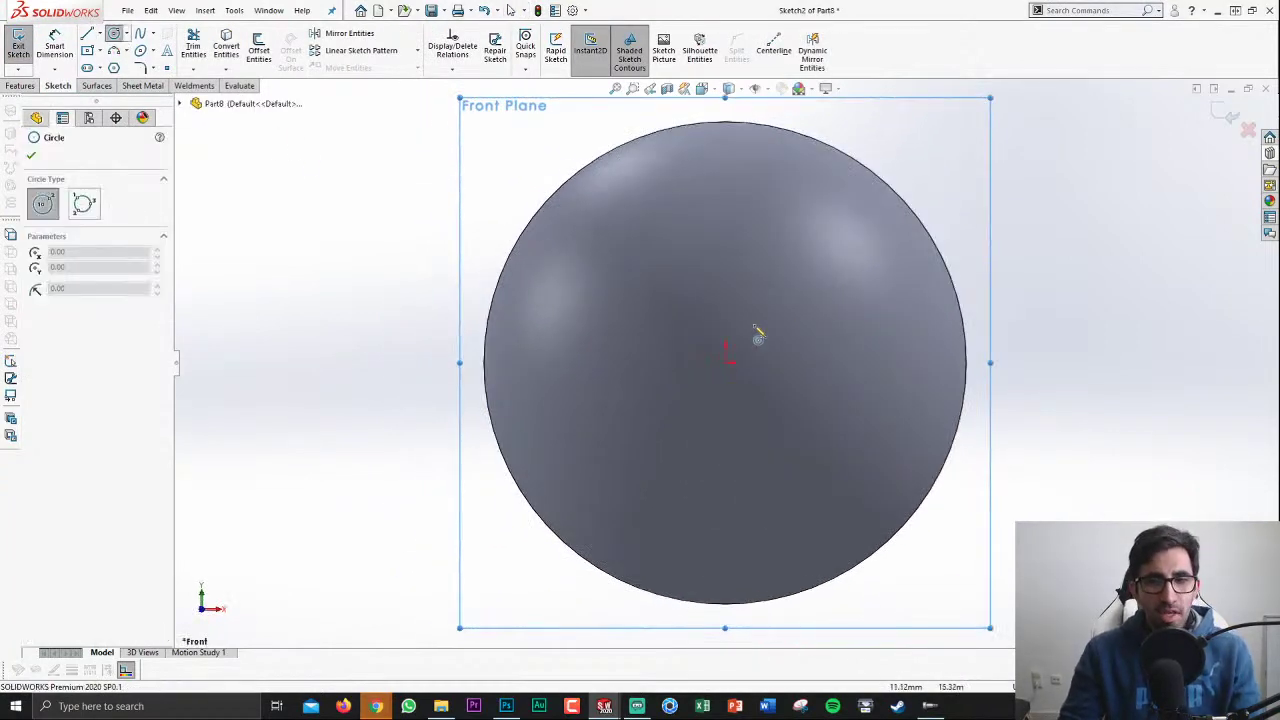
pyautogui.click(726, 358)
pyautogui.click(737, 352)
pyautogui.press('Escape')
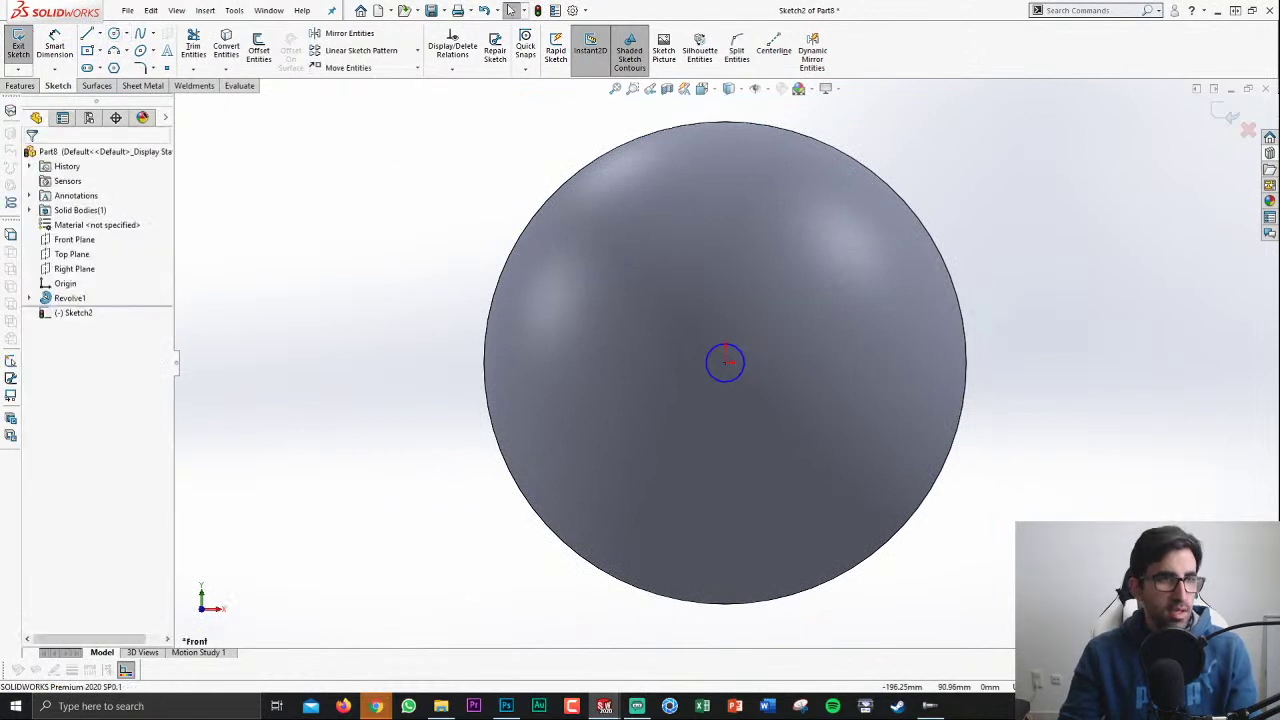
# Step: Start a Cut-Extrude from the circle with its start offset set to 80mm
pyautogui.click(18, 86)
pyautogui.click(197, 48)
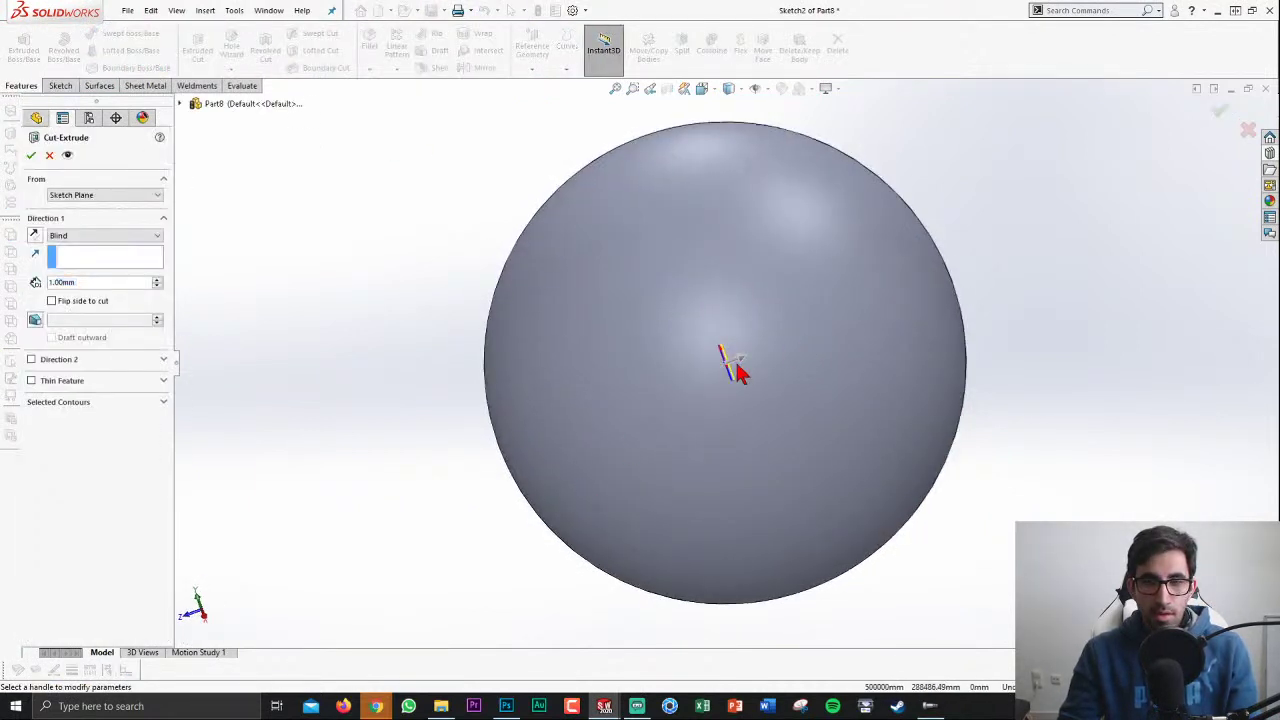
pyautogui.moveTo(737, 371); pyautogui.dragTo(780, 345)
pyautogui.click(63, 195)
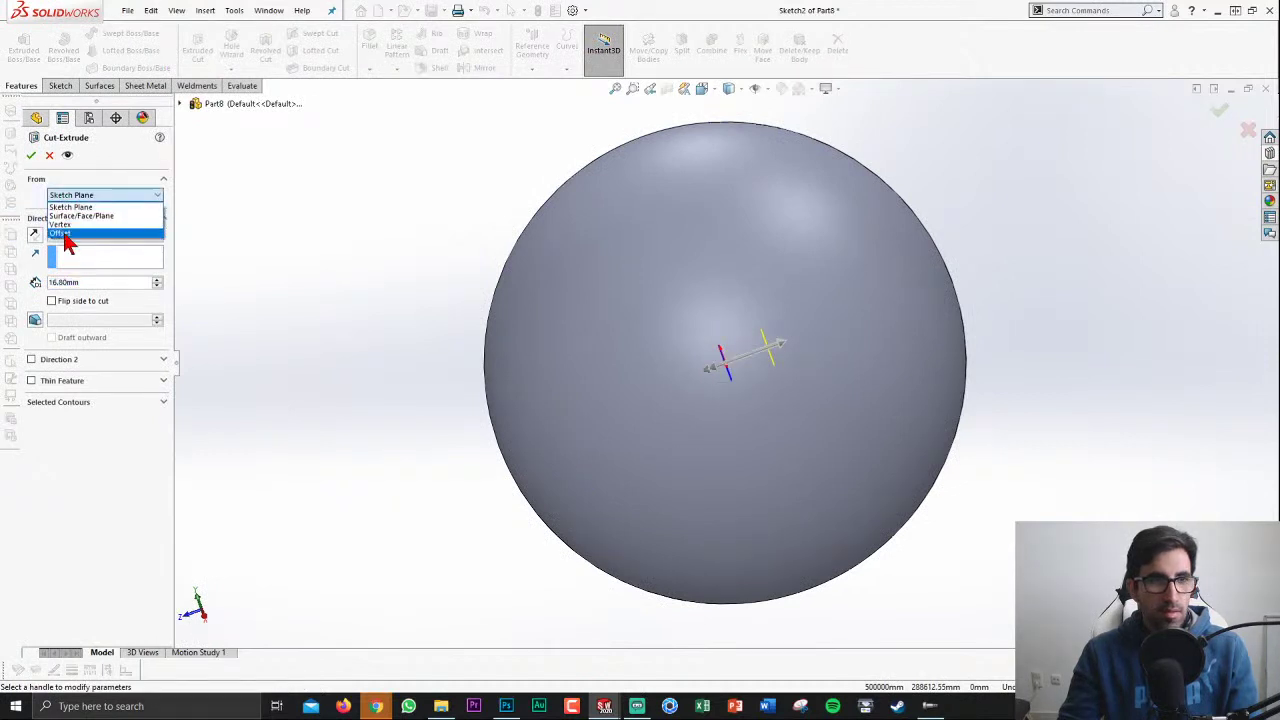
pyautogui.click(63, 238)
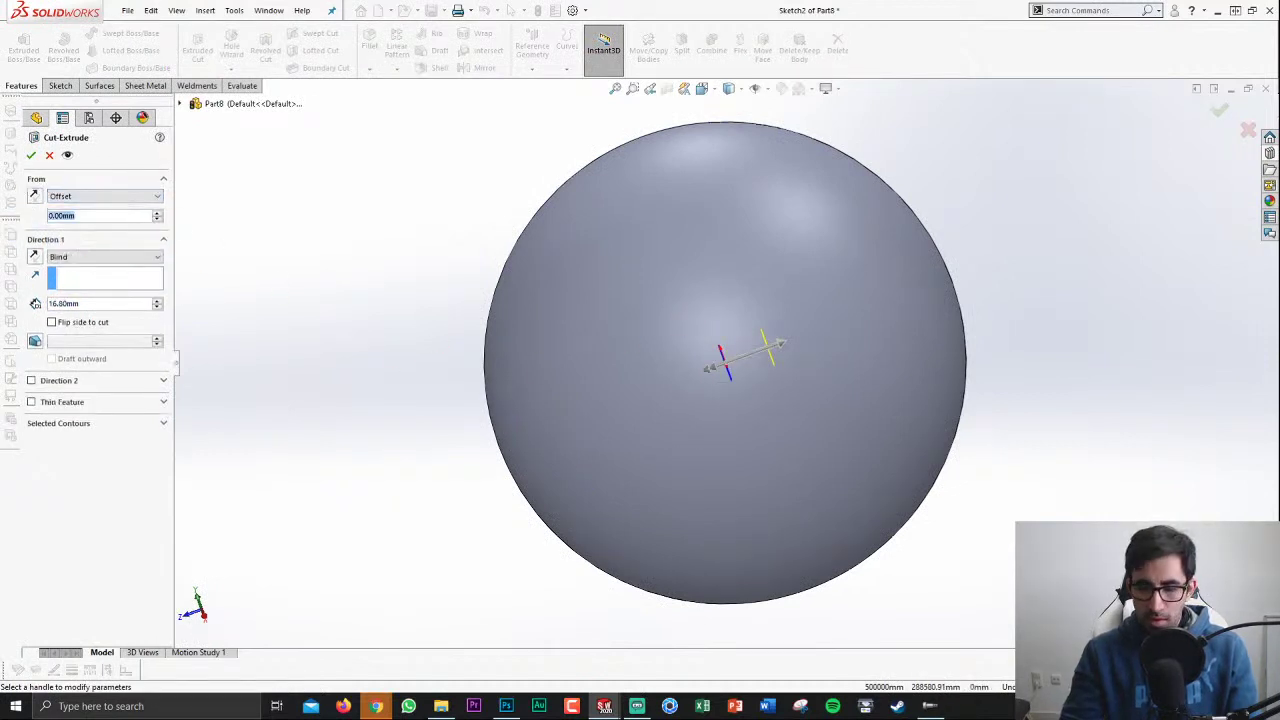
pyautogui.write('50')
pyautogui.press('Return')
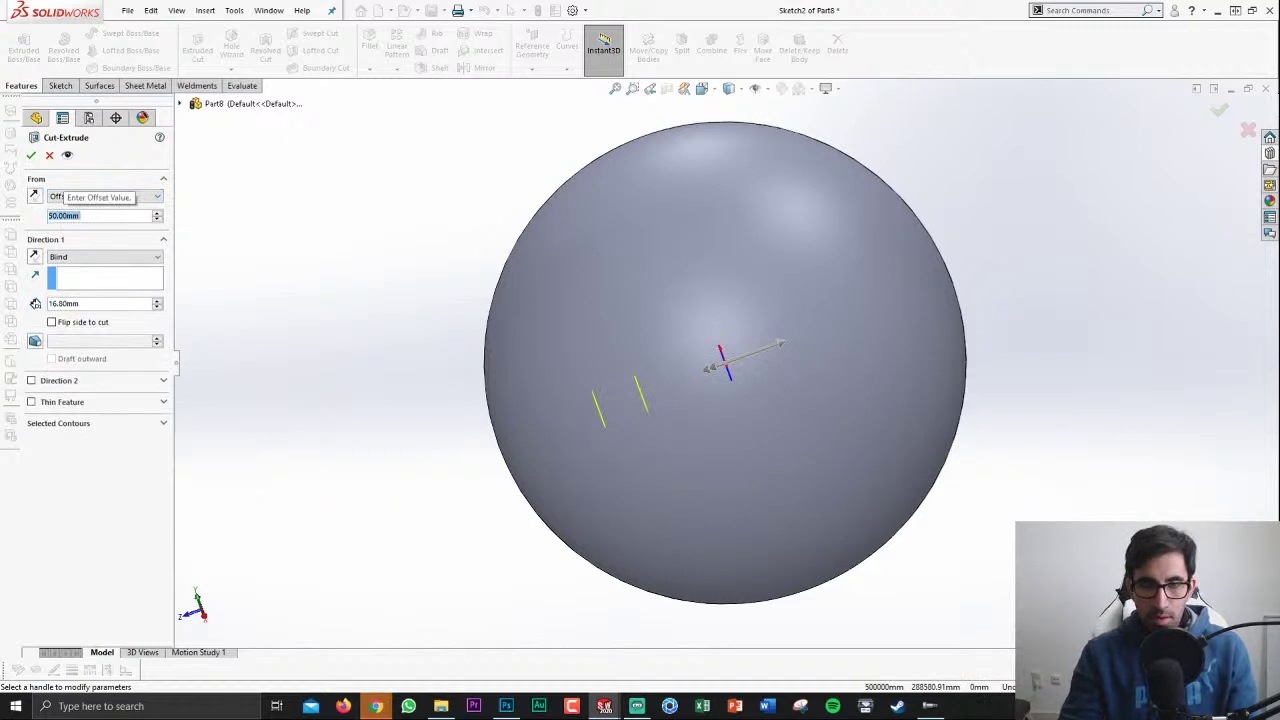
pyautogui.write('80')
pyautogui.press('Return')
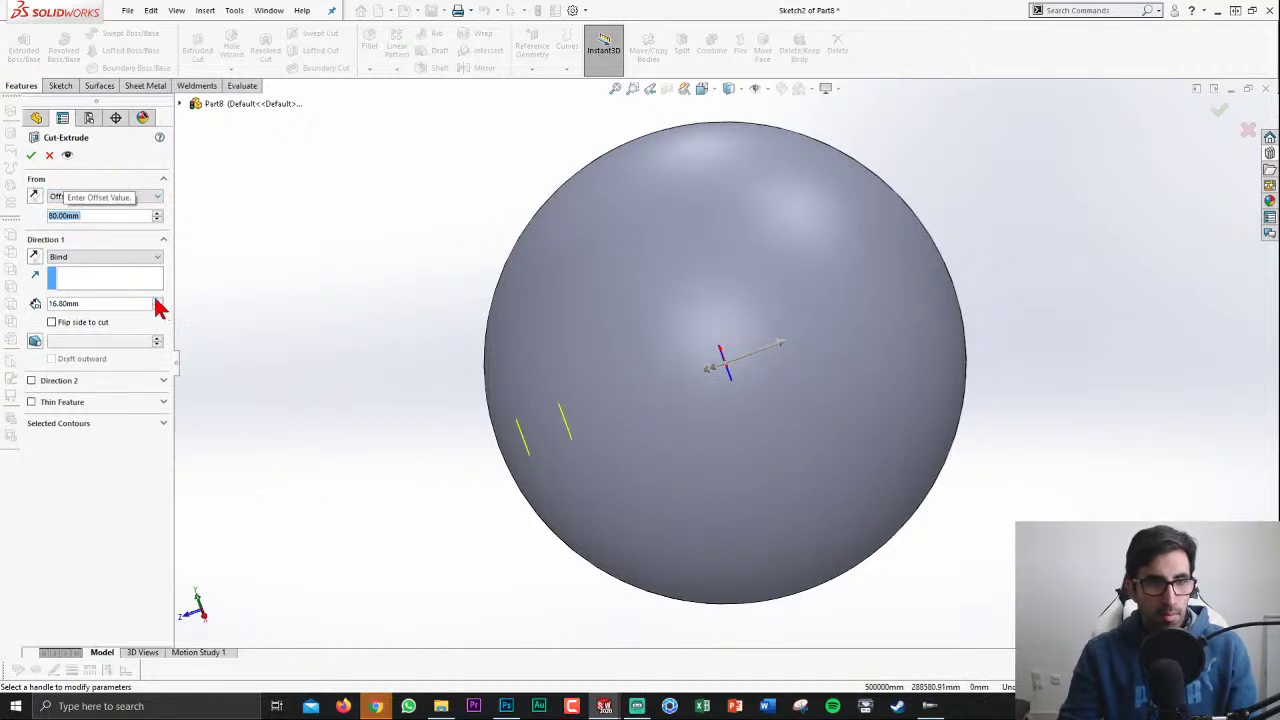
# Step: Raise the cut depth to 19.80mm, reverse its direction, and accept Cut-Extrude1
pyautogui.click(156, 300)
pyautogui.click(156, 300)
pyautogui.click(156, 300)
pyautogui.click(34, 256)
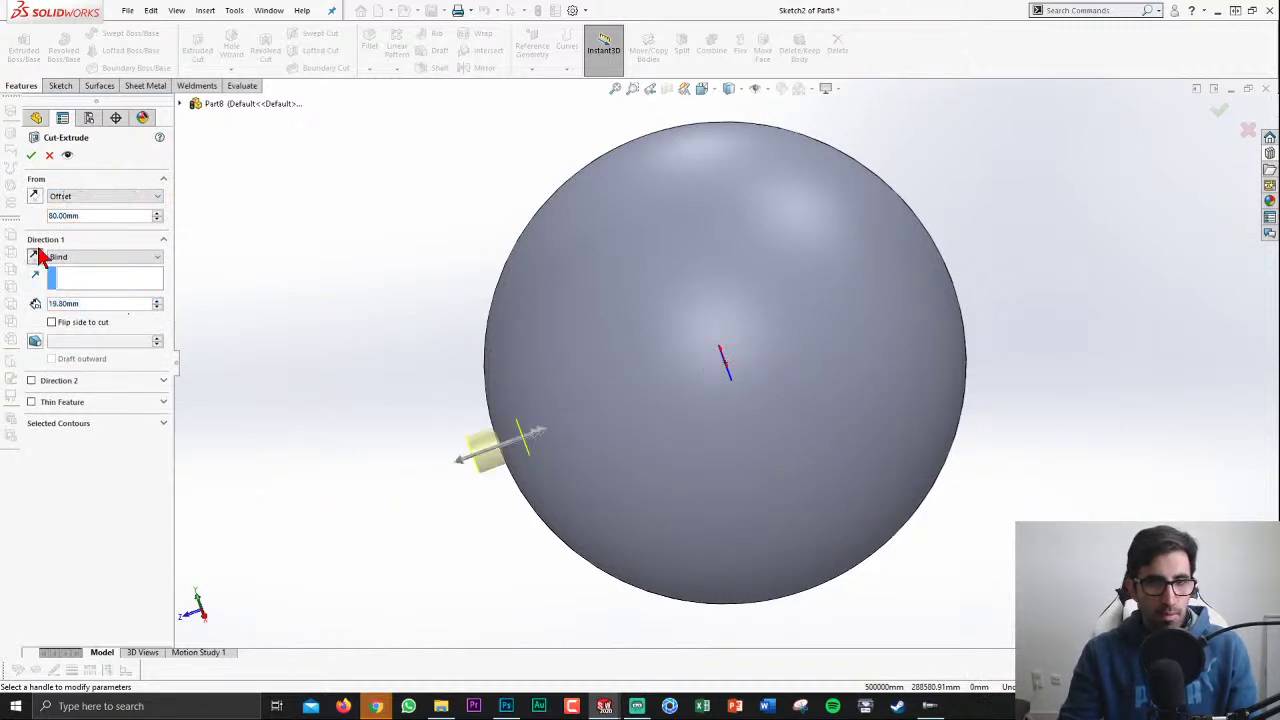
pyautogui.click(31, 155)
pyautogui.scroll(-2, 695, 537)
pyautogui.moveTo(695, 537); pyautogui.dragTo(827, 441, button='middle')
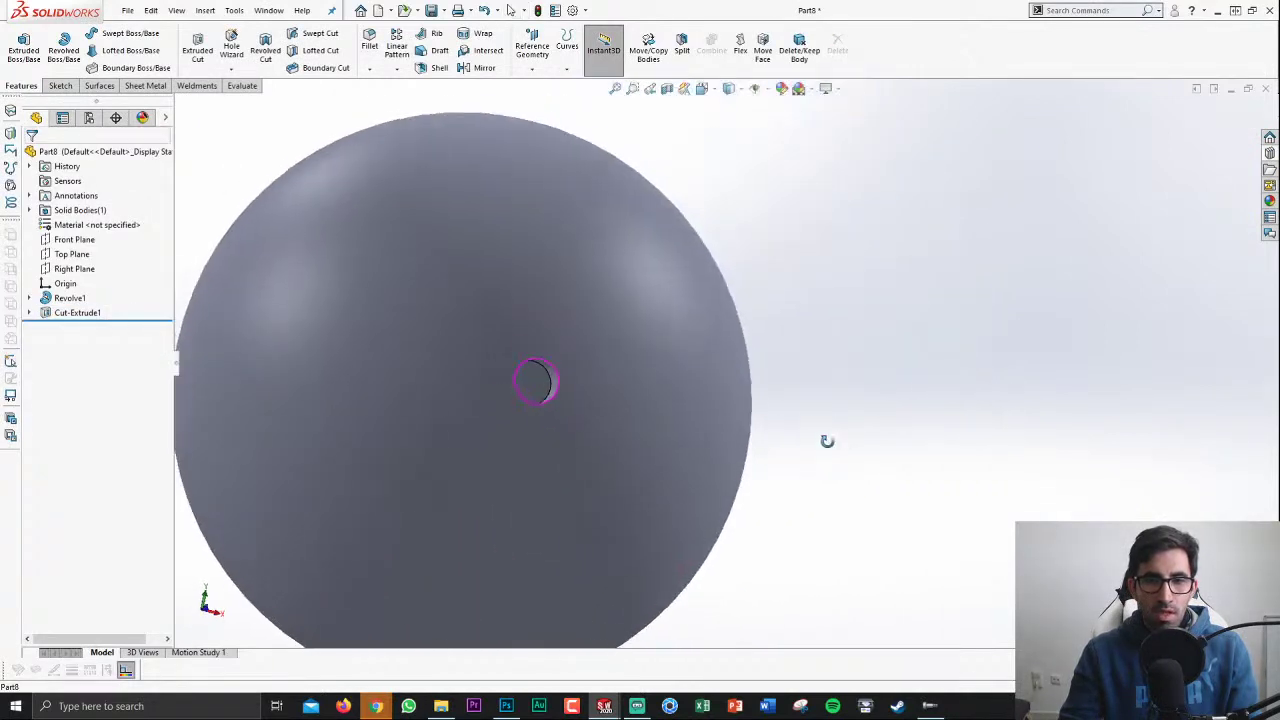
pyautogui.scroll(-2, 526, 349)
pyautogui.scroll(-1, 590, 366)
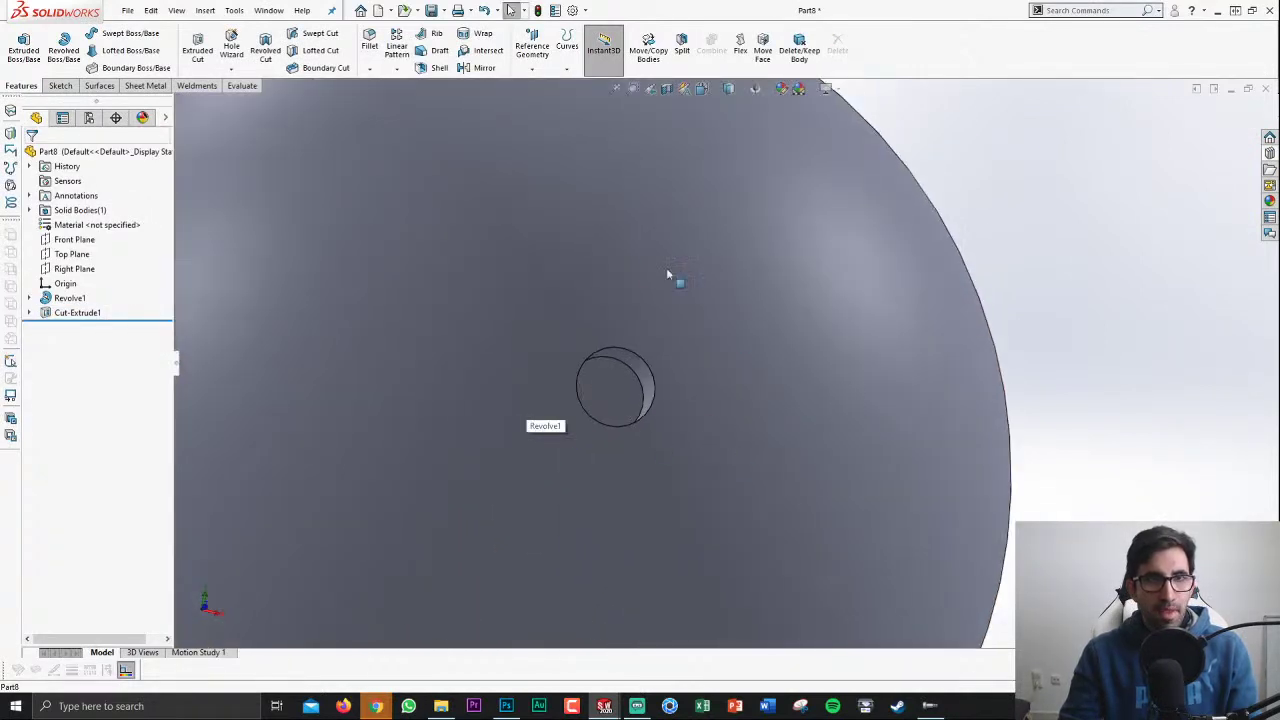
# Step: Shell the sphere to 1.00mm wall thickness, removing the hole's face
pyautogui.click(439, 67)
pyautogui.click(612, 397)
pyautogui.scroll(-2, 613, 395)
pyautogui.scroll(-3, 623, 400)
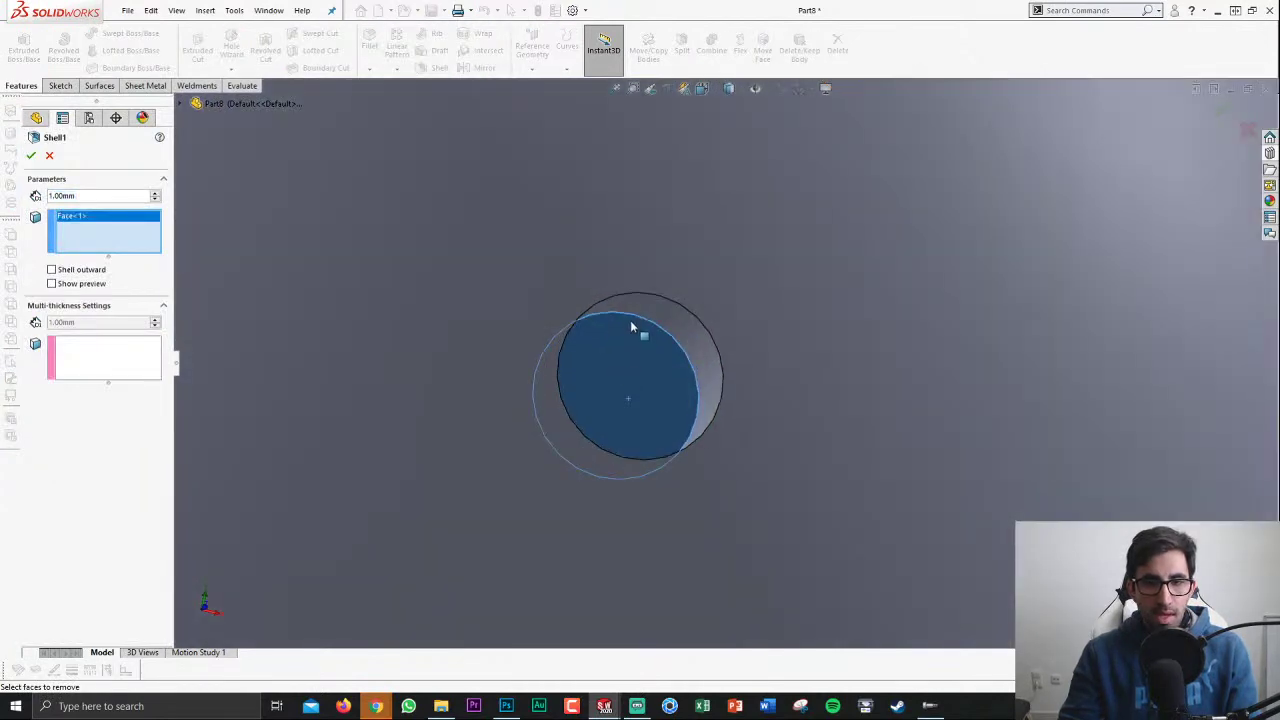
pyautogui.press('Return')
pyautogui.scroll(3, 650, 380)
pyautogui.scroll(2, 720, 430)
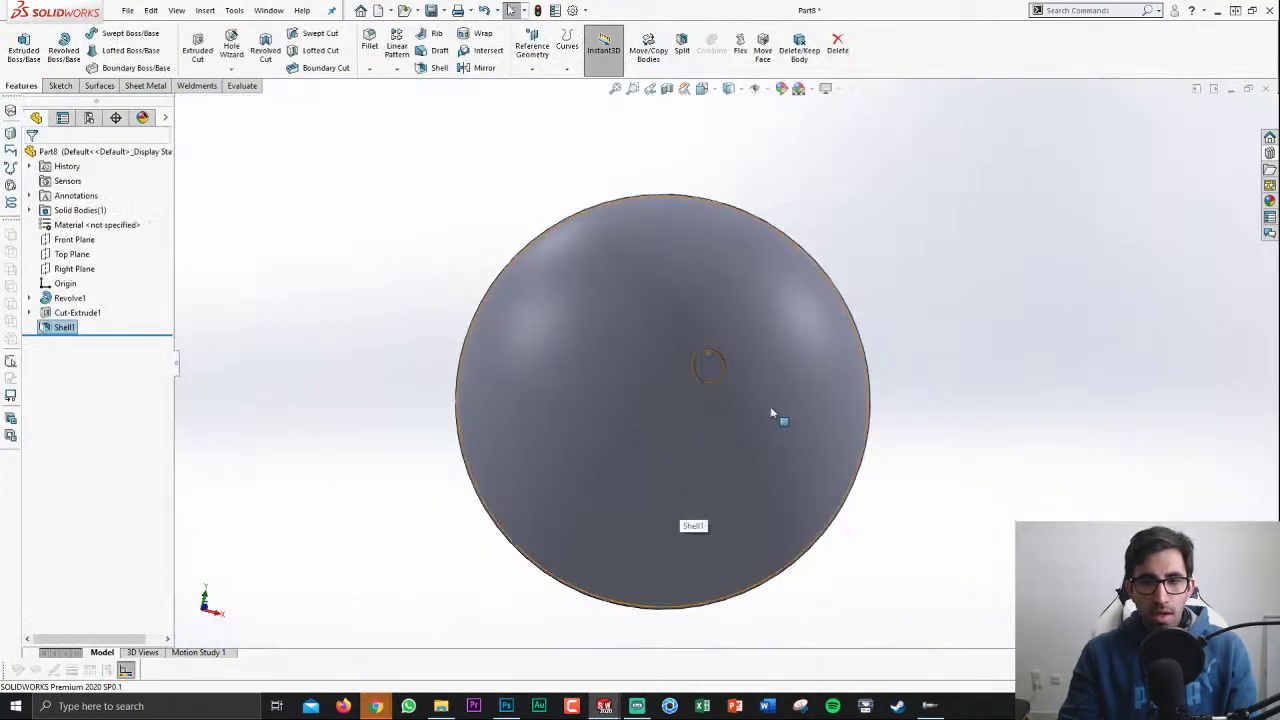
# Step: Check the hollow interior with a Section View, then close it
pyautogui.click(666, 89)
pyautogui.moveTo(1026, 508)
pyautogui.mouseDown(button='middle')
pyautogui.moveTo(942, 535)
pyautogui.moveTo(918, 598)
pyautogui.mouseUp(button='middle')
pyautogui.press('Escape')
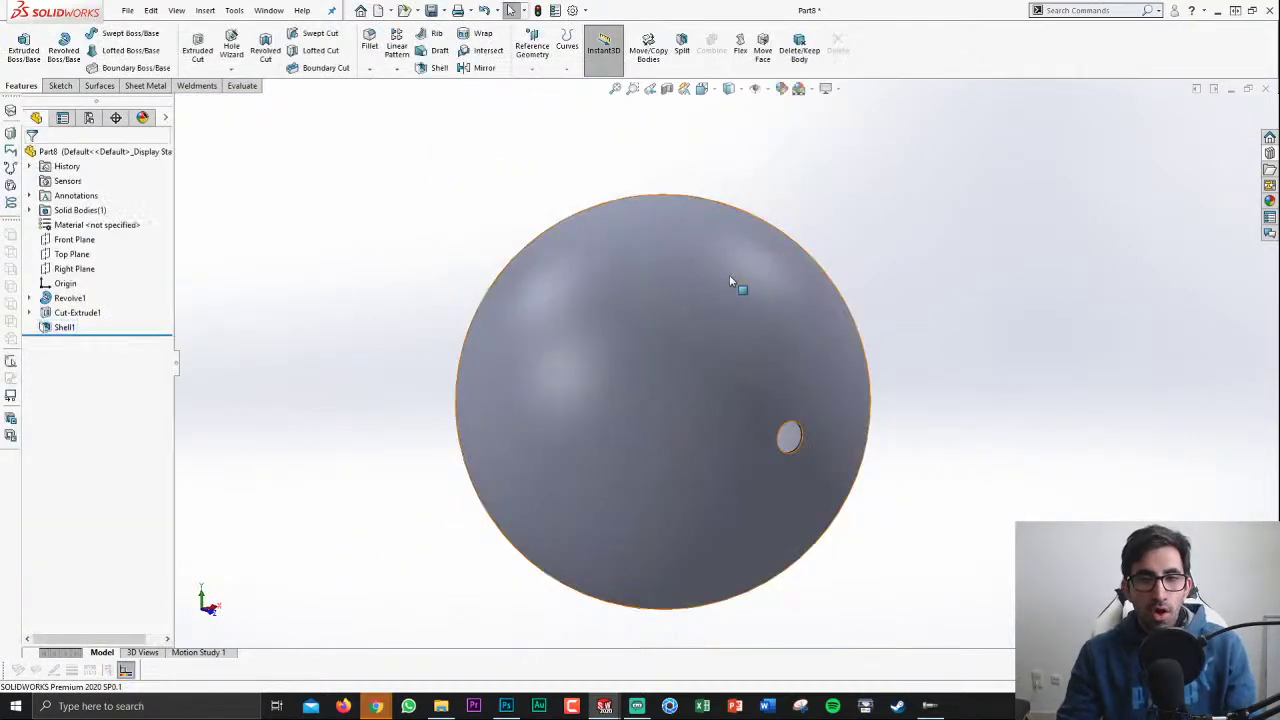
pyautogui.scroll(-4, 808, 449)
pyautogui.scroll(-3, 766, 457)
pyautogui.scroll(-3, 775, 455)
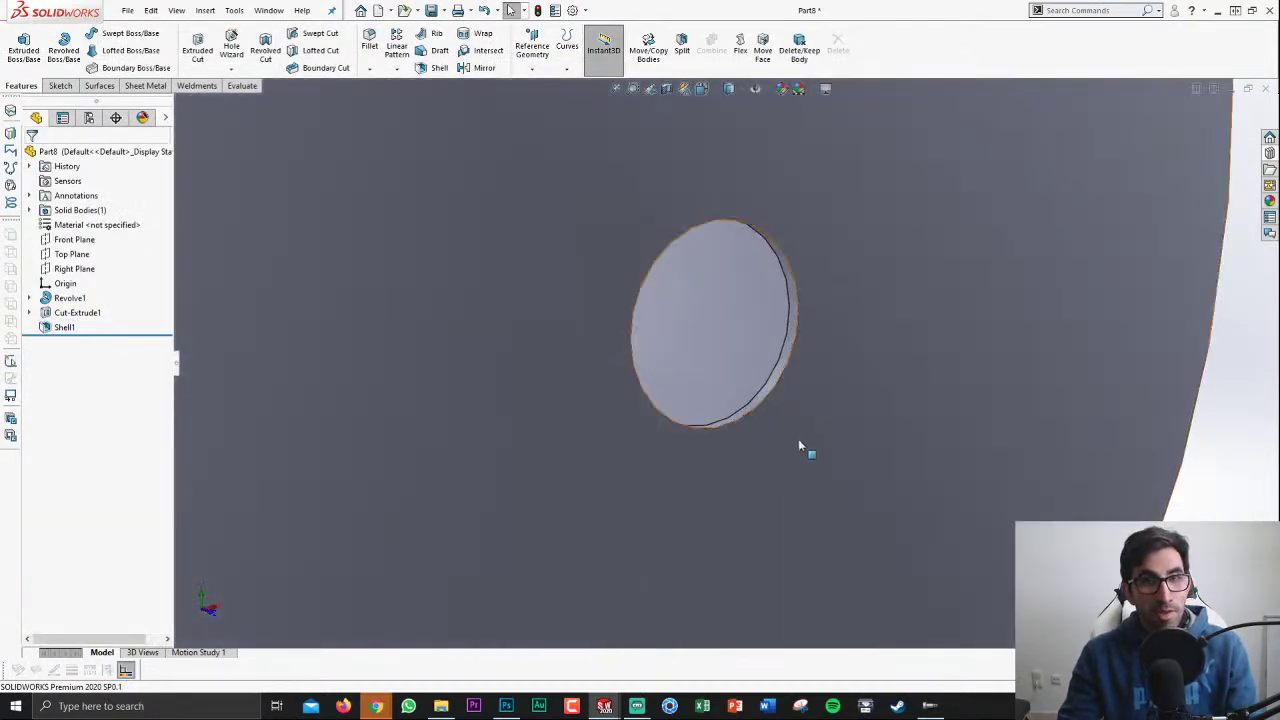
pyautogui.scroll(3, 317, 365)
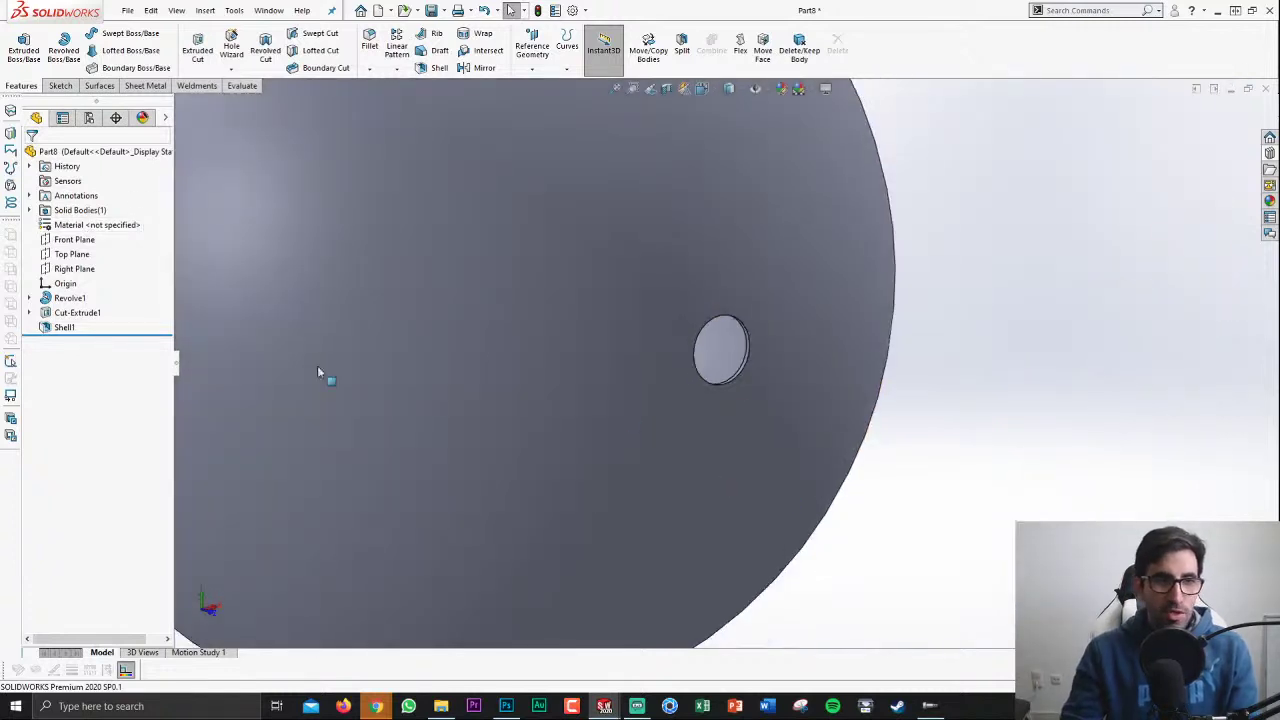
# Step: Extrude Sketch2's circle from the hole's inner face Up To Surface of the sphere
pyautogui.click(30, 313)
pyautogui.click(84, 330)
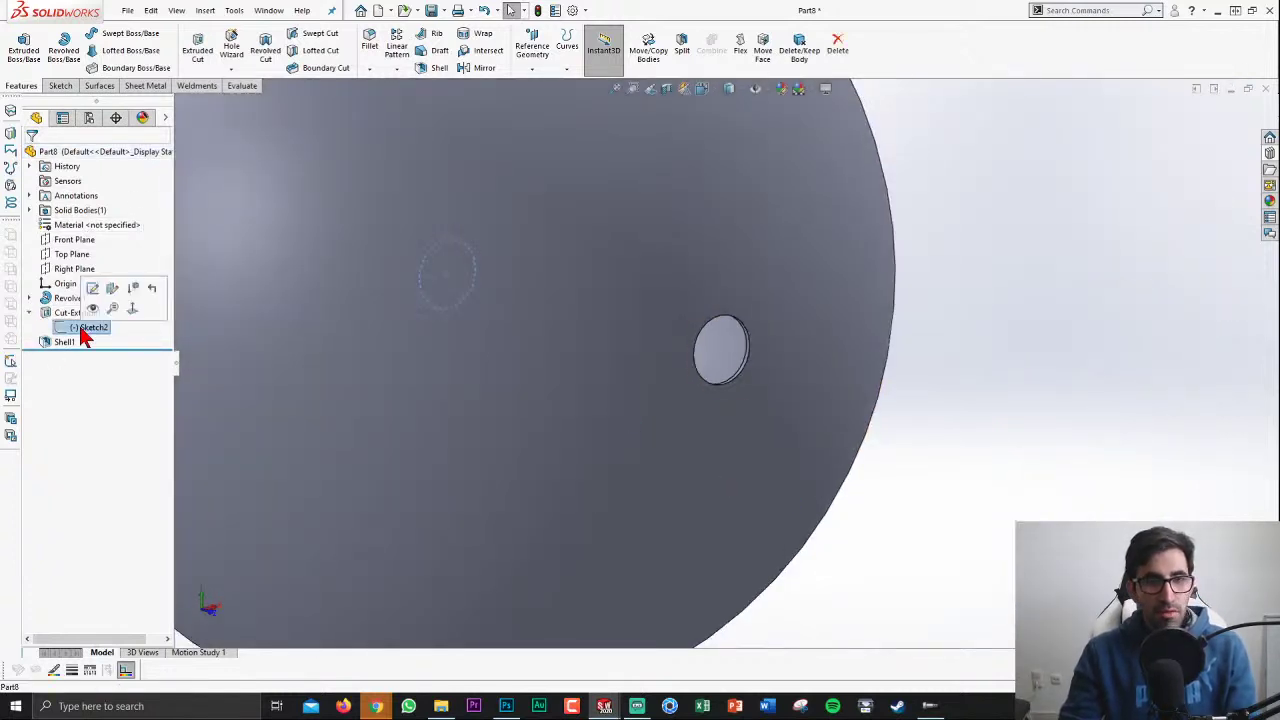
pyautogui.click(26, 44)
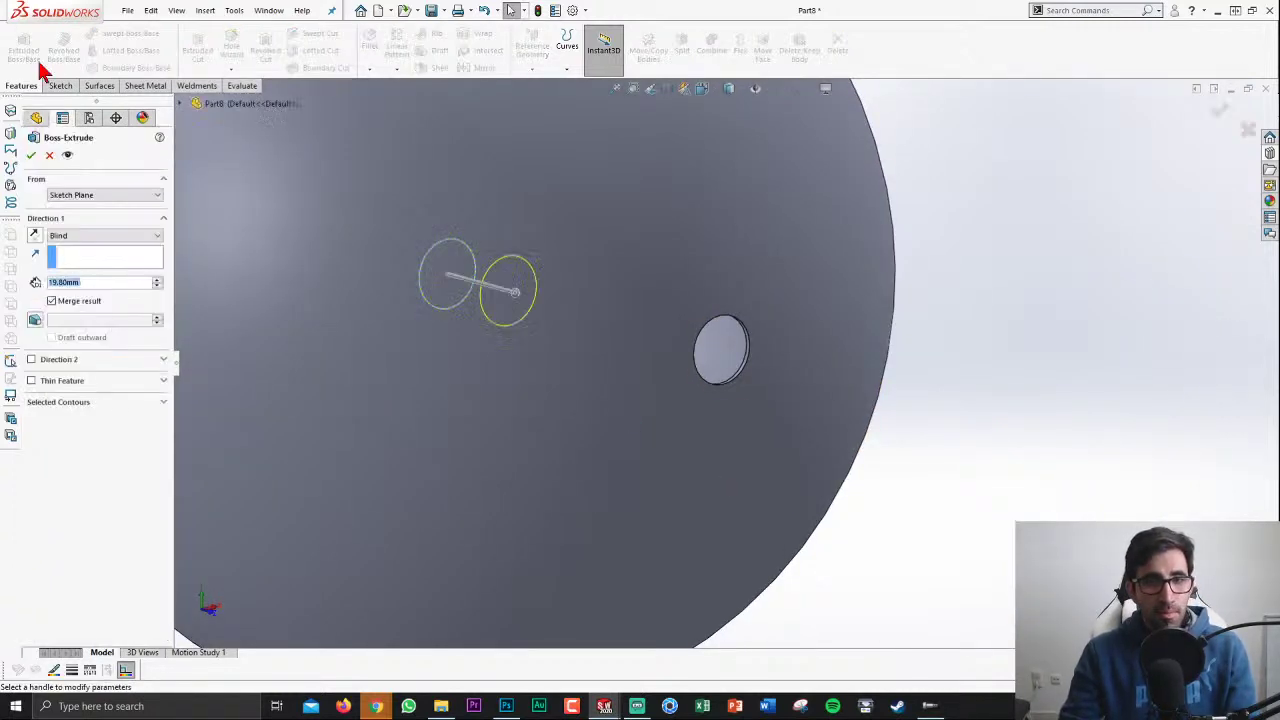
pyautogui.click(80, 195)
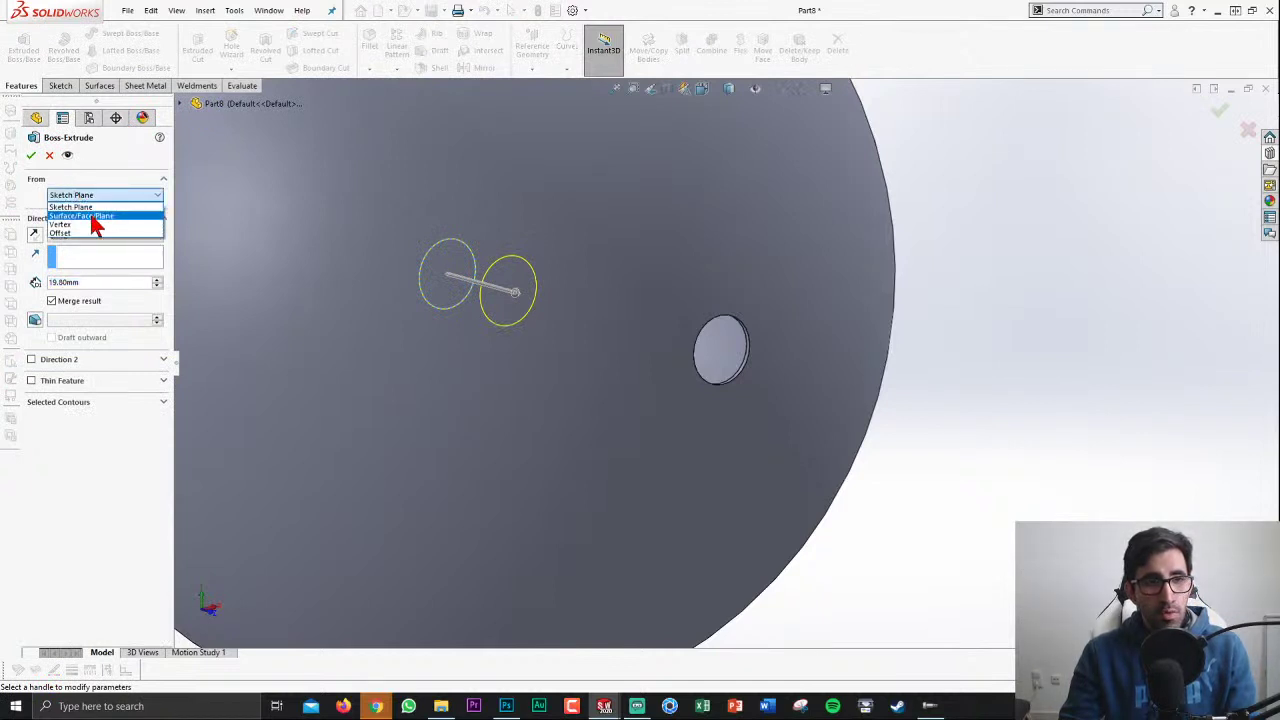
pyautogui.click(91, 217)
pyautogui.click(714, 355)
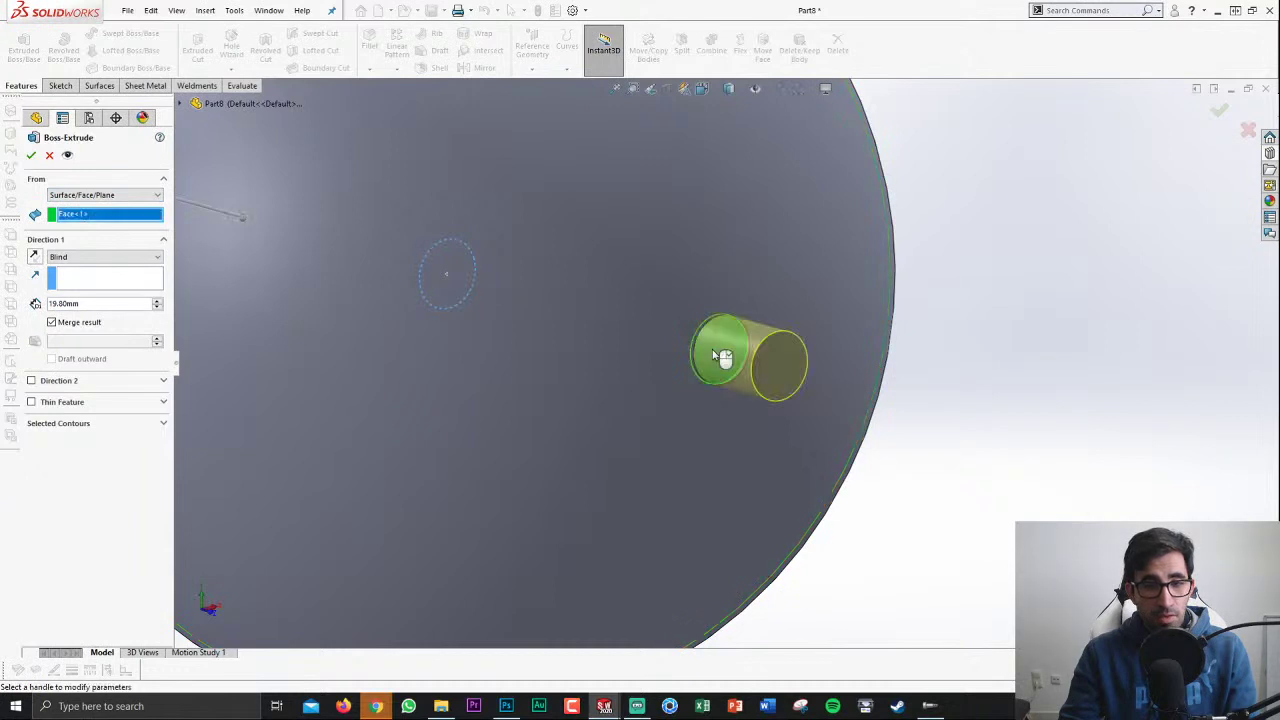
pyautogui.click(83, 260)
pyautogui.click(96, 309)
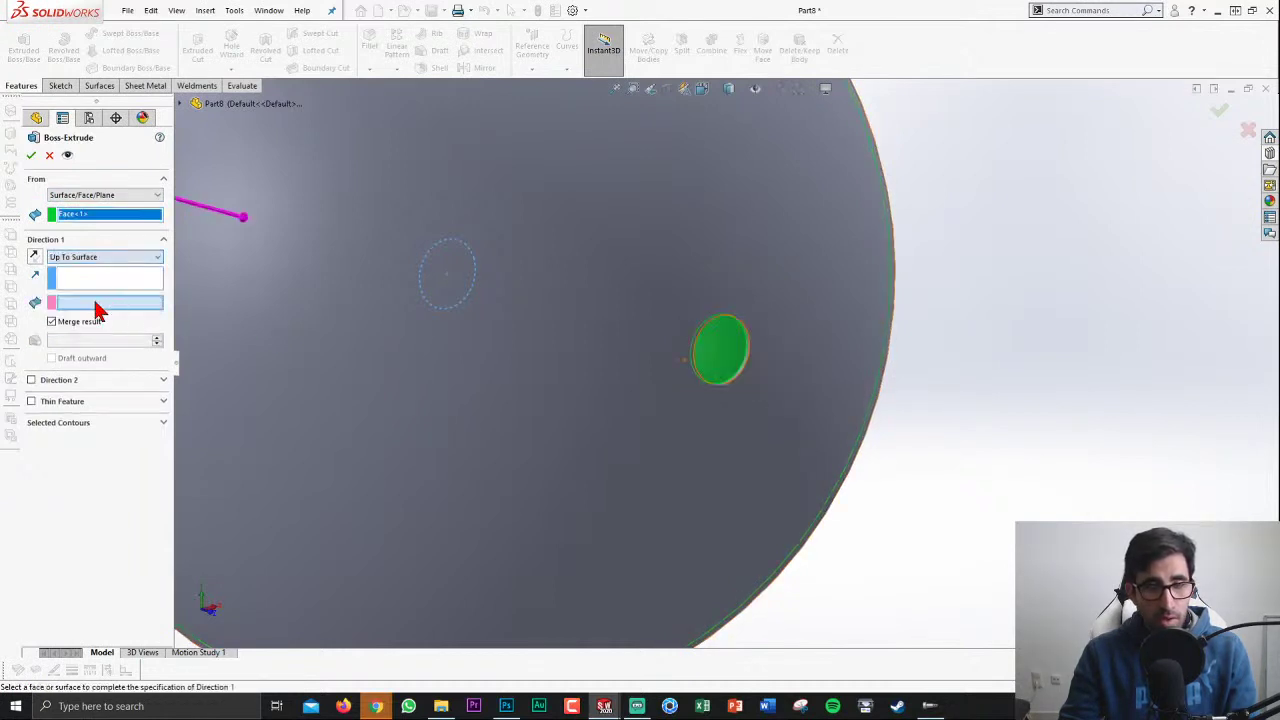
pyautogui.click(807, 299)
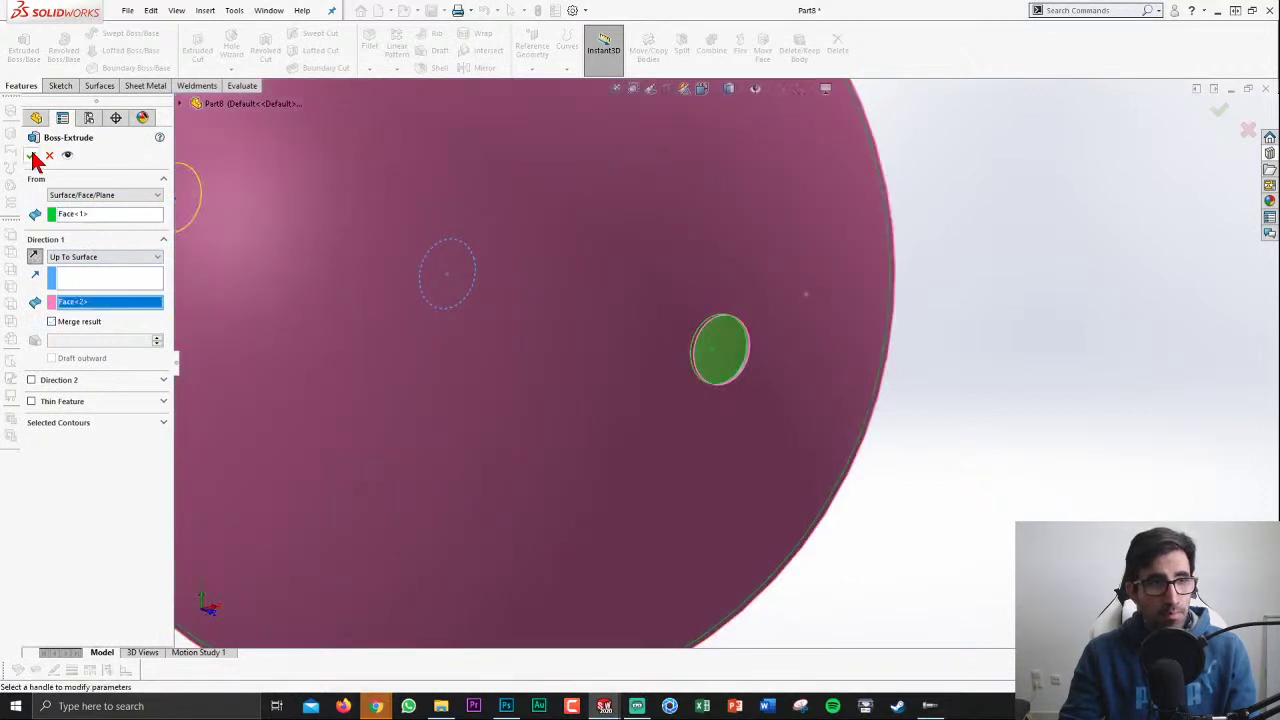
pyautogui.scroll(5, 703, 417)
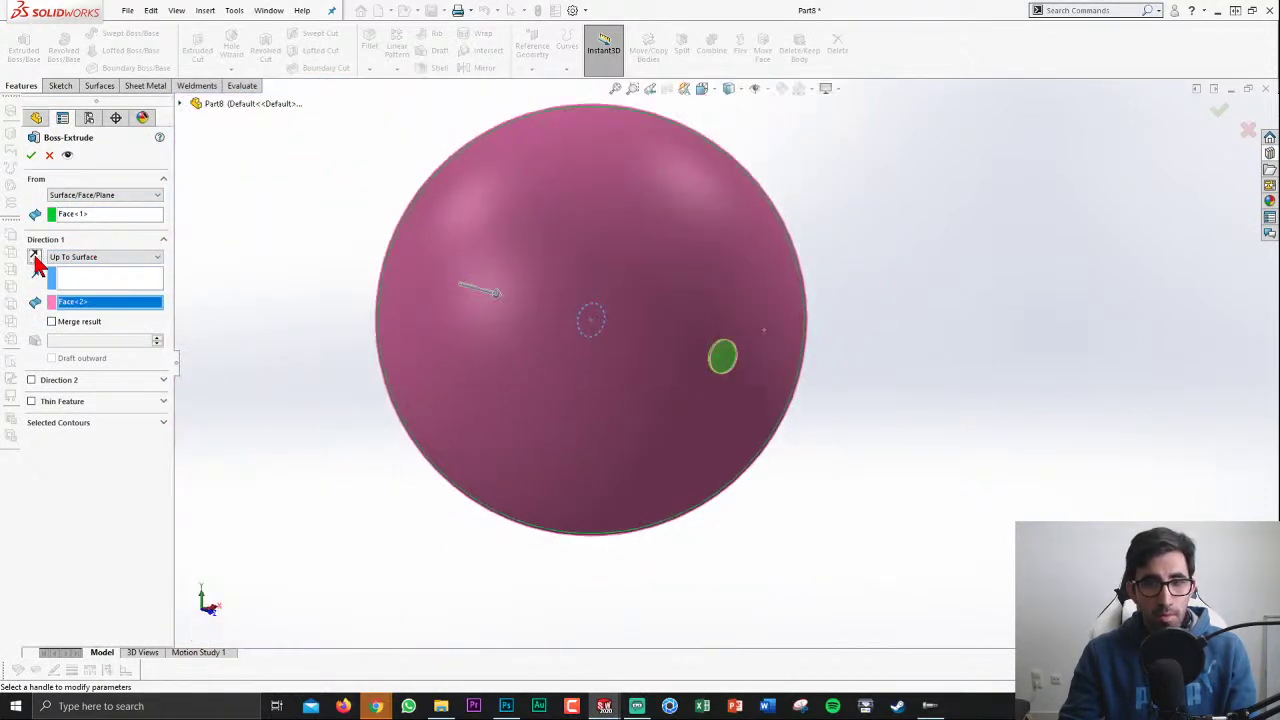
pyautogui.click(31, 155)
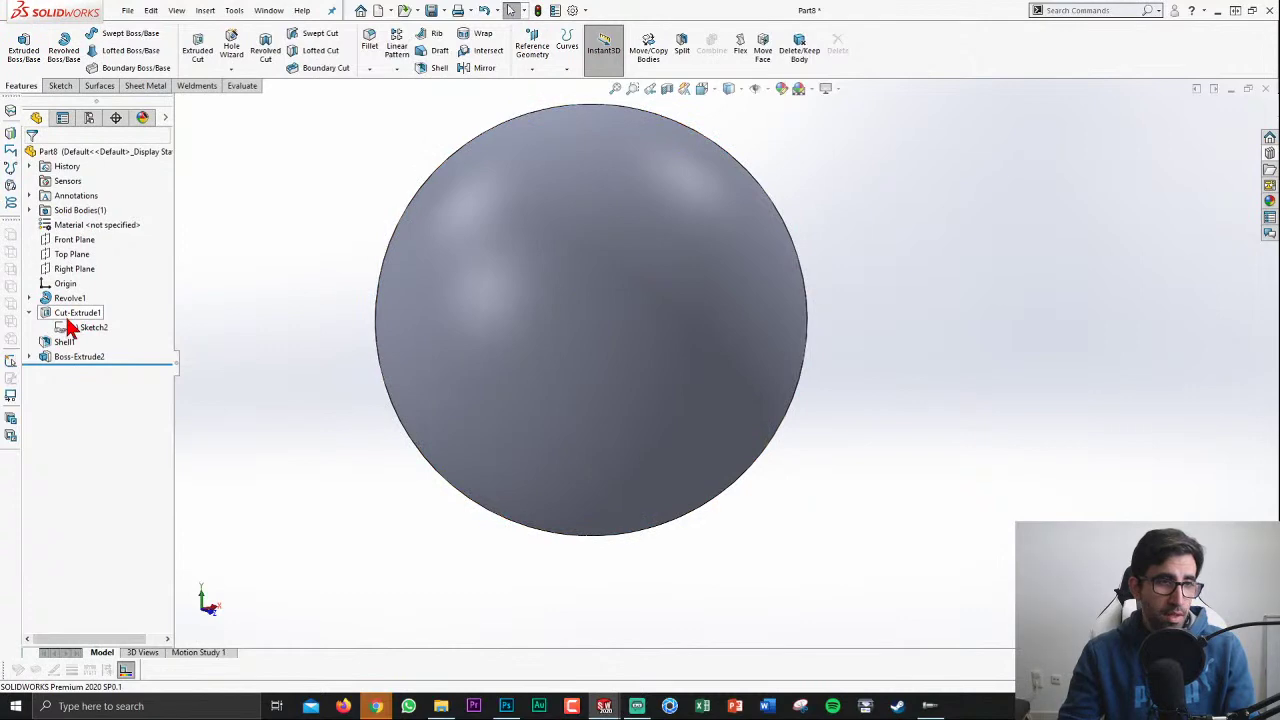
pyautogui.hotkey('ctrl', '7')
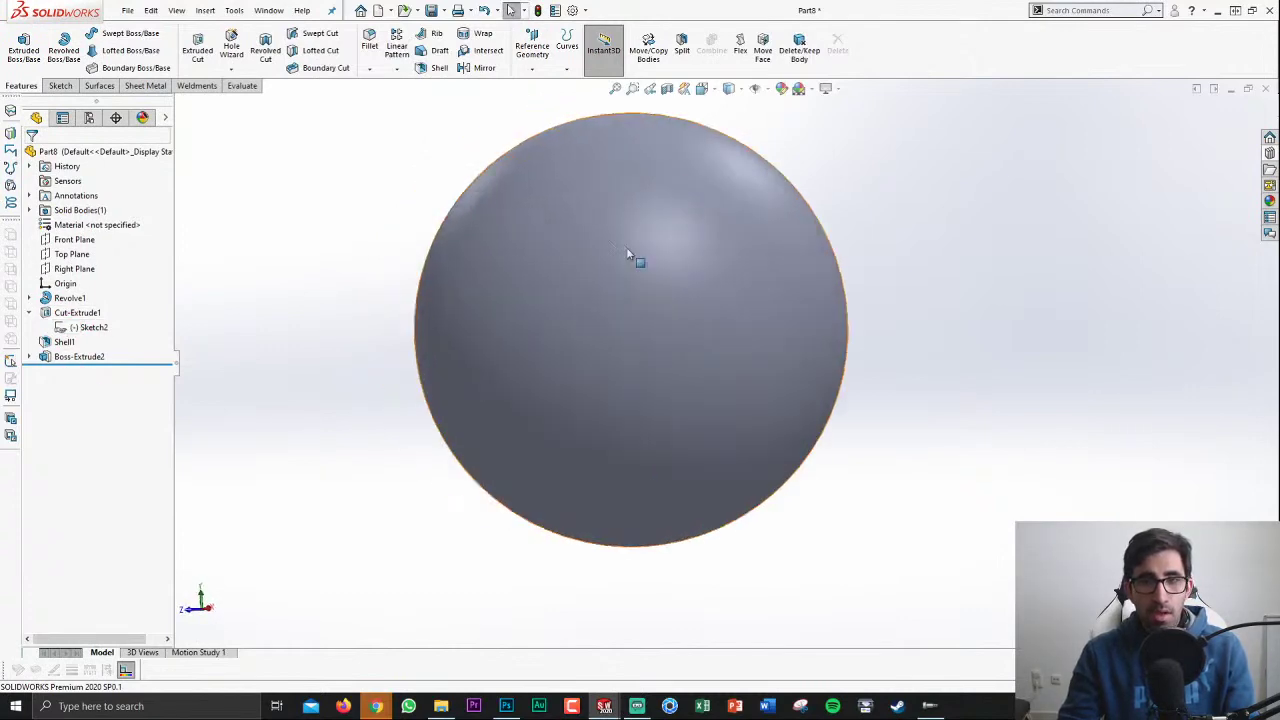
pyautogui.click(684, 89)
pyautogui.moveTo(820, 300); pyautogui.dragTo(893, 366, button='middle')
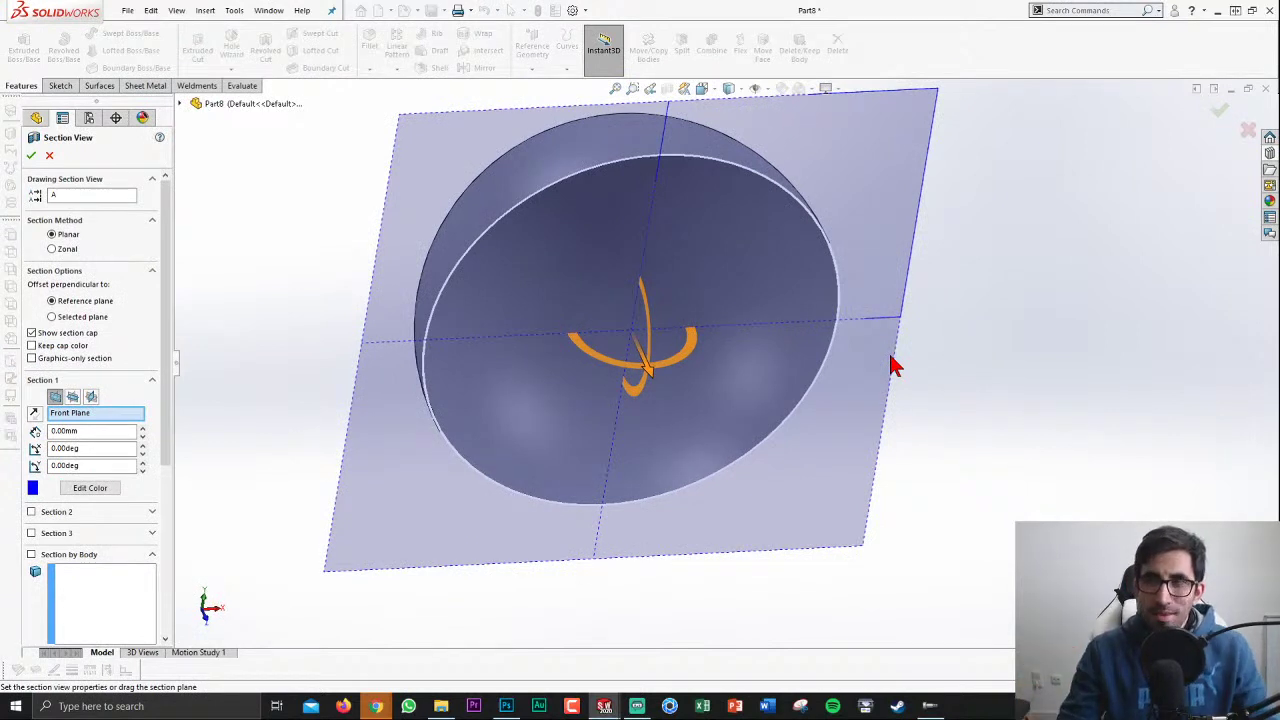
pyautogui.press('Escape')
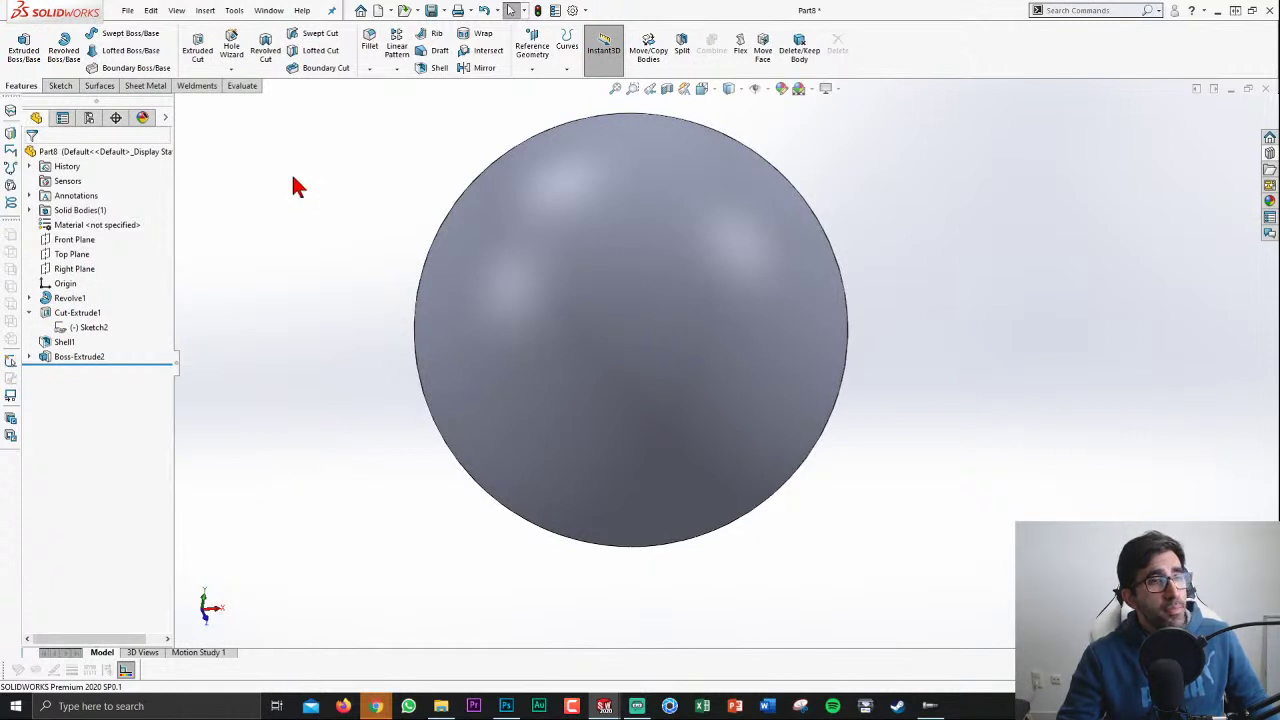
# Step: On the Surfaces tab, open Customize from the CommandManager's right-click menu
pyautogui.click(110, 87)
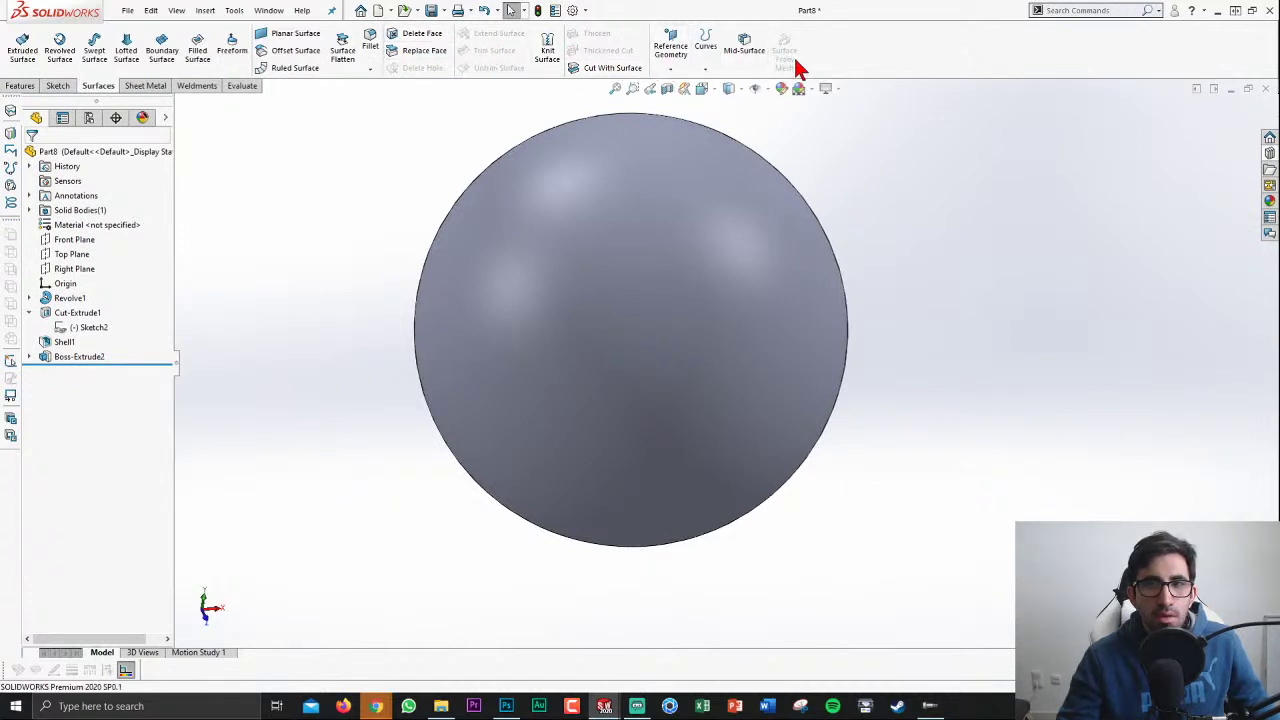
pyautogui.rightClick(908, 50)
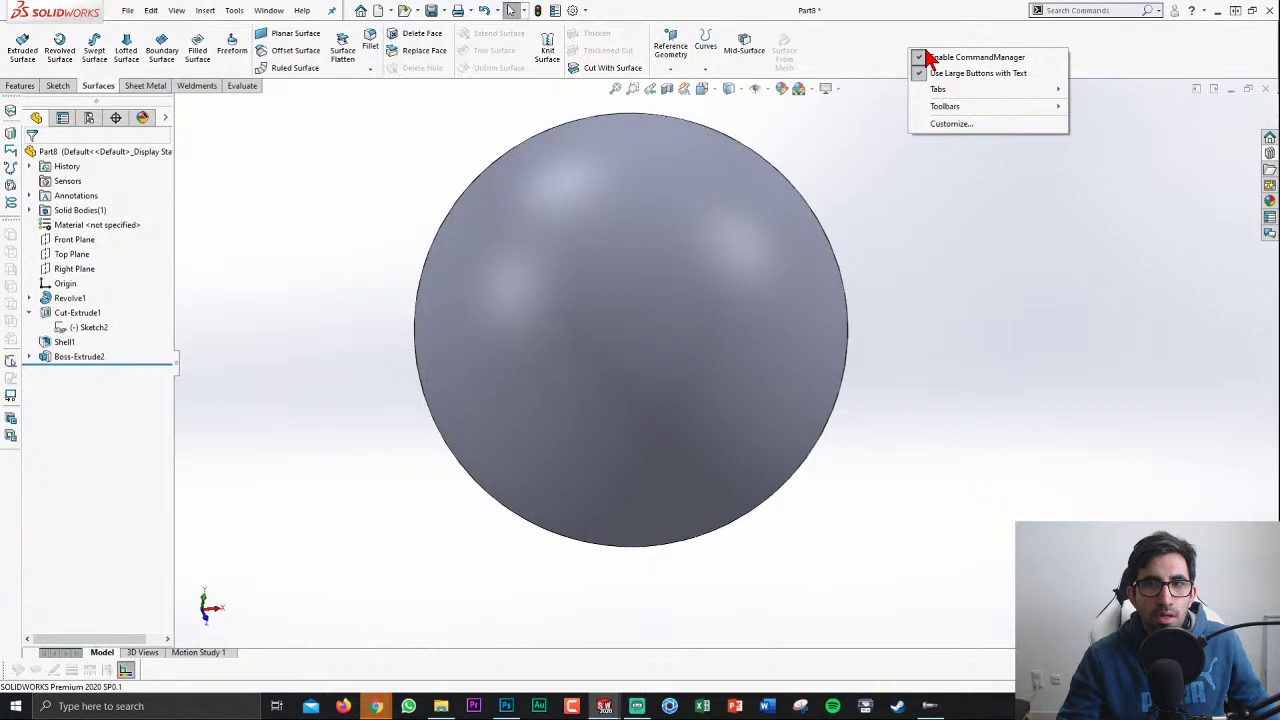
pyautogui.click(955, 128)
# Step: Show the Surfaces category's command buttons, such as Replace Face and Surface From Mesh
pyautogui.click(558, 148)
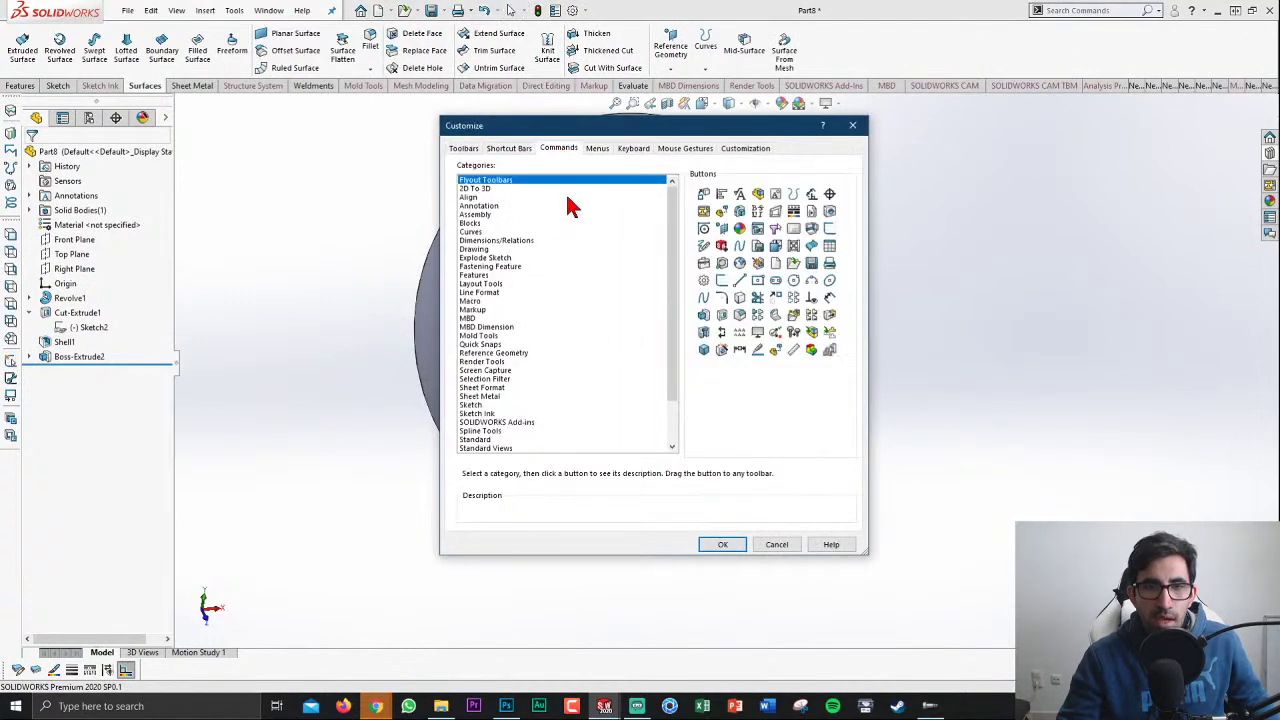
pyautogui.scroll(-1, 512, 295)
pyautogui.scroll(-1, 512, 380)
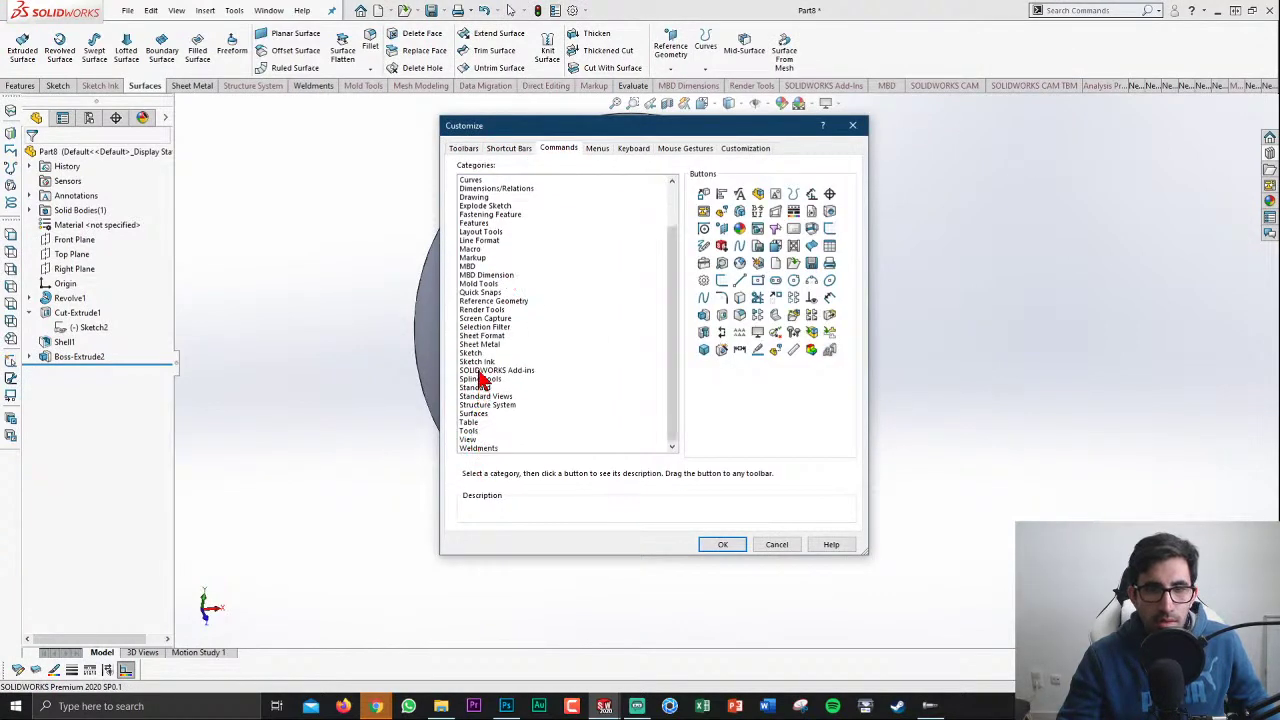
pyautogui.click(474, 413)
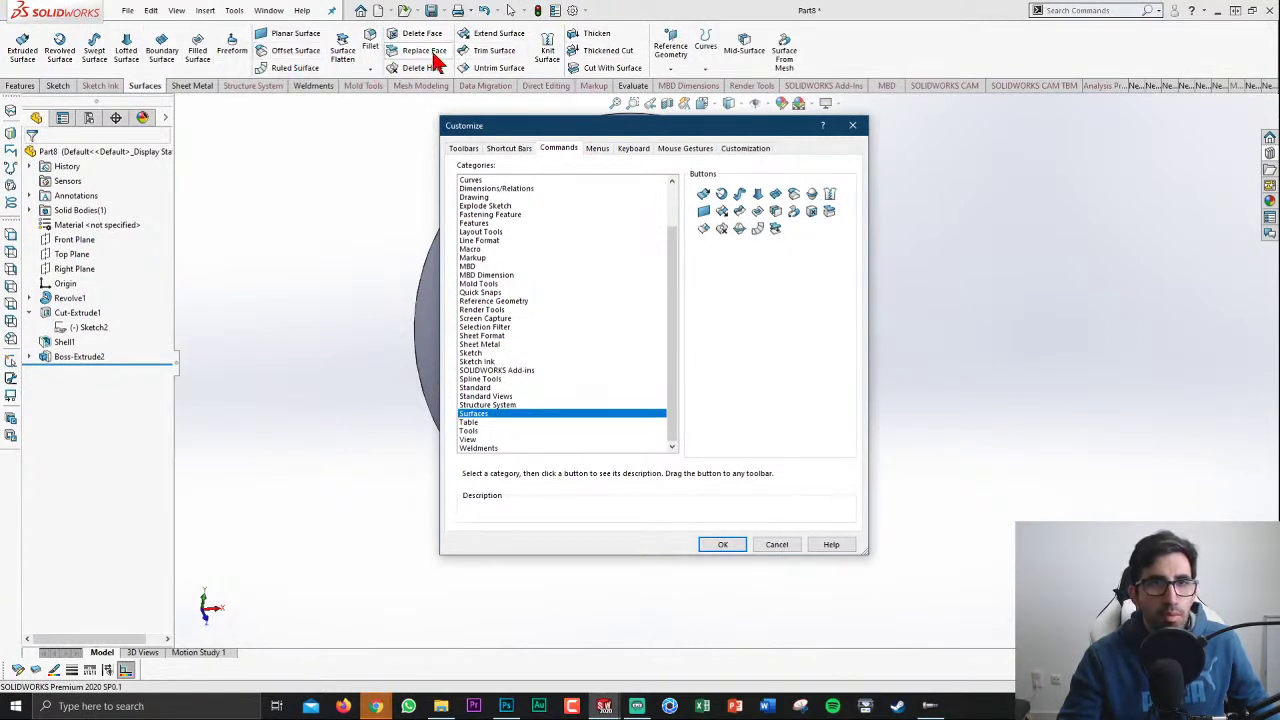
# Step: Close the Customize dialog and zoom out slightly on the Part8 sphere
pyautogui.click(852, 125)
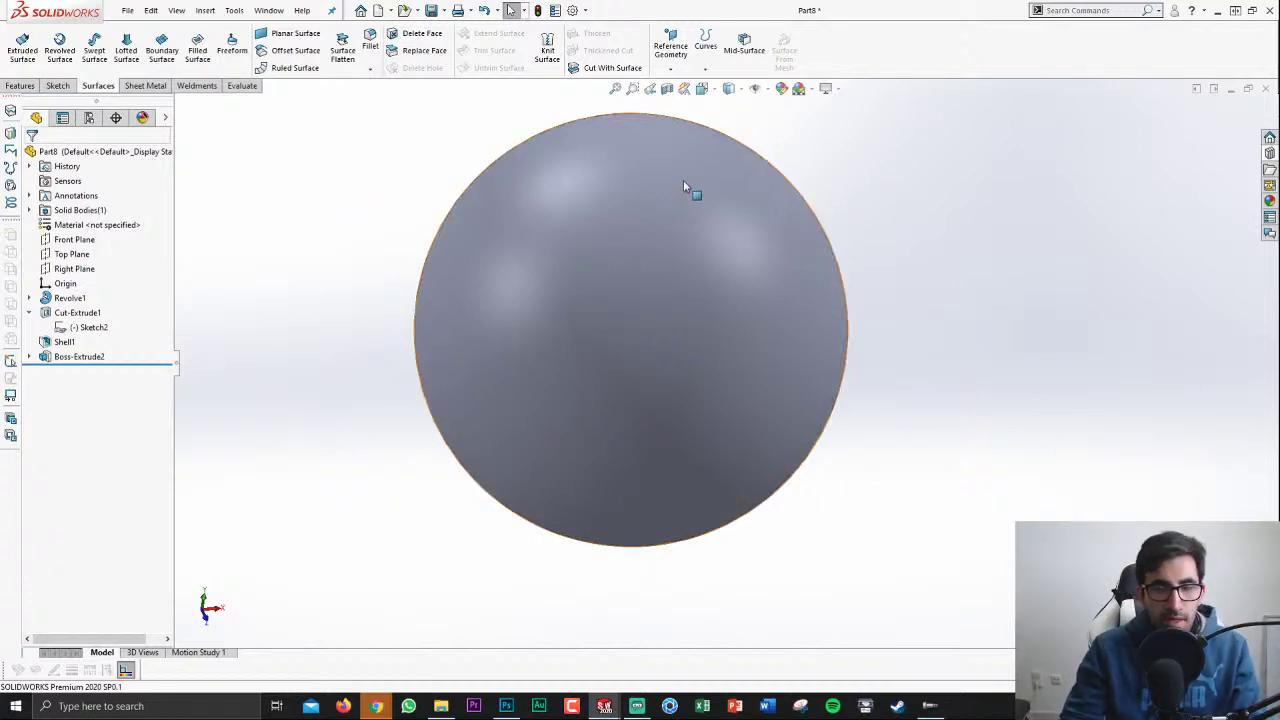
pyautogui.scroll(2, 600, 300)
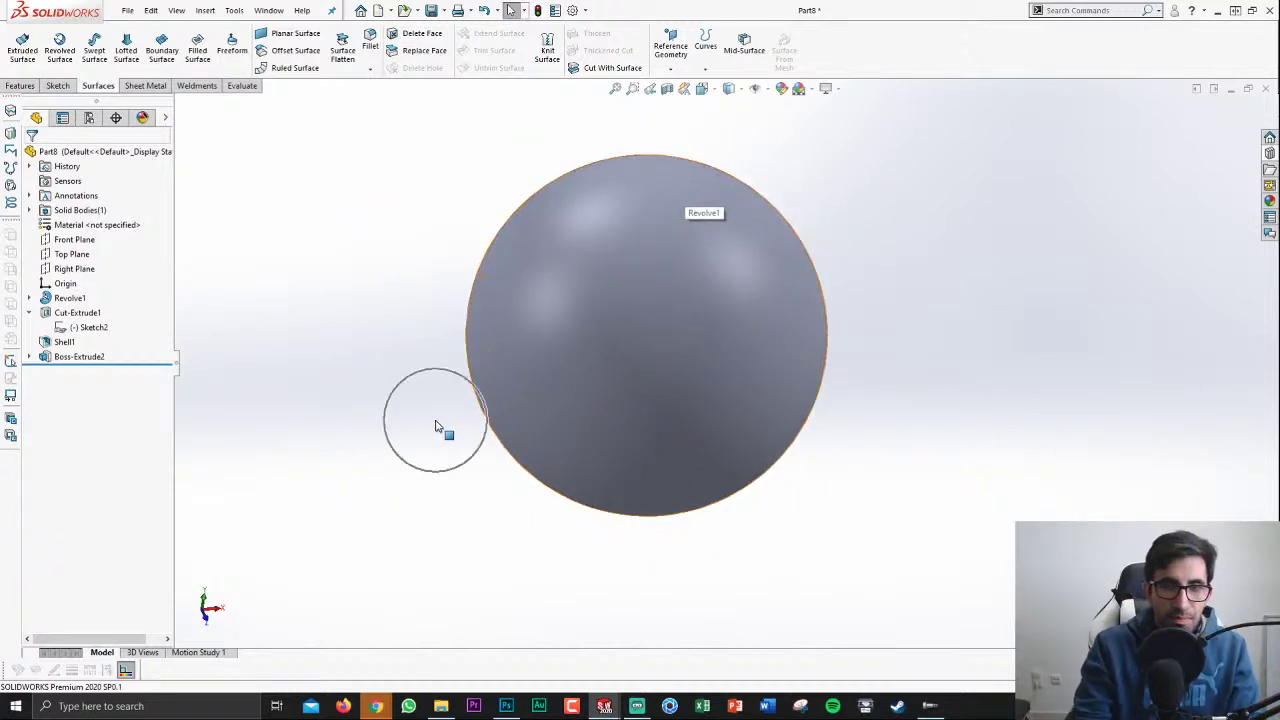
# Step: Switch to the octagonal bar Part2 and add the Mold Tools tab to the CommandManager
pyautogui.hotkey('ctrl', 'Tab')
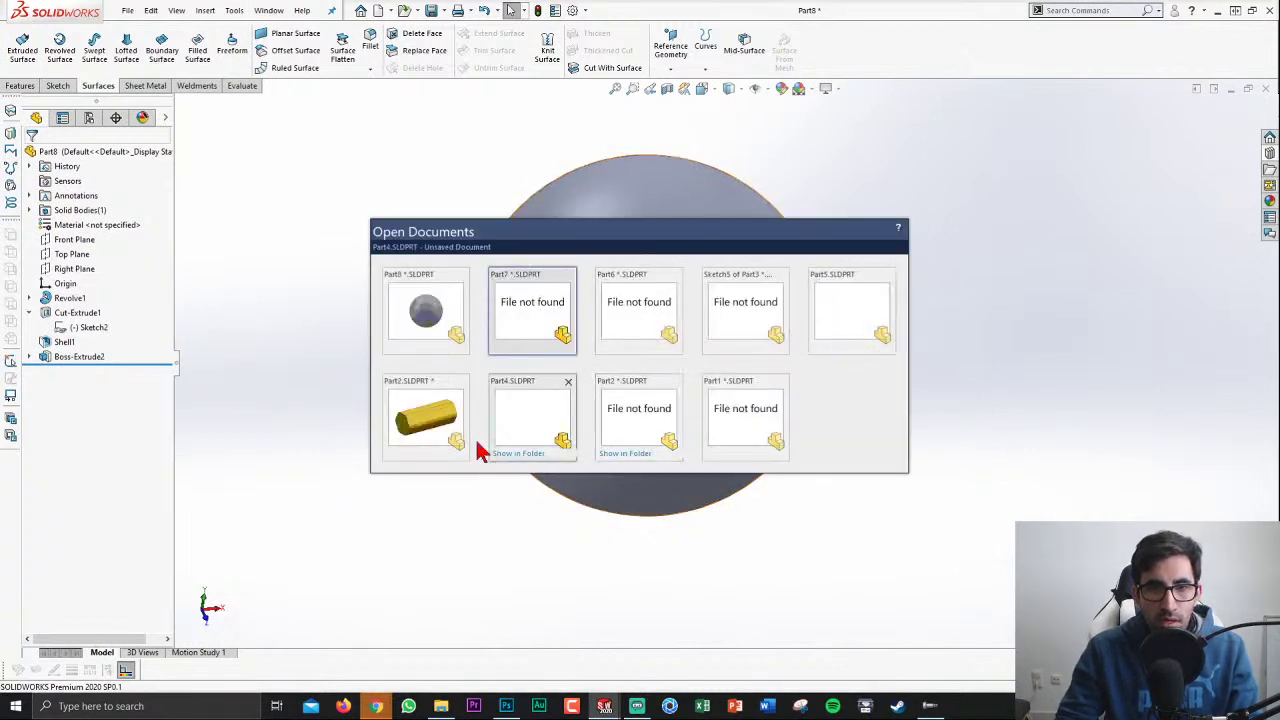
pyautogui.click(433, 420)
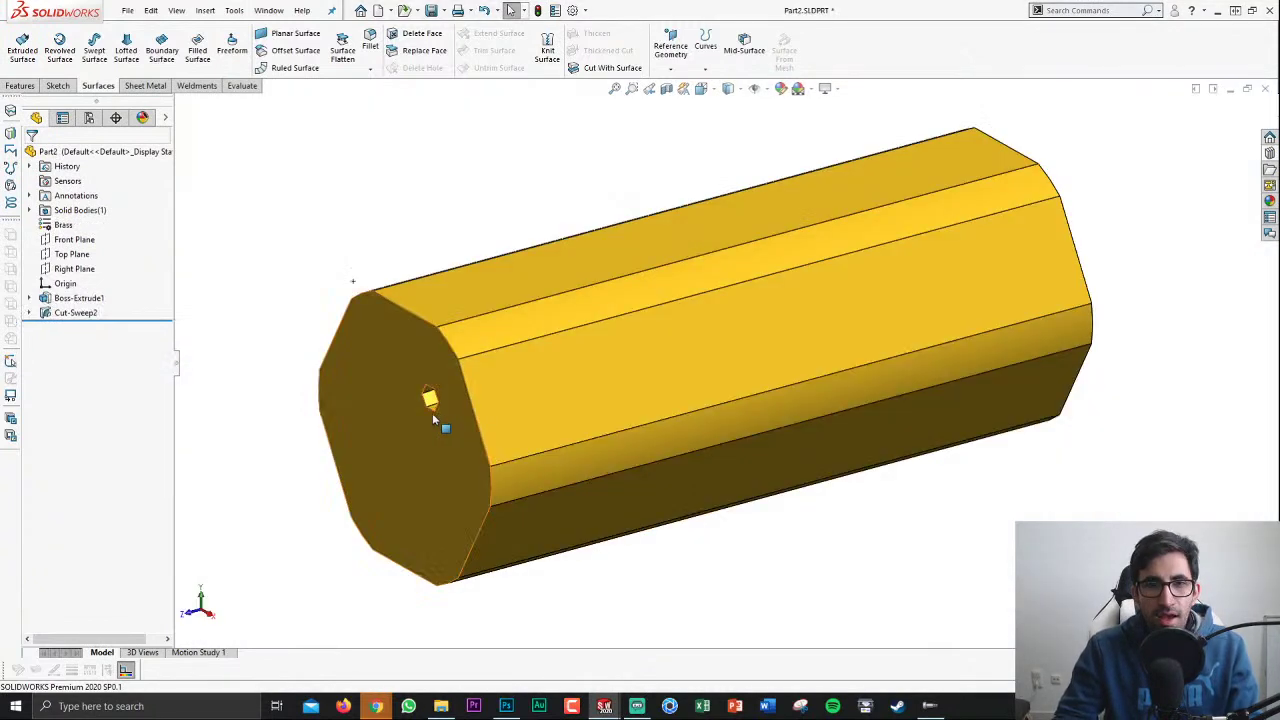
pyautogui.press('f')
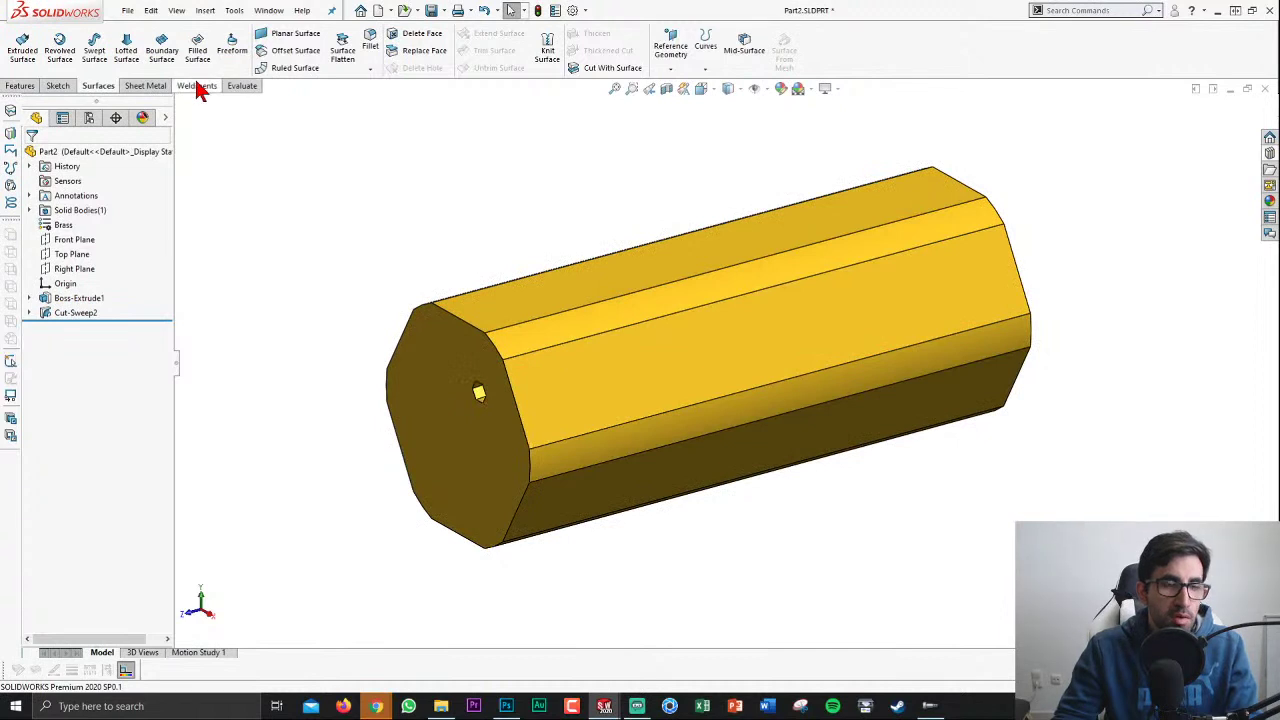
pyautogui.rightClick(199, 88)
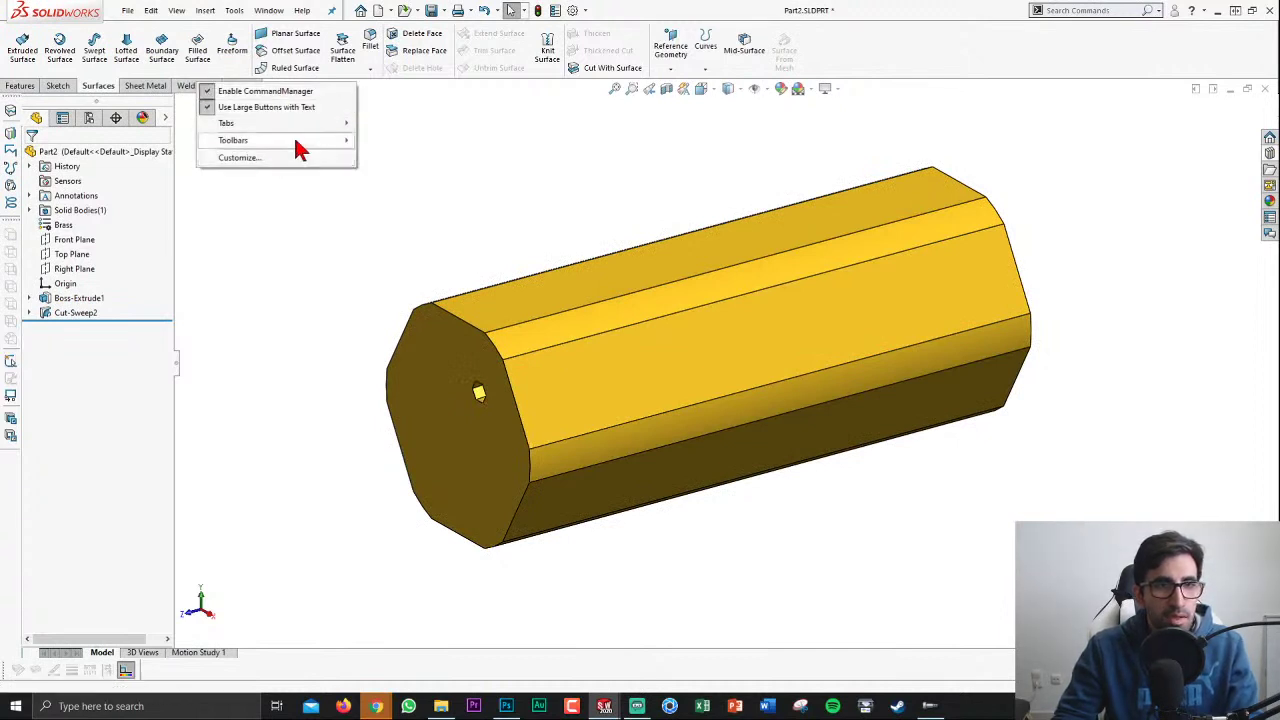
pyautogui.moveTo(260, 123)
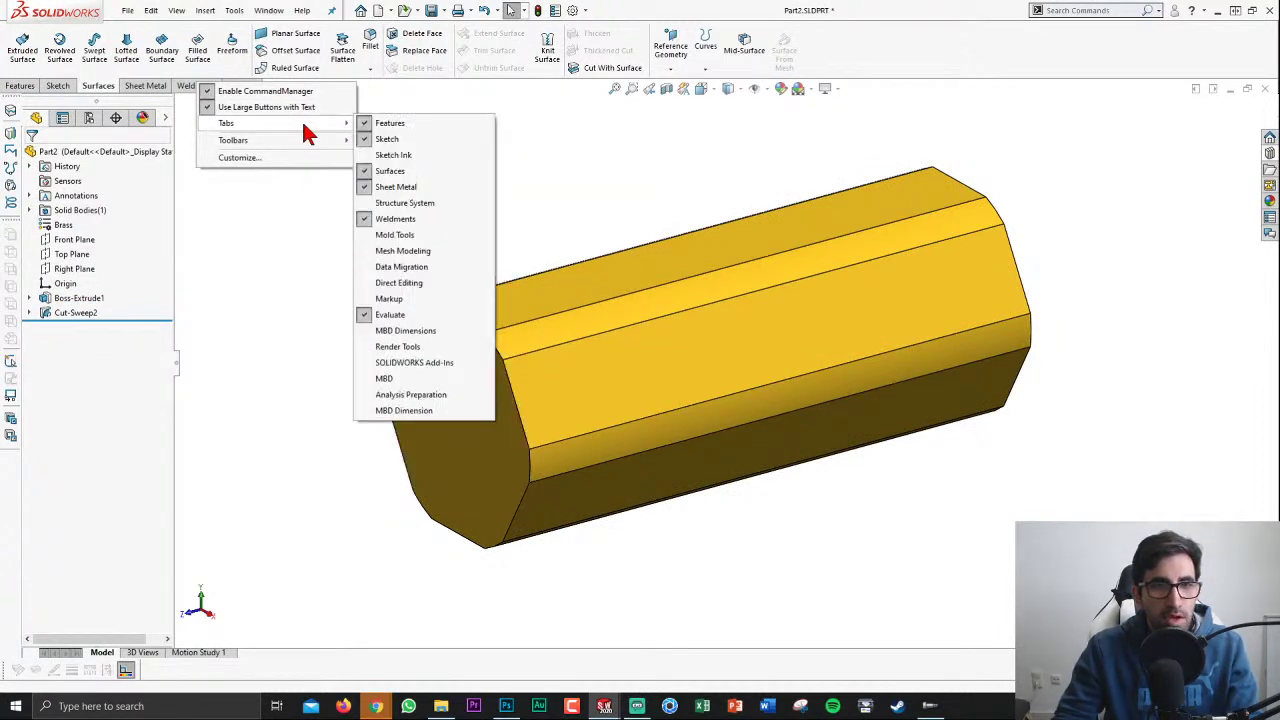
pyautogui.click(434, 235)
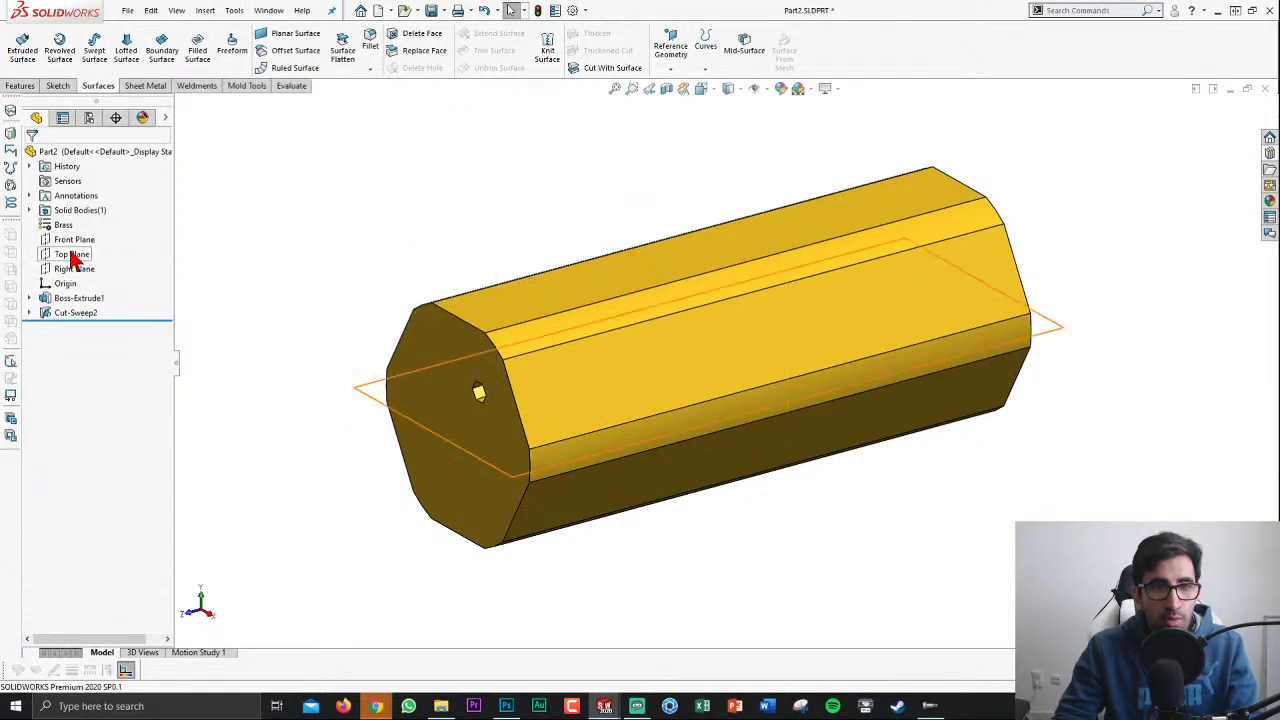
# Step: Start and discard an empty Front Plane sketch, then view the Mold Tools commands
pyautogui.click(79, 244)
pyautogui.click(89, 221)
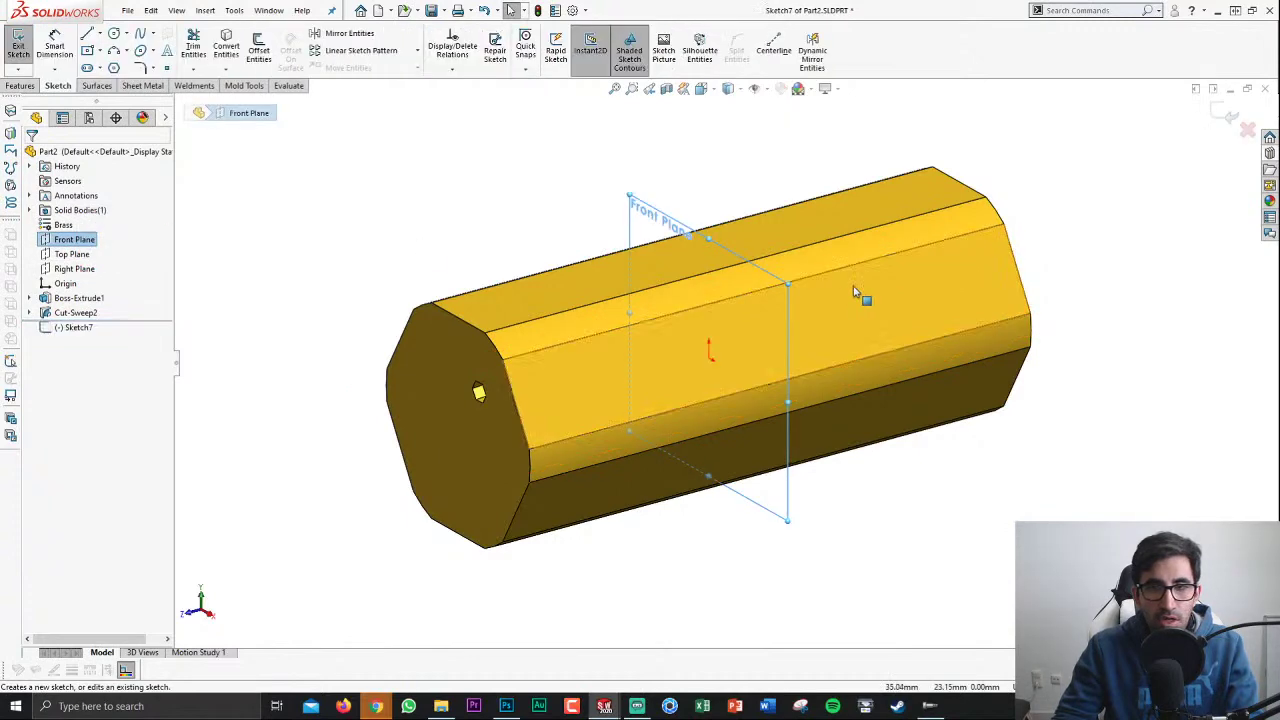
pyautogui.moveTo(937, 429)
pyautogui.mouseDown(button='middle')
pyautogui.moveTo(720, 331)
pyautogui.moveTo(900, 250)
pyautogui.mouseUp(button='middle')
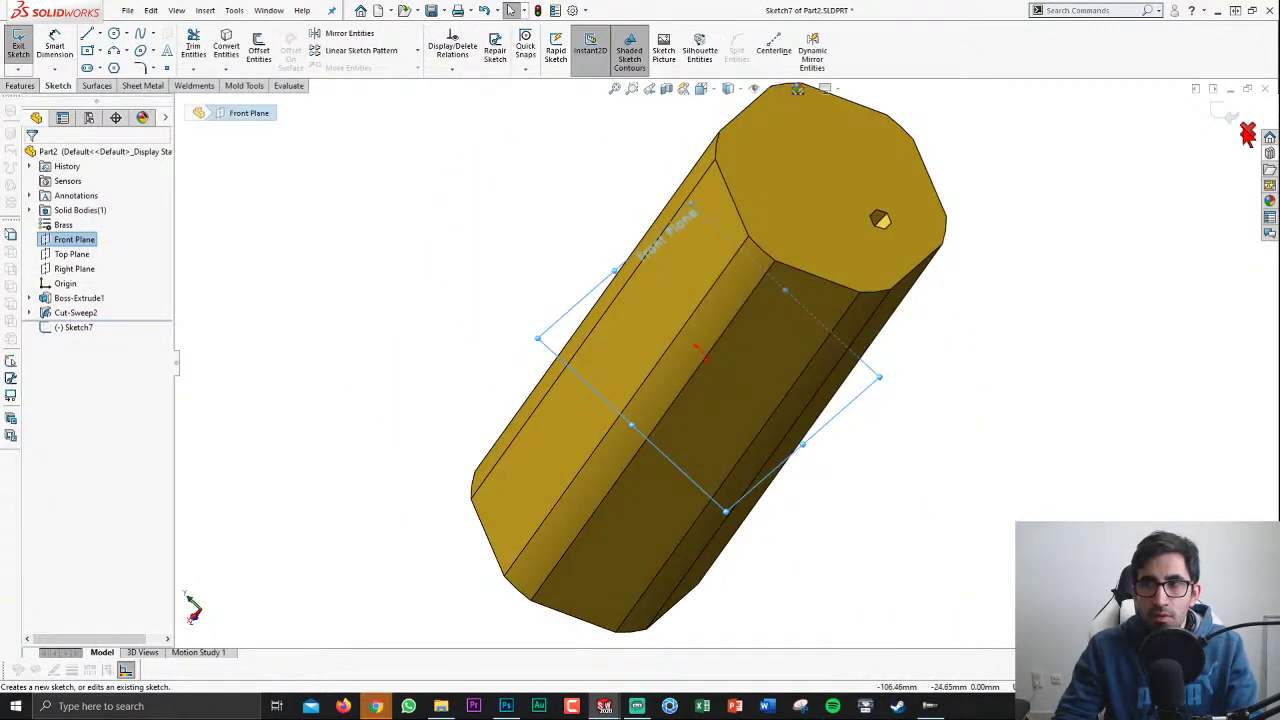
pyautogui.click(1248, 130)
pyautogui.click(245, 87)
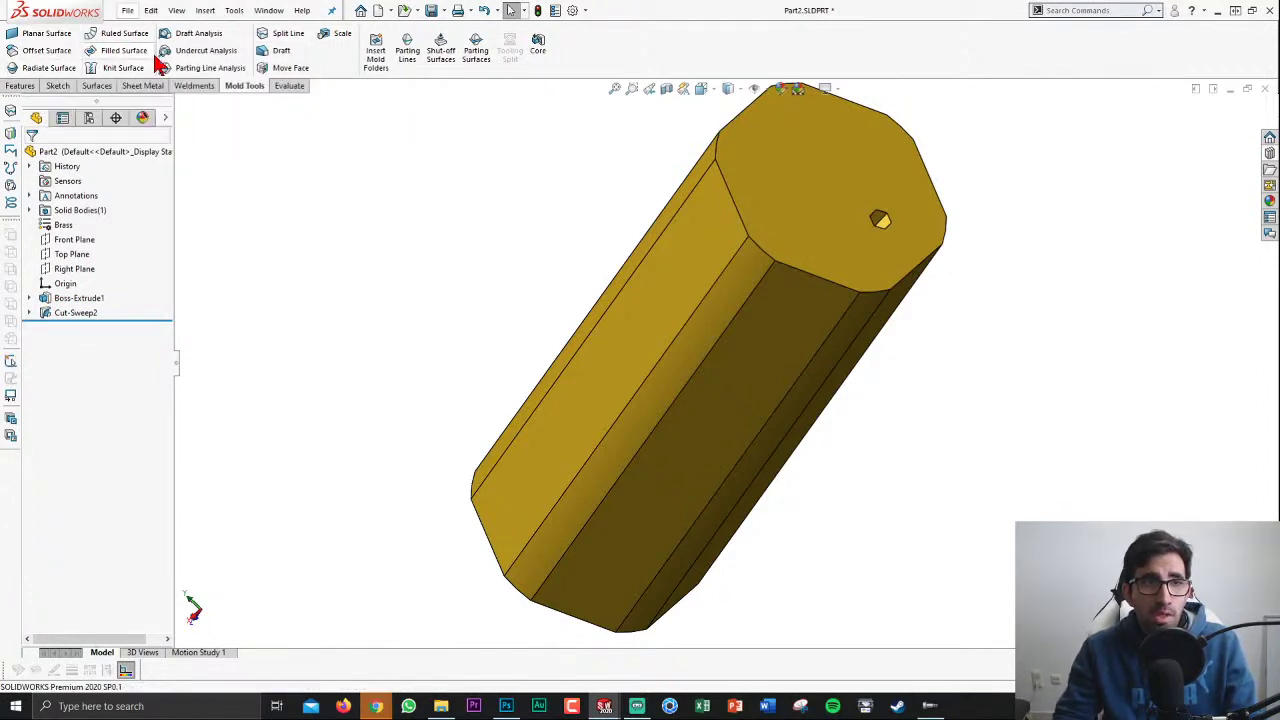
# Step: Undo Cut-Sweep2 along with 3DSketch1 and Sketch6, orbiting to check the bar
pyautogui.click(97, 85)
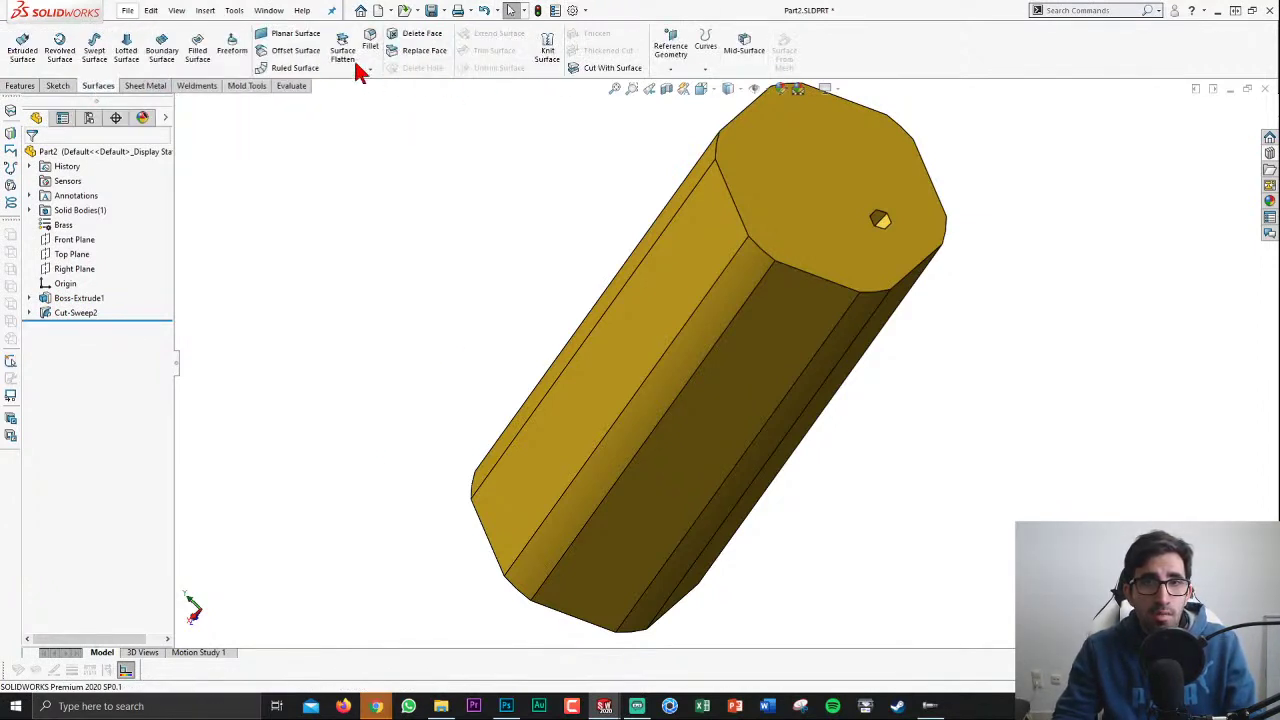
pyautogui.click(253, 86)
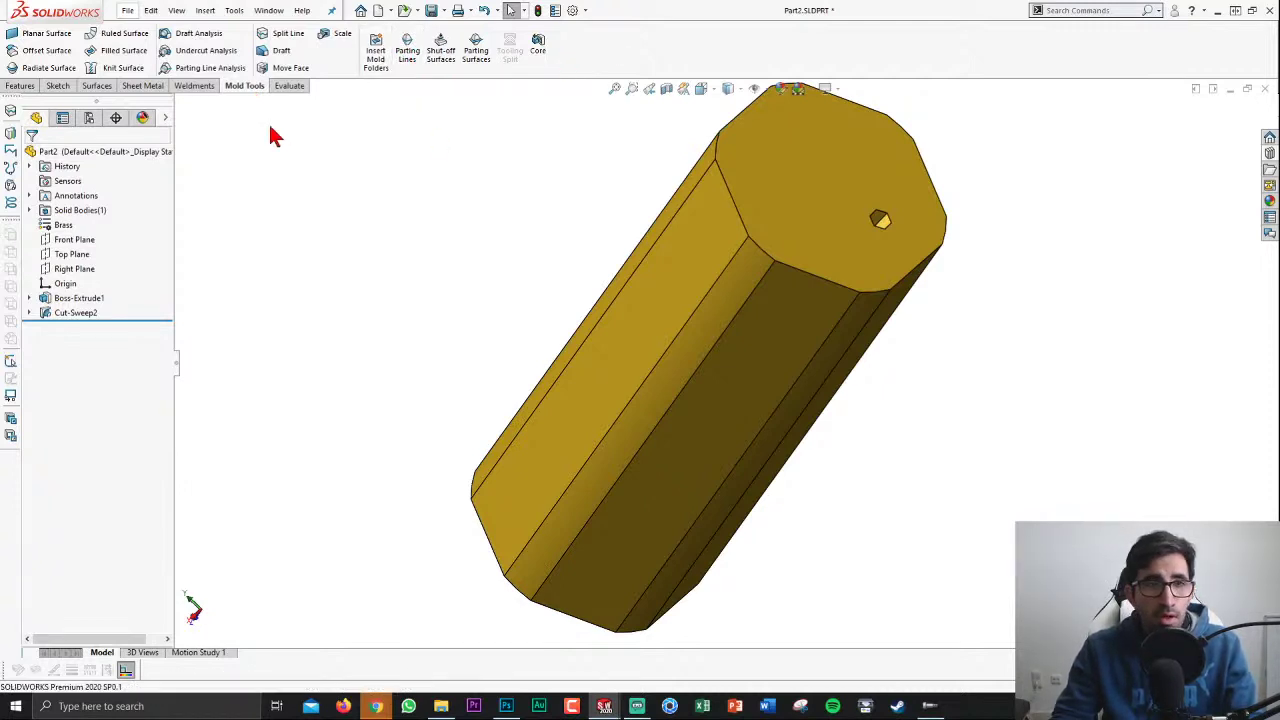
pyautogui.moveTo(790, 324); pyautogui.dragTo(90, 325, button='middle')
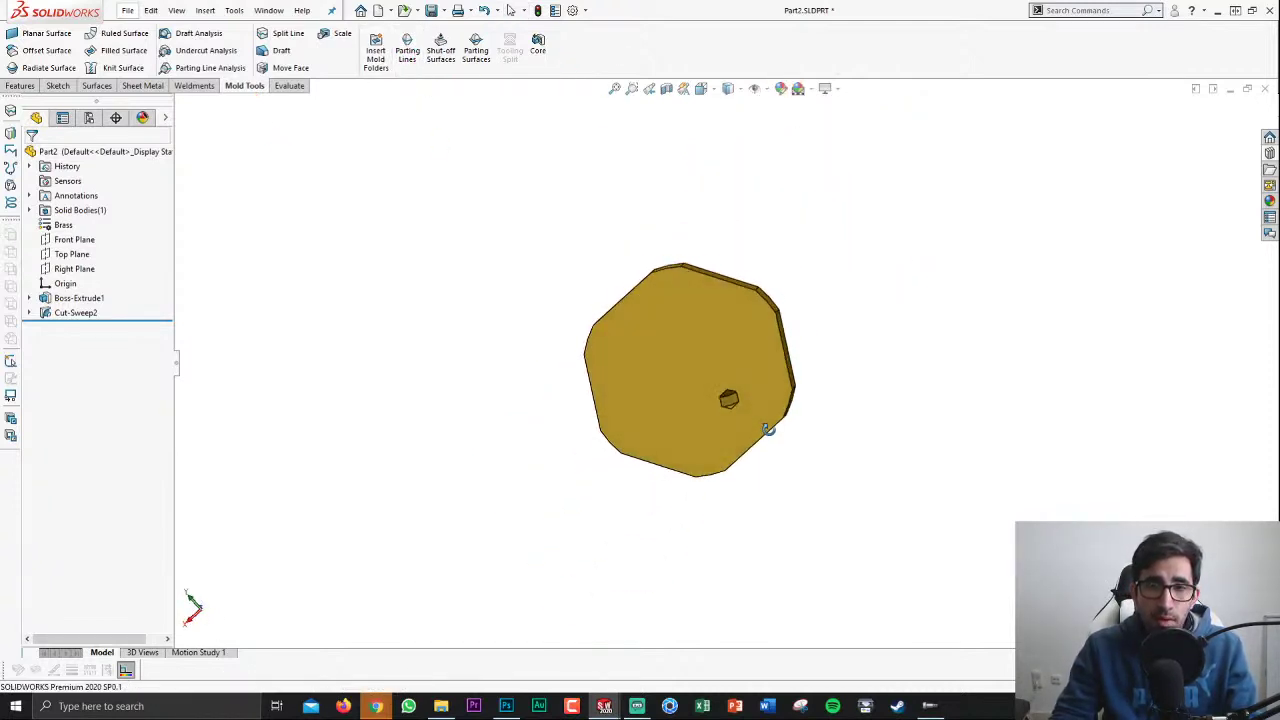
pyautogui.hotkey('ctrl', 'z')
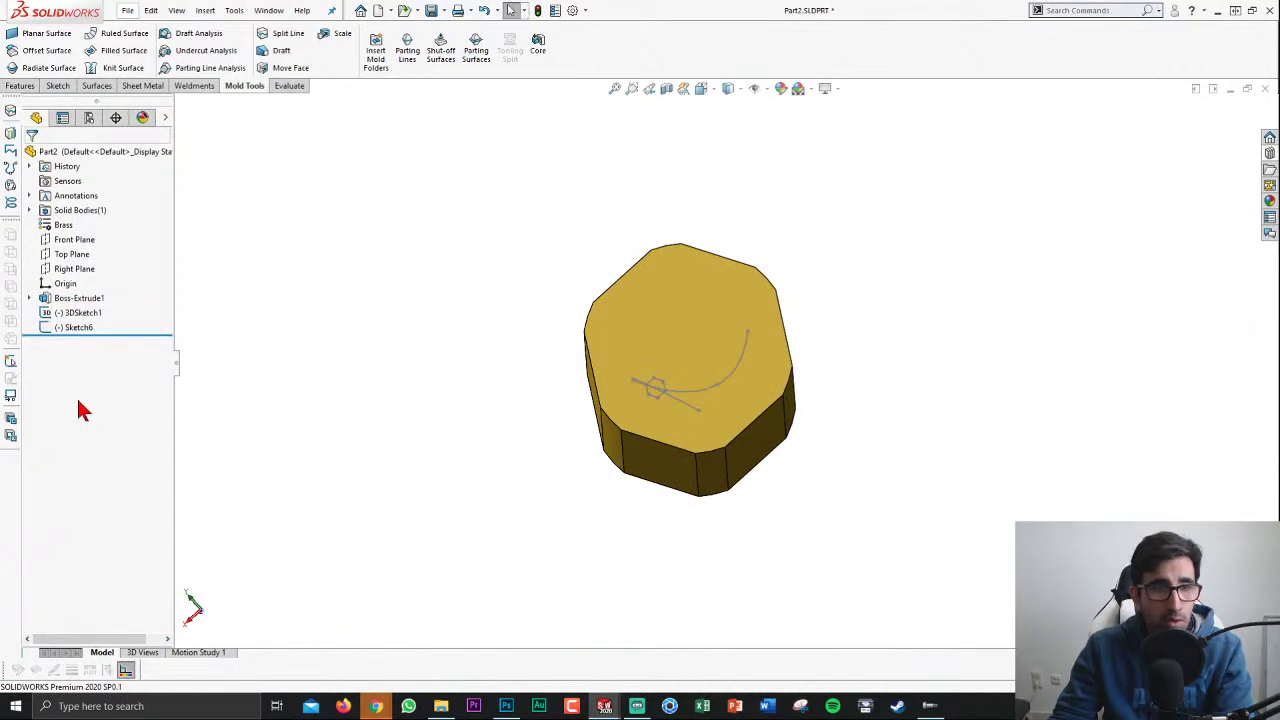
pyautogui.hotkey('ctrl', 'z')
pyautogui.moveTo(846, 479); pyautogui.dragTo(648, 258, button='middle')
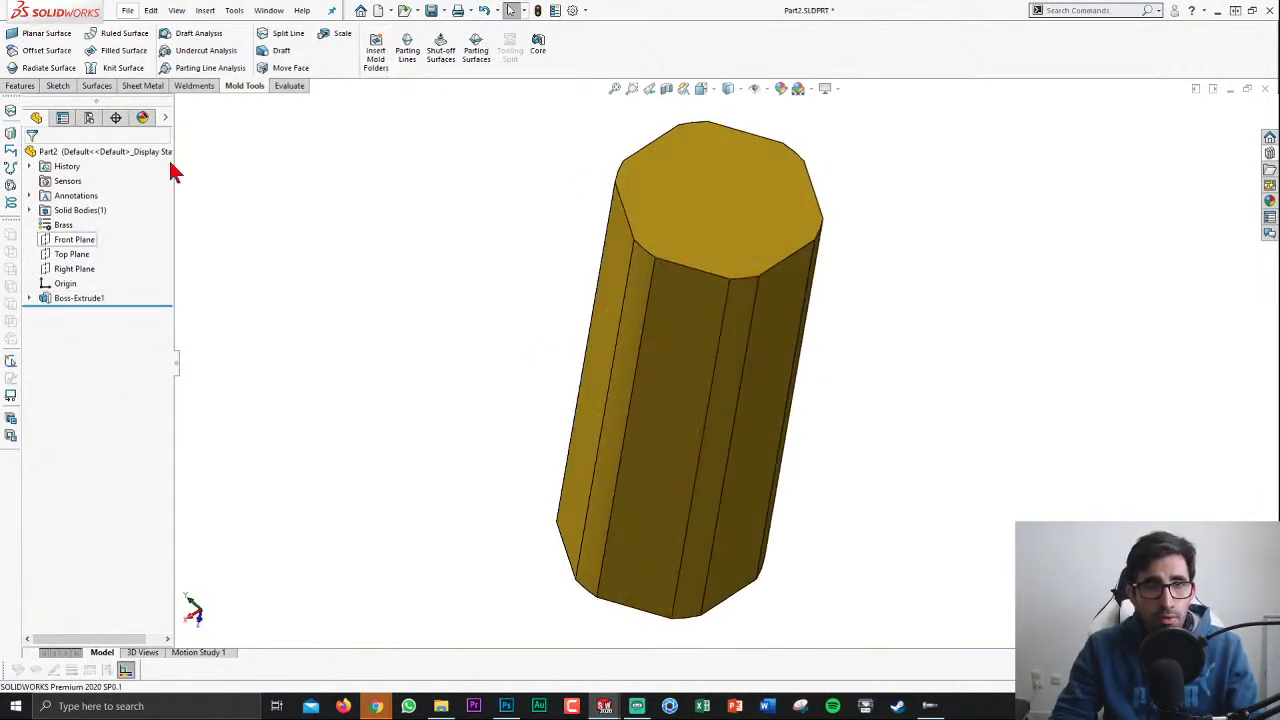
# Step: Start a parting line with the top end face as pull direction and run draft analysis
pyautogui.click(411, 46)
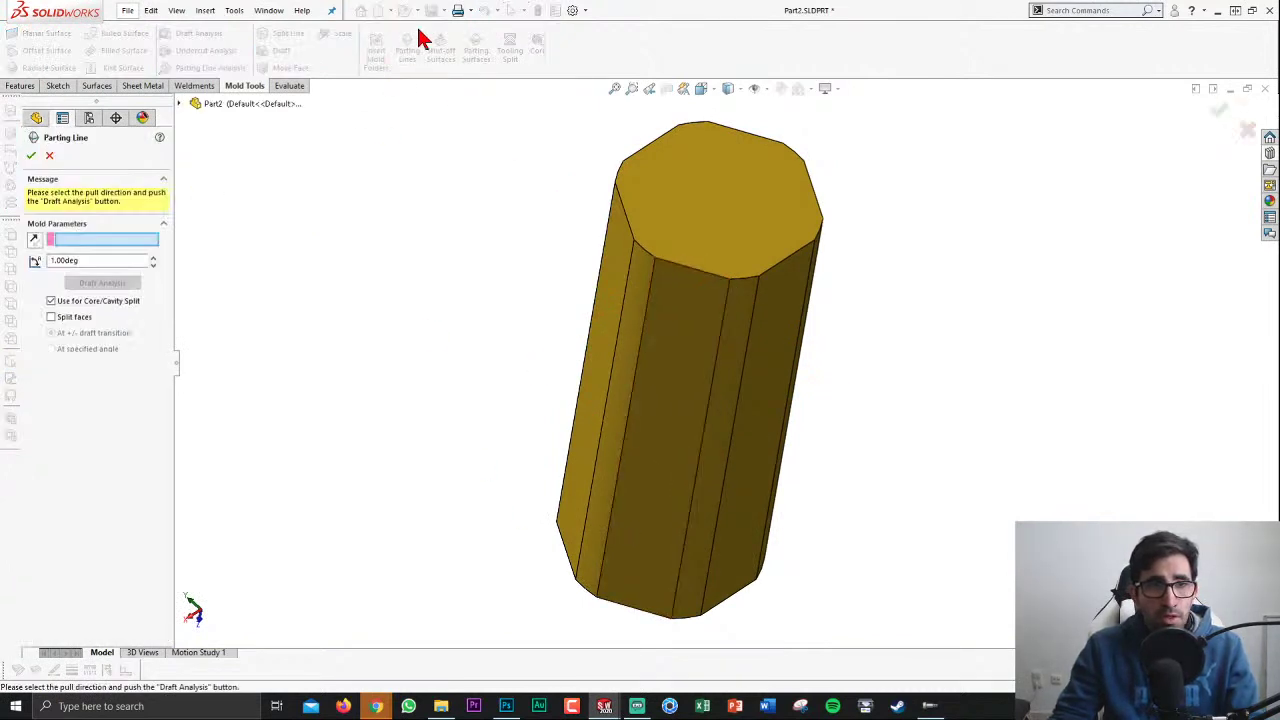
pyautogui.click(720, 194)
pyautogui.click(100, 275)
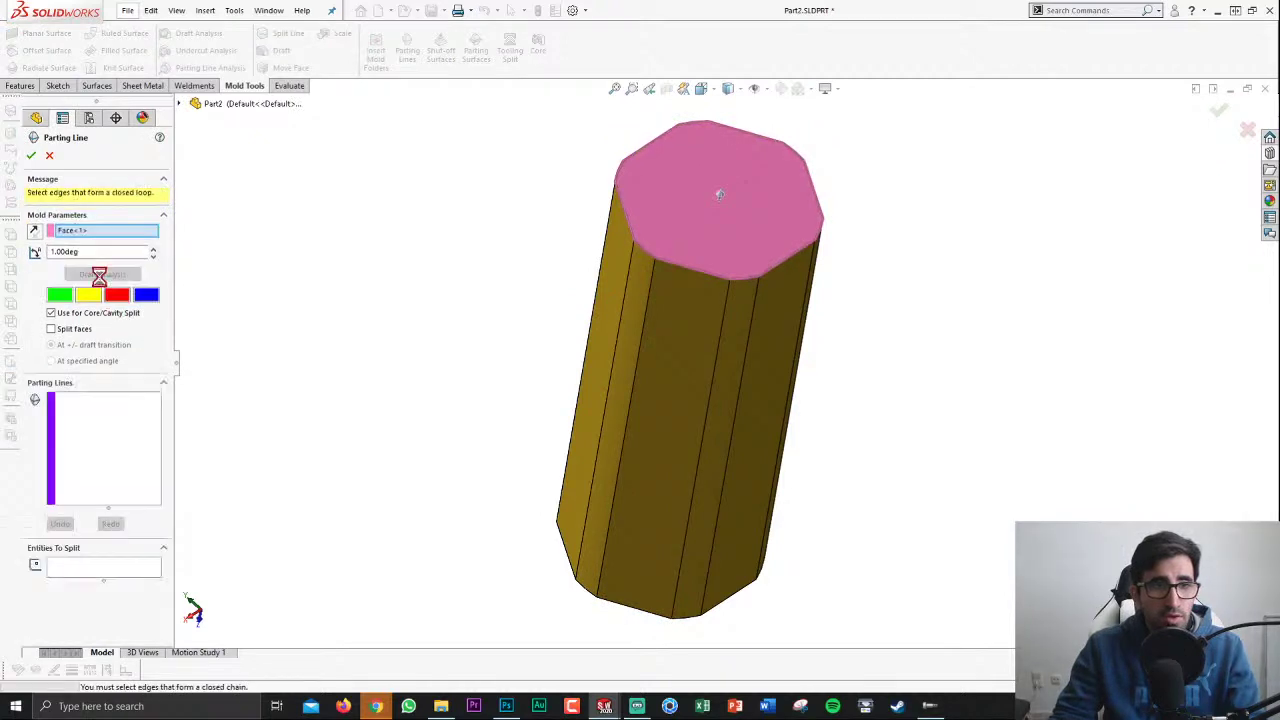
pyautogui.moveTo(586, 566)
pyautogui.mouseDown(button='middle')
pyautogui.moveTo(766, 312)
pyautogui.moveTo(820, 290)
pyautogui.mouseUp(button='middle')
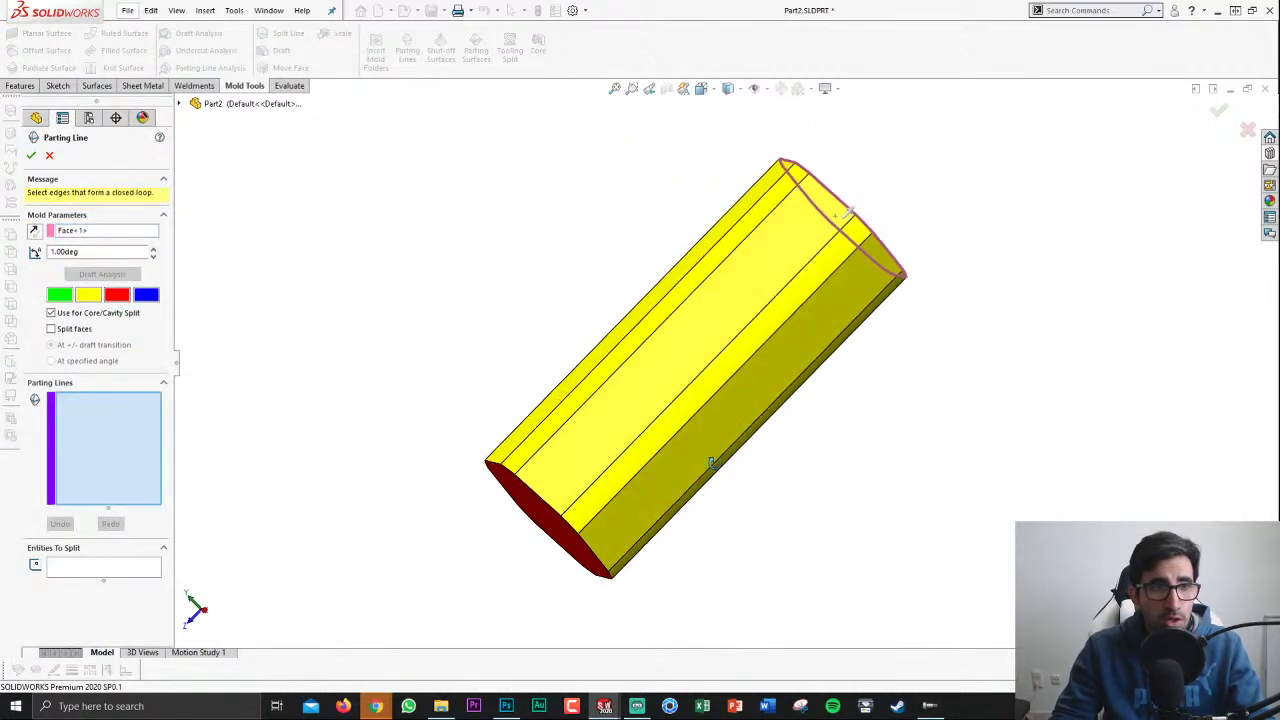
pyautogui.click(31, 157)
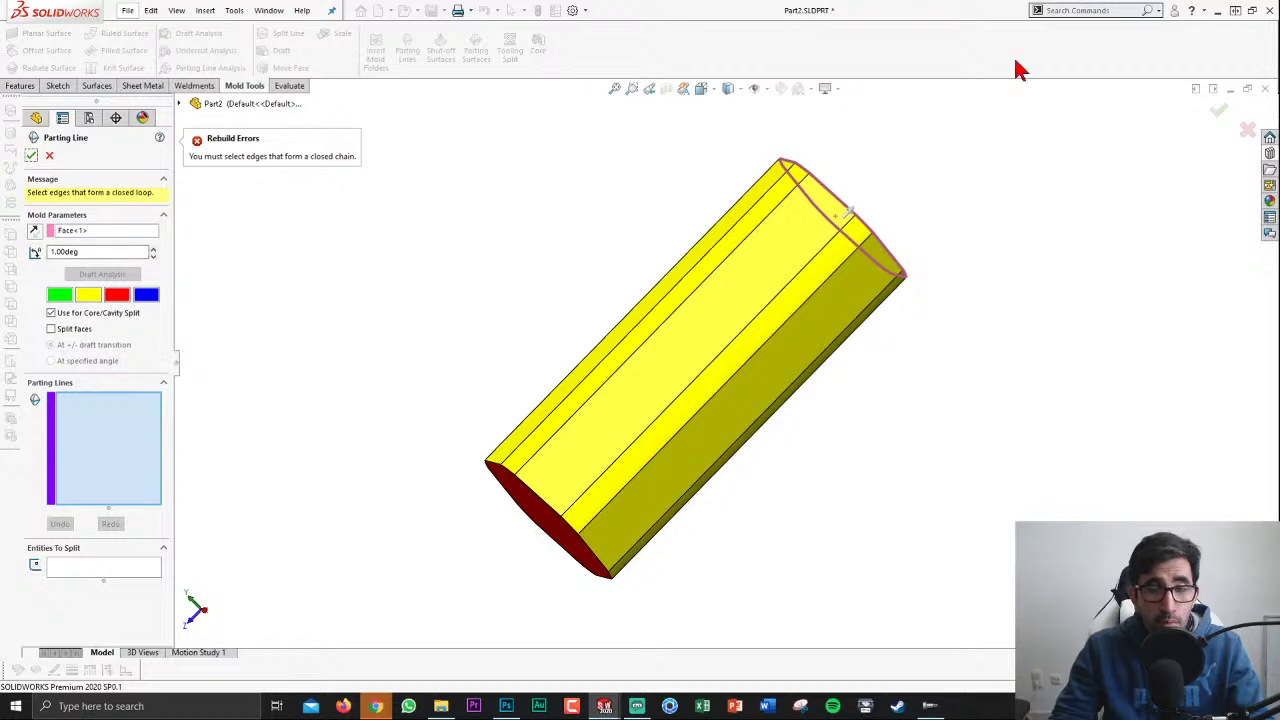
pyautogui.moveTo(864, 247)
pyautogui.mouseDown(button='middle')
pyautogui.moveTo(837, 266)
pyautogui.moveTo(766, 380)
pyautogui.mouseUp(button='middle')
pyautogui.scroll(-3, 686, 329)
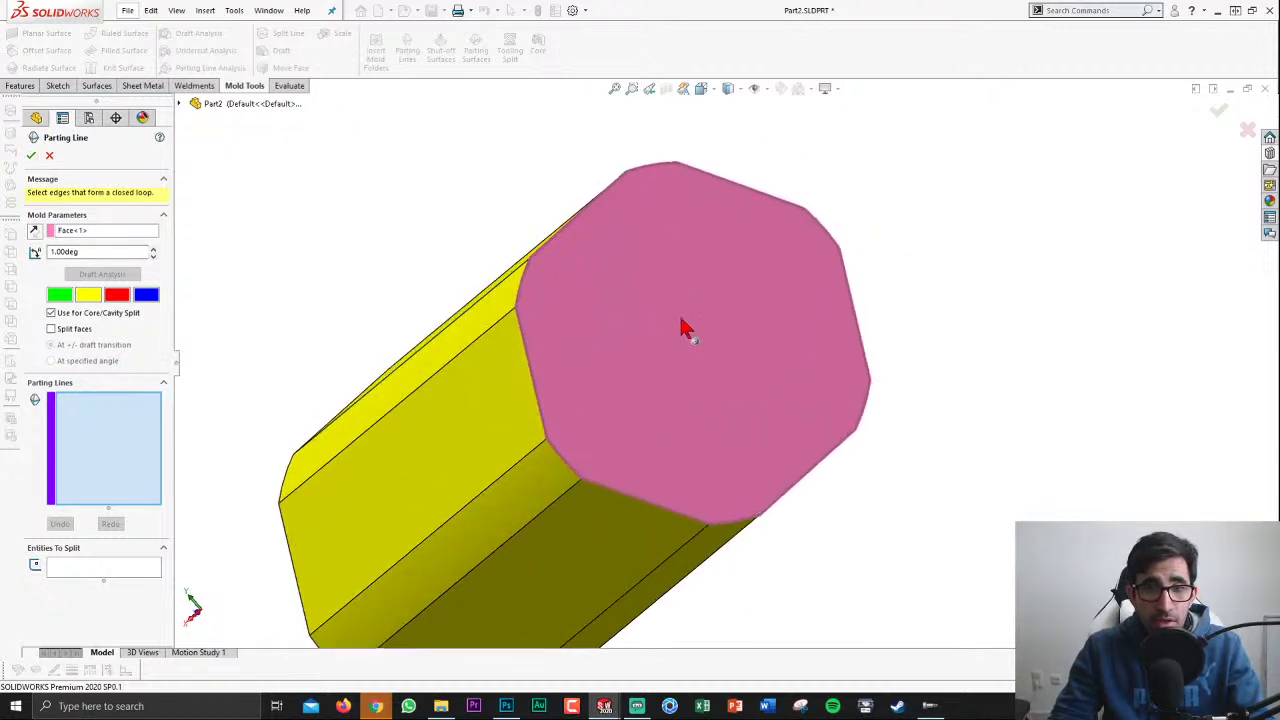
# Step: Select all twelve end-face edges to close the loop and accept Parting Line1 at 1.00deg draft
pyautogui.click(568, 230)
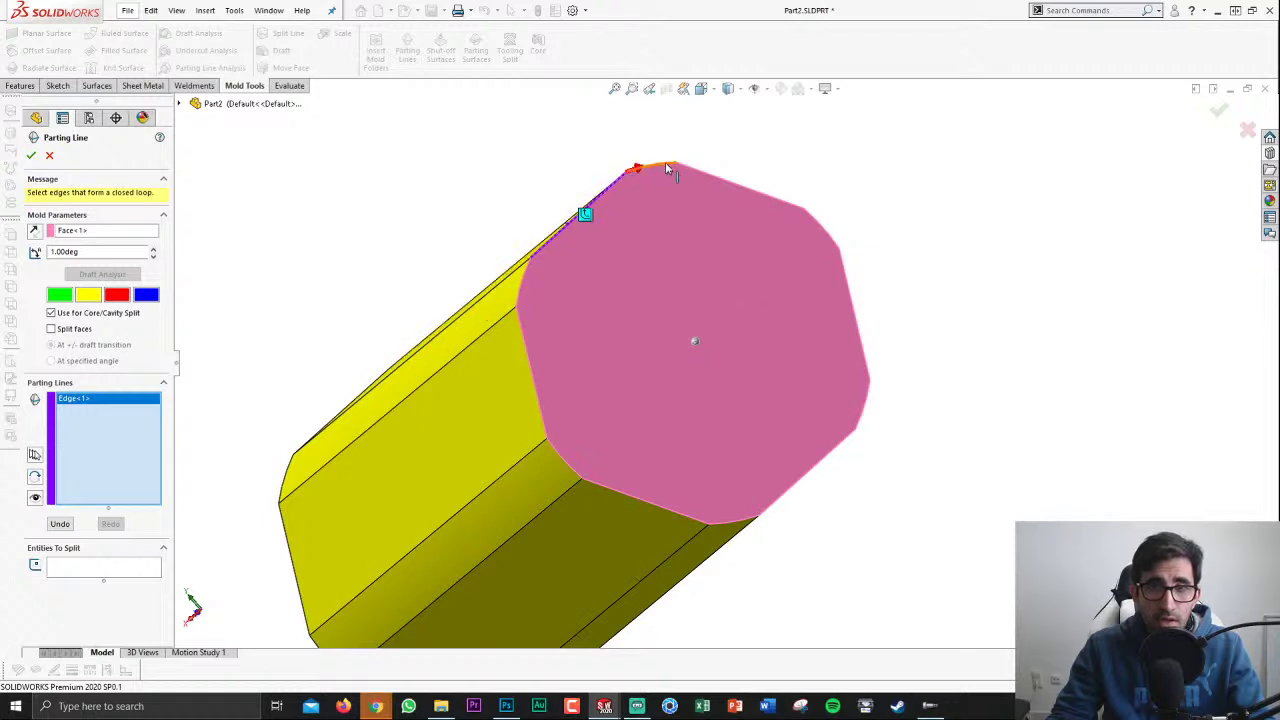
pyautogui.click(665, 165)
pyautogui.click(708, 175)
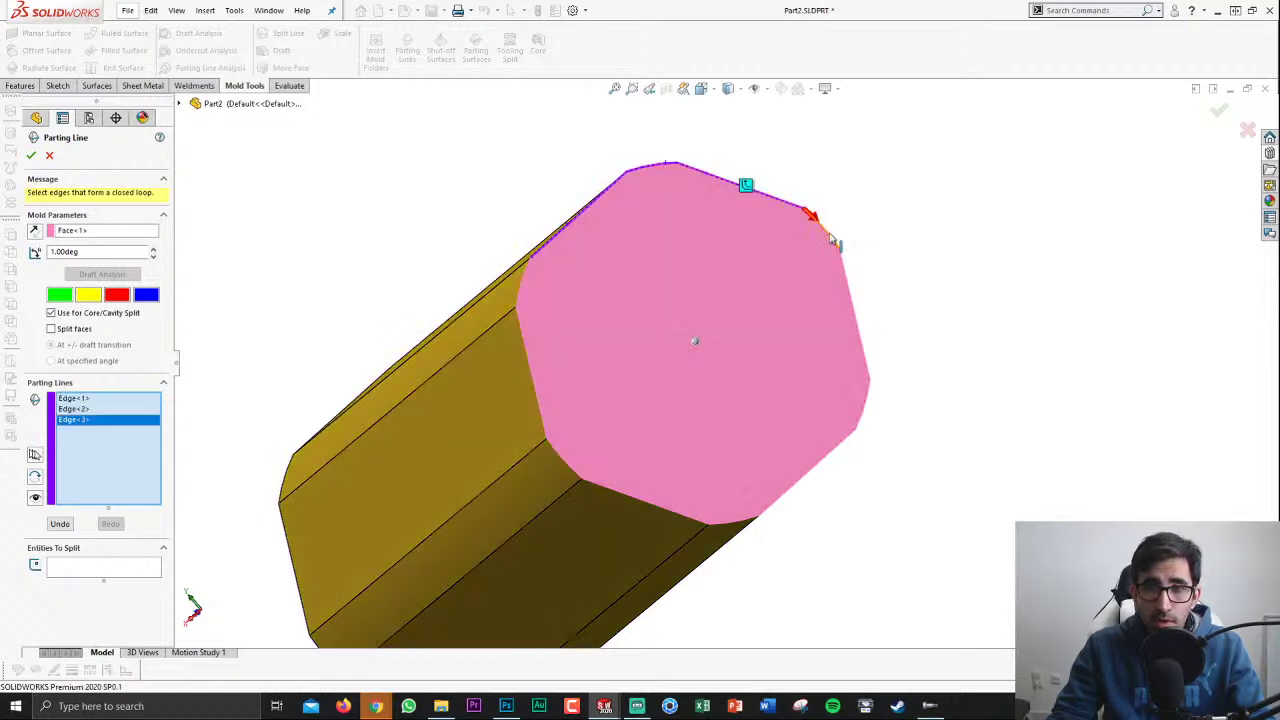
pyautogui.click(832, 240)
pyautogui.click(850, 290)
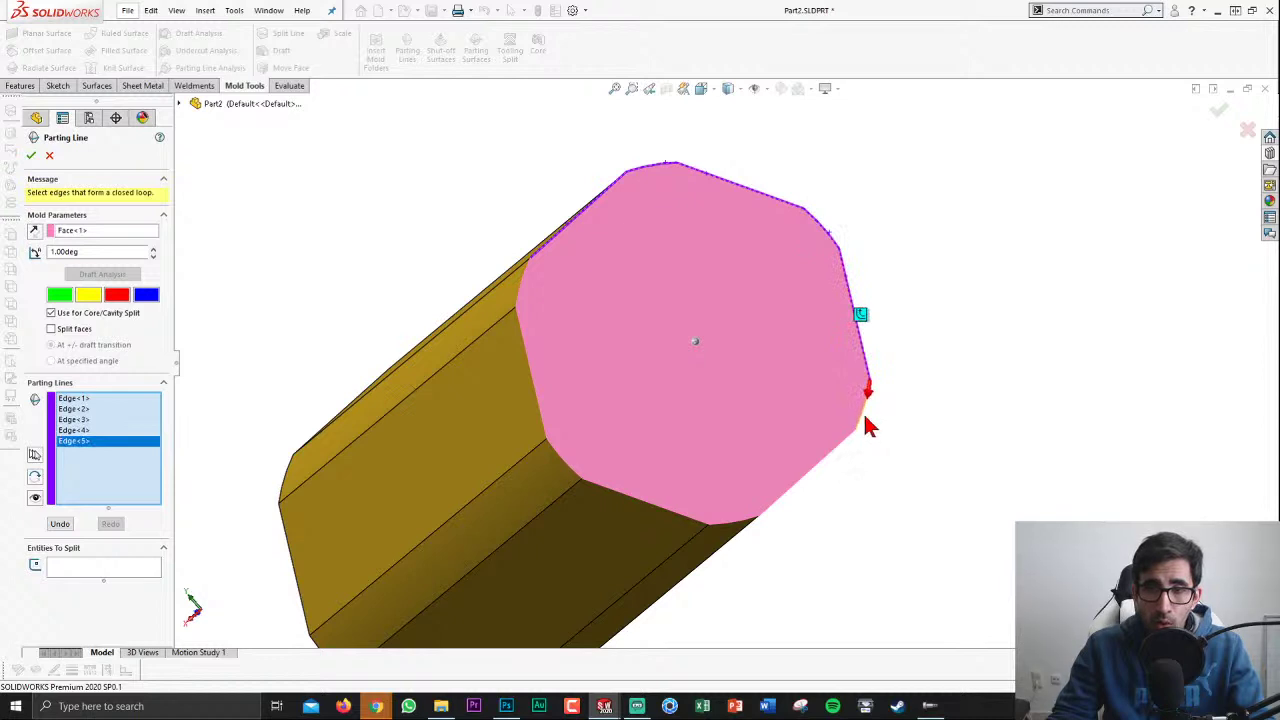
pyautogui.click(865, 418)
pyautogui.click(836, 450)
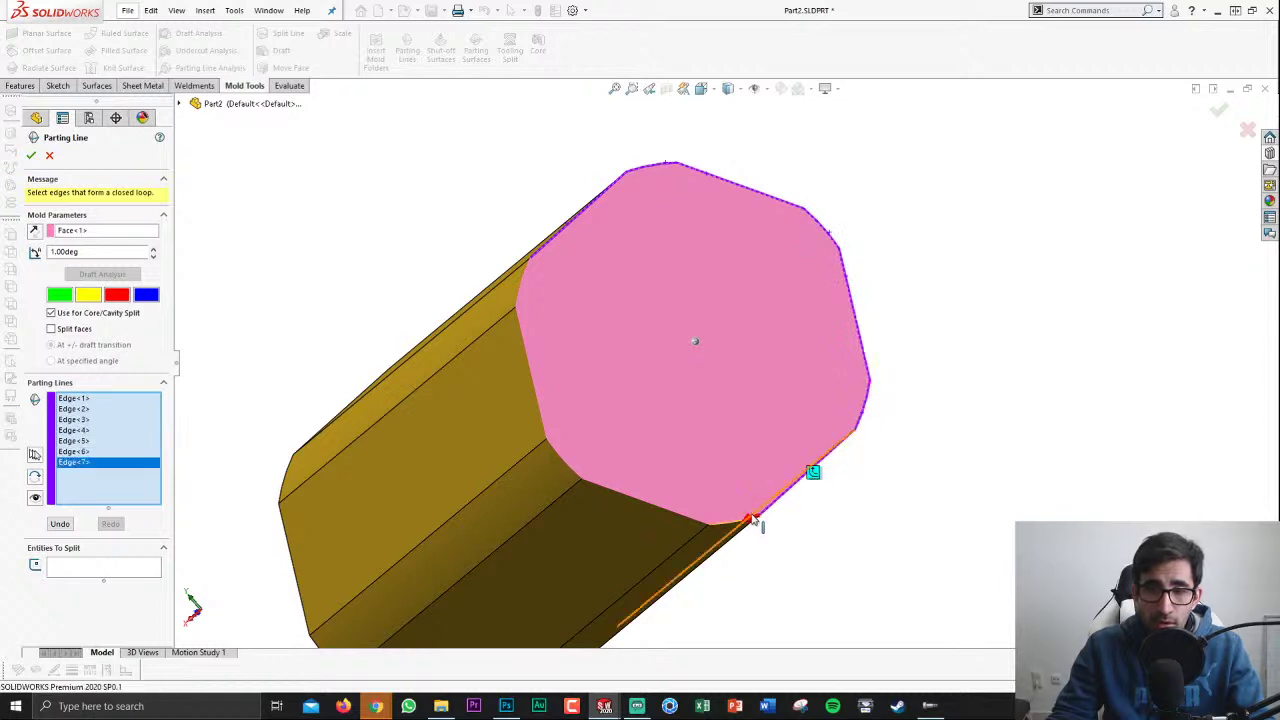
pyautogui.click(720, 528)
pyautogui.click(651, 507)
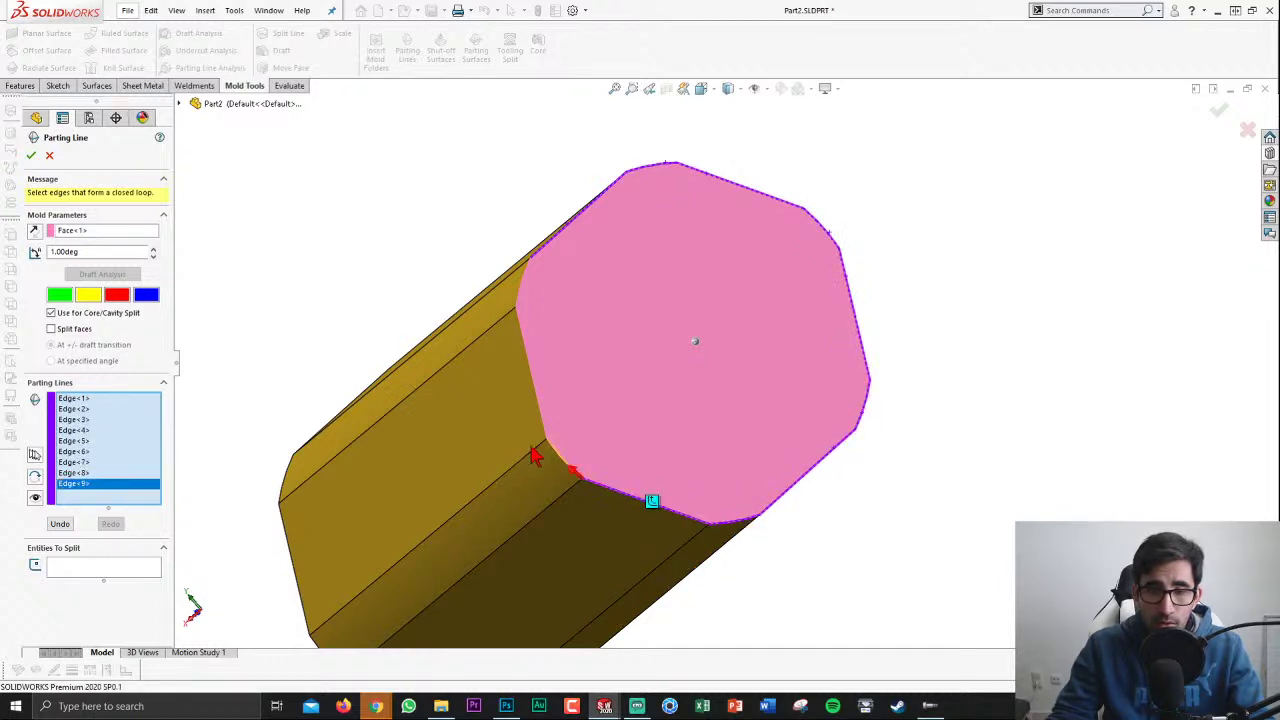
pyautogui.click(561, 462)
pyautogui.click(521, 340)
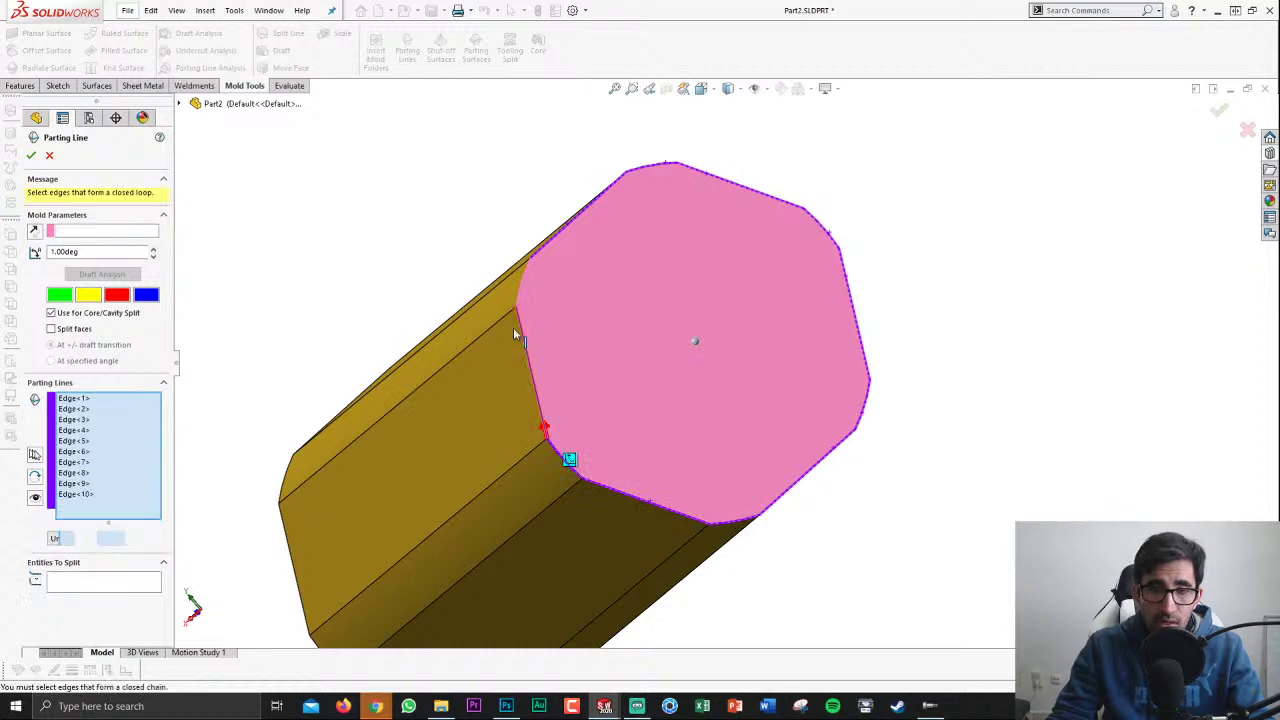
pyautogui.click(530, 275)
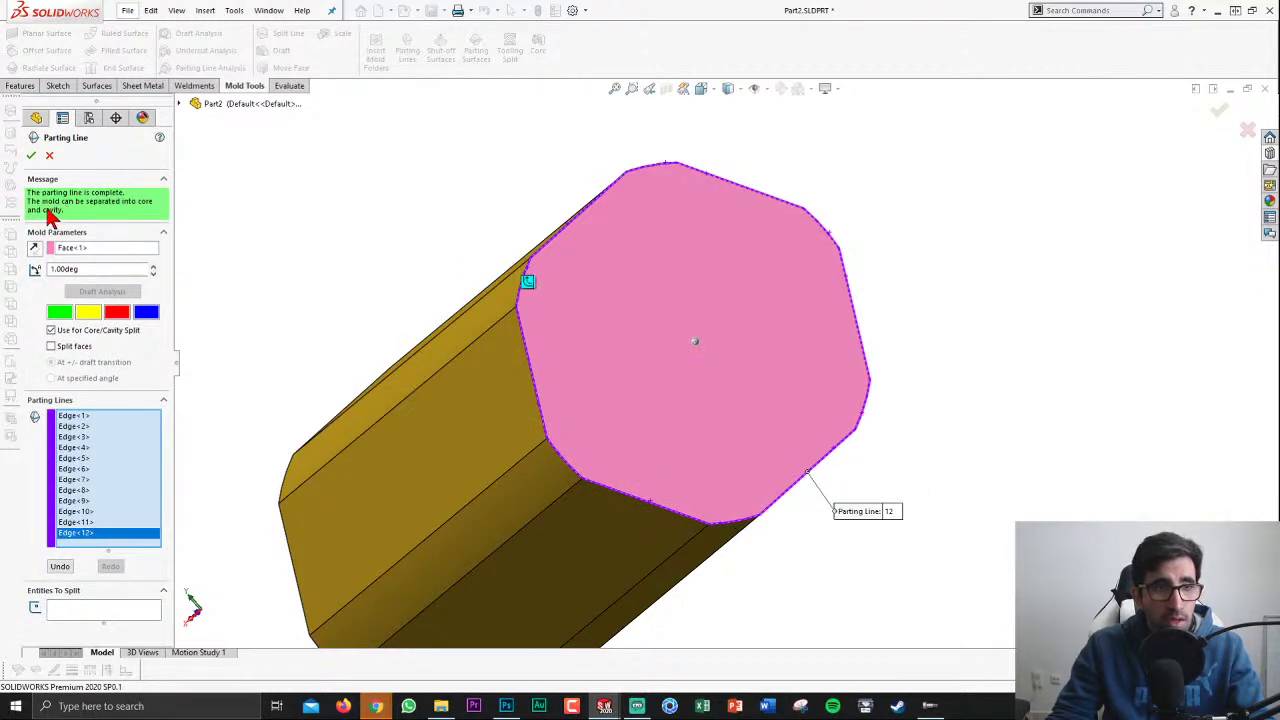
pyautogui.click(31, 155)
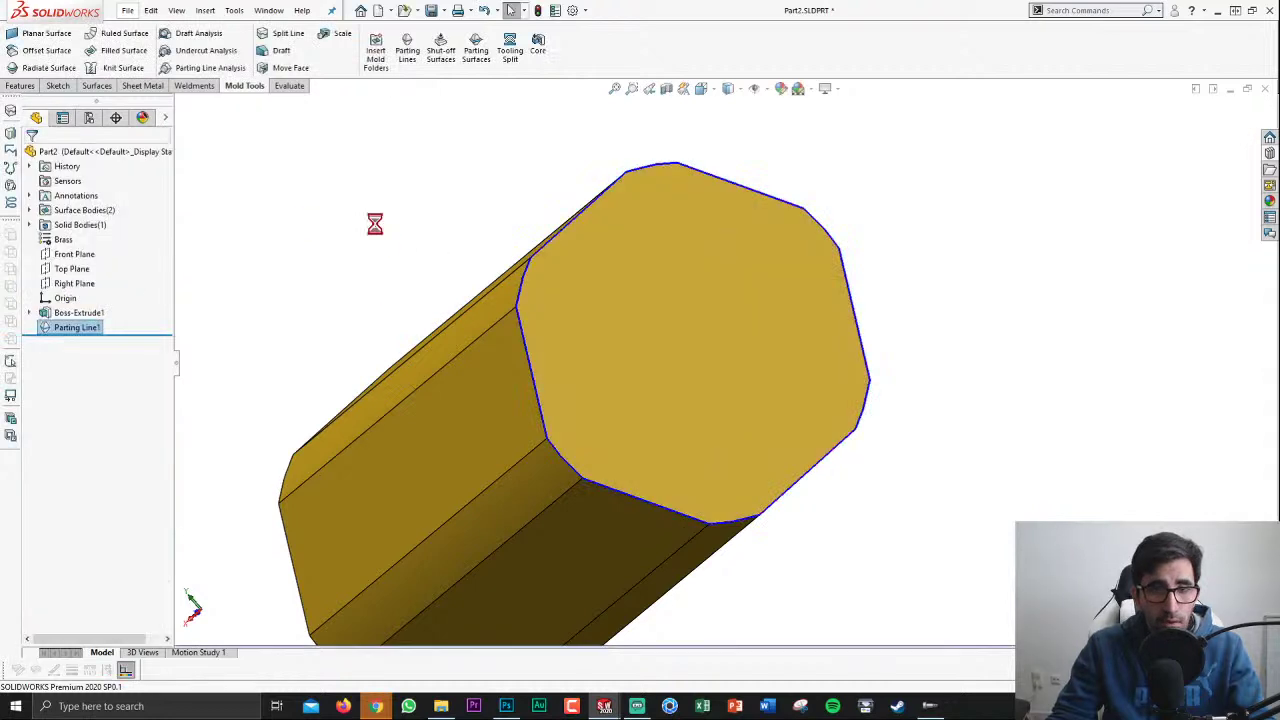
pyautogui.scroll(1, 635, 323)
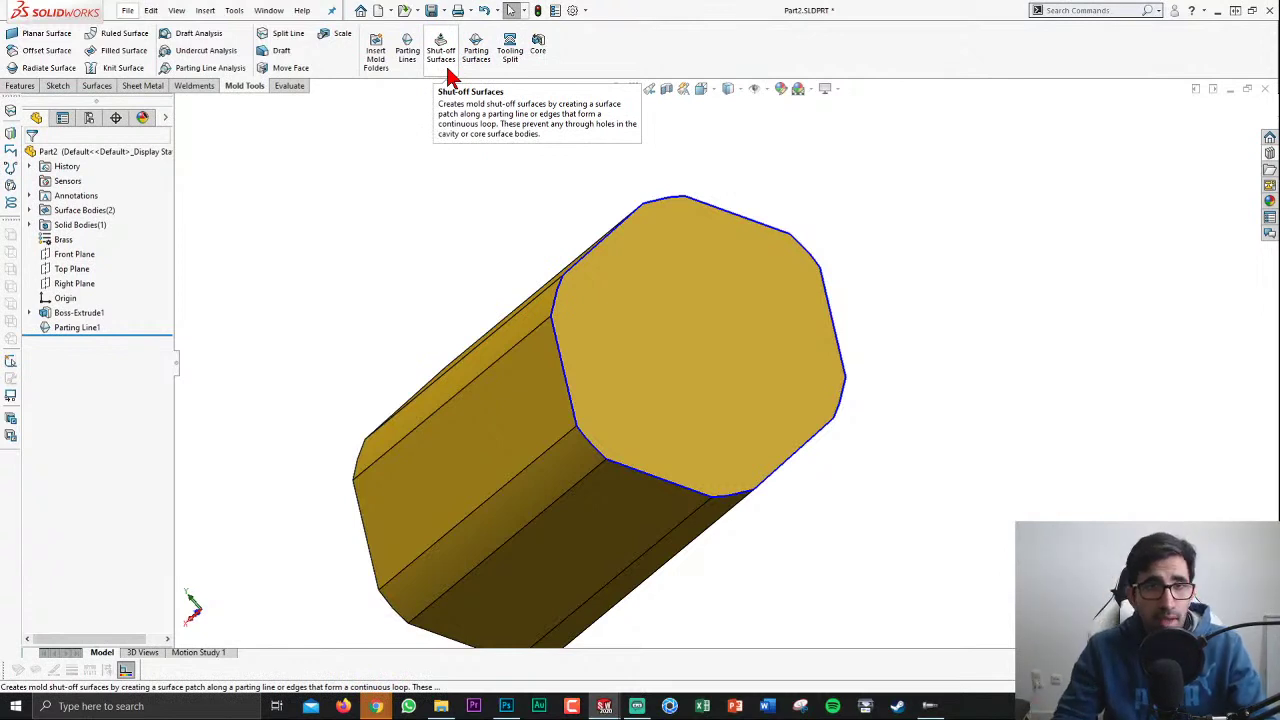
# Step: Create Parting Surface1 as a 2.40mm flange around the parting line and orbit to view it
pyautogui.click(476, 48)
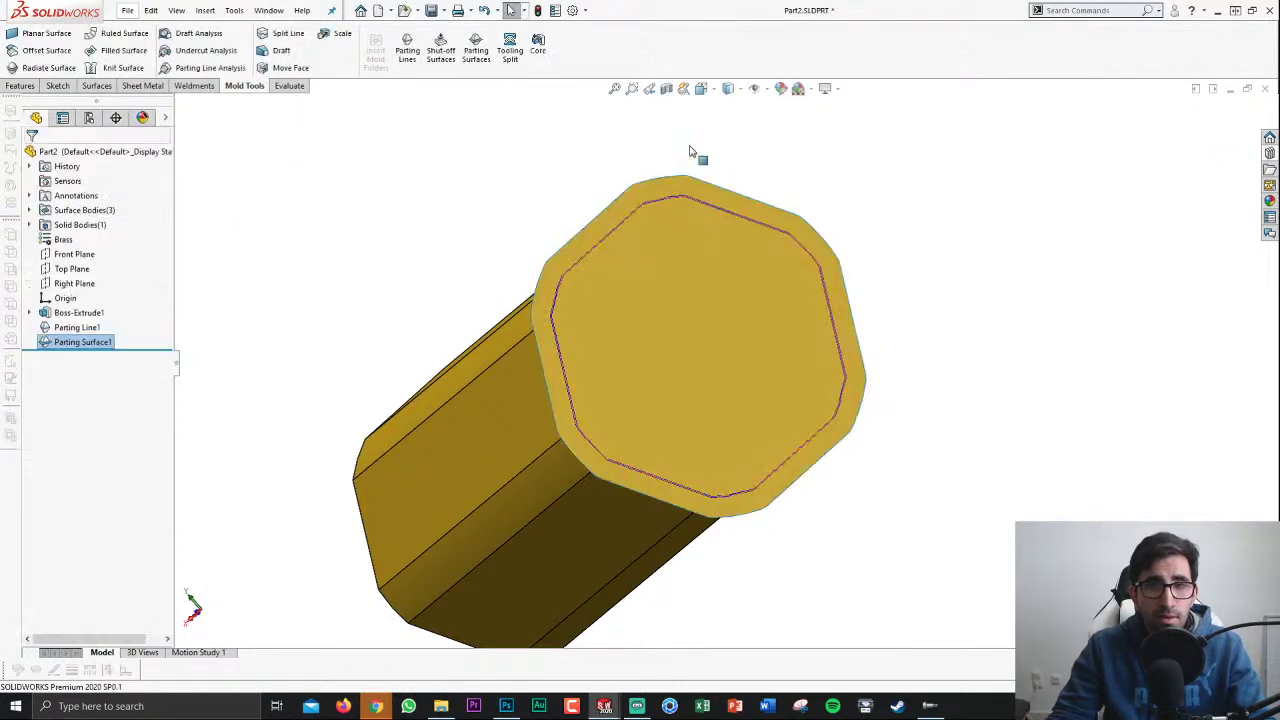
pyautogui.moveTo(520, 203)
pyautogui.mouseDown(button='middle')
pyautogui.moveTo(657, 266)
pyautogui.moveTo(778, 206)
pyautogui.moveTo(680, 214)
pyautogui.moveTo(743, 286)
pyautogui.mouseUp(button='middle')
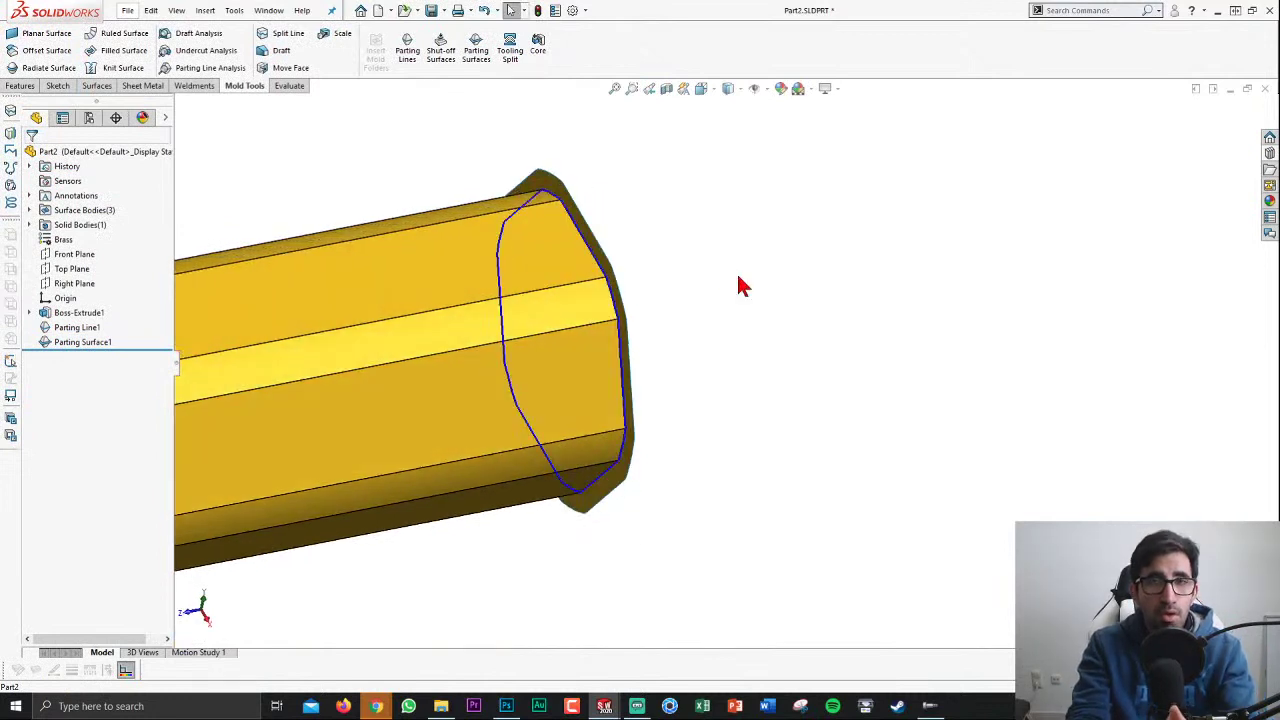
pyautogui.click(509, 62)
# Step: Sketch a hexagon centred on the origin on the bar's end face, enclosing the bar outline
pyautogui.click(532, 187)
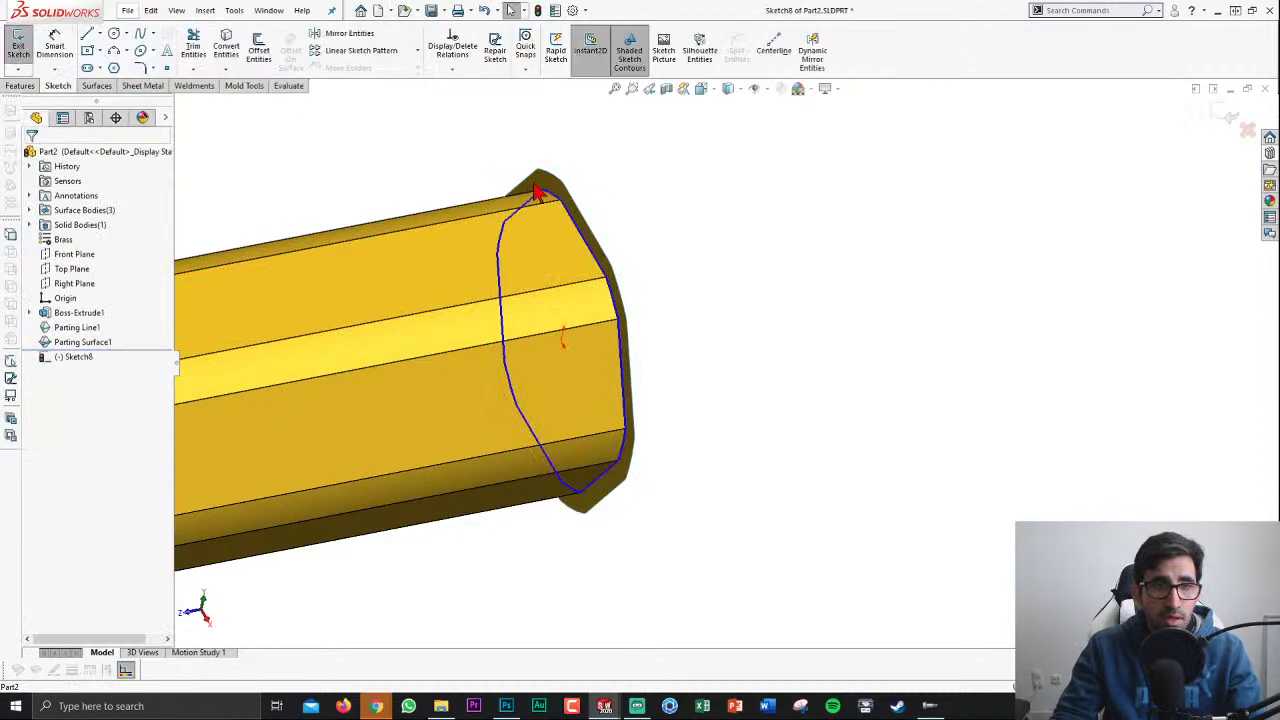
pyautogui.press('space')
pyautogui.click(745, 298)
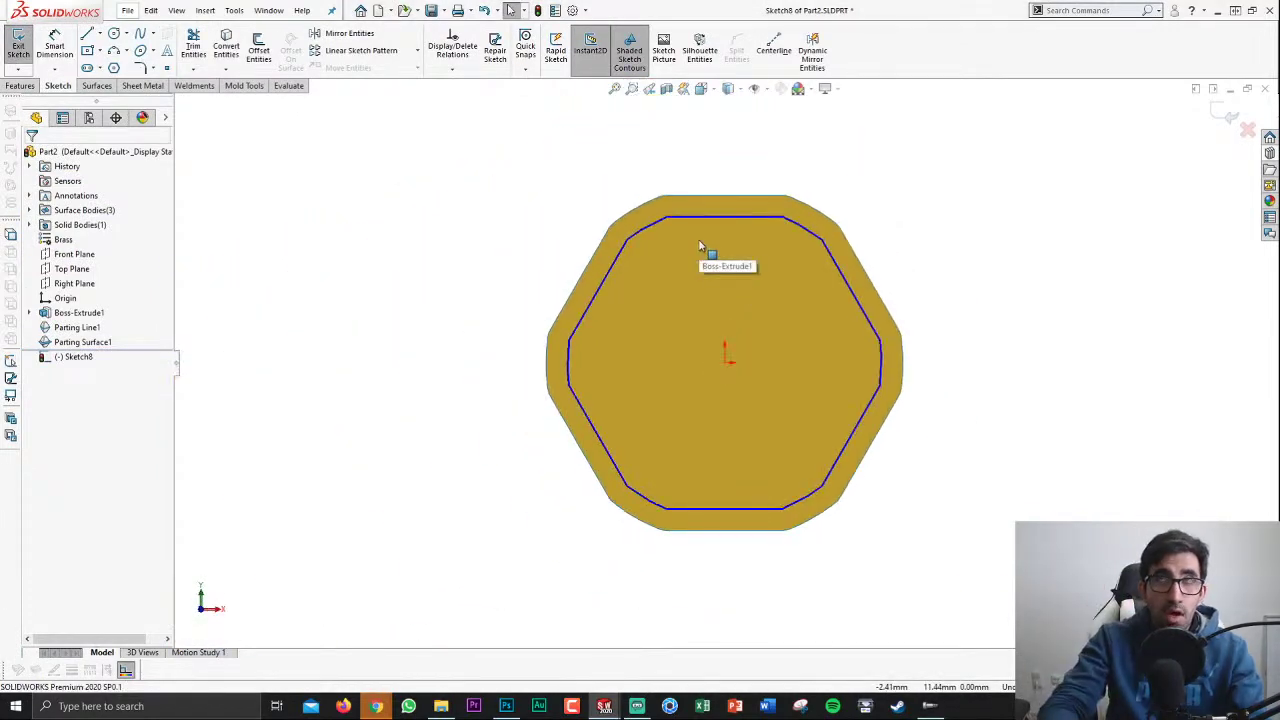
pyautogui.press('c')
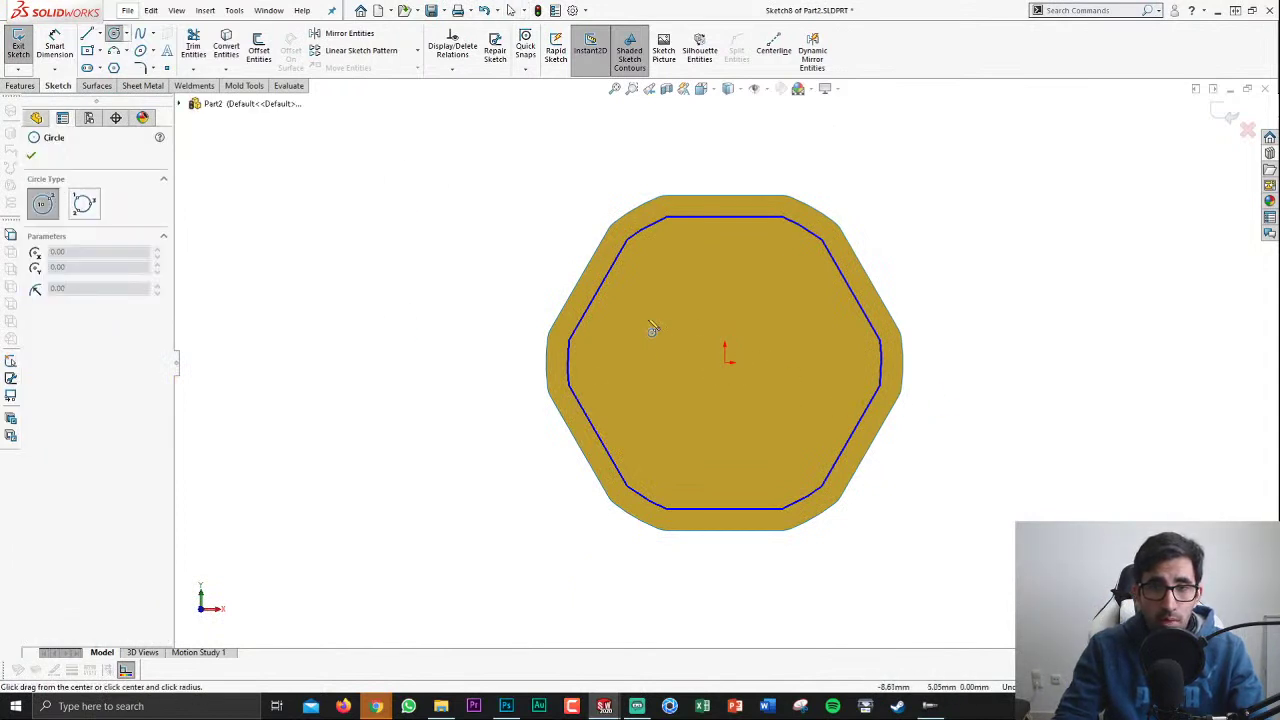
pyautogui.click(113, 67)
pyautogui.click(725, 360)
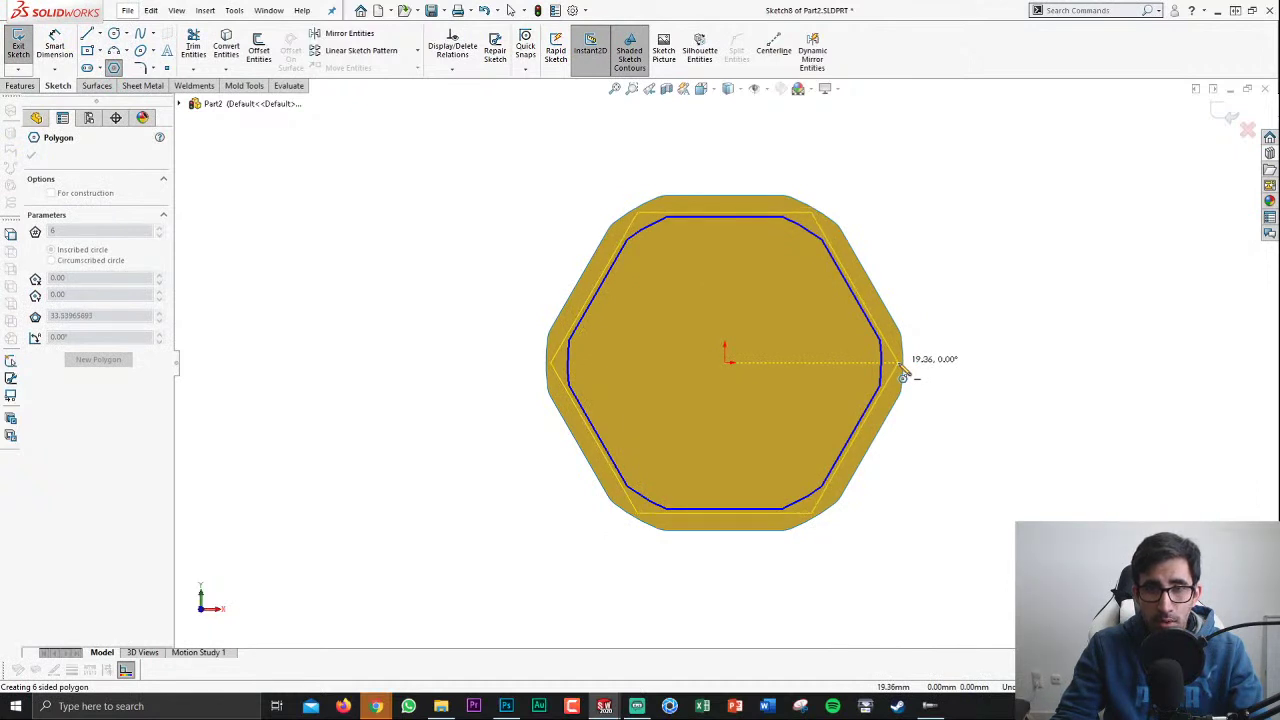
pyautogui.click(903, 376)
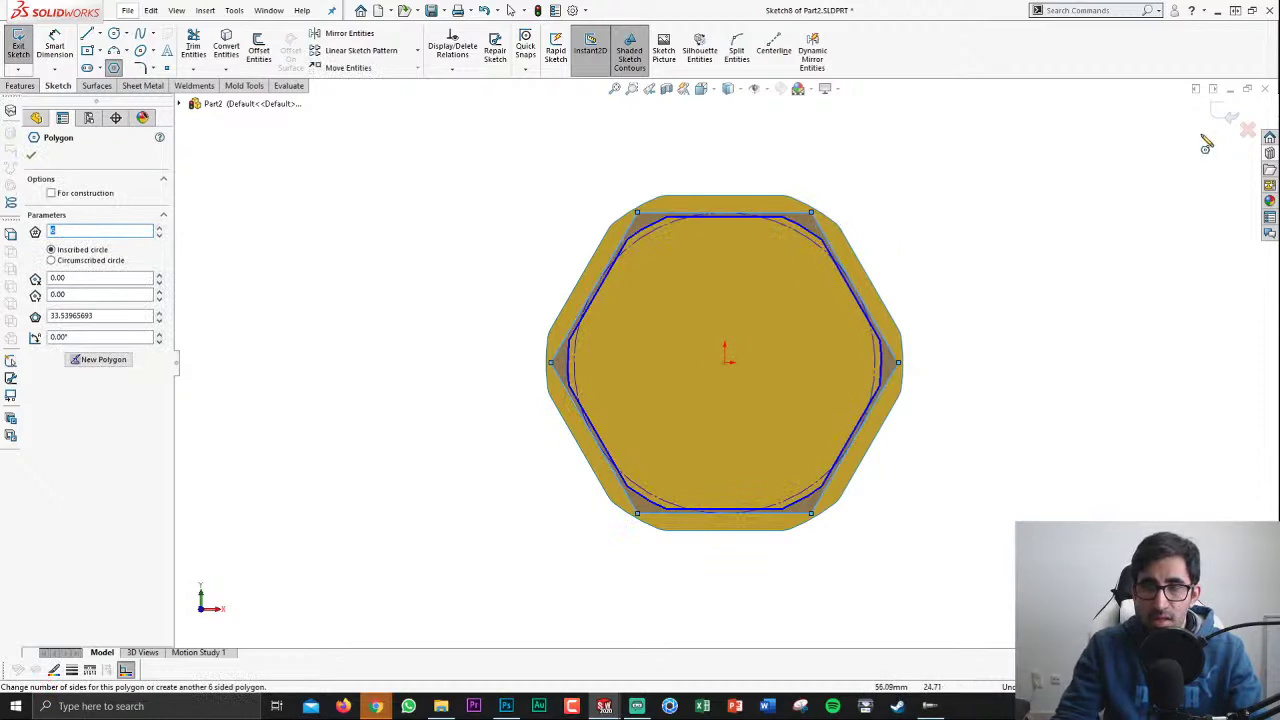
# Step: Extend the tooling block to 94.10mm past both bar ends and confirm Tooling Split1
pyautogui.click(1226, 114)
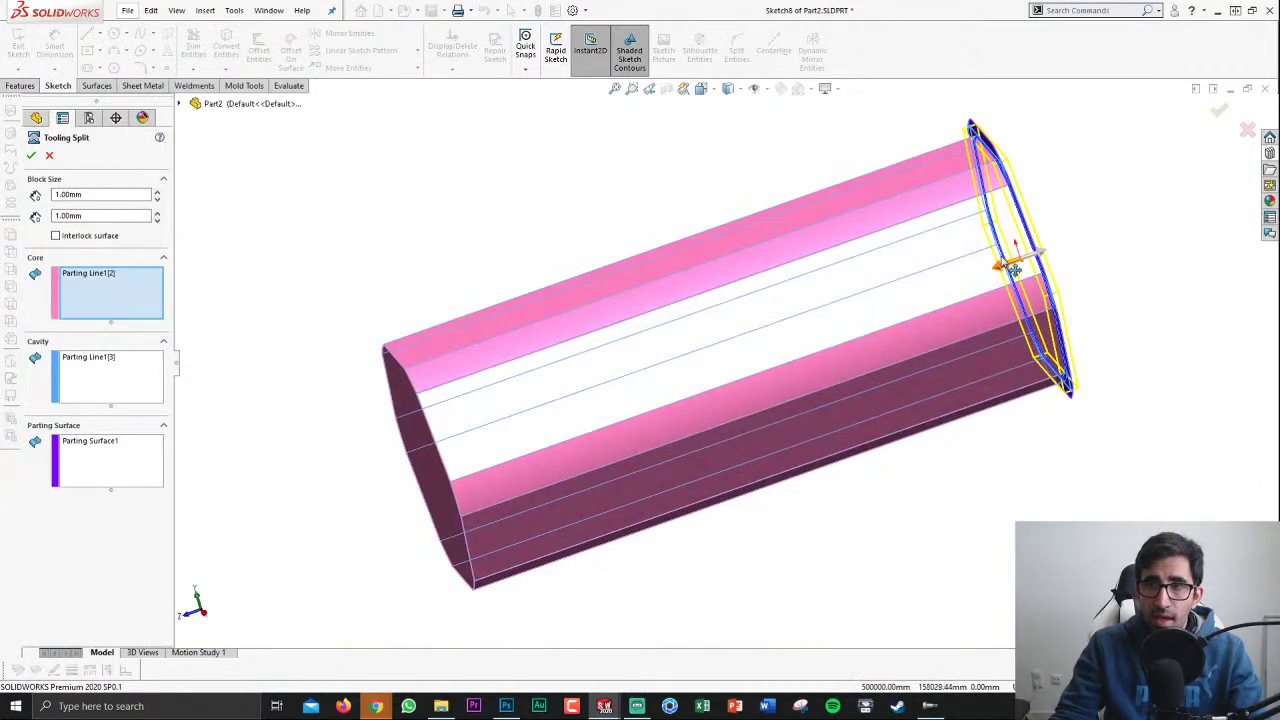
pyautogui.moveTo(1008, 272); pyautogui.dragTo(372, 495)
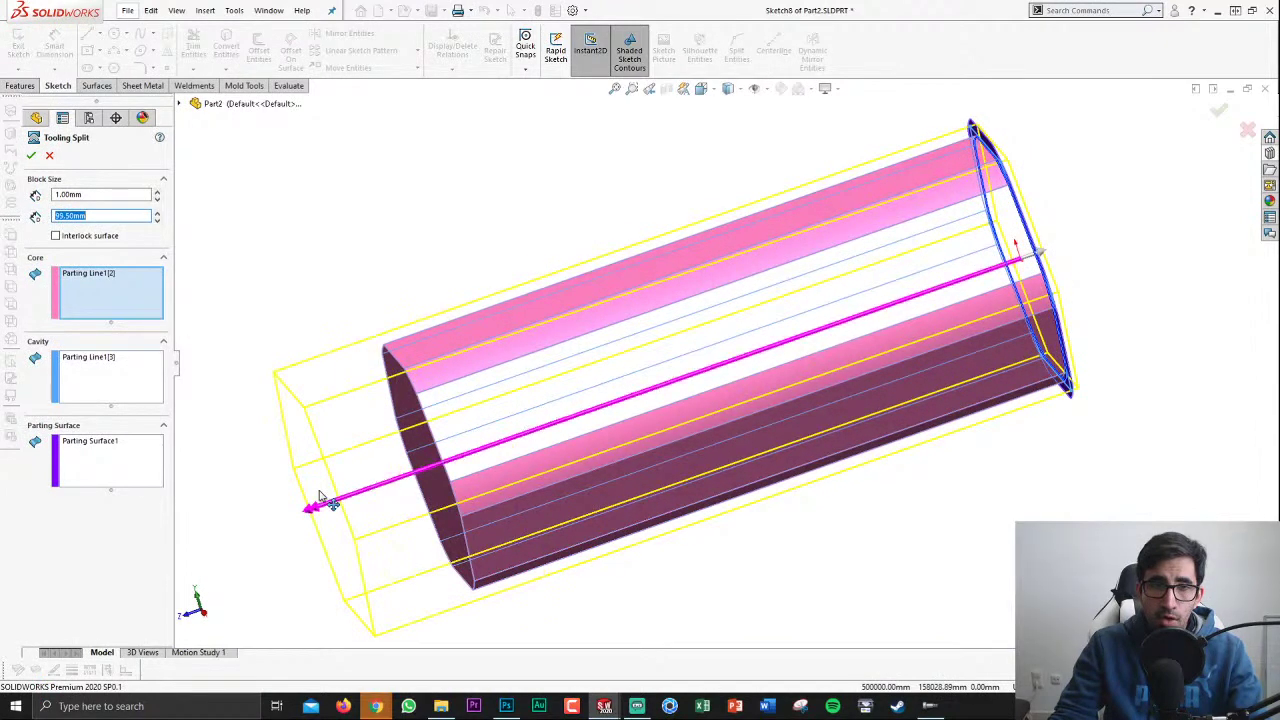
pyautogui.moveTo(1050, 257); pyautogui.dragTo(1090, 237)
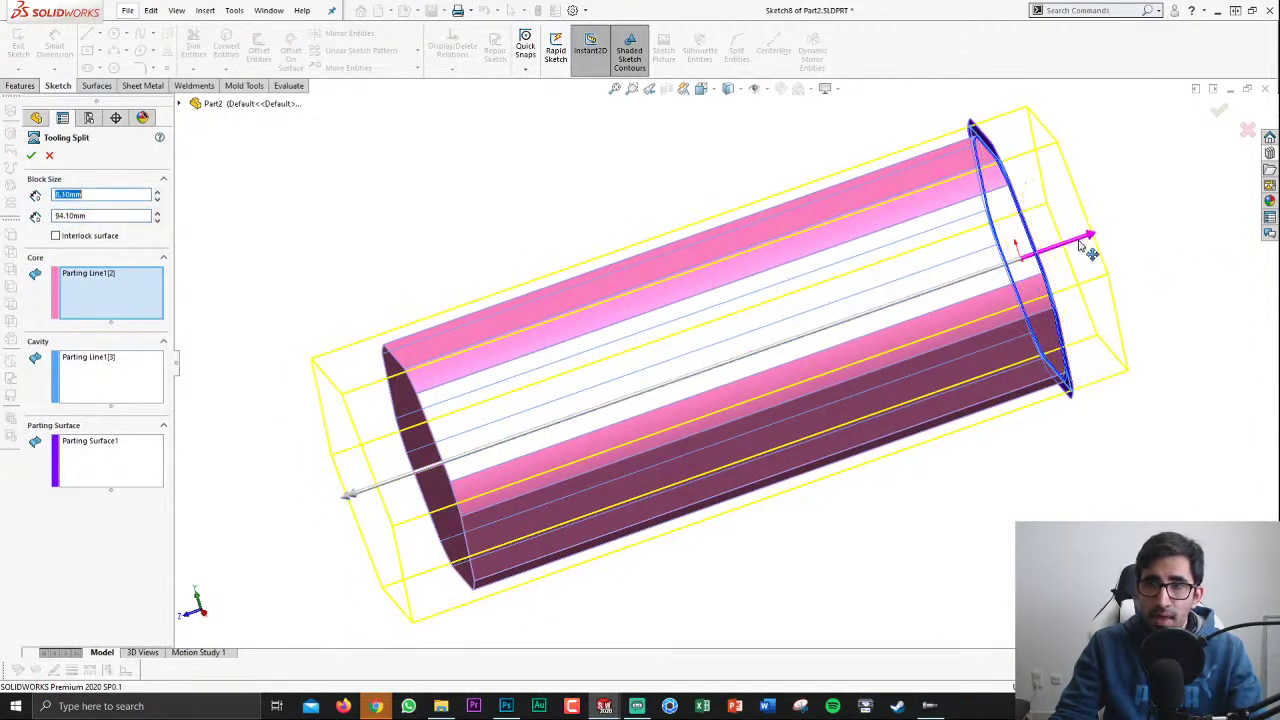
pyautogui.click(32, 155)
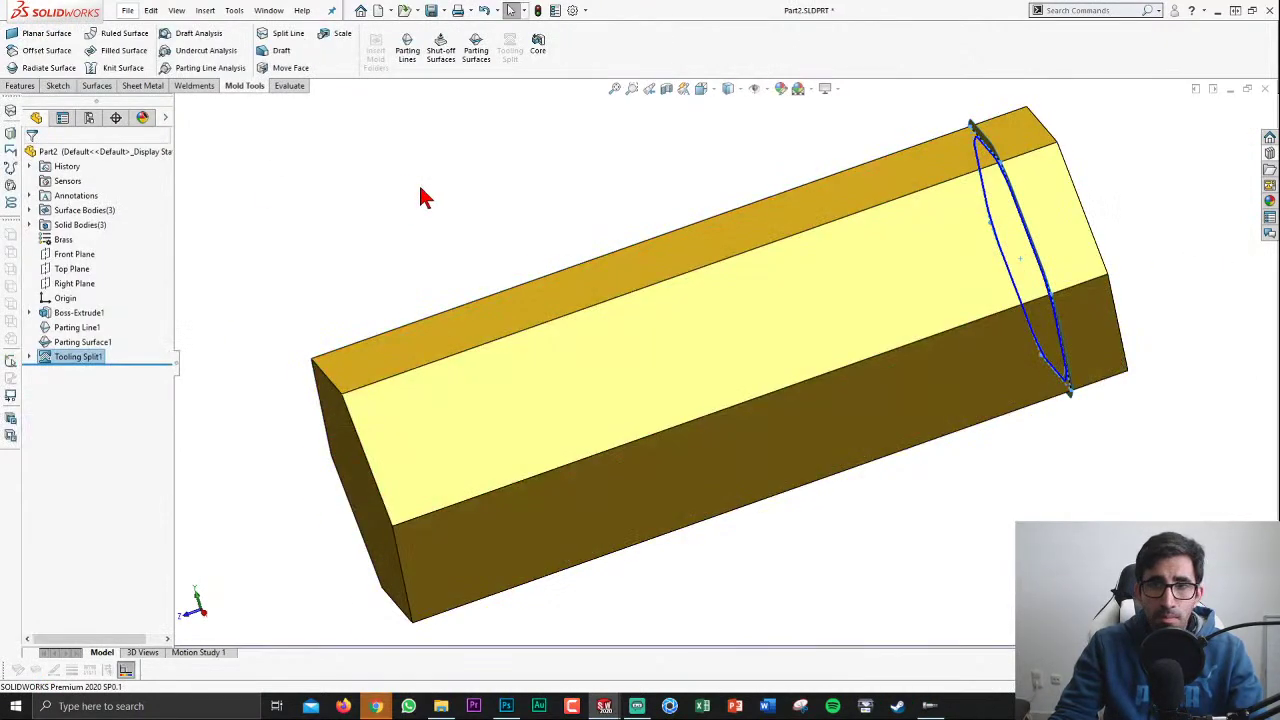
# Step: Start a Core feature from Mold Tools, then cancel it
pyautogui.scroll(-2, 829, 290)
pyautogui.scroll(1, 800, 320)
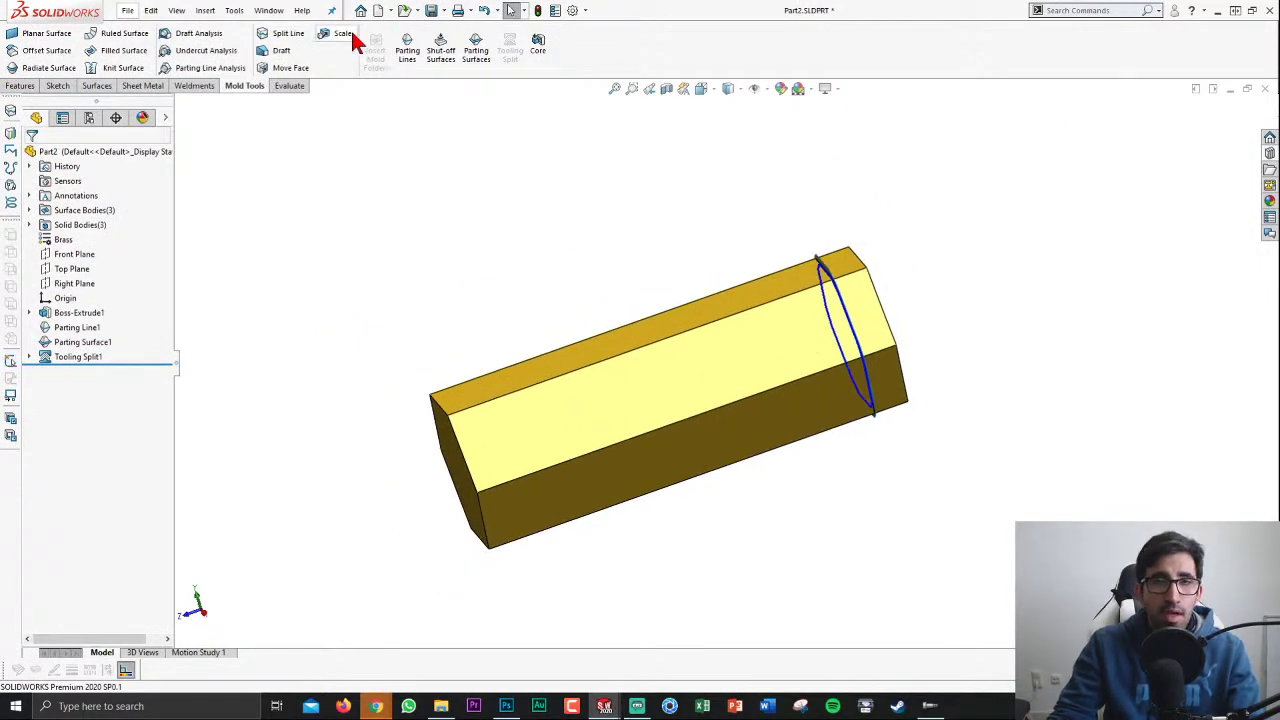
pyautogui.scroll(5, 400, 45)
pyautogui.scroll(-2, 650, 60)
pyautogui.scroll(-4, 630, 65)
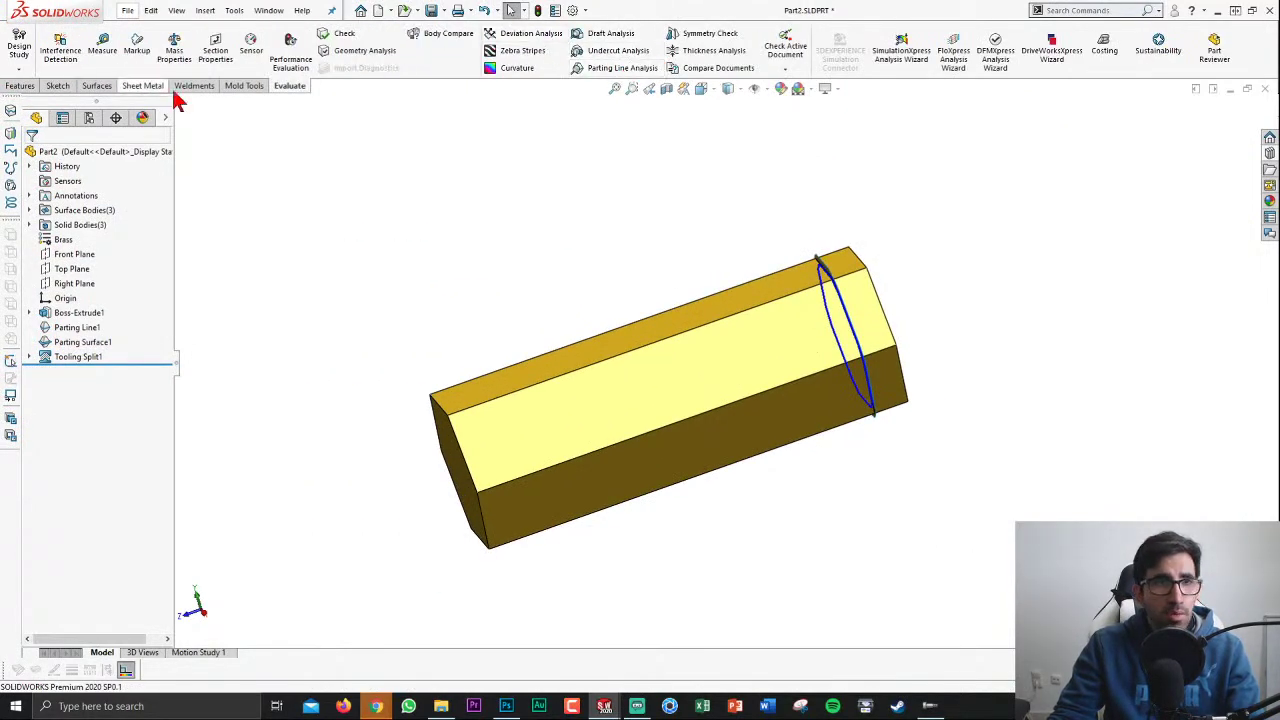
pyautogui.click(245, 86)
pyautogui.click(536, 45)
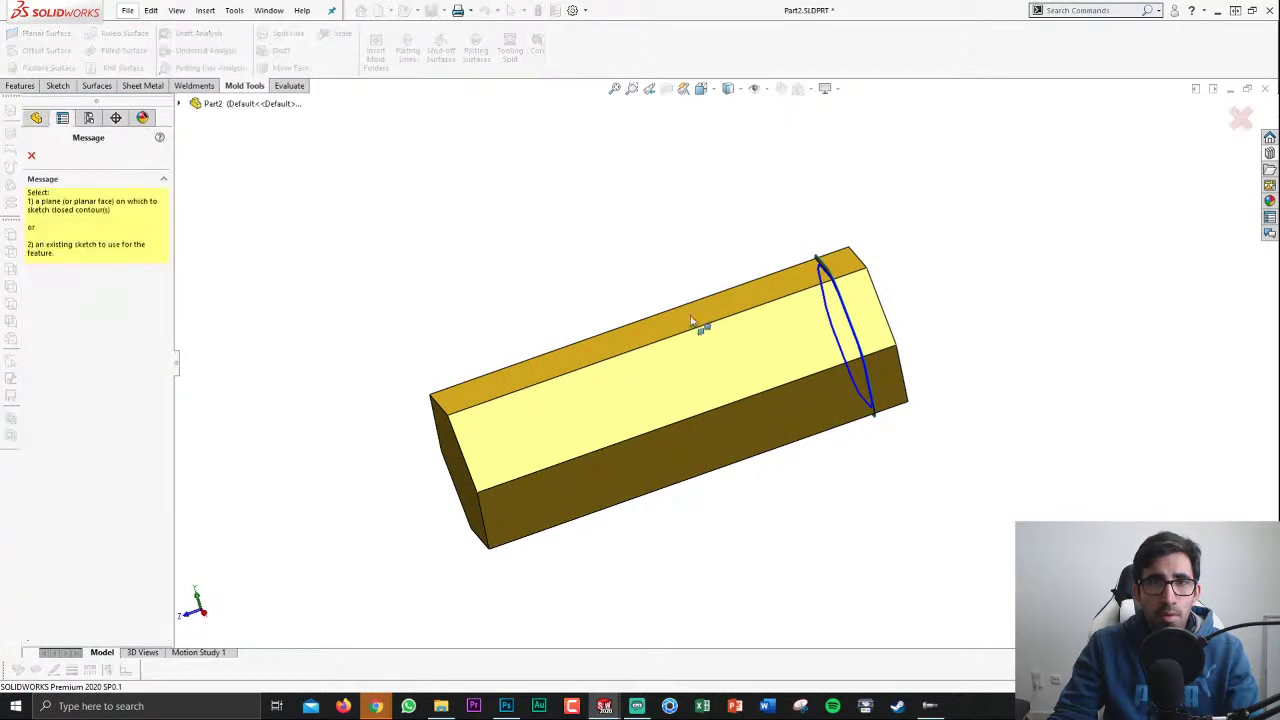
pyautogui.click(1241, 119)
# Step: Move the long split body 79.1 mm along the bar with Move/Copy Bodies
pyautogui.click(24, 86)
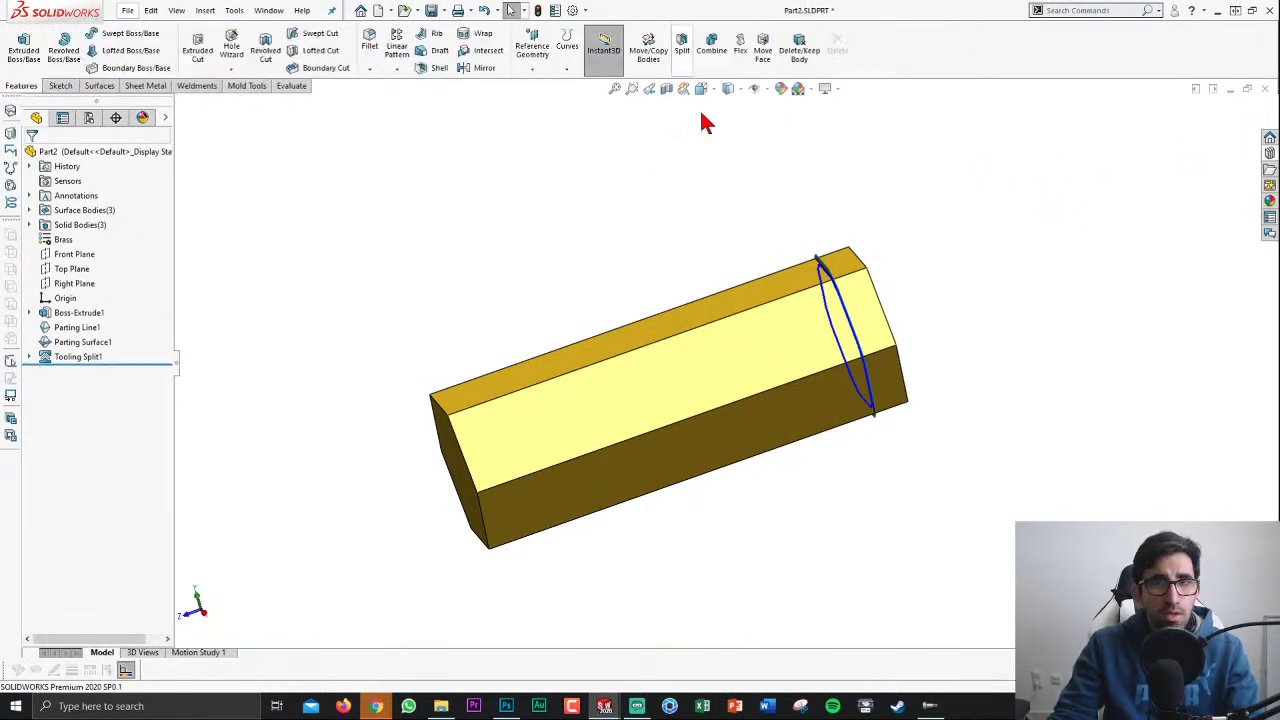
pyautogui.click(648, 45)
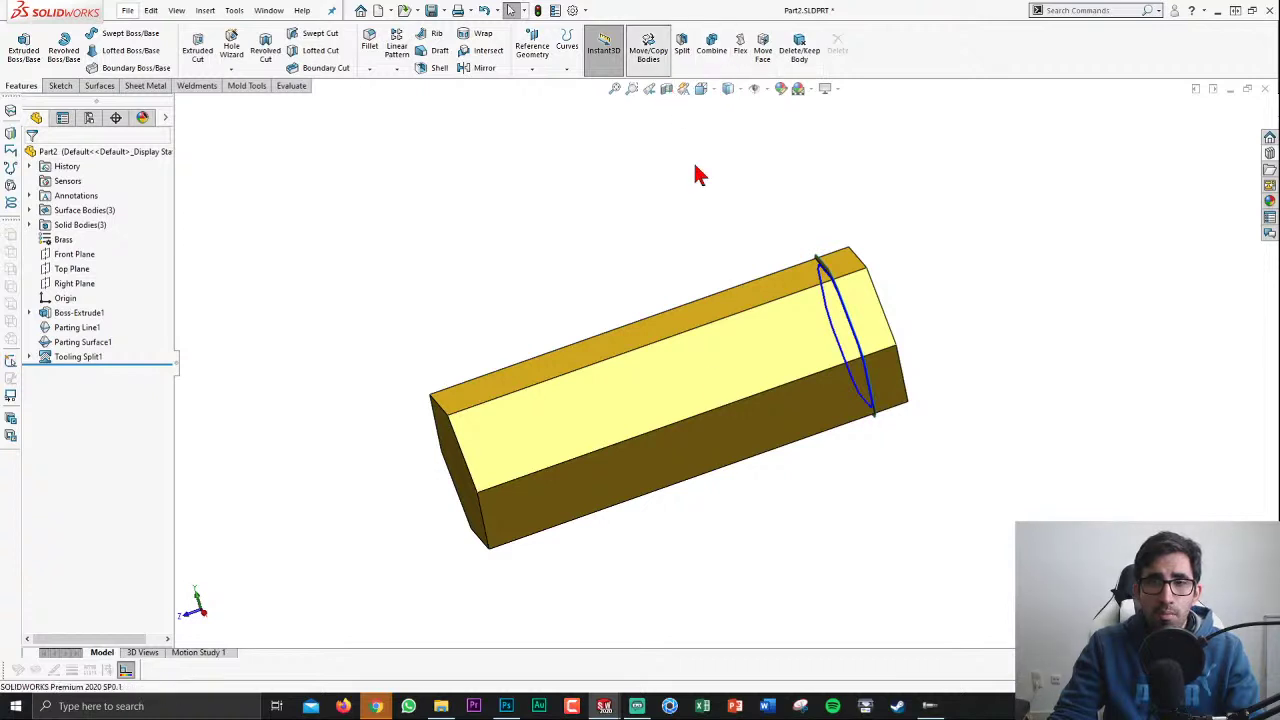
pyautogui.click(686, 359)
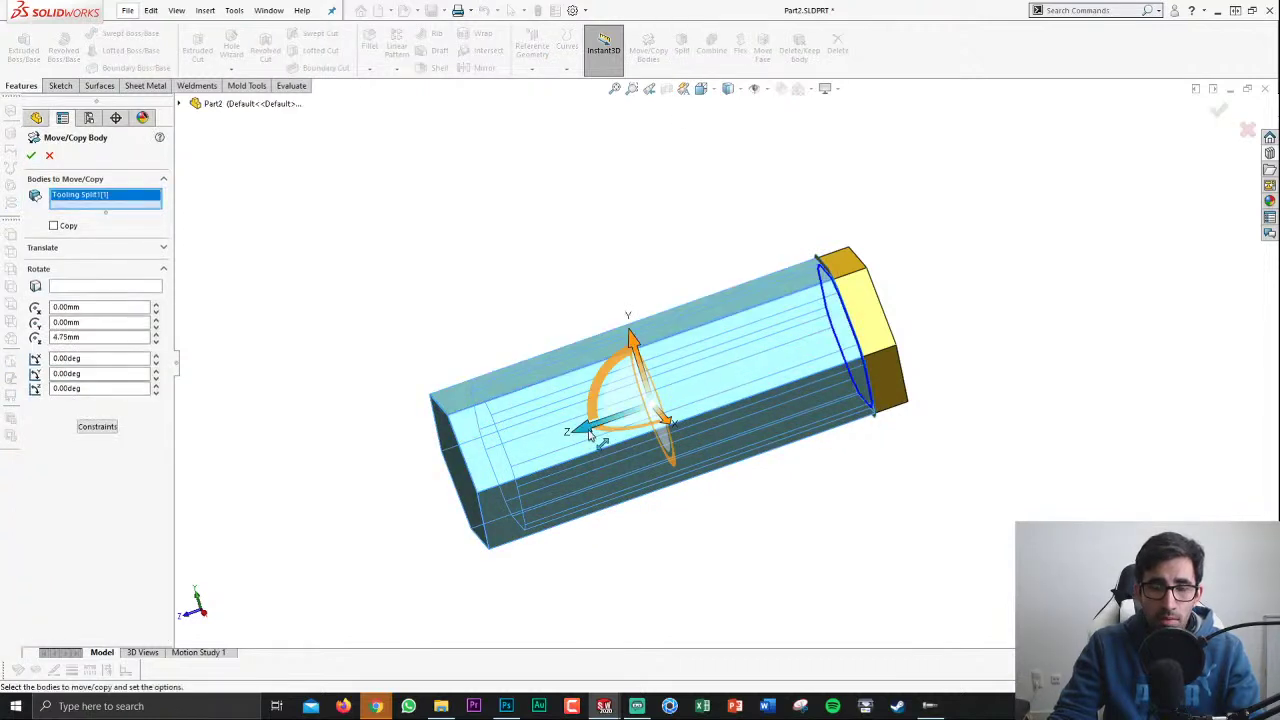
pyautogui.moveTo(588, 441); pyautogui.dragTo(245, 521)
pyautogui.click(31, 158)
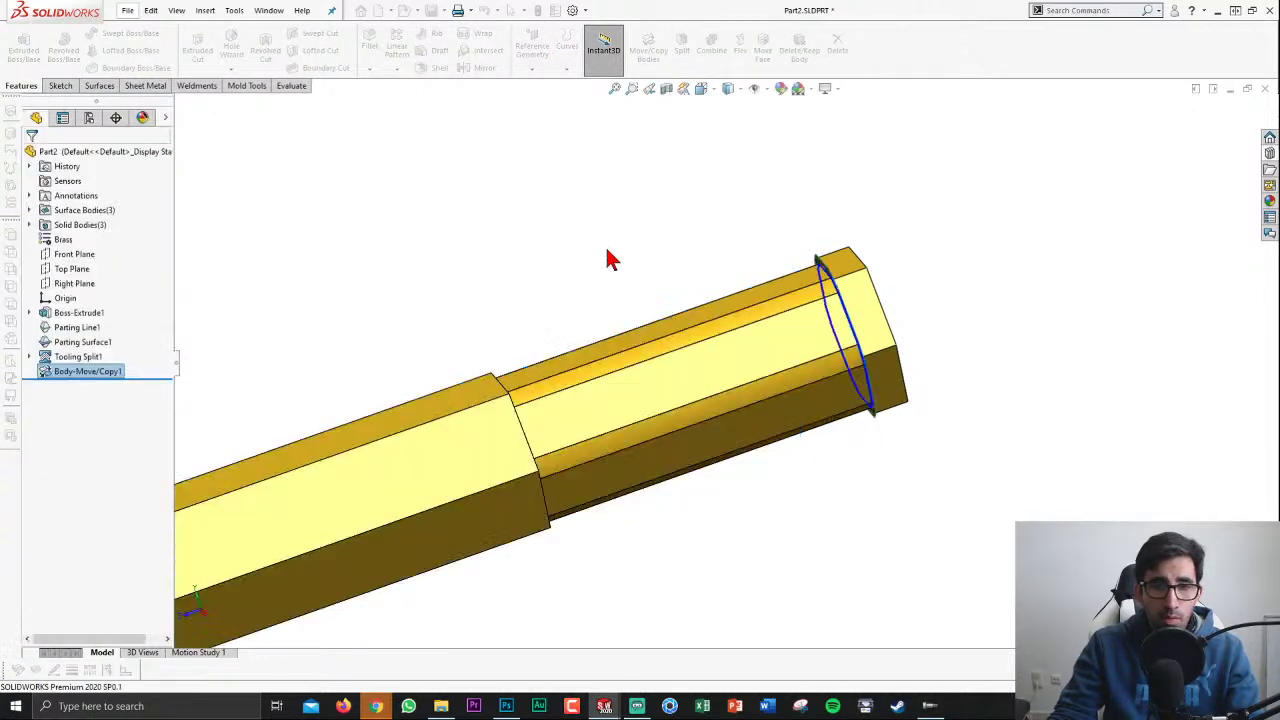
# Step: Move the short end block body away from the bar as Body-Move/Copy2
pyautogui.click(663, 58)
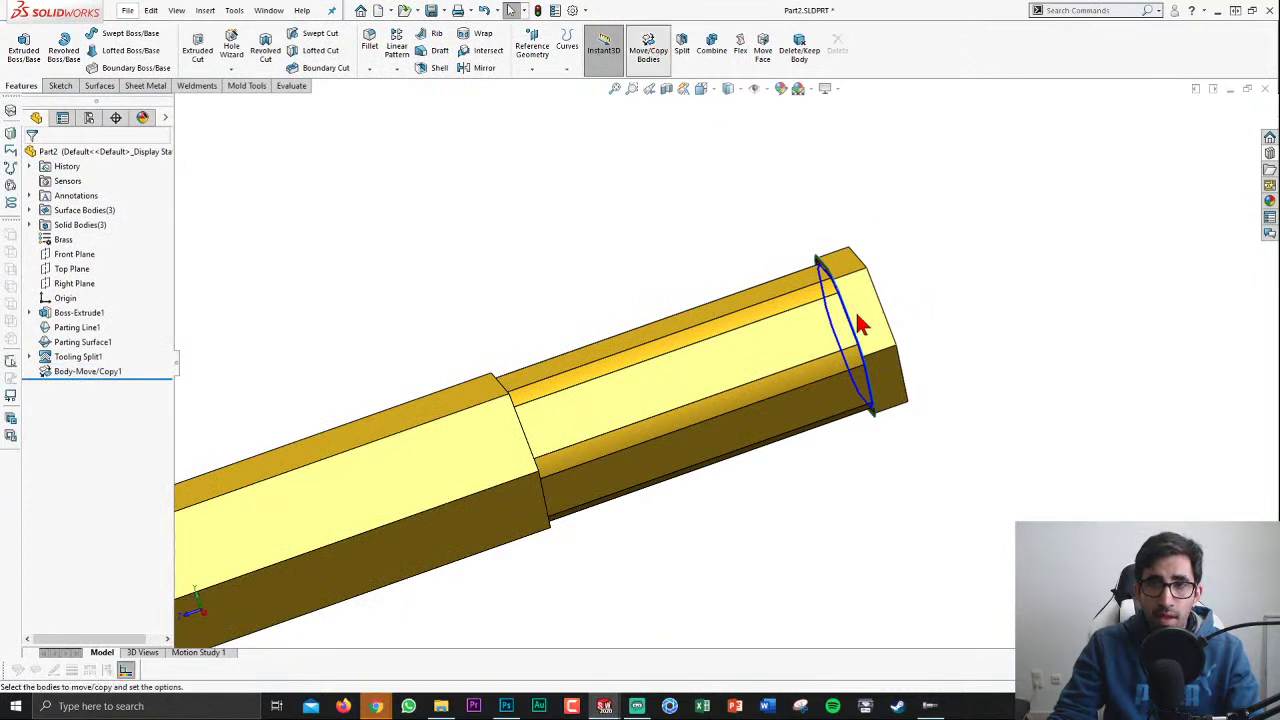
pyautogui.click(795, 358)
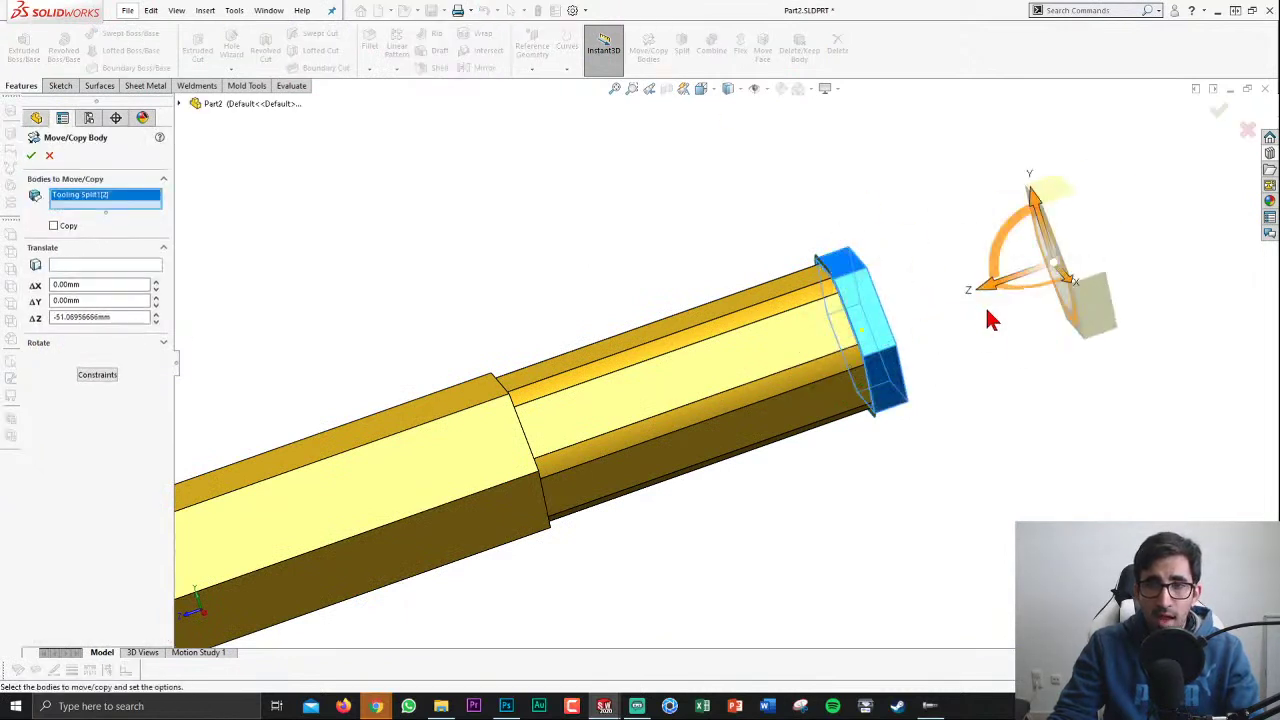
pyautogui.click(31, 155)
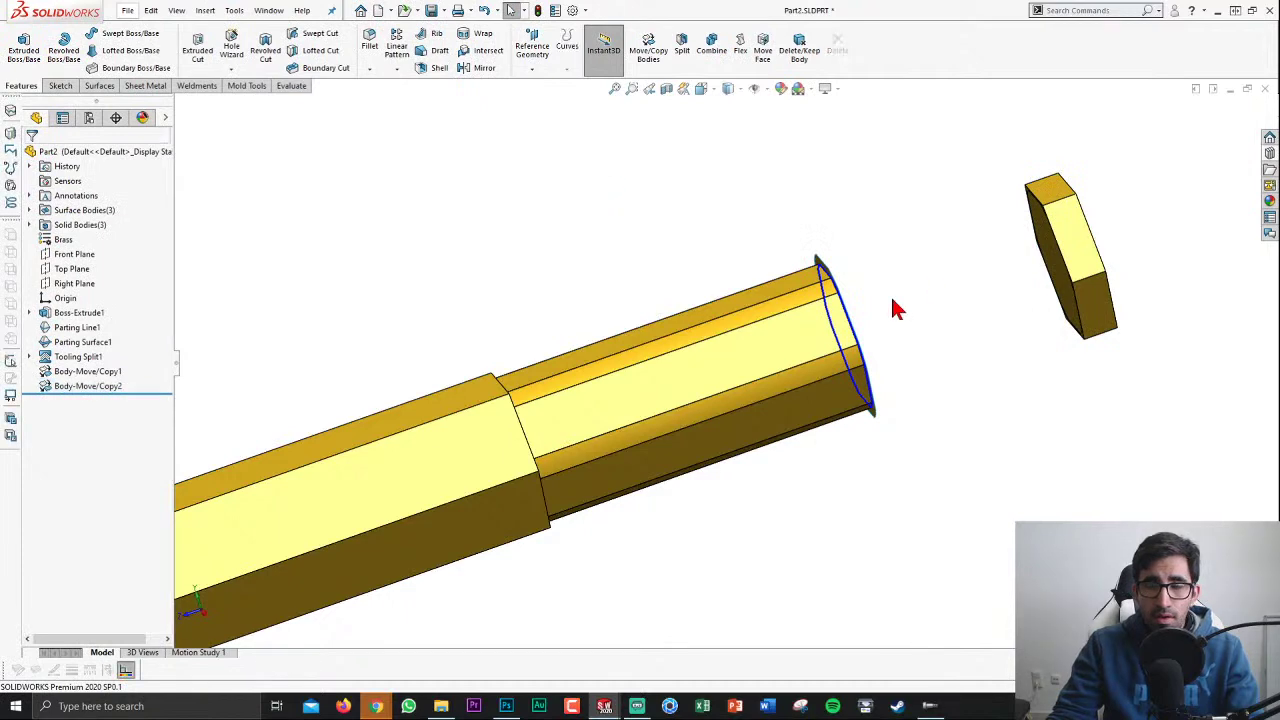
pyautogui.scroll(-3, 771, 300)
pyautogui.scroll(-3, 677, 286)
pyautogui.scroll(2, 620, 303)
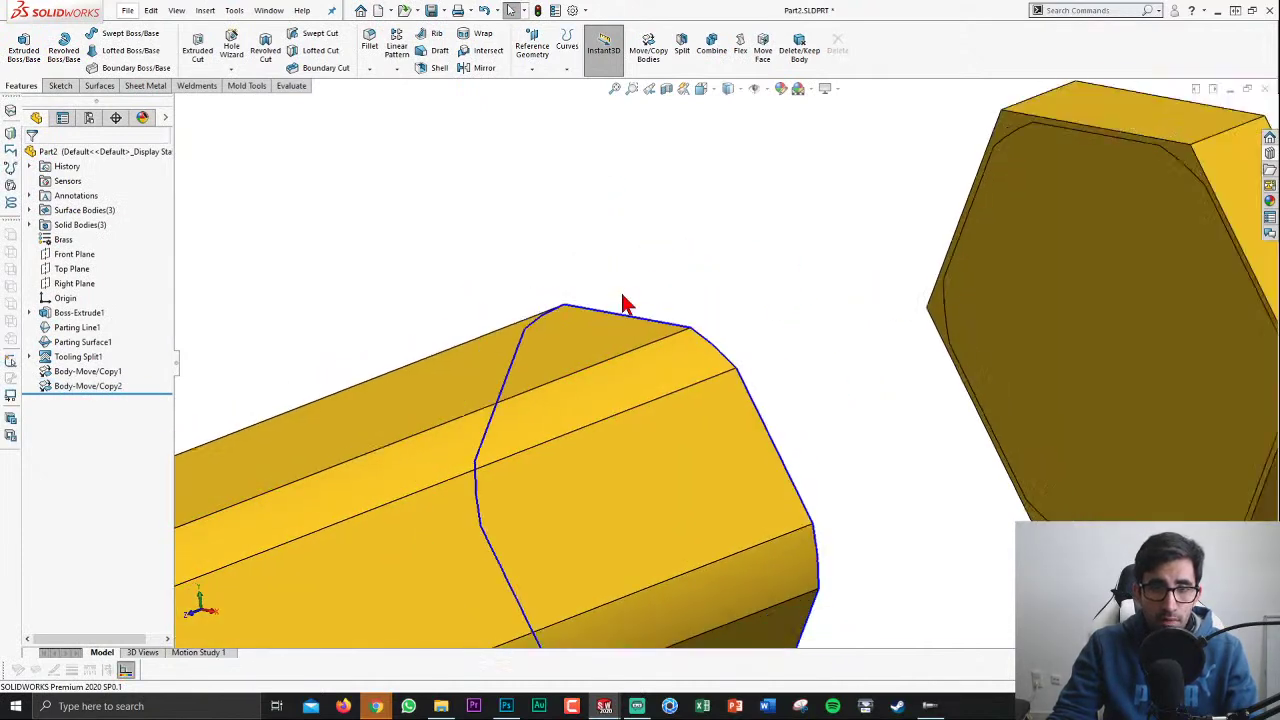
pyautogui.scroll(4, 690, 325)
pyautogui.scroll(2, 737, 343)
pyautogui.scroll(-1, 556, 520)
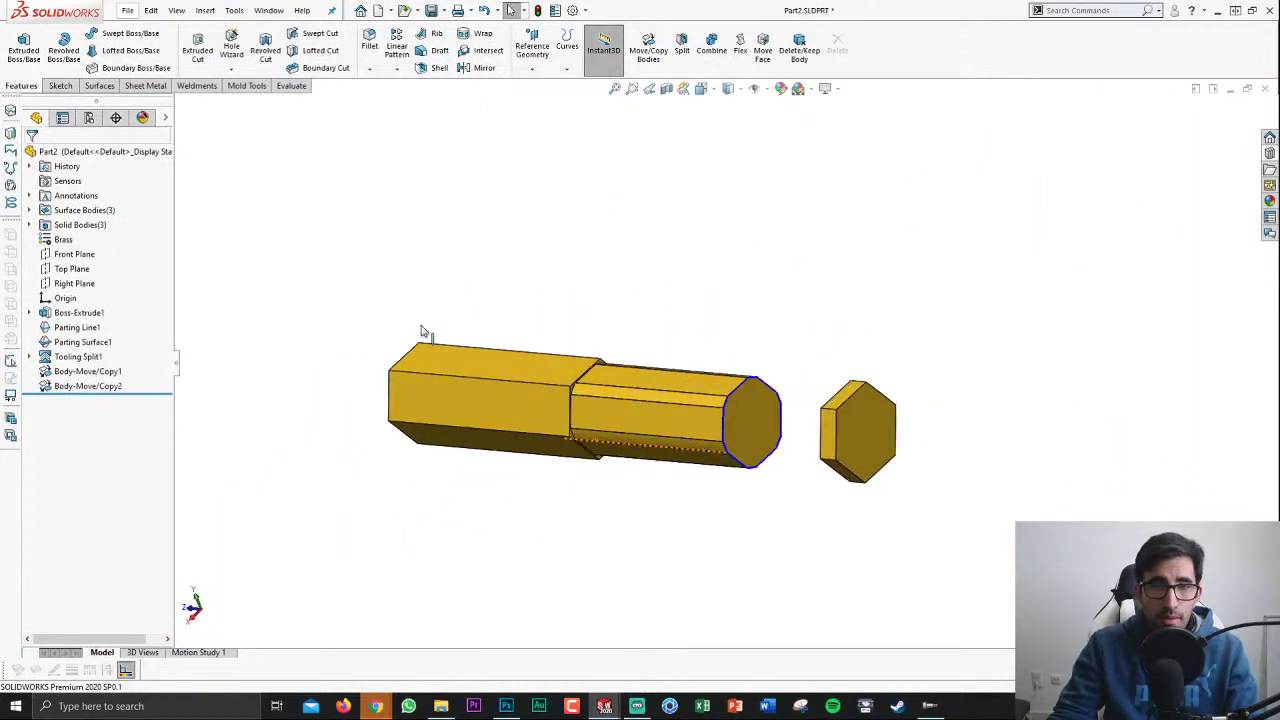
# Step: Edit Body-Move/Copy1 so the yellow bar shifts 164.00mm along Z
pyautogui.click(90, 371)
pyautogui.click(103, 337)
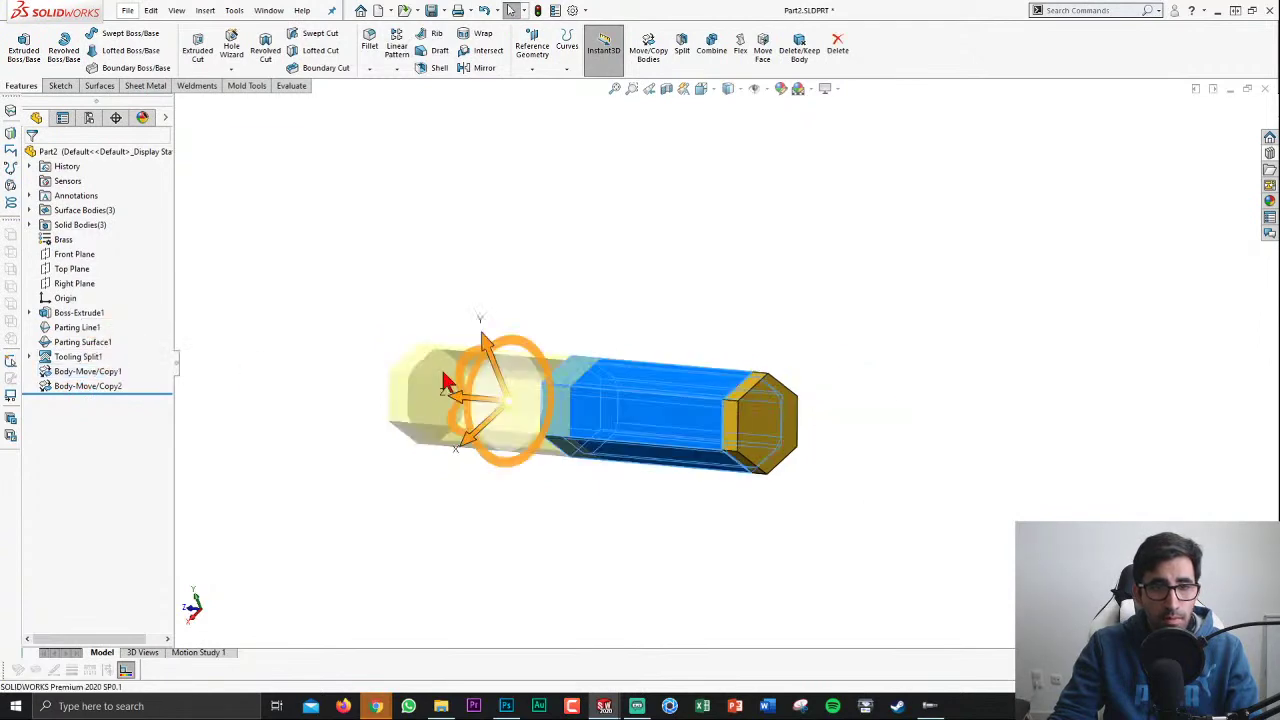
pyautogui.moveTo(445, 400); pyautogui.dragTo(114, 329)
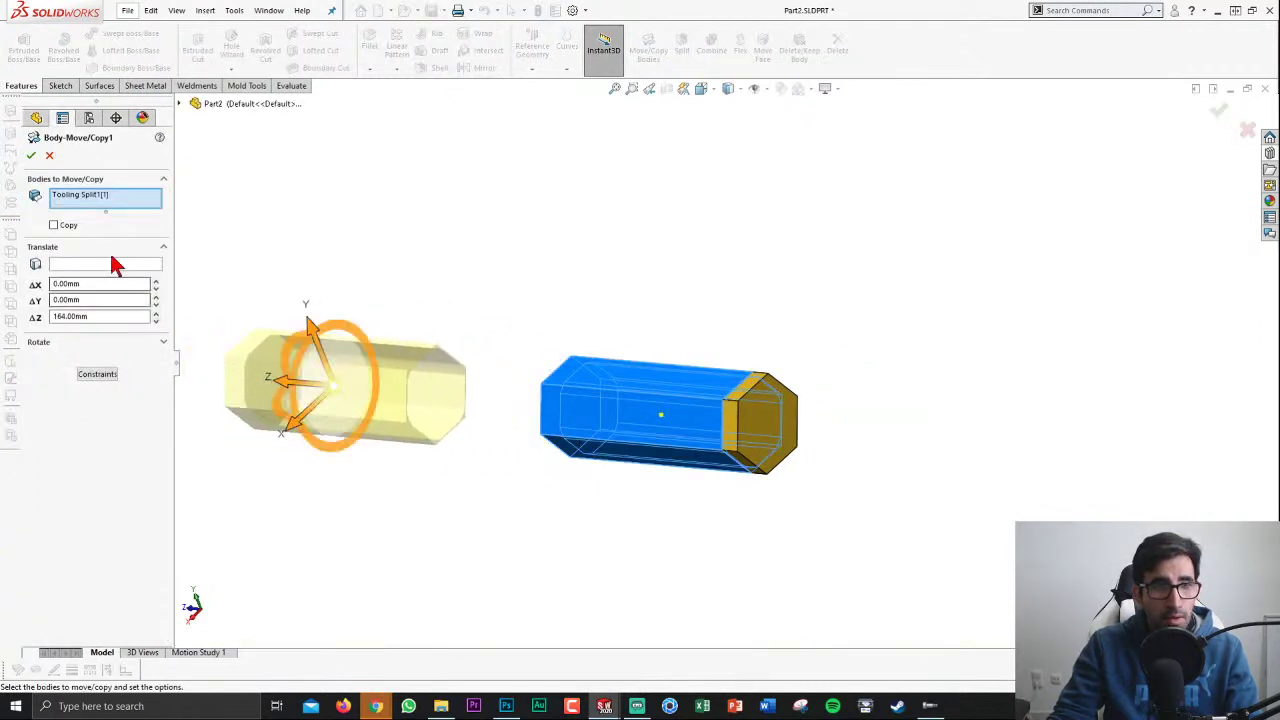
pyautogui.click(31, 155)
# Step: Inspect the three separated bodies from end-on and side views
pyautogui.scroll(-5, 474, 380)
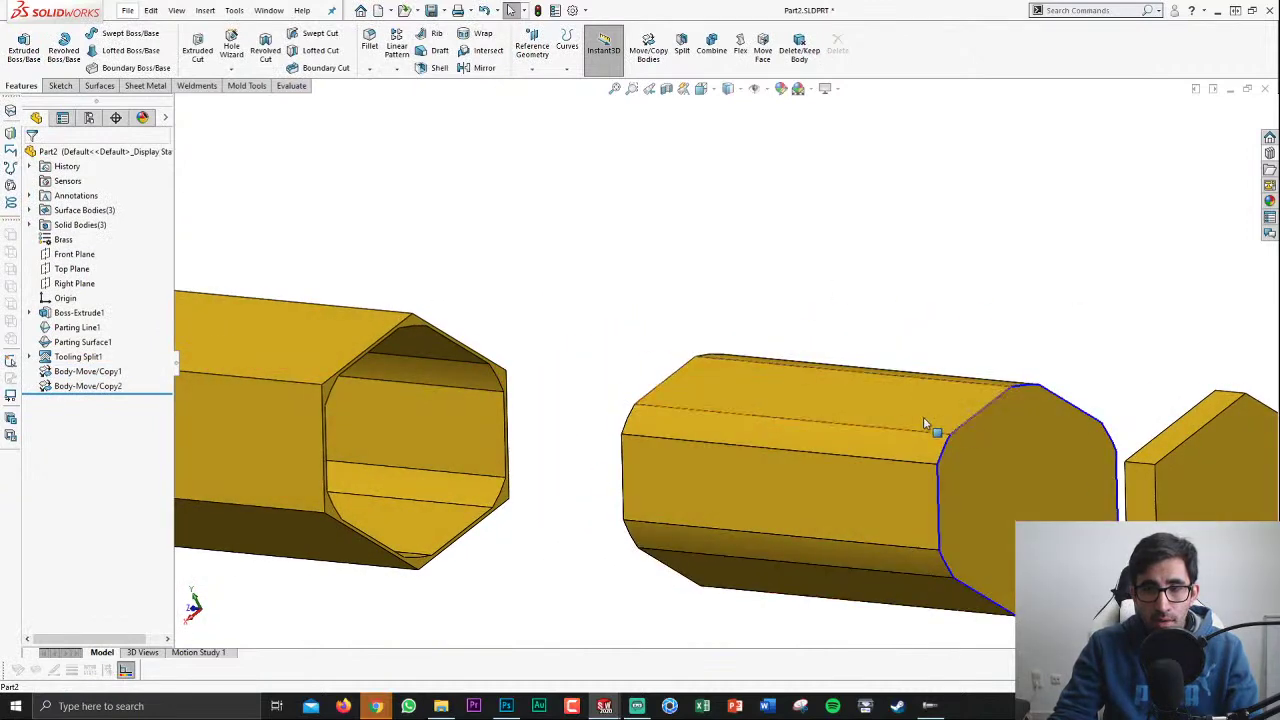
pyautogui.scroll(3, 923, 417)
pyautogui.hotkey('ctrl', '7')
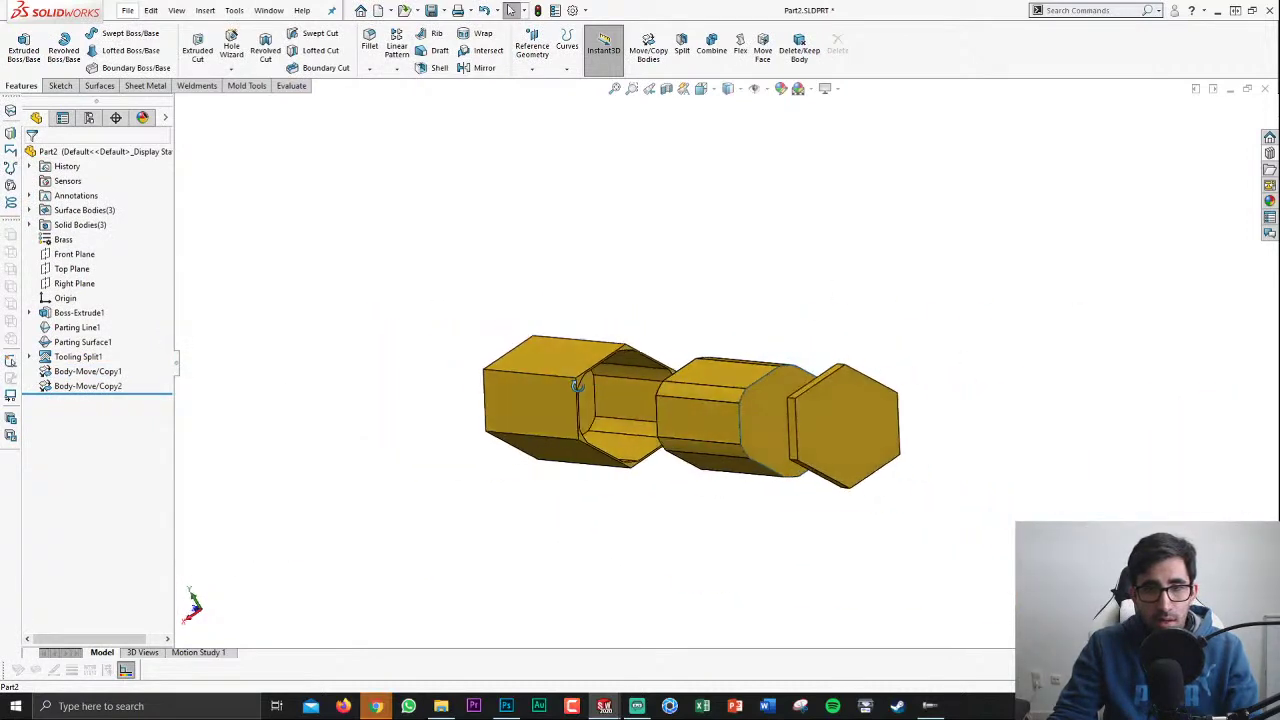
pyautogui.hotkey('ctrl', '8')
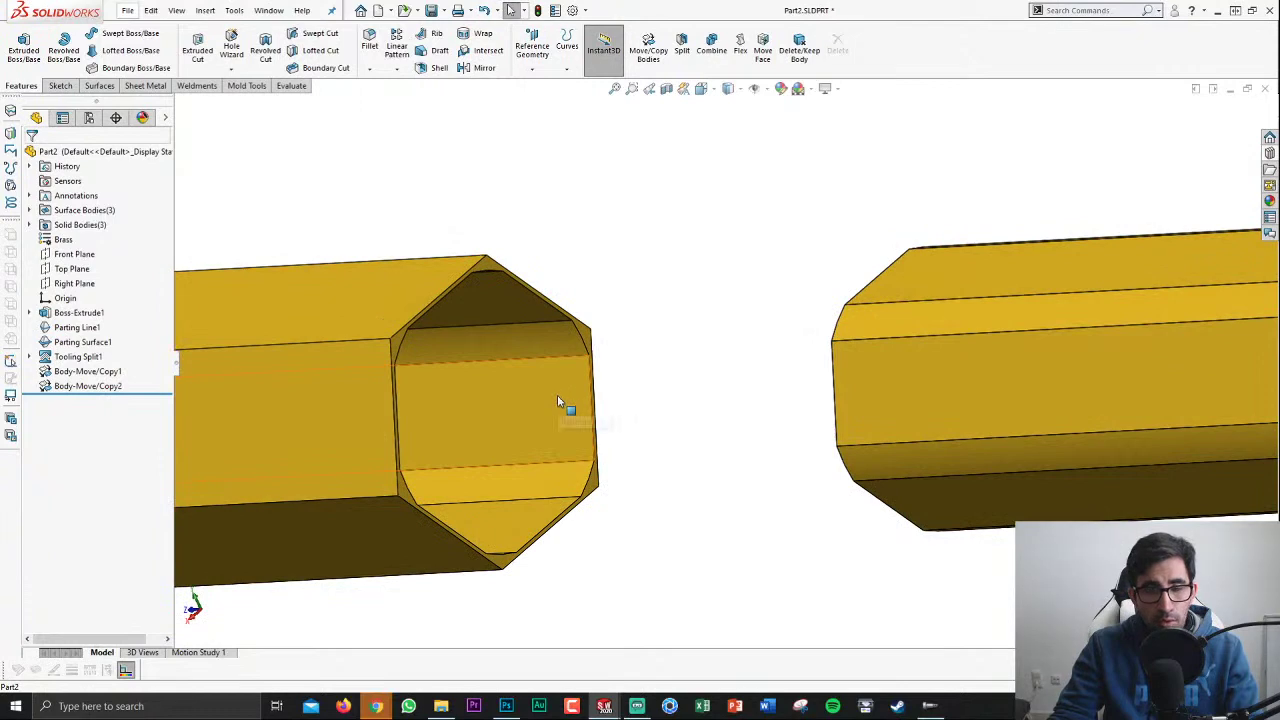
pyautogui.press('f')
pyautogui.moveTo(1038, 415); pyautogui.dragTo(986, 451, button='middle')
pyautogui.scroll(-3, 986, 451)
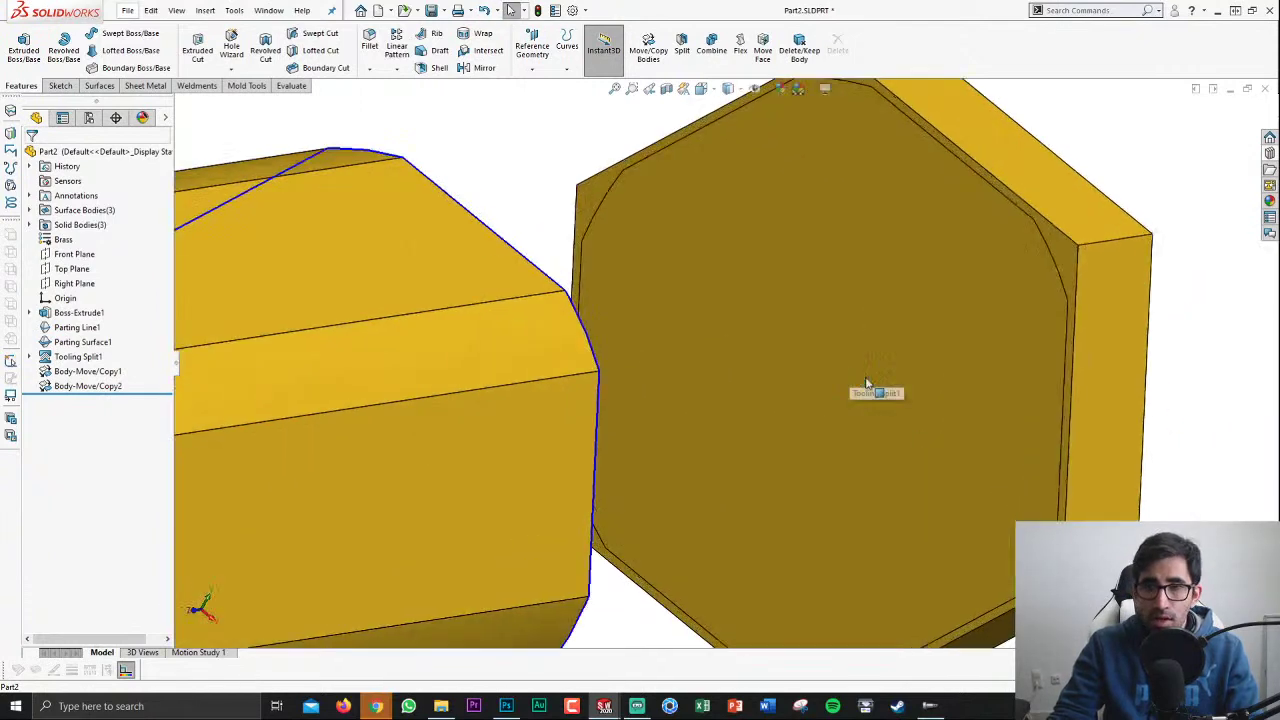
pyautogui.scroll(2, 871, 390)
pyautogui.moveTo(868, 392); pyautogui.dragTo(623, 414, button='middle')
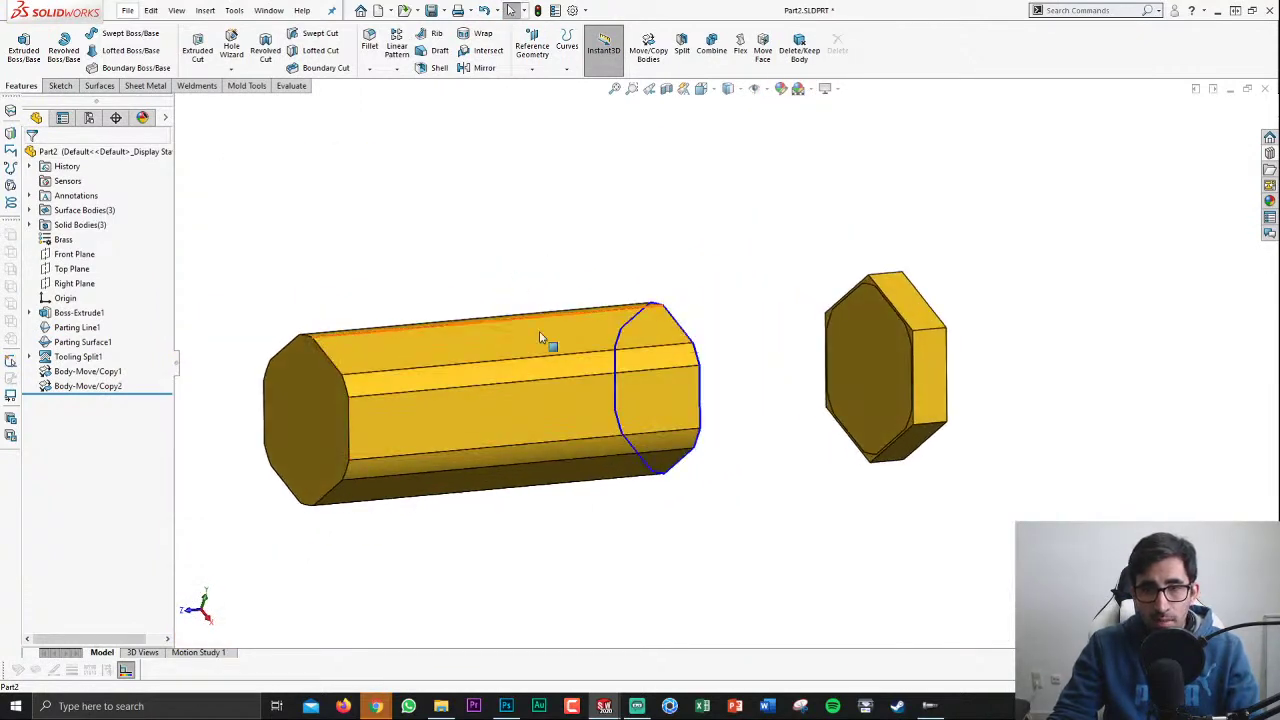
# Step: Zoom in on the three spaced-apart bodies of the split bar
pyautogui.scroll(3, 862, 490)
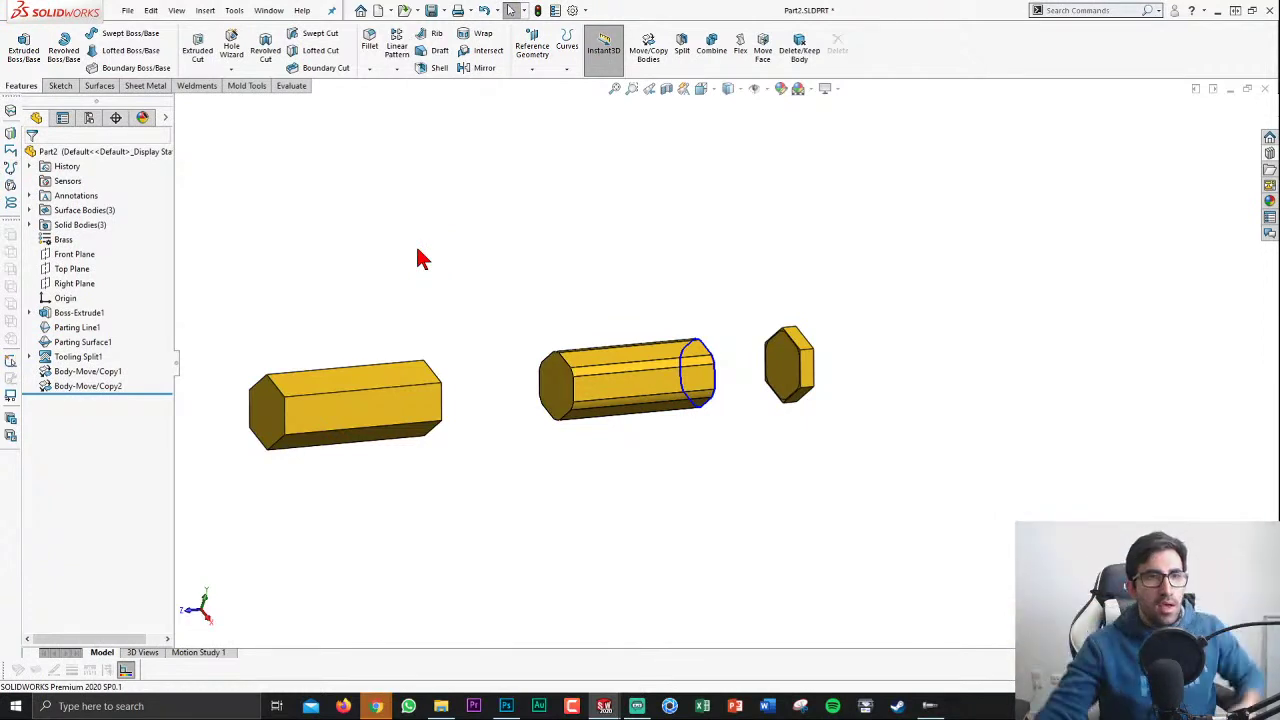
# Step: Start the Hole Wizard from the Features tab after briefly viewing the Sheet Metal tools
pyautogui.click(145, 86)
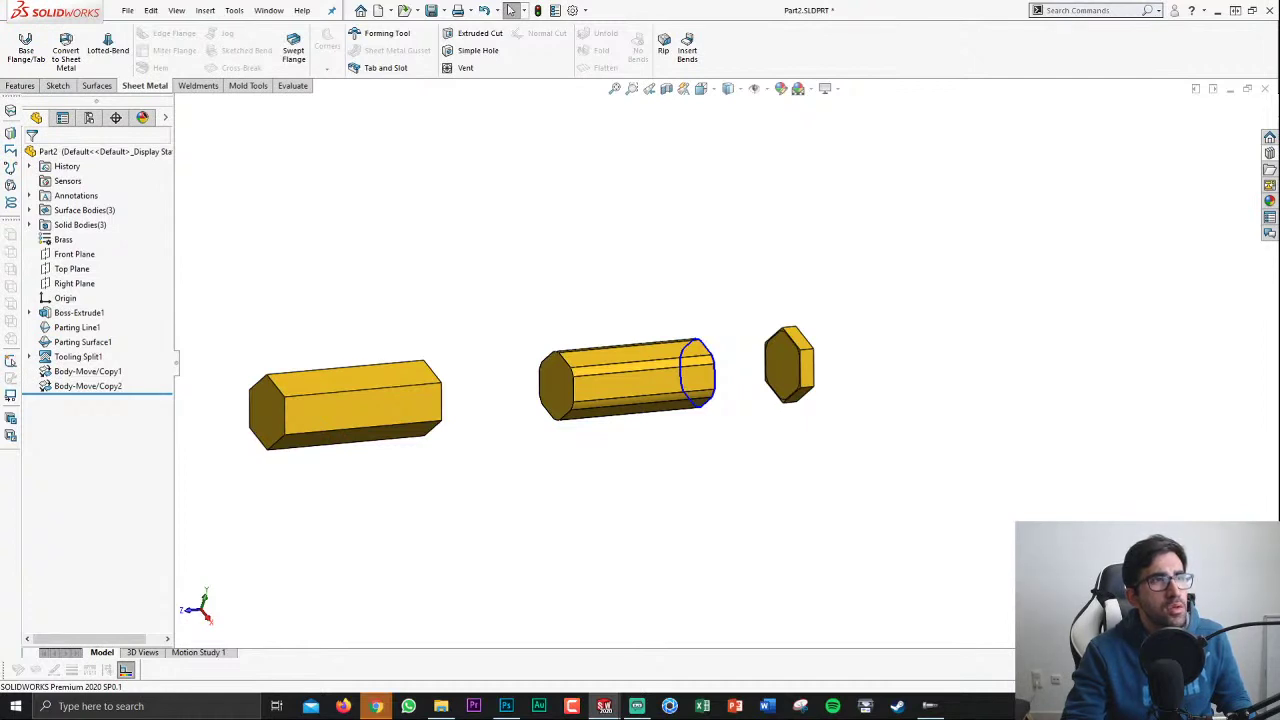
pyautogui.click(21, 86)
pyautogui.click(231, 45)
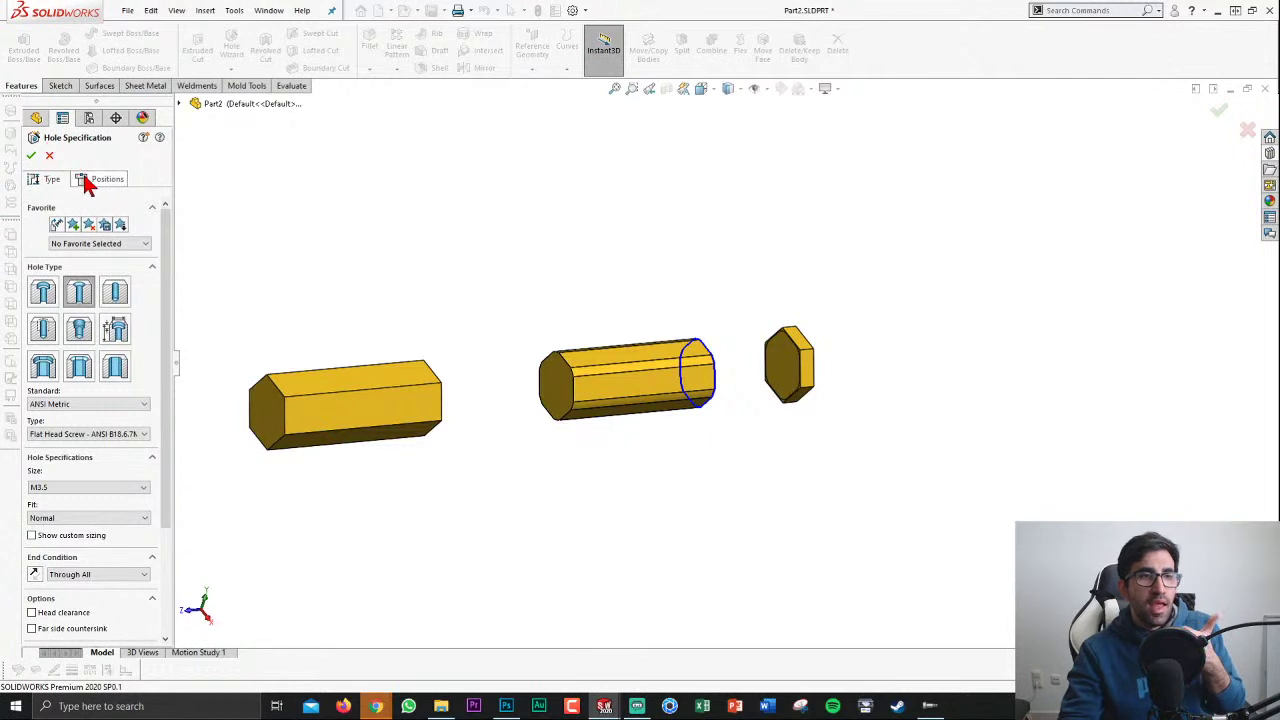
# Step: Choose a Counterbore hole type with the ANSI Metric standard
pyautogui.click(87, 178)
pyautogui.click(55, 184)
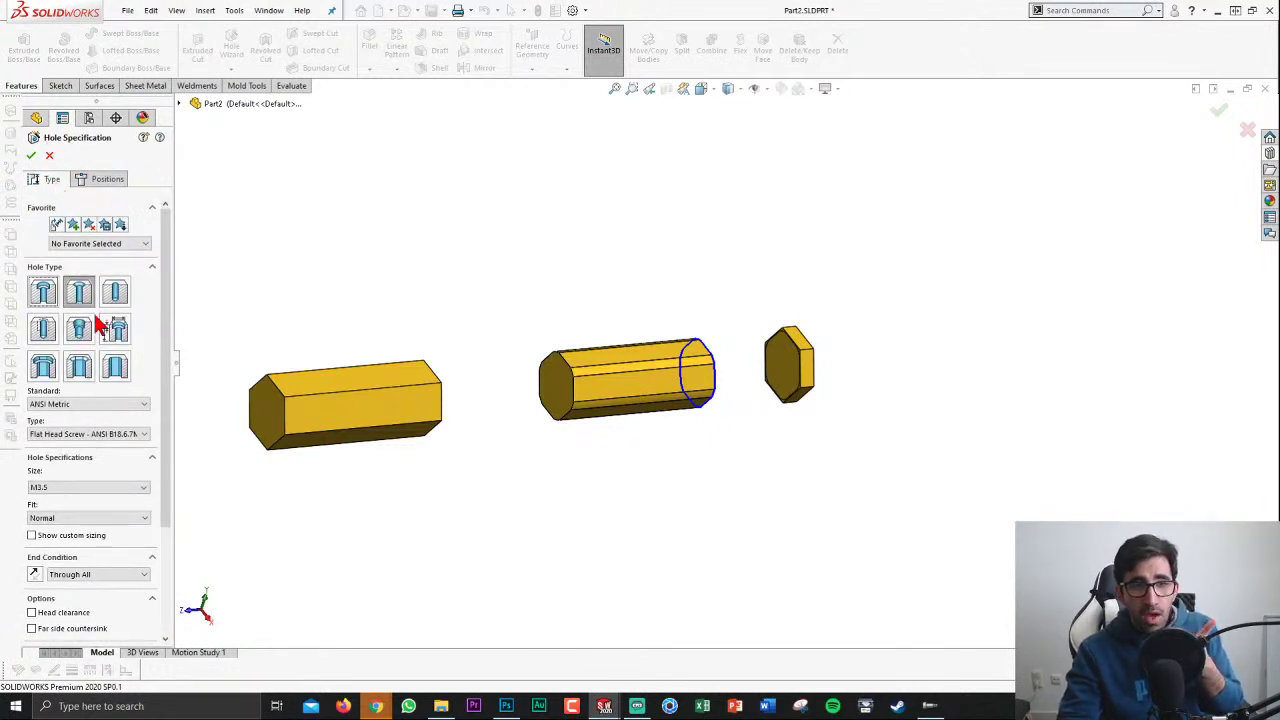
pyautogui.scroll(-3, 128, 334)
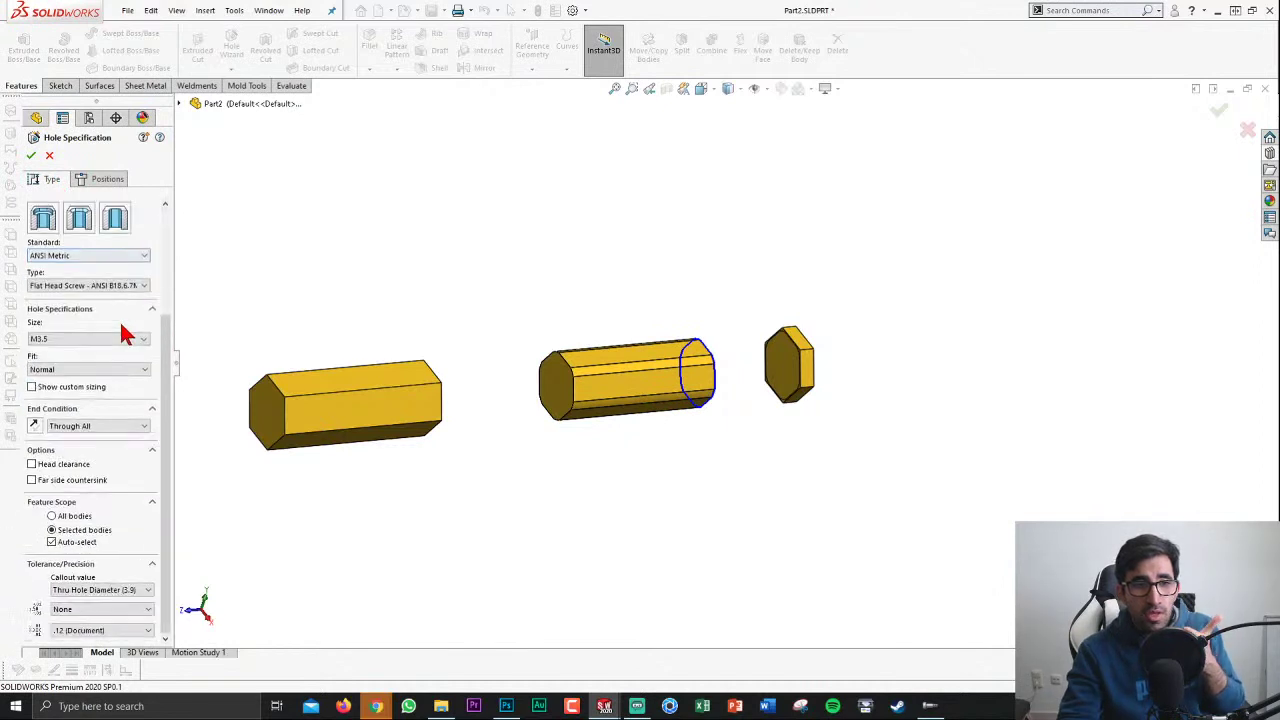
pyautogui.click(85, 257)
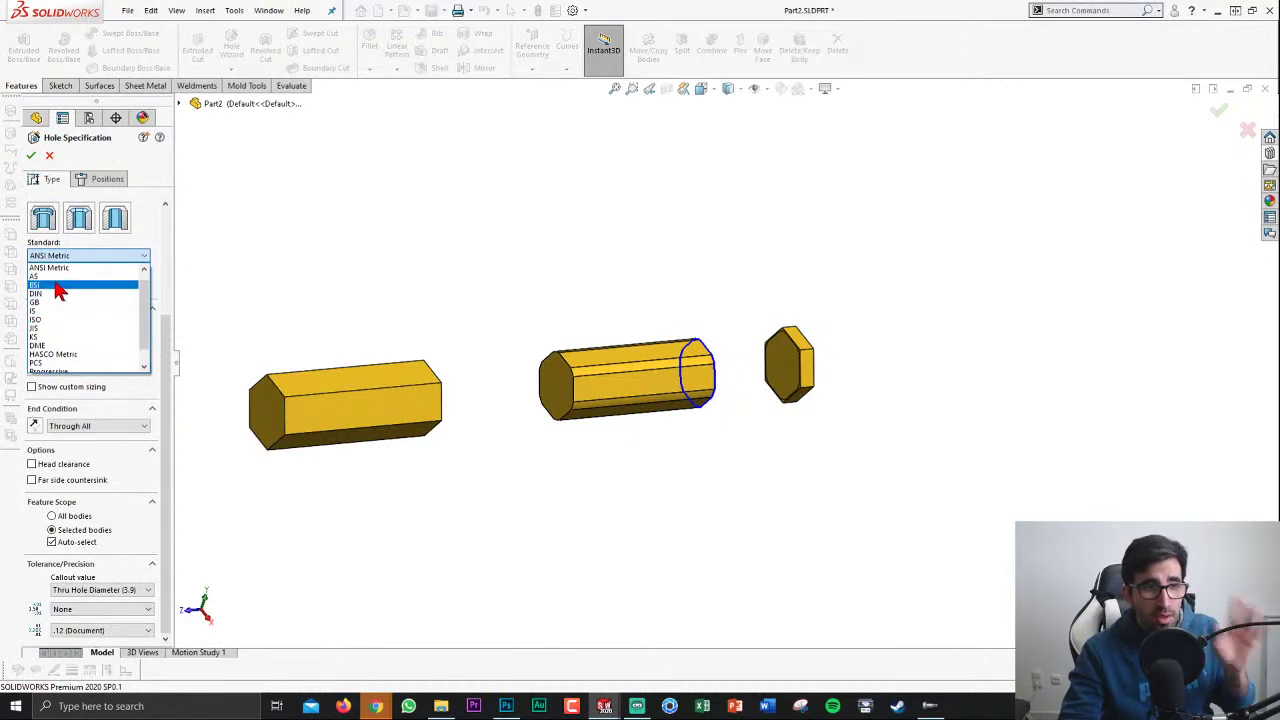
pyautogui.click(68, 267)
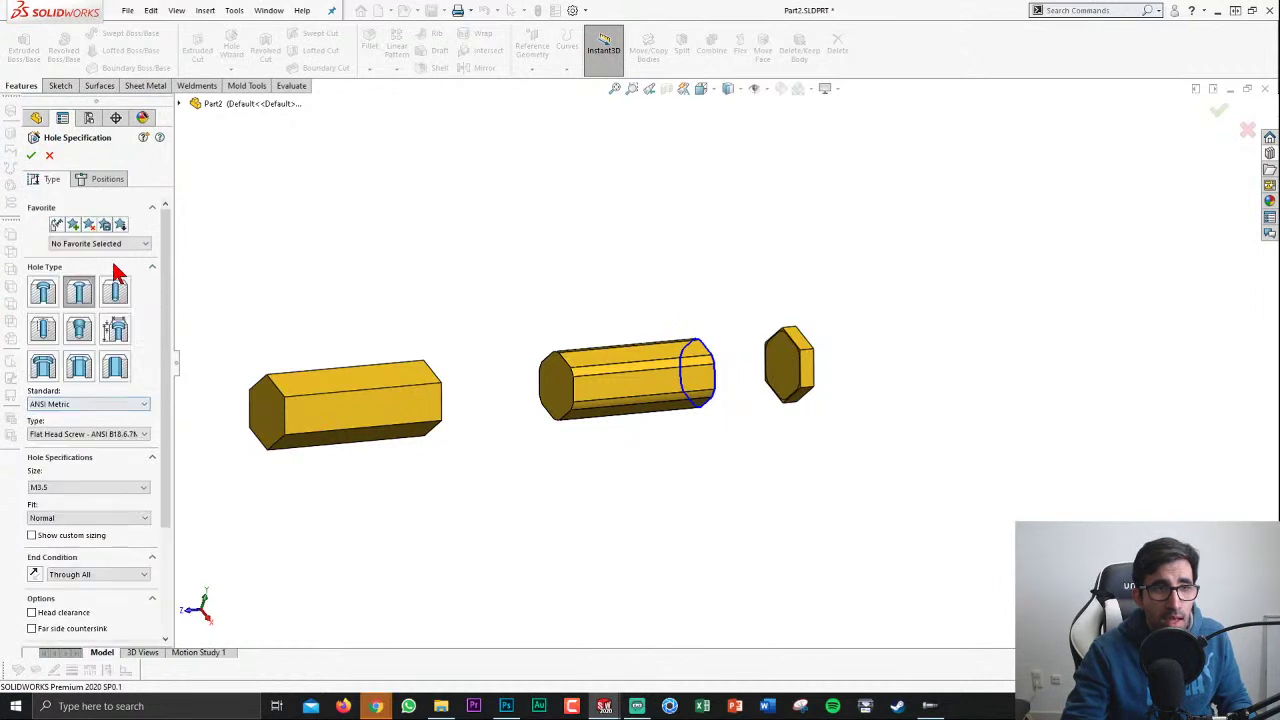
pyautogui.click(43, 291)
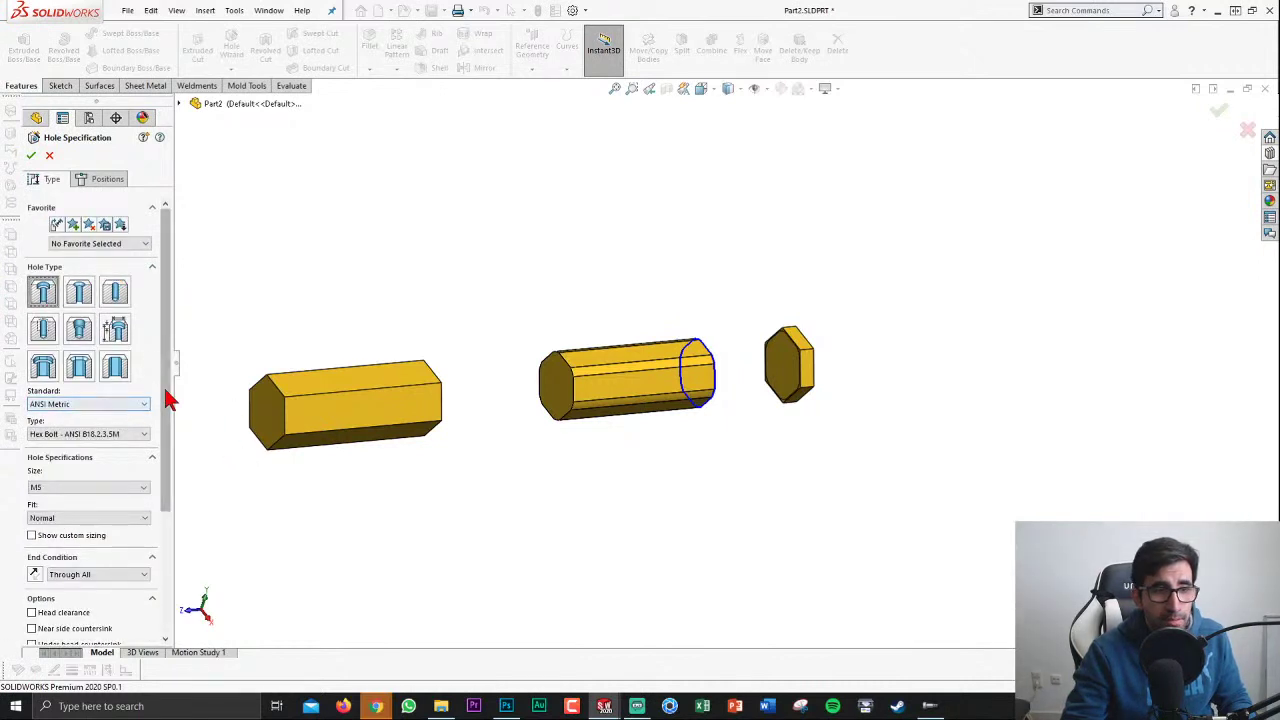
# Step: Set the screw type to Pan Cross Head, size M5, with Normal fit
pyautogui.moveTo(166, 397); pyautogui.dragTo(163, 429)
pyautogui.click(100, 387)
pyautogui.click(100, 426)
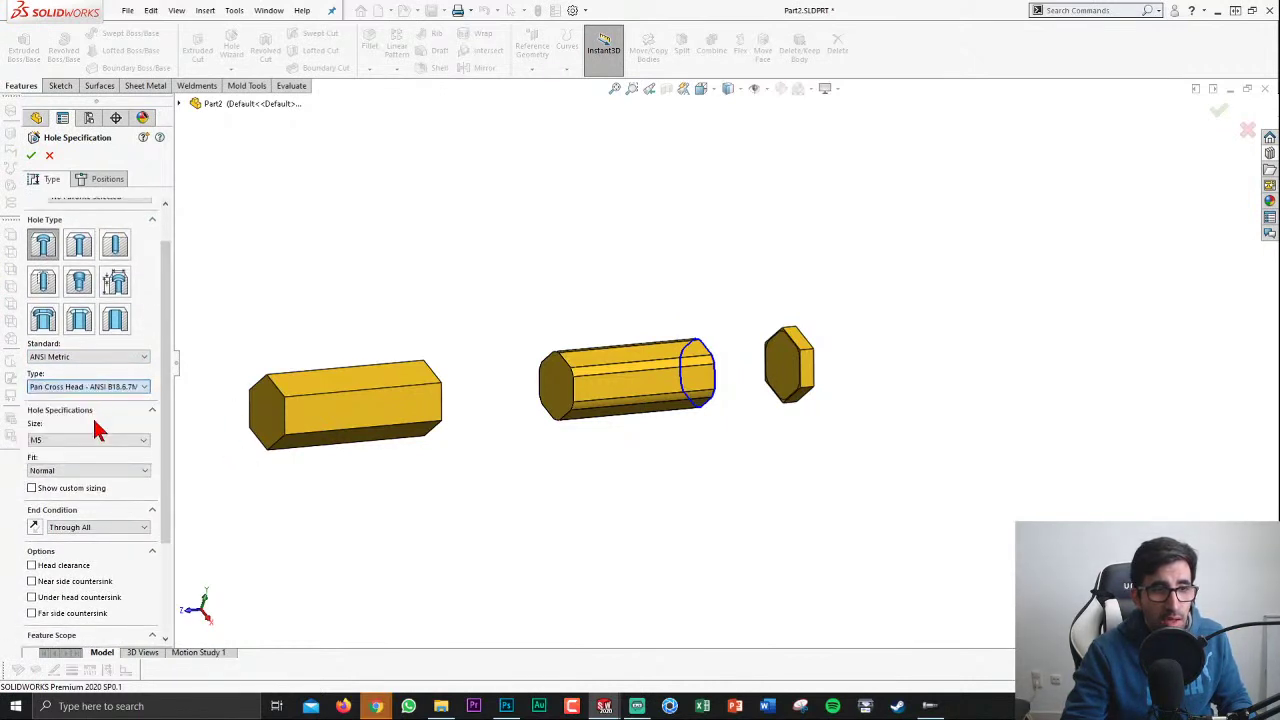
pyautogui.click(114, 440)
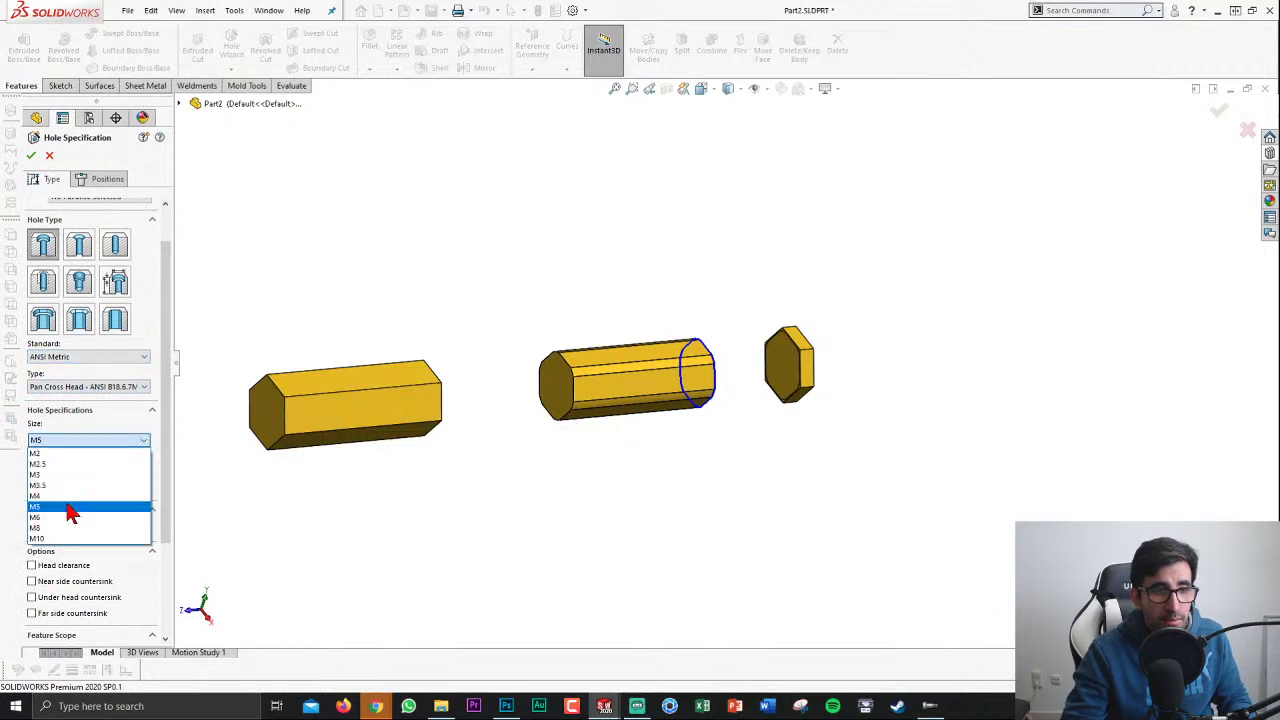
pyautogui.click(74, 507)
pyautogui.click(108, 470)
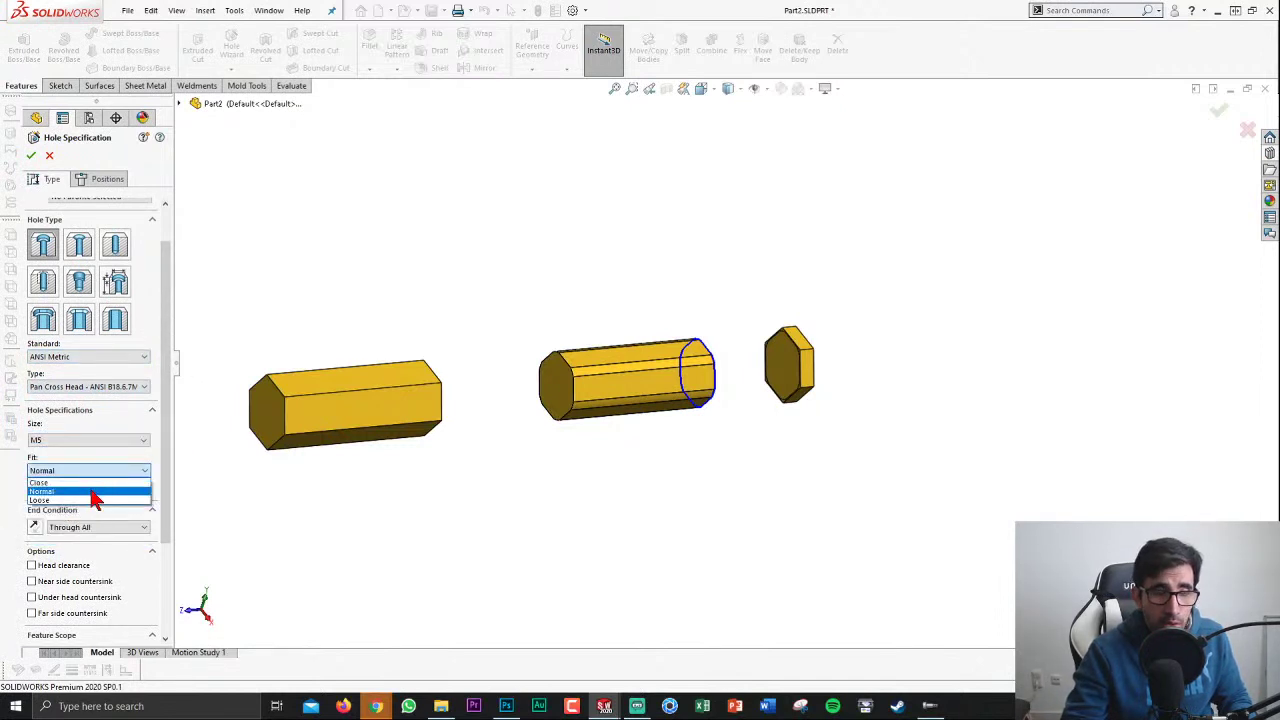
pyautogui.click(91, 491)
# Step: Show the custom sizing values and set the end condition to Through All
pyautogui.moveTo(166, 457); pyautogui.dragTo(152, 528)
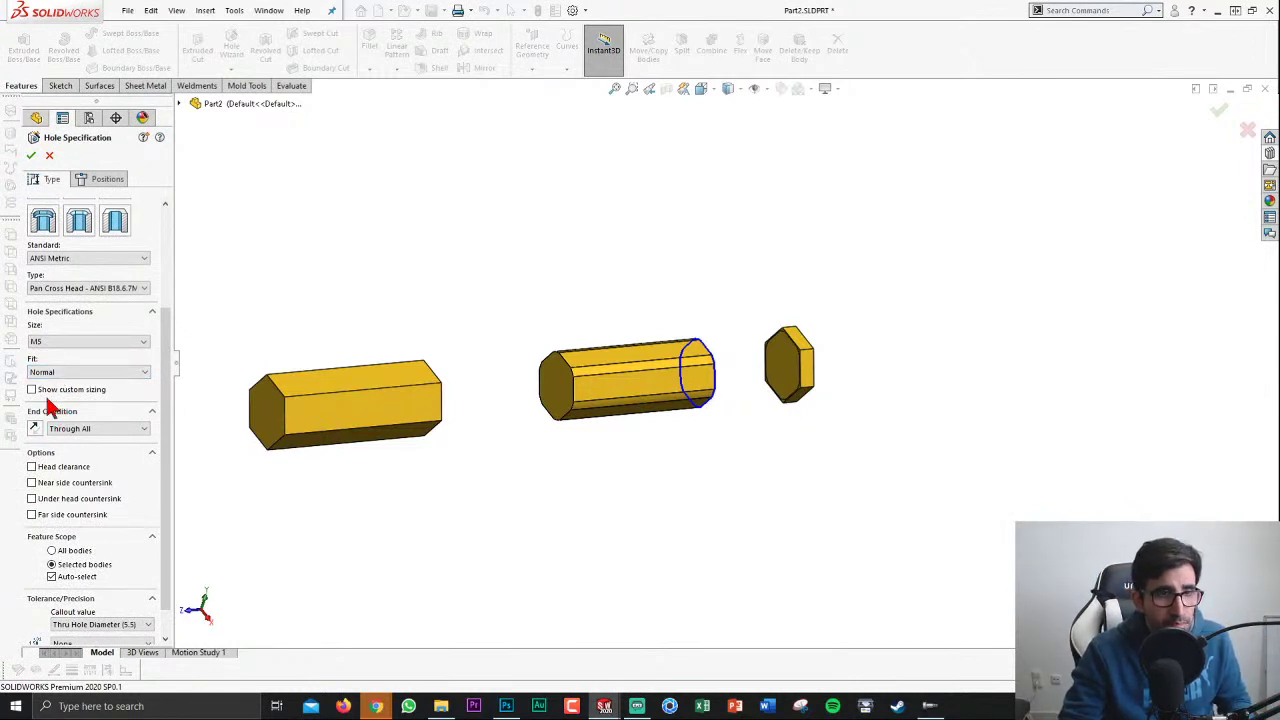
pyautogui.click(40, 394)
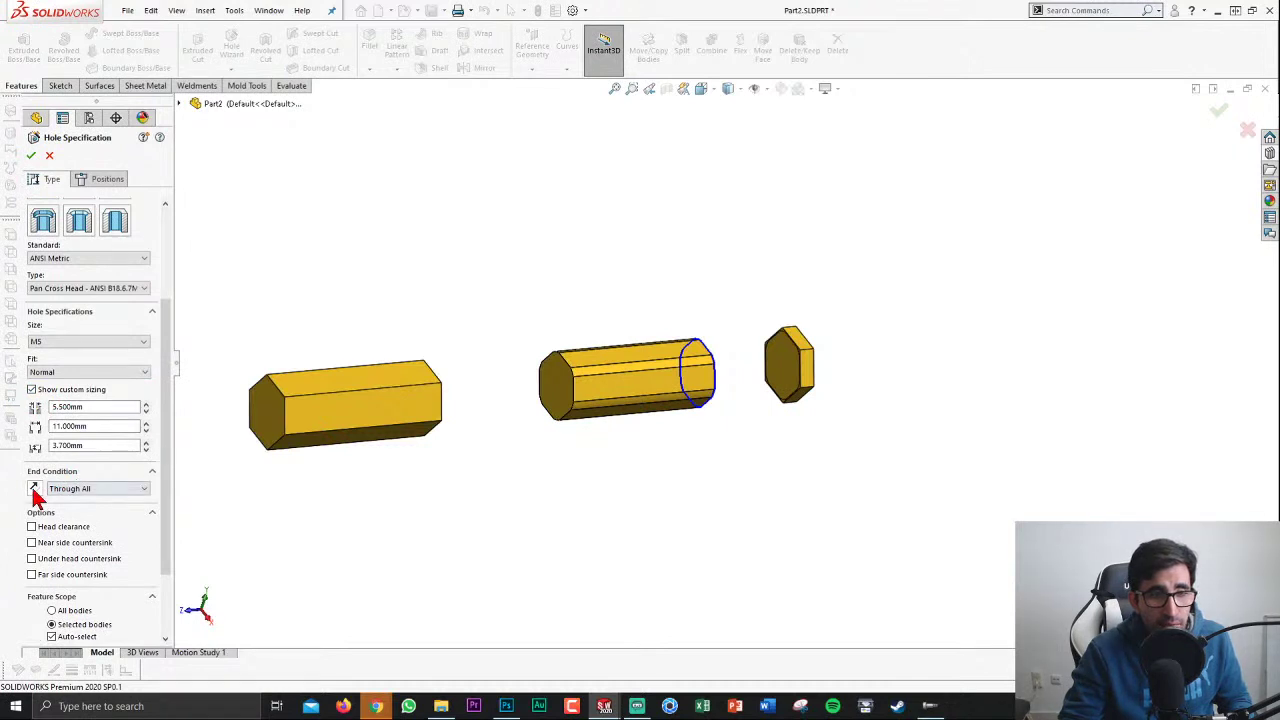
pyautogui.click(90, 492)
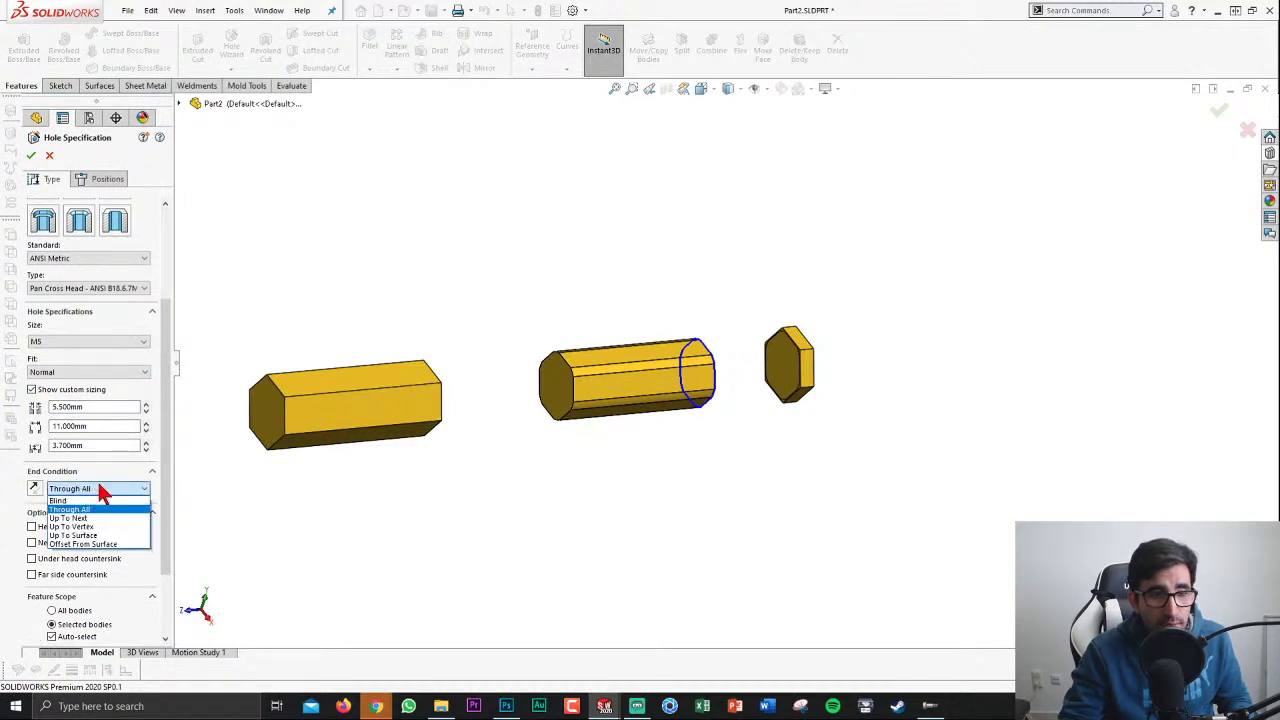
pyautogui.click(90, 509)
pyautogui.click(97, 180)
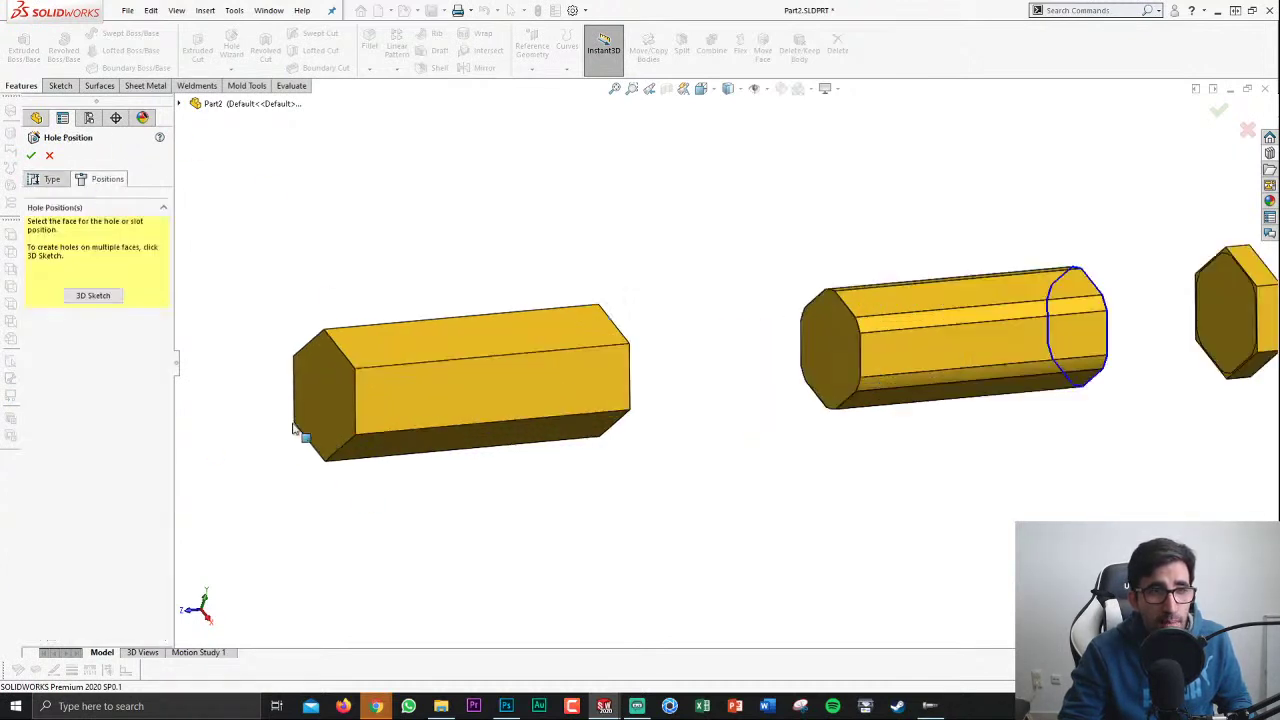
# Step: Place two M5 counterbored holes on the bar's end face and create the CBORE feature
pyautogui.click(405, 345)
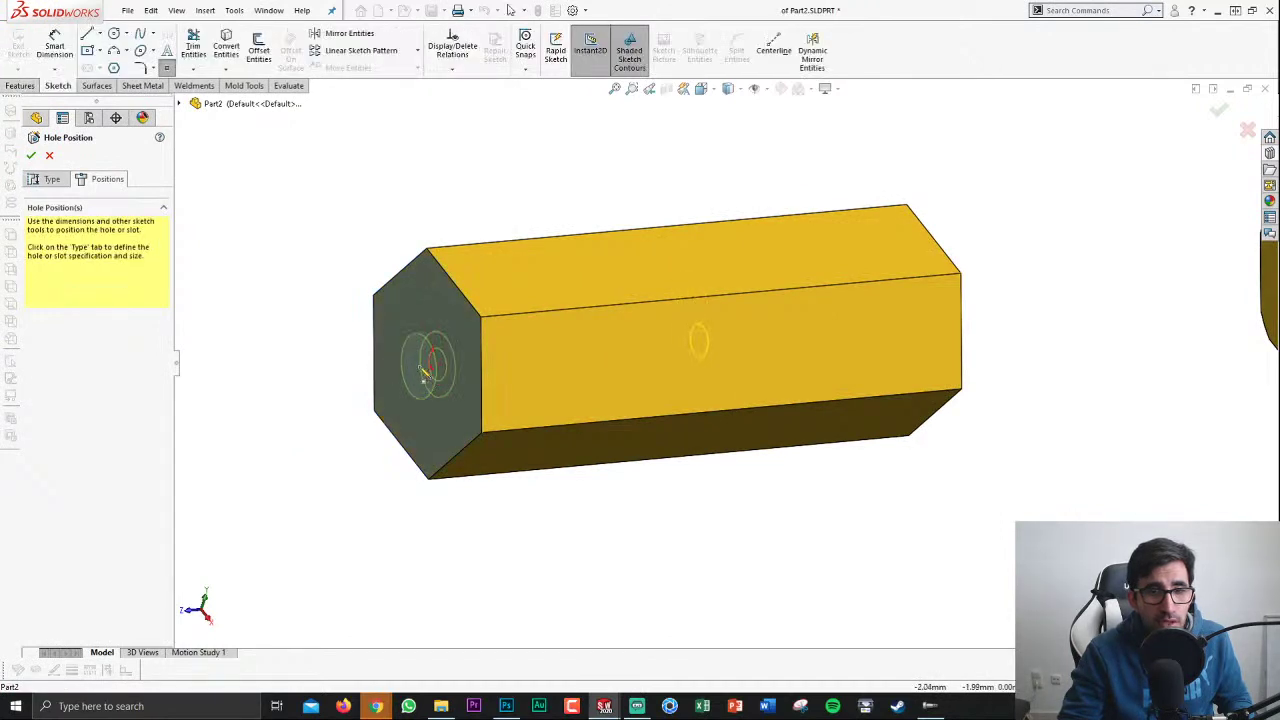
pyautogui.click(428, 364)
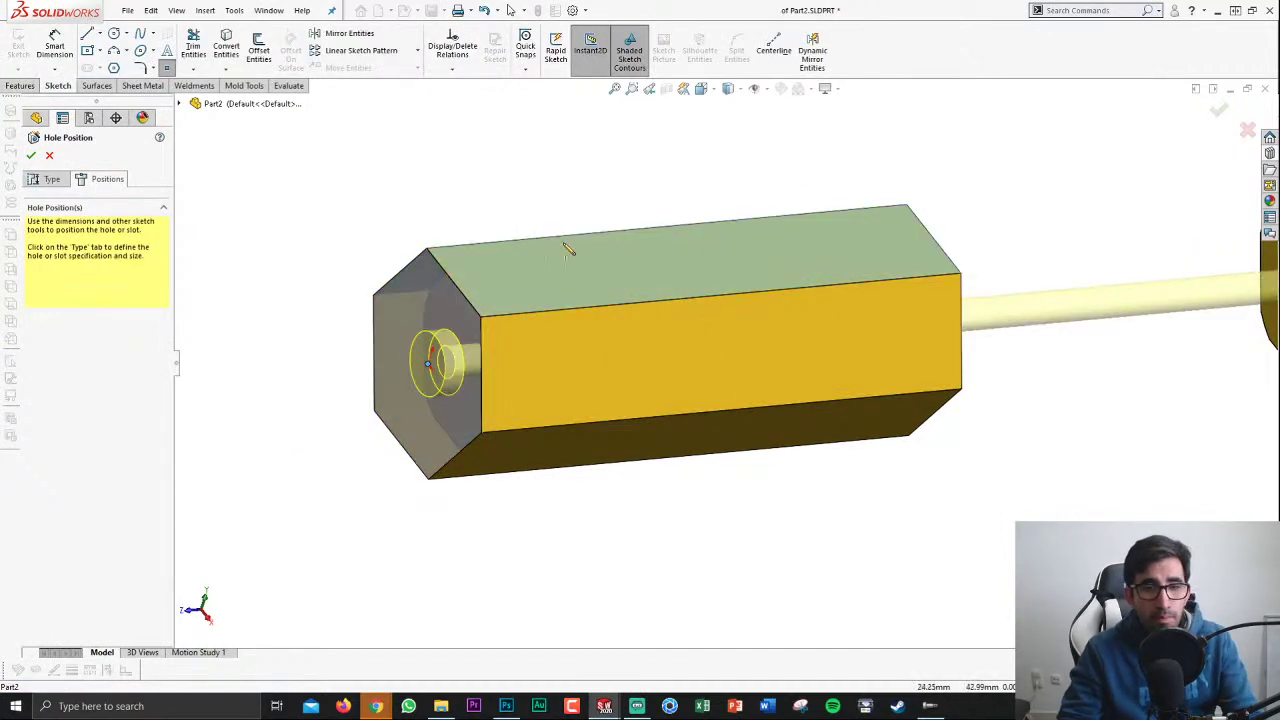
pyautogui.moveTo(474, 305); pyautogui.dragTo(675, 315, button='middle')
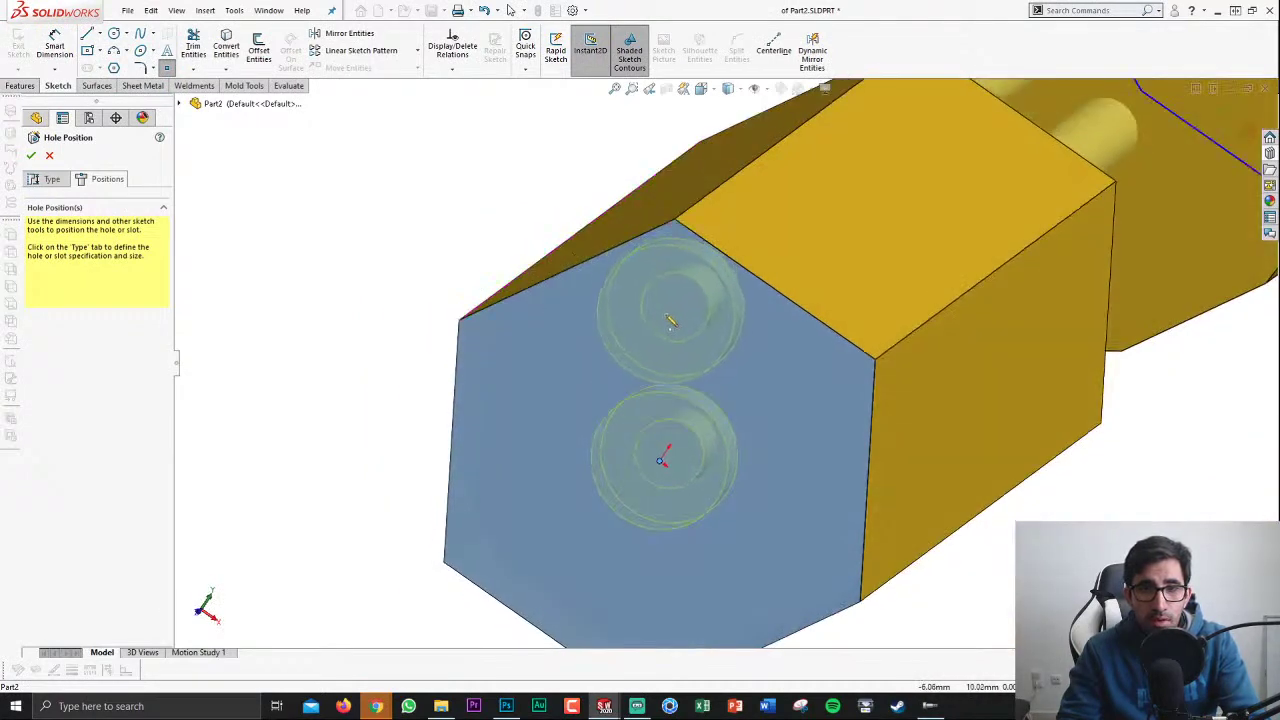
pyautogui.click(661, 314)
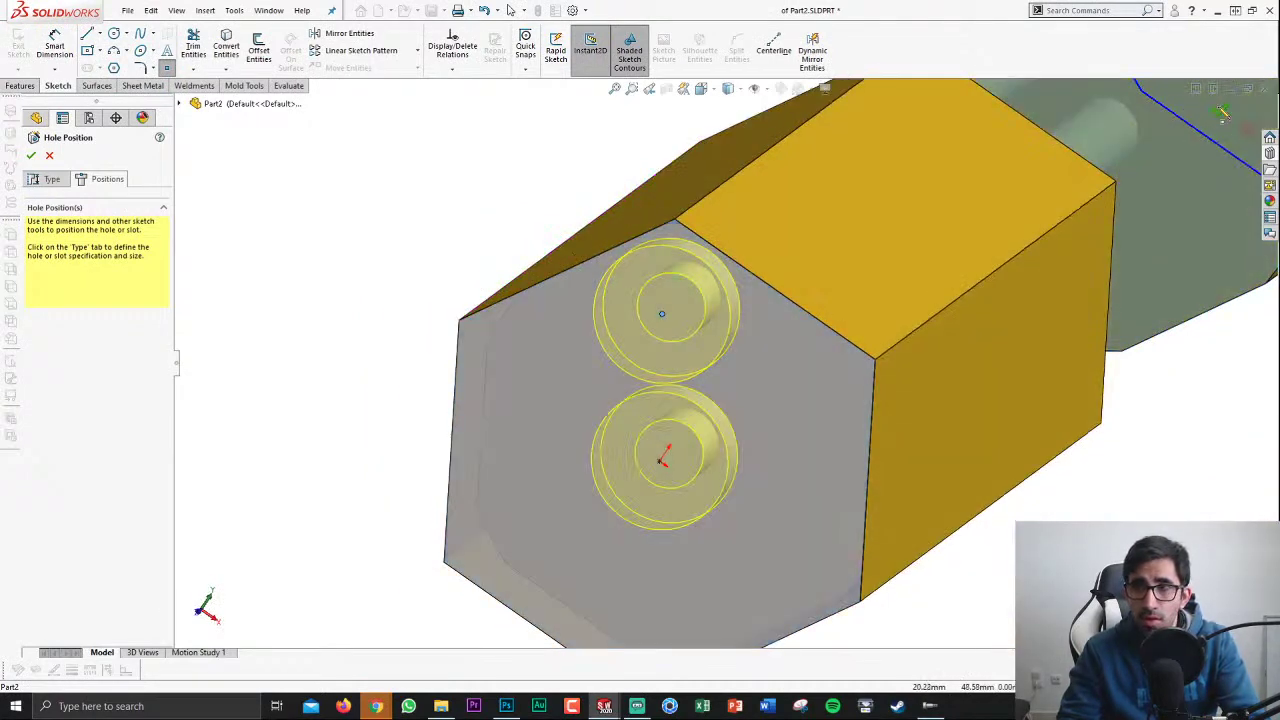
pyautogui.click(1197, 89)
pyautogui.moveTo(787, 422)
pyautogui.mouseDown(button='middle')
pyautogui.moveTo(840, 376)
pyautogui.moveTo(783, 409)
pyautogui.moveTo(691, 557)
pyautogui.mouseUp(button='middle')
# Step: Hide the right-hand and long hex bodies, leaving only the short hex body
pyautogui.scroll(-3, 534, 383)
pyautogui.scroll(1, 906, 343)
pyautogui.scroll(2, 906, 343)
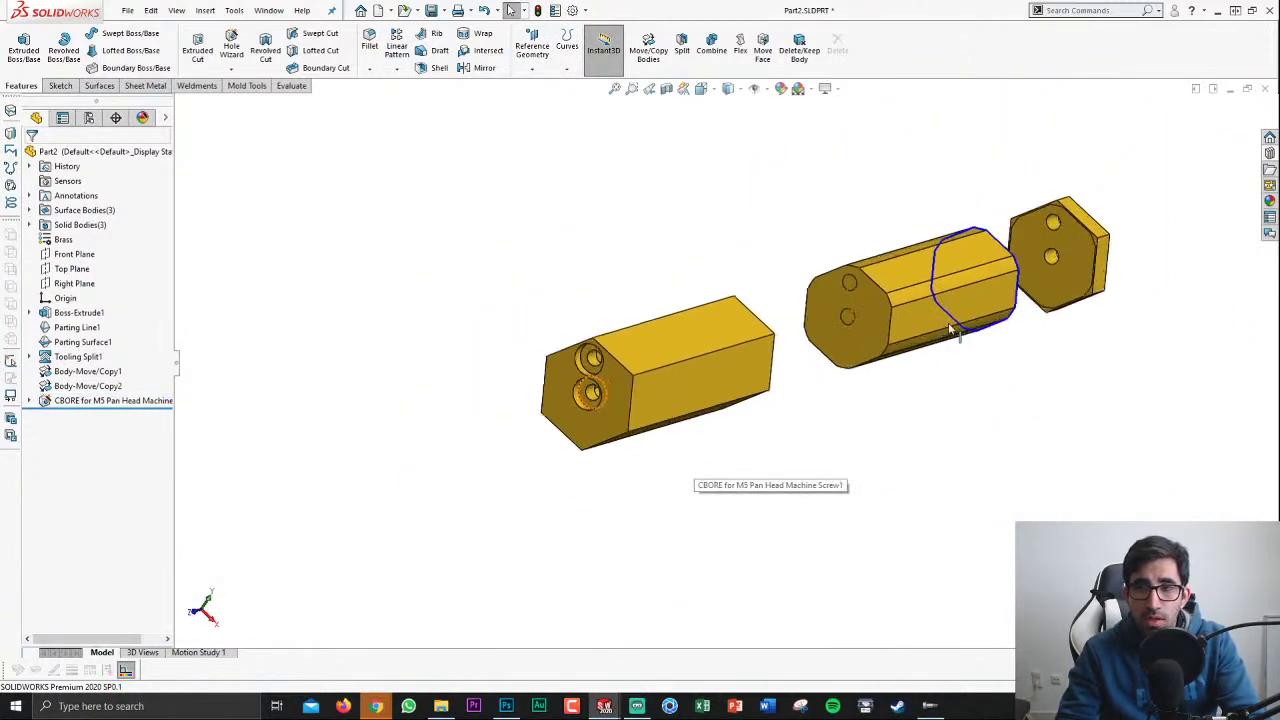
pyautogui.scroll(-1, 960, 300)
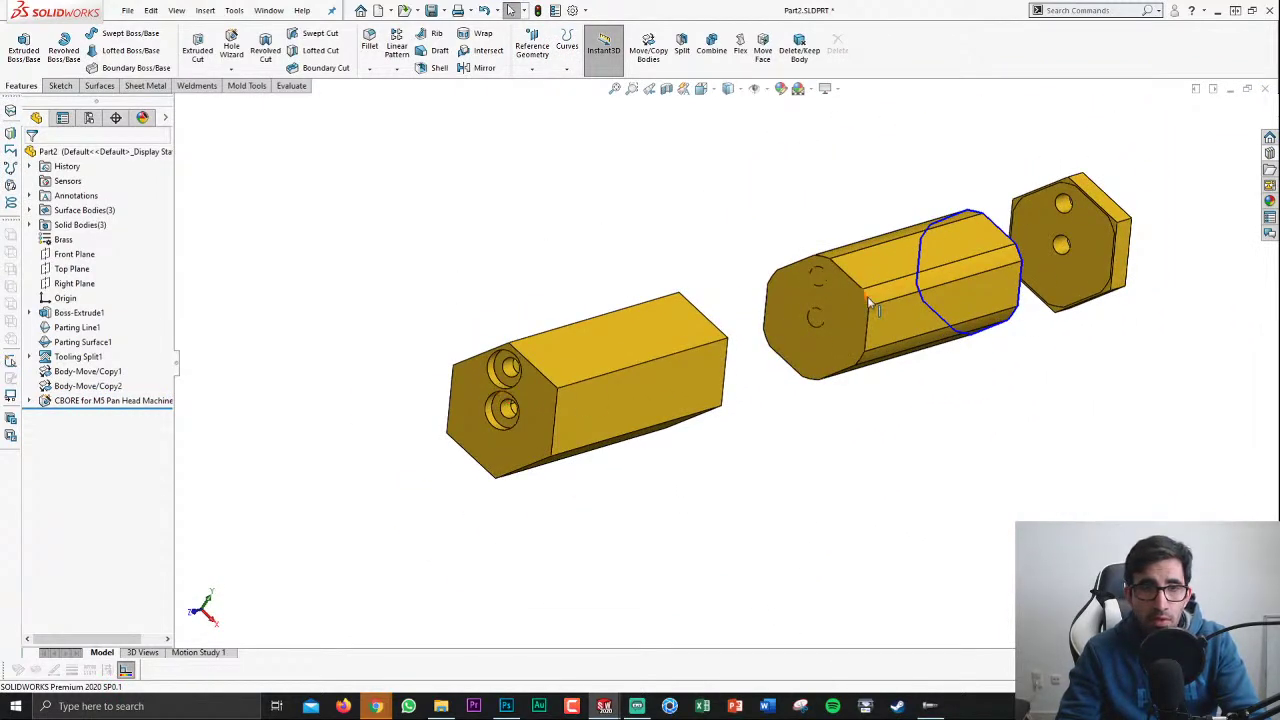
pyautogui.press('Tab')
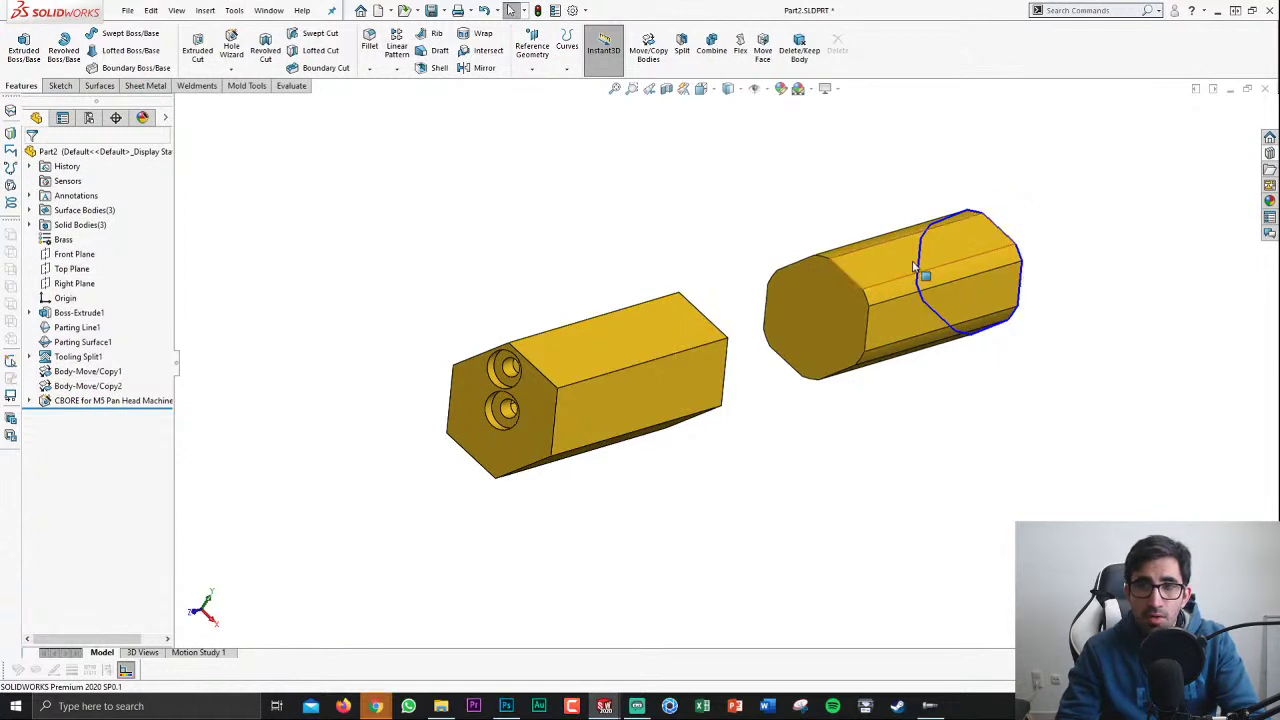
pyautogui.press('Tab')
pyautogui.press('Tab')
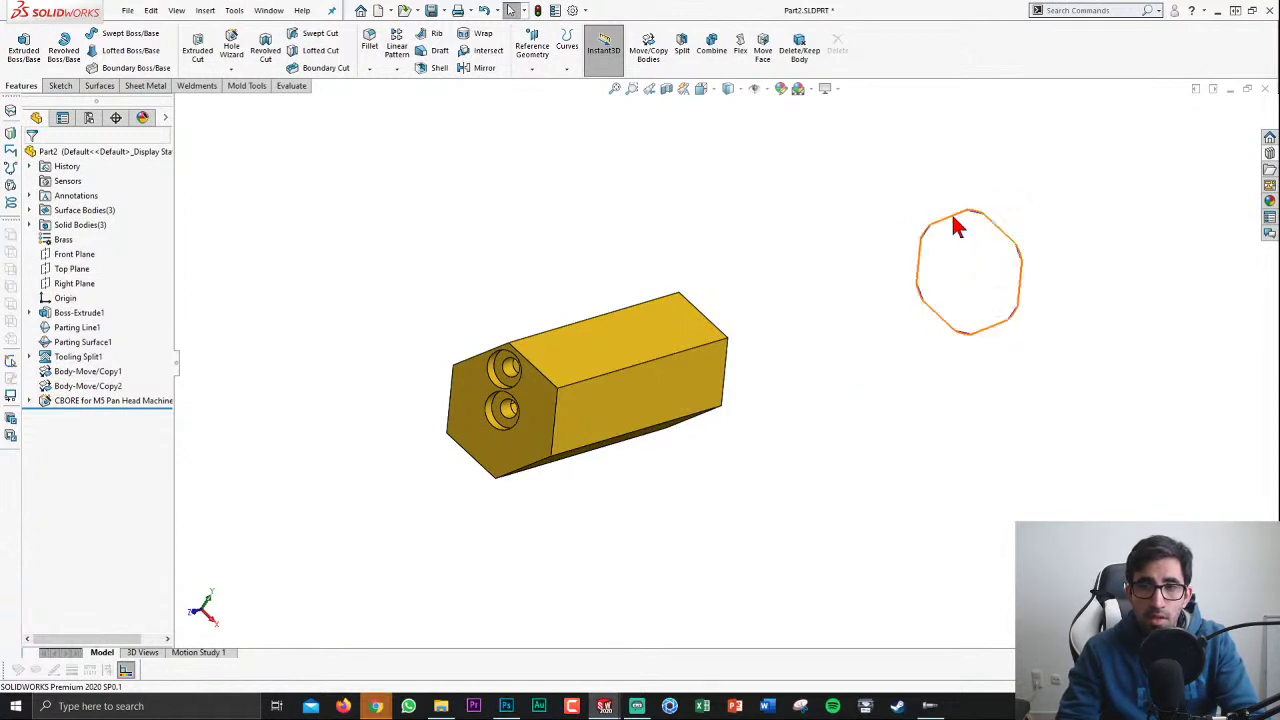
# Step: Zoom and orbit onto the short hex body, then expand CBORE and select Sketch10
pyautogui.scroll(2, 955, 228)
pyautogui.moveTo(417, 431); pyautogui.dragTo(680, 331, button='middle')
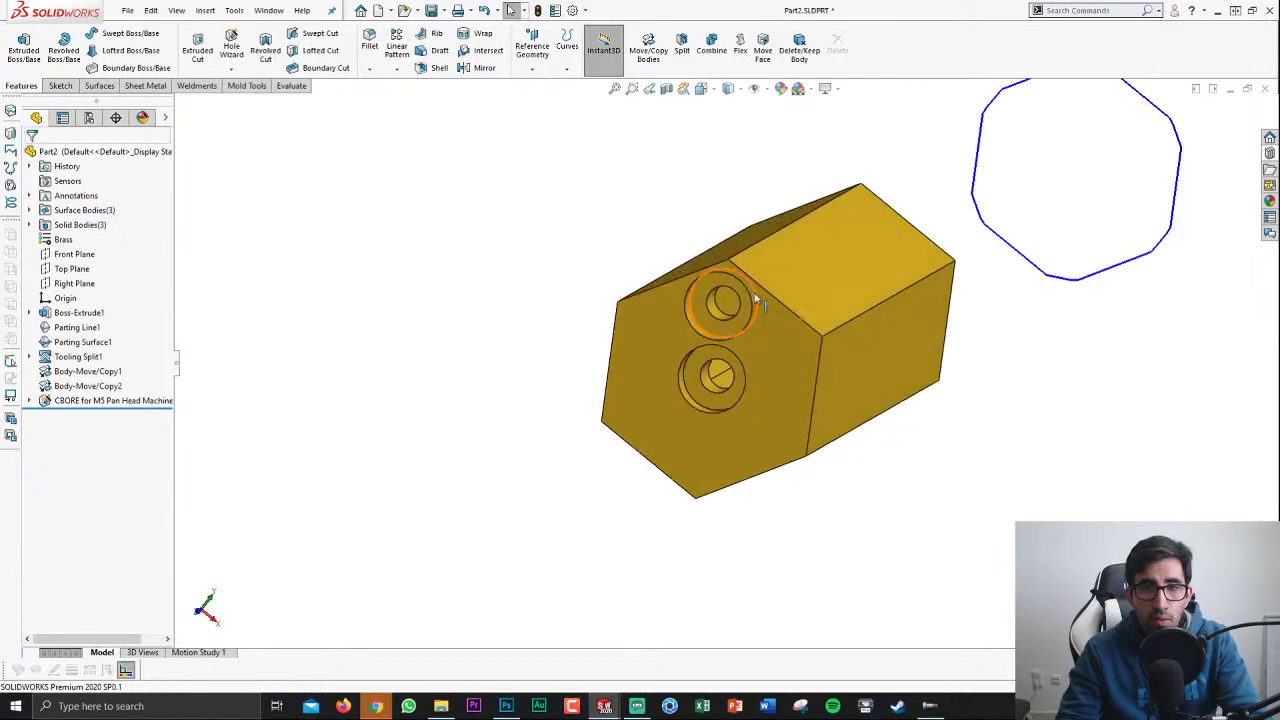
pyautogui.scroll(3, 557, 247)
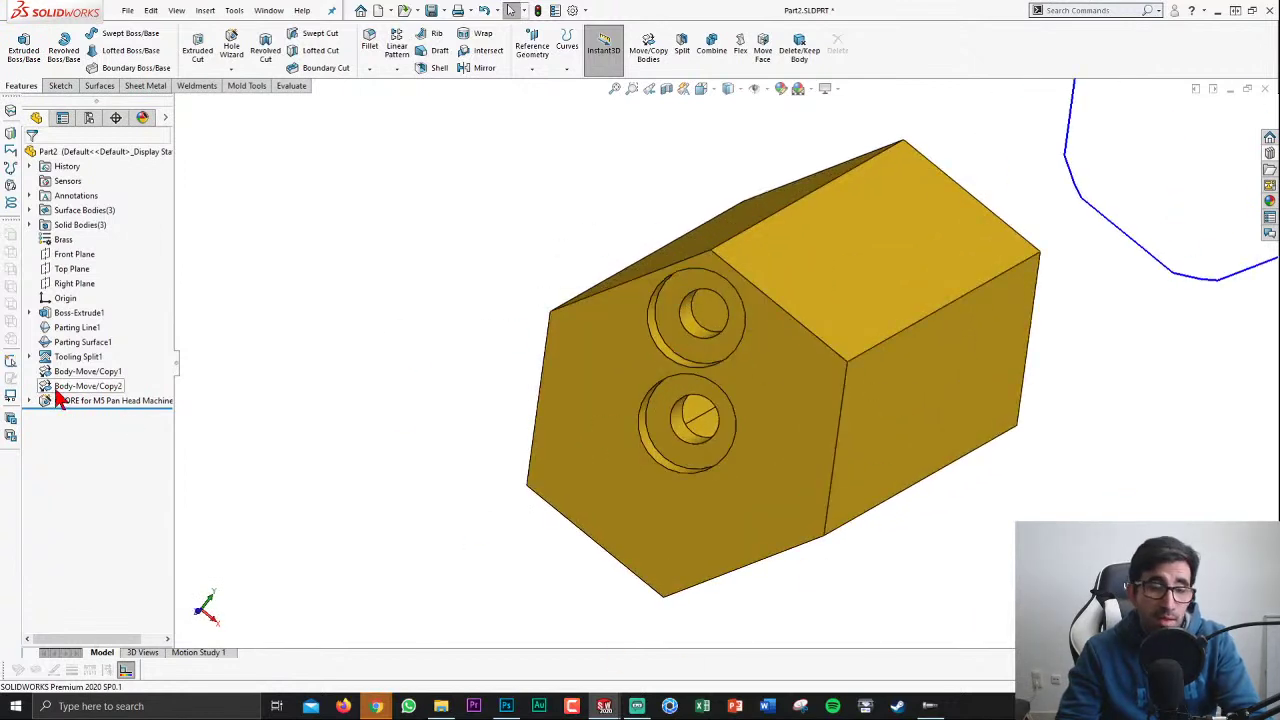
pyautogui.click(30, 401)
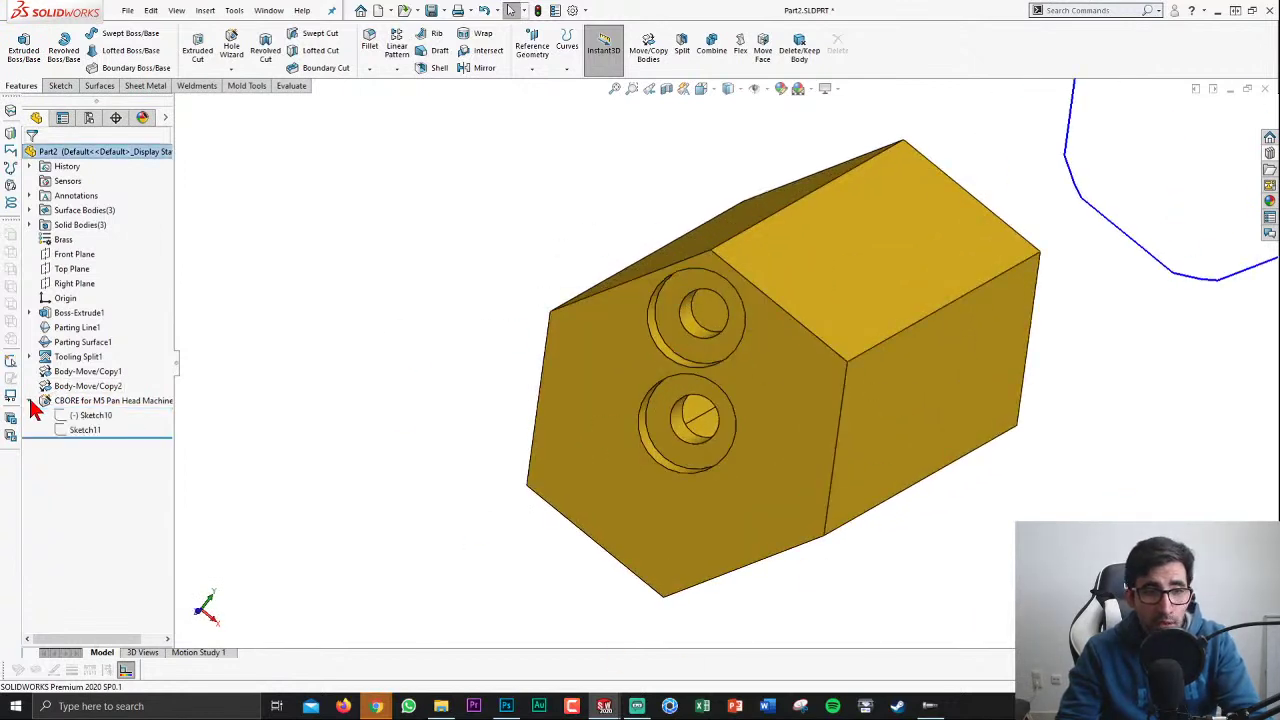
pyautogui.click(100, 417)
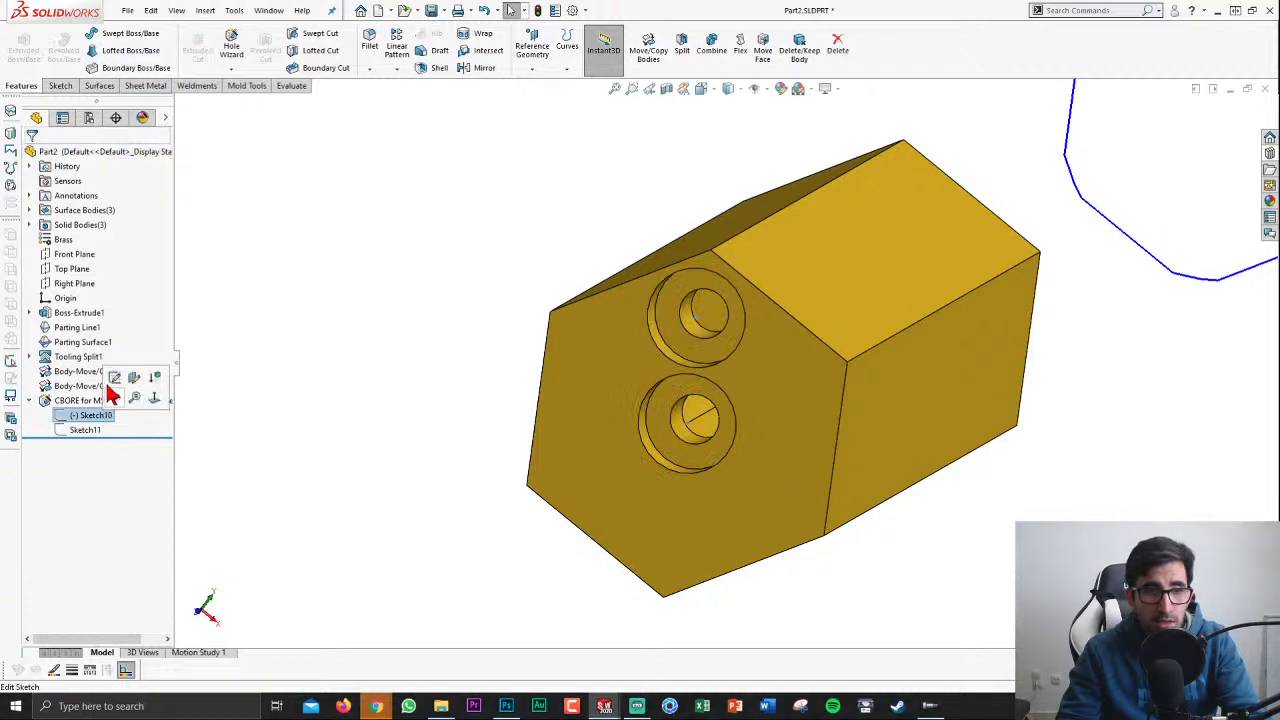
# Step: Circular-pattern Sketch10's hole point into 4 instances over 360°, then exit the sketch
pyautogui.click(118, 378)
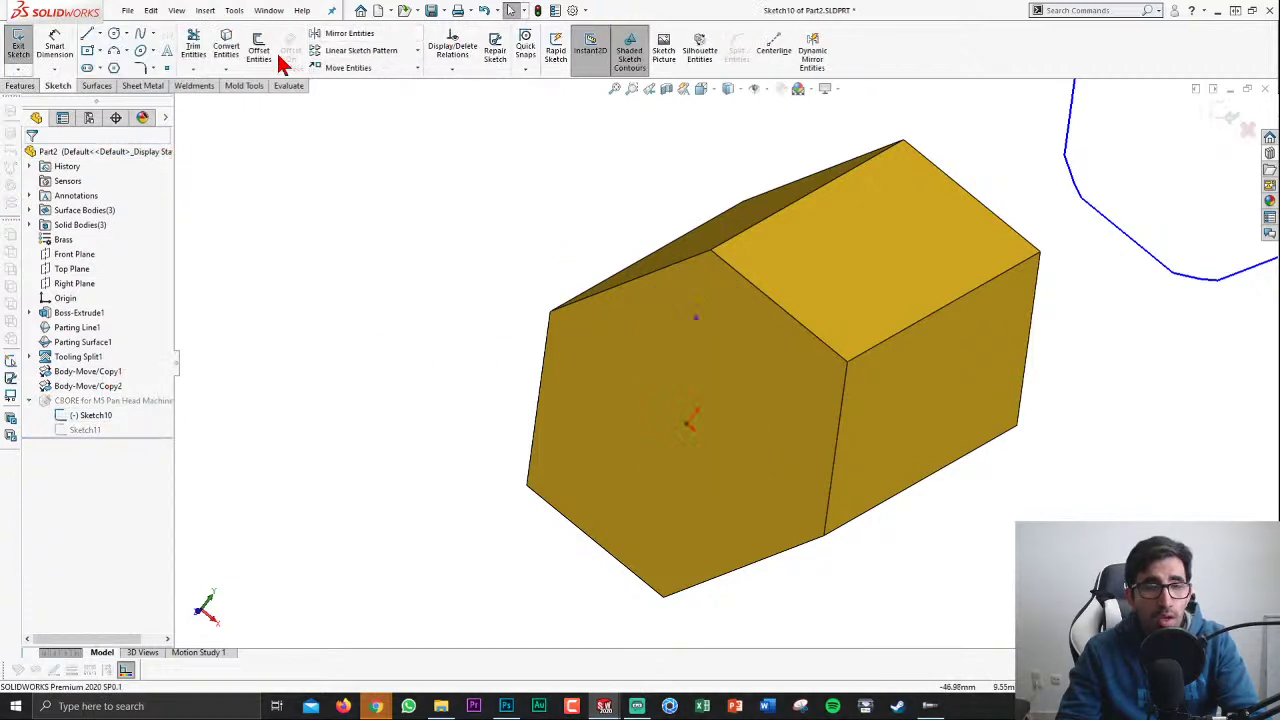
pyautogui.click(418, 52)
pyautogui.click(378, 86)
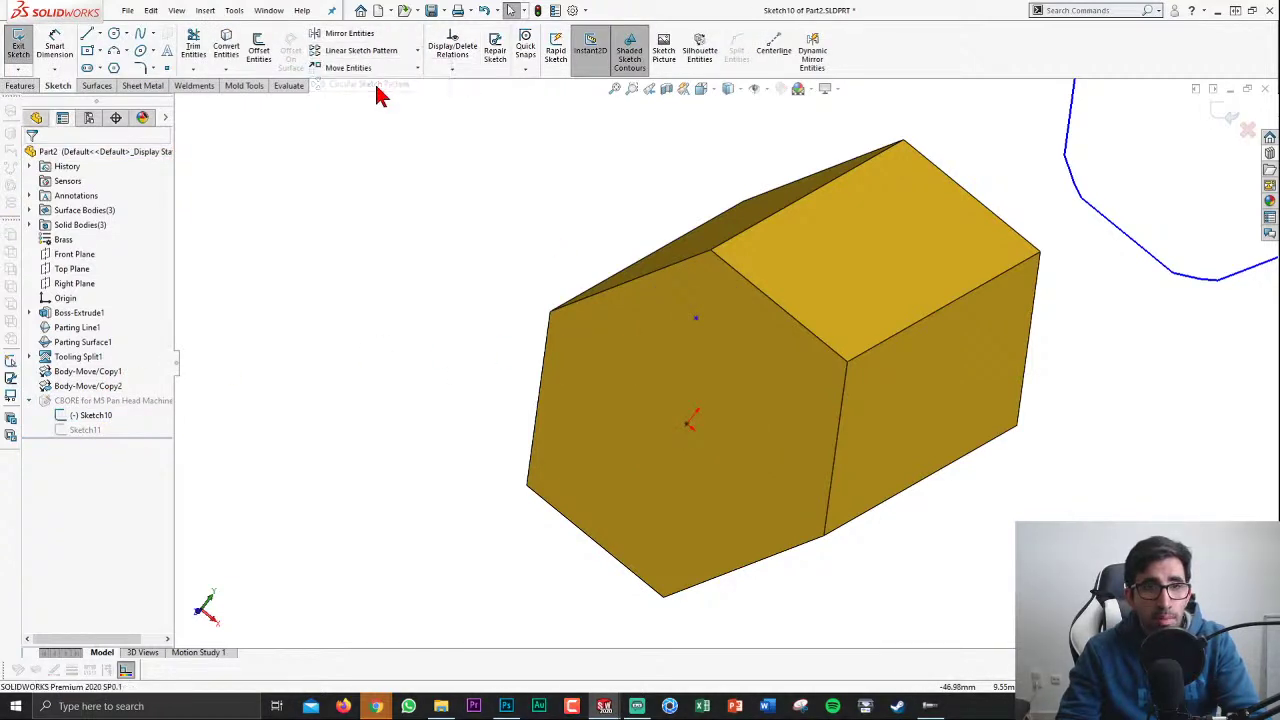
pyautogui.click(95, 425)
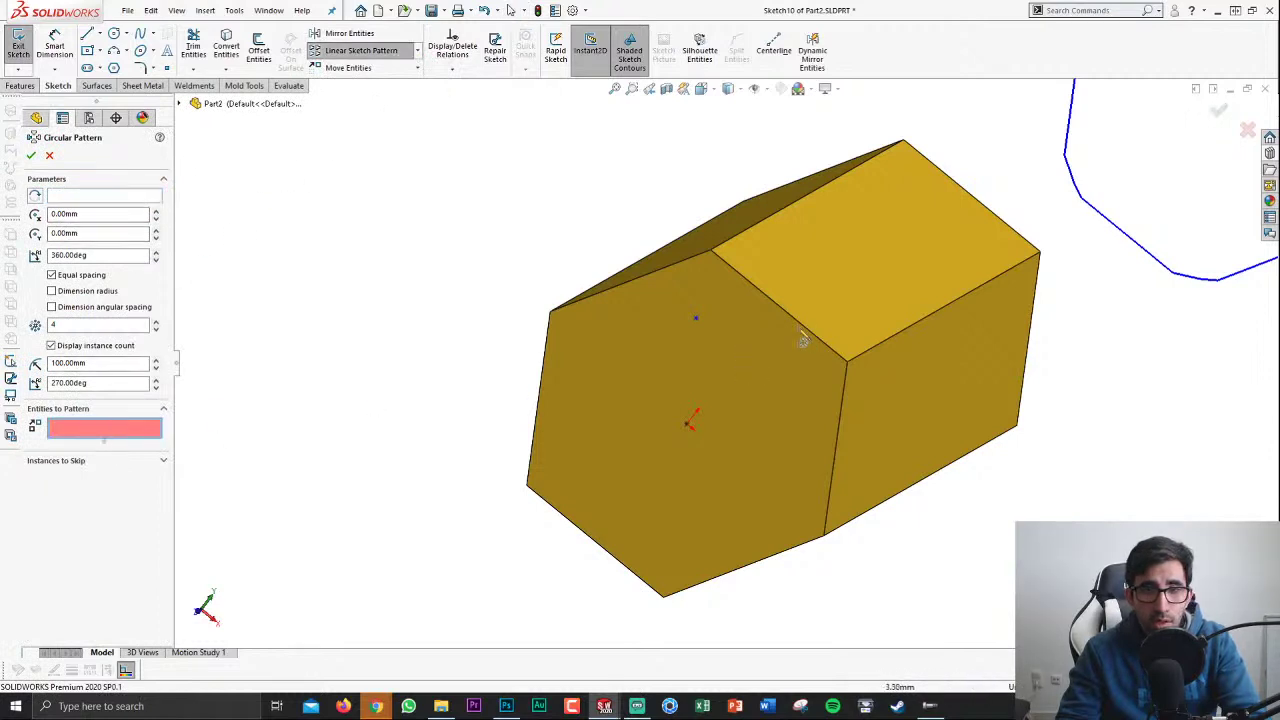
pyautogui.click(696, 318)
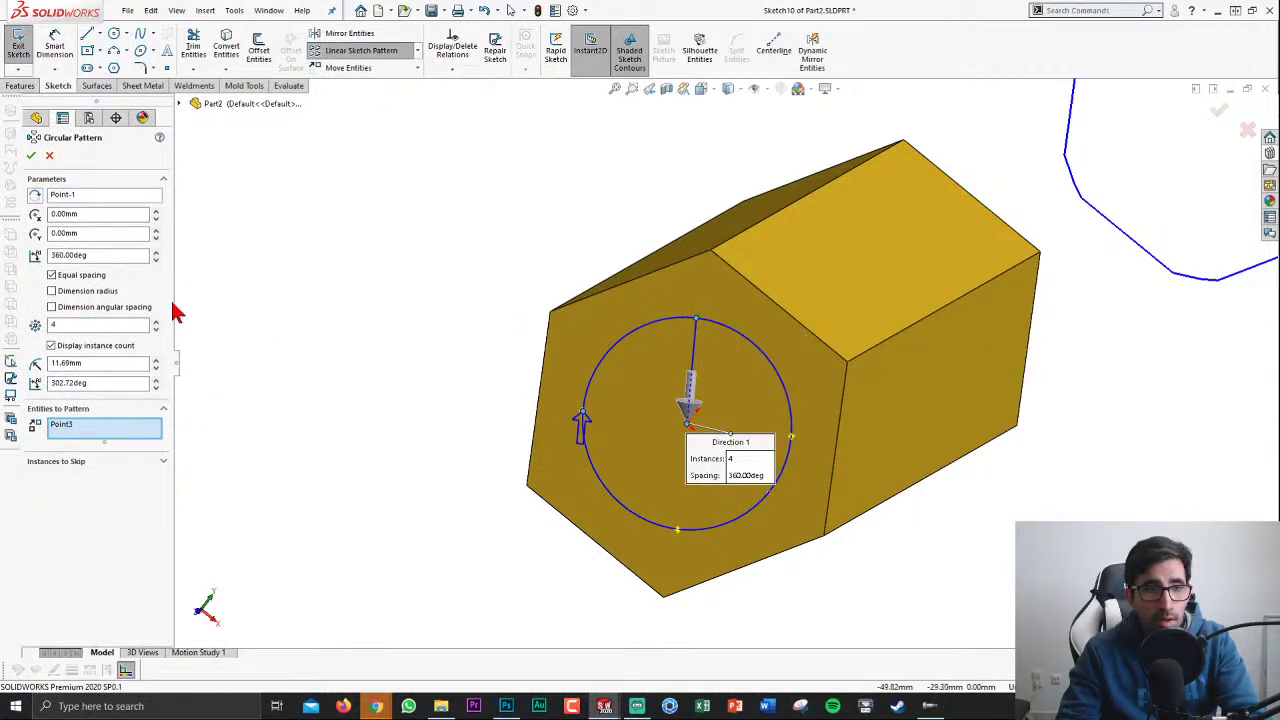
pyautogui.click(31, 155)
pyautogui.click(1224, 118)
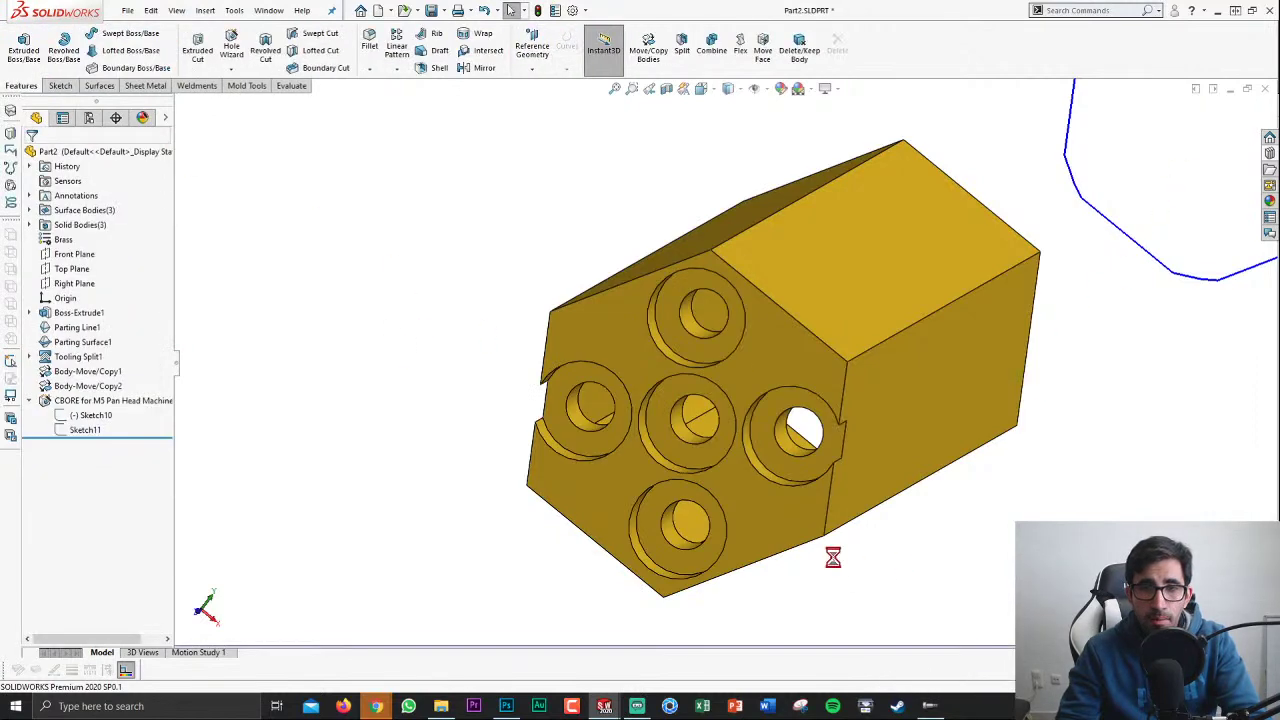
pyautogui.scroll(-3, 773, 403)
pyautogui.moveTo(773, 403); pyautogui.dragTo(592, 400, button='middle')
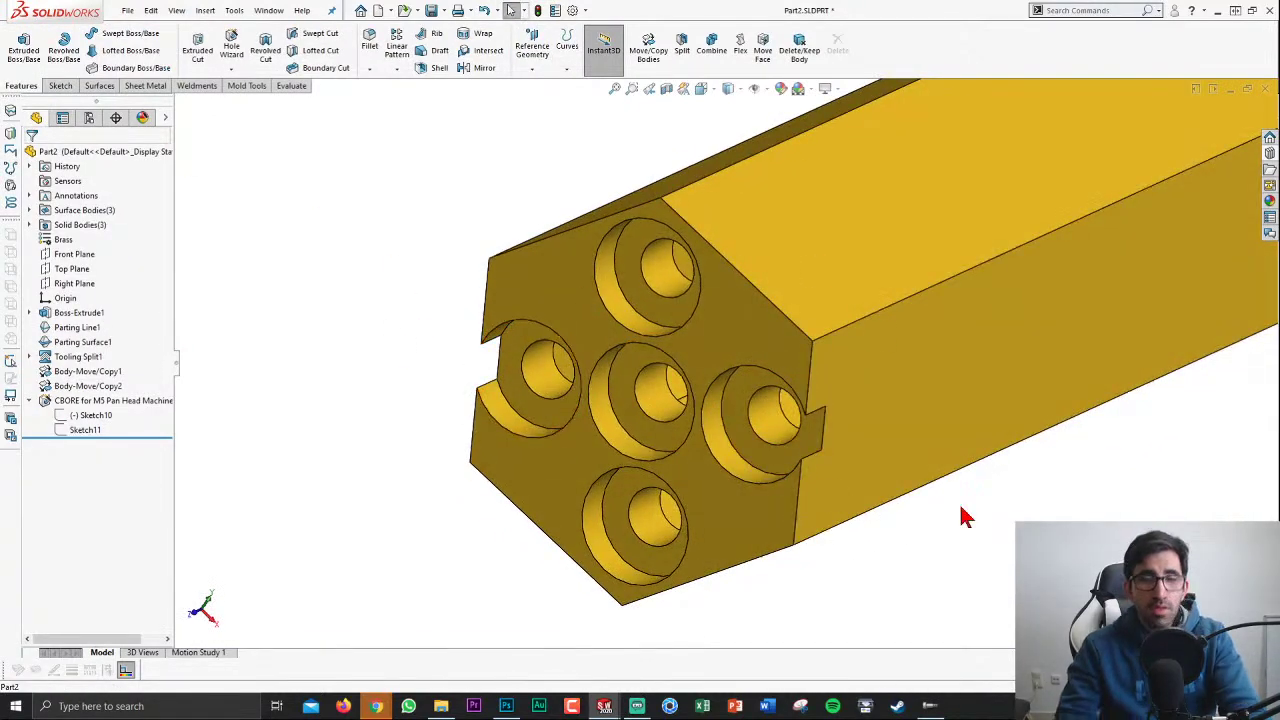
pyautogui.click(105, 401)
pyautogui.click(115, 364)
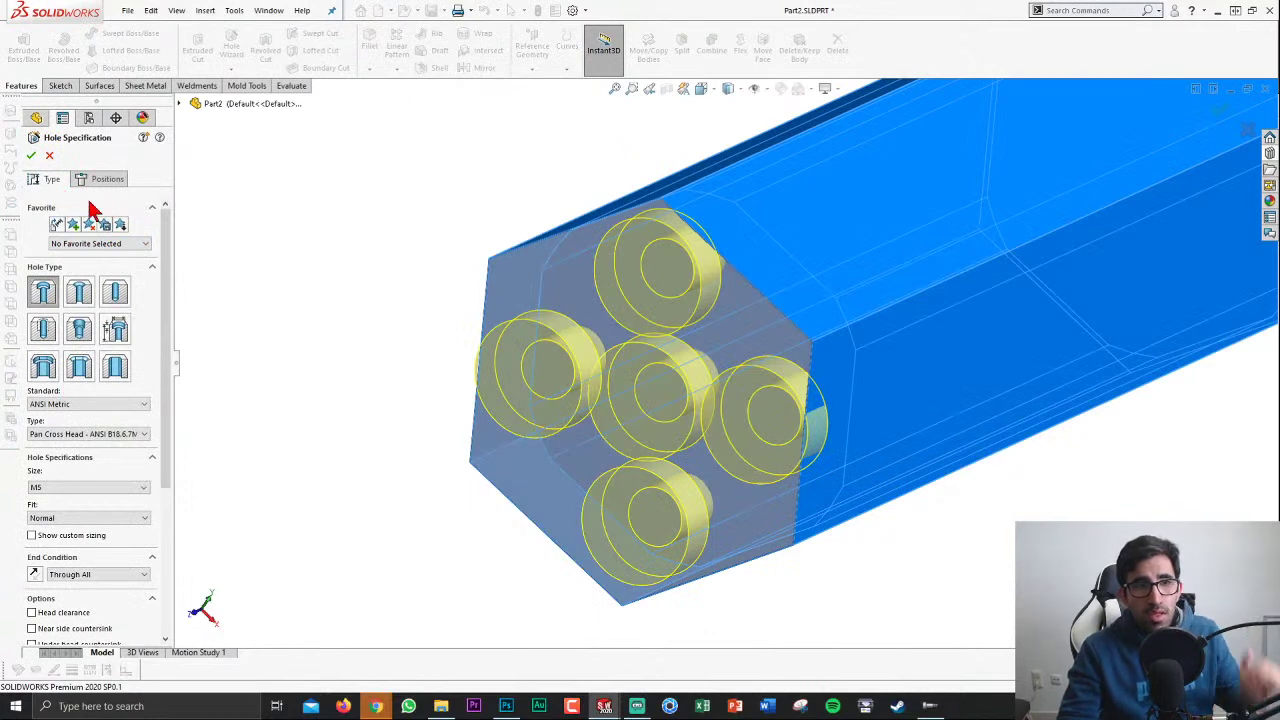
pyautogui.click(108, 181)
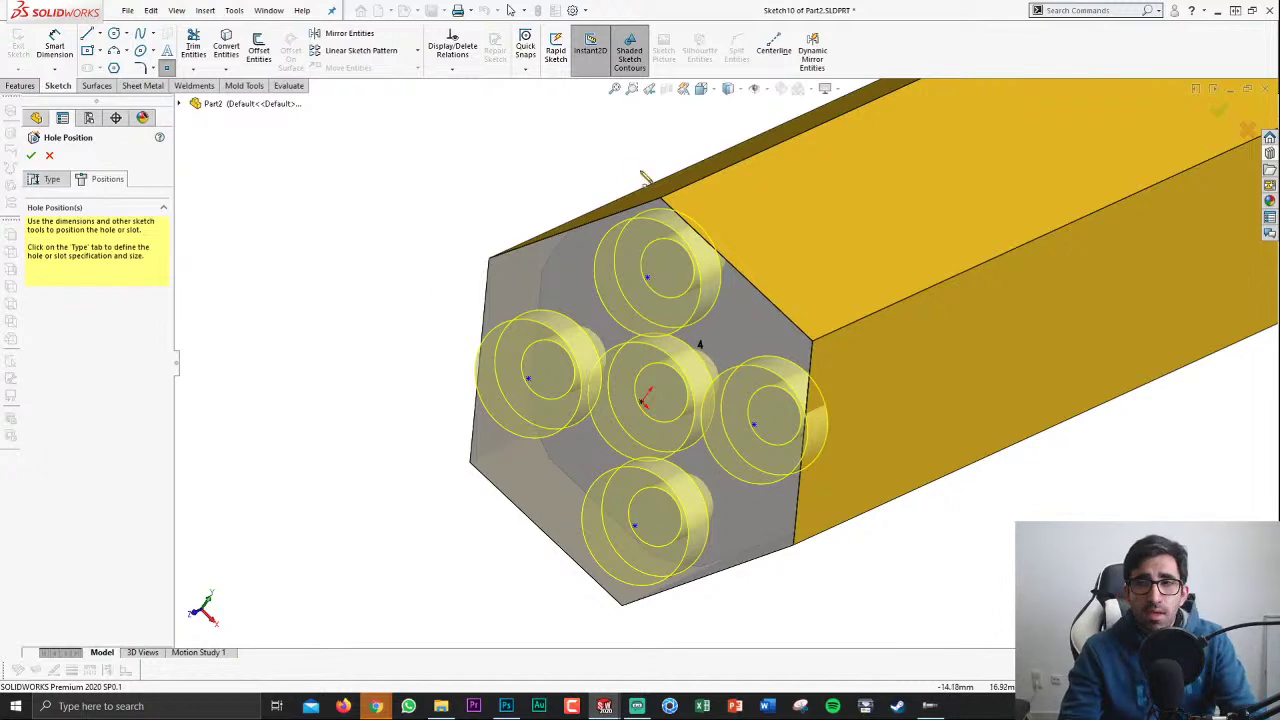
pyautogui.scroll(5, 569, 337)
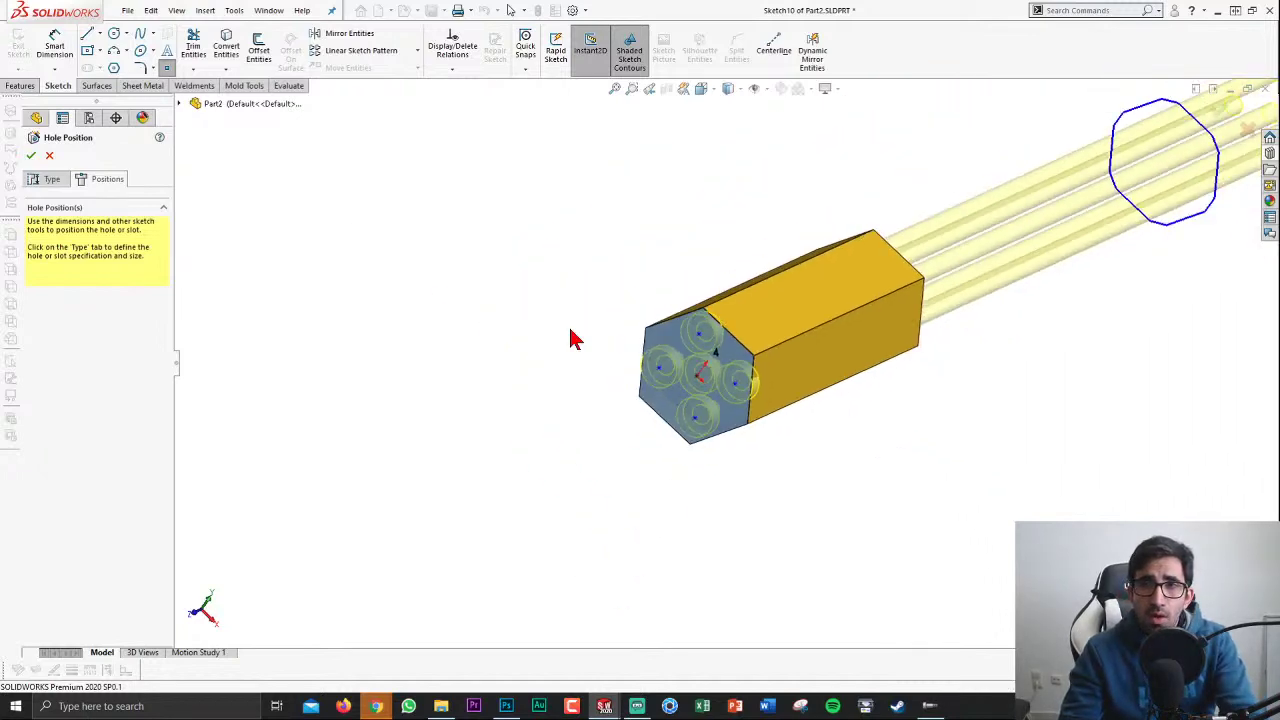
pyautogui.click(1218, 110)
pyautogui.click(620, 388)
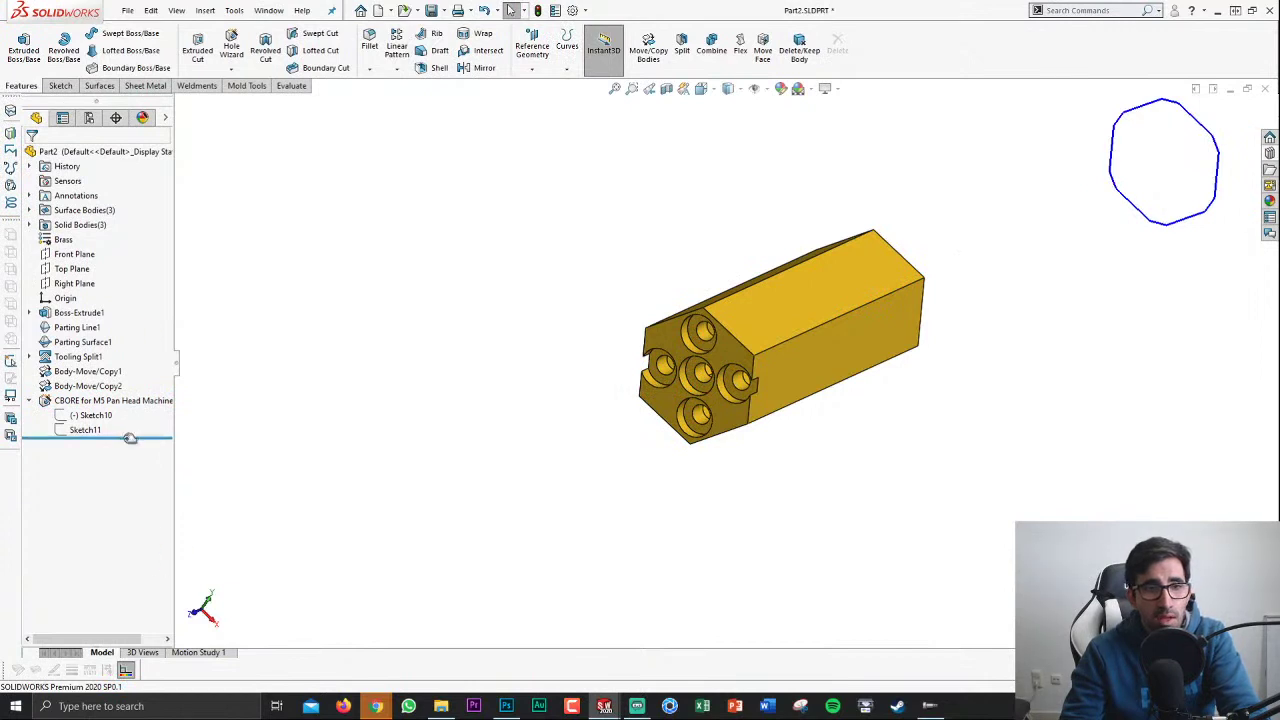
# Step: Roll Part2 back to just after Boss-Extrude1 and fit the octagonal body to the view
pyautogui.moveTo(130, 437); pyautogui.dragTo(120, 305)
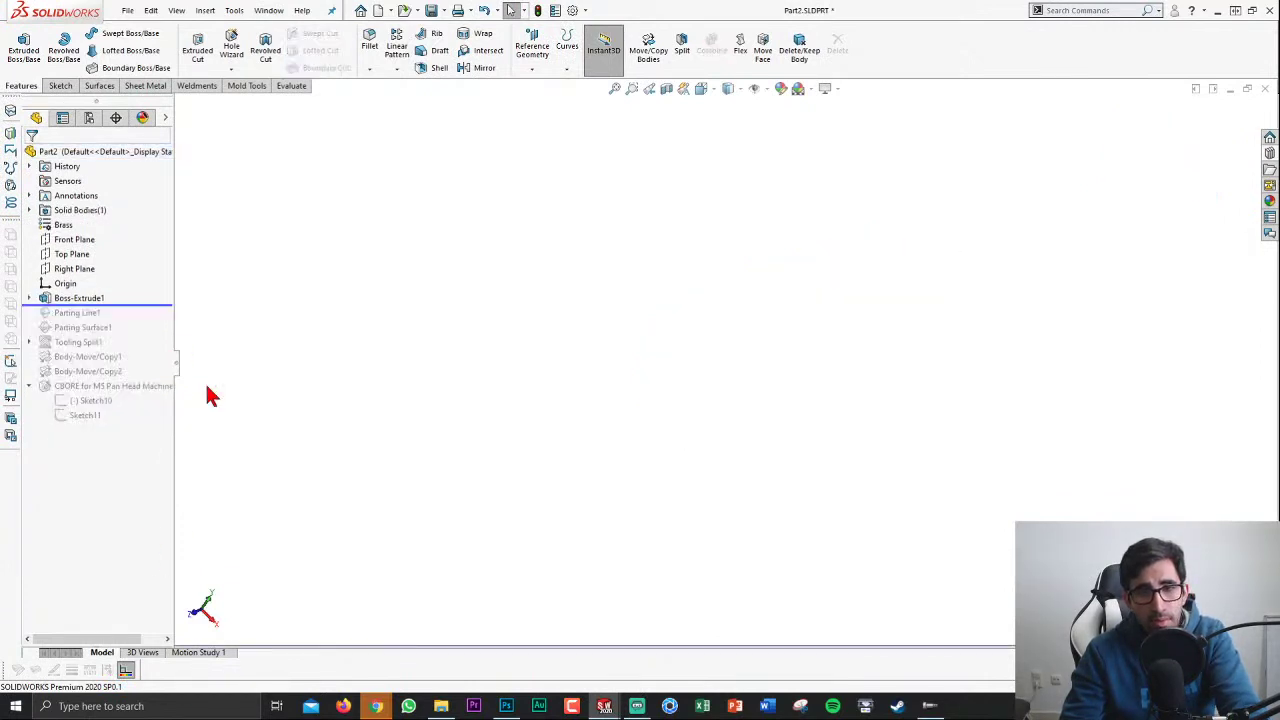
pyautogui.hotkey('ctrl', 'F2')
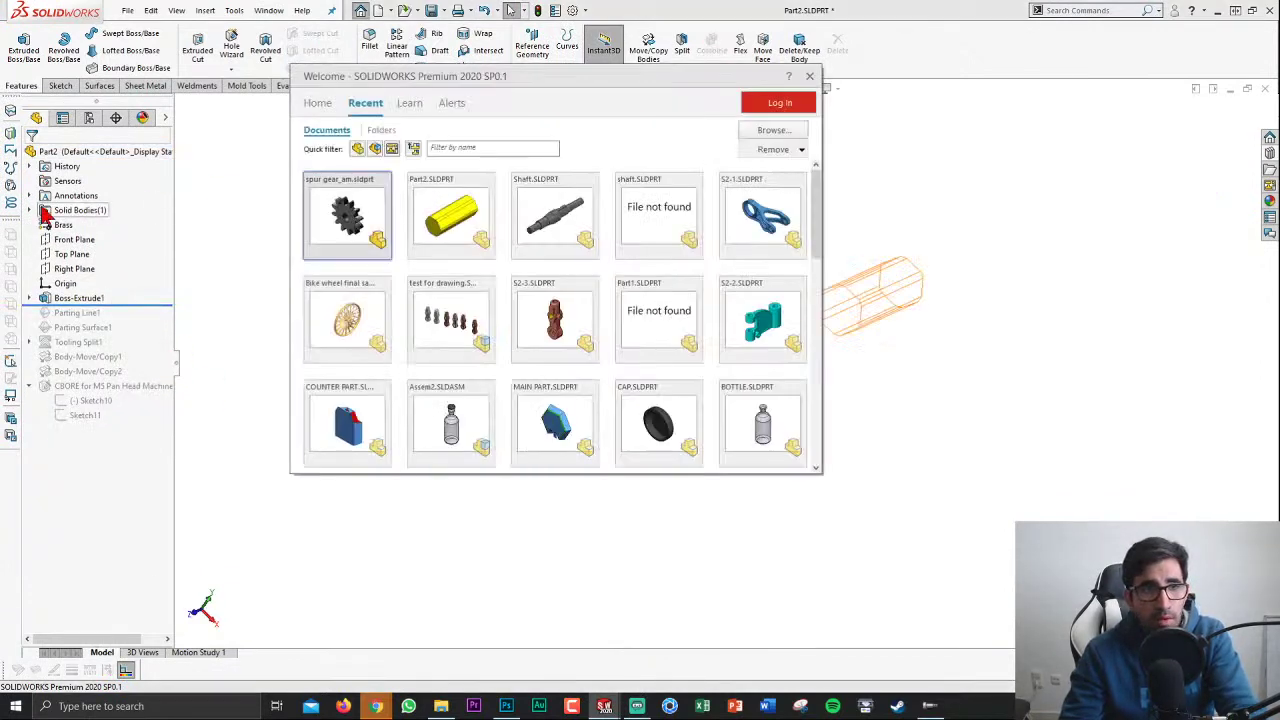
pyautogui.click(809, 76)
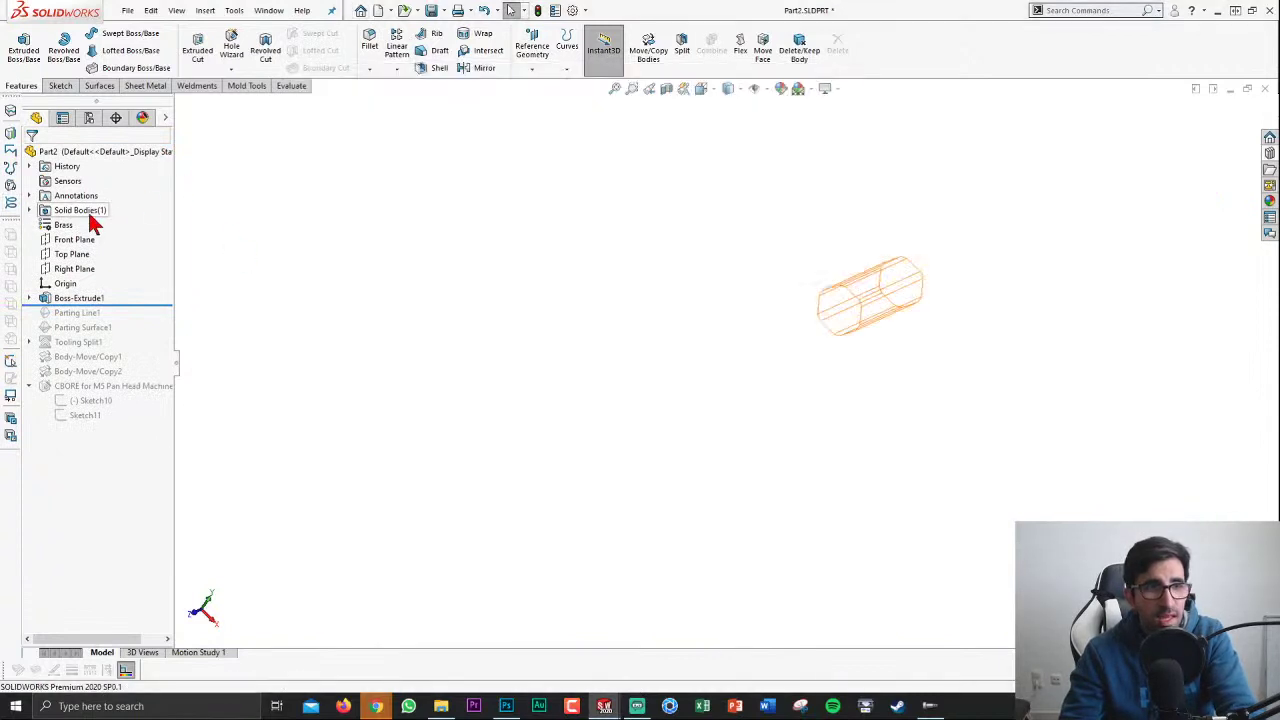
pyautogui.click(30, 210)
pyautogui.click(78, 228)
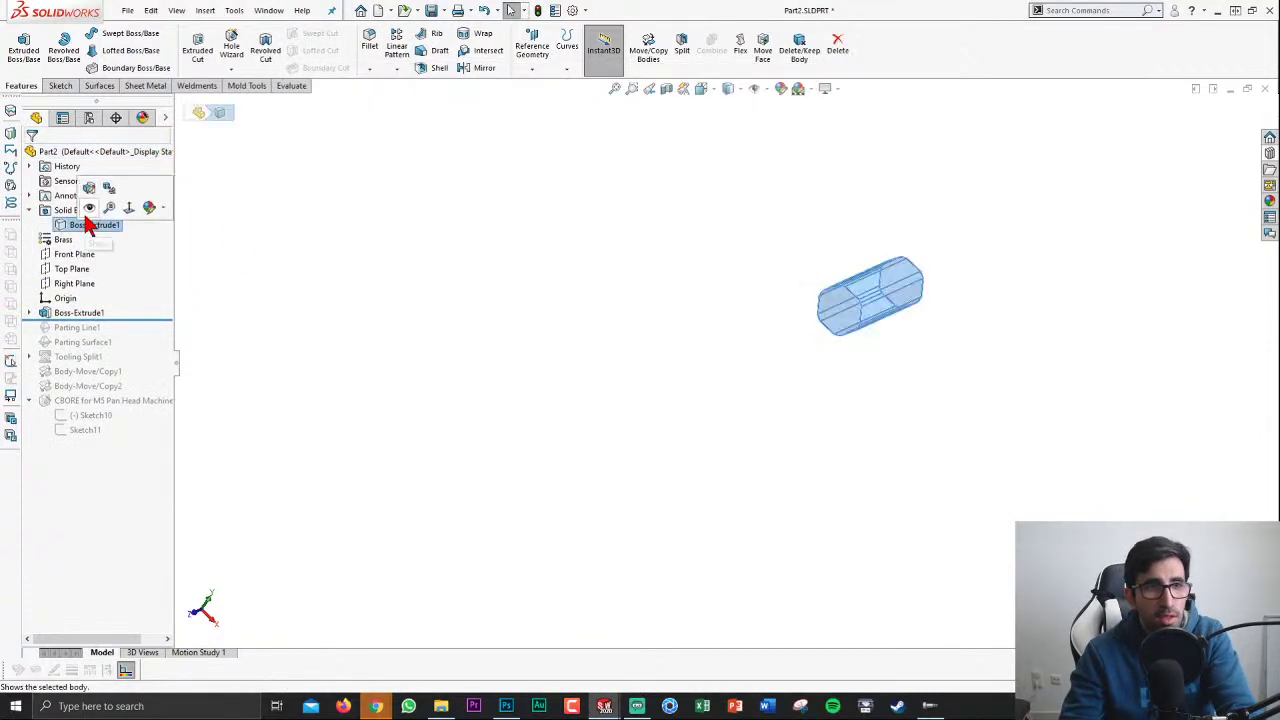
pyautogui.click(600, 330)
pyautogui.press('g')
pyautogui.press('Escape')
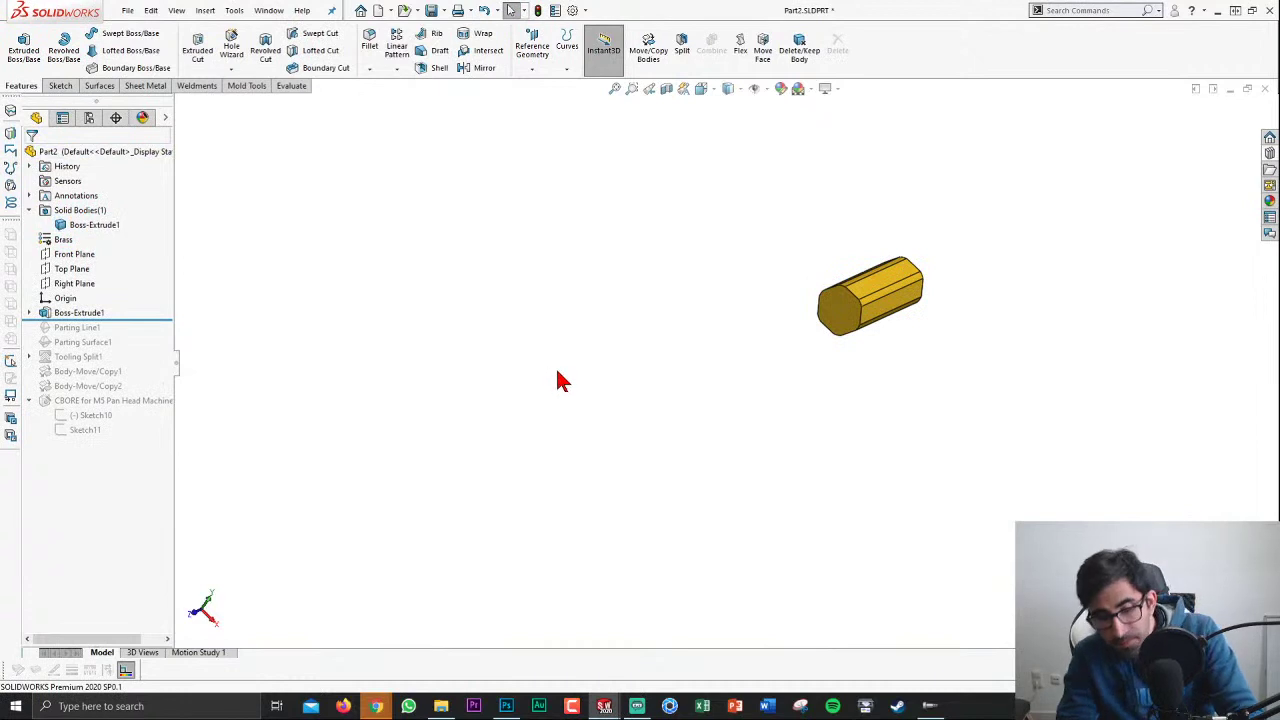
pyautogui.press('f')
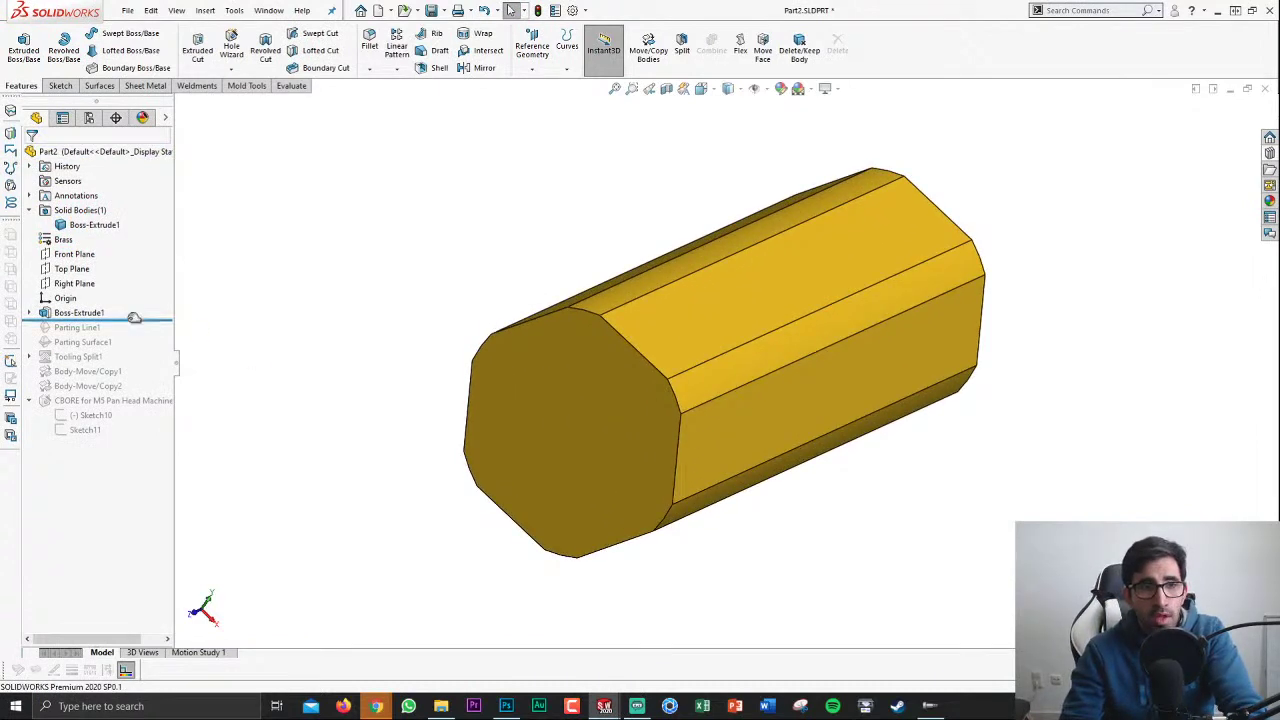
# Step: Roll the part forward to just after Body-Move/Copy1 and bring up the recent documents window
pyautogui.click(134, 317)
pyautogui.moveTo(134, 326); pyautogui.dragTo(130, 421)
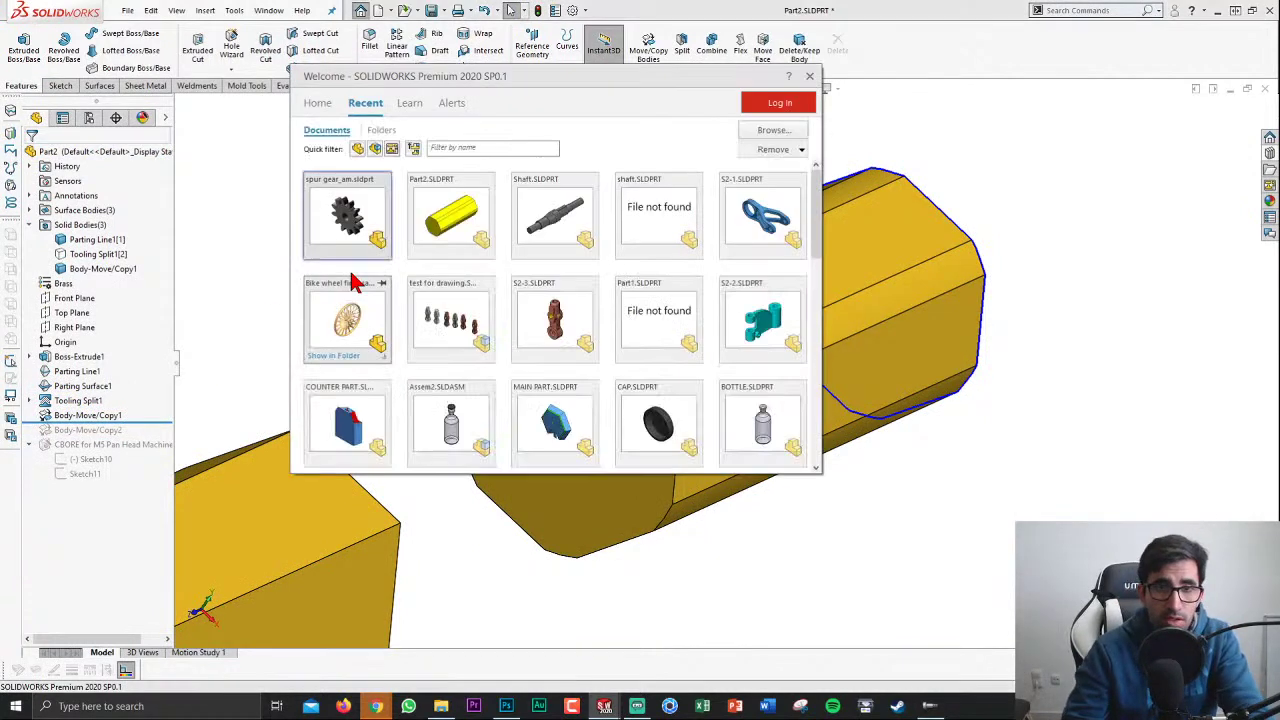
pyautogui.hotkey('ctrl', 'F2')
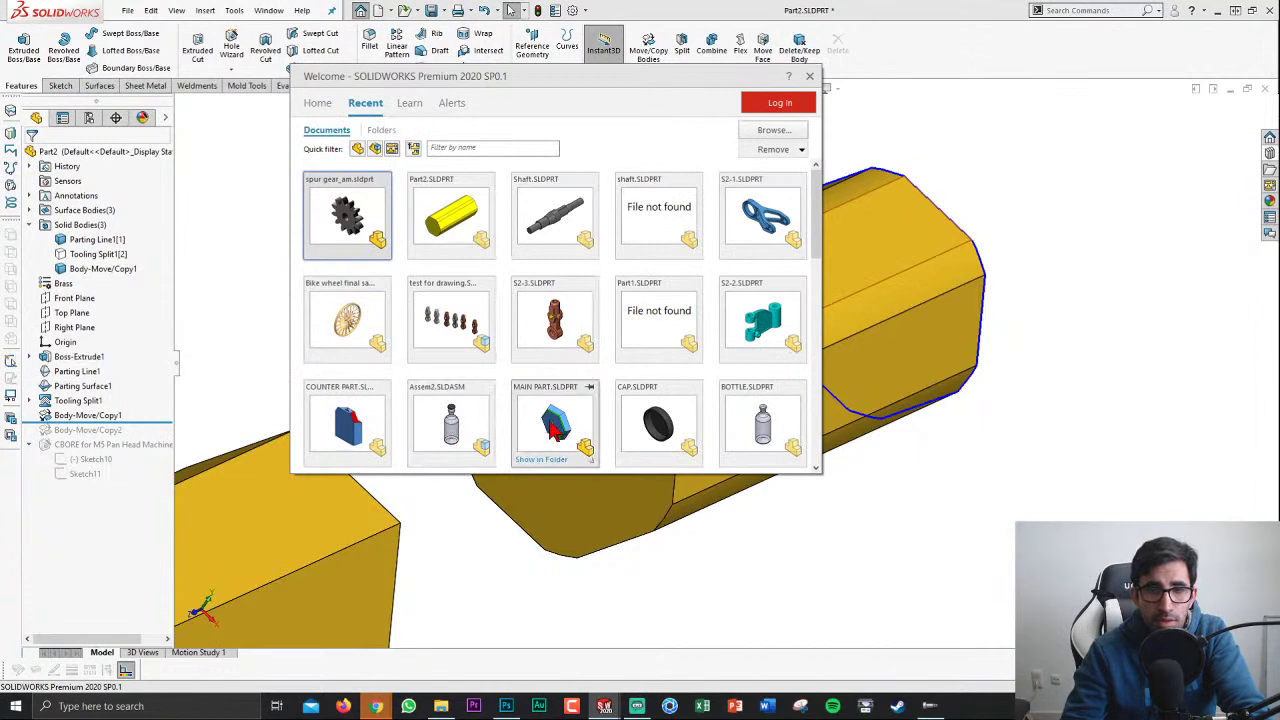
# Step: Open MAIN PART.SLDPRT and roll it back to just after Boss-Extrude1, accepting its edit
pyautogui.click(549, 414)
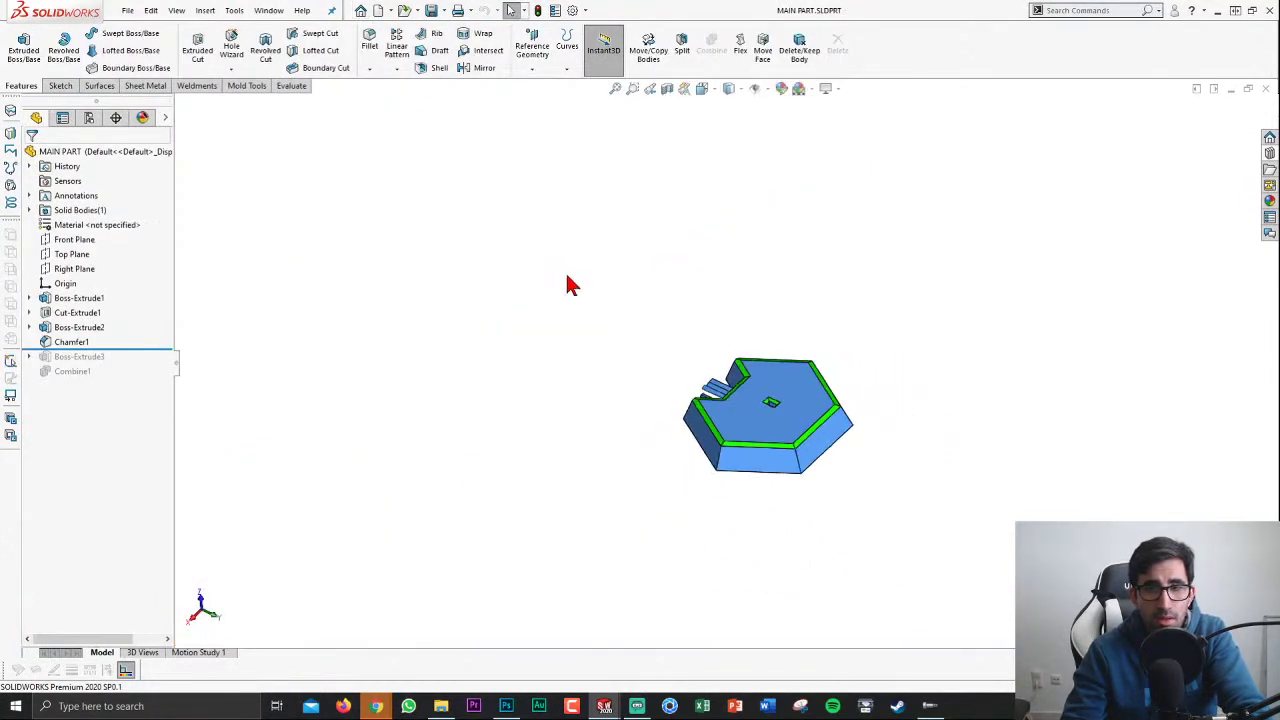
pyautogui.scroll(-5, 880, 445)
pyautogui.moveTo(706, 434); pyautogui.dragTo(837, 391, button='middle')
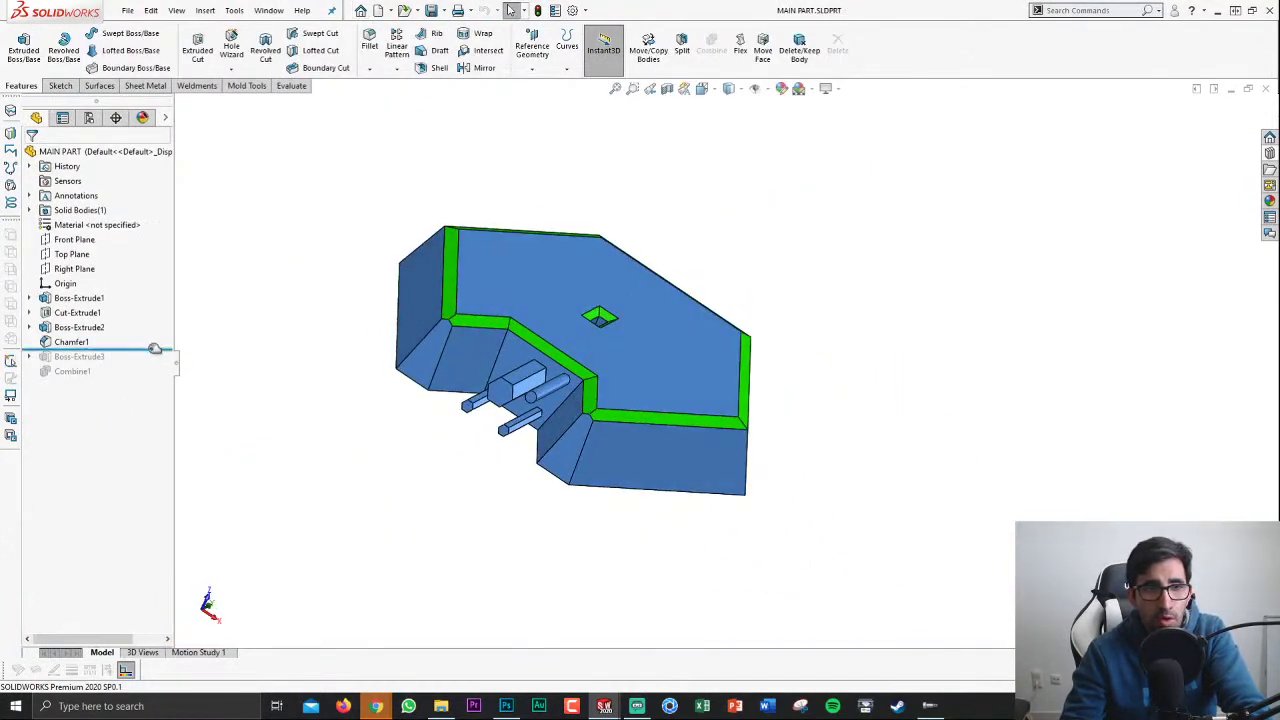
pyautogui.moveTo(155, 348); pyautogui.dragTo(155, 306)
pyautogui.moveTo(460, 431)
pyautogui.mouseDown(button='middle')
pyautogui.moveTo(437, 360)
pyautogui.moveTo(250, 350)
pyautogui.mouseUp(button='middle')
pyautogui.click(70, 298)
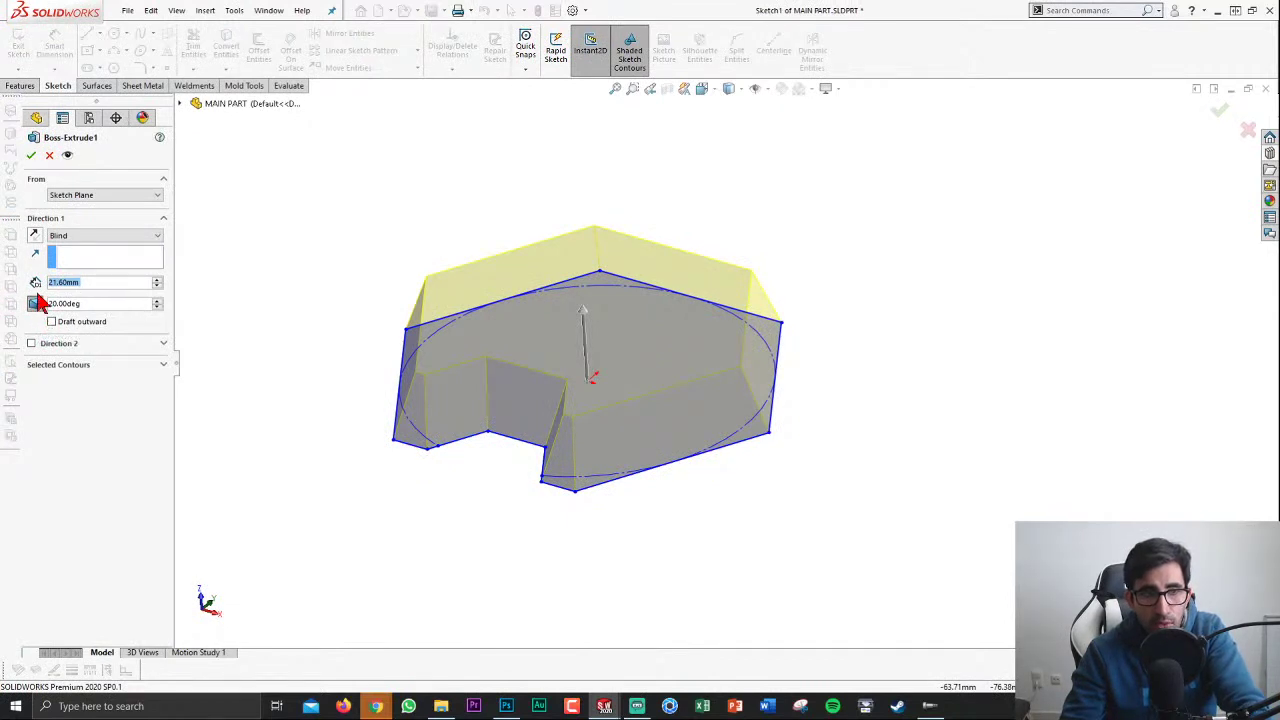
pyautogui.click(31, 155)
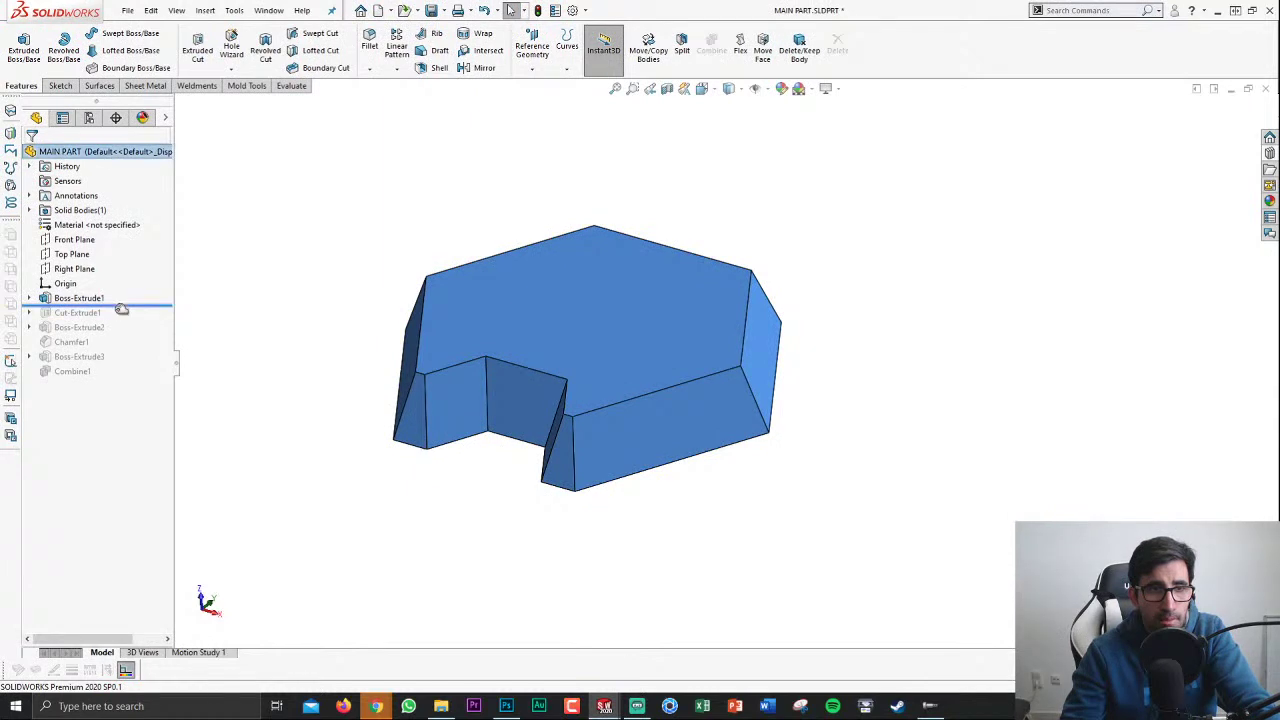
# Step: Roll forward past Cut-Extrude1, then review and accept Boss-Extrude2's settings
pyautogui.moveTo(119, 305)
pyautogui.mouseDown()
pyautogui.moveTo(114, 320)
pyautogui.moveTo(131, 334)
pyautogui.mouseUp()
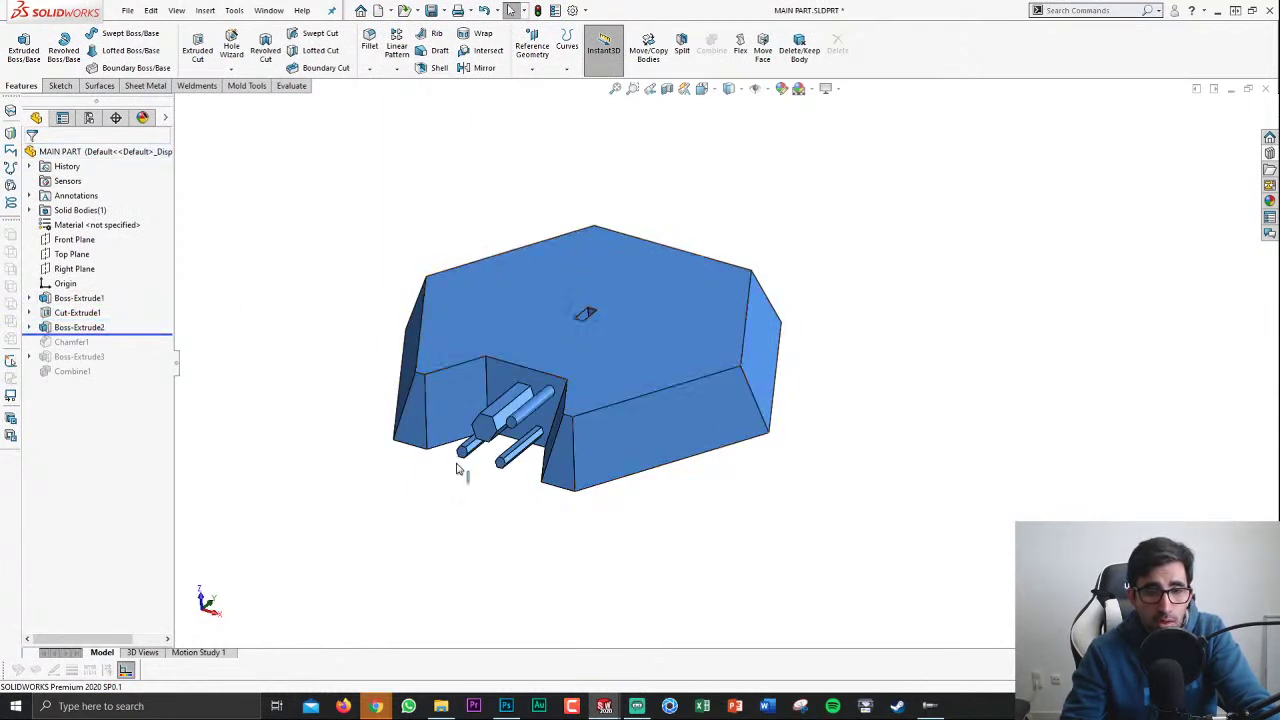
pyautogui.click(90, 330)
pyautogui.click(103, 286)
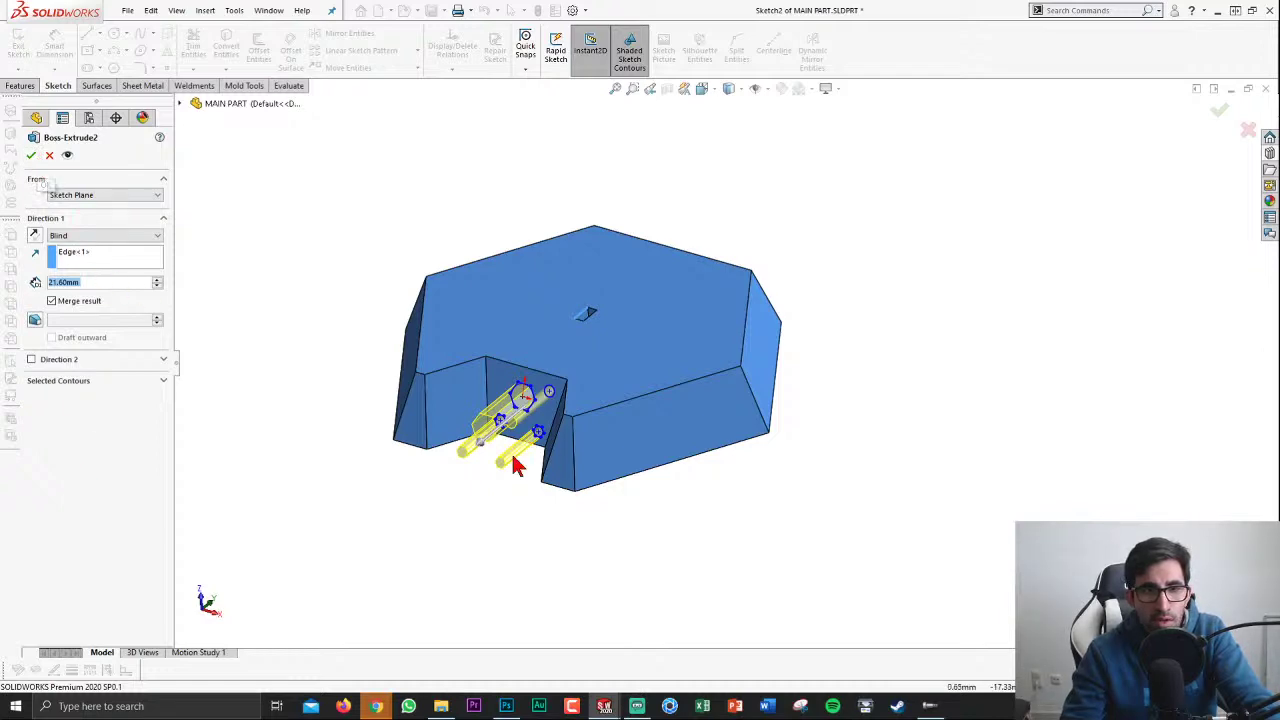
pyautogui.moveTo(516, 465); pyautogui.dragTo(517, 420, button='middle')
pyautogui.click(68, 258)
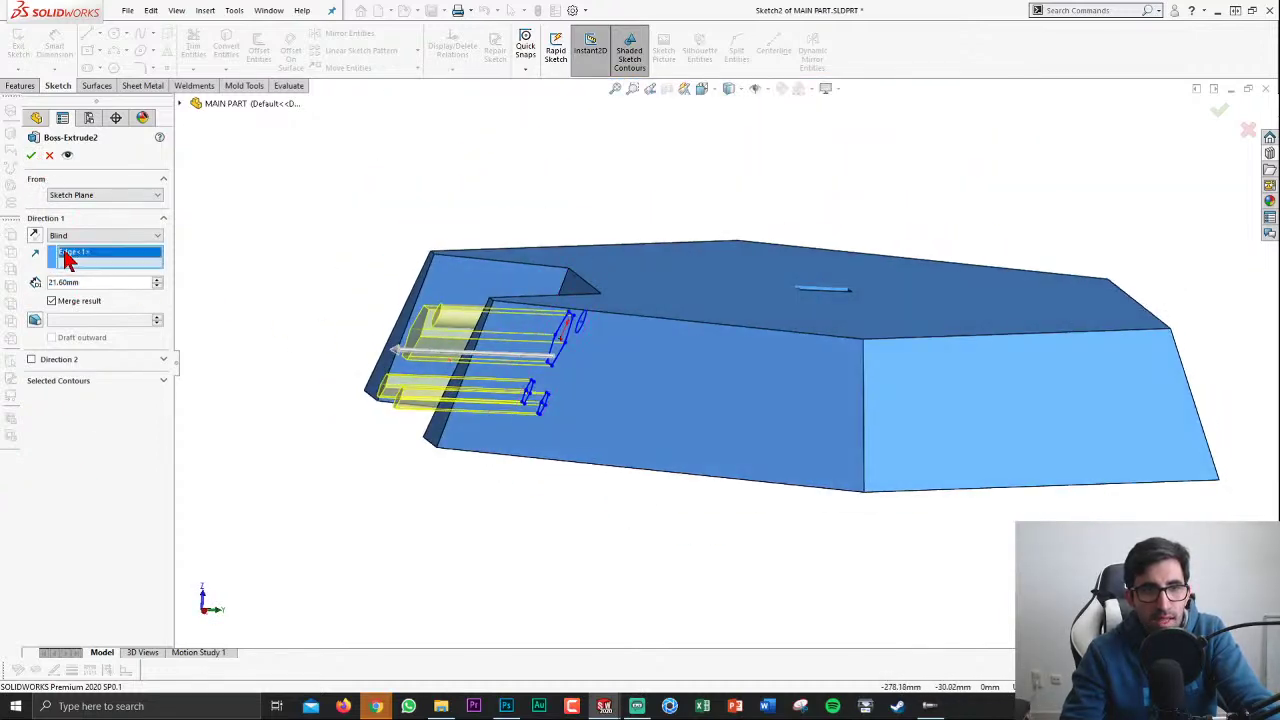
pyautogui.moveTo(600, 370); pyautogui.dragTo(631, 354, button='middle')
pyautogui.scroll(5, 814, 303)
pyautogui.scroll(5, 846, 292)
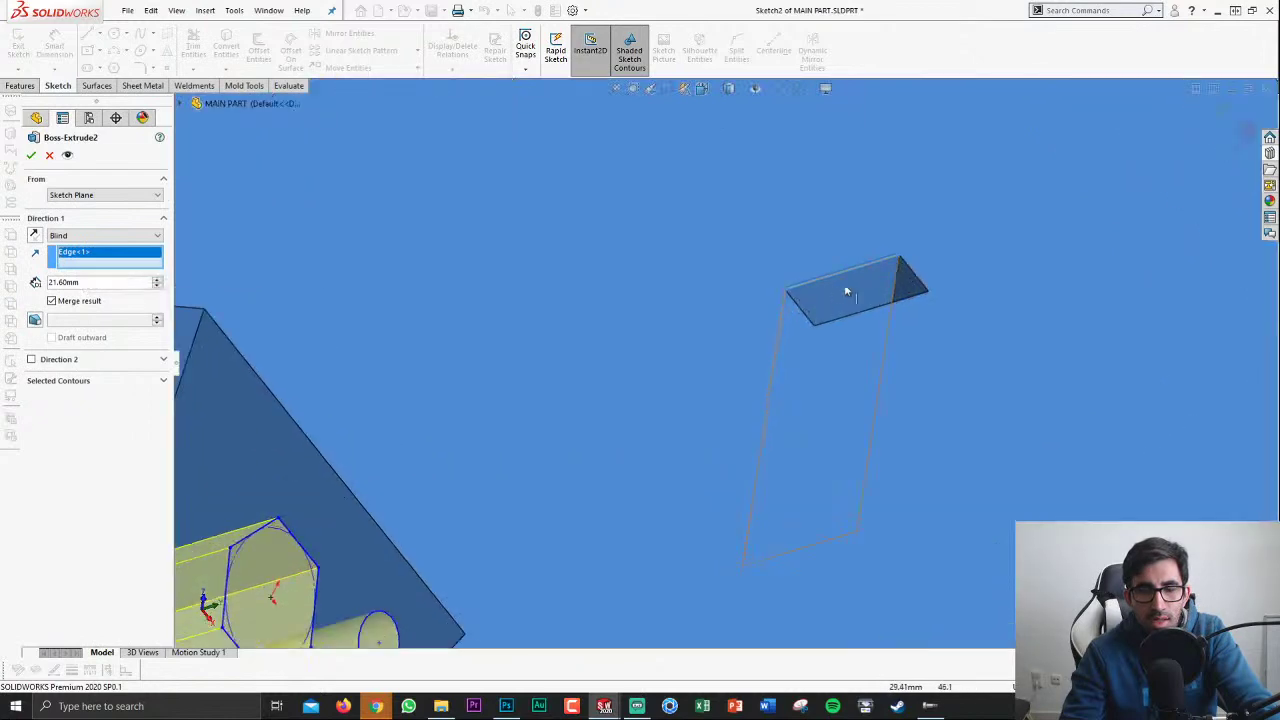
pyautogui.scroll(-2, 809, 323)
pyautogui.scroll(-8, 809, 323)
pyautogui.moveTo(698, 477)
pyautogui.mouseDown(button='middle')
pyautogui.moveTo(662, 362)
pyautogui.moveTo(671, 371)
pyautogui.mouseUp(button='middle')
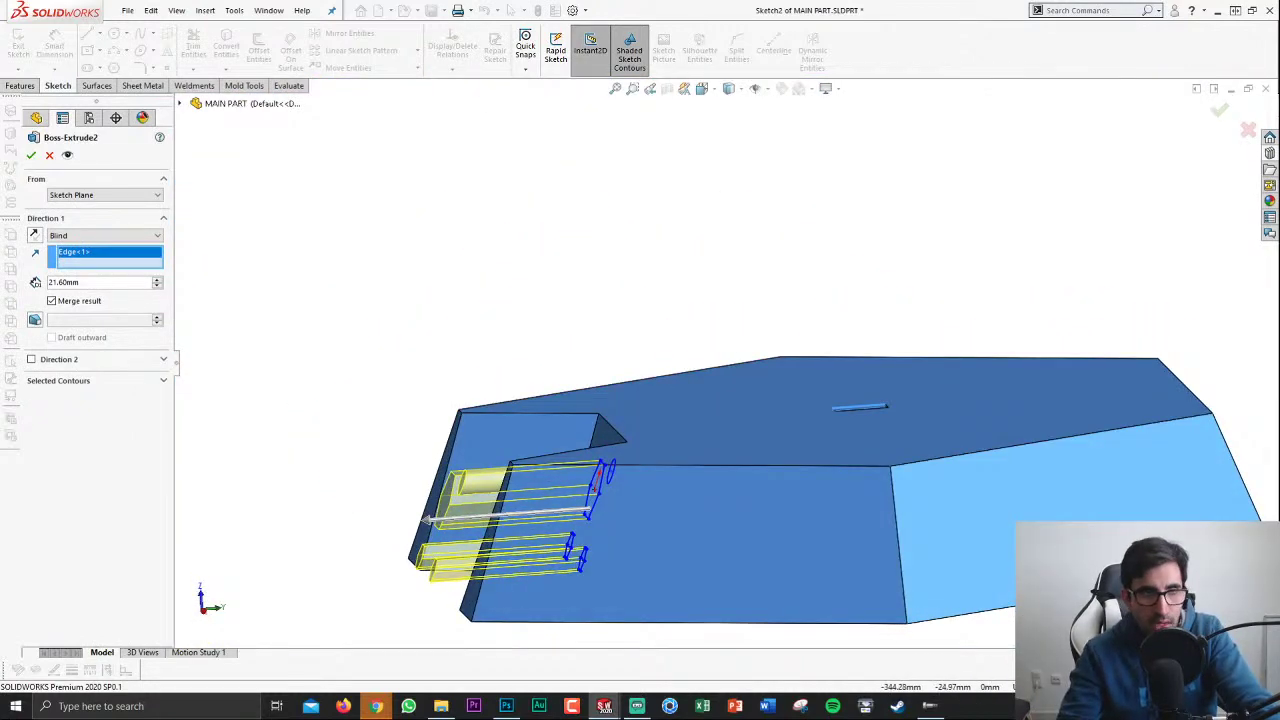
pyautogui.click(31, 155)
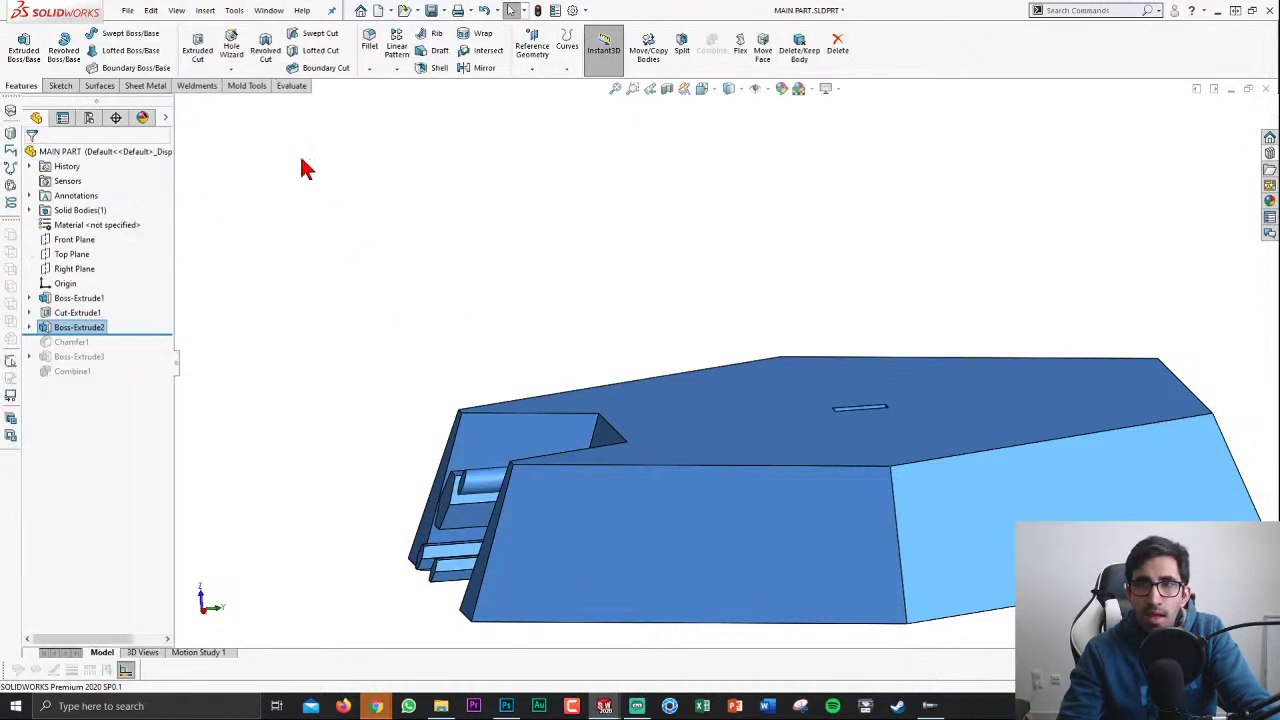
pyautogui.click(280, 88)
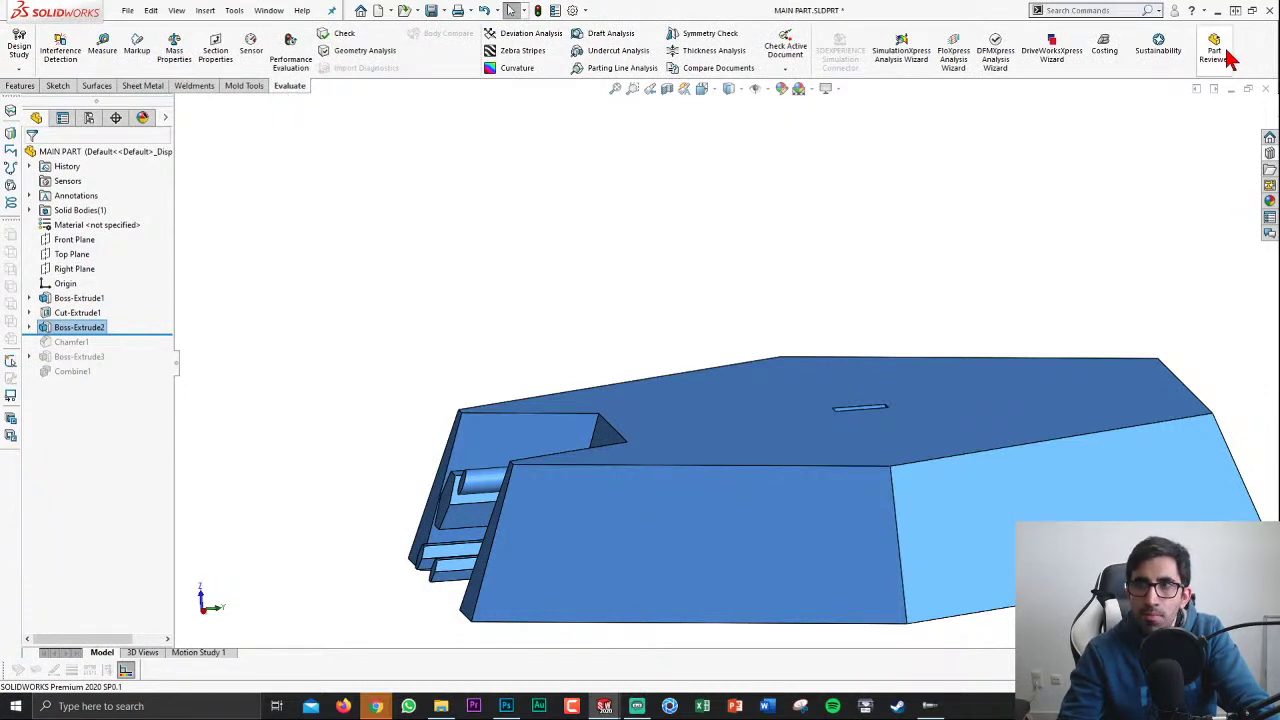
# Step: Roll MAIN PART forward to the end, then back to just after Chamfer1
pyautogui.moveTo(145, 345); pyautogui.dragTo(122, 383)
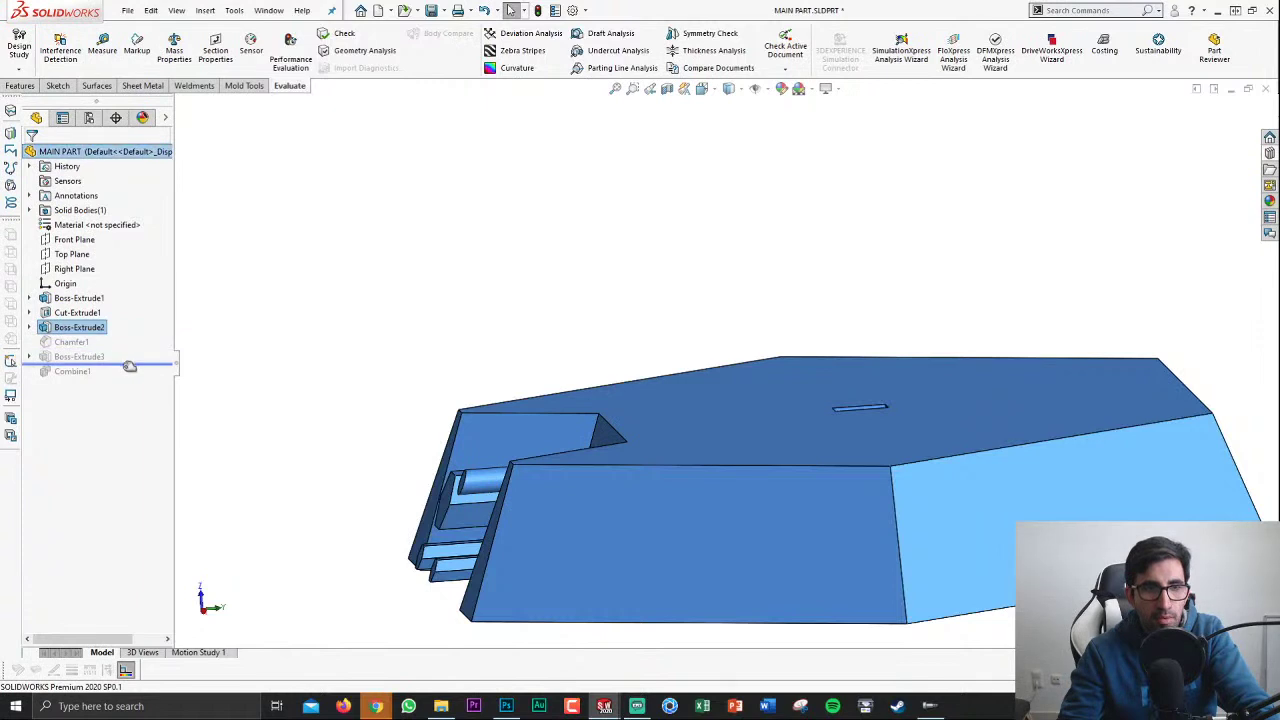
pyautogui.press('f')
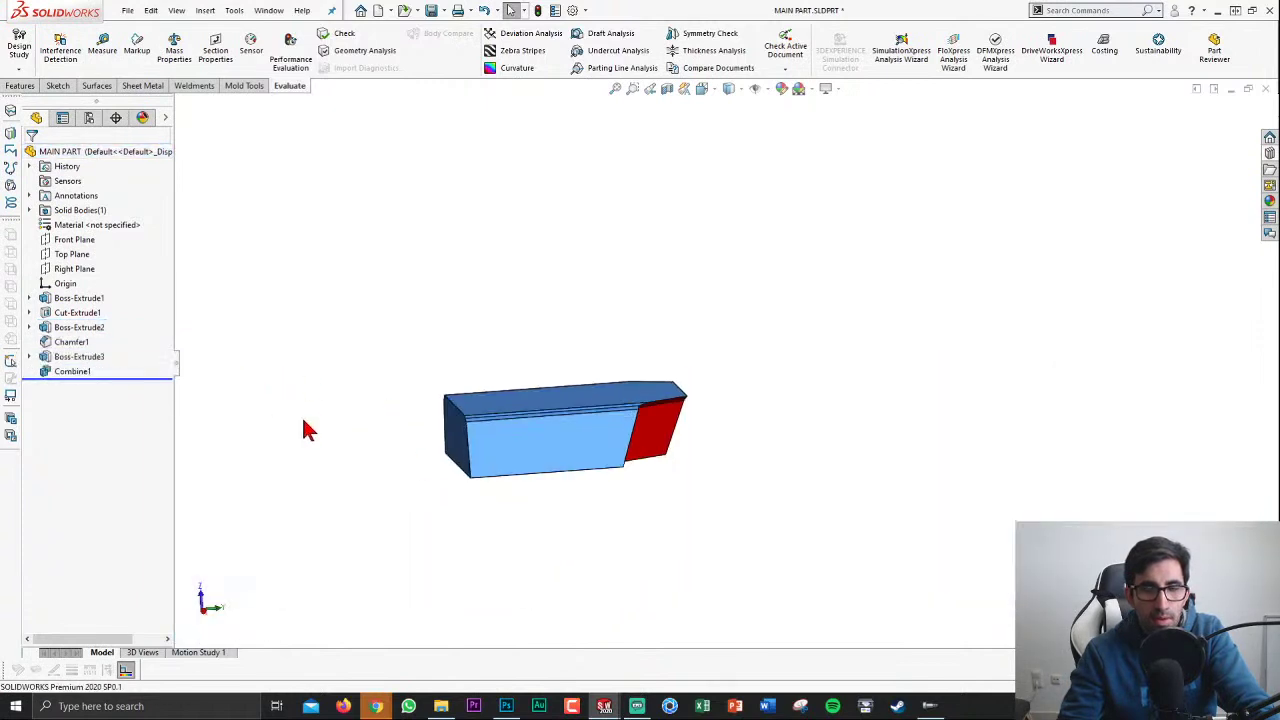
pyautogui.moveTo(118, 367); pyautogui.dragTo(118, 349)
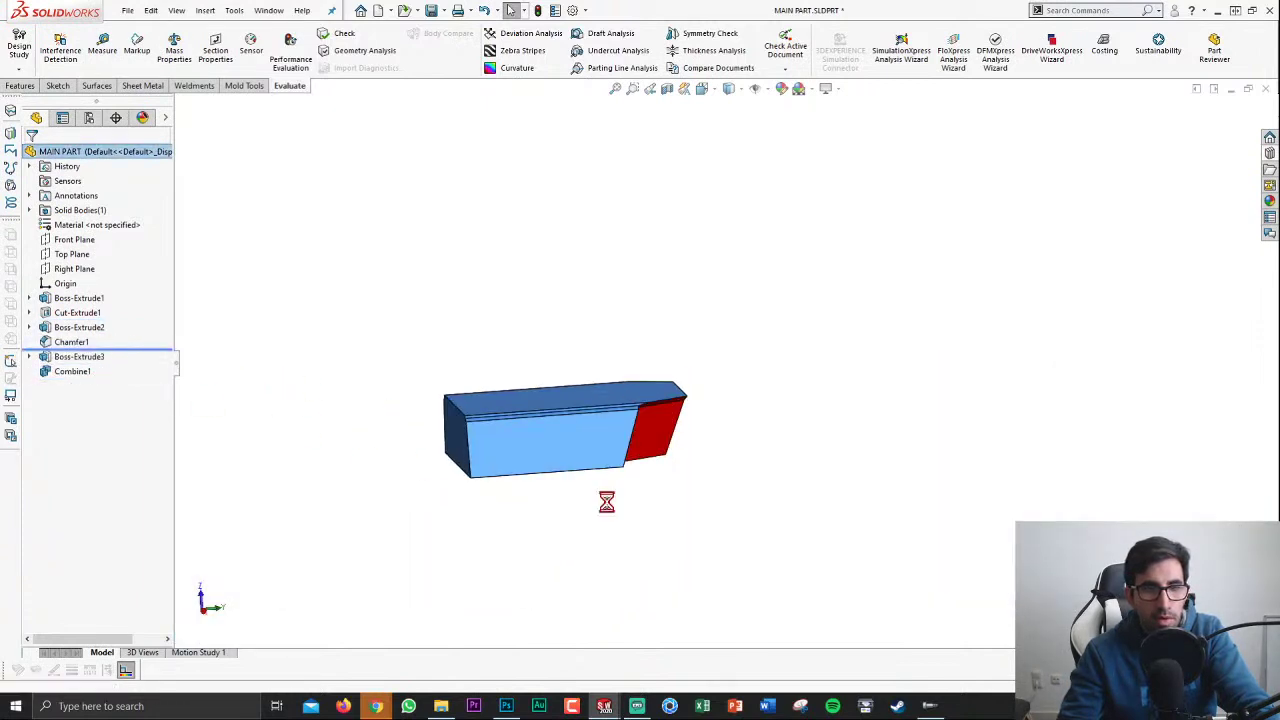
# Step: In Part Reviewer, jump to Boss-Extrude1 and step forward through the history to Chamfer1
pyautogui.click(1225, 52)
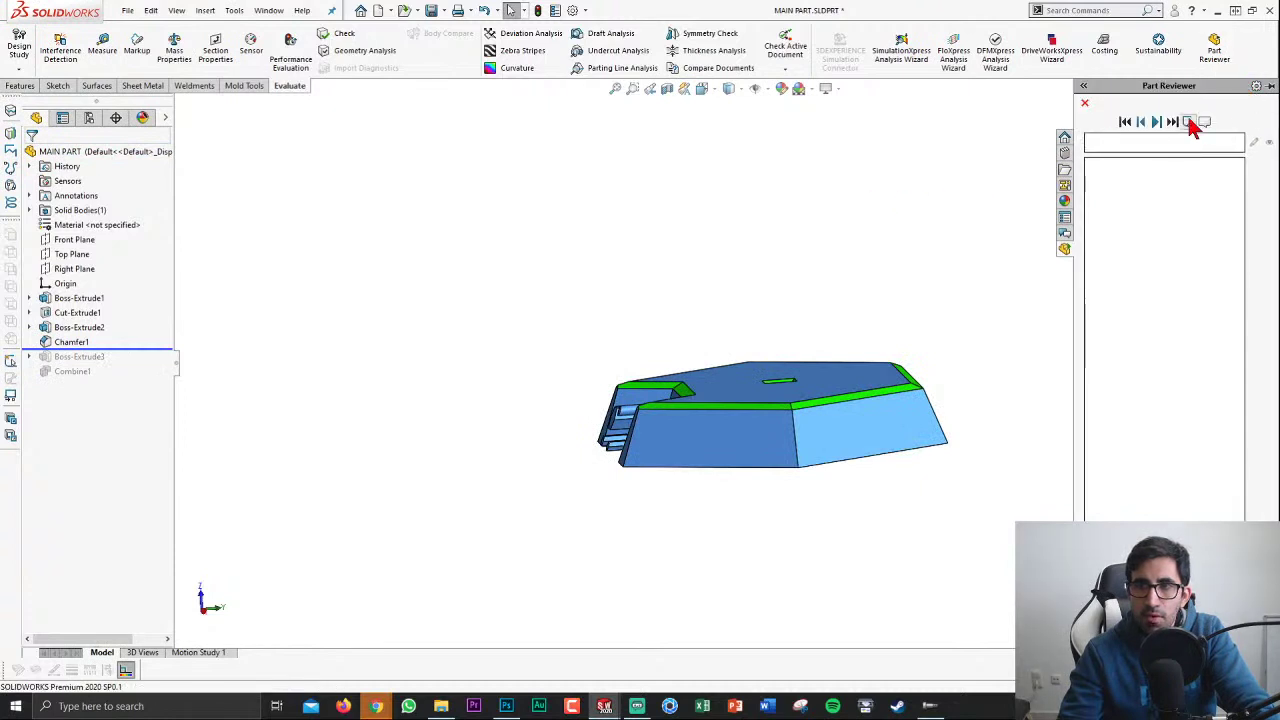
pyautogui.click(1172, 122)
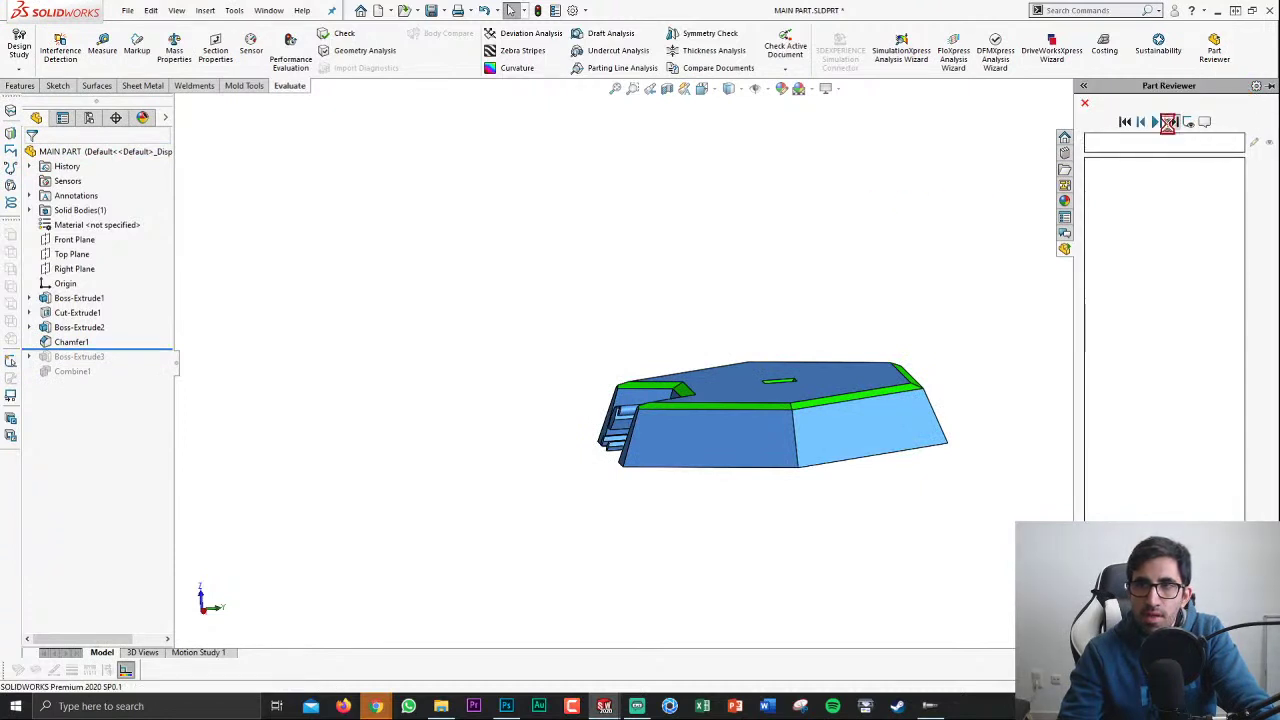
pyautogui.click(60, 298)
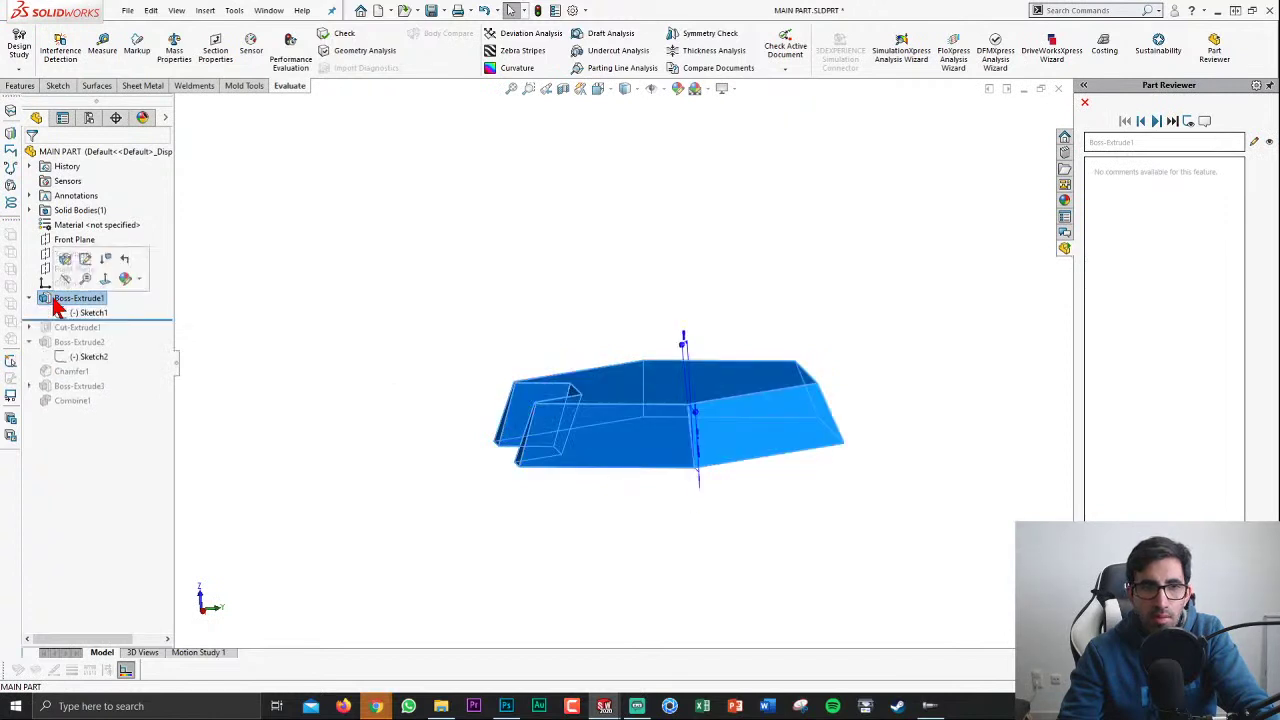
pyautogui.click(28, 298)
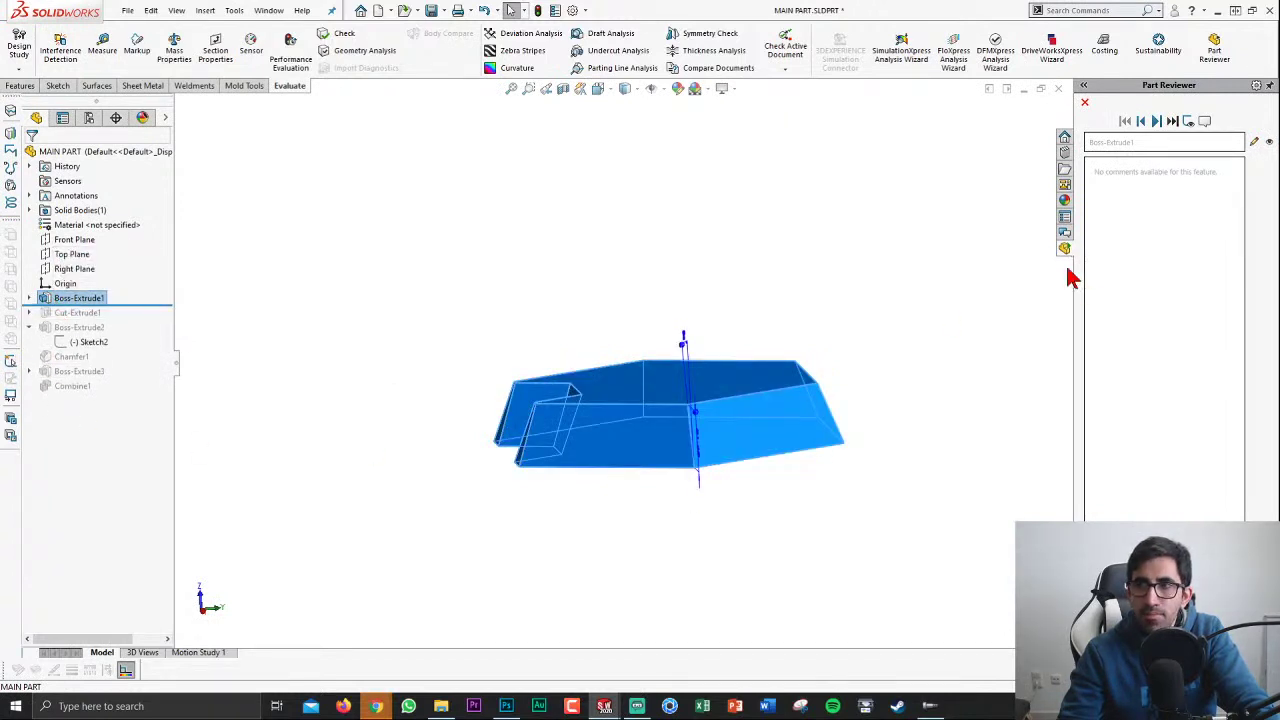
pyautogui.click(1157, 121)
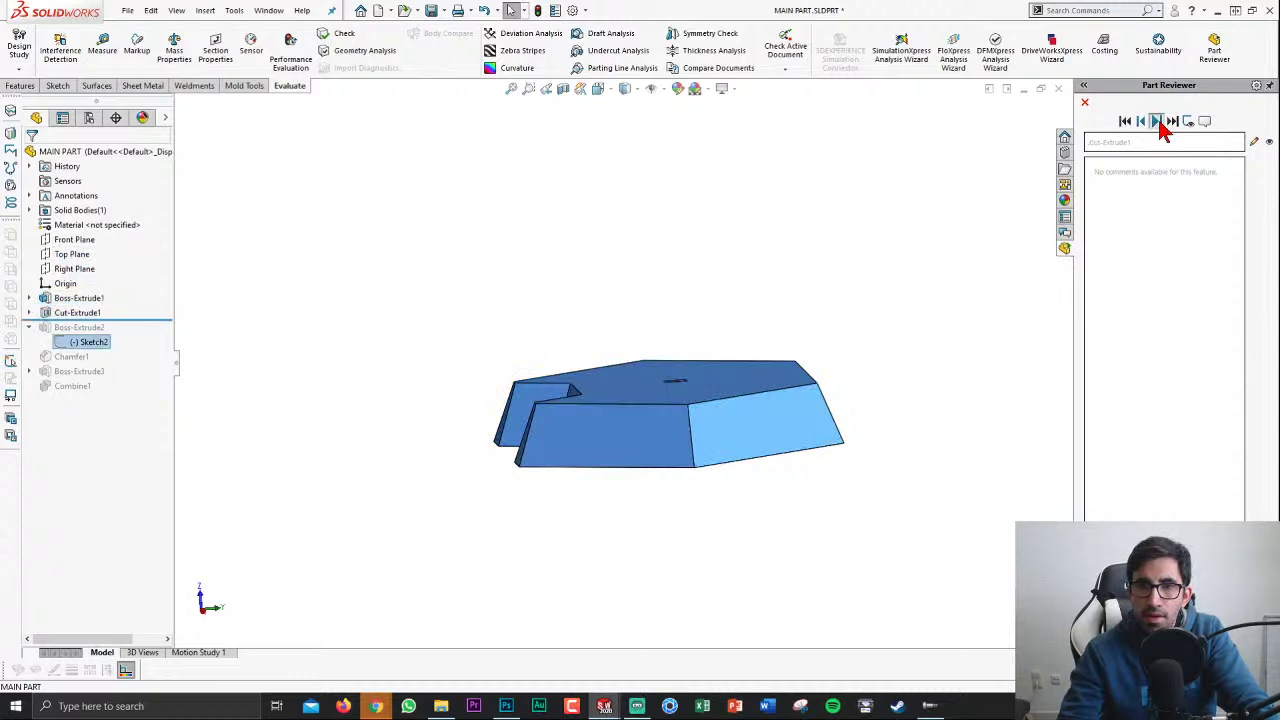
pyautogui.click(1157, 121)
pyautogui.click(1157, 121)
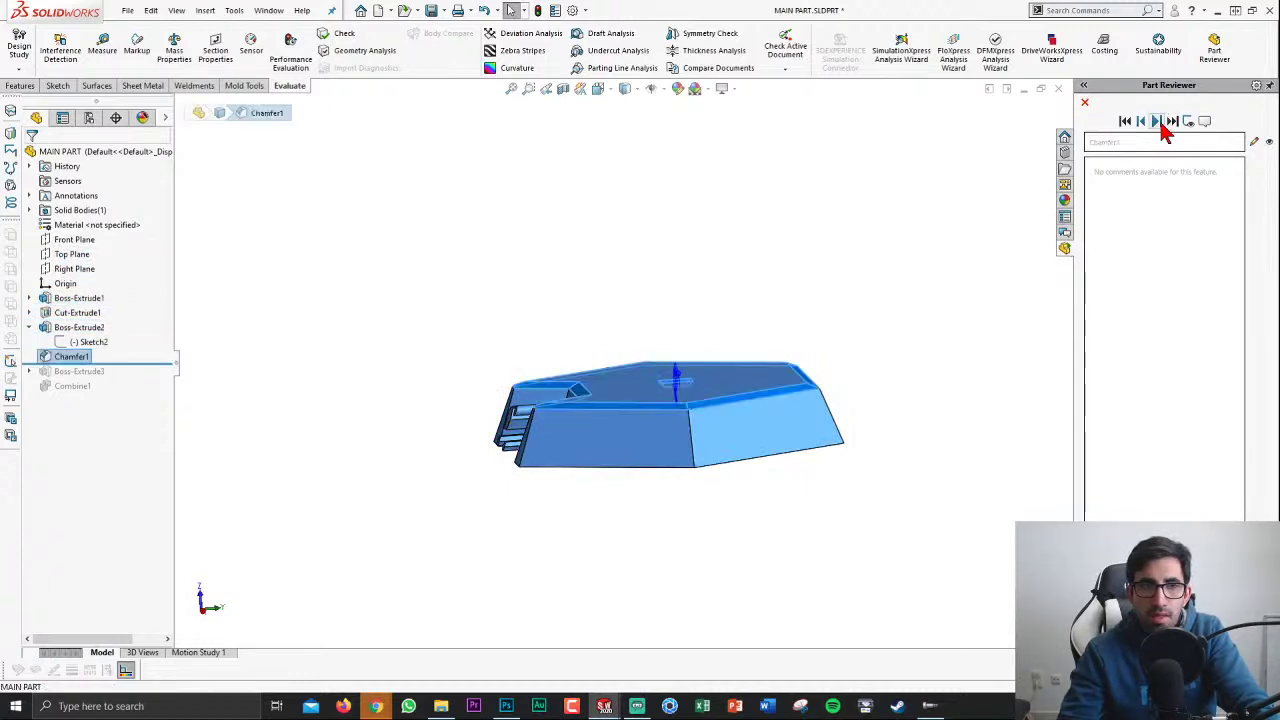
pyautogui.click(70, 357)
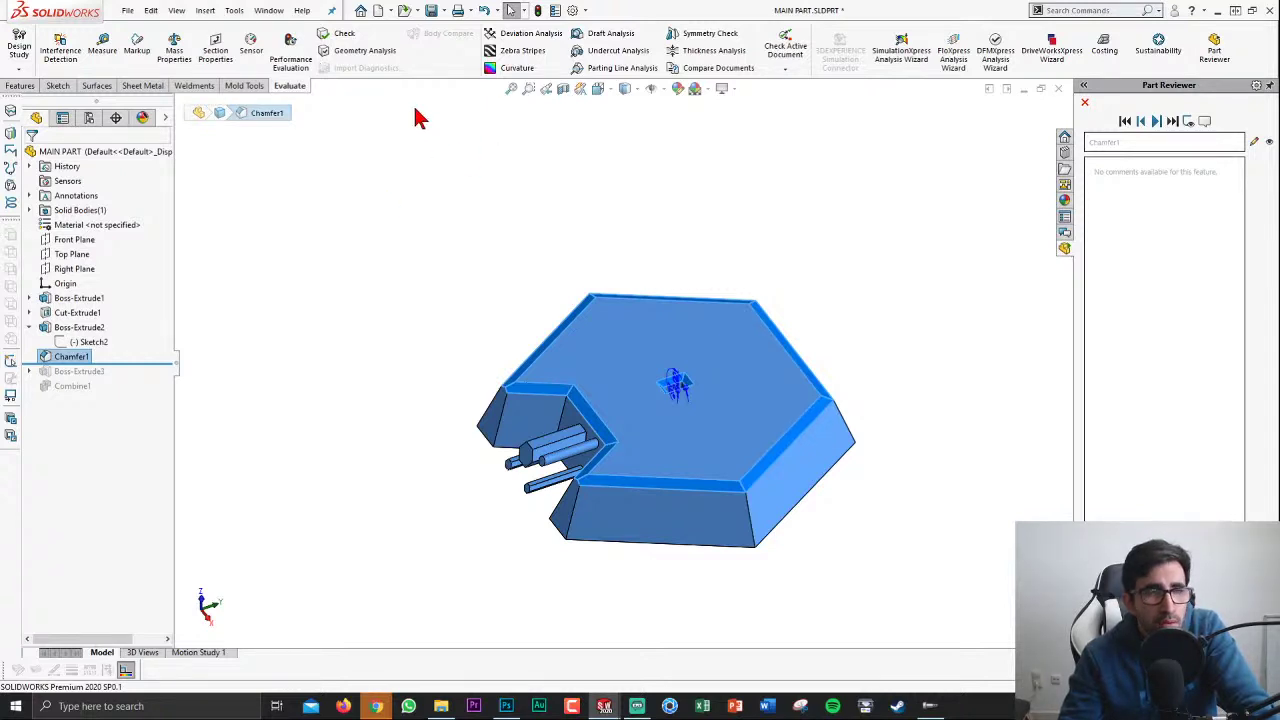
# Step: Switch to the Sheet Metal tools and briefly open then close the magnifier
pyautogui.click(145, 86)
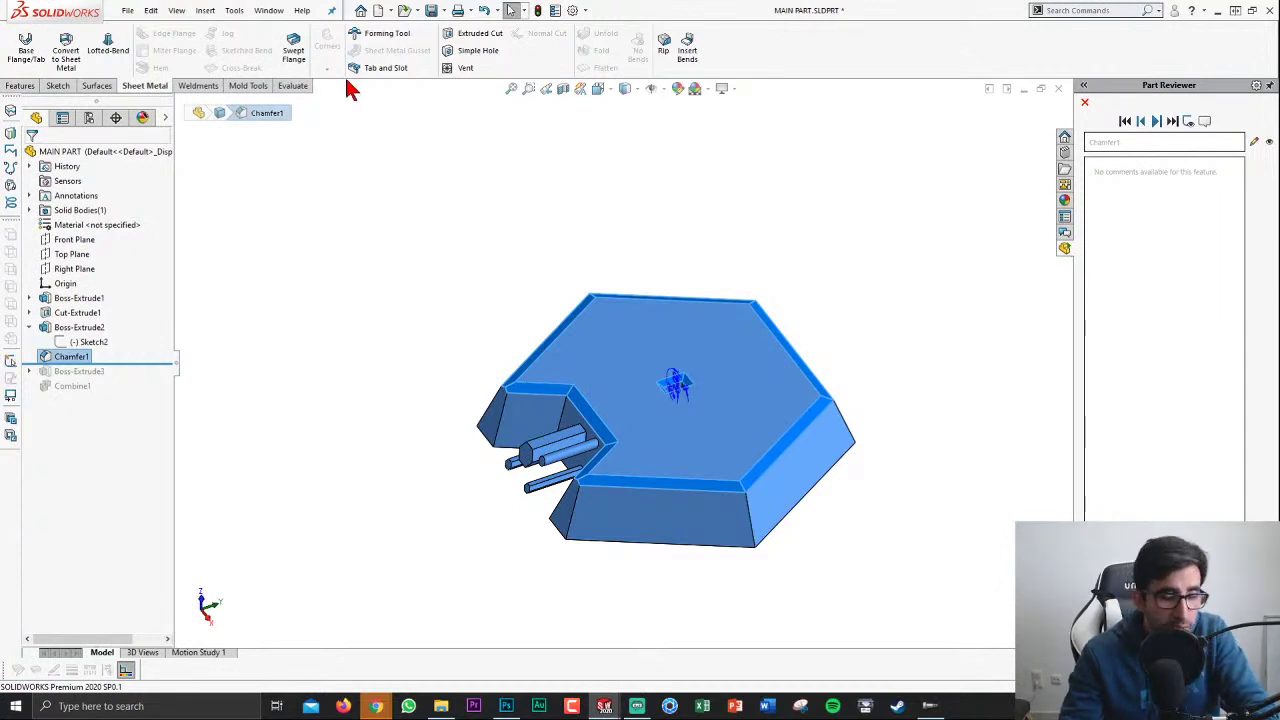
pyautogui.press('g')
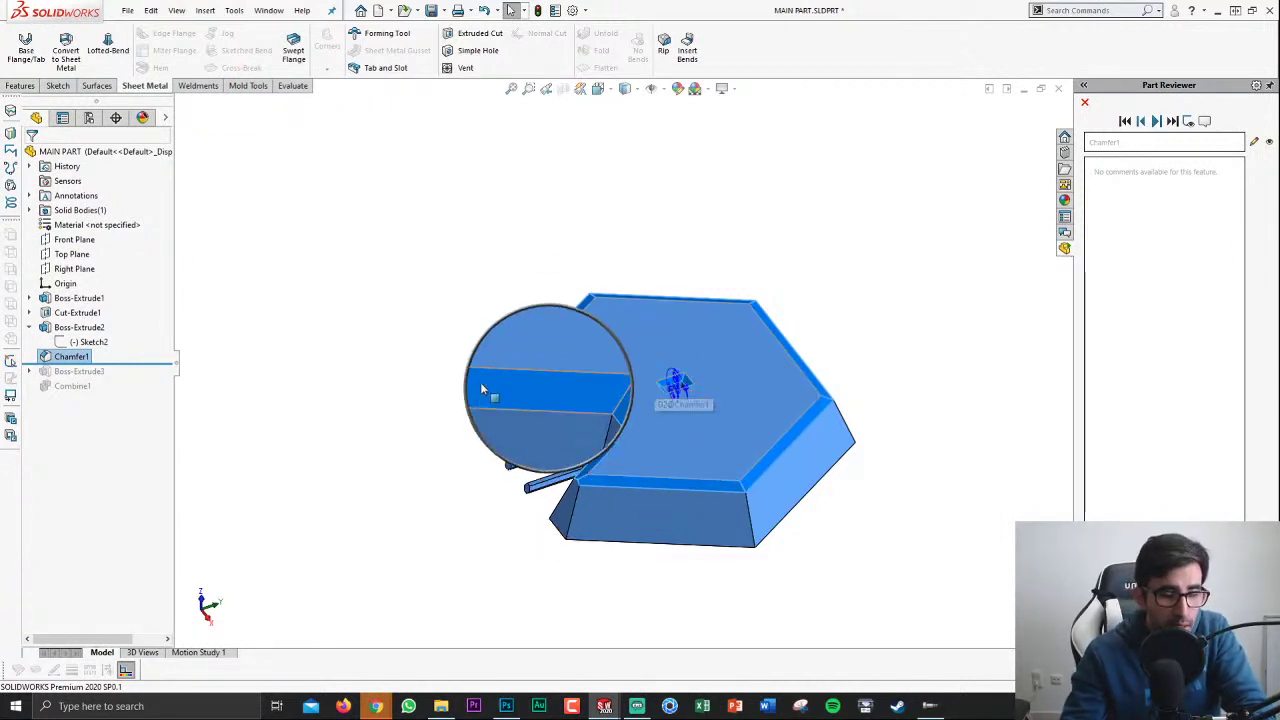
pyautogui.press('Escape')
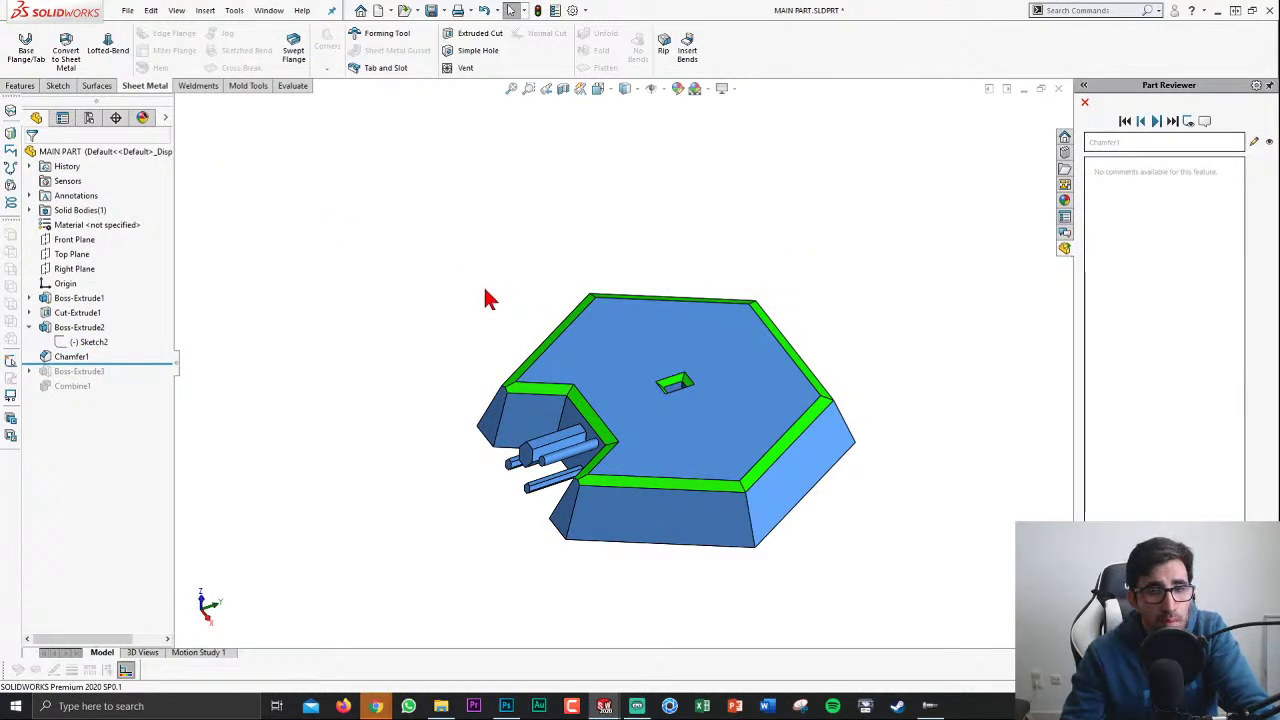
# Step: Add a 40° DimXpert basic angle dimension between two faces and position it above the part
pyautogui.click(115, 120)
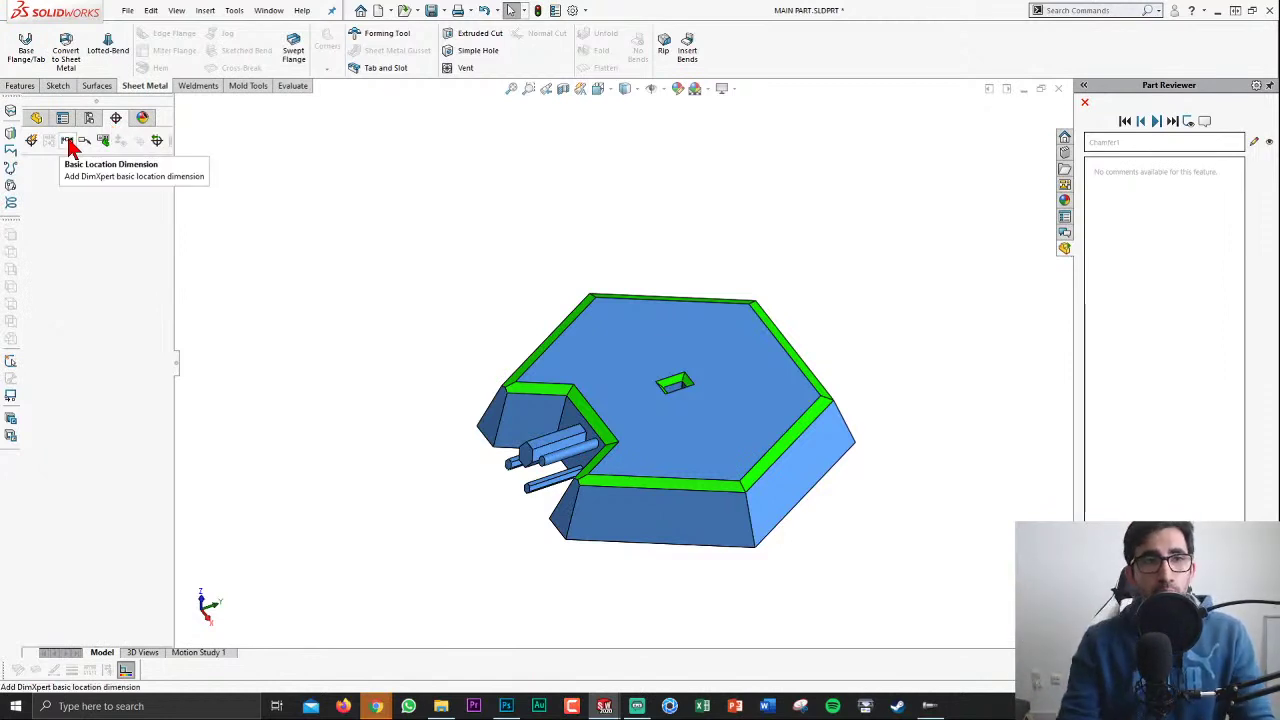
pyautogui.click(68, 142)
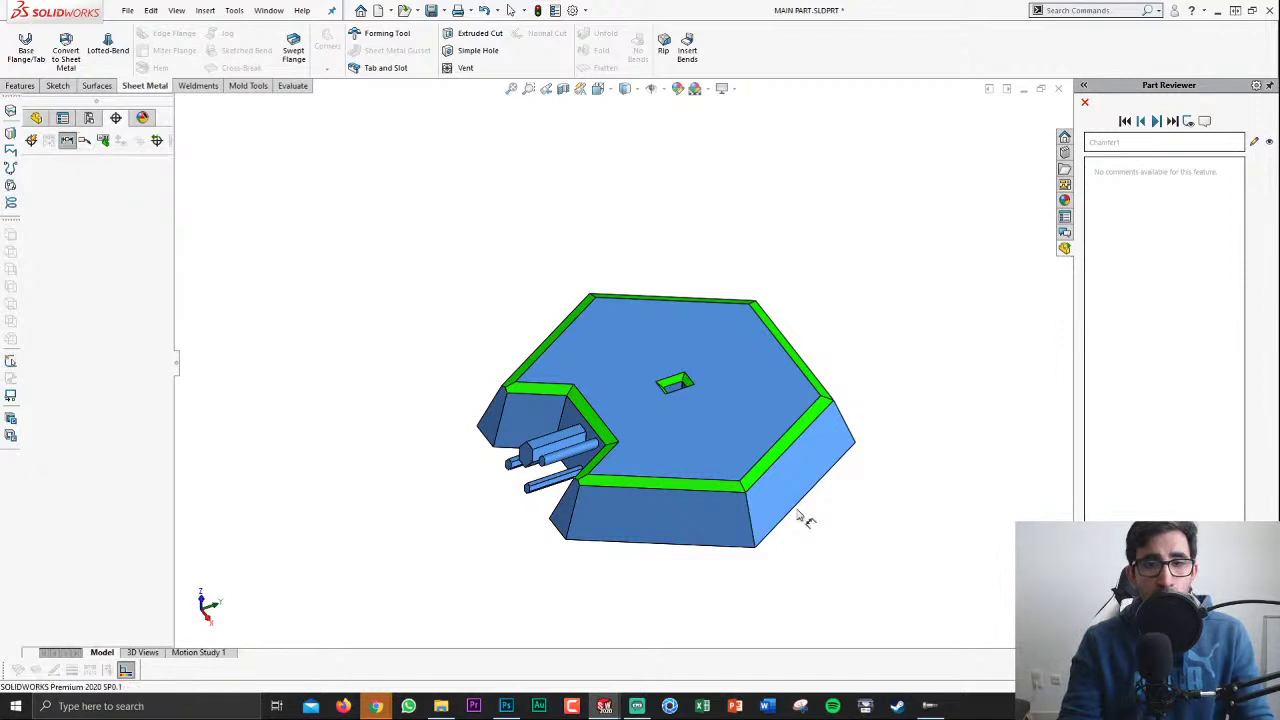
pyautogui.moveTo(703, 505); pyautogui.dragTo(768, 405, button='middle')
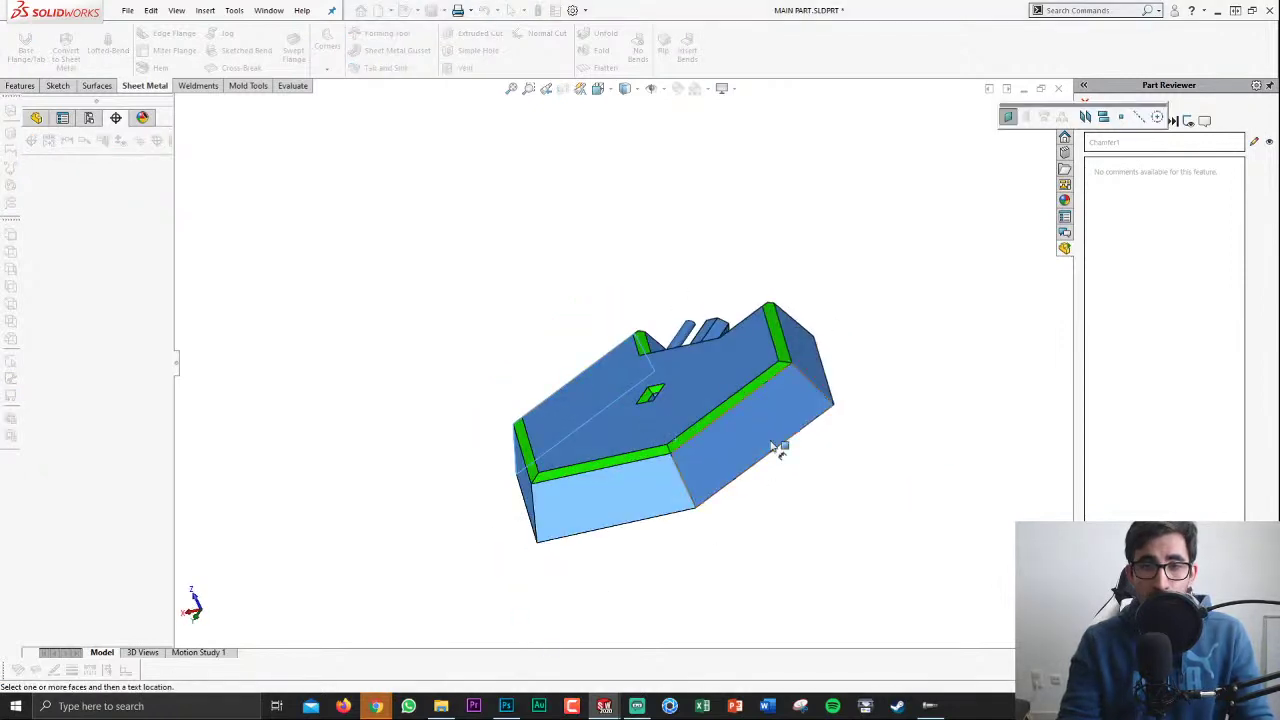
pyautogui.click(768, 405)
pyautogui.moveTo(700, 286)
pyautogui.mouseDown(button='middle')
pyautogui.moveTo(722, 368)
pyautogui.moveTo(697, 297)
pyautogui.moveTo(360, 265)
pyautogui.mouseUp(button='middle')
pyautogui.click(360, 265)
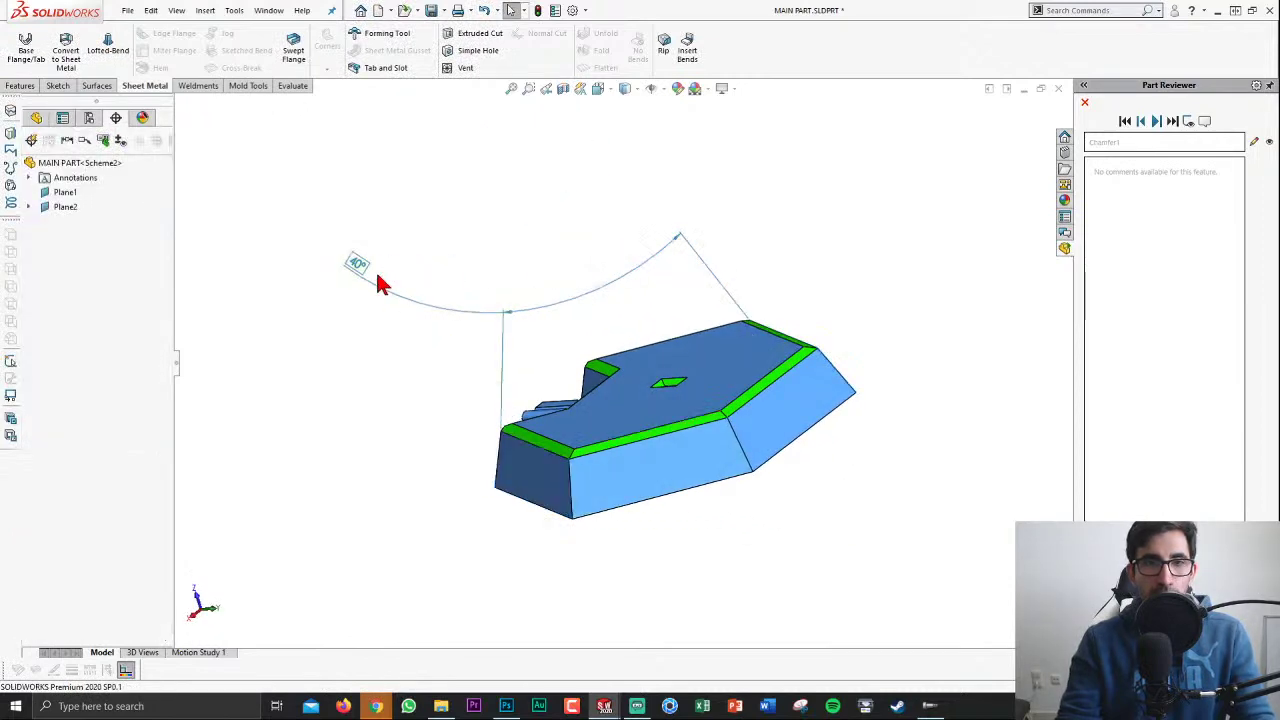
pyautogui.moveTo(620, 275); pyautogui.dragTo(601, 267)
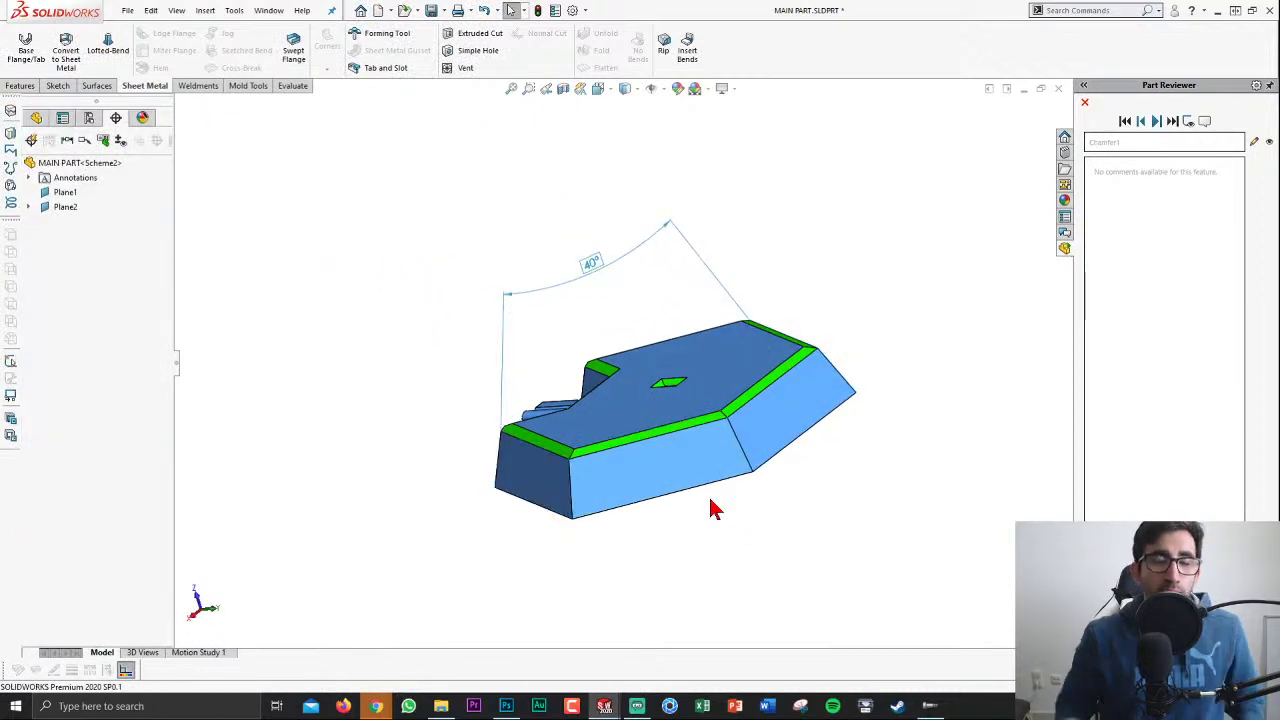